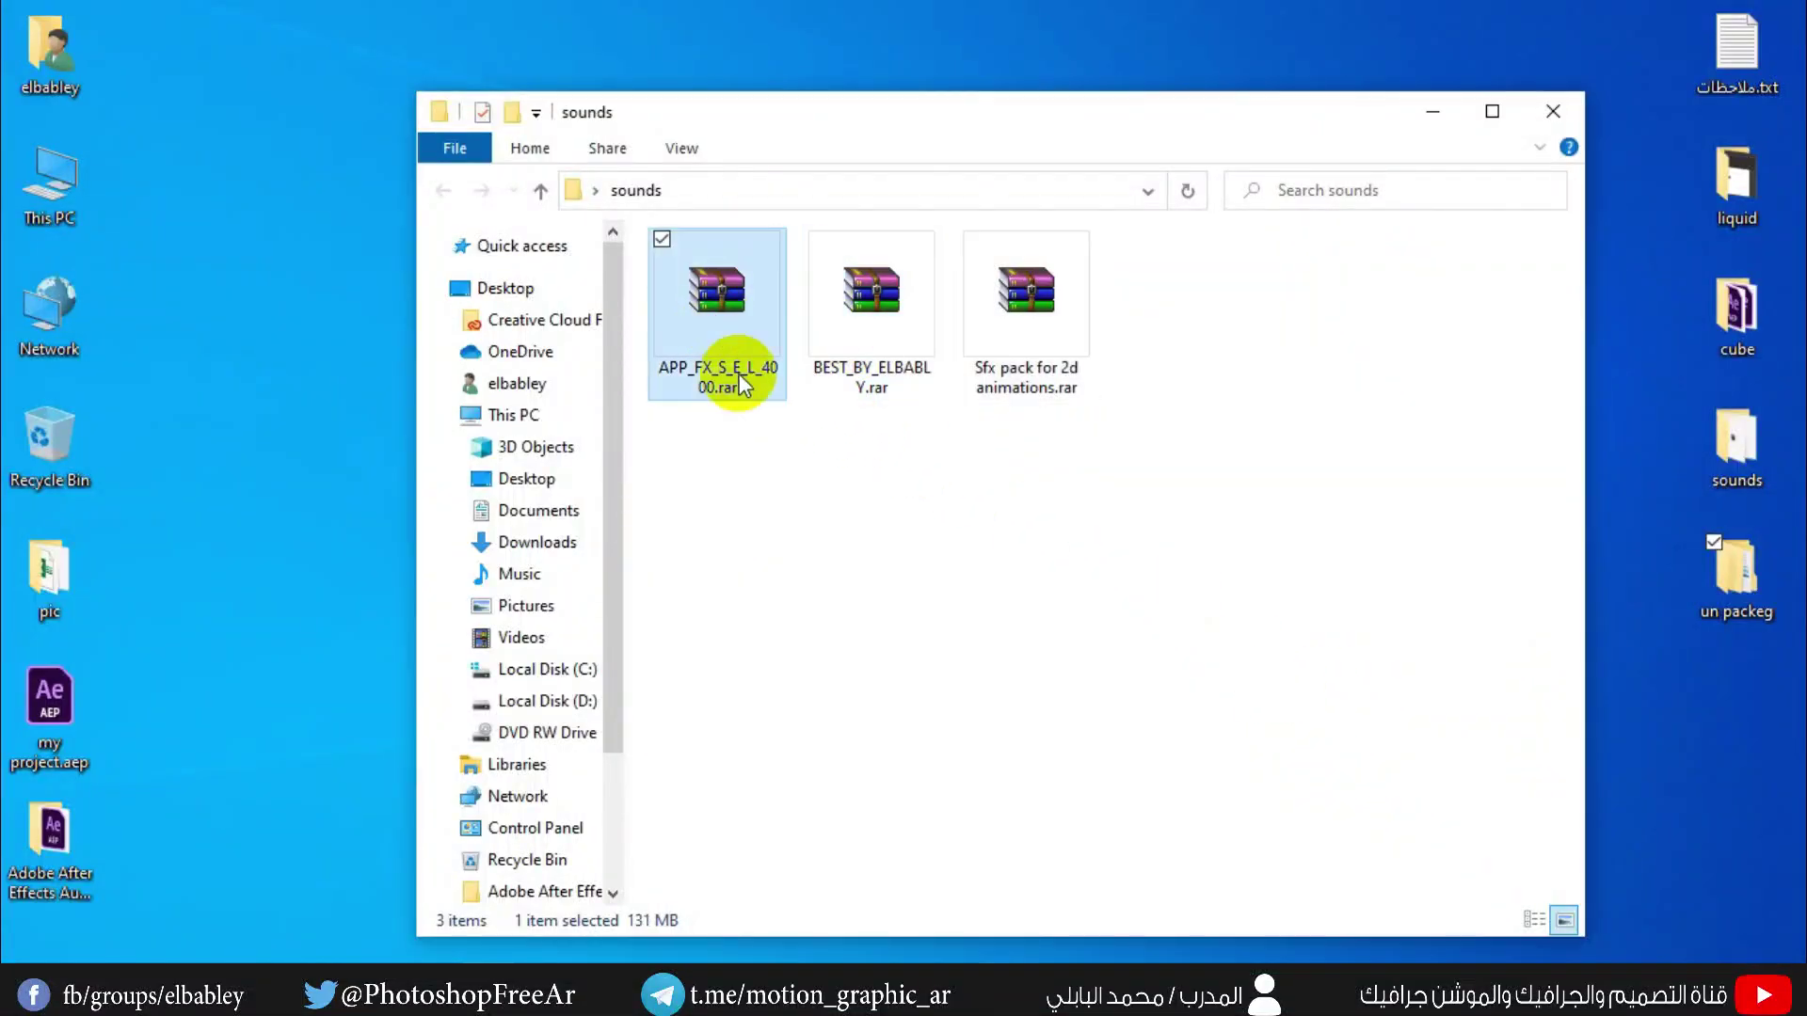
- Check the file details of the Sfx pack, BEST_BY_ELBABLY and APP_FX_S_E_L_4000 archives
right_click(1018, 355)
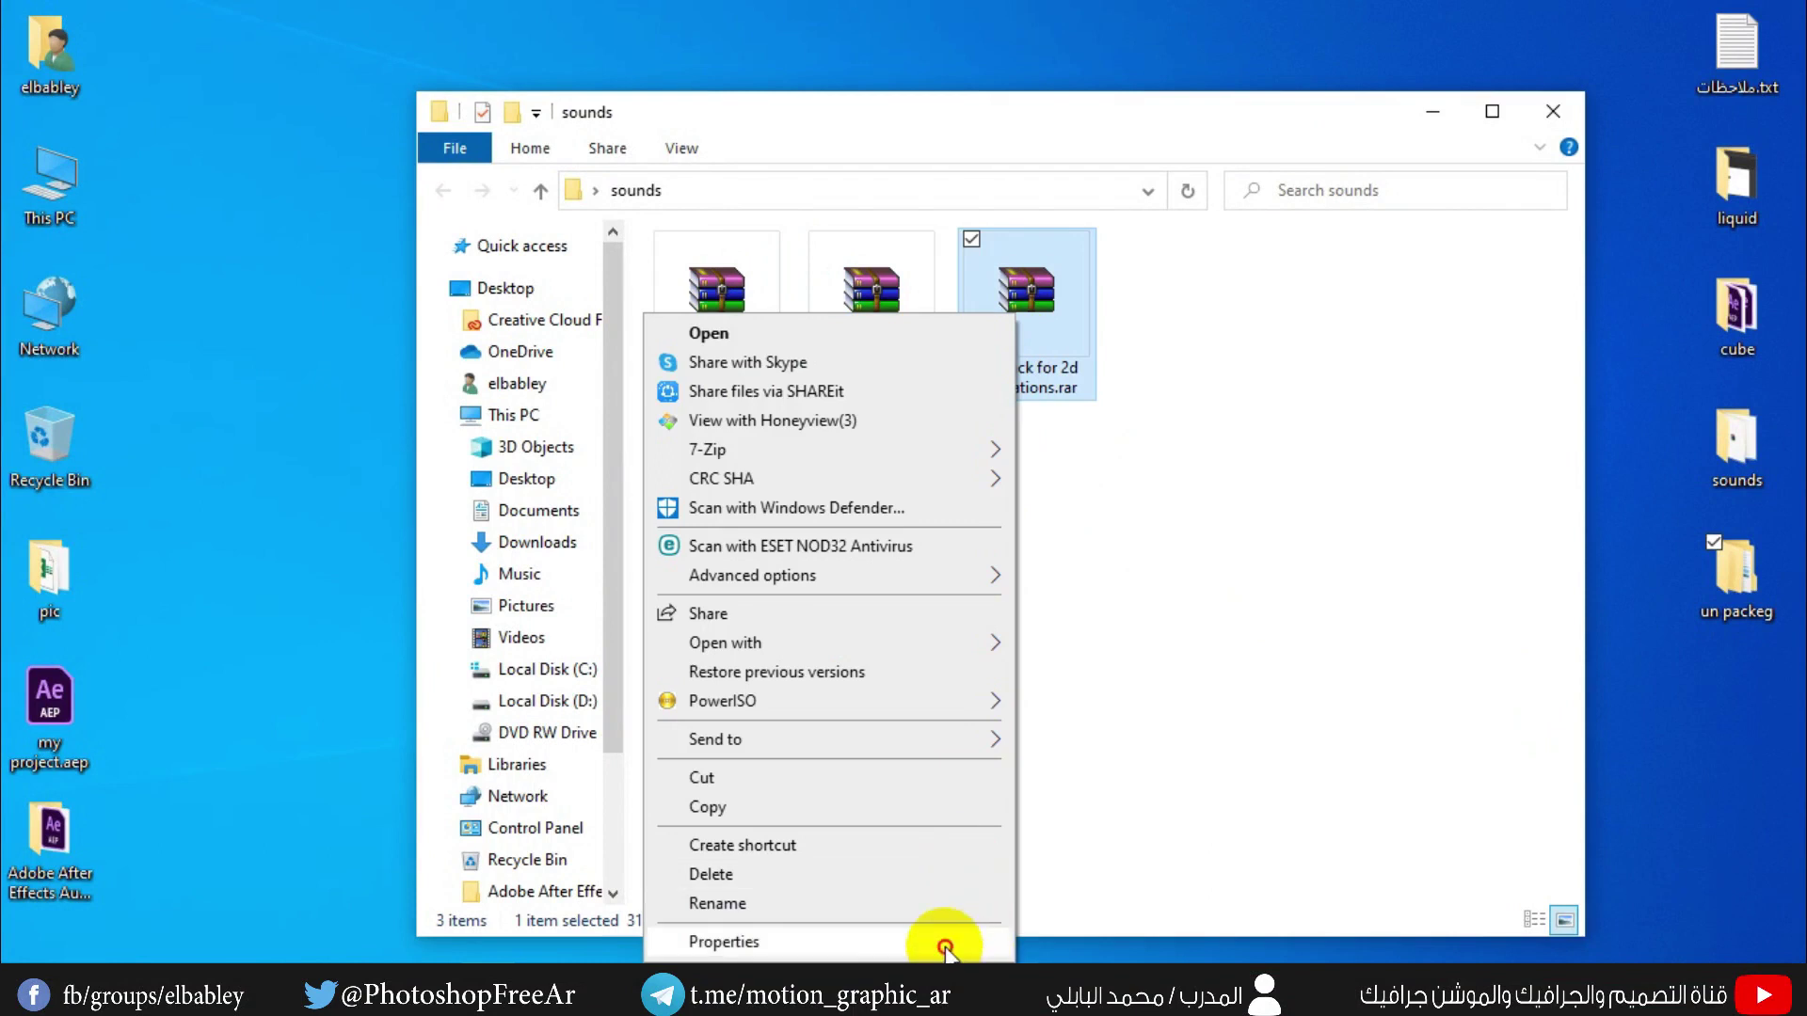
left_click(944, 944)
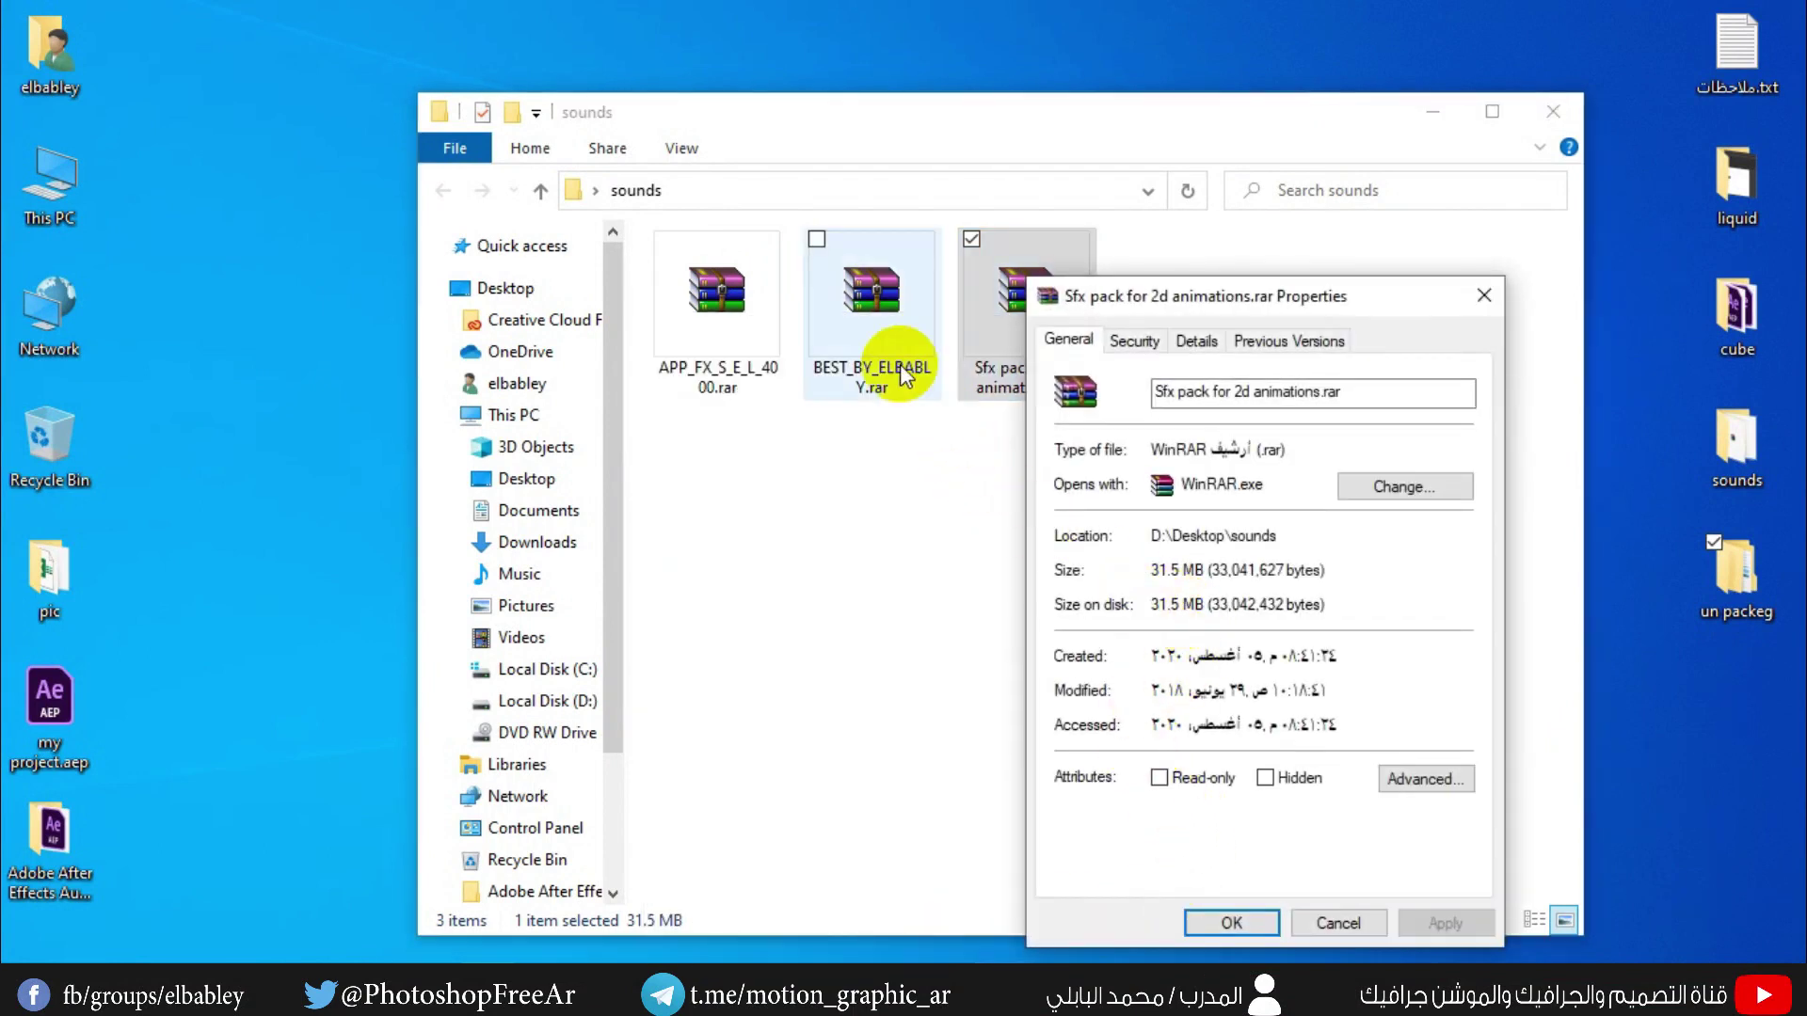
right_click(902, 377)
left_click(772, 943)
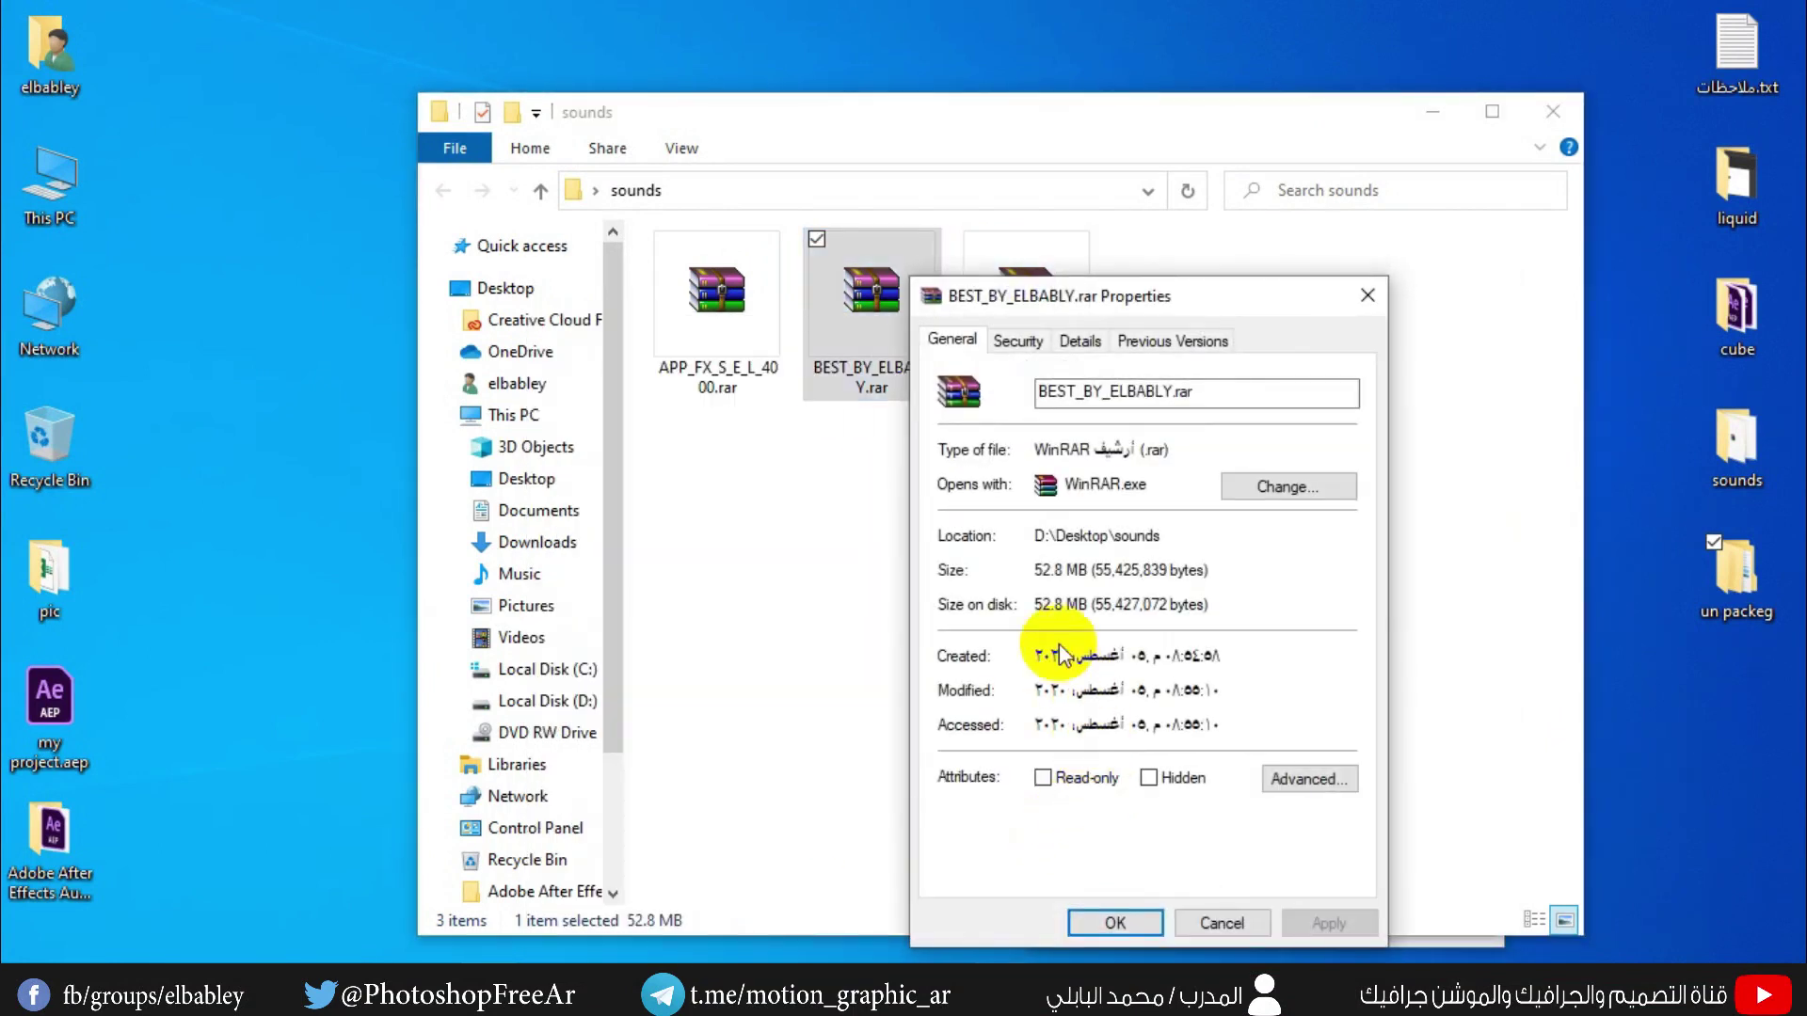
right_click(745, 344)
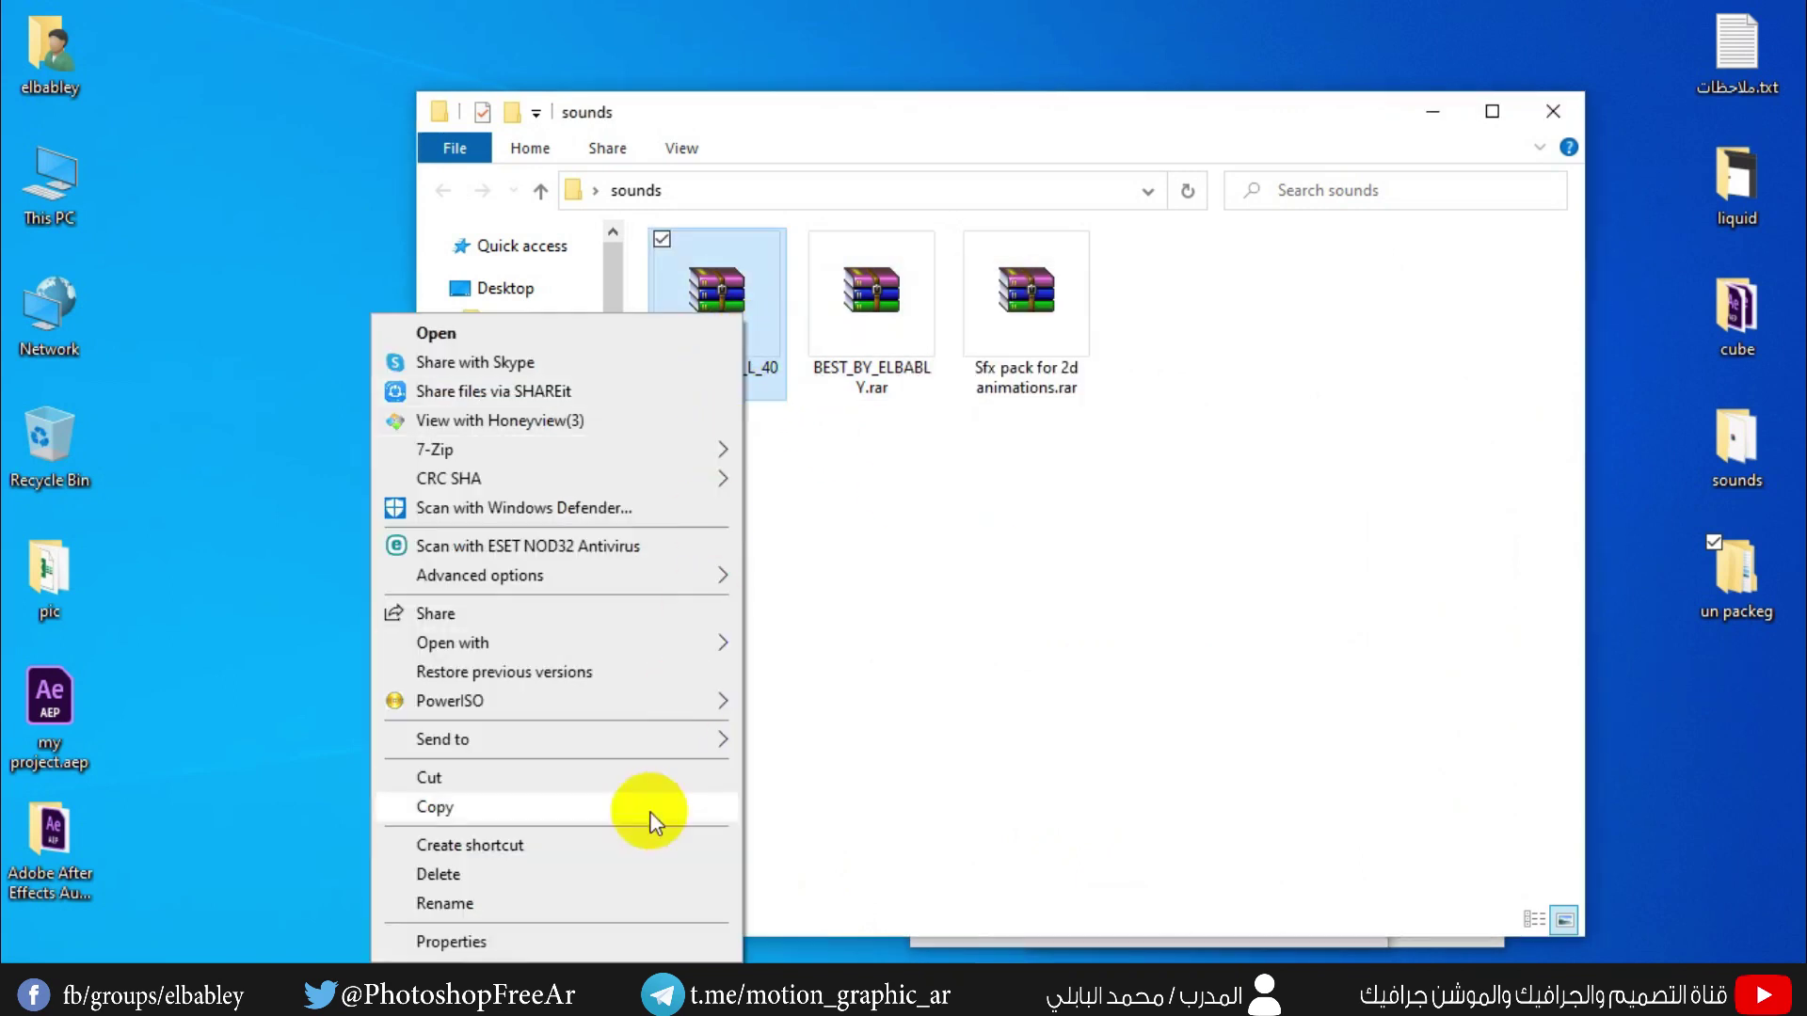
left_click(634, 942)
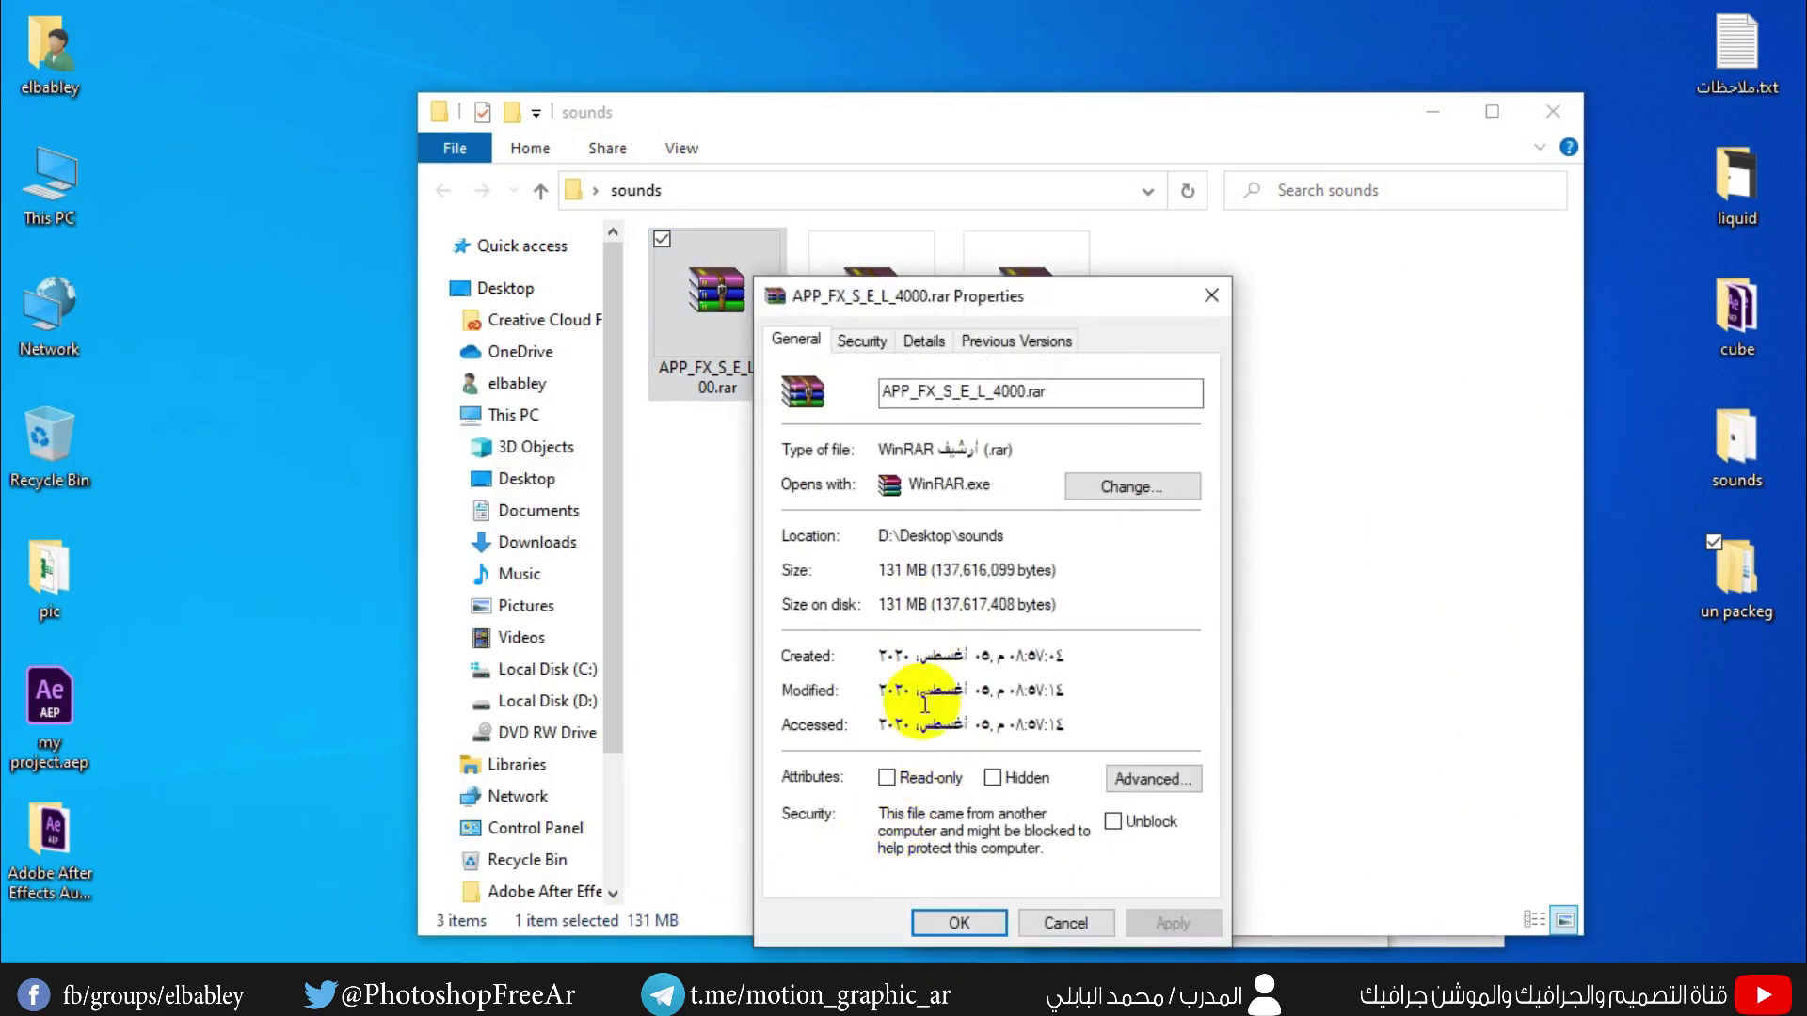
left_click(1041, 924)
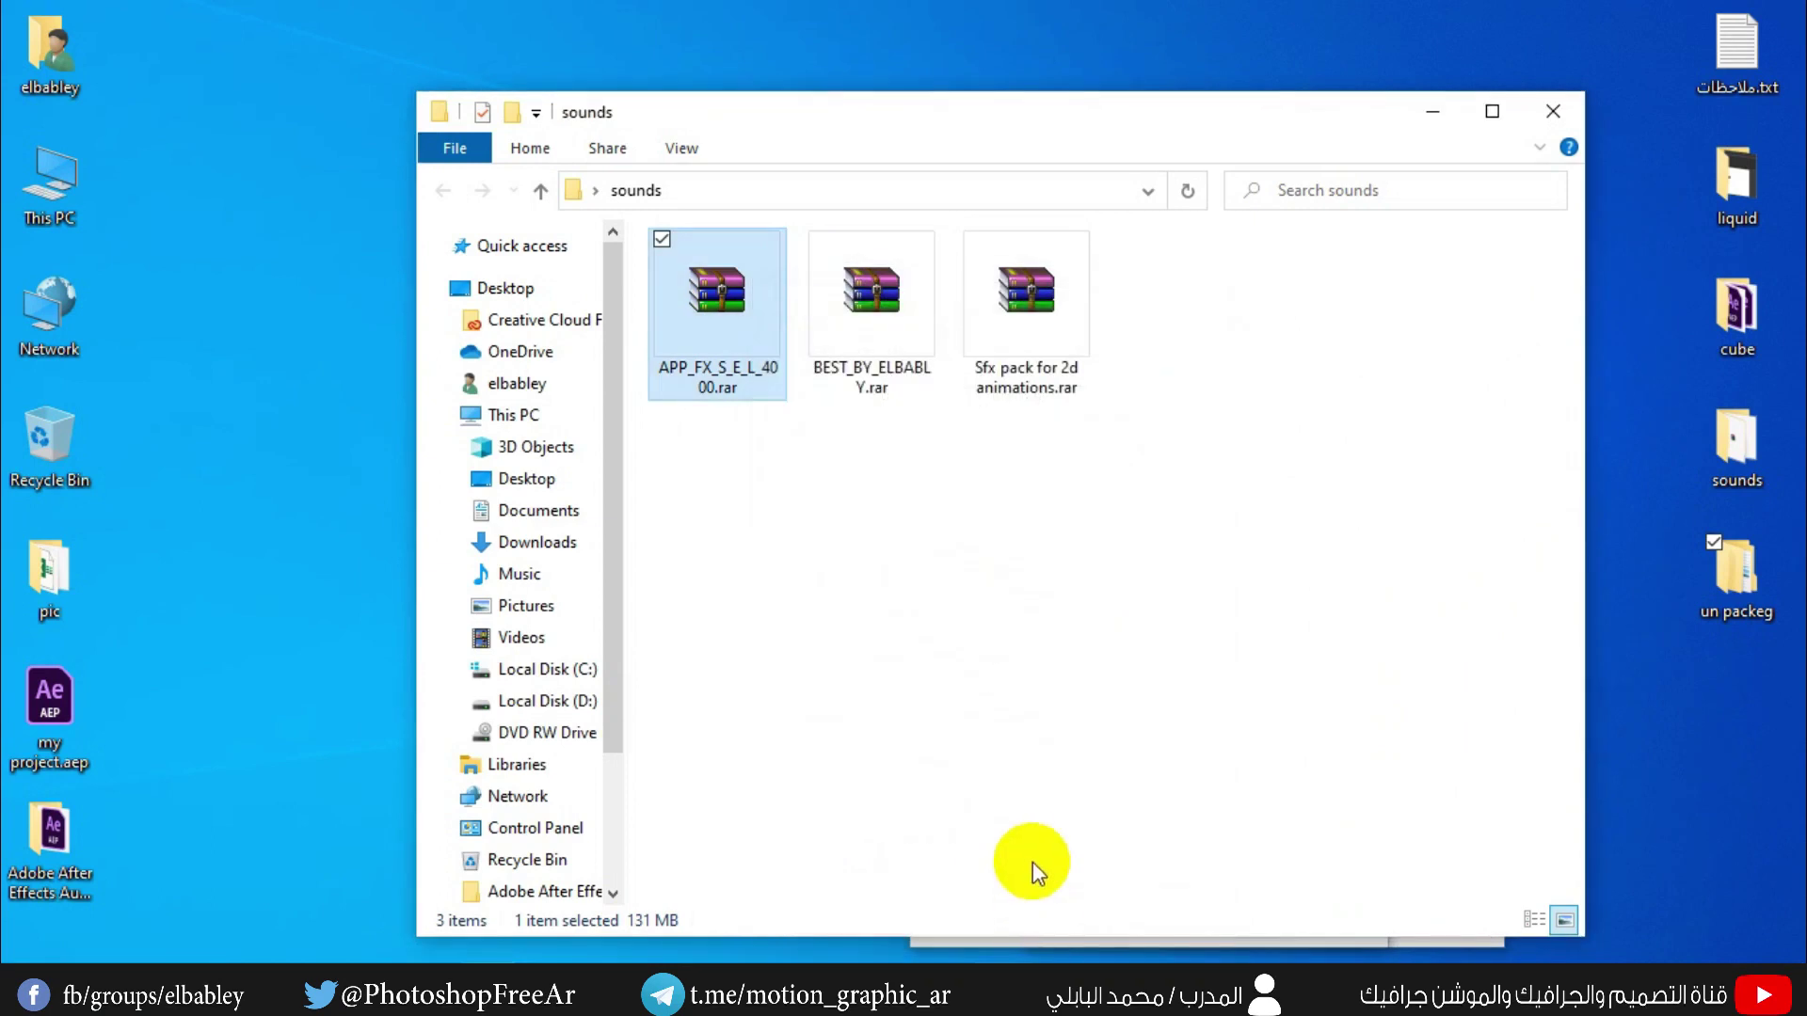
- Select the Sfx pack for 2d animations archive and review its Internet Archive download options
left_click(1041, 338)
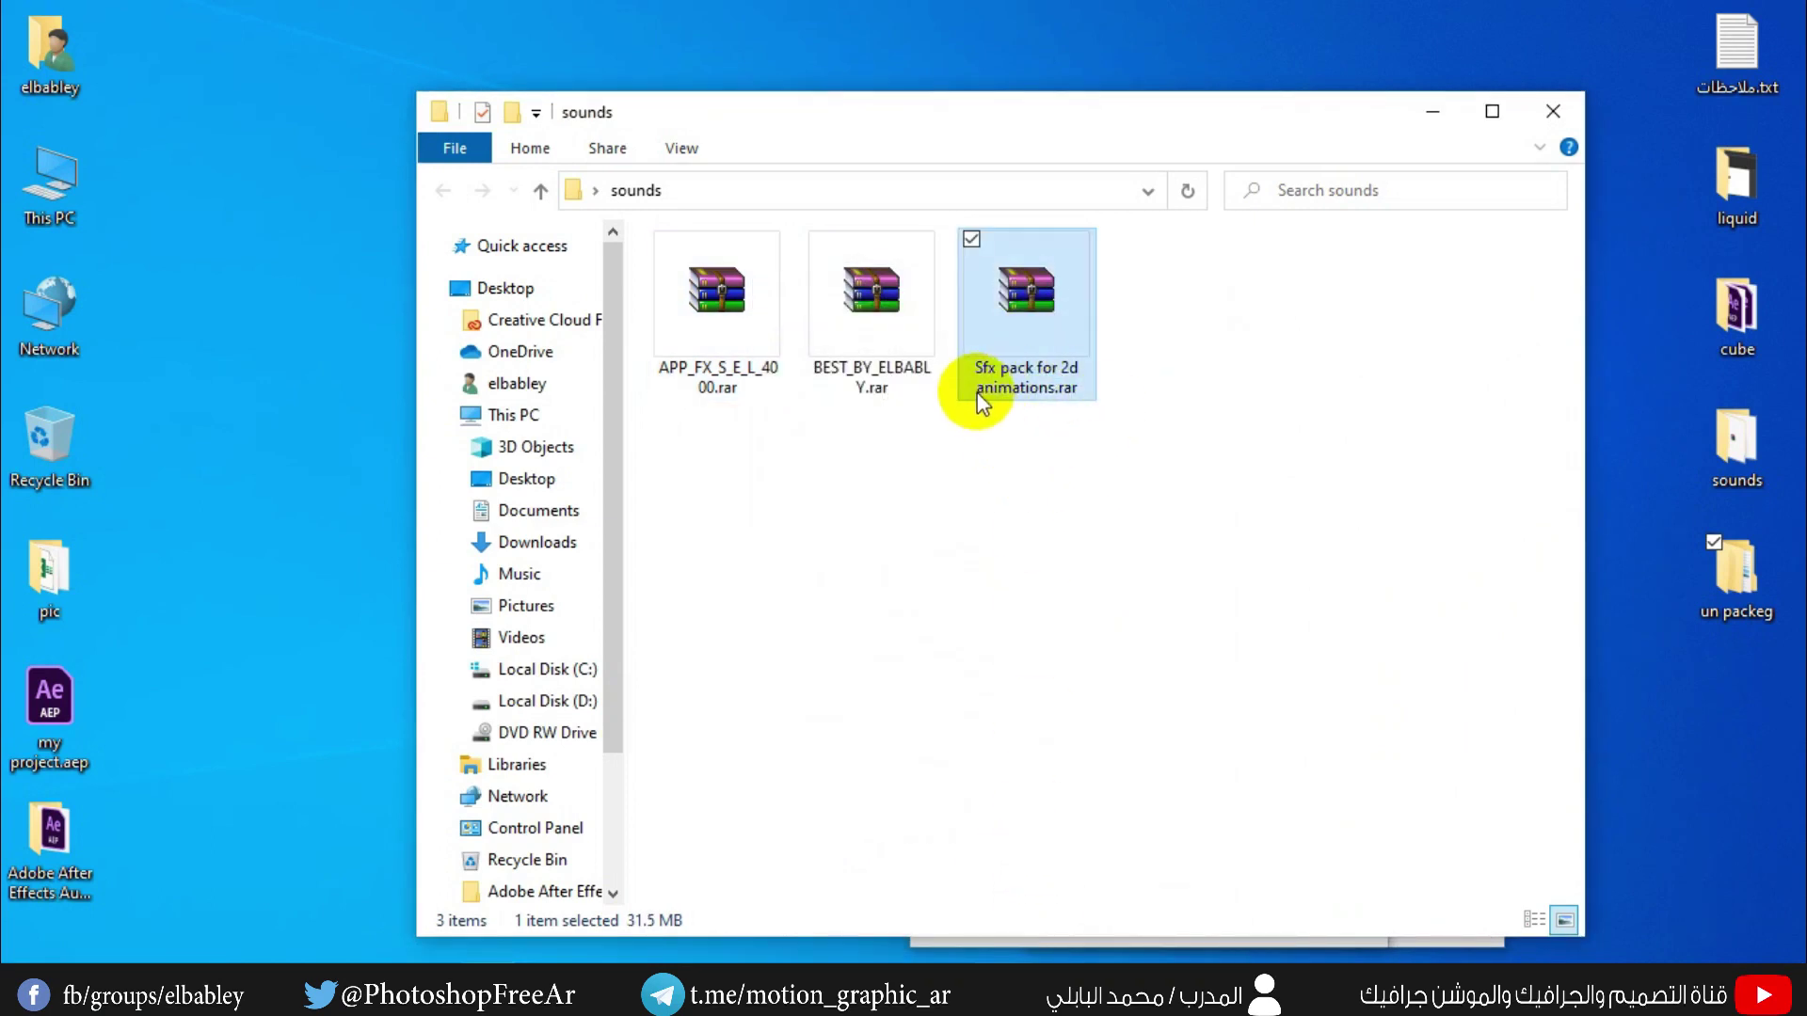
mouse_move(983, 382)
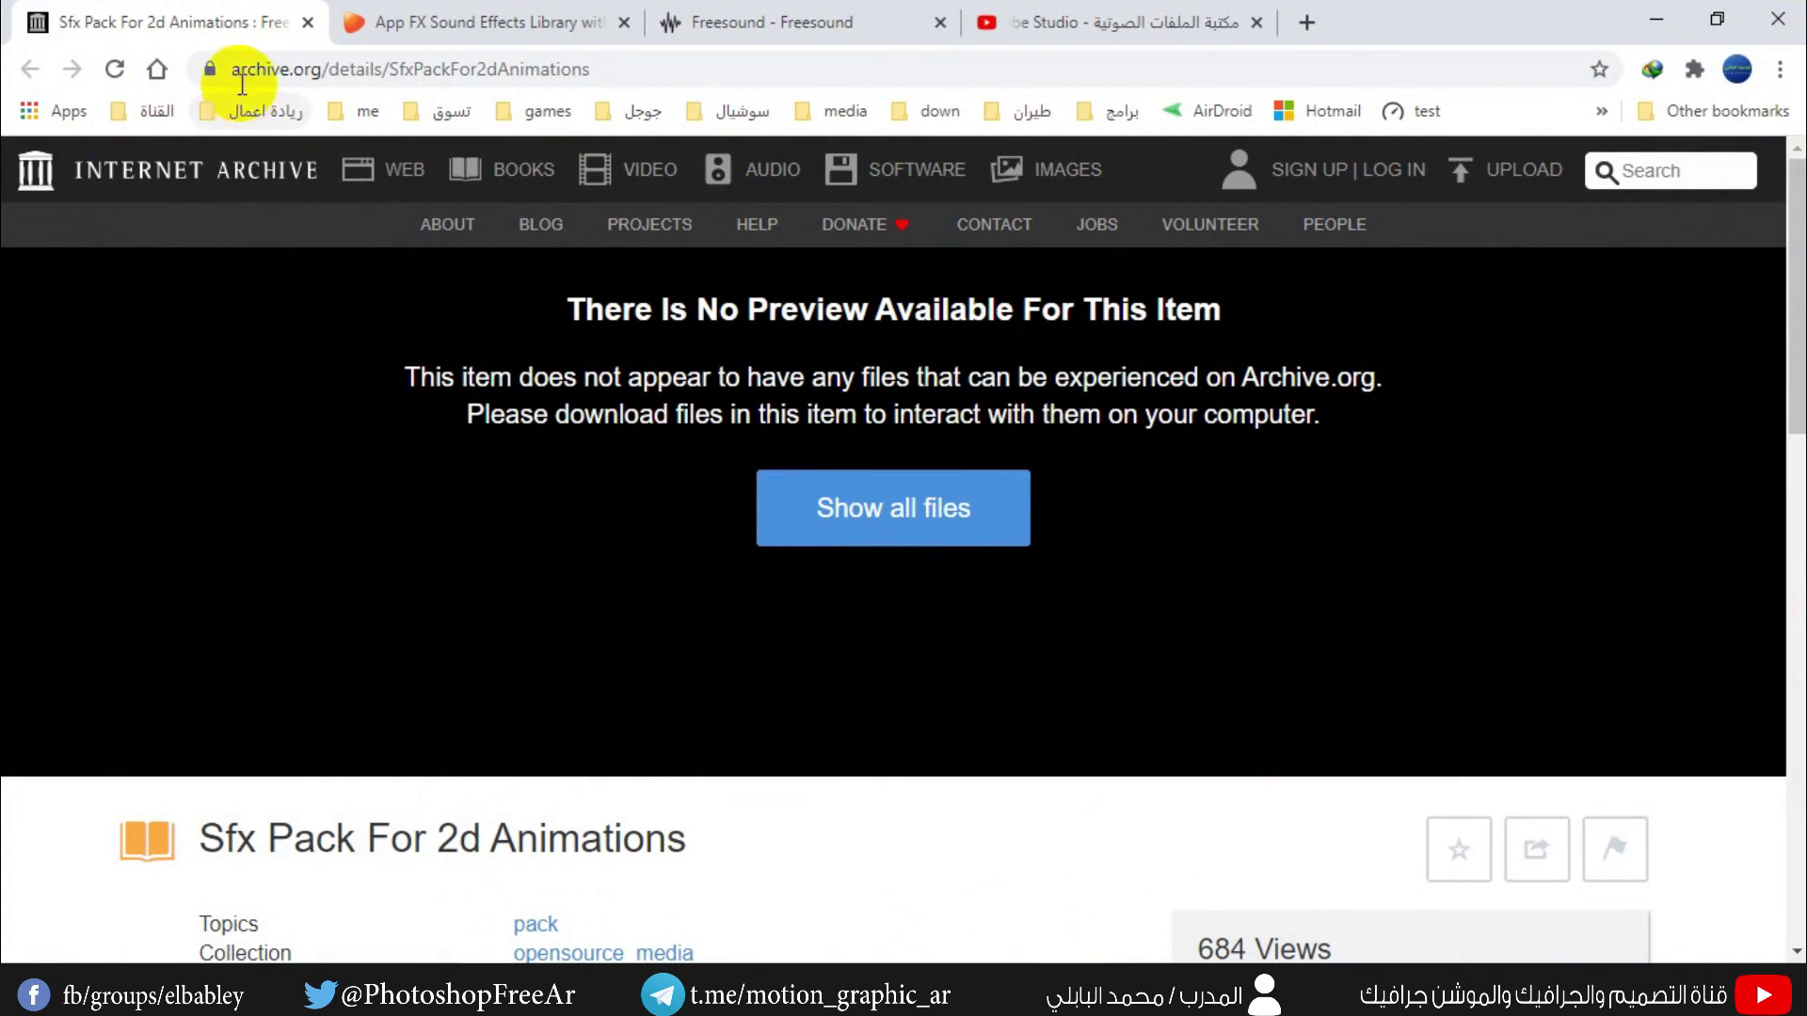
scroll(497, 572, "down", 4)
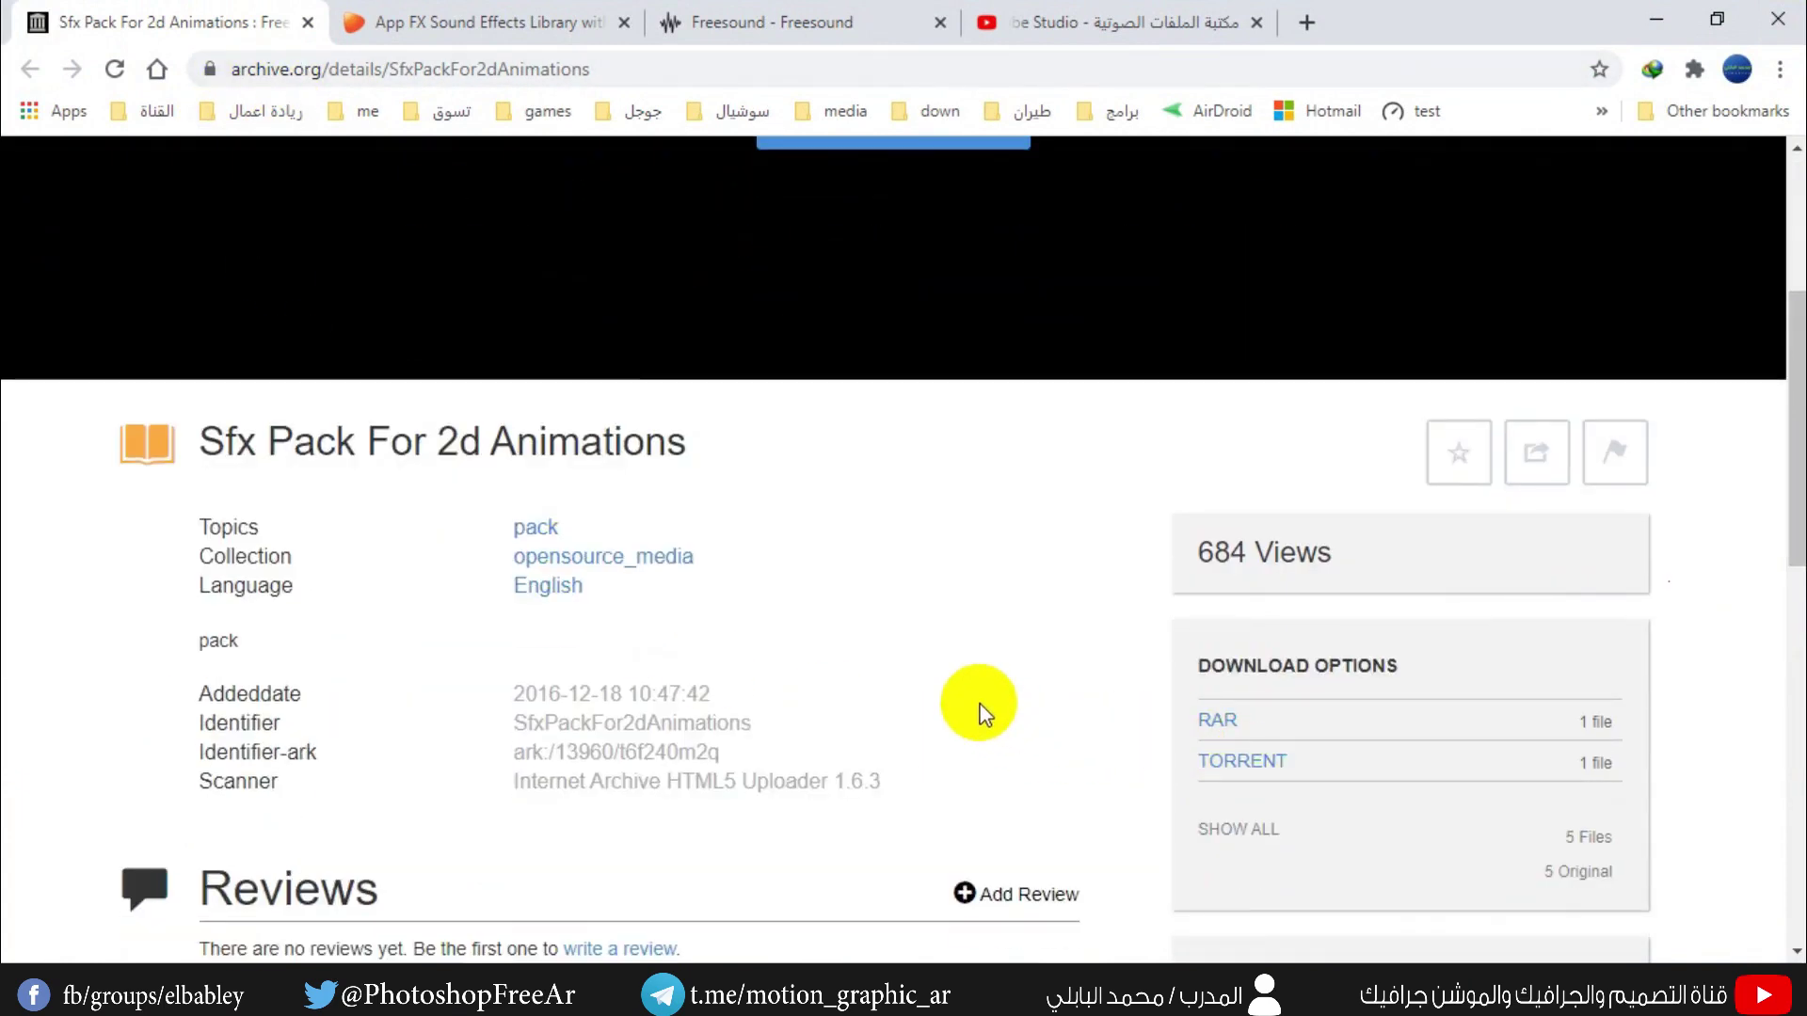
scroll(979, 710, "up", 4)
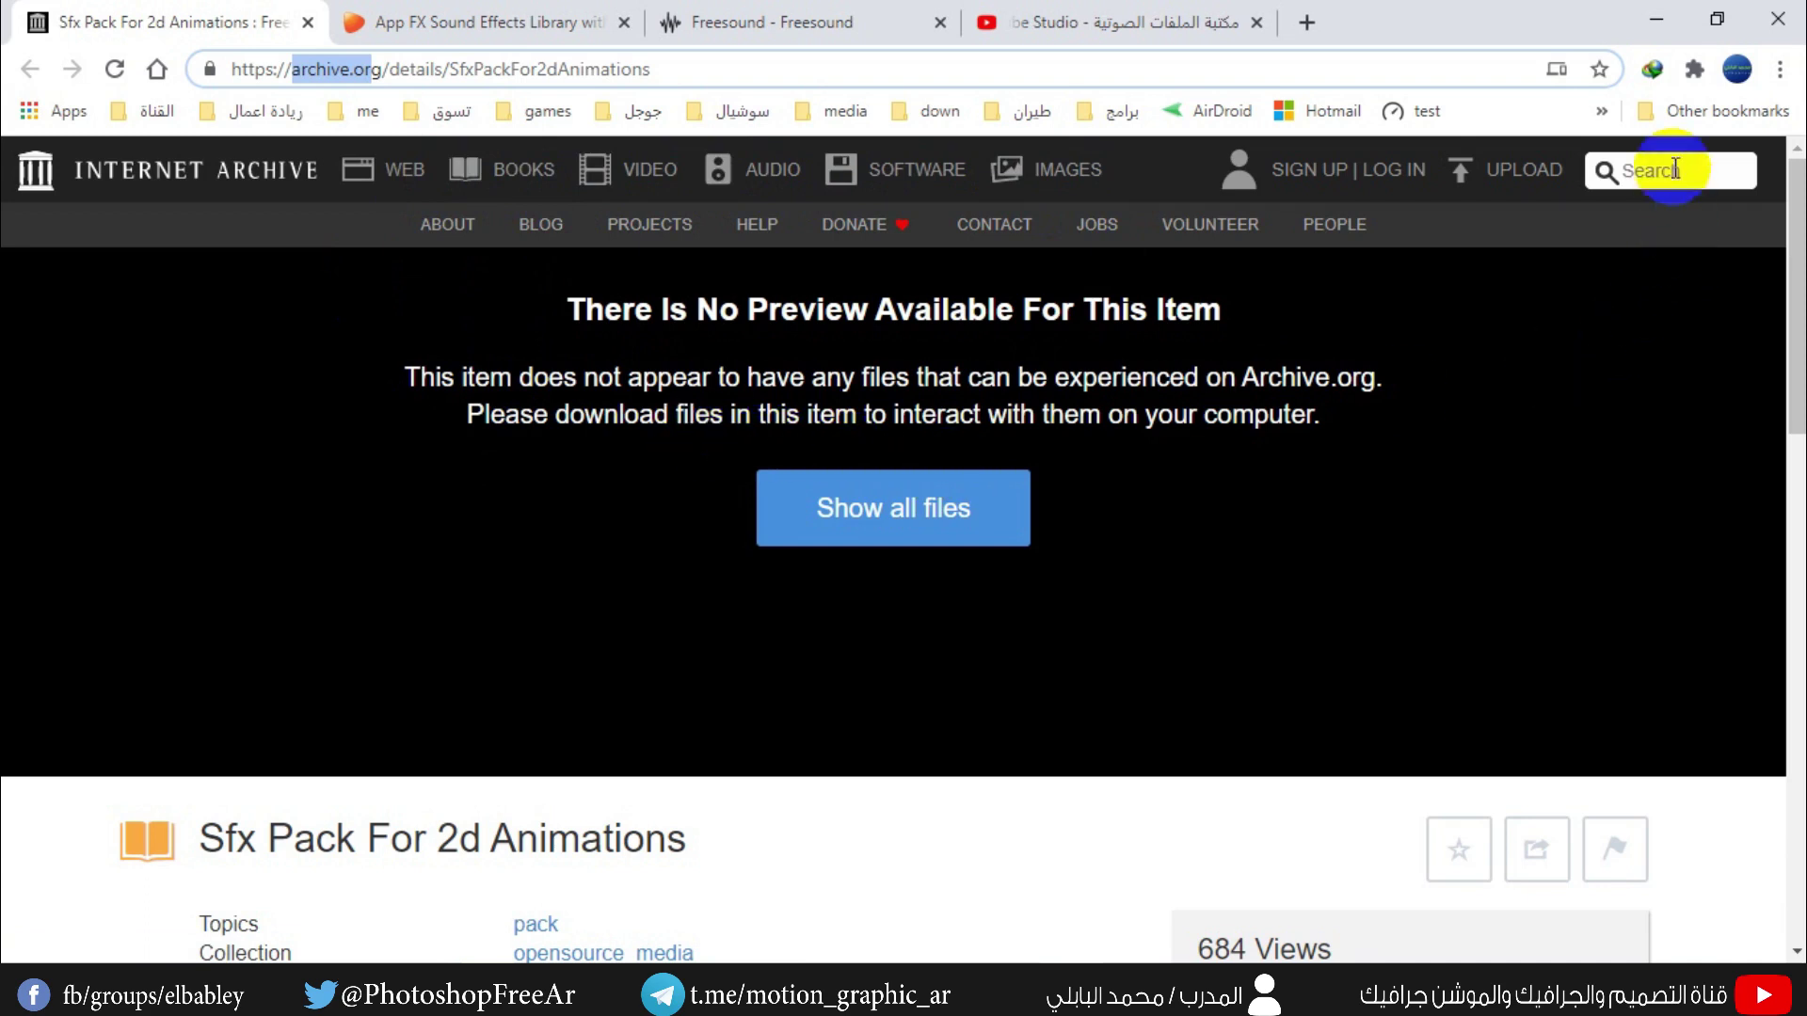
left_click(1639, 171)
scroll(1282, 527, "down", 5)
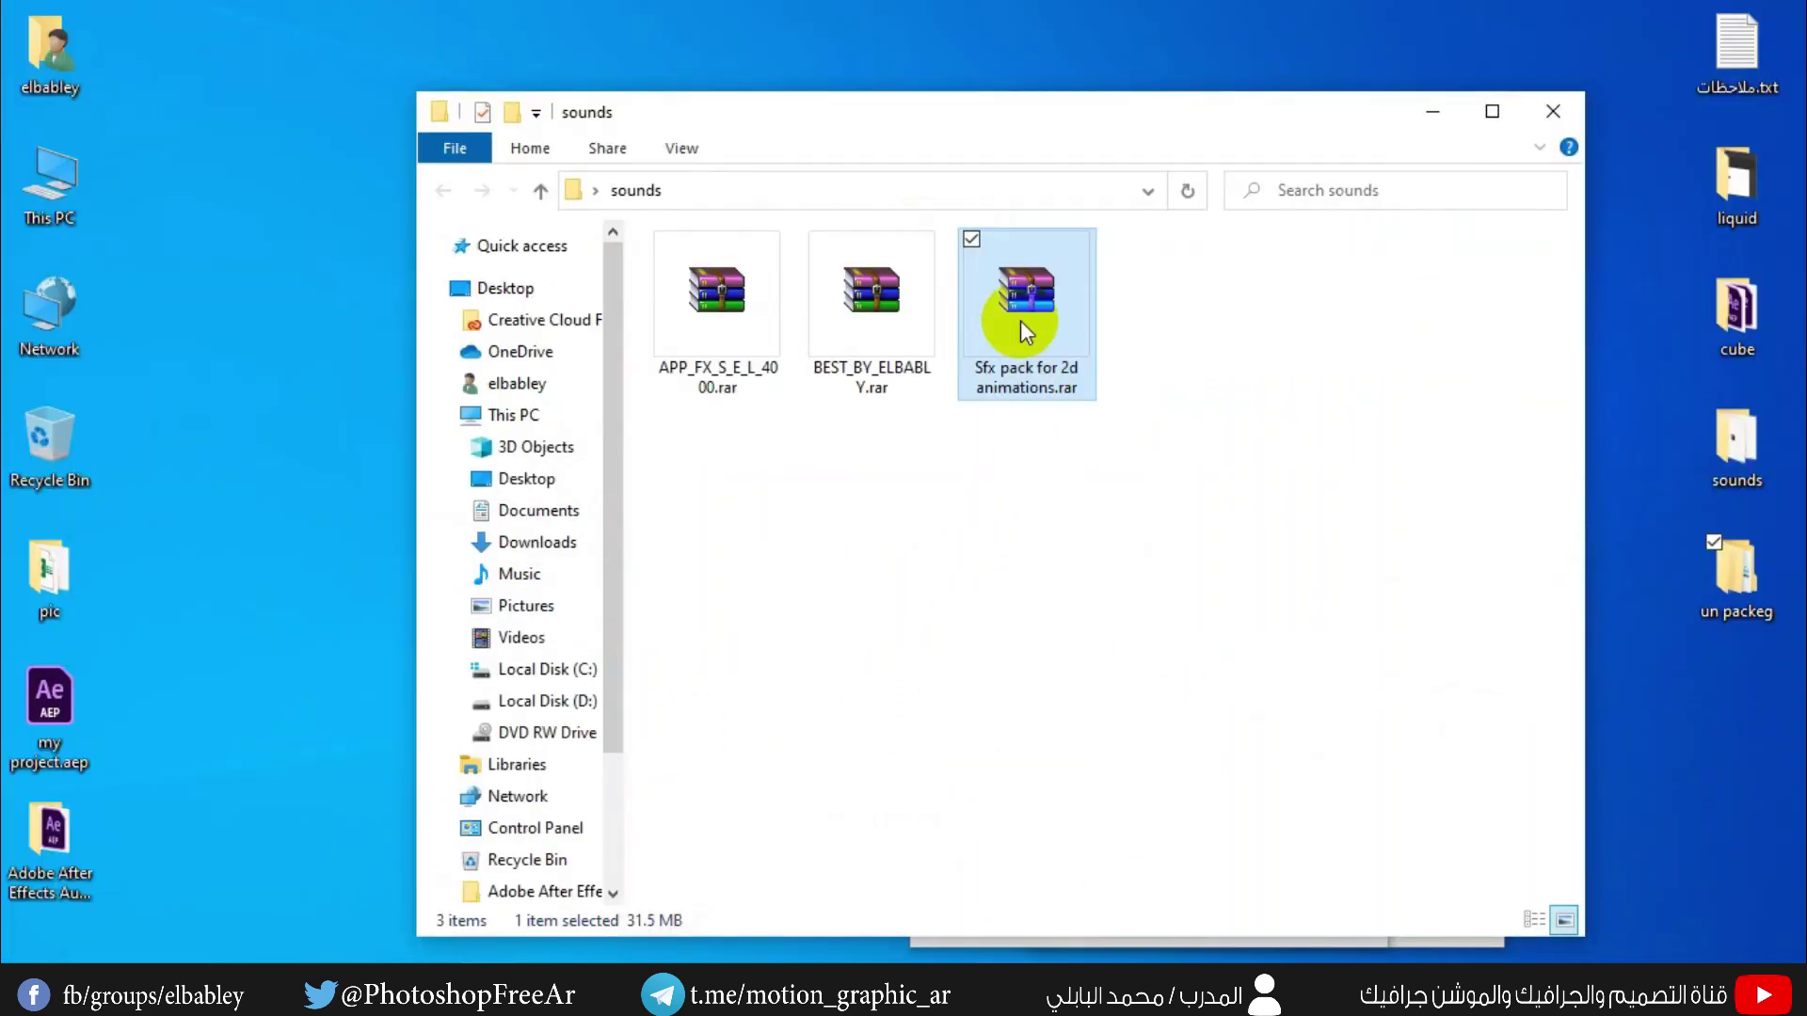
- Open un packeg, then its Sfx pack for 2d animations folder, moving both windows into view
double_click(1741, 602)
left_click_drag(924, 143, 864, 433)
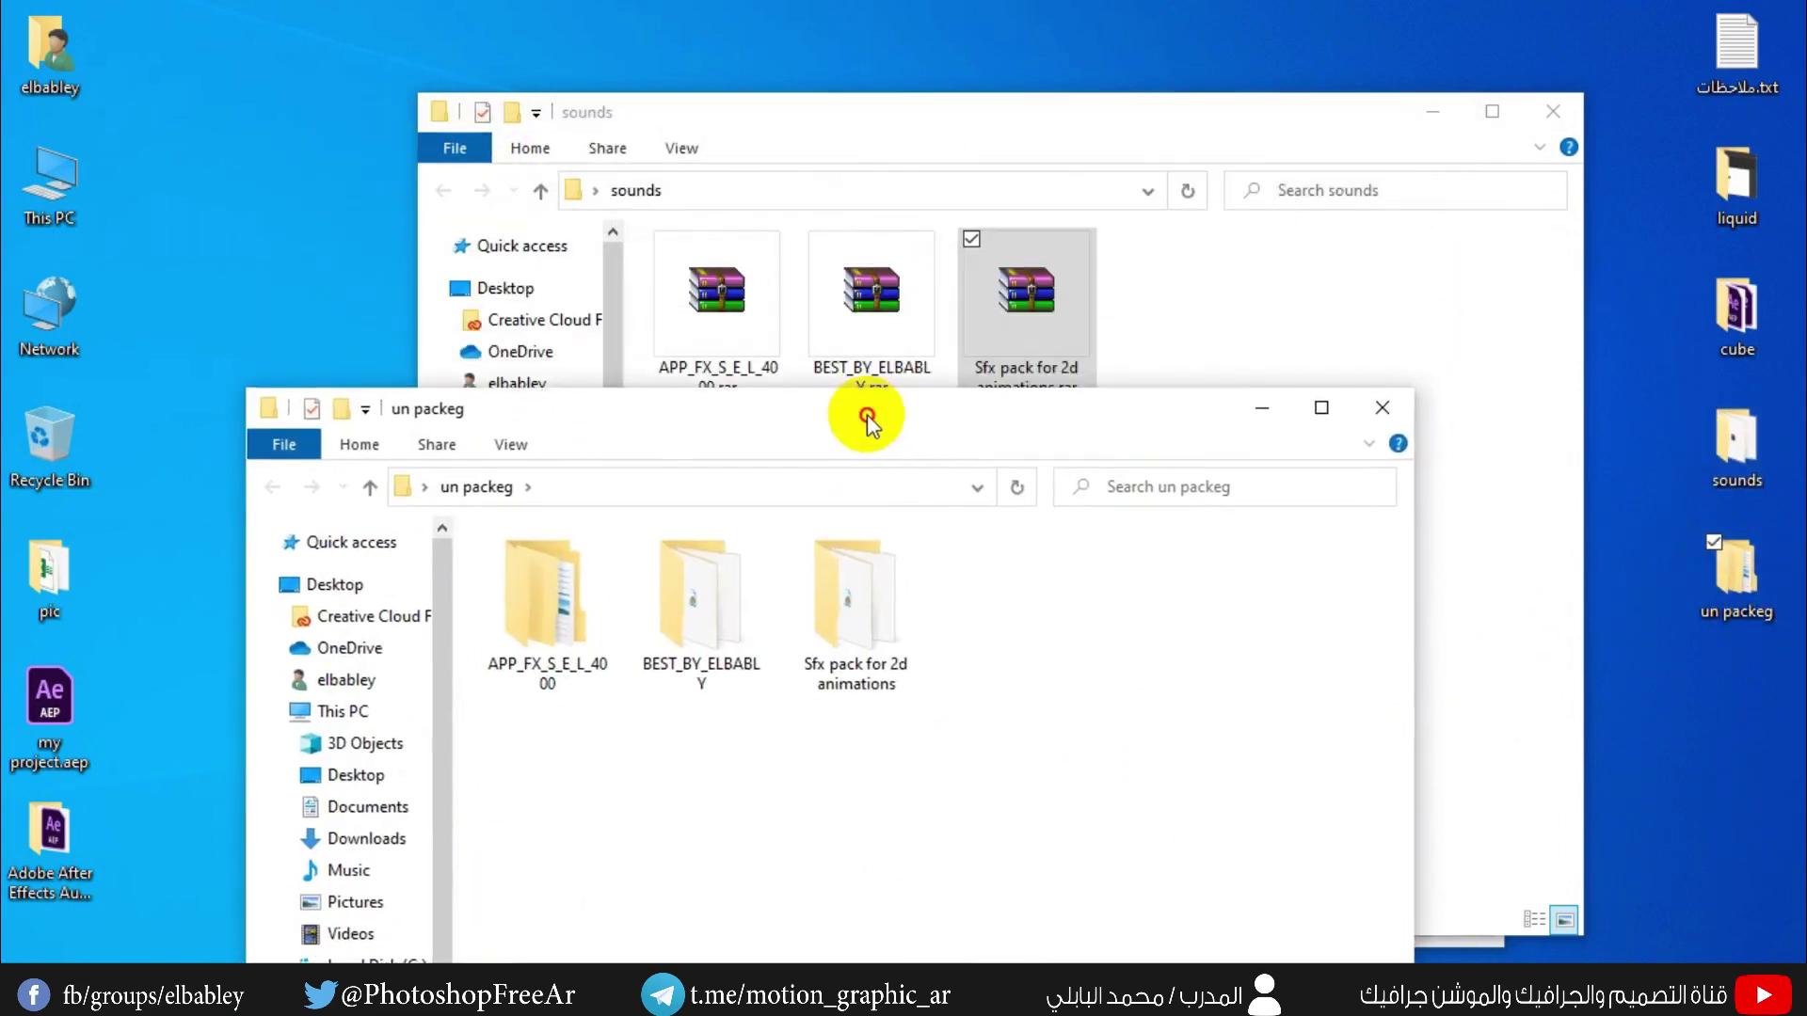
double_click(876, 678)
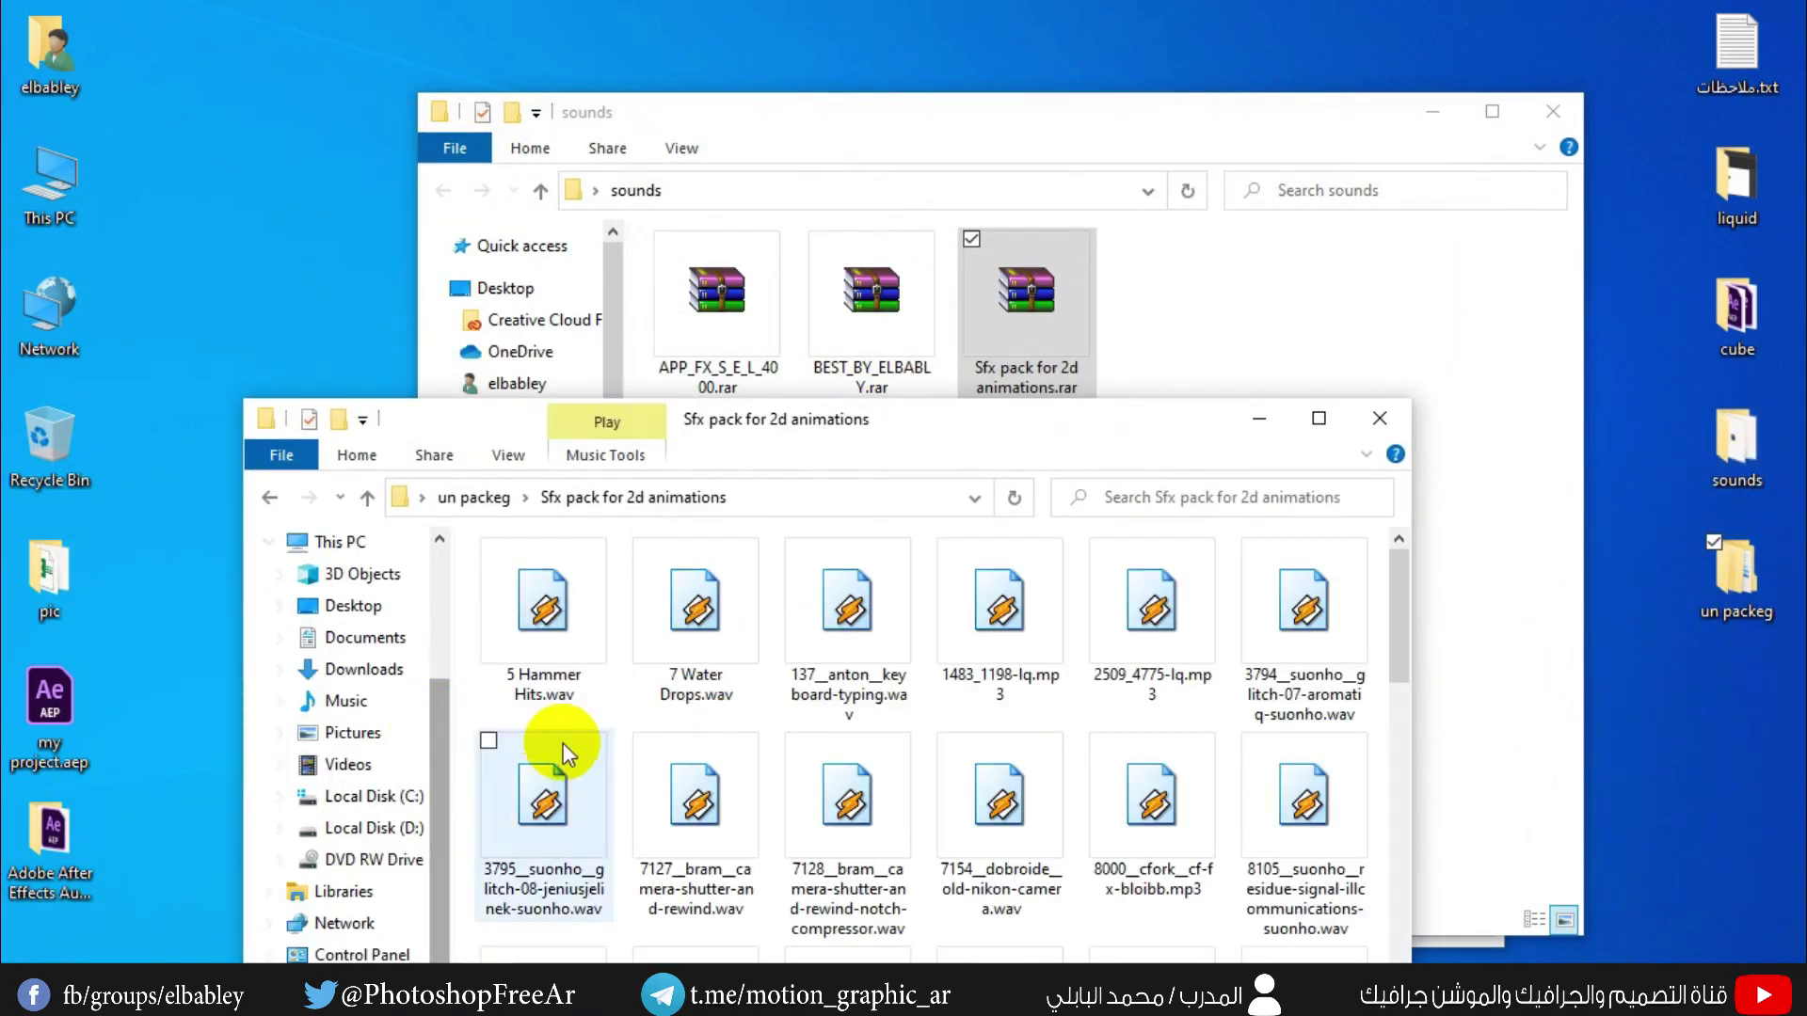
left_click_drag(877, 419, 791, 114)
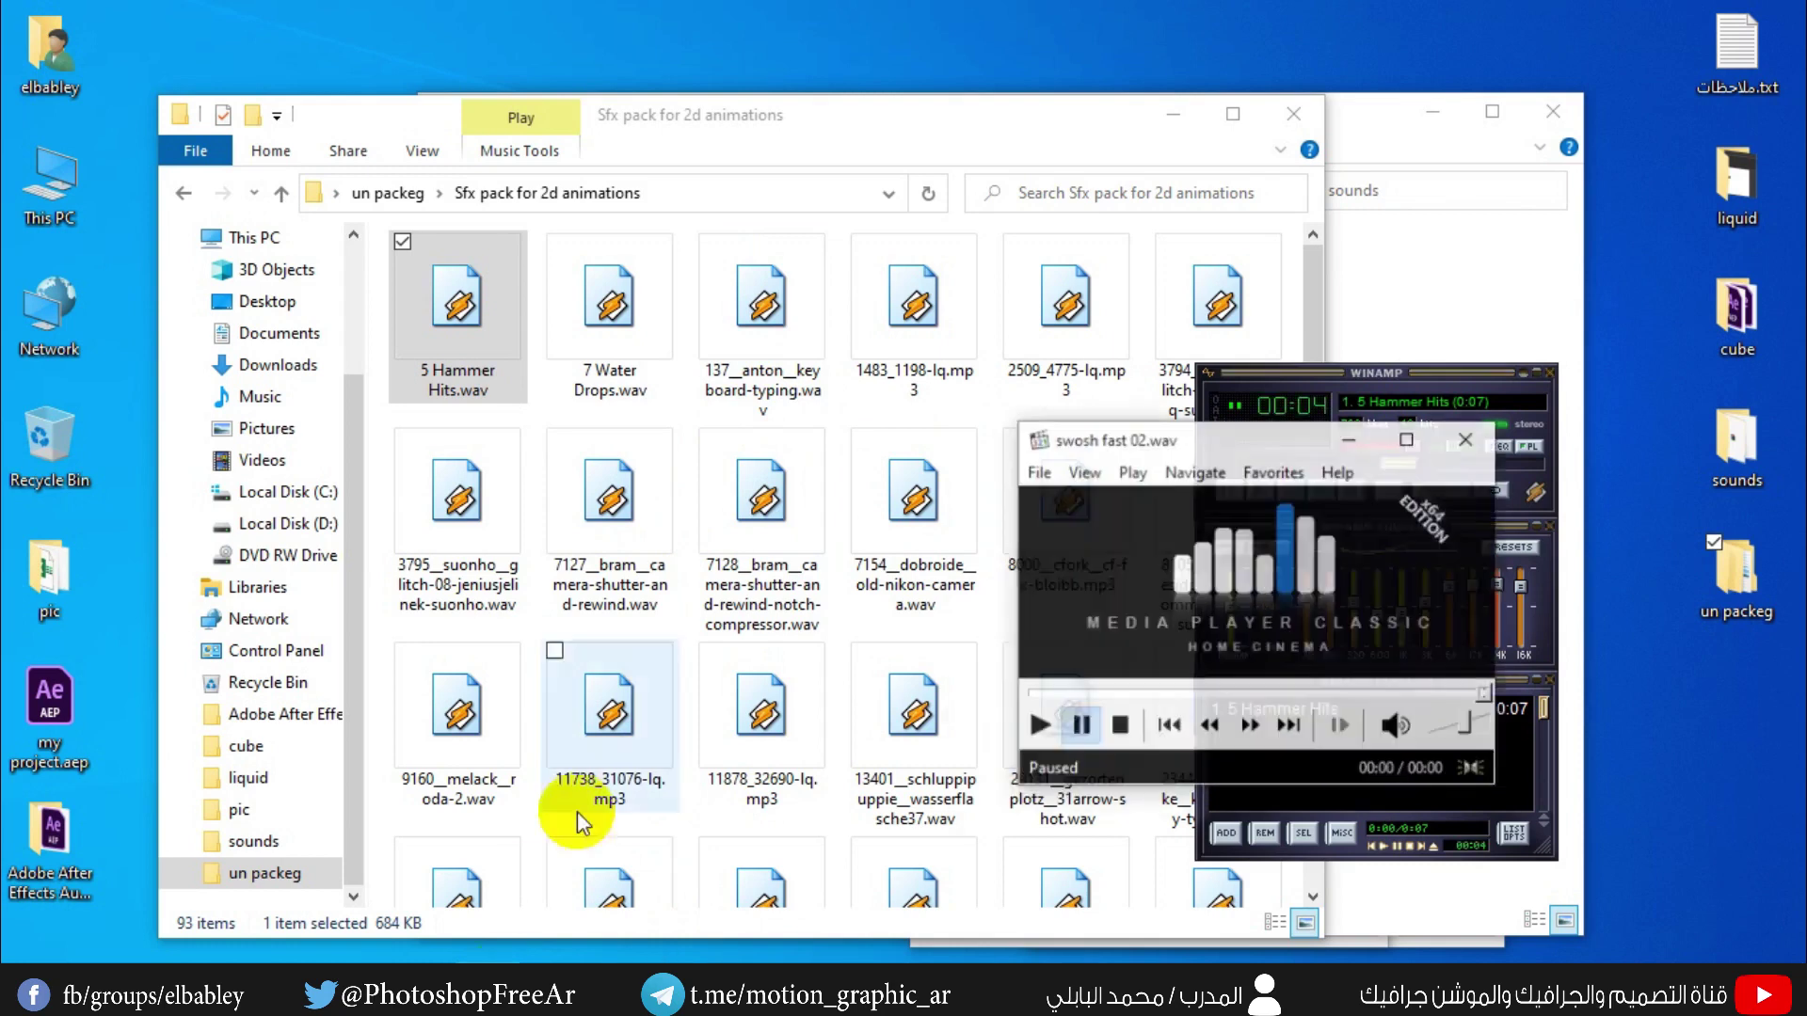
- Add the keyboard-typing sound to the Winamp playlist and play it
left_click(1256, 480)
left_click_drag(1226, 422, 675, 436)
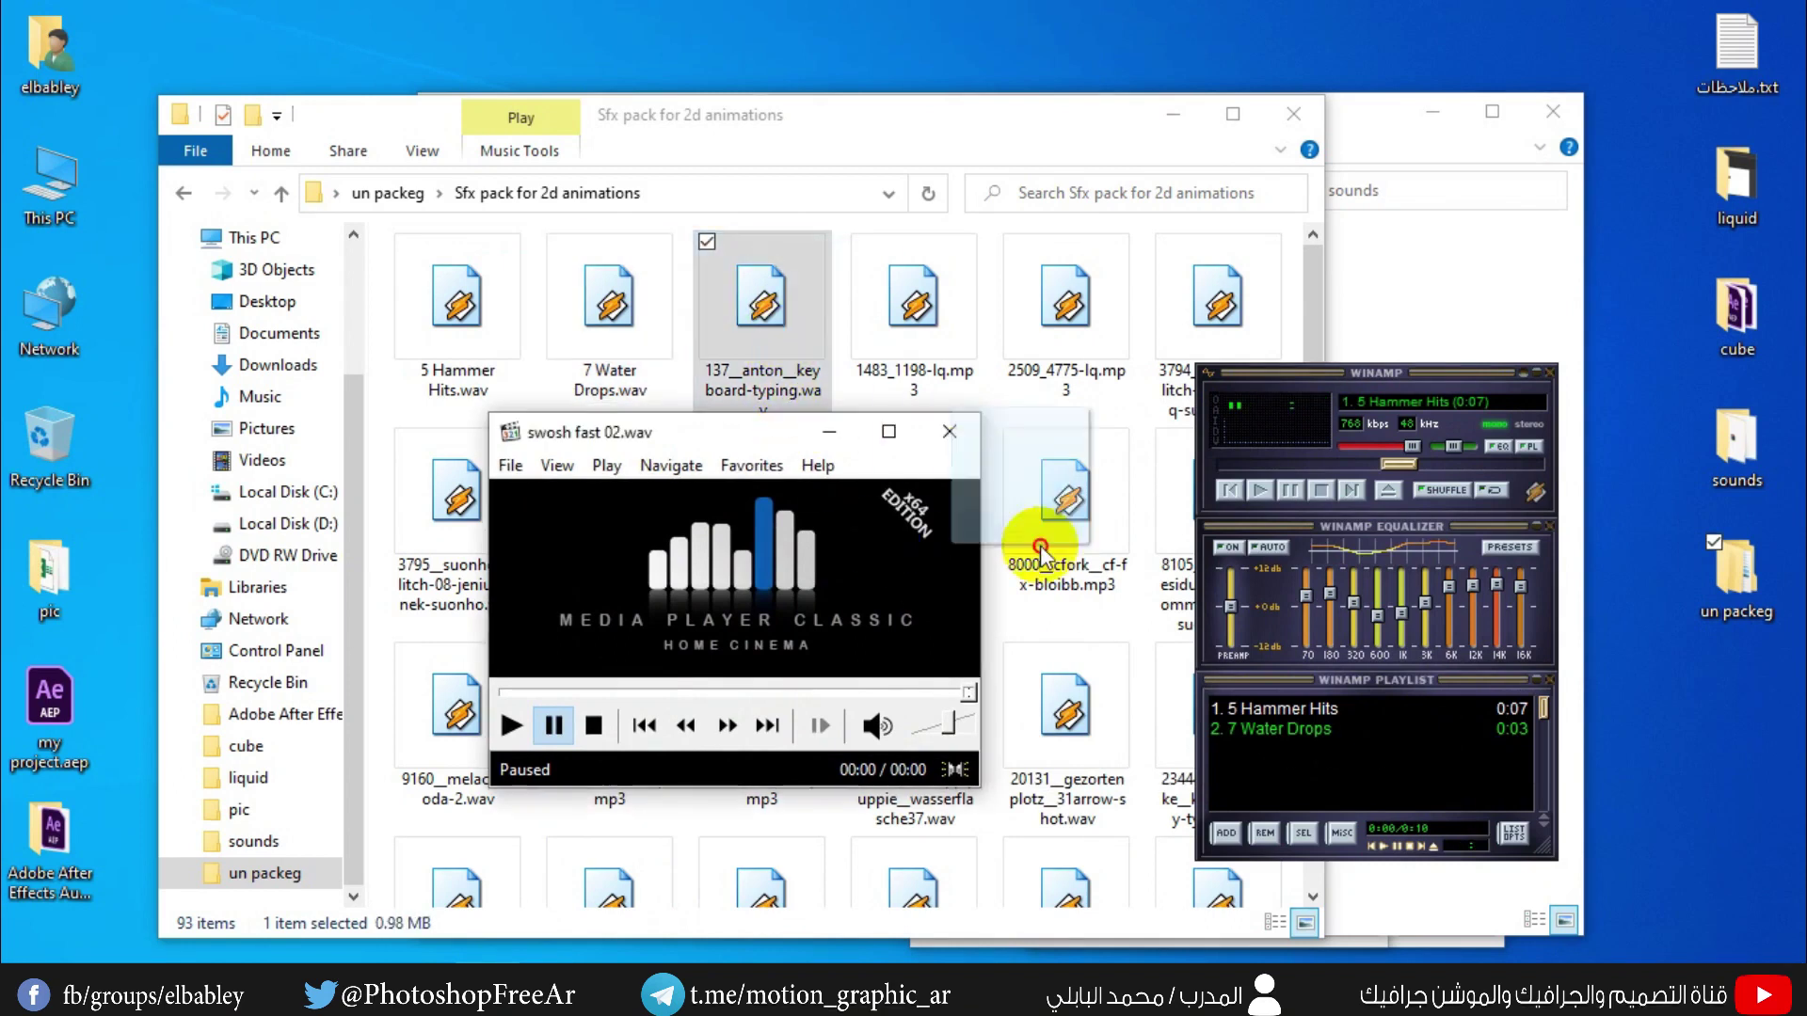
left_click_drag(782, 395, 1308, 729)
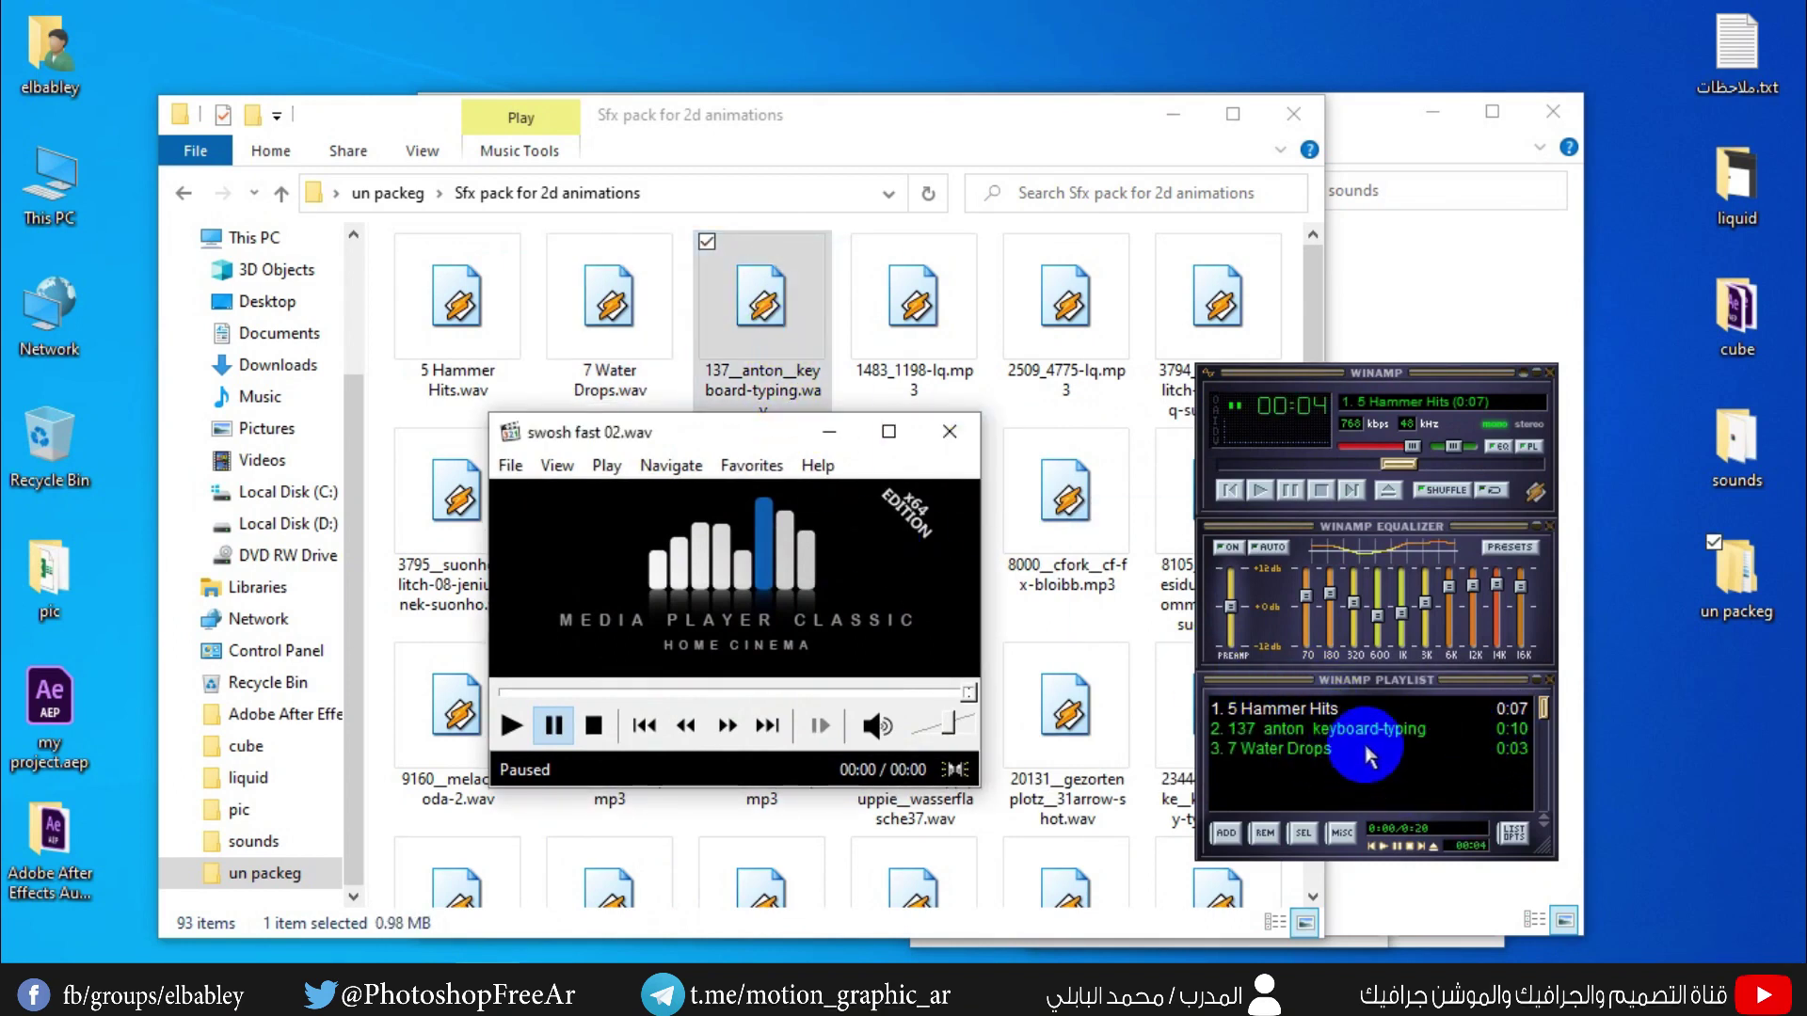
left_click(737, 343)
double_click(737, 343)
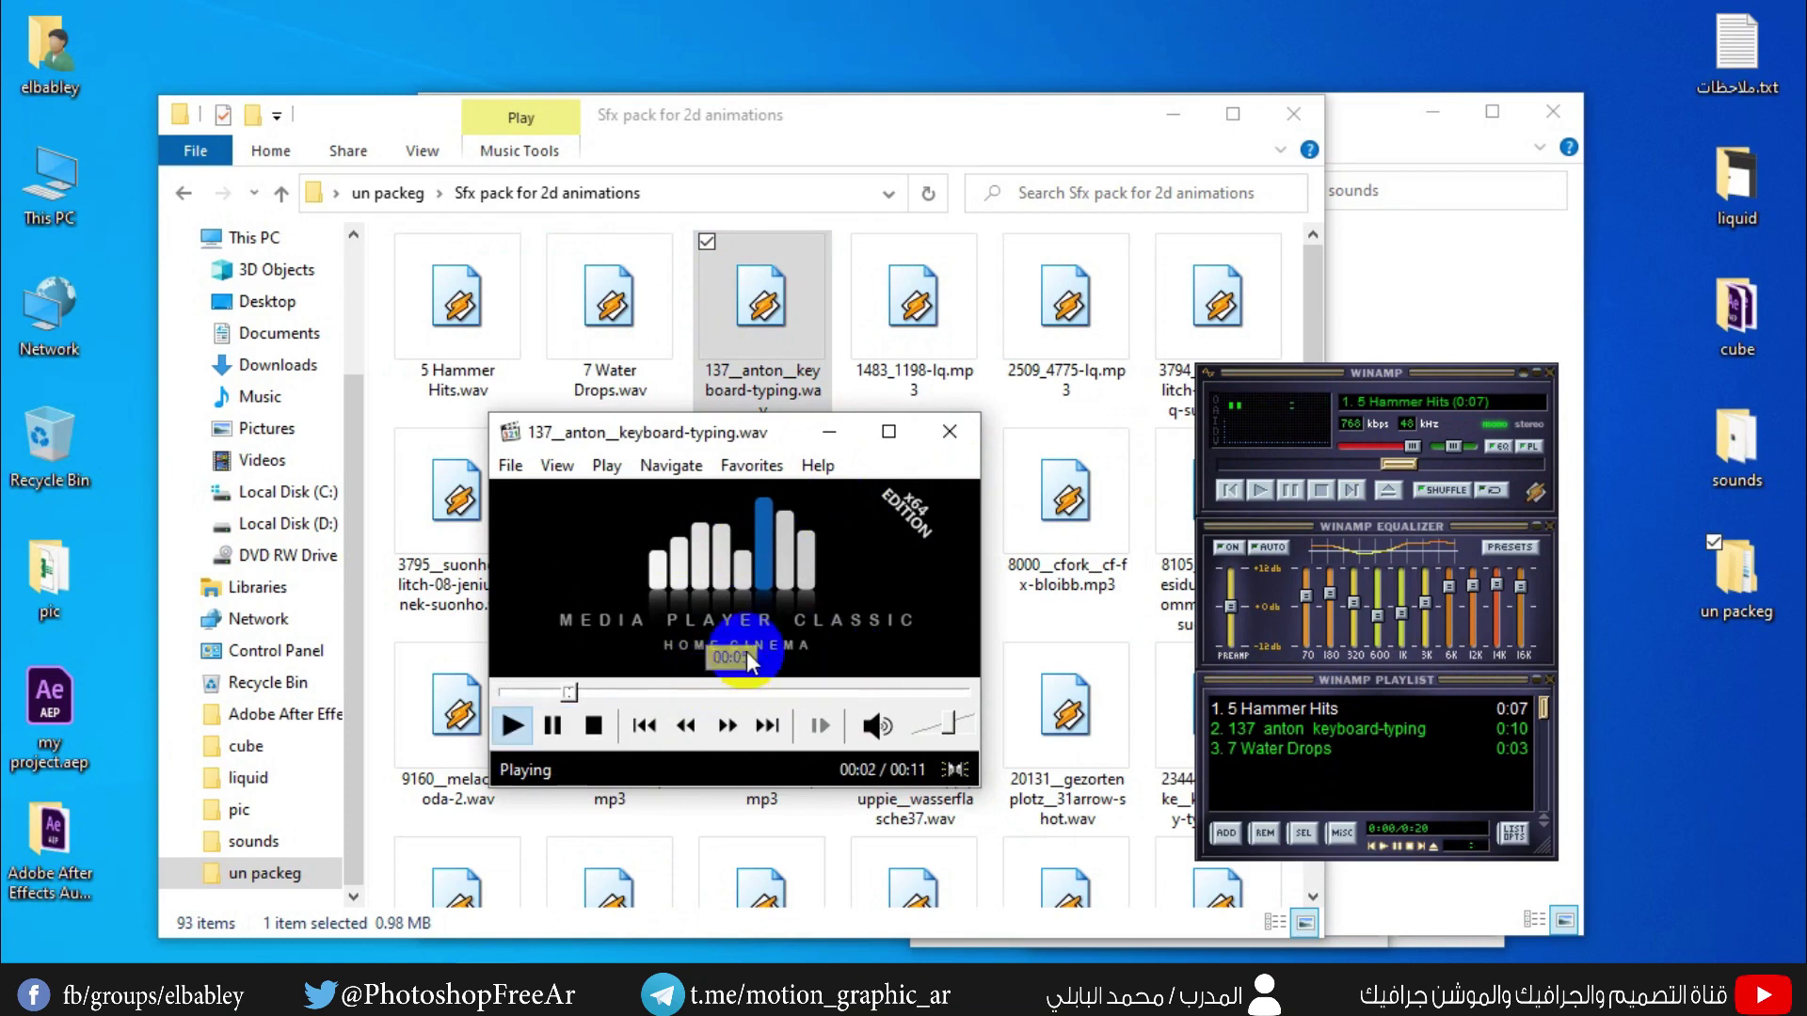
- Play 1483_1198-lq.mp3, 2509_4775-lq.mp3, the suonho glitch clips, and the camera-shutter-and-rewind sound
left_click(928, 340)
double_click(927, 345)
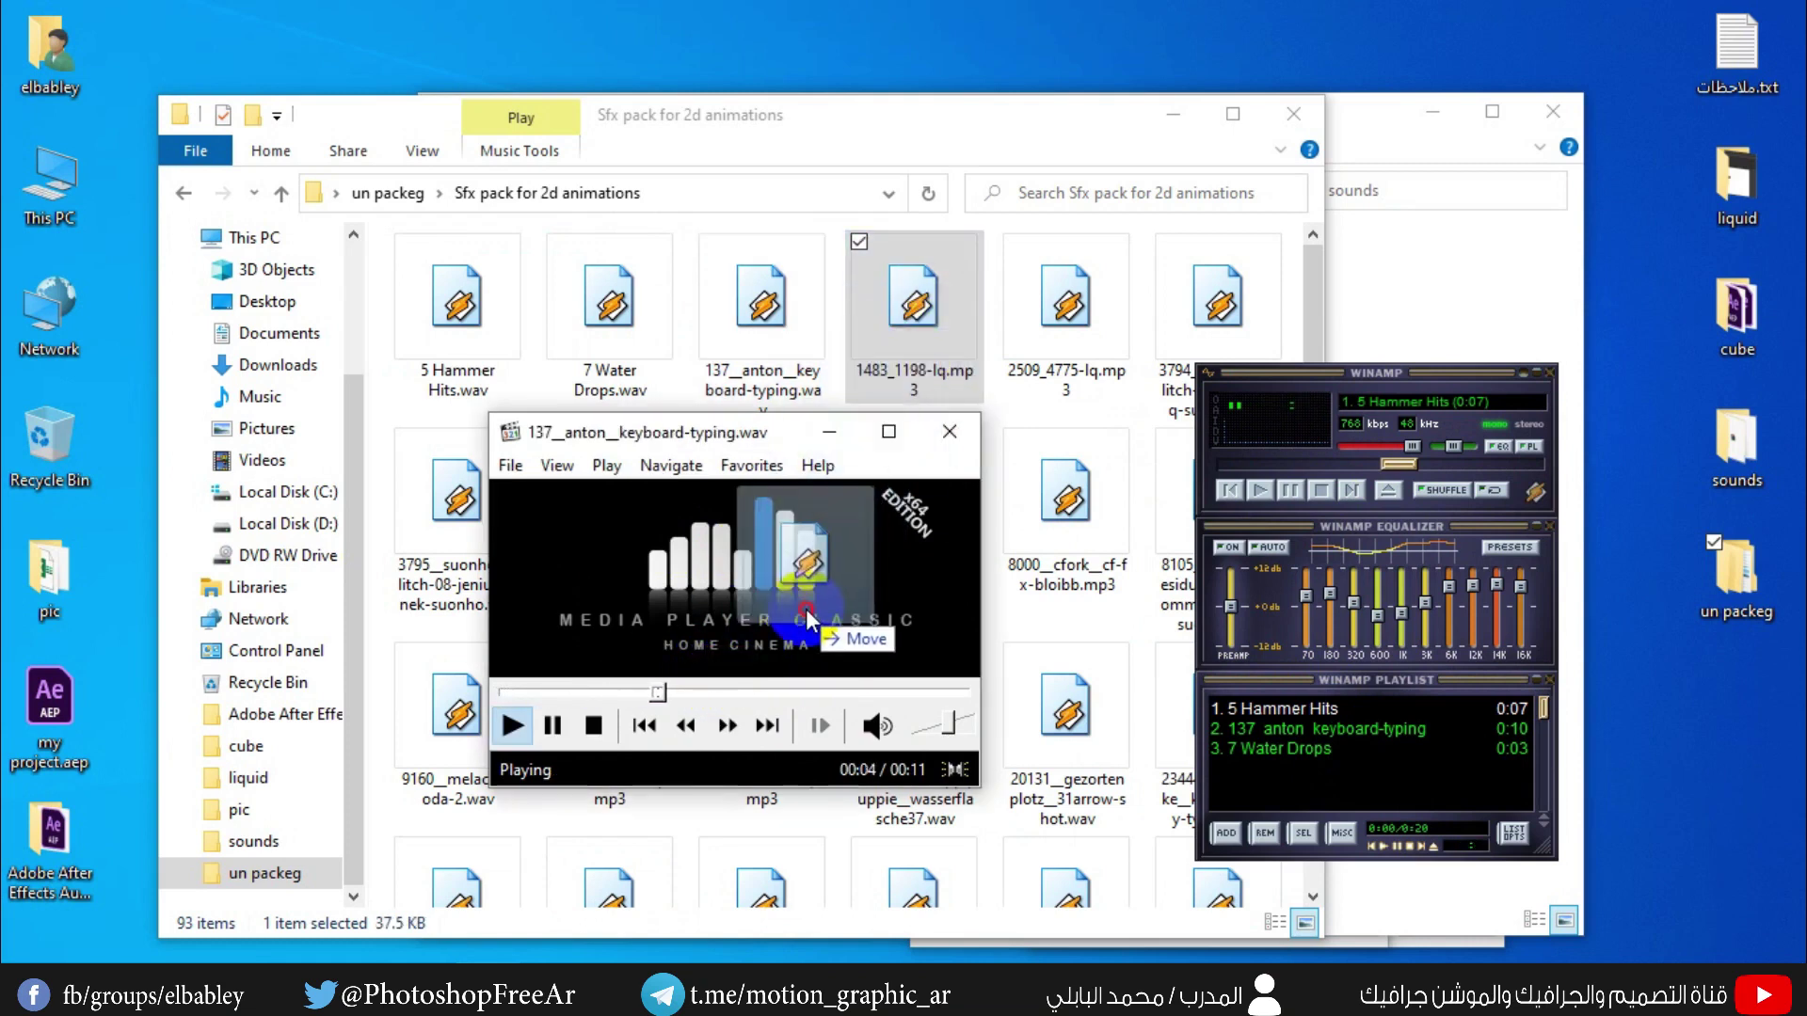
double_click(1069, 320)
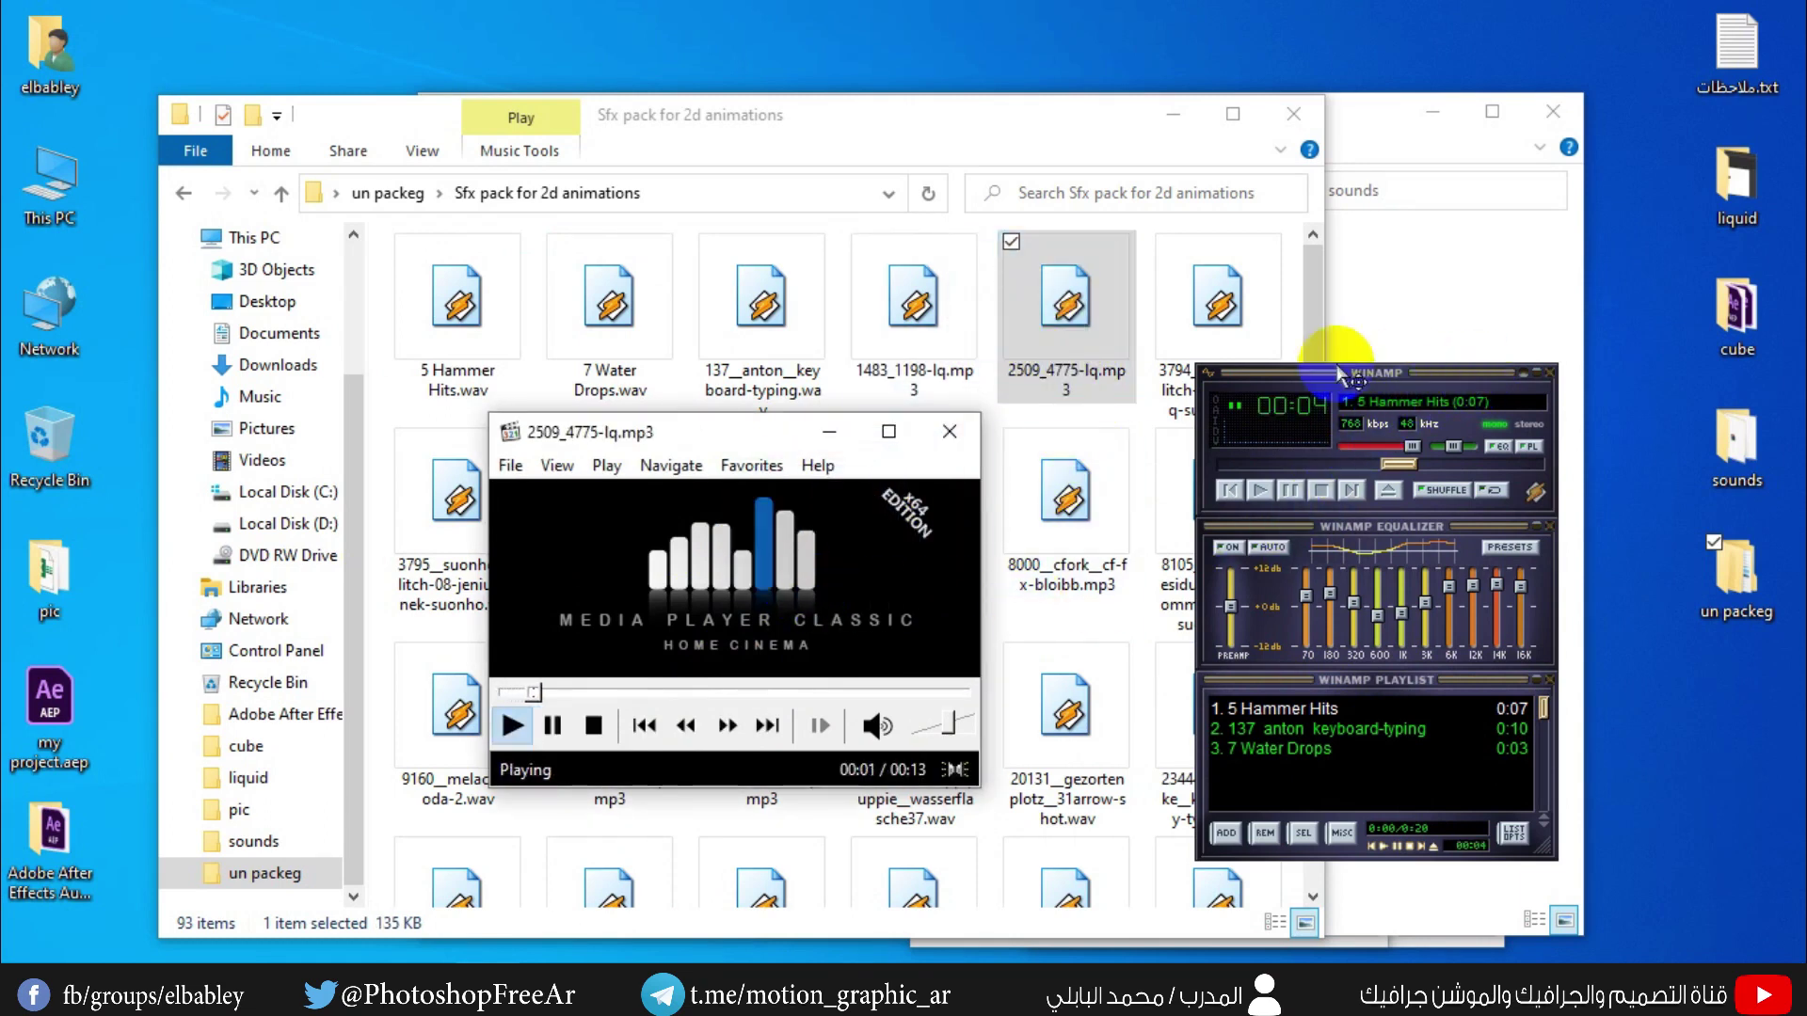
double_click(1172, 363)
left_click(734, 598)
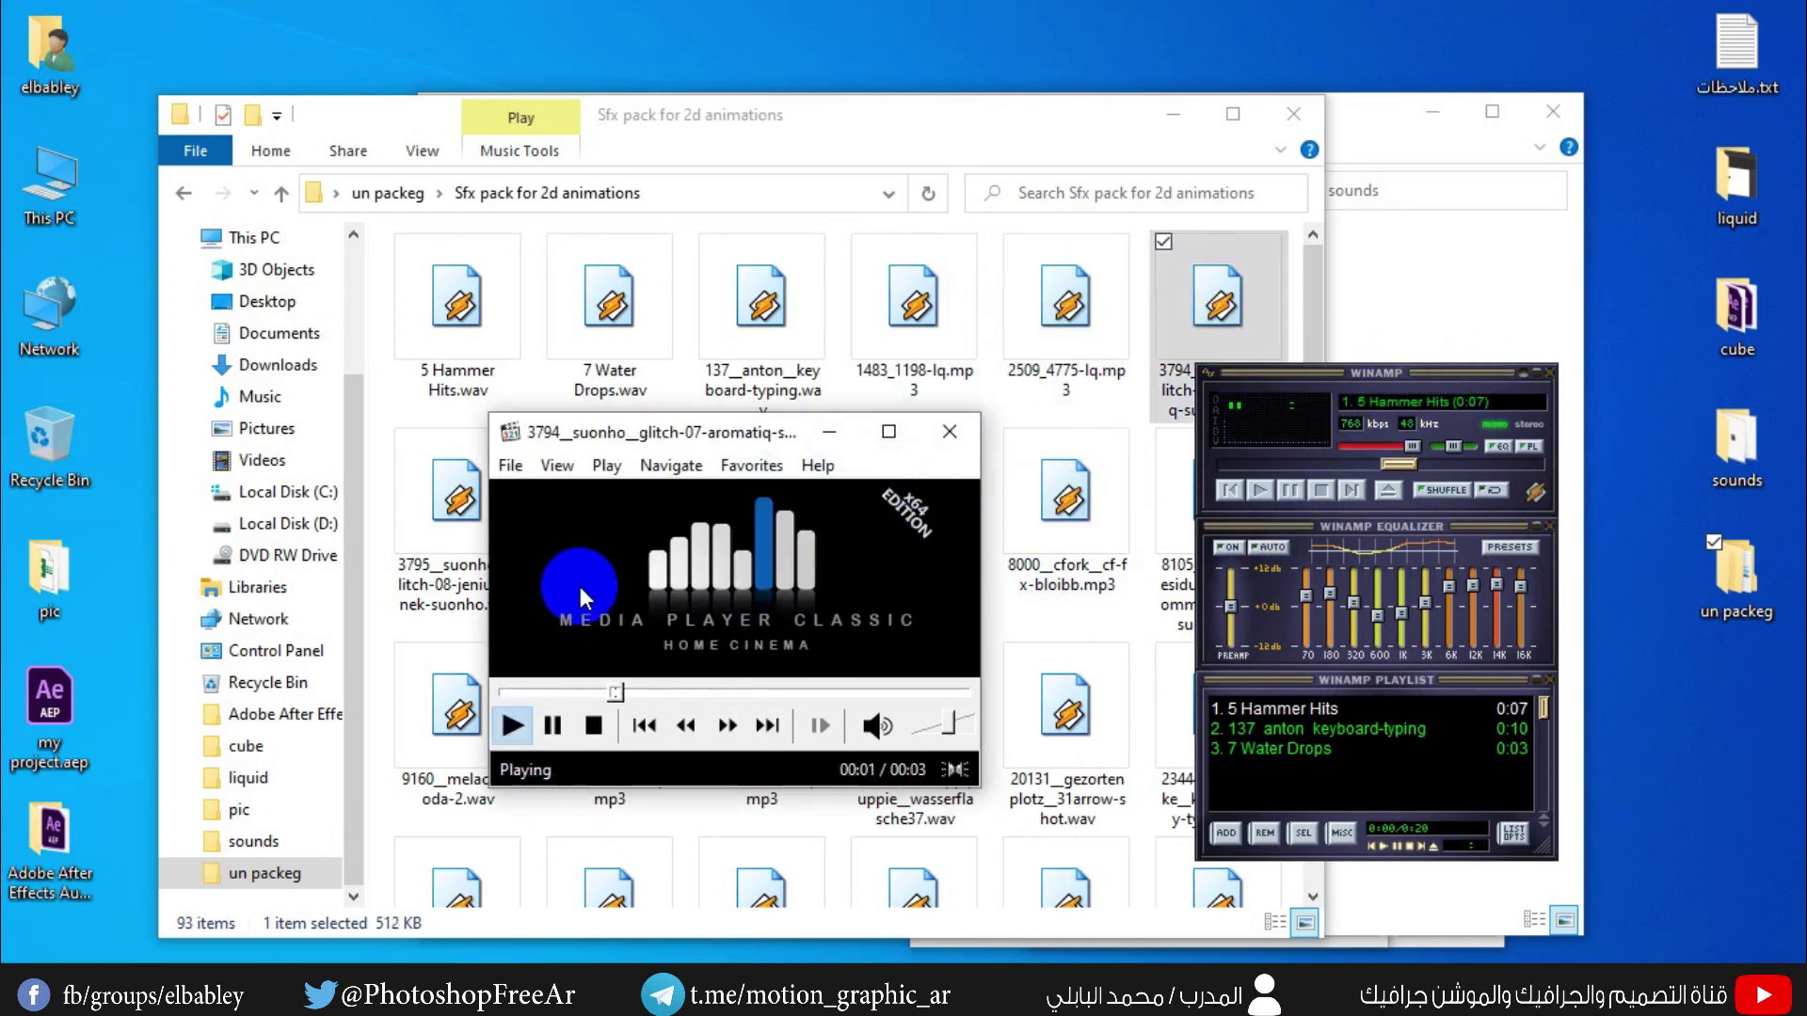
double_click(447, 564)
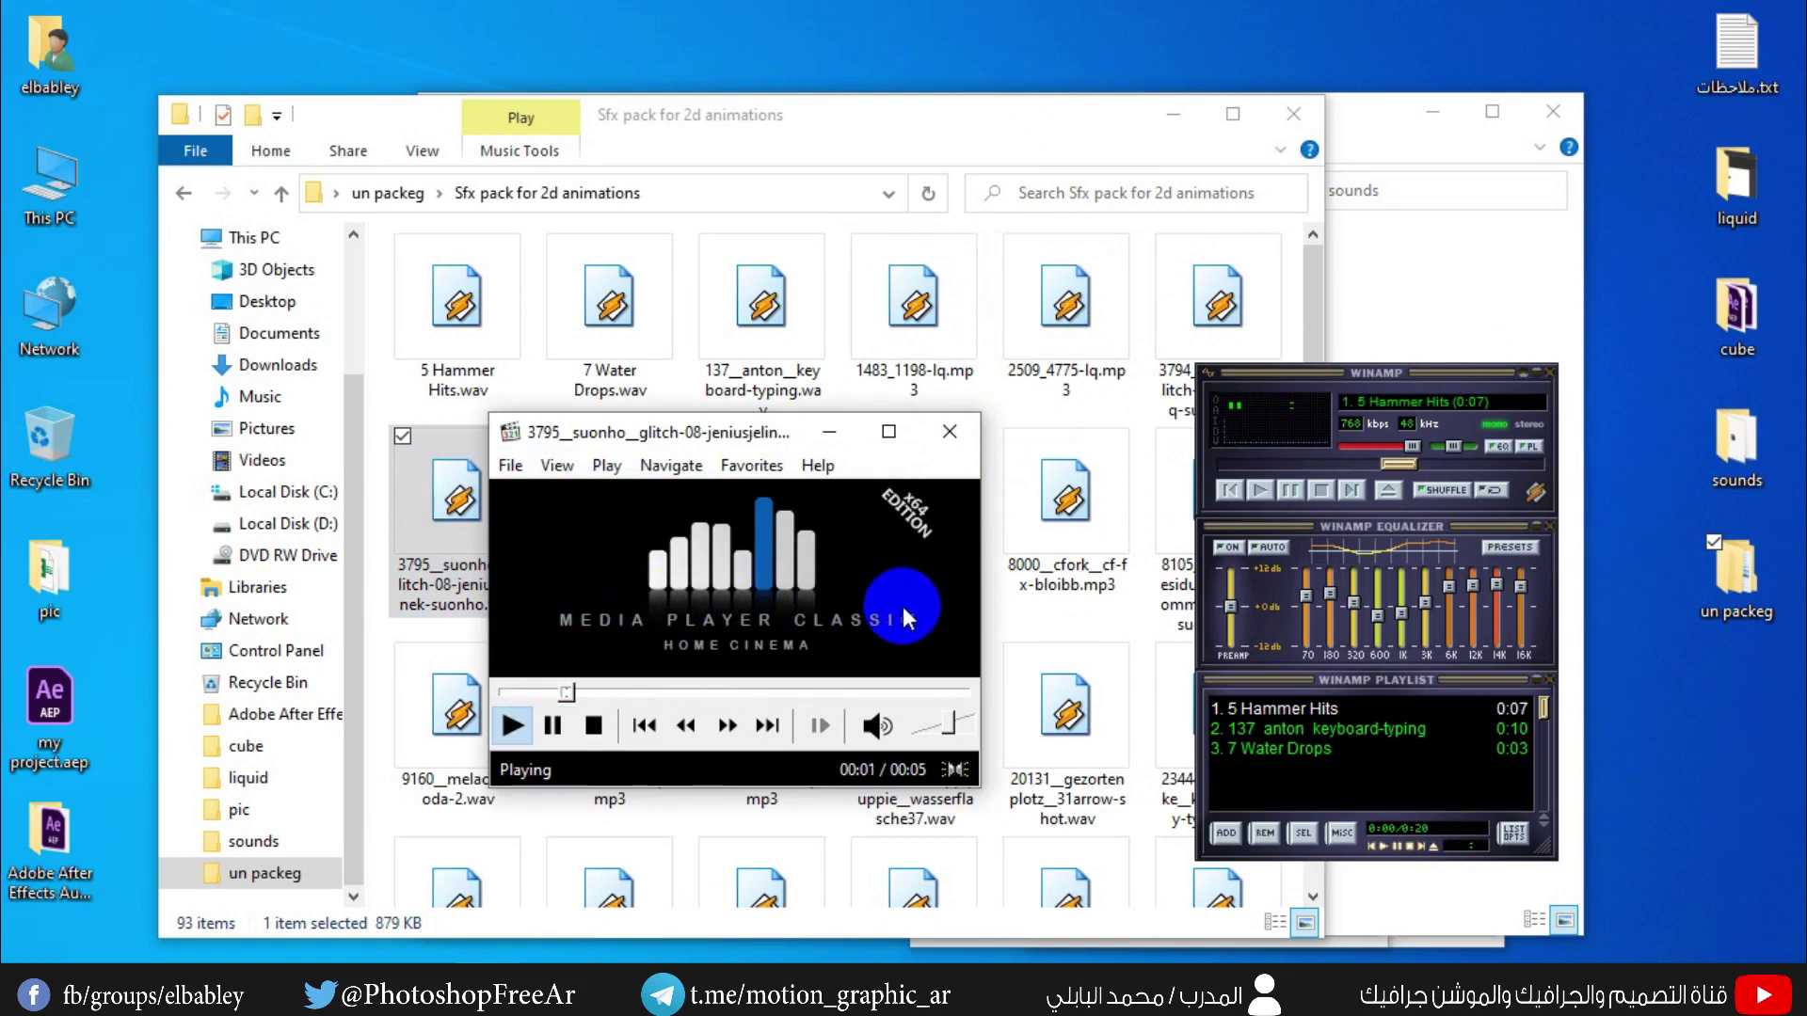
left_click_drag(782, 443, 540, 174)
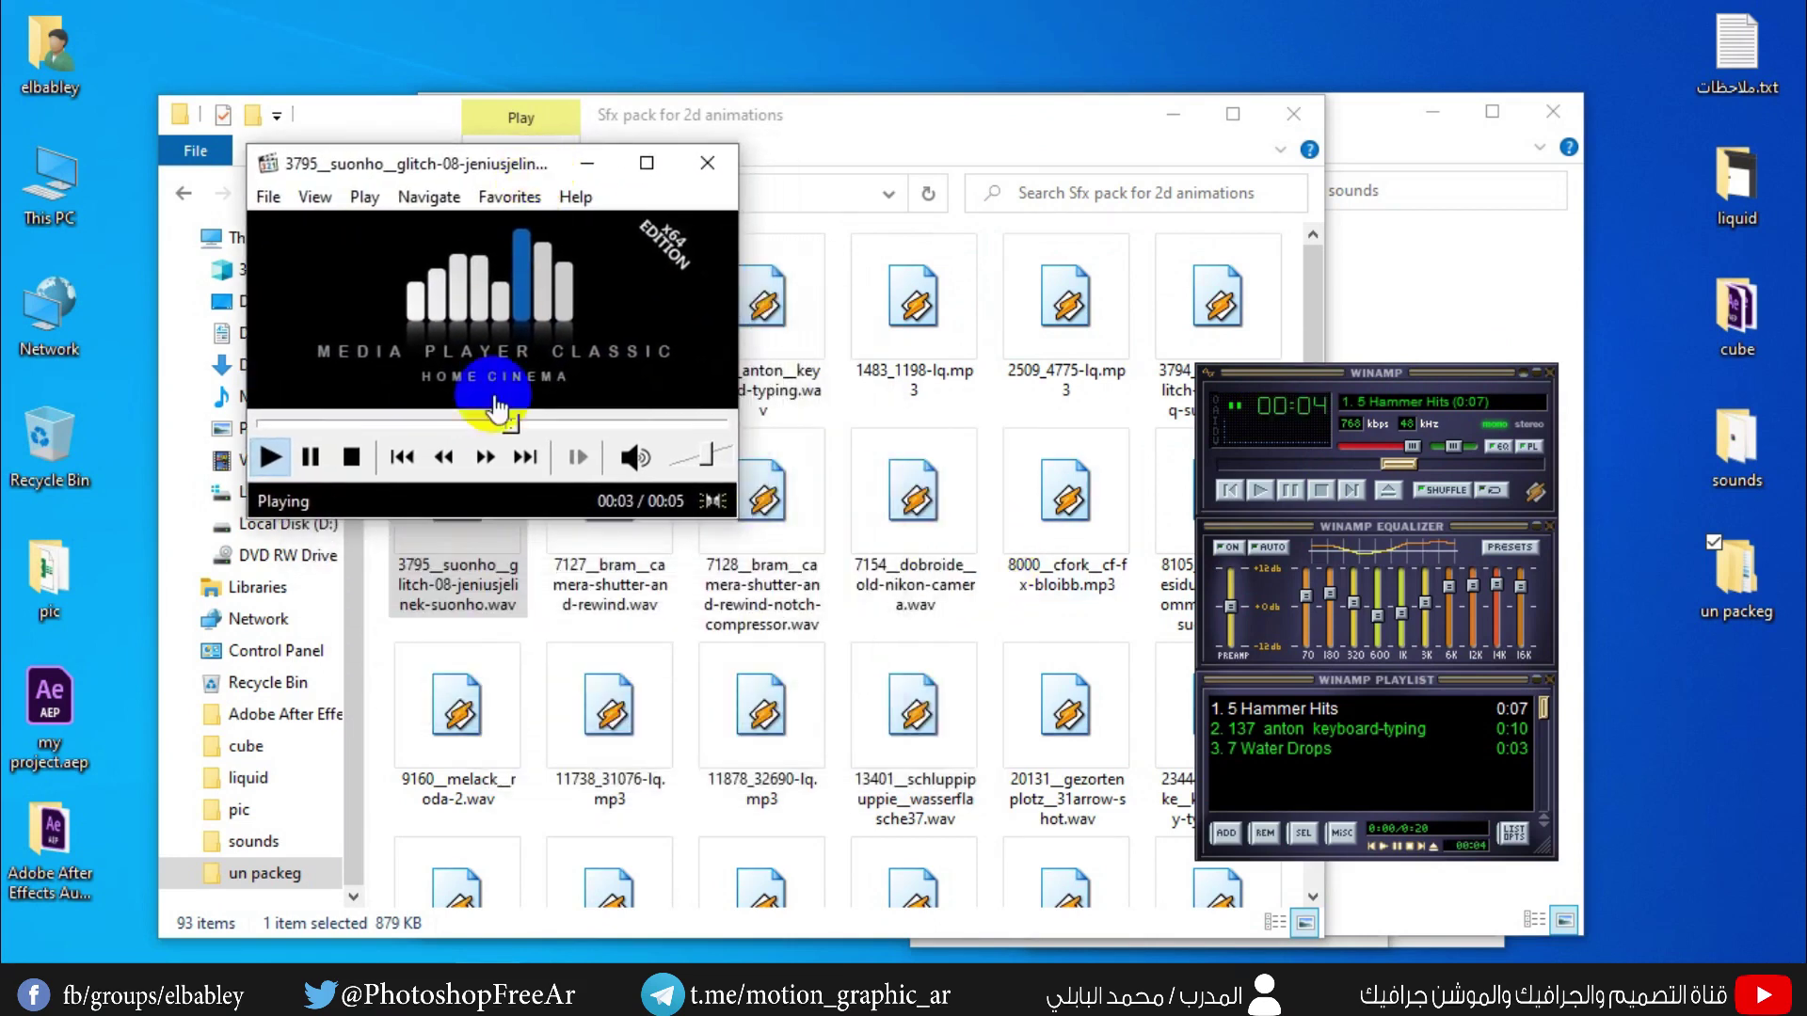
double_click(609, 565)
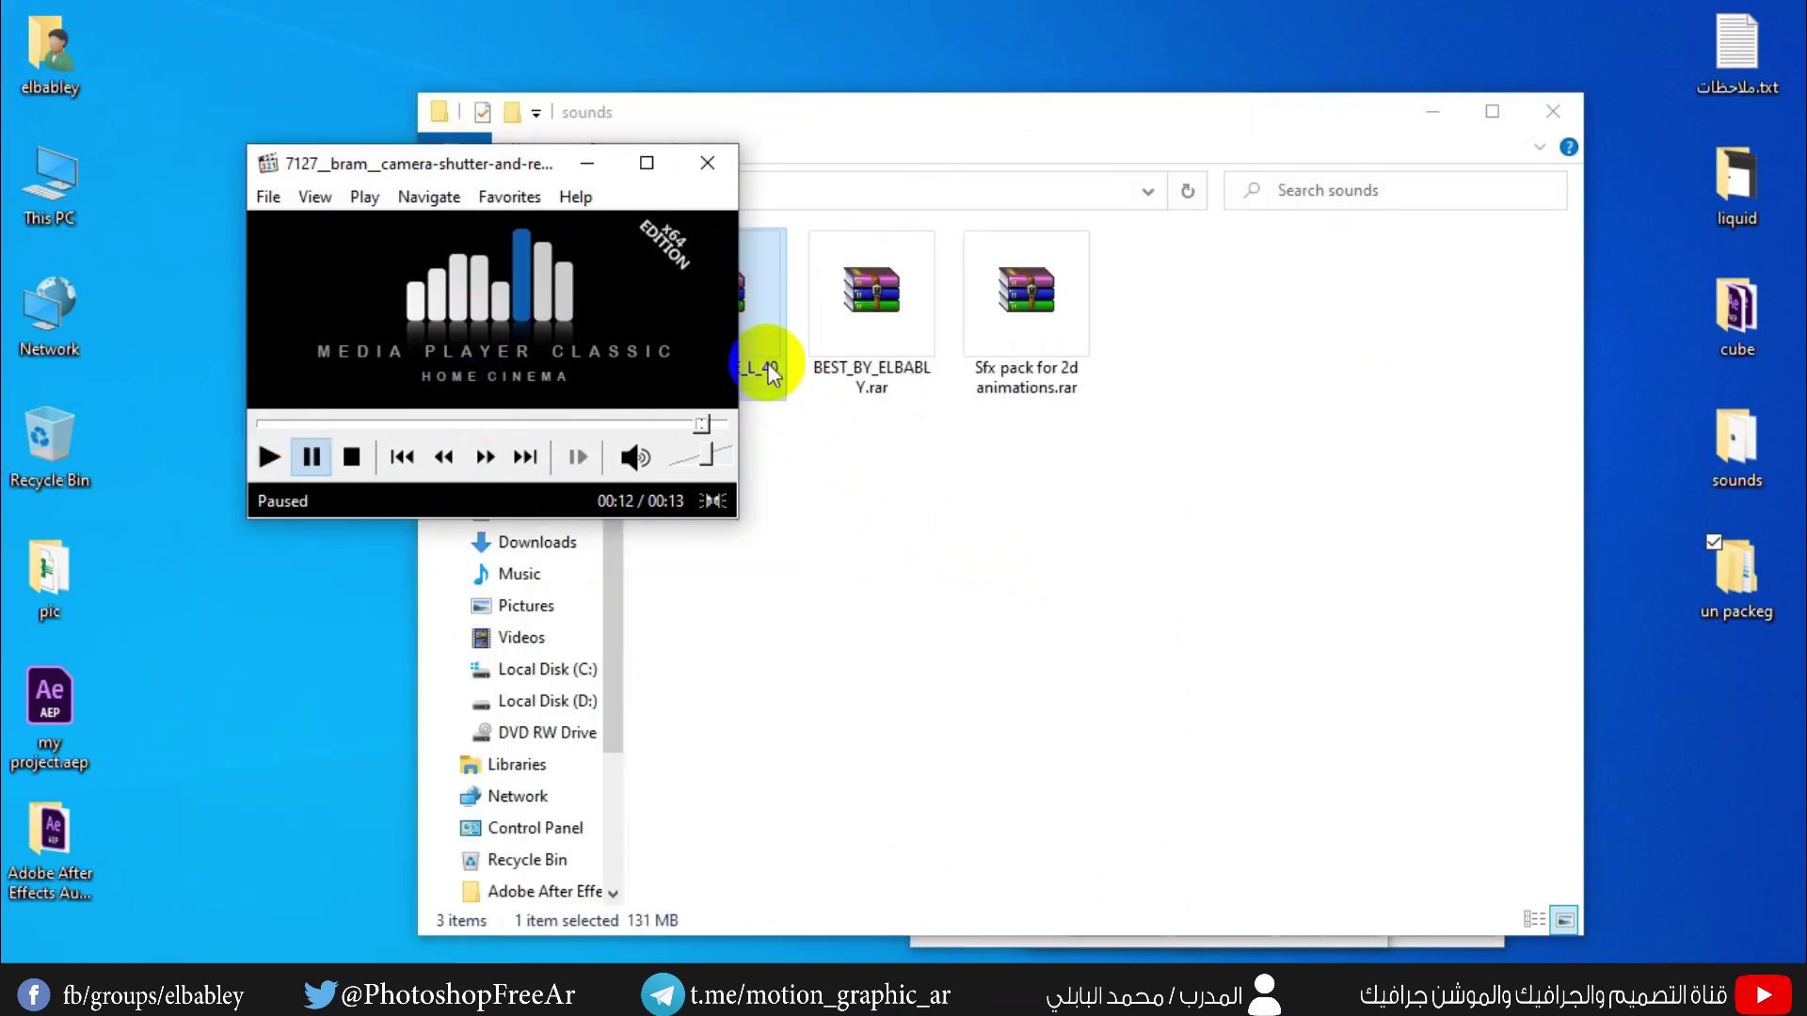
left_click(748, 356)
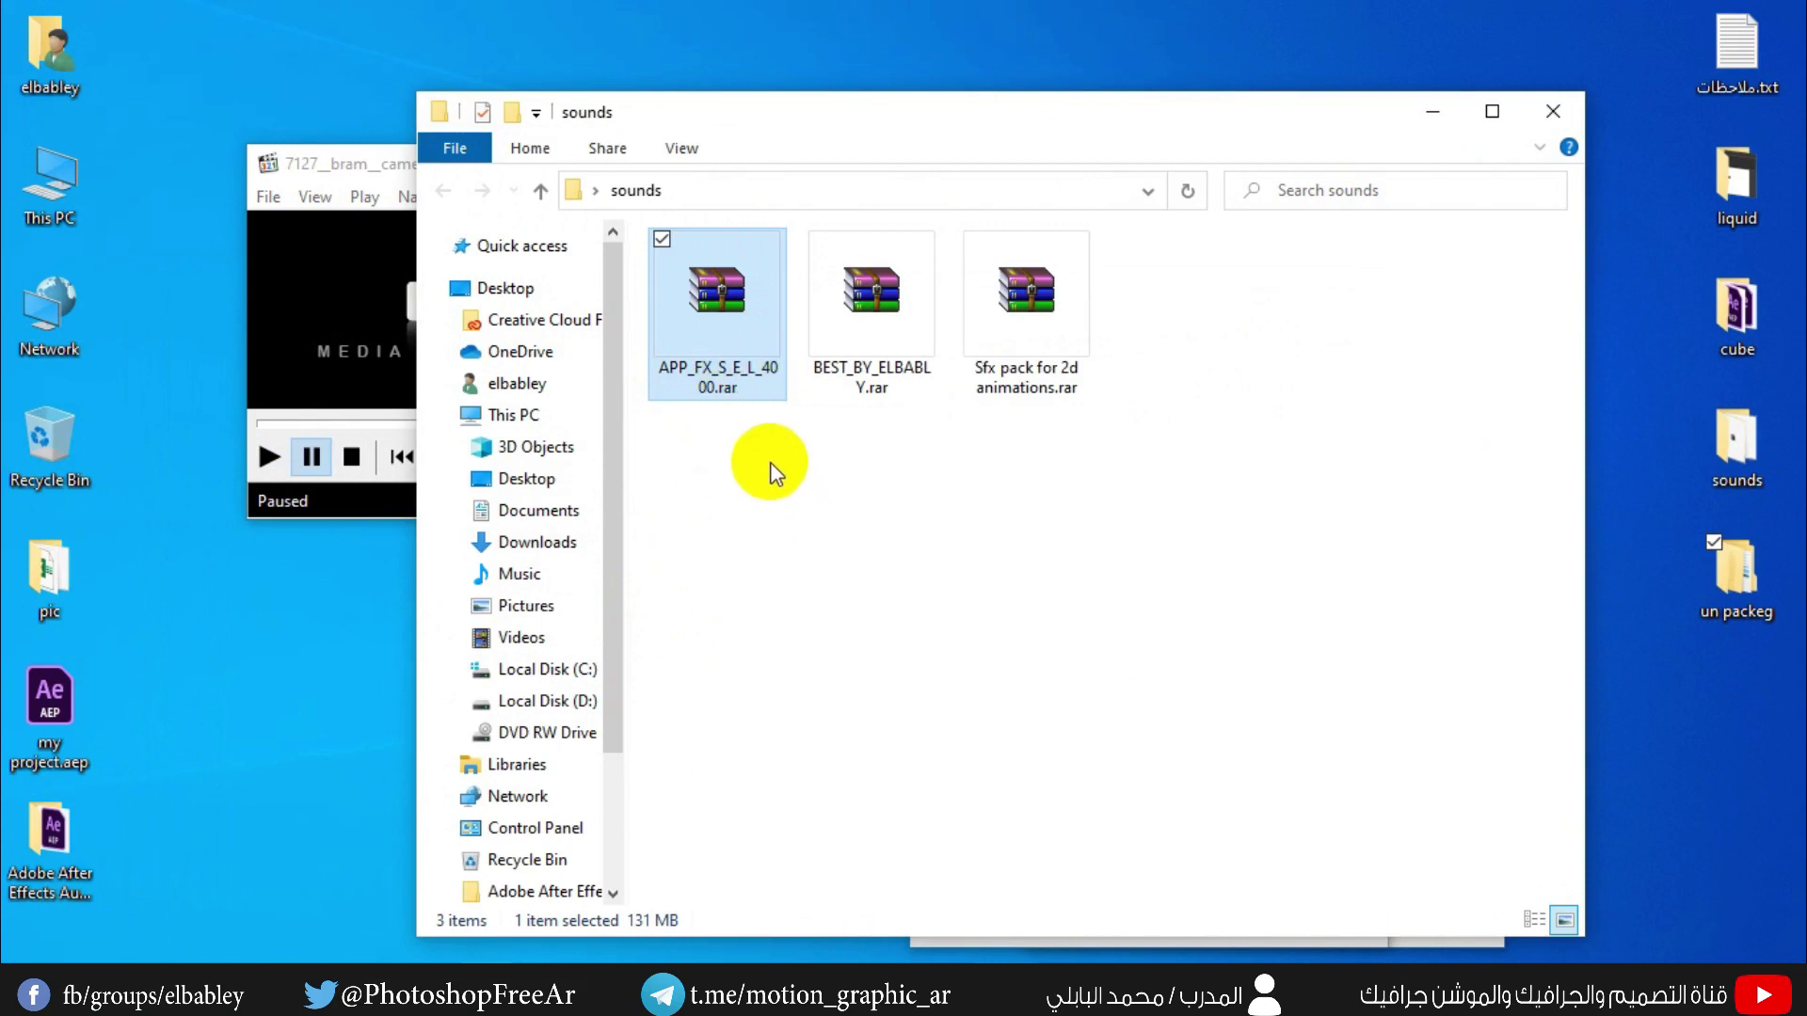
- Open APP_FX_S_E_L_4000.rar in WinRAR down to the App FX sound category folders
double_click(670, 380)
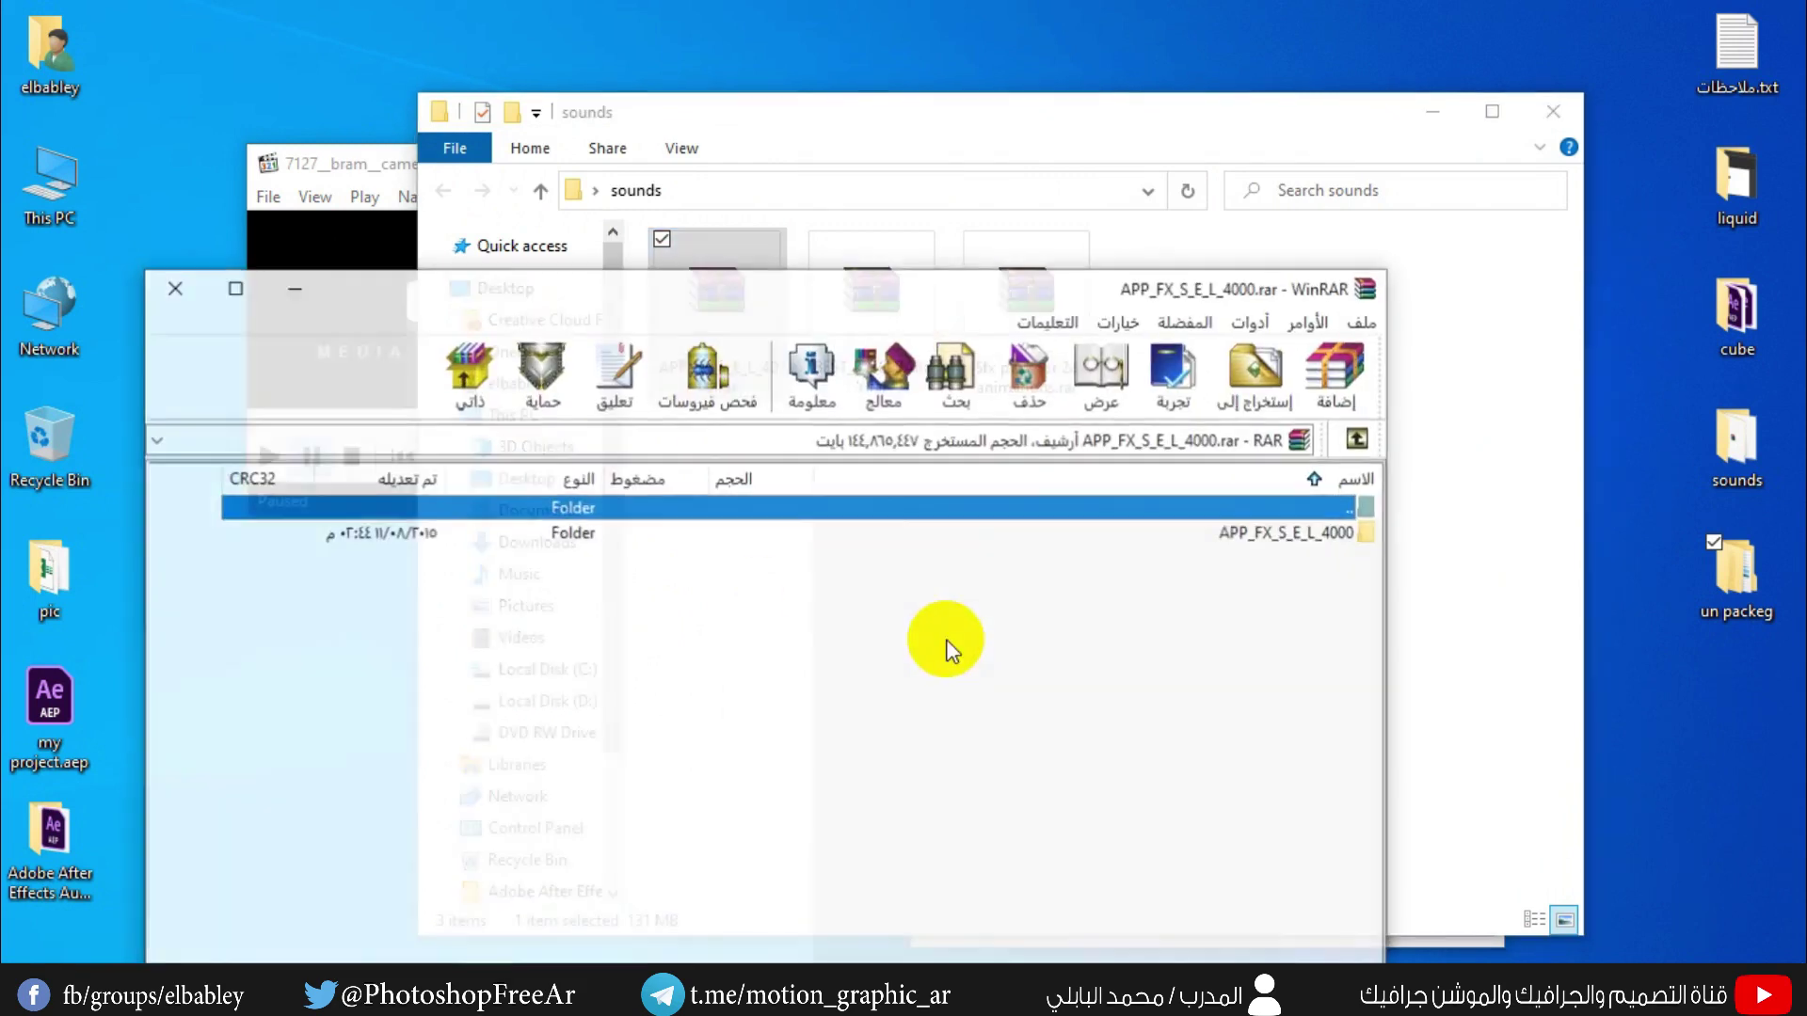
double_click(1330, 534)
double_click(1342, 534)
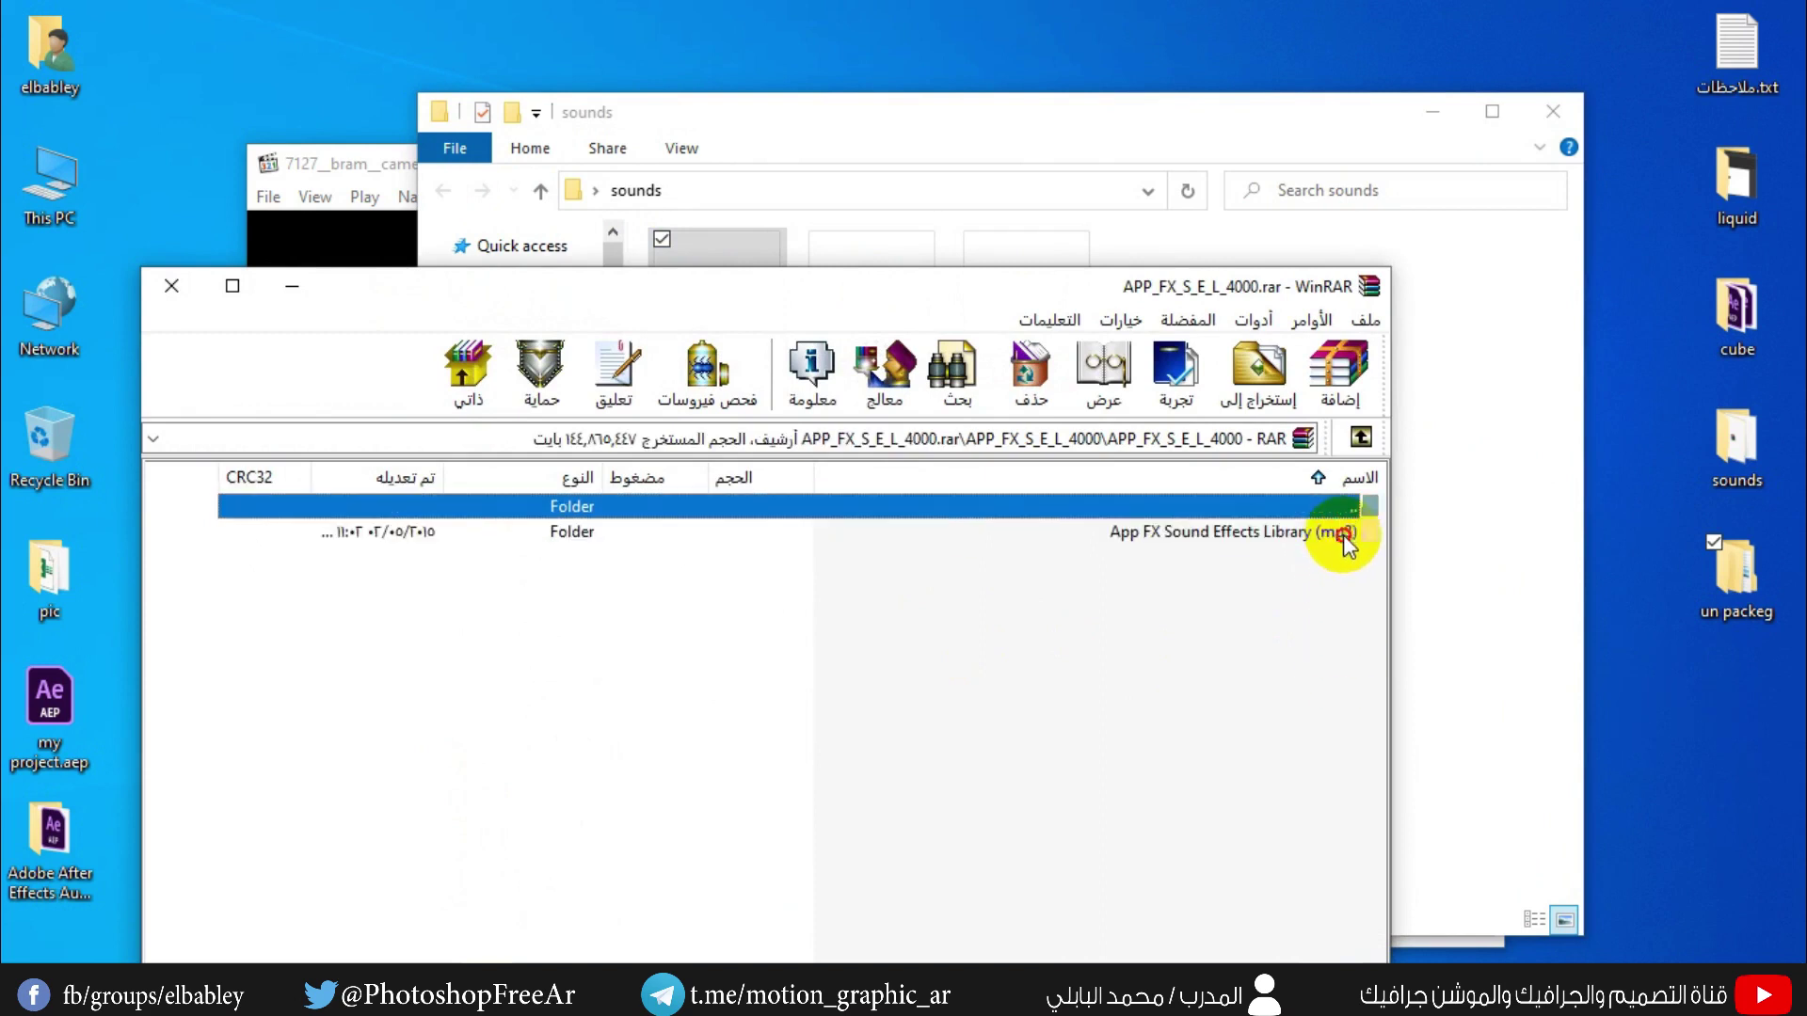
double_click(1342, 537)
double_click(1337, 557)
double_click(1336, 532)
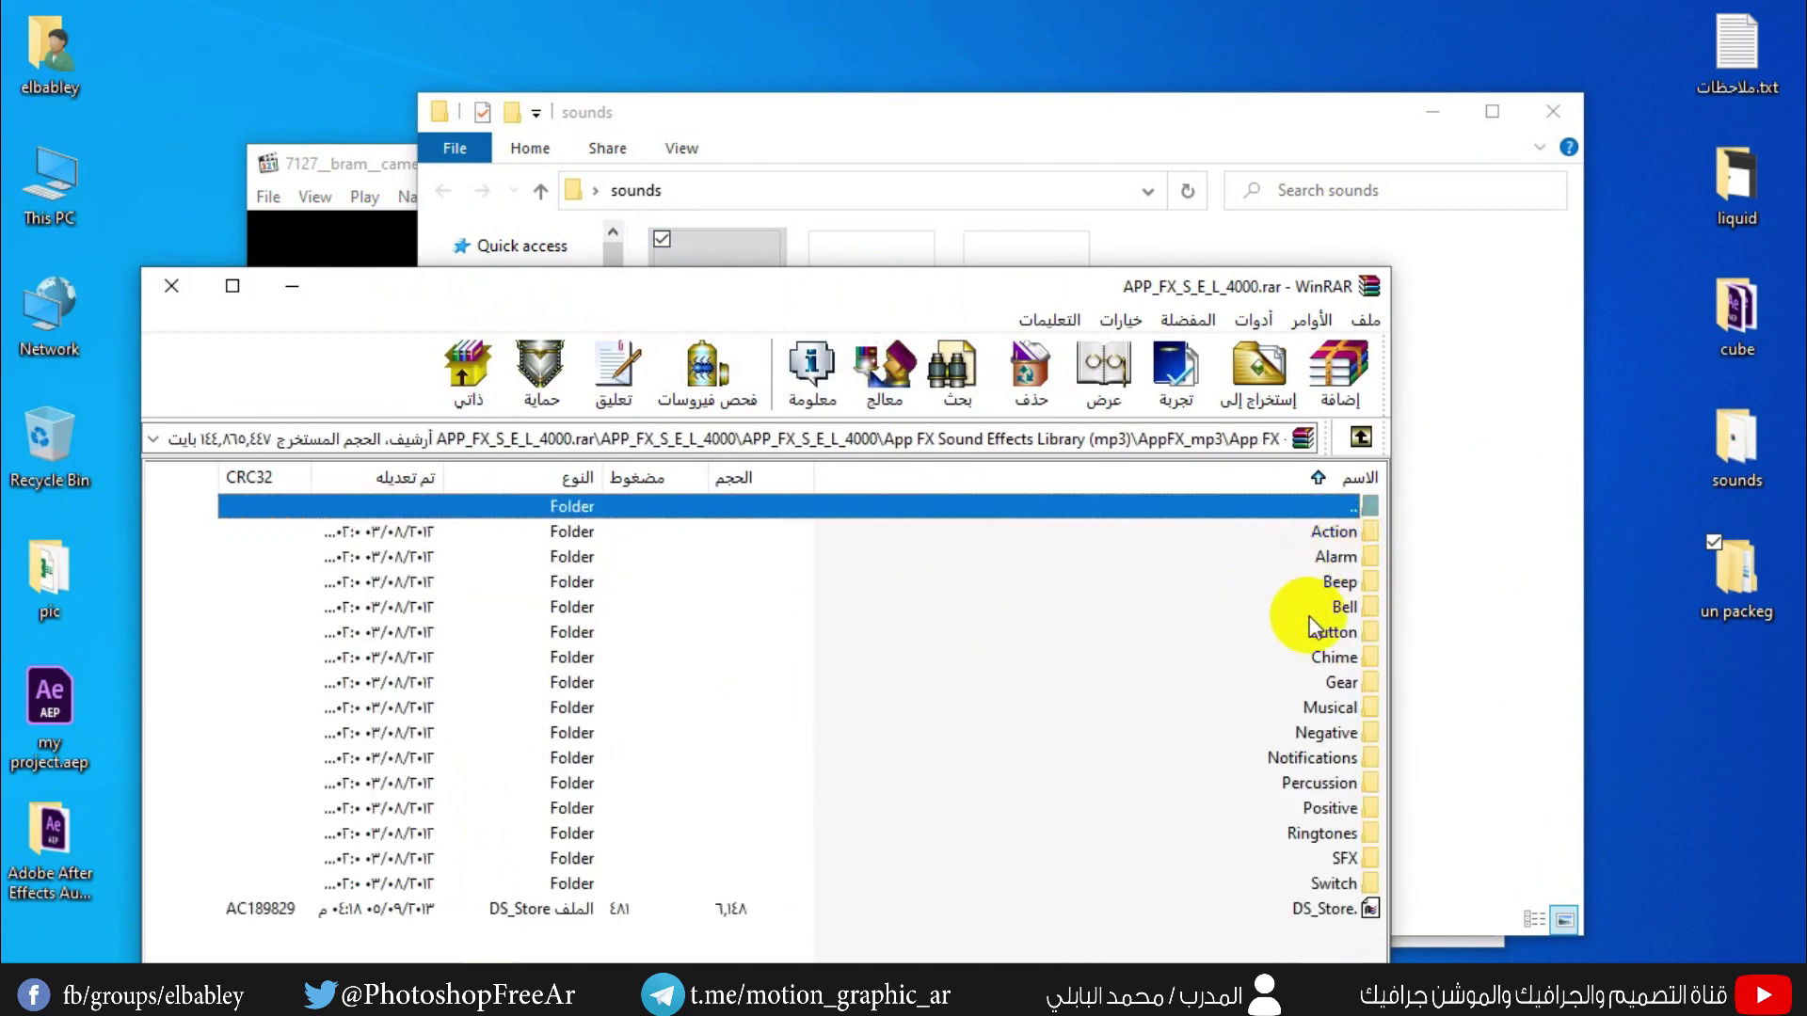
- Browse the categories from Action through Switch, then close the archive
left_click(1336, 531)
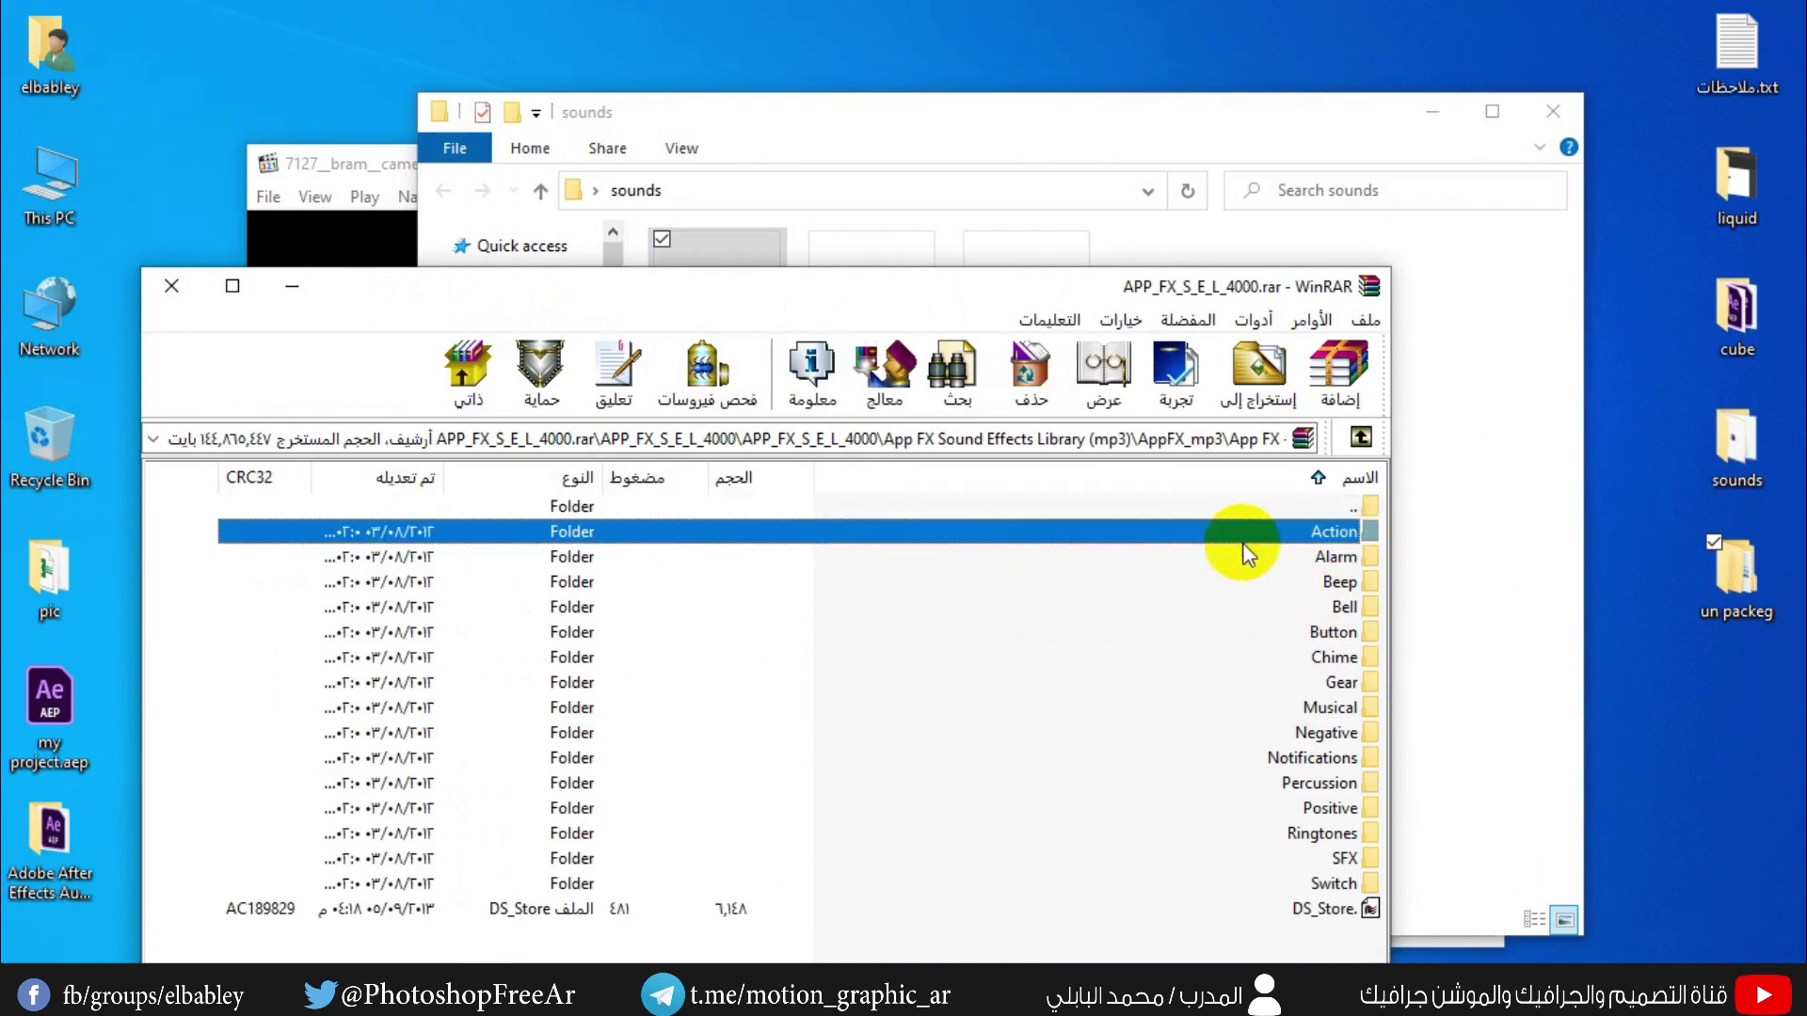
left_click(1336, 556)
left_click(1336, 583)
left_click(1351, 610)
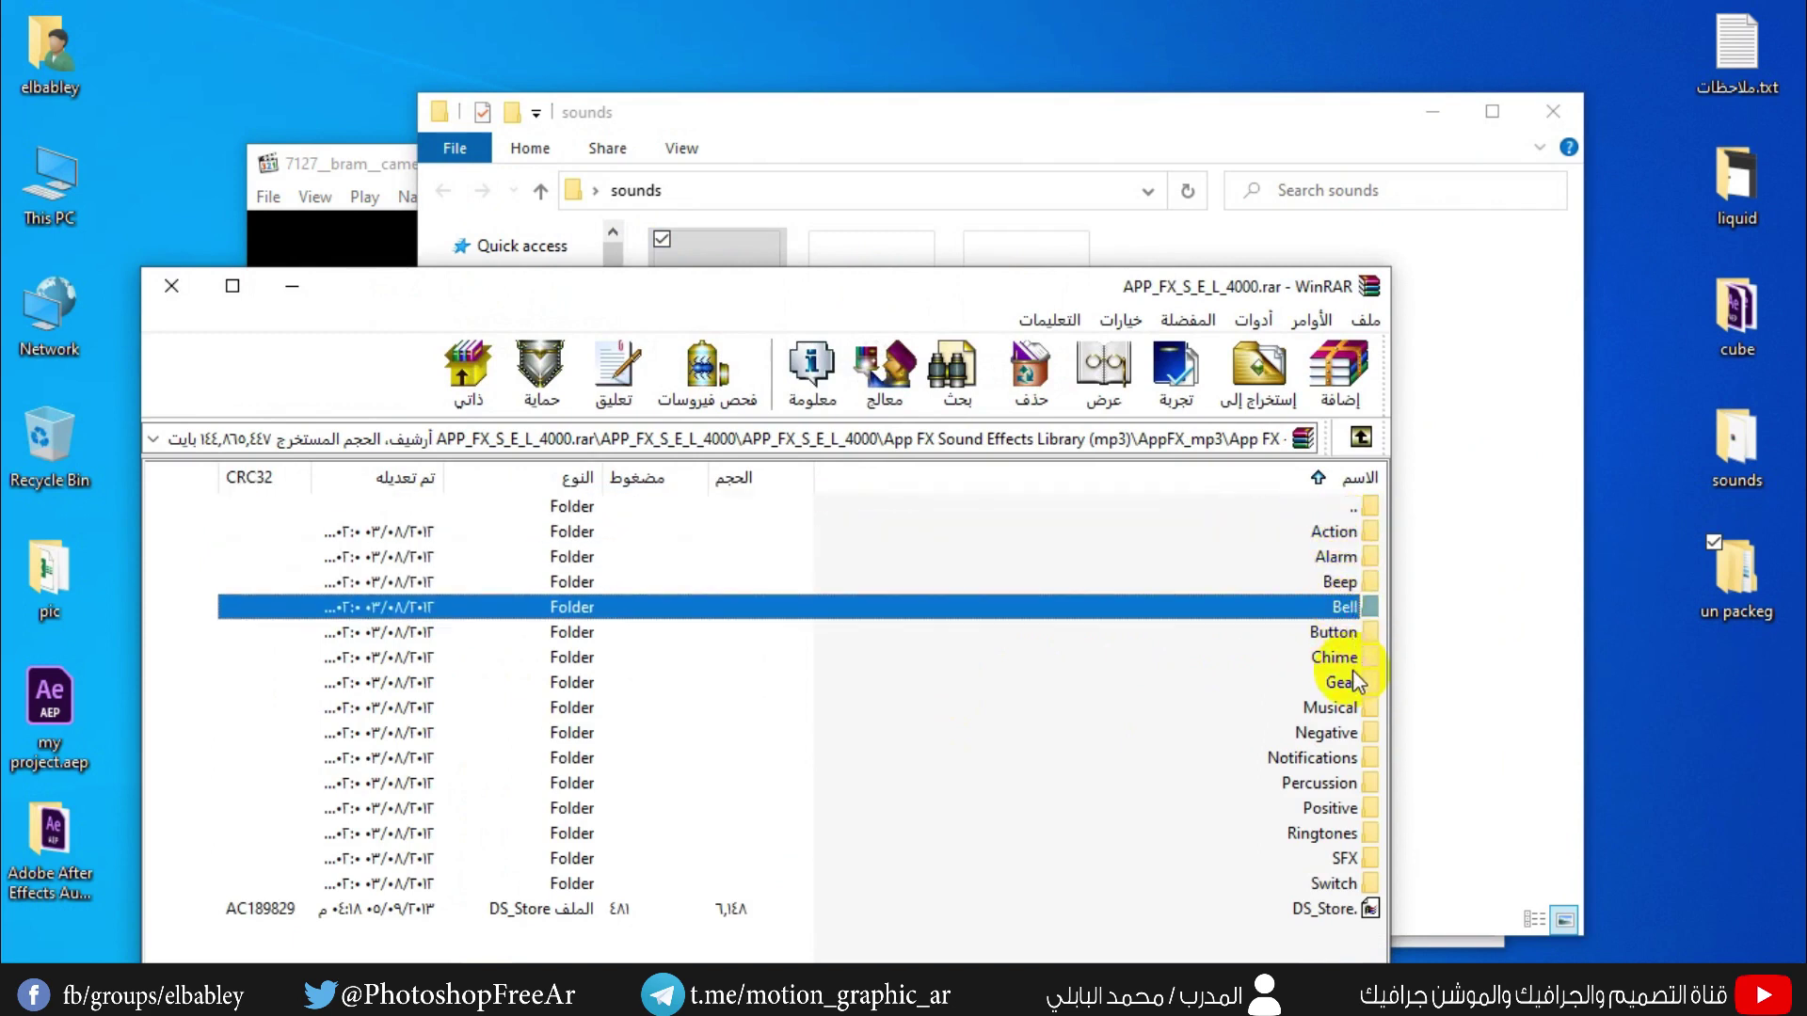
left_click(1348, 633)
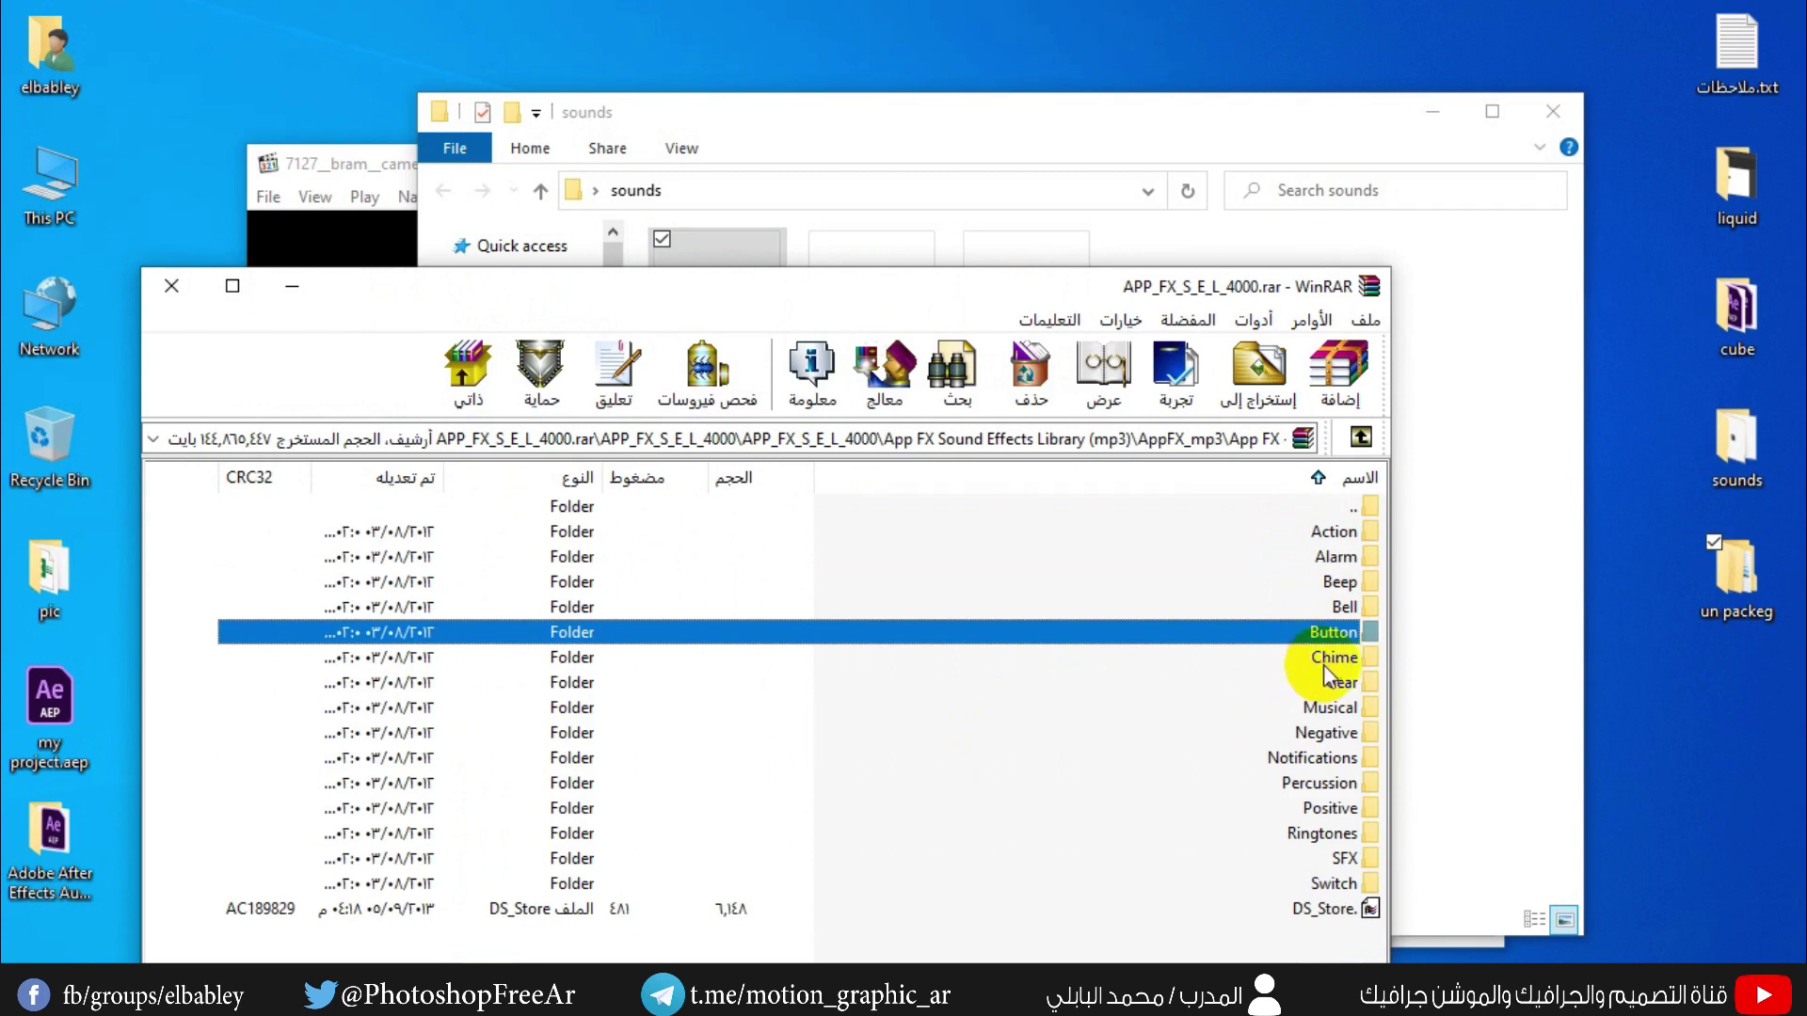
left_click(1328, 659)
left_click(1252, 684)
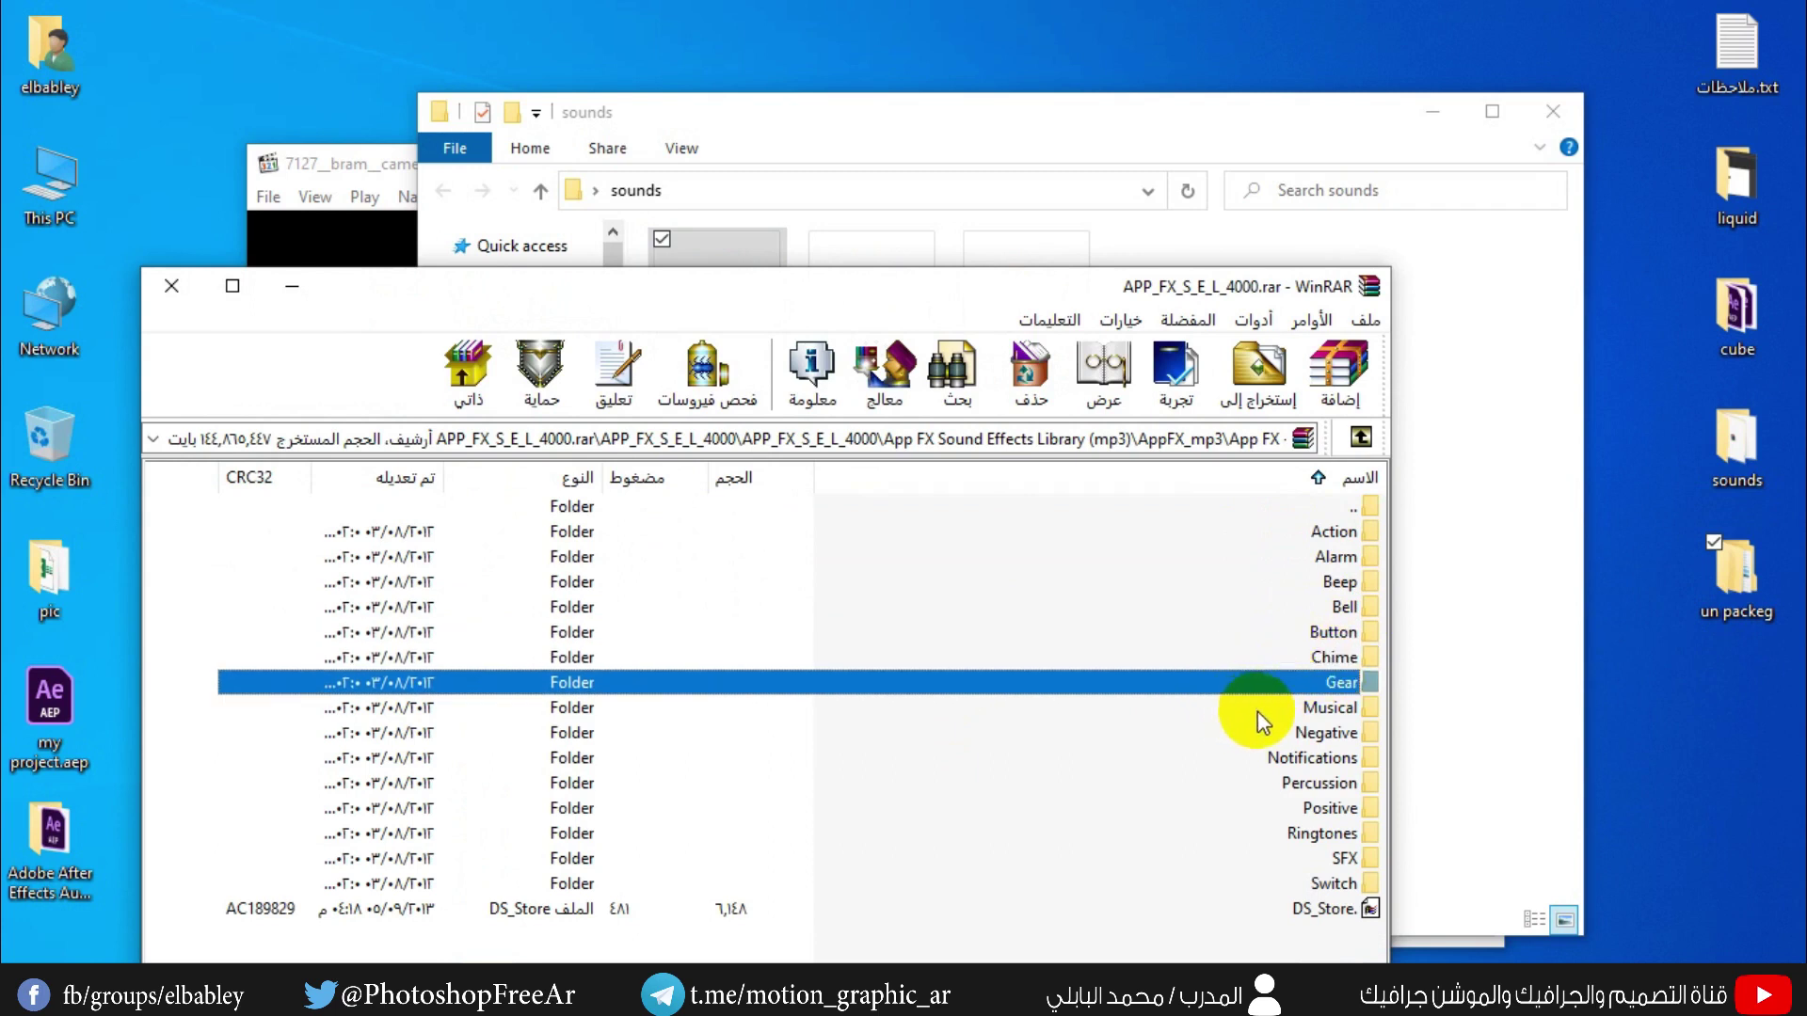
left_click(1257, 708)
left_click(1280, 736)
left_click(1278, 759)
left_click(1282, 784)
left_click(1291, 809)
left_click(1304, 835)
left_click(1304, 859)
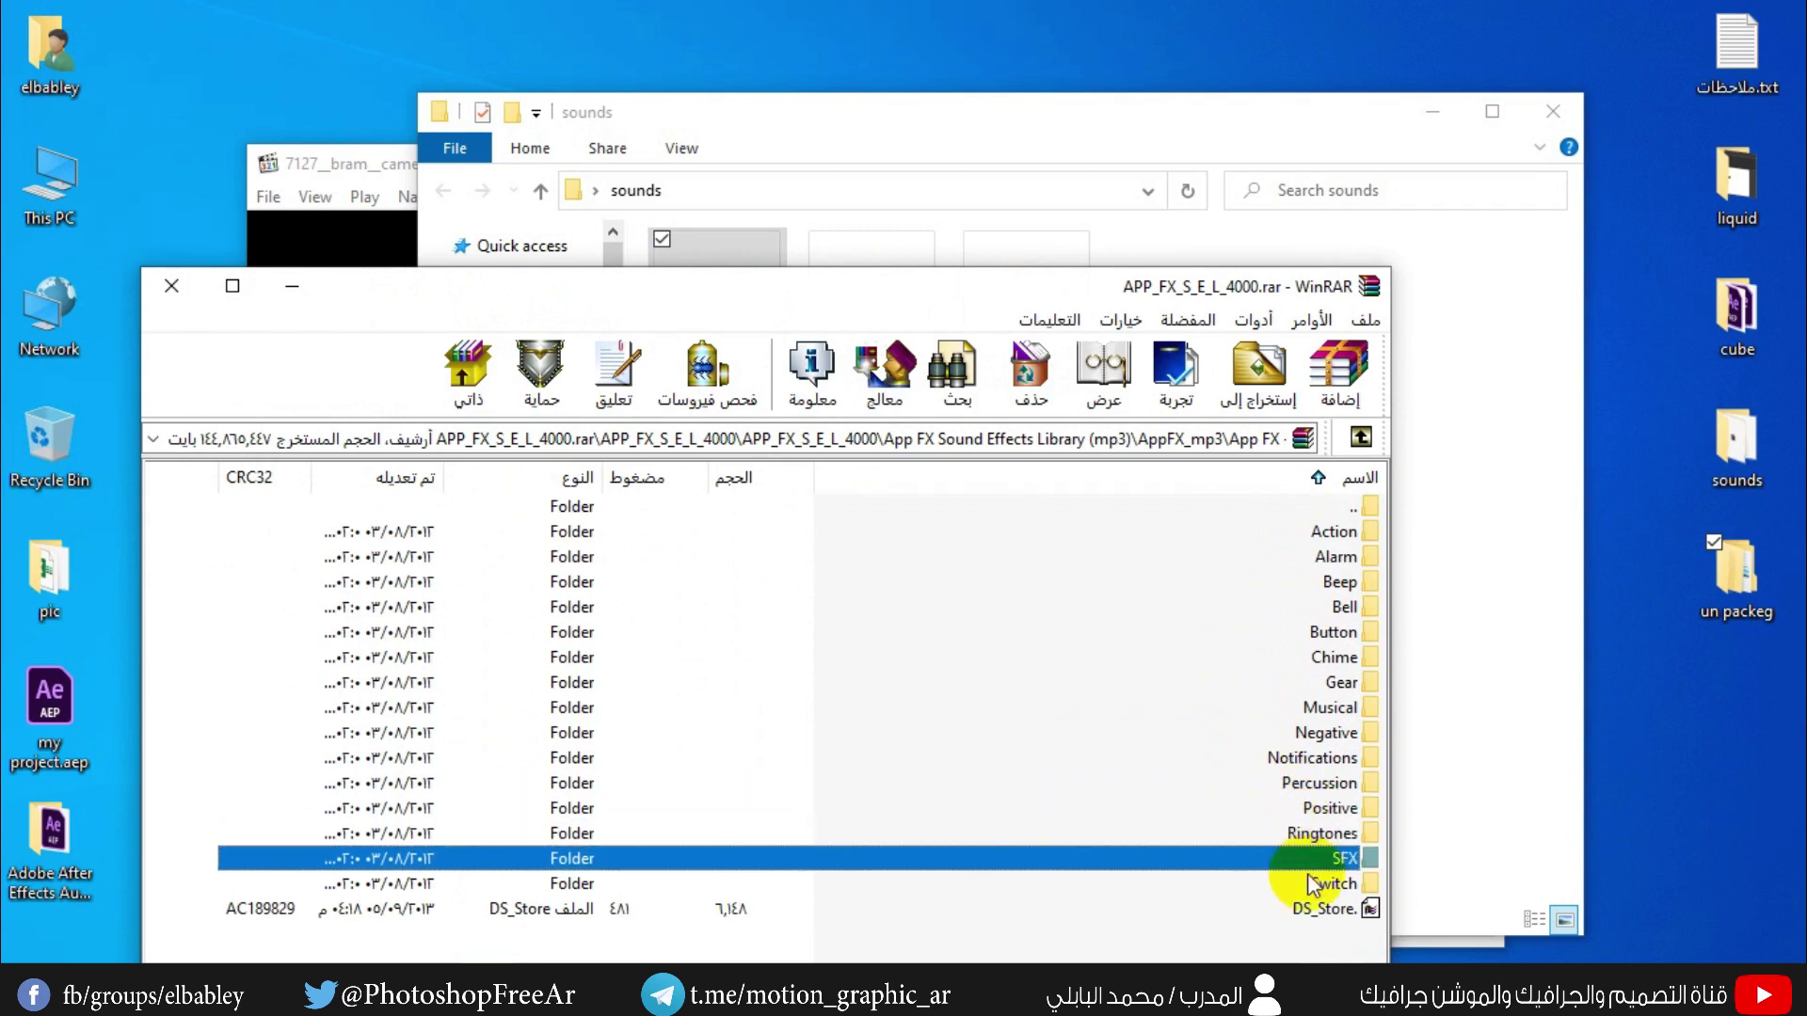
left_click(1308, 885)
left_click(171, 286)
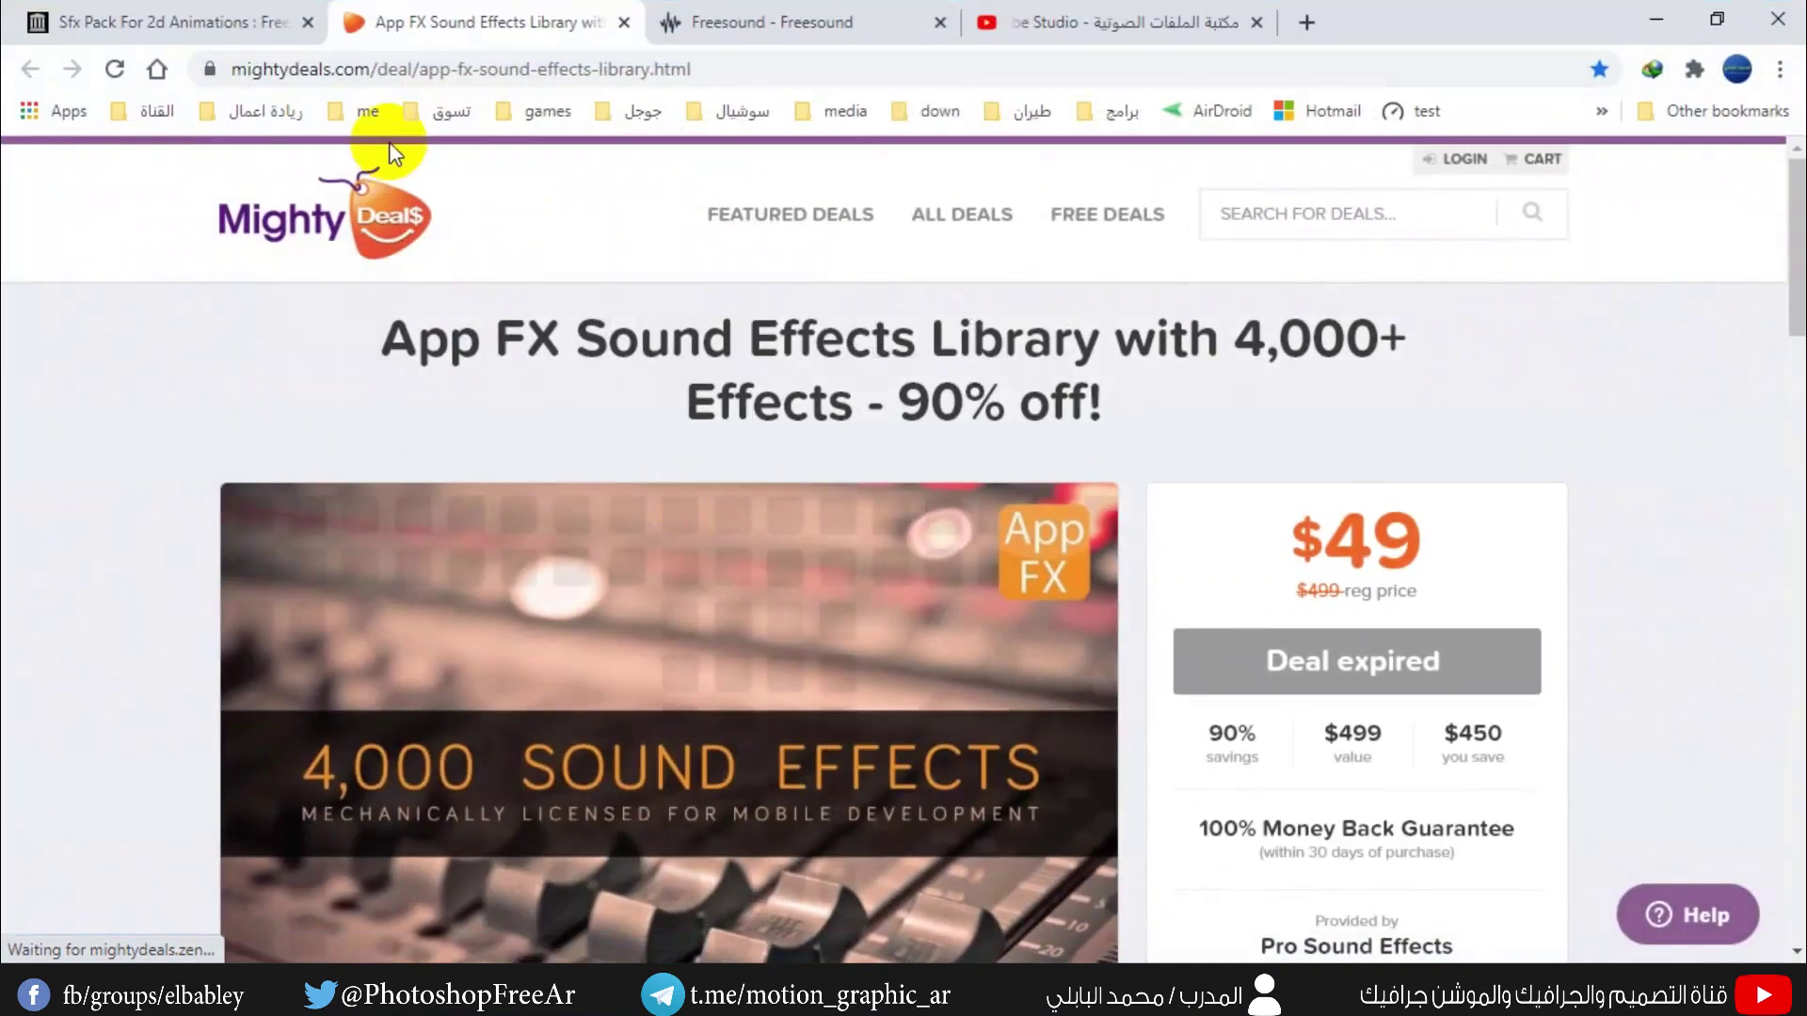
- Read the MightyDeals page, highlighting the deal title and the original $499 price
scroll(511, 371, "up", 1)
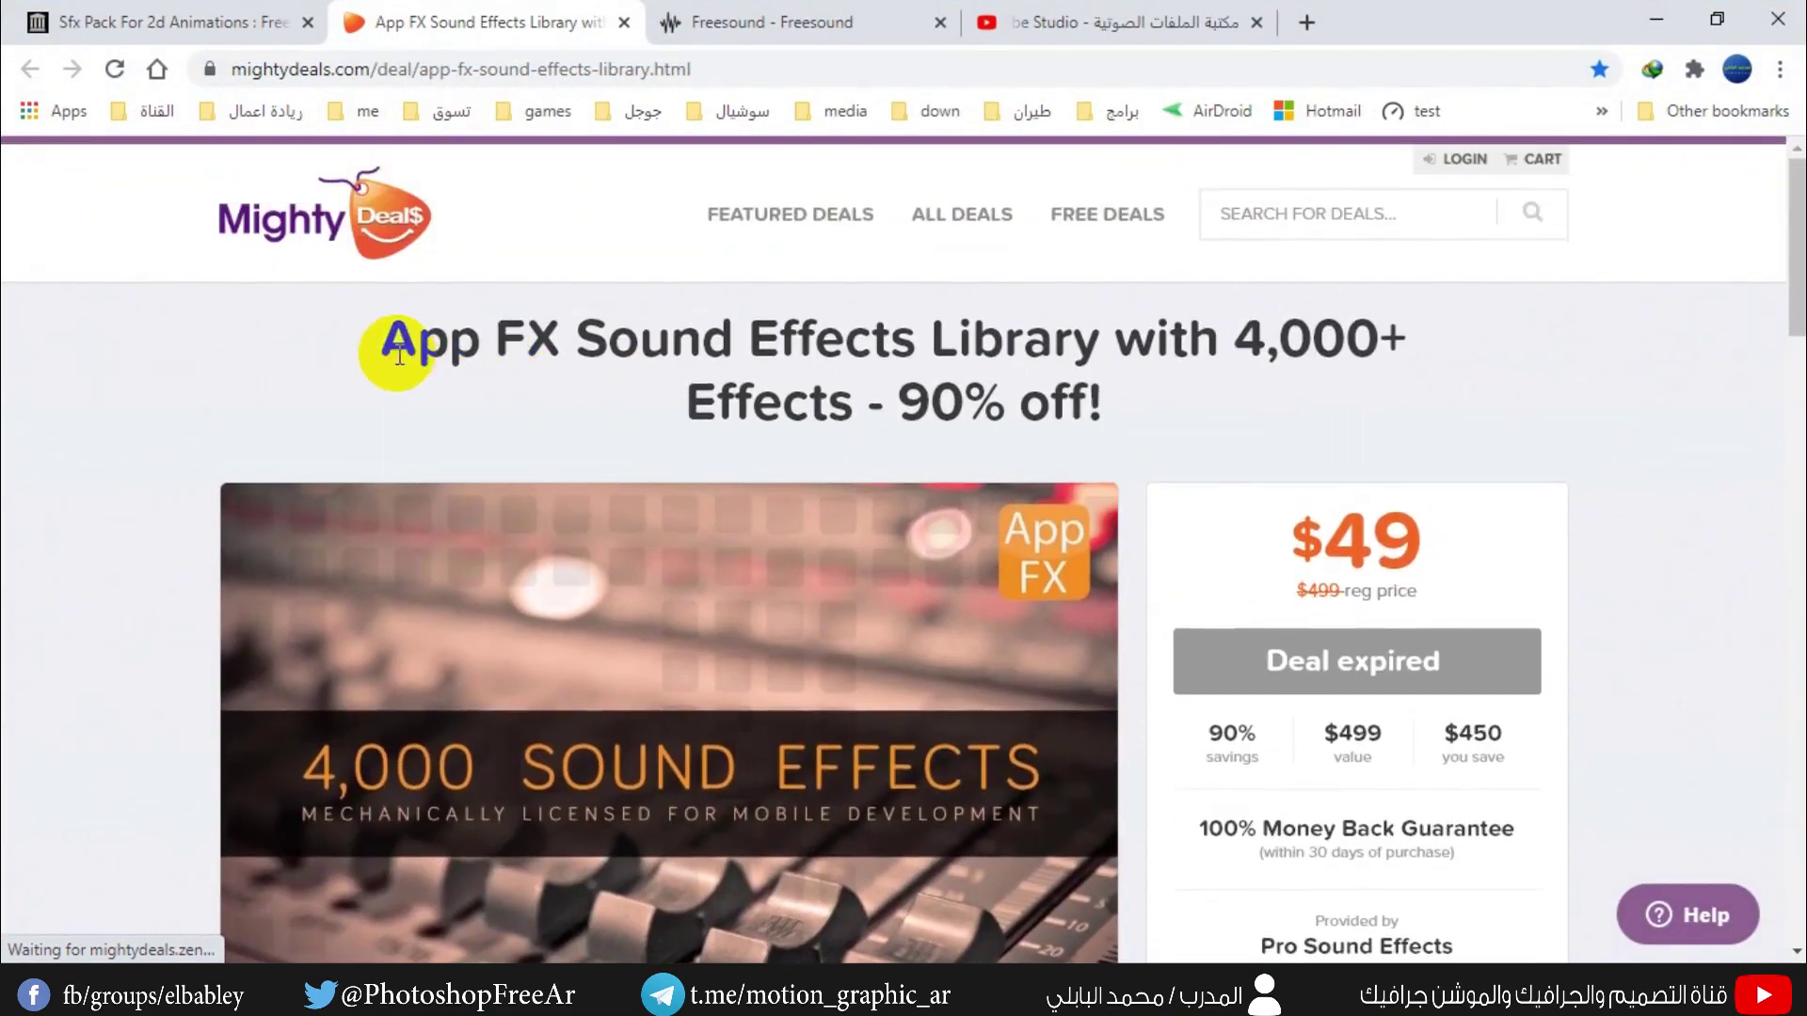
left_click_drag(381, 338, 1206, 370)
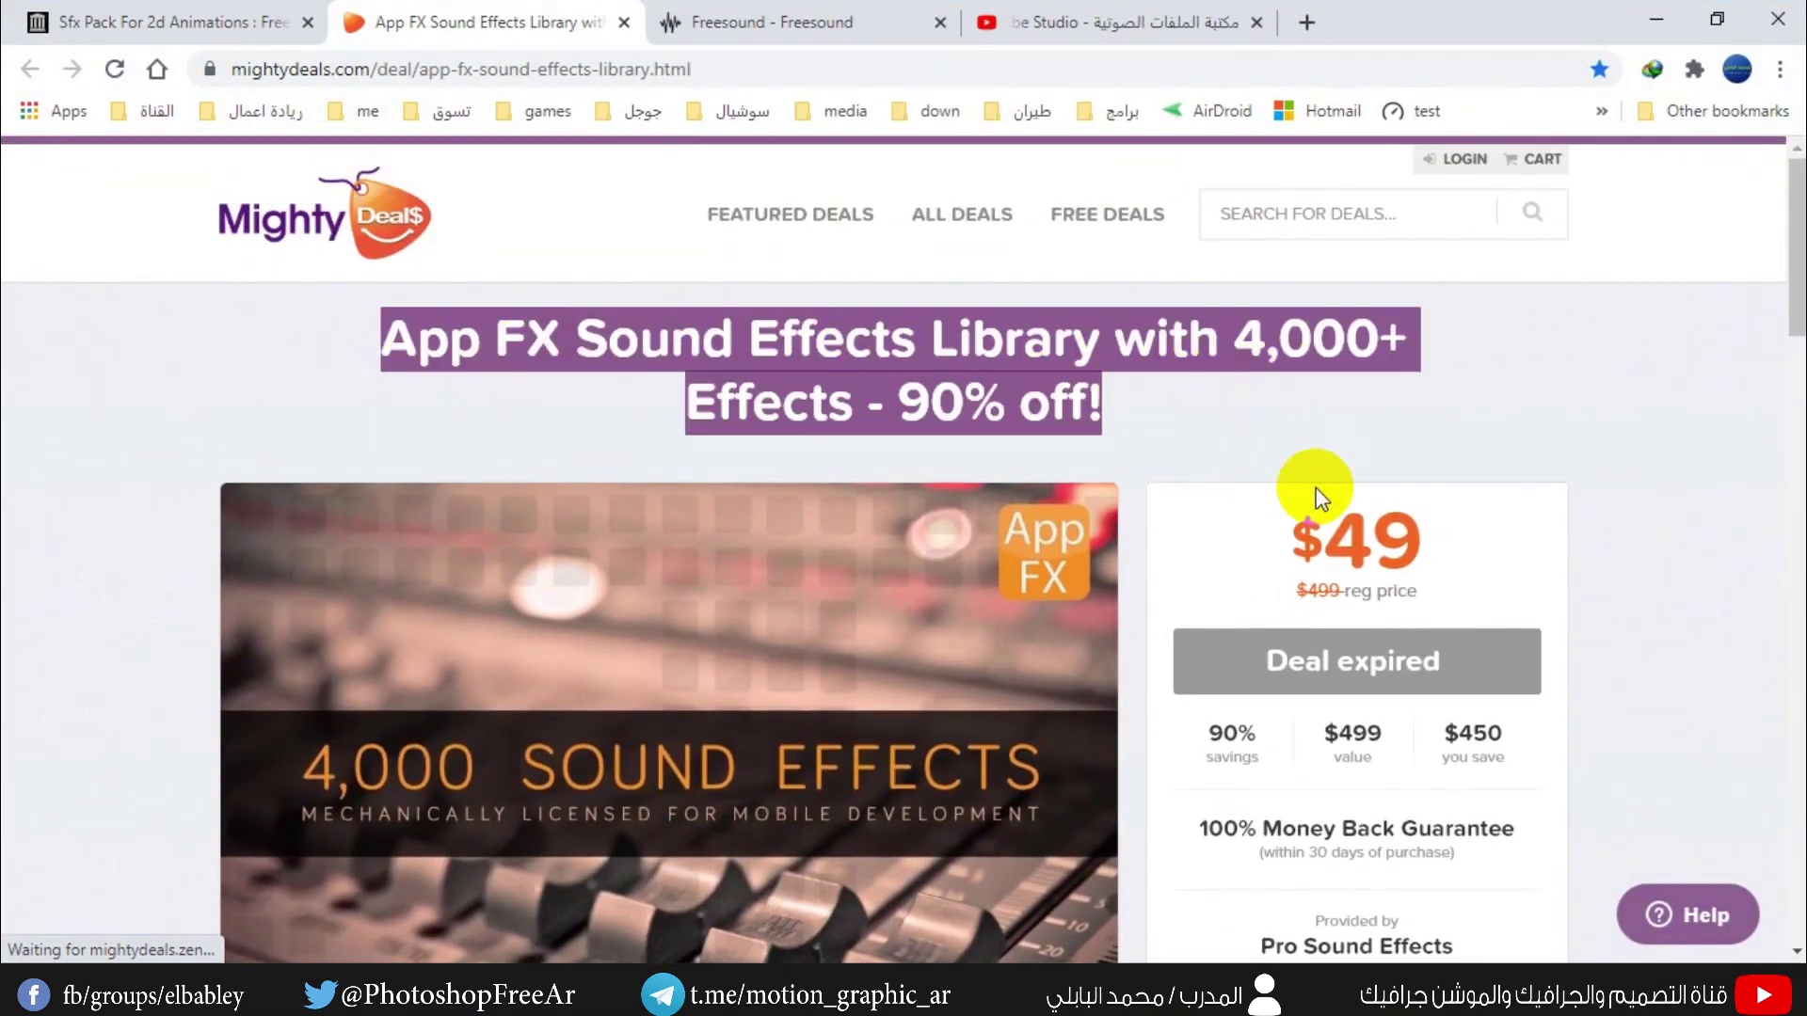
scroll(1376, 565, "down", 1)
left_click_drag(1405, 429, 1323, 485)
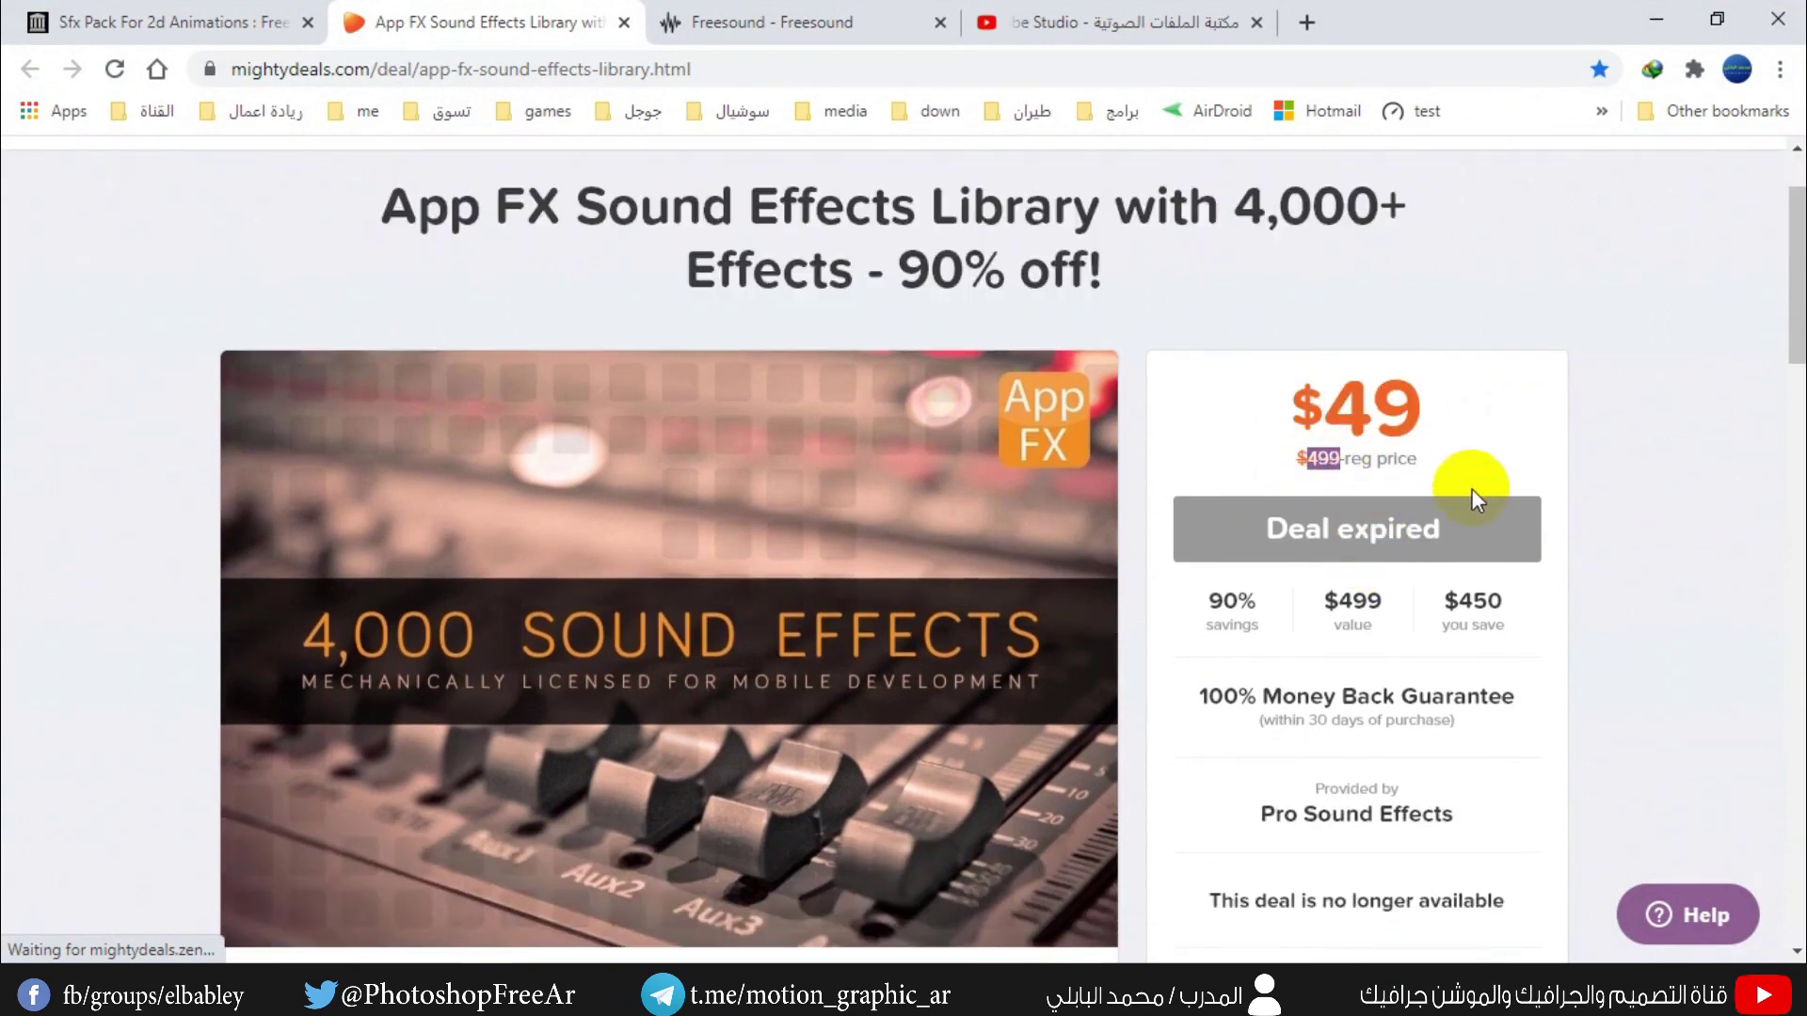
left_click(1084, 463)
scroll(736, 506, "down", 5)
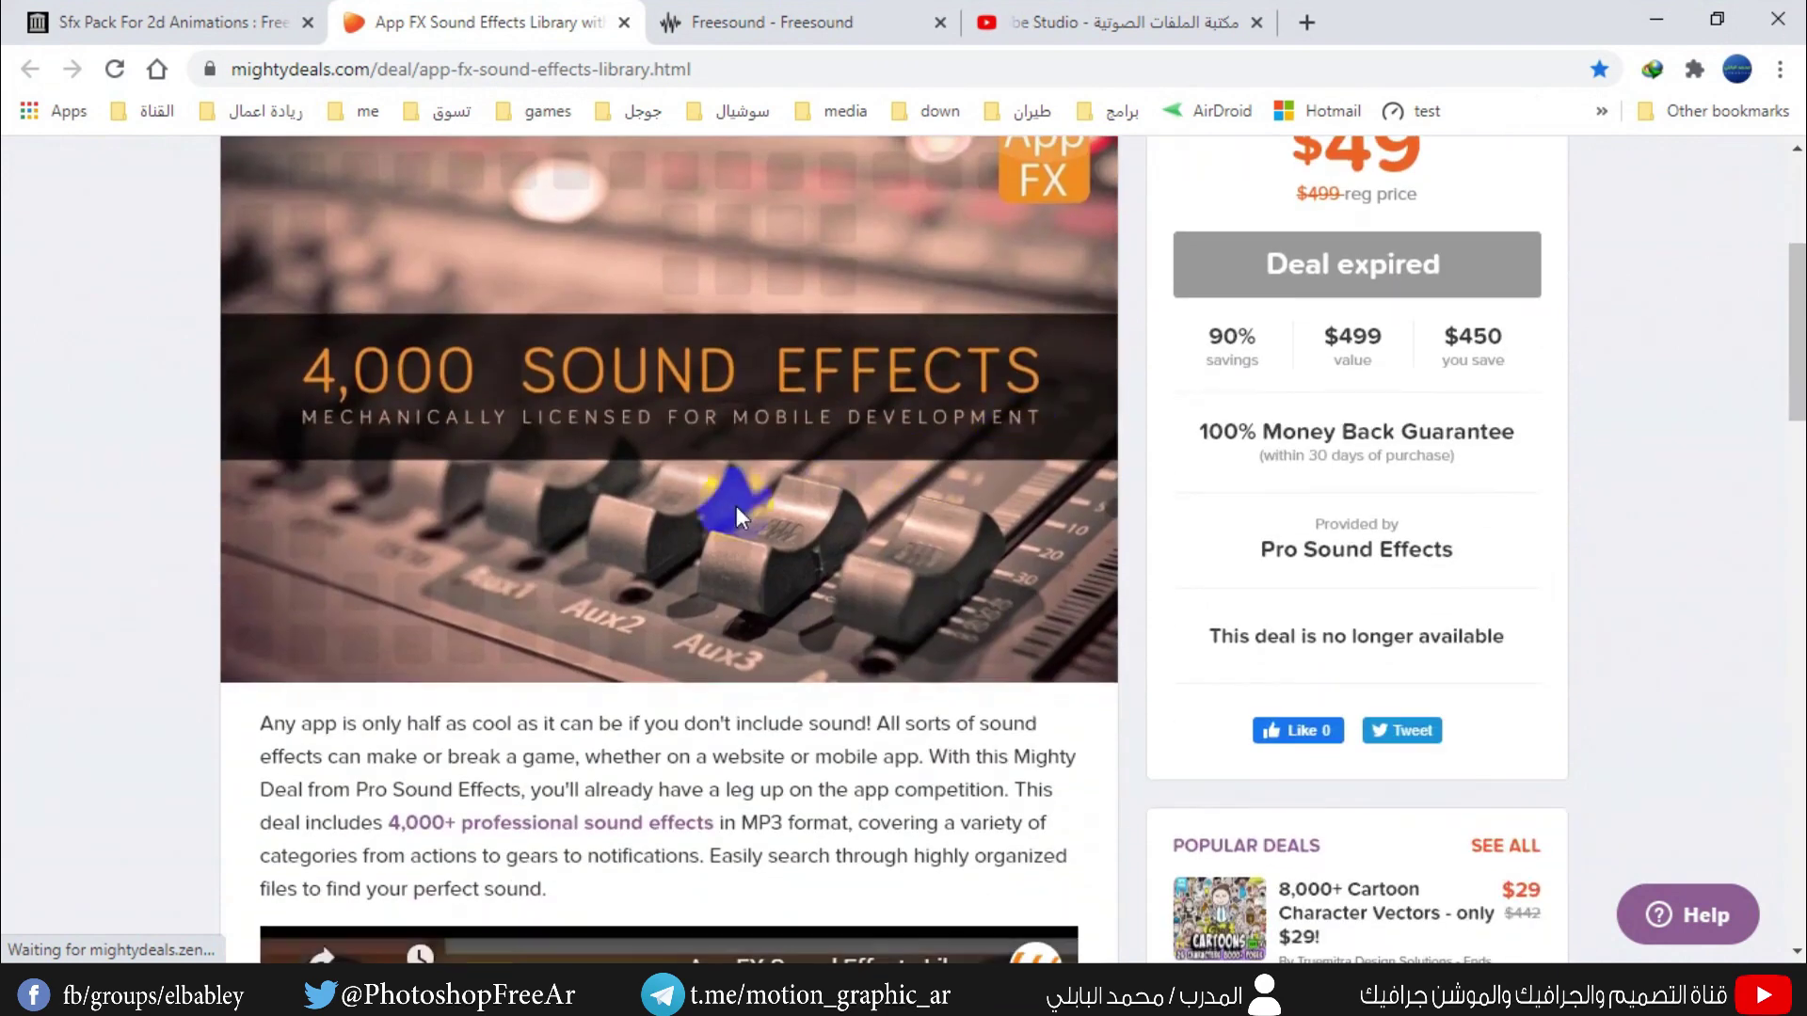
scroll(795, 647, "down", 5)
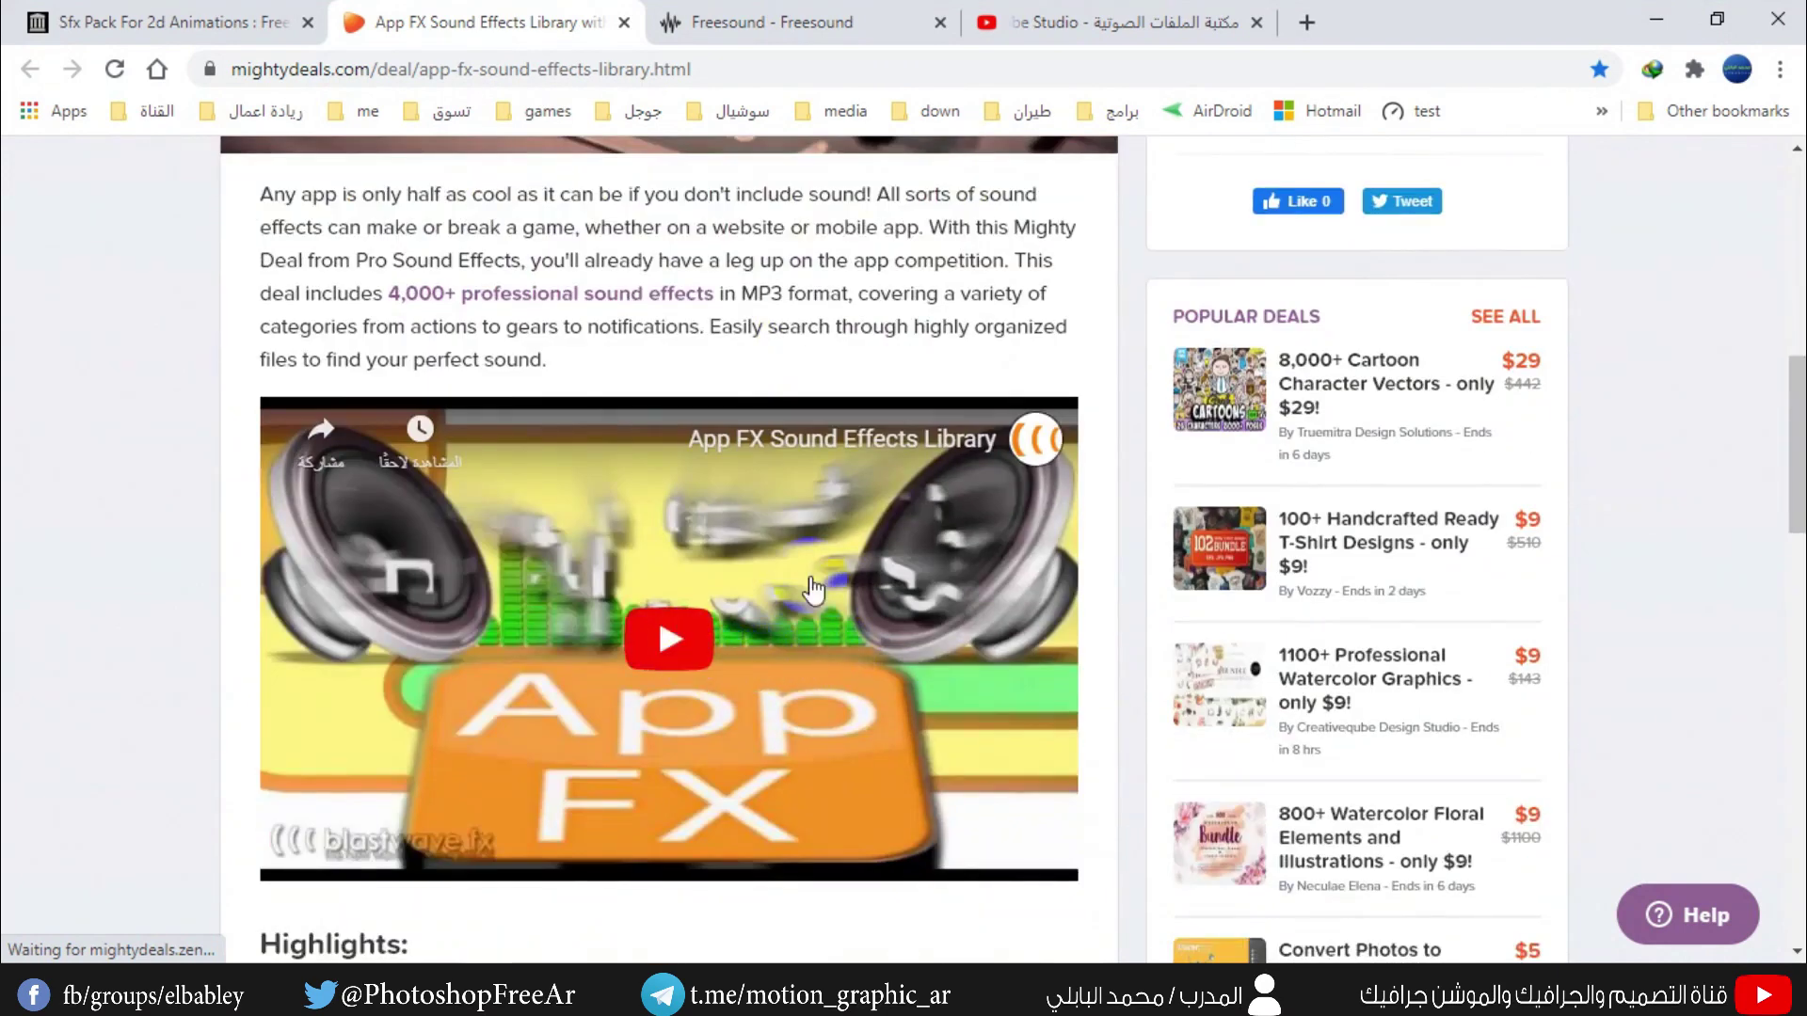
- Watch the App FX demo video on YouTube, pausing it and noting the upload date
left_click(894, 438)
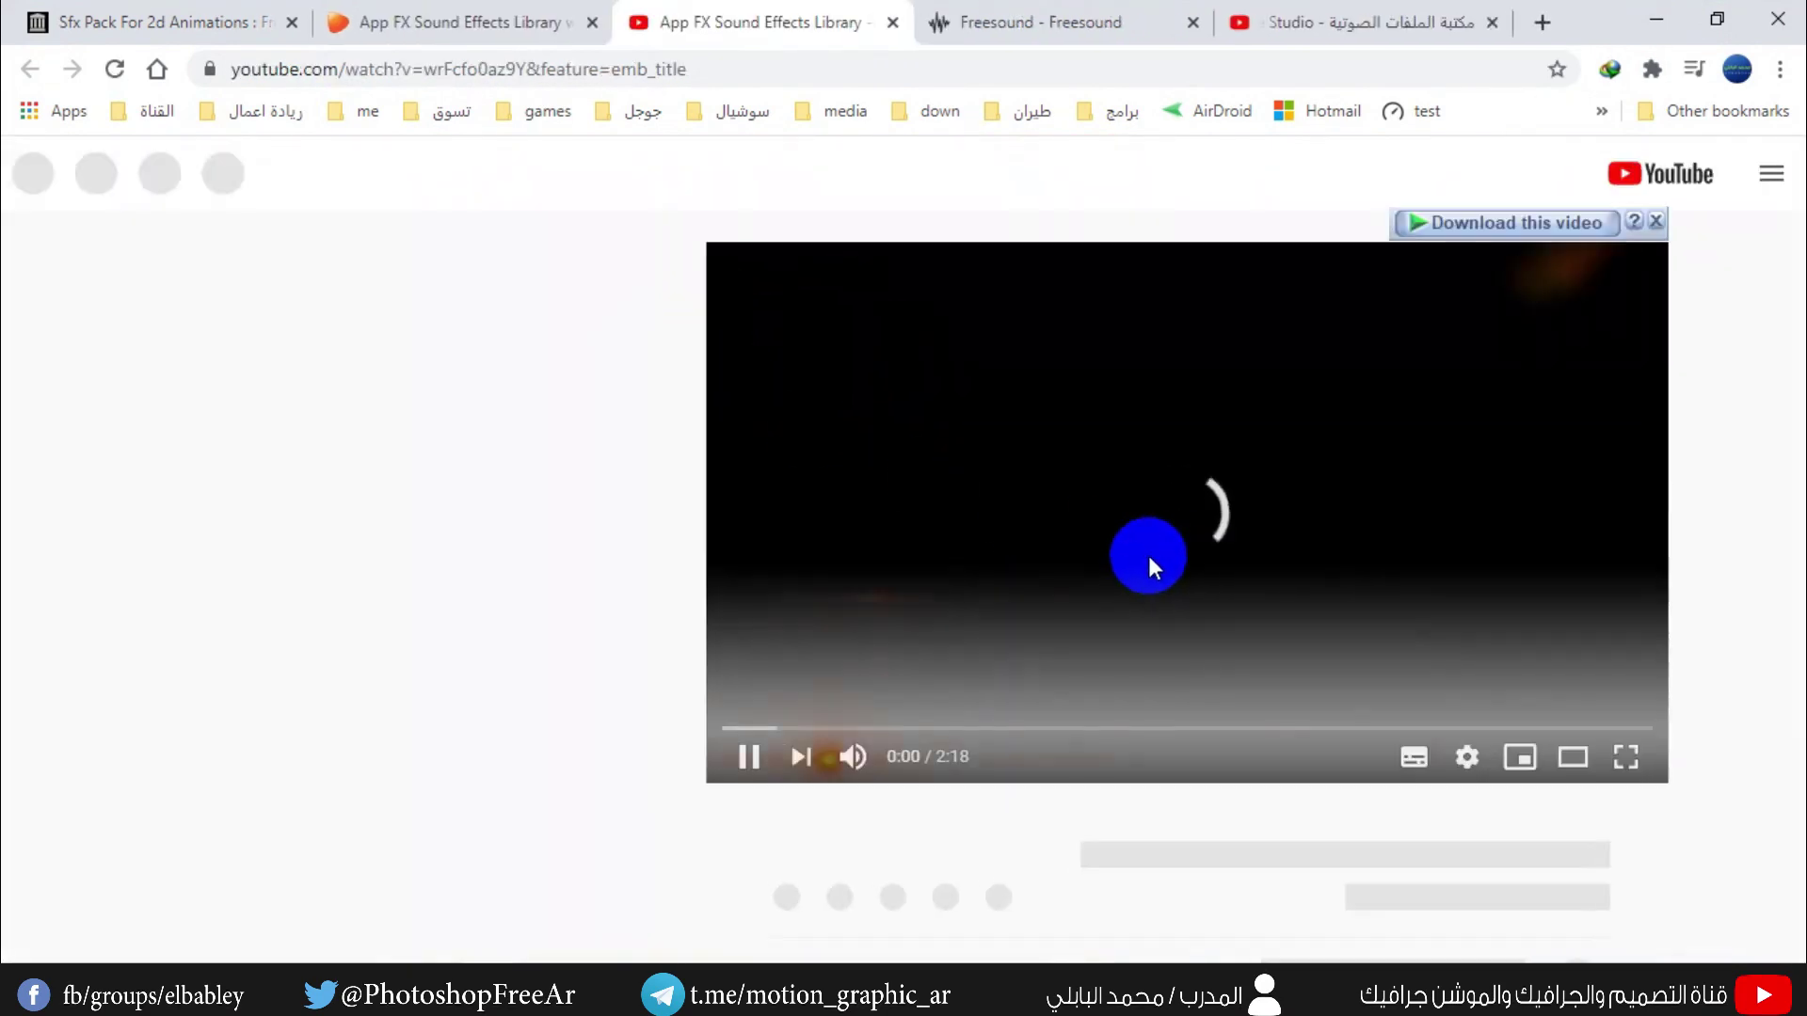
left_click(1082, 578)
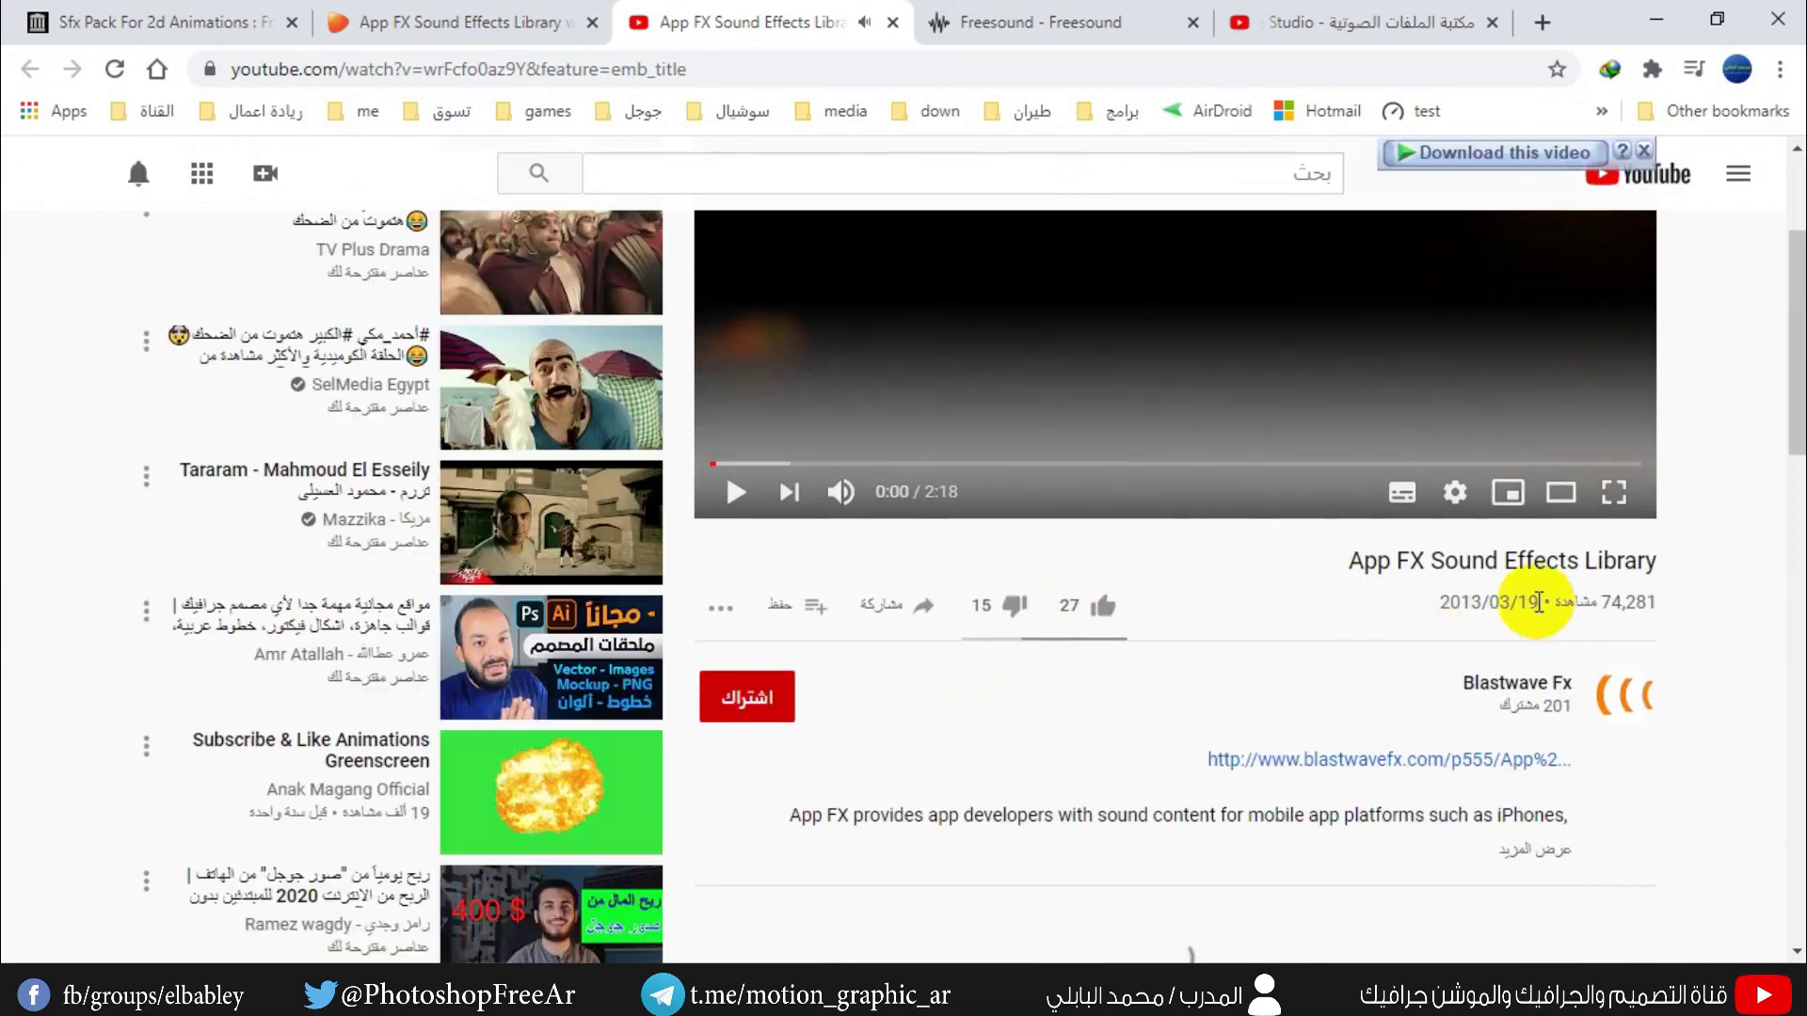
left_click_drag(1541, 604, 1464, 607)
left_click(1455, 601)
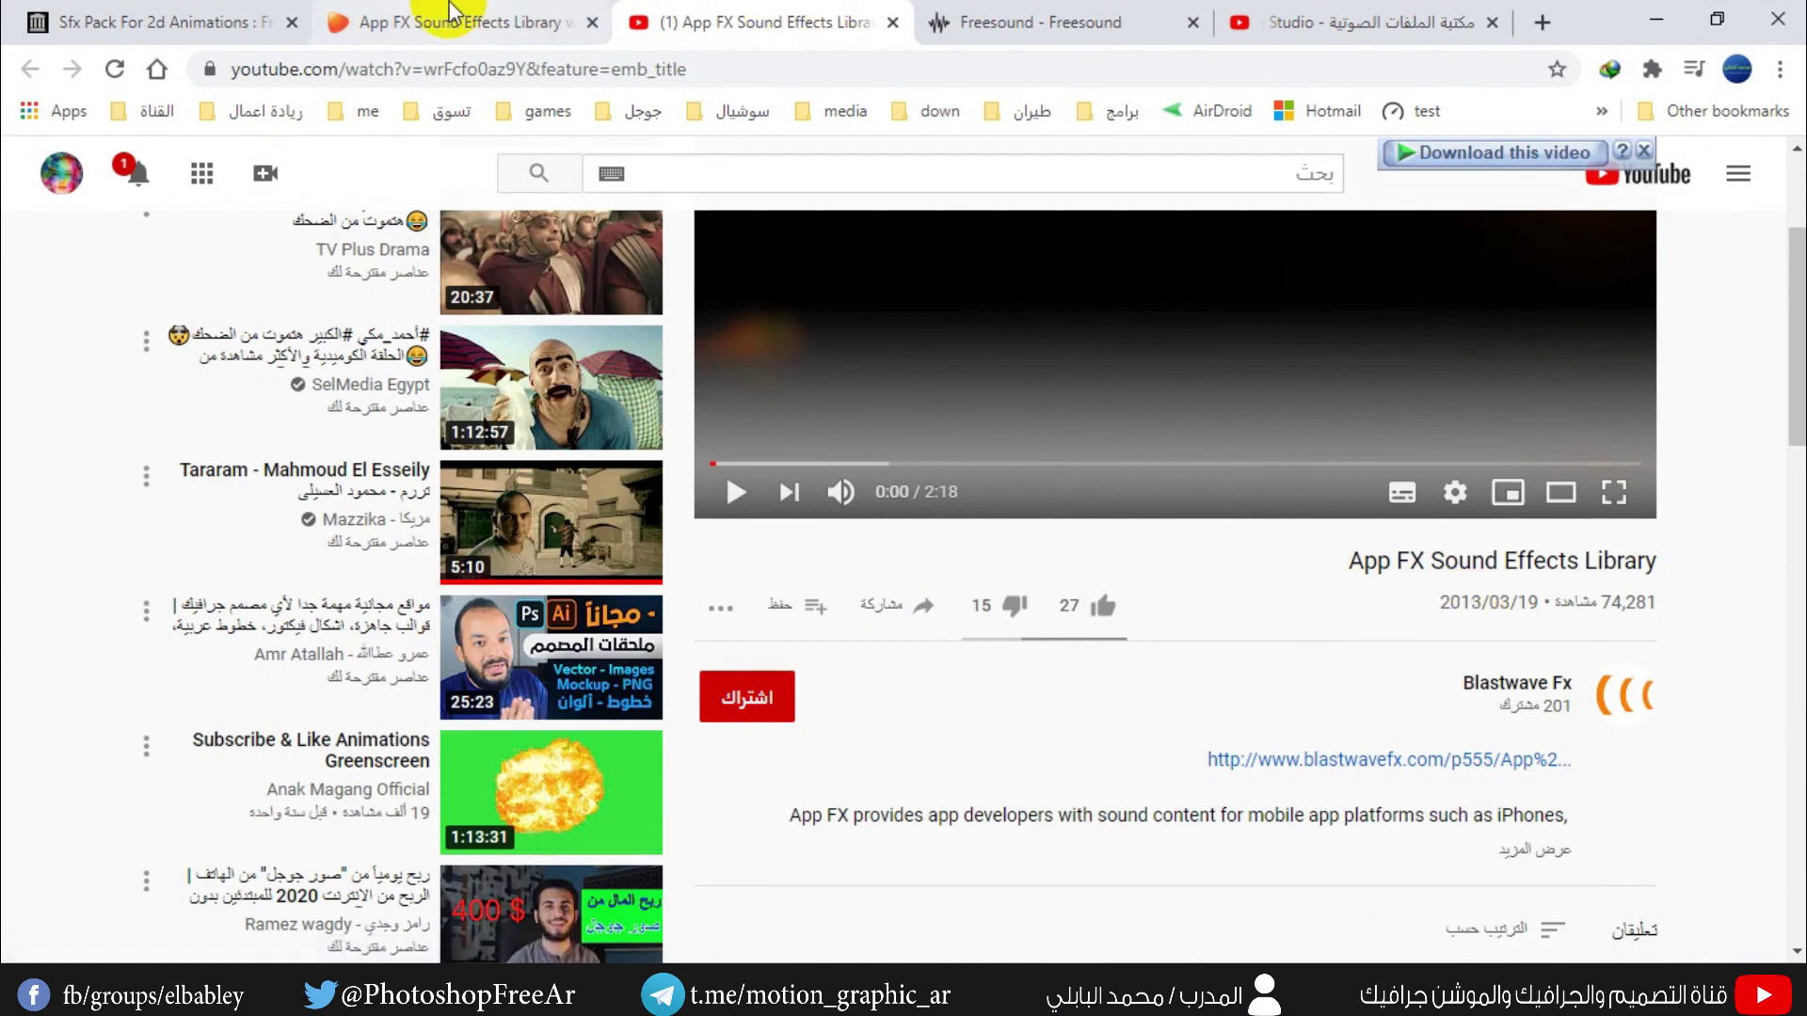
- Return to the deal page, then minimize Chrome and select the BEST_BY_ELBABLY archive
left_click(443, 30)
scroll(779, 508, "up", 1)
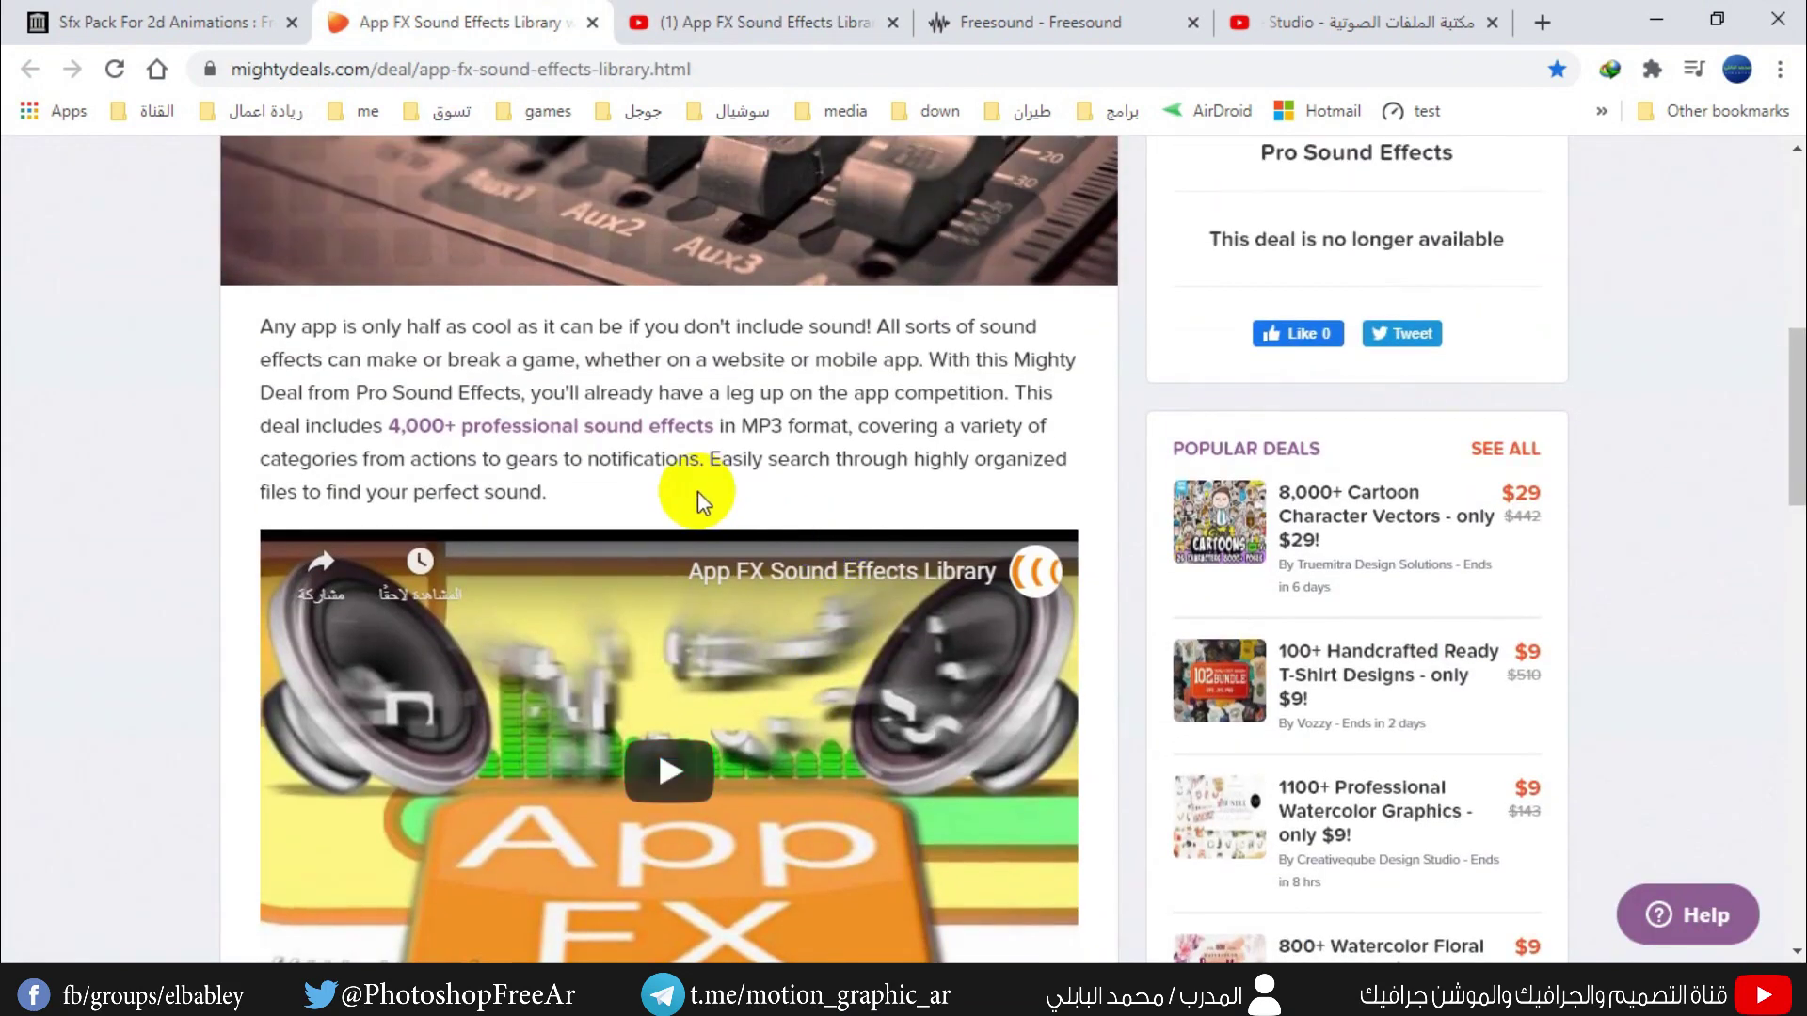
scroll(697, 492, "up", 2)
scroll(697, 491, "up", 1)
scroll(697, 491, "up", 6)
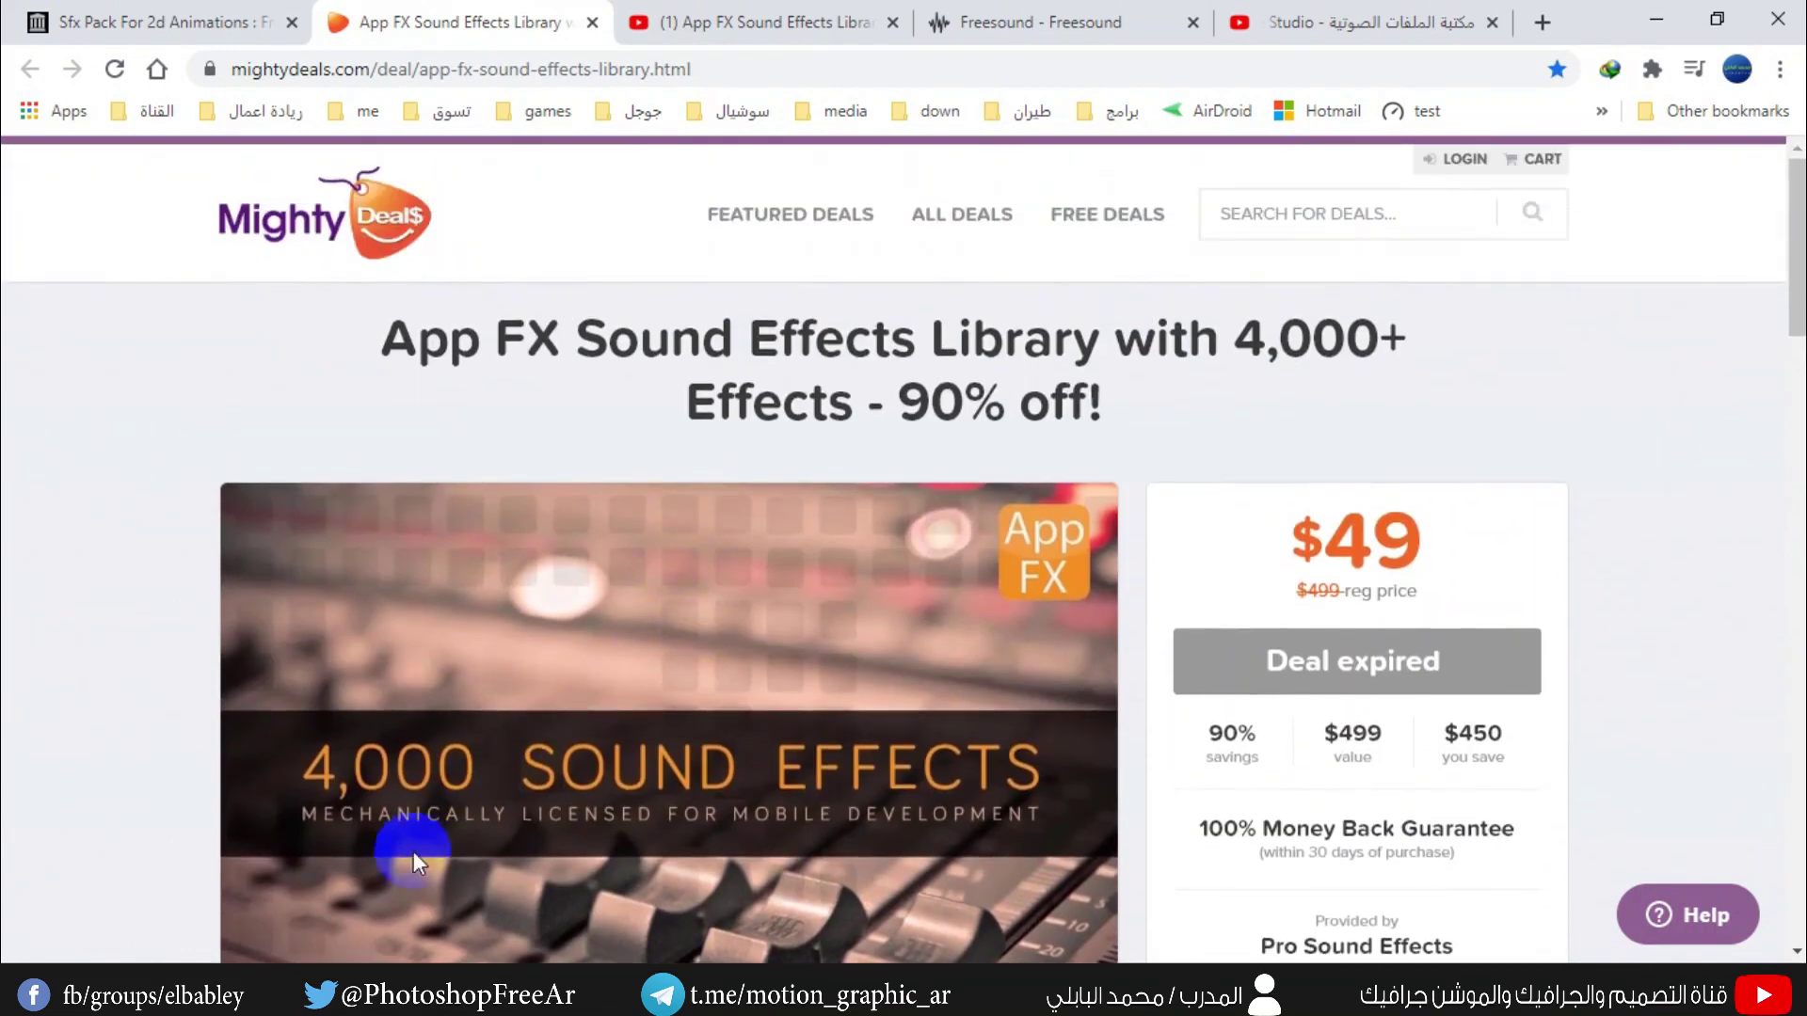
left_click(501, 773)
left_click(1073, 990)
left_click(871, 302)
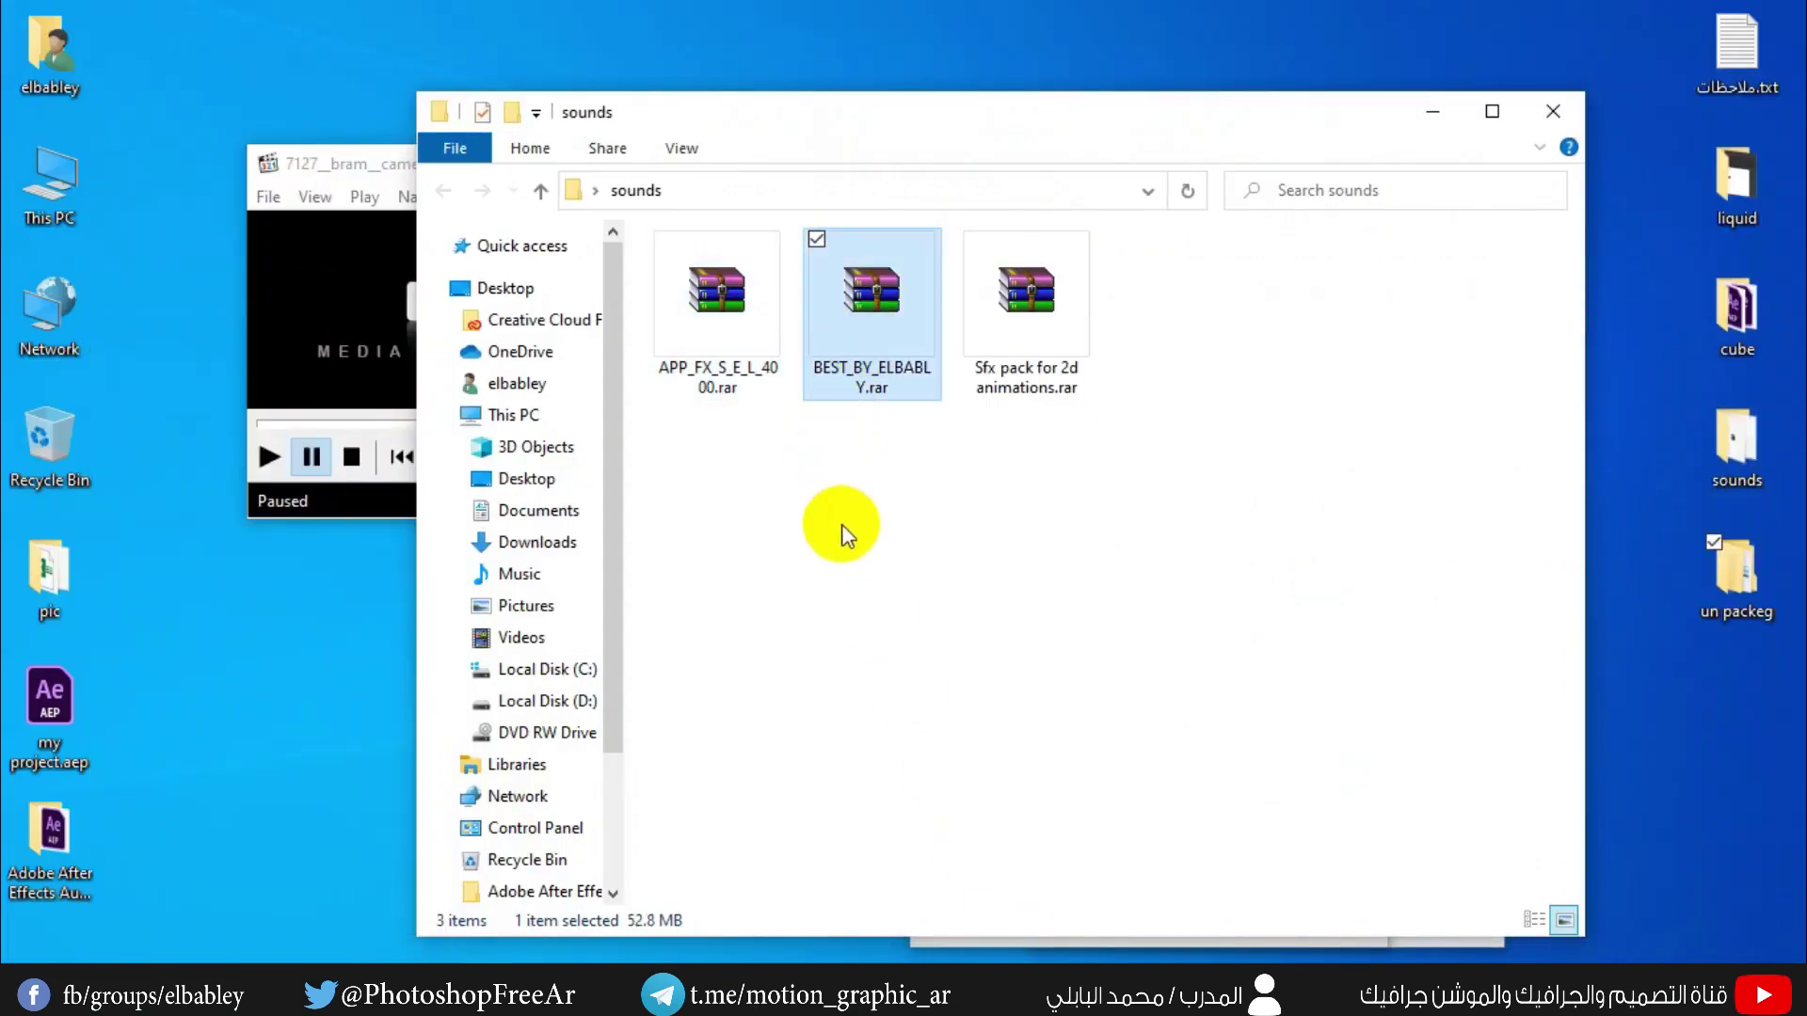
double_click(898, 377)
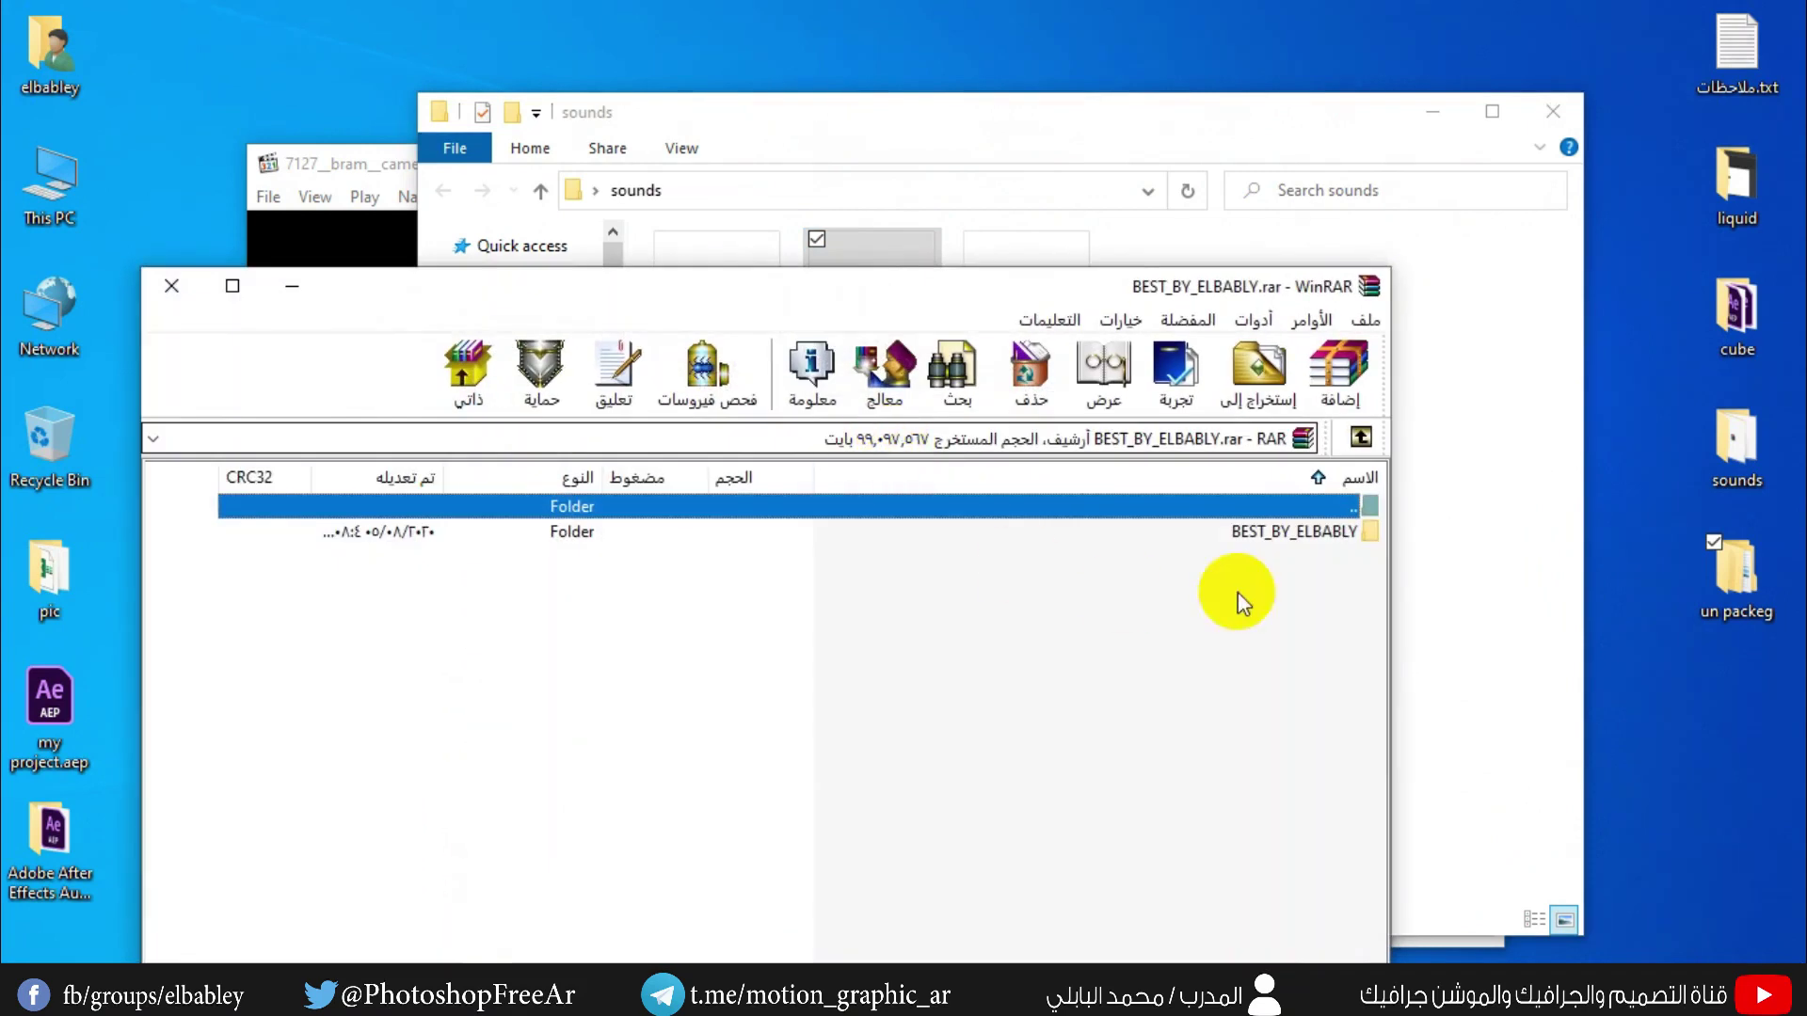
double_click(1350, 529)
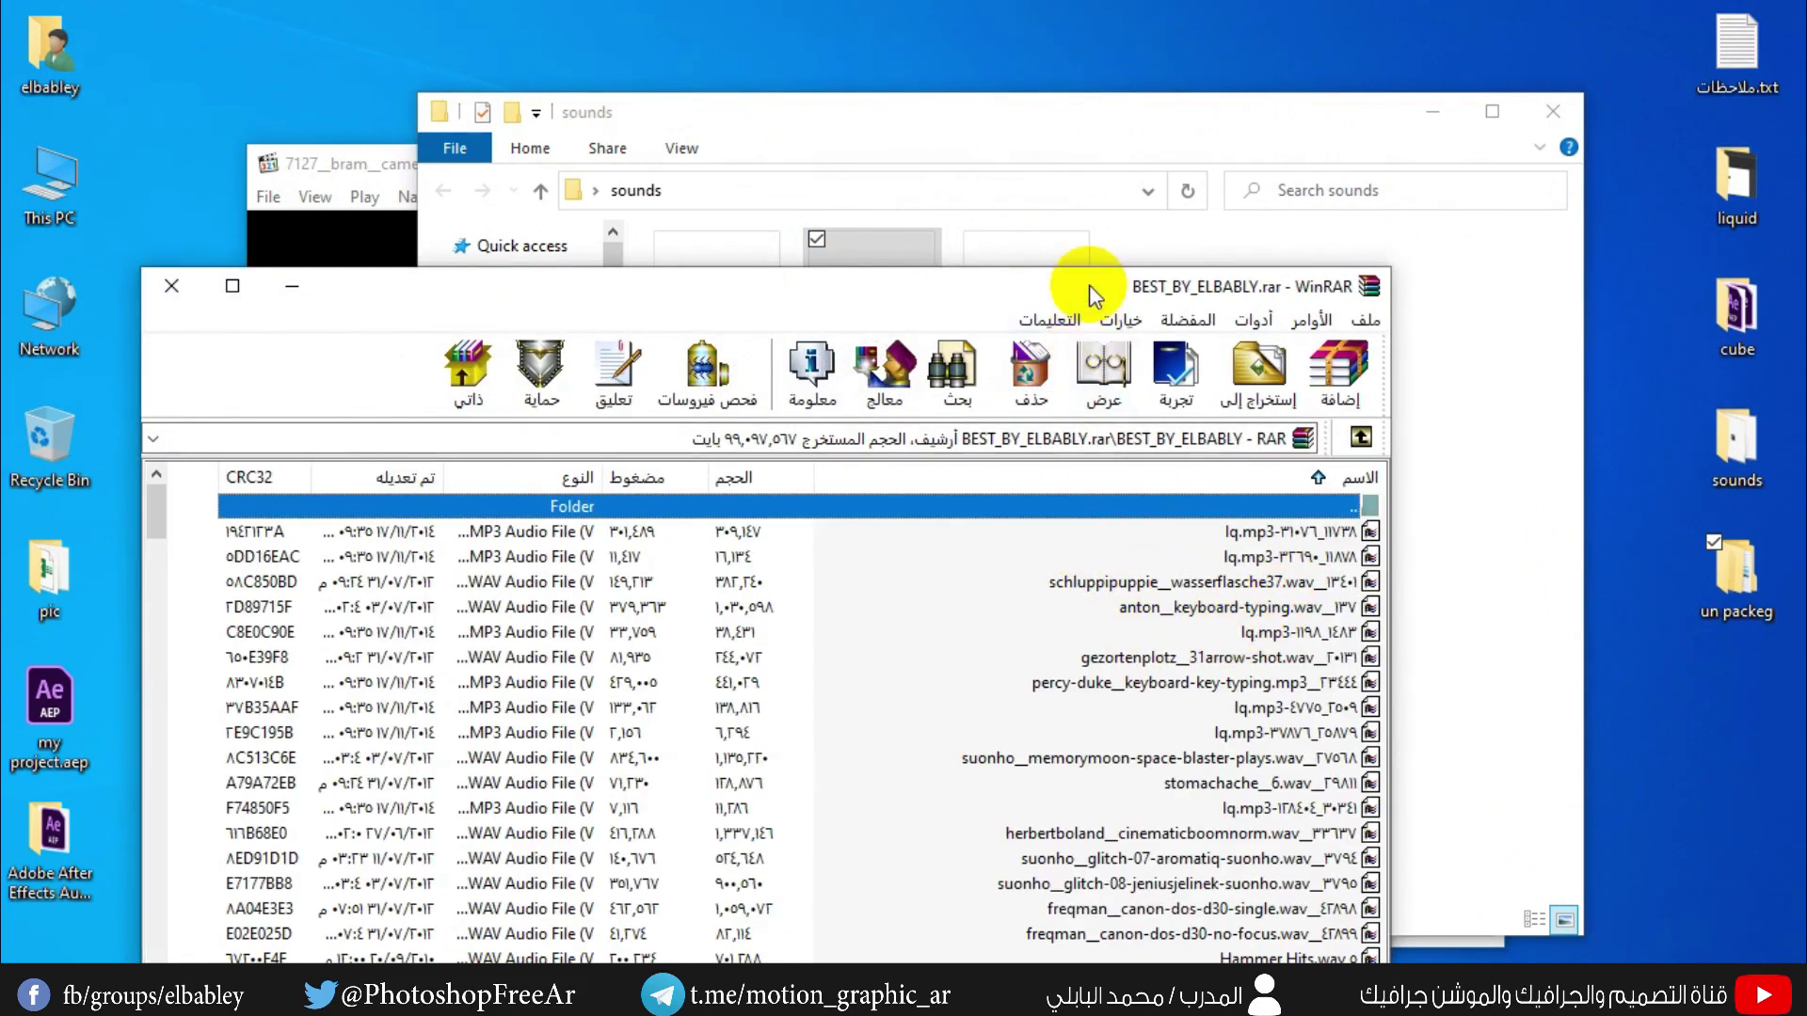
left_click_drag(1088, 294, 864, 98)
scroll(948, 584, "down", 10)
scroll(962, 614, "down", 5)
scroll(990, 631, "down", 10)
scroll(991, 630, "down", 7)
scroll(991, 631, "down", 8)
scroll(993, 642, "down", 8)
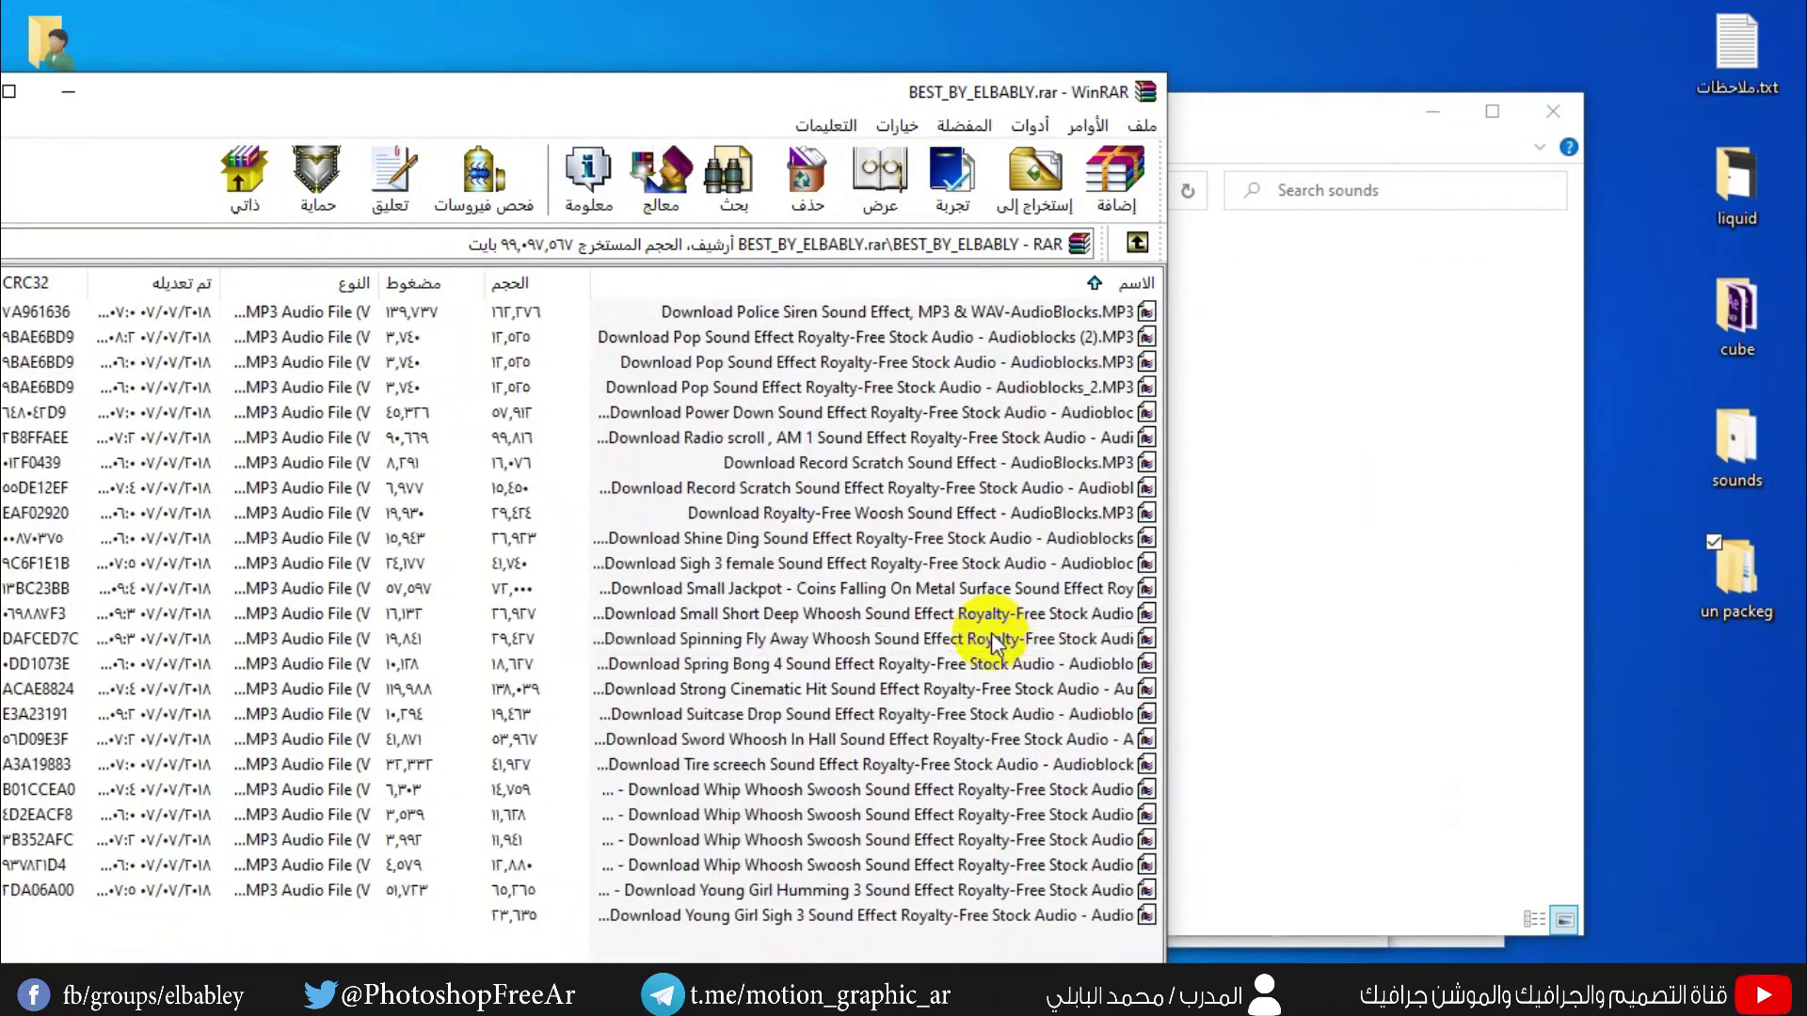
scroll(993, 643, "down", 6)
scroll(997, 650, "down", 12)
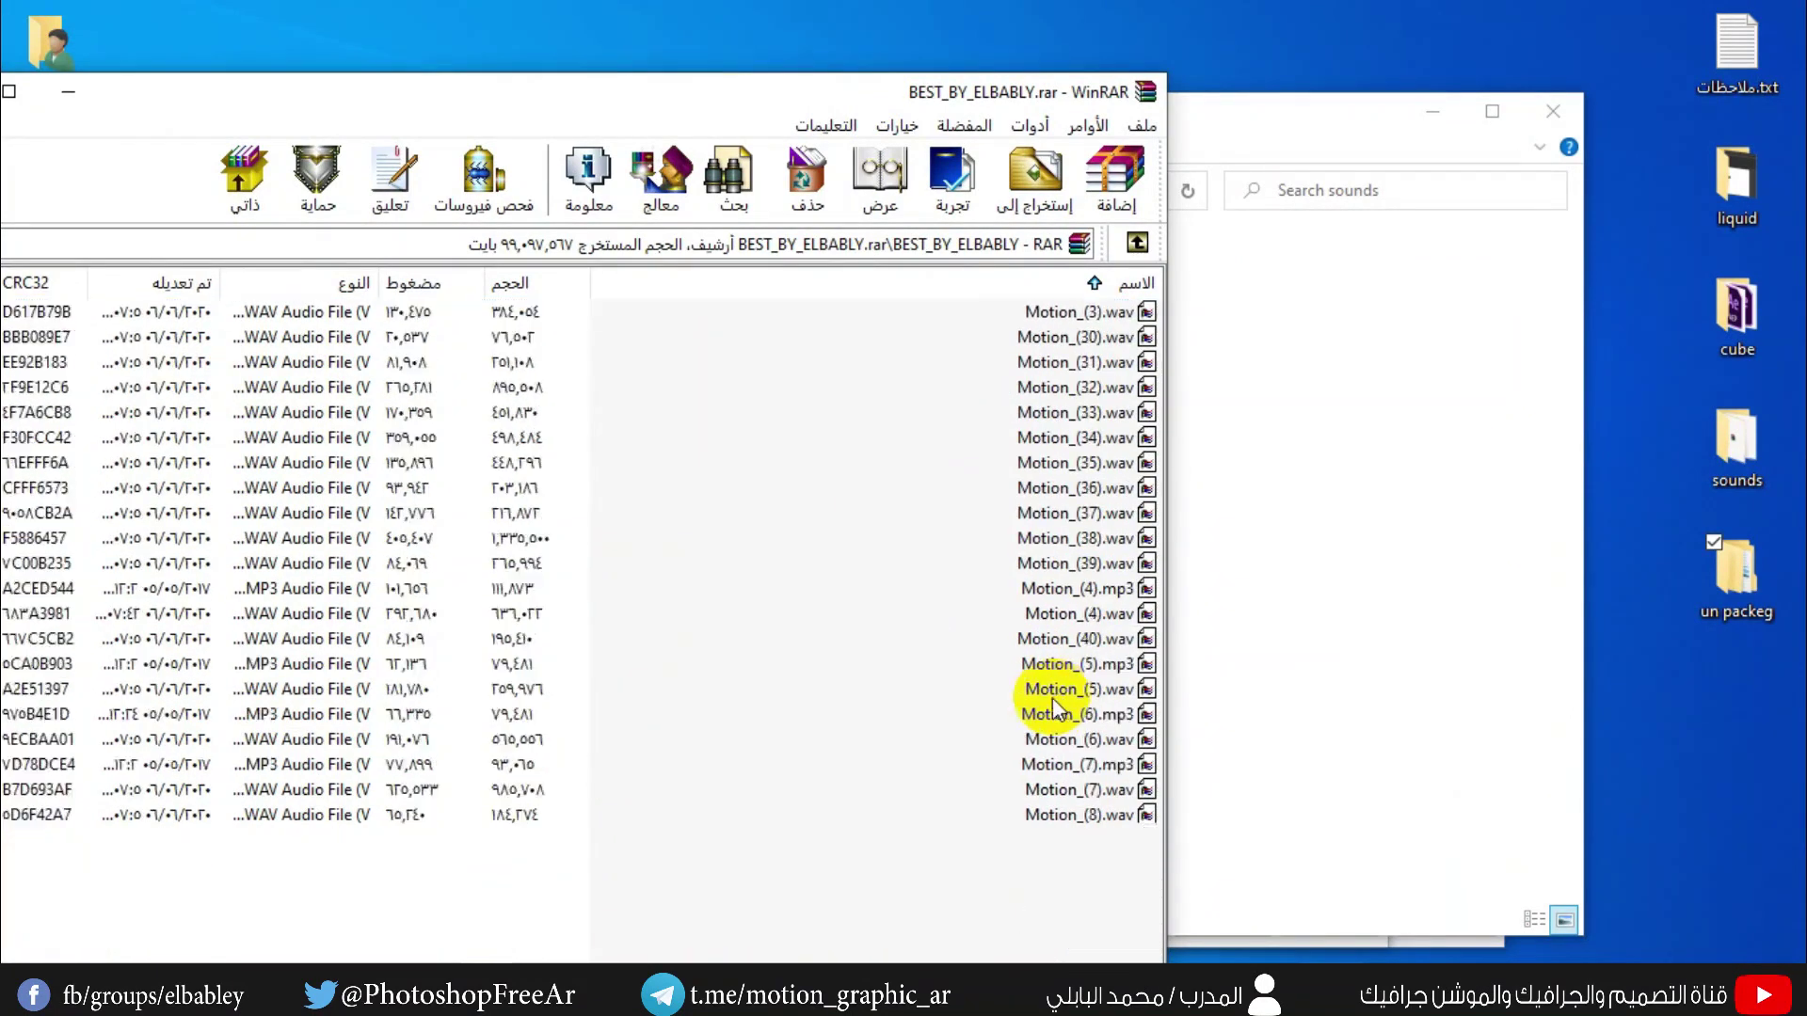
scroll(1054, 710, "down", 7)
left_click(1082, 616)
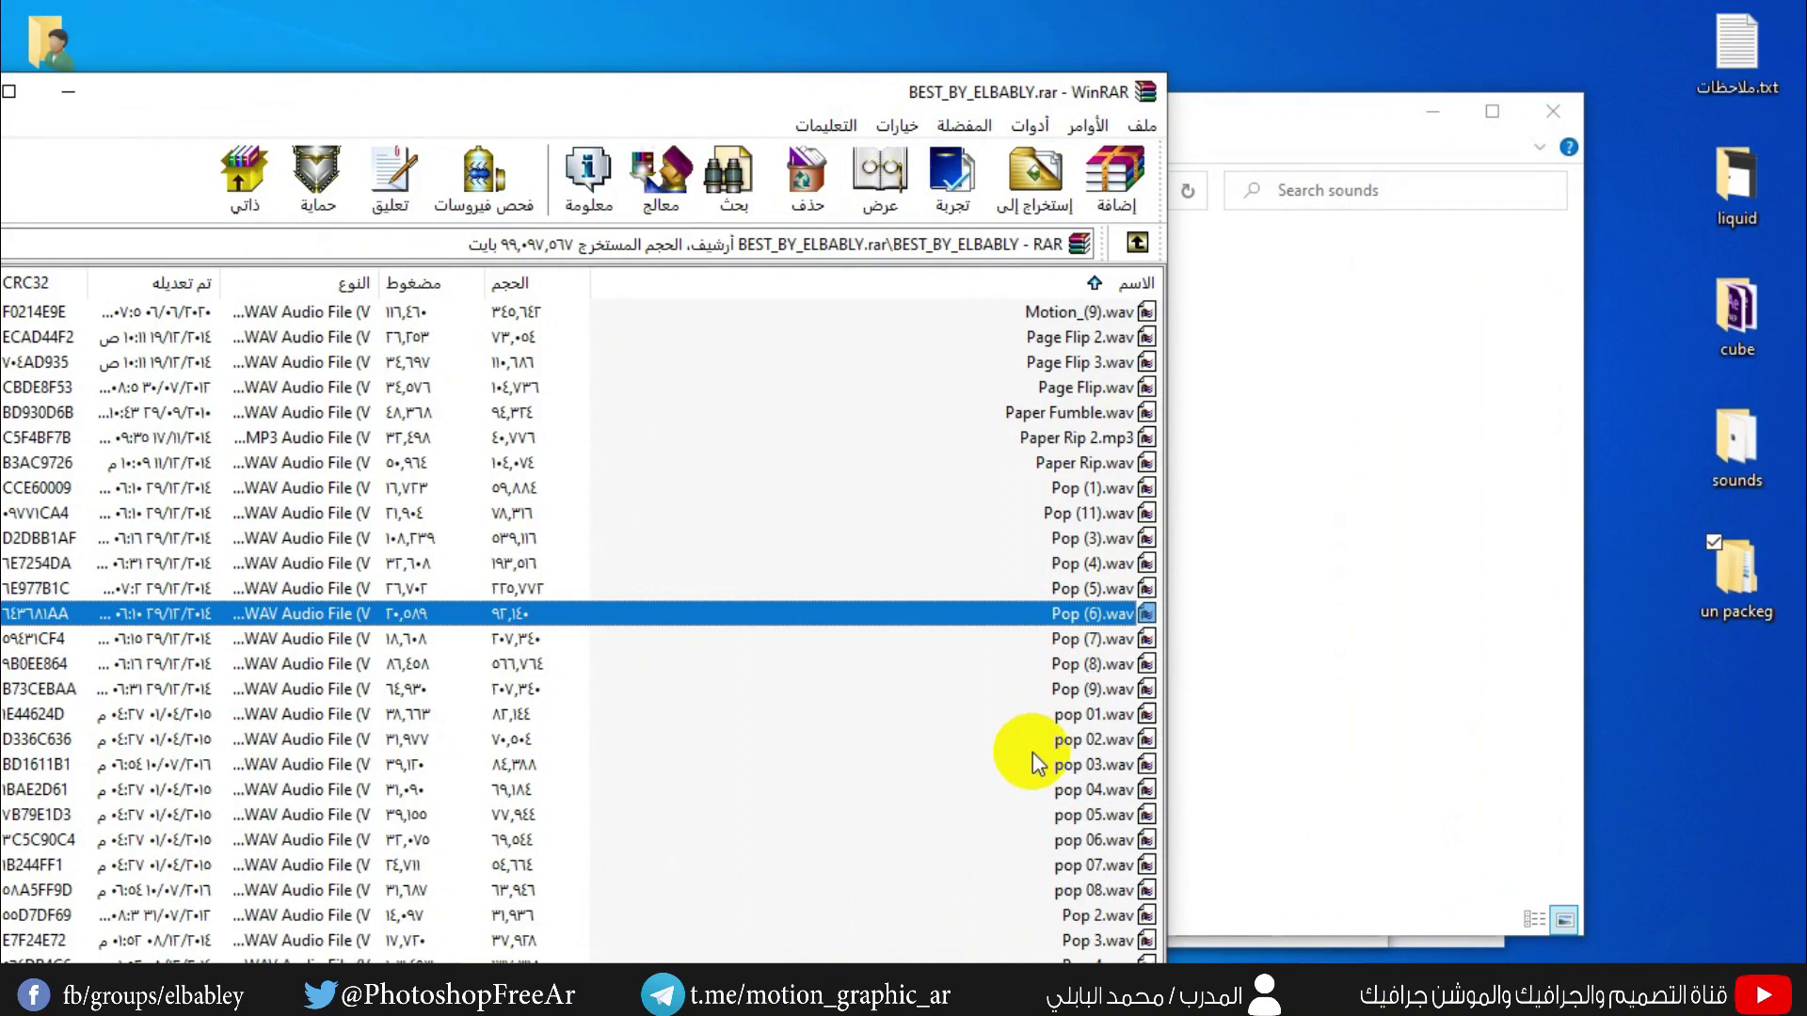
left_click(1058, 670)
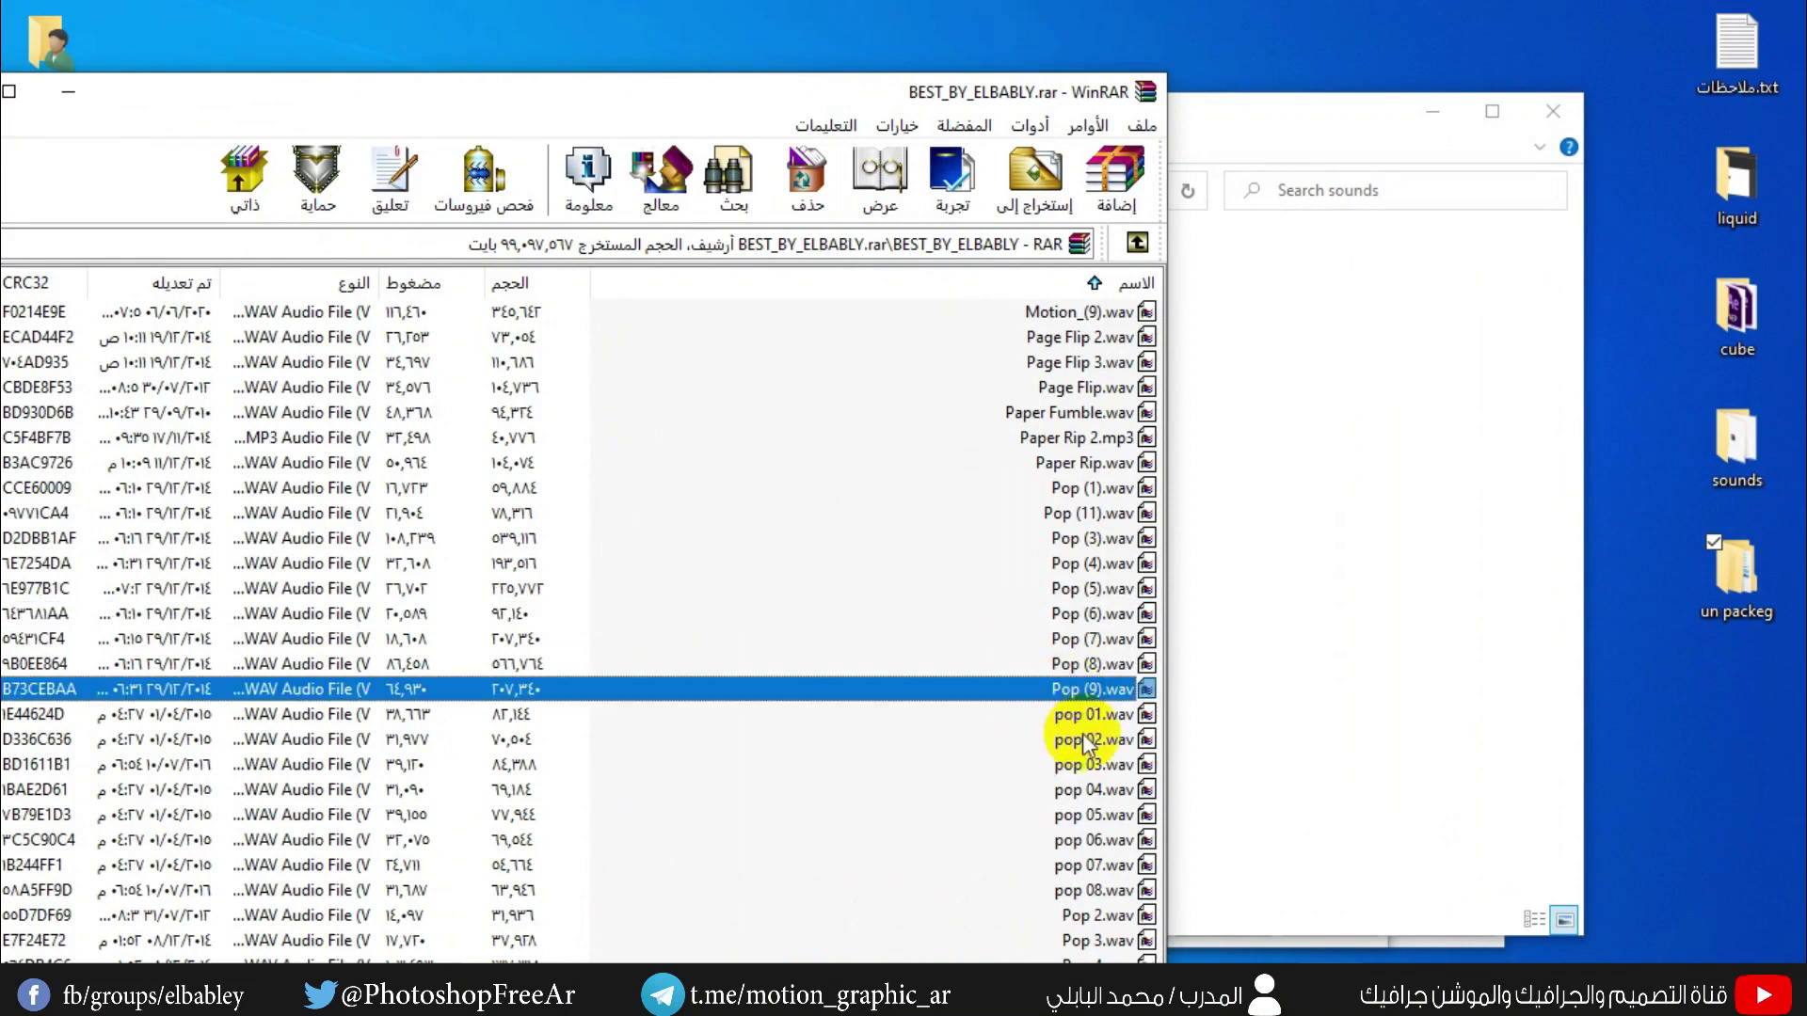
scroll(1069, 663, "down", 5)
scroll(1069, 663, "down", 9)
scroll(1069, 664, "down", 5)
scroll(1069, 664, "down", 5)
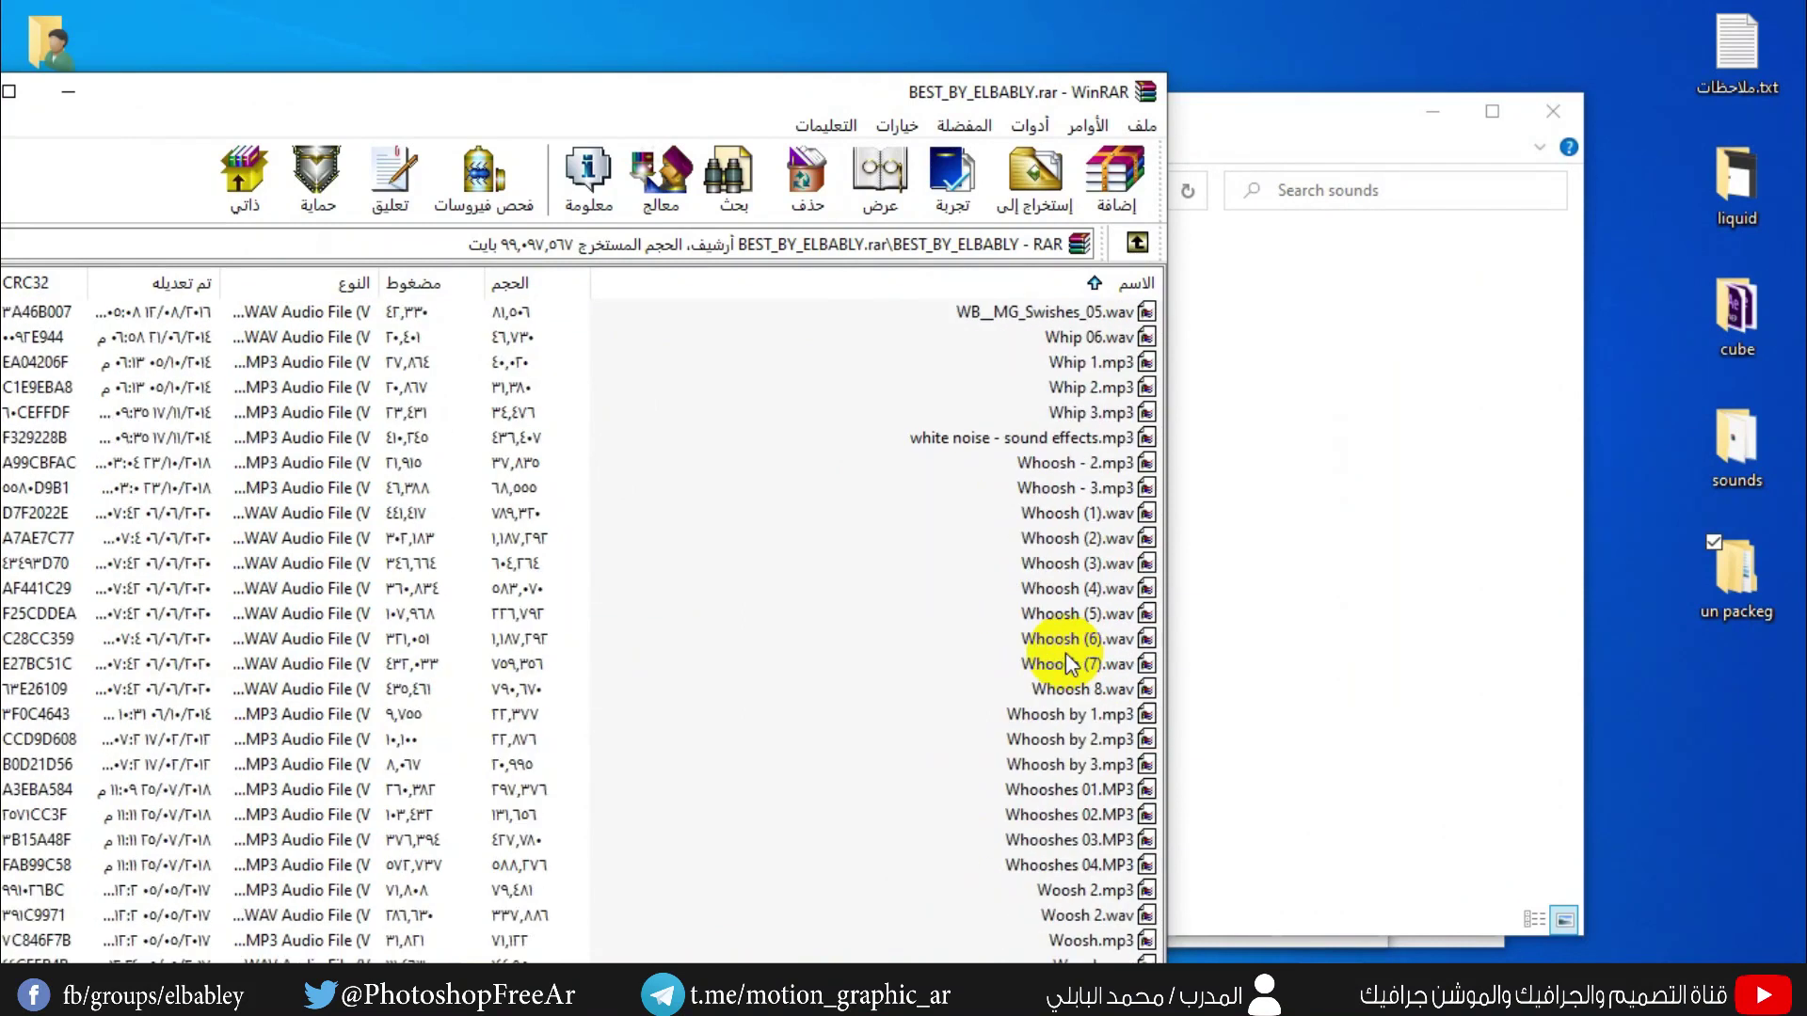
scroll(1067, 664, "down", 3)
left_click(1026, 513)
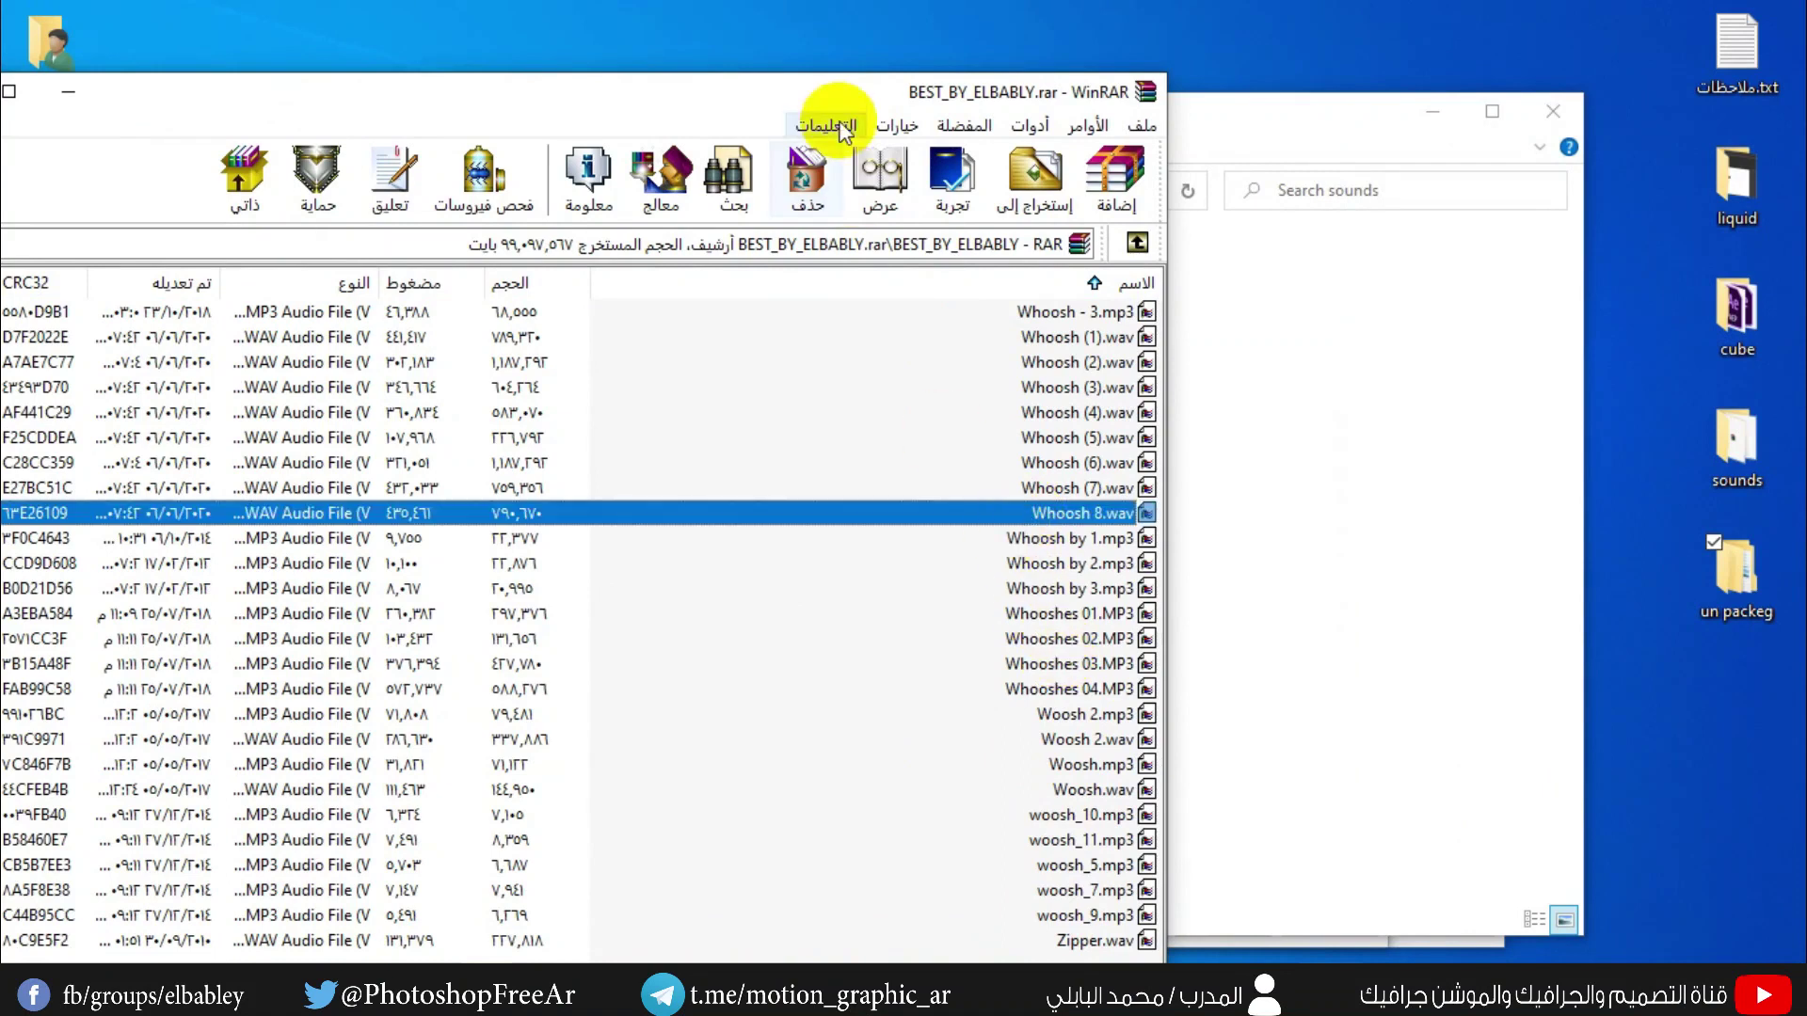
left_click_drag(833, 94, 833, 55)
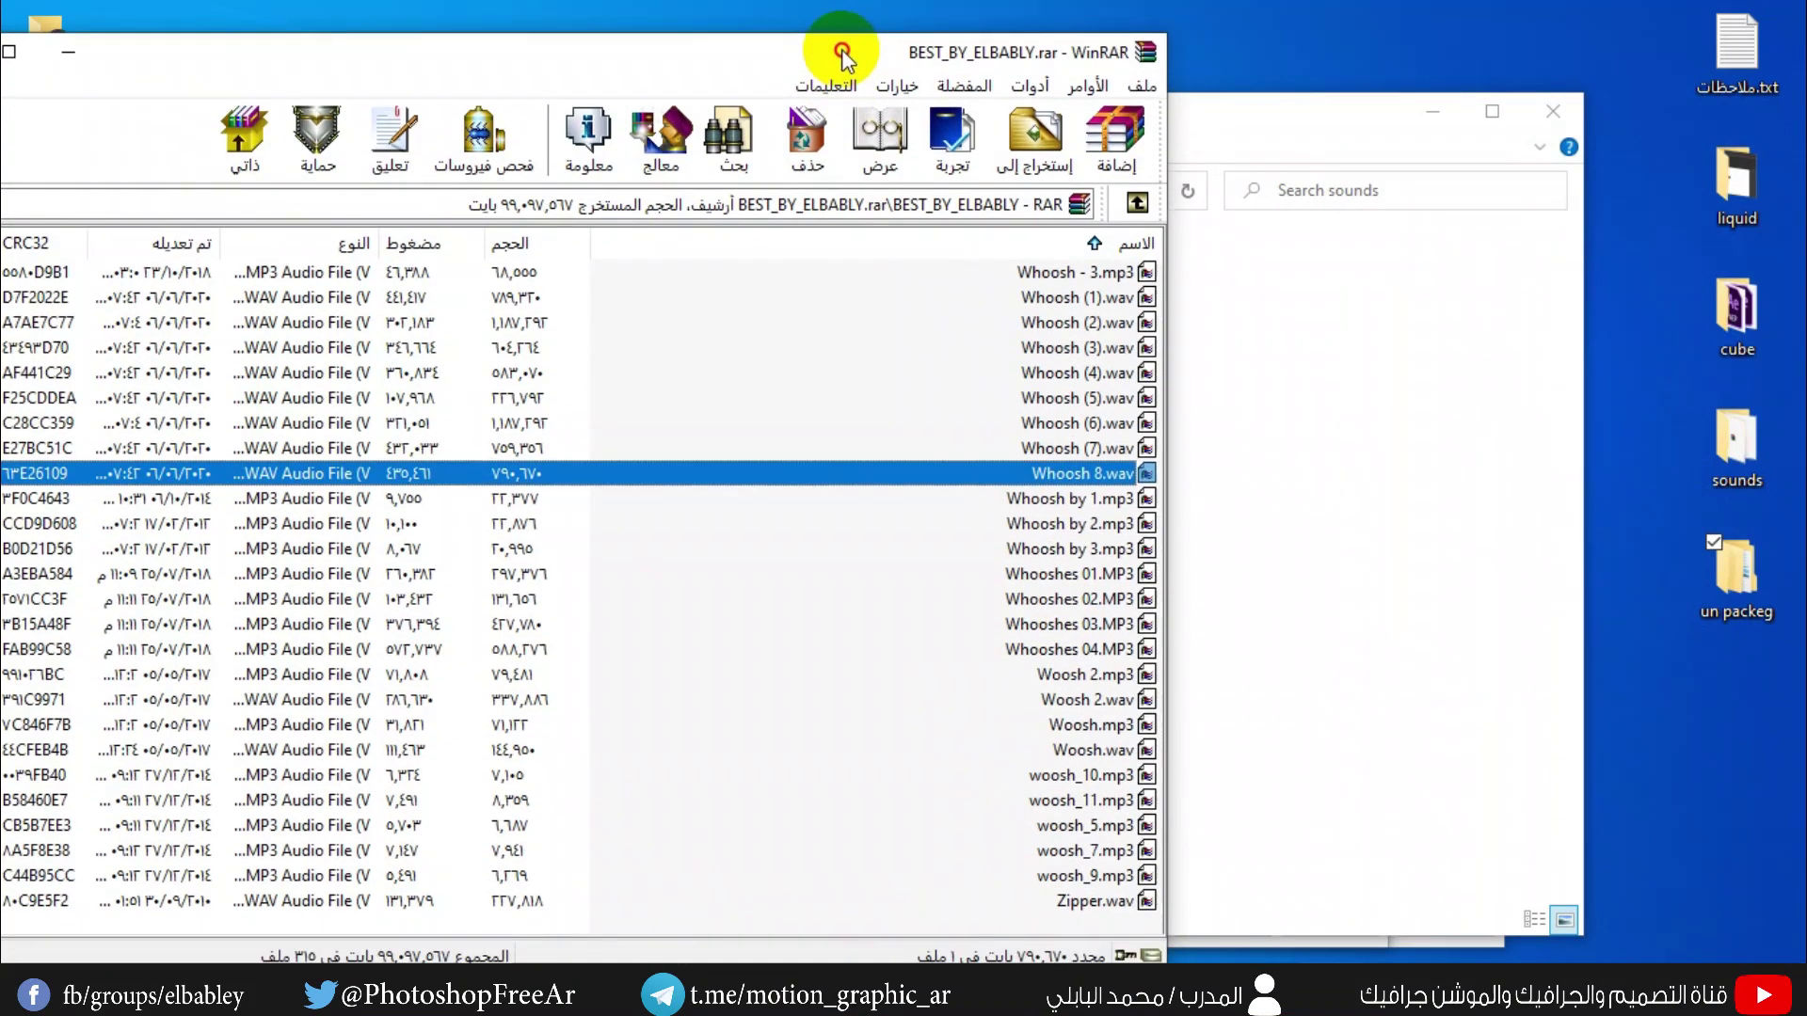
left_click(1040, 598)
left_click(1147, 53)
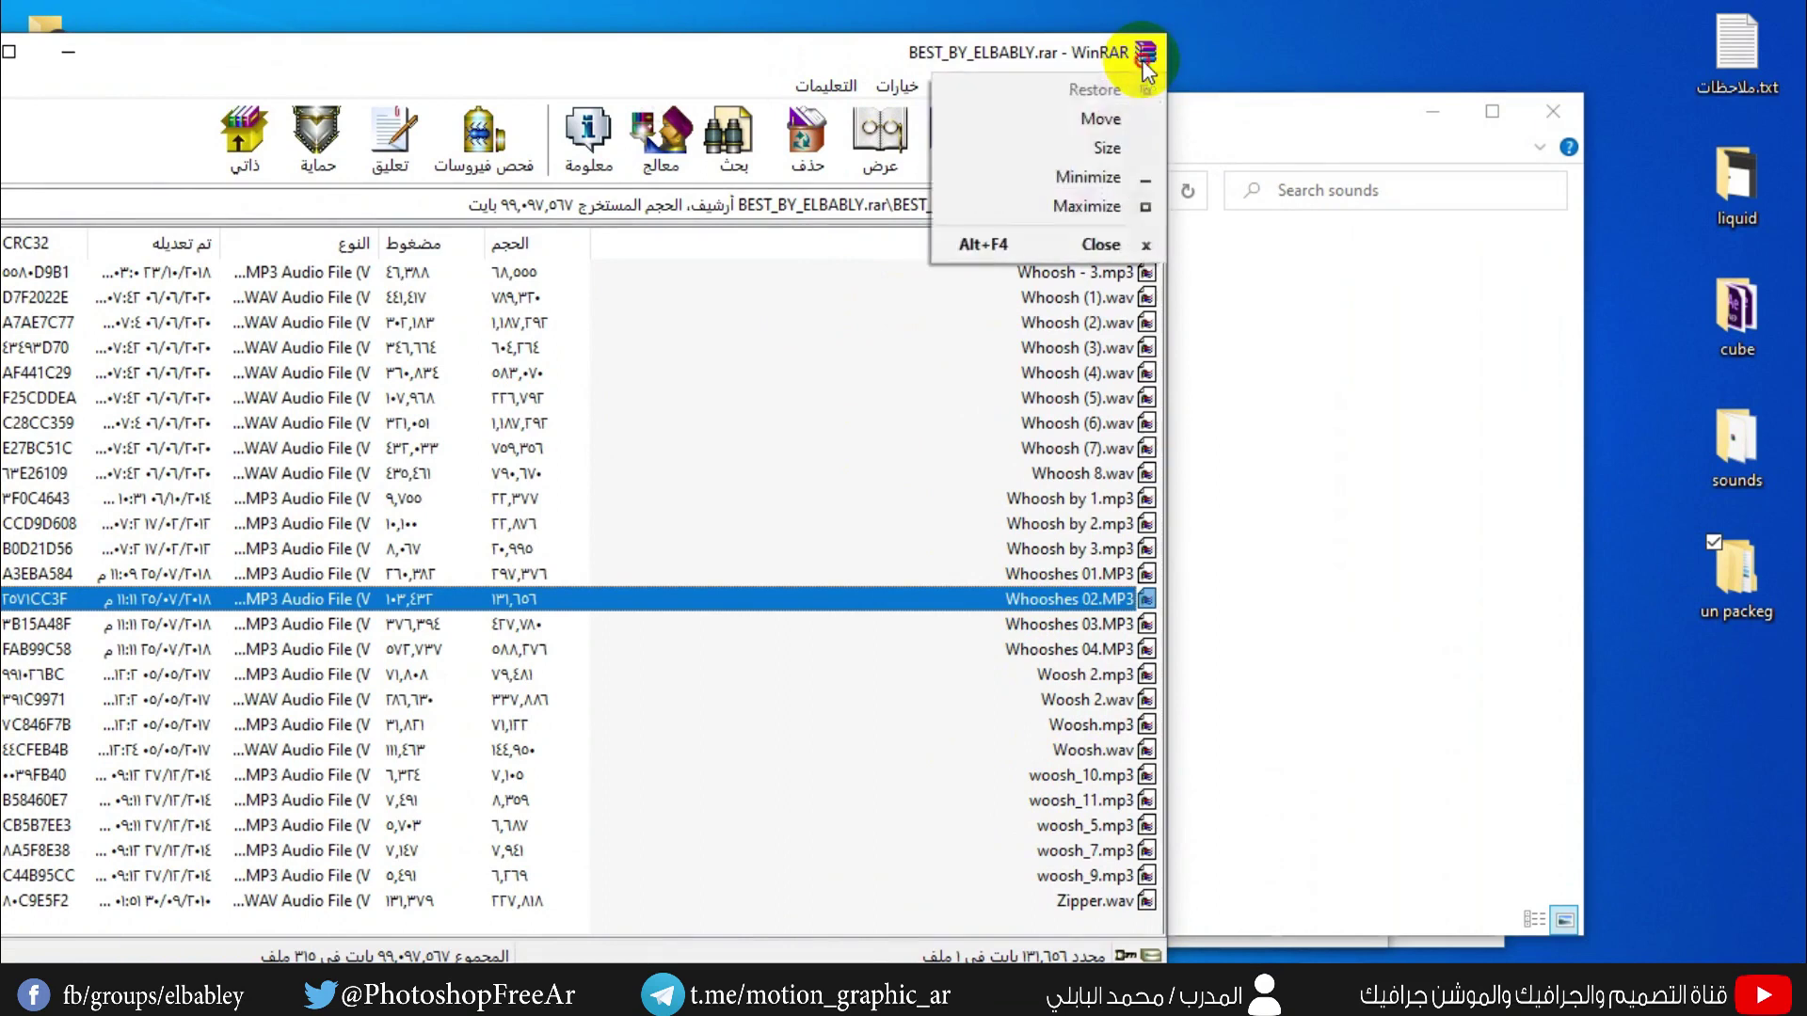
left_click(1082, 249)
- Select all three RAR archives, then switch to the my project.aep After Effects window
left_click(717, 329)
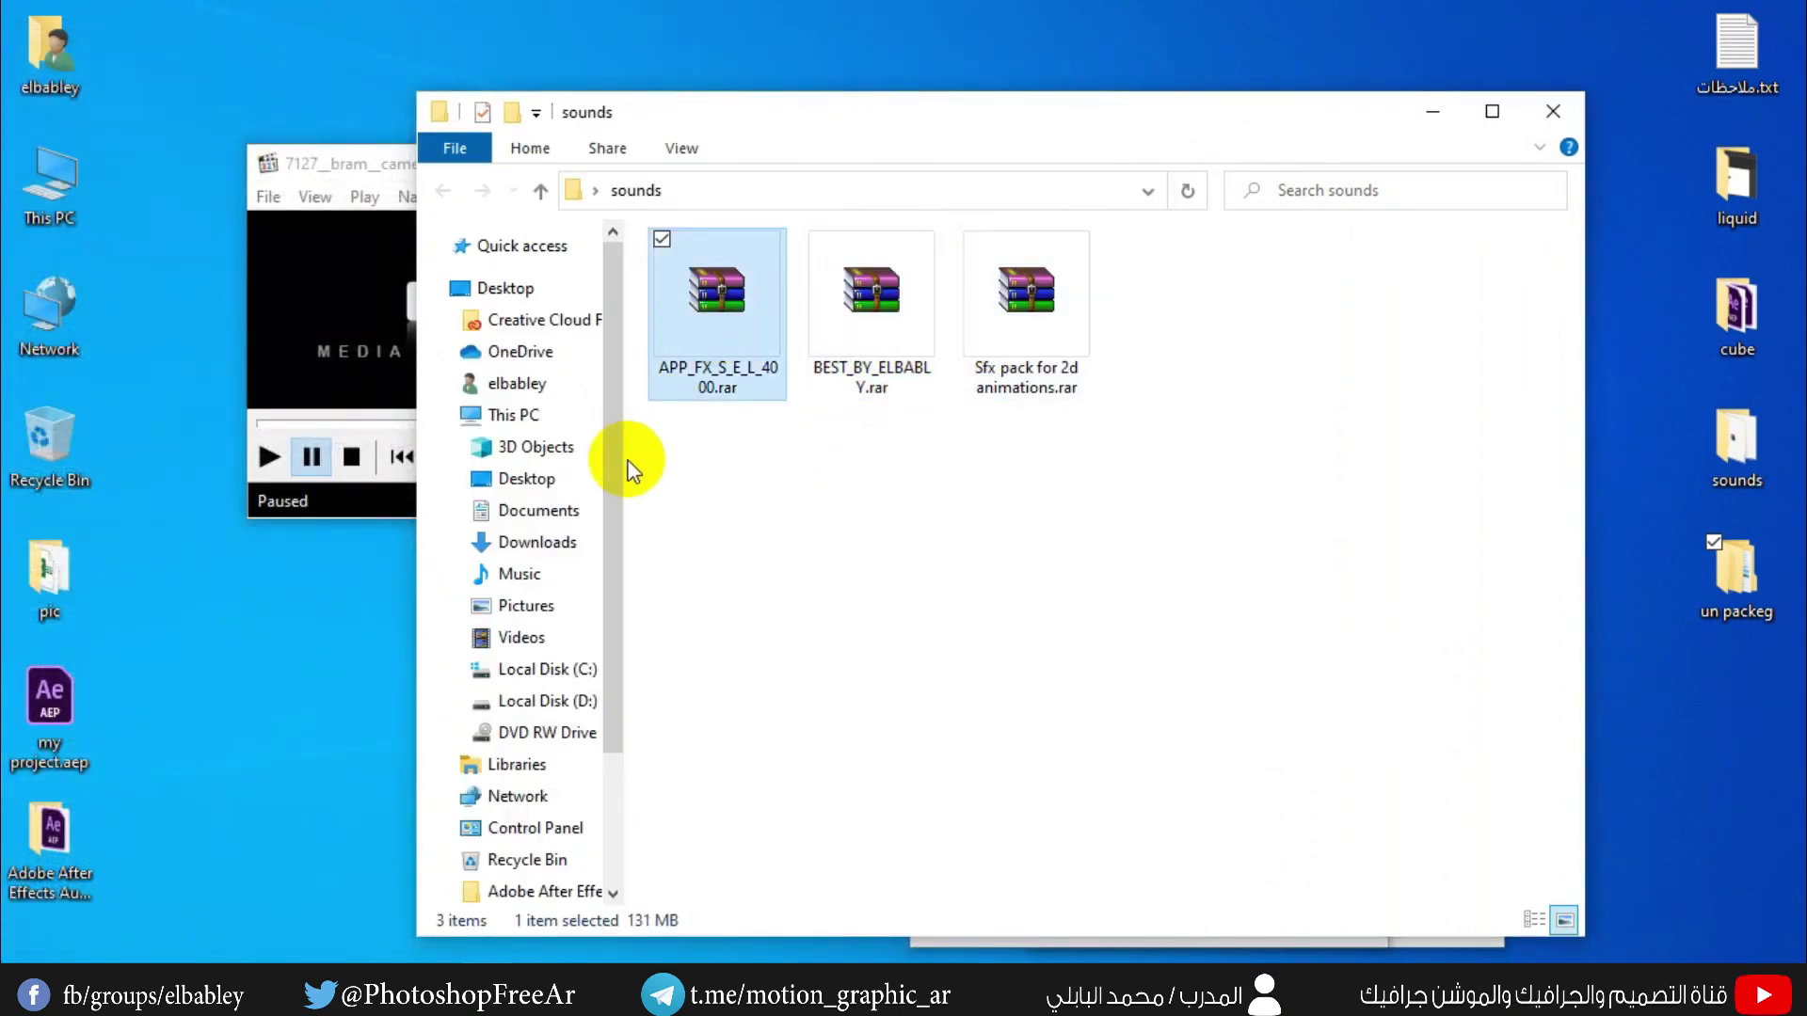
mouse_move(1116, 539)
left_mouse_down()
mouse_move(732, 319)
mouse_move(697, 322)
left_mouse_up()
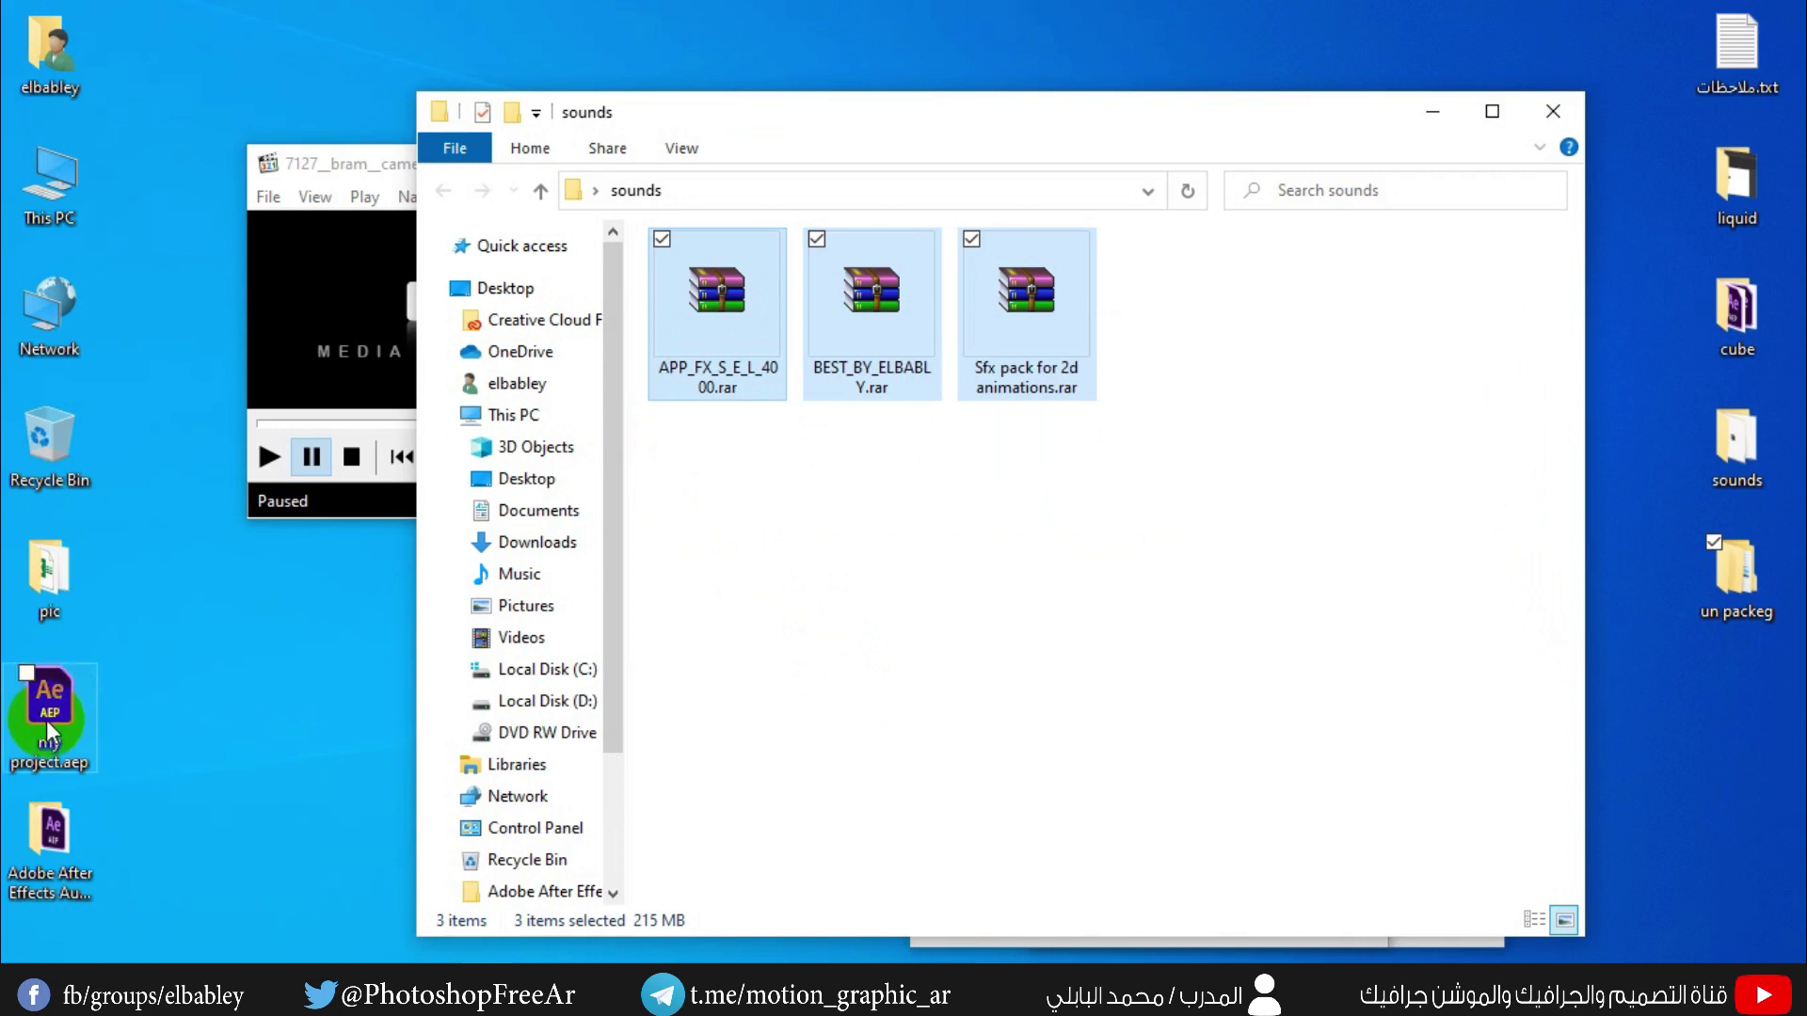
left_click(1120, 953)
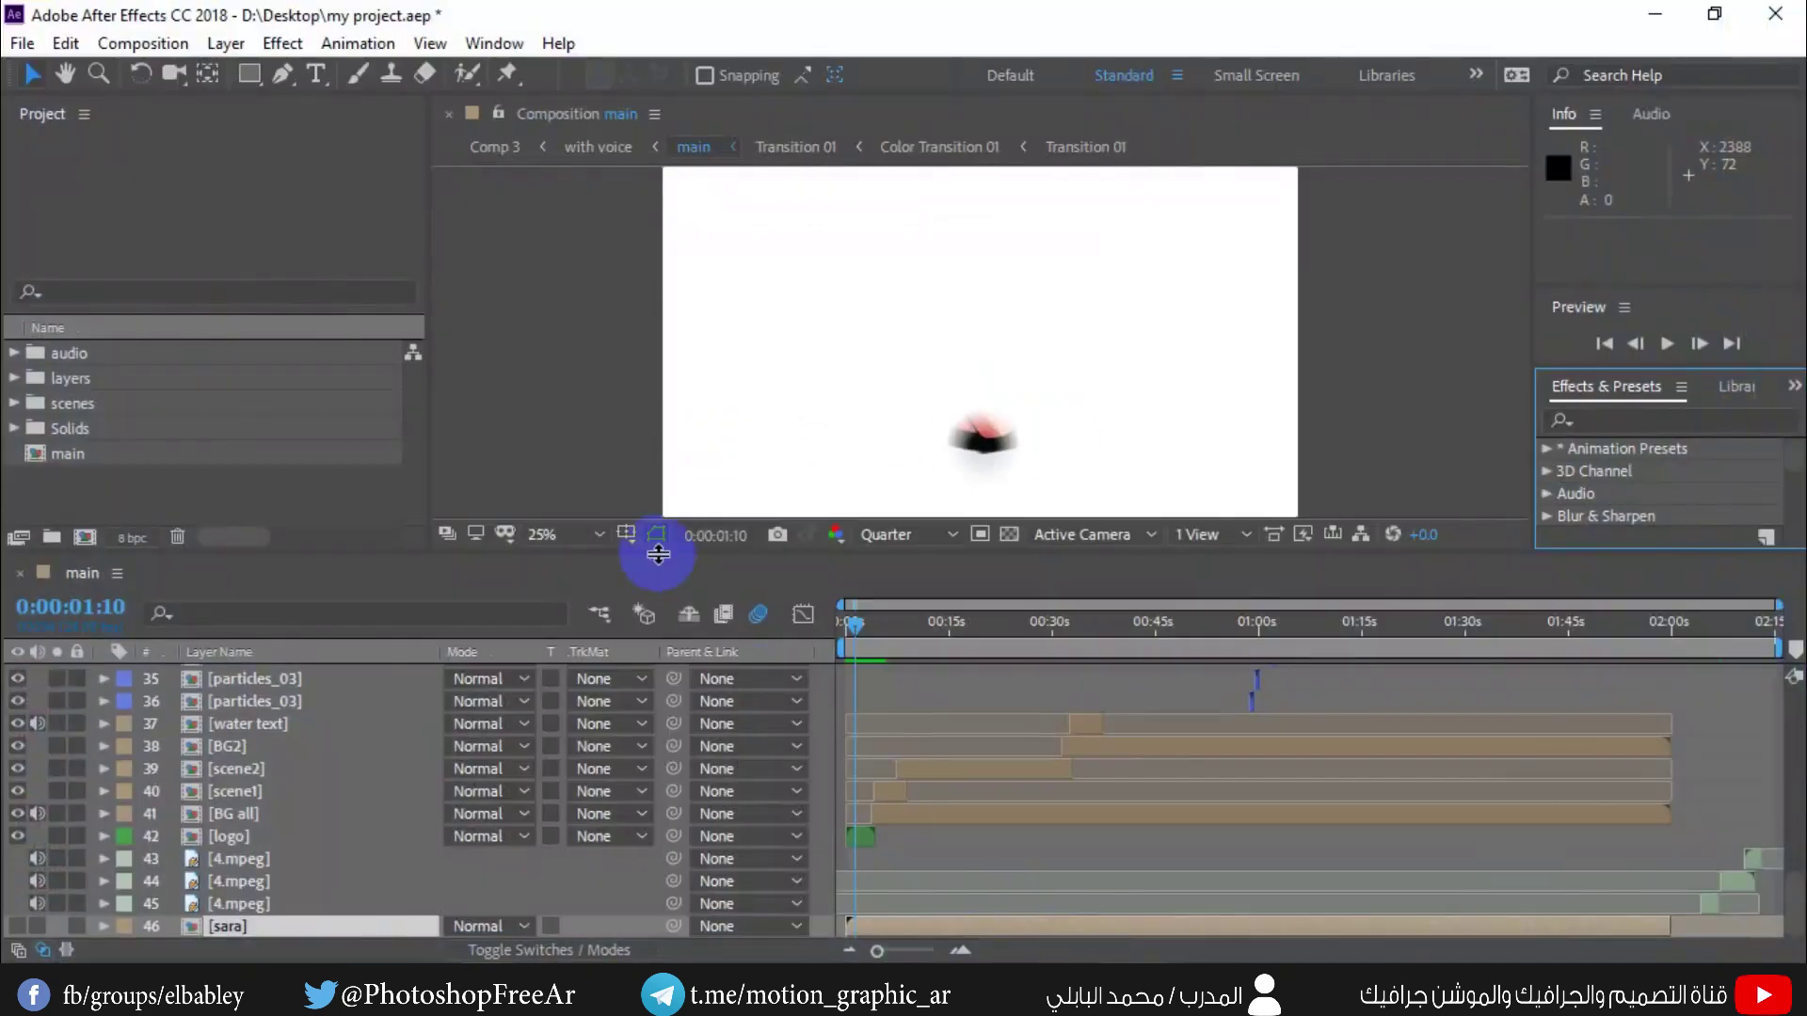
- Scrub the main composition to about 8, then 13, then 17 seconds
left_click_drag(860, 625, 906, 623)
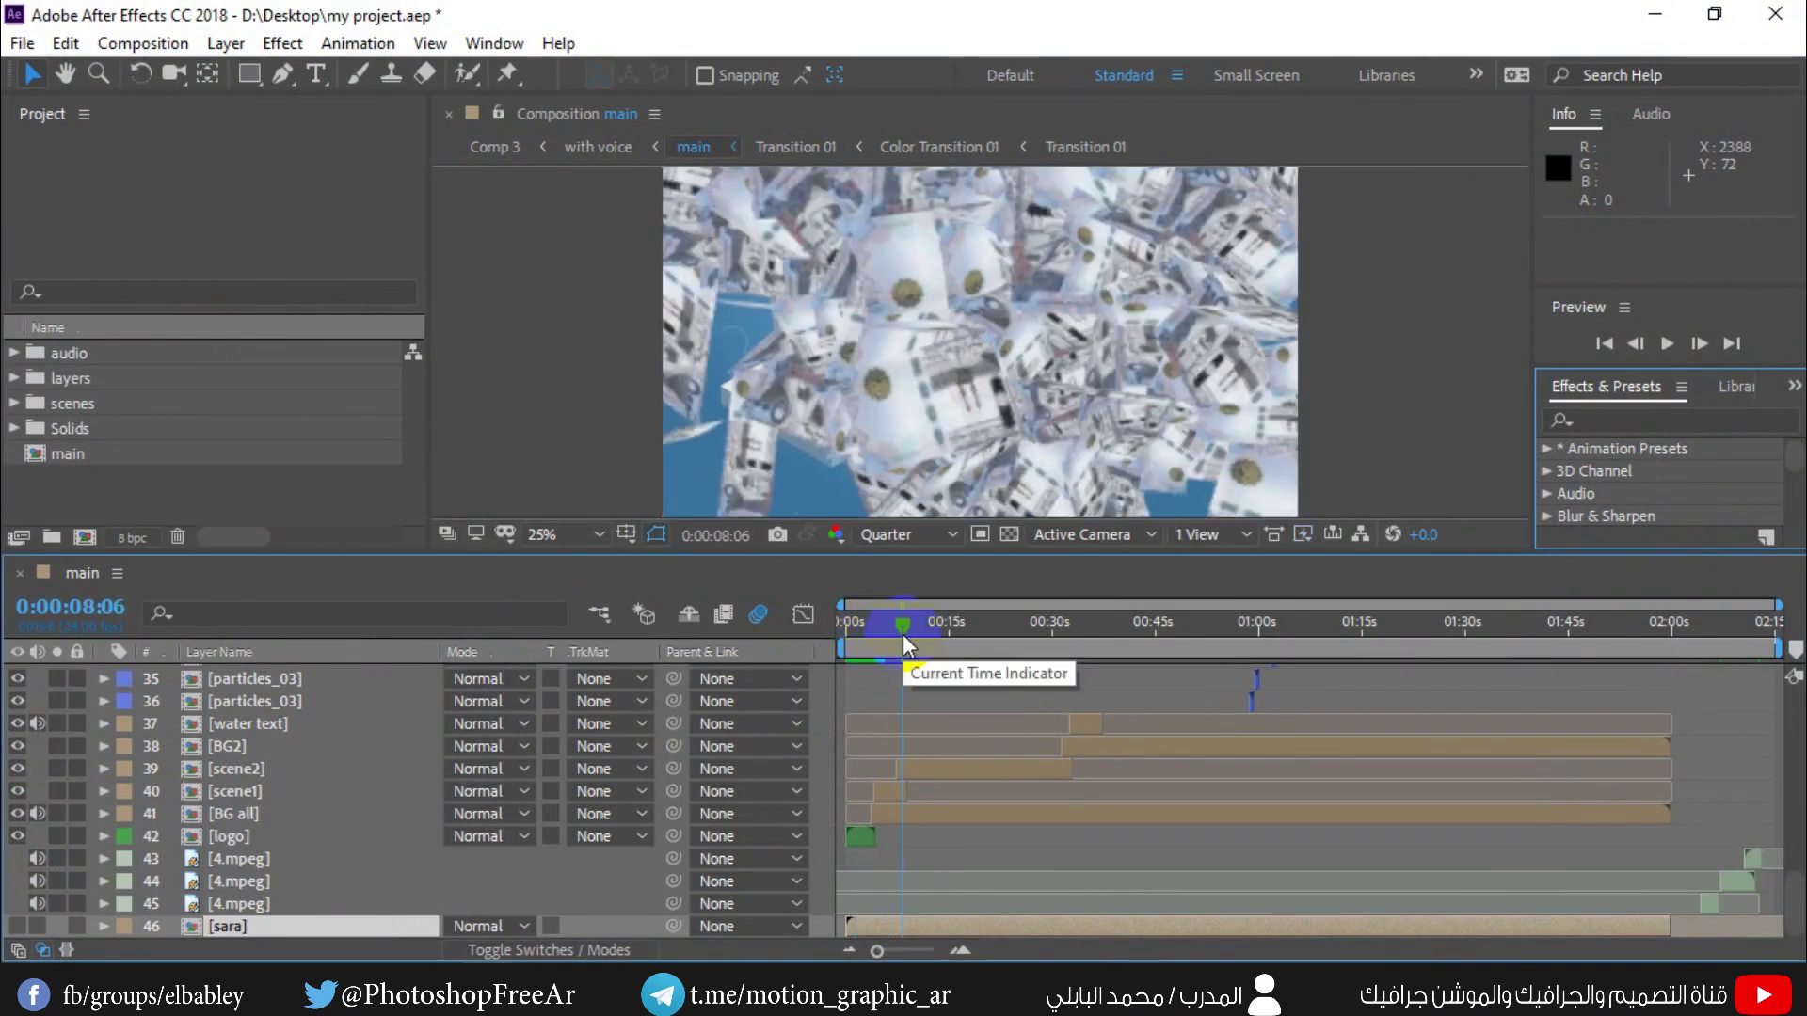
left_click_drag(902, 634, 945, 618)
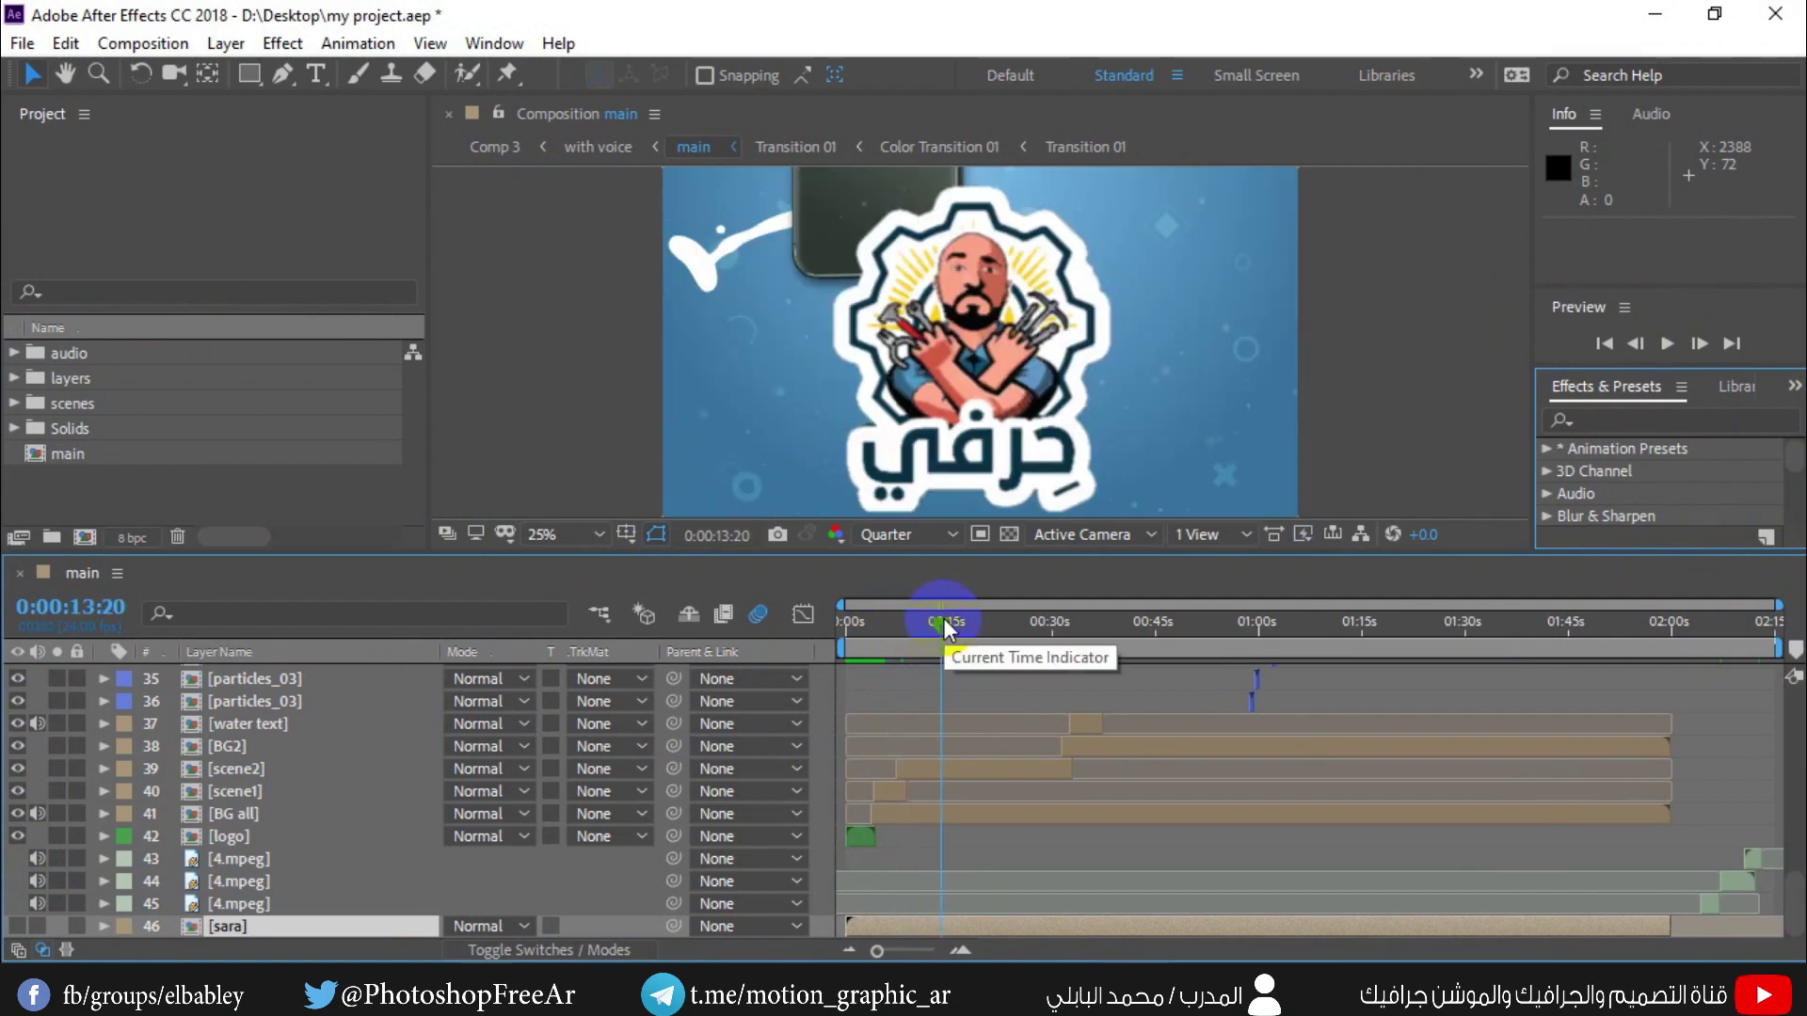
left_click_drag(945, 618, 965, 618)
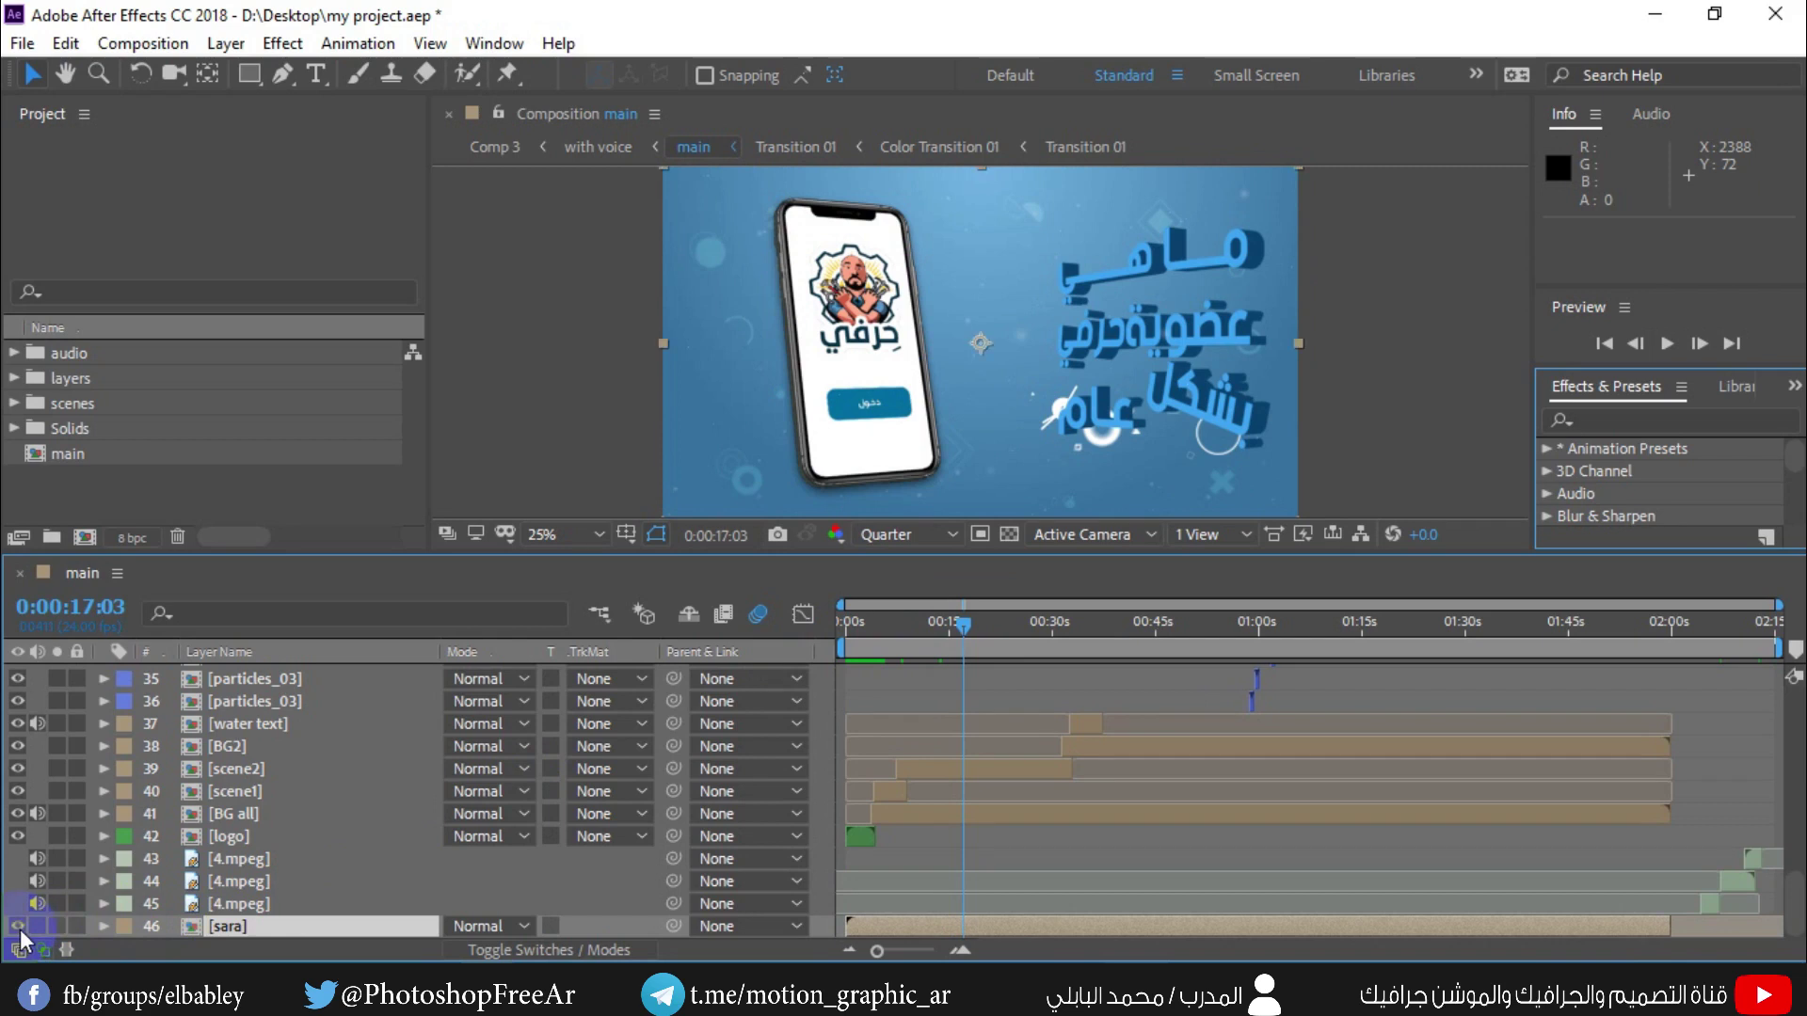
- Open the sara precomp, scrub to about 14 seconds, and return to main
double_click(222, 926)
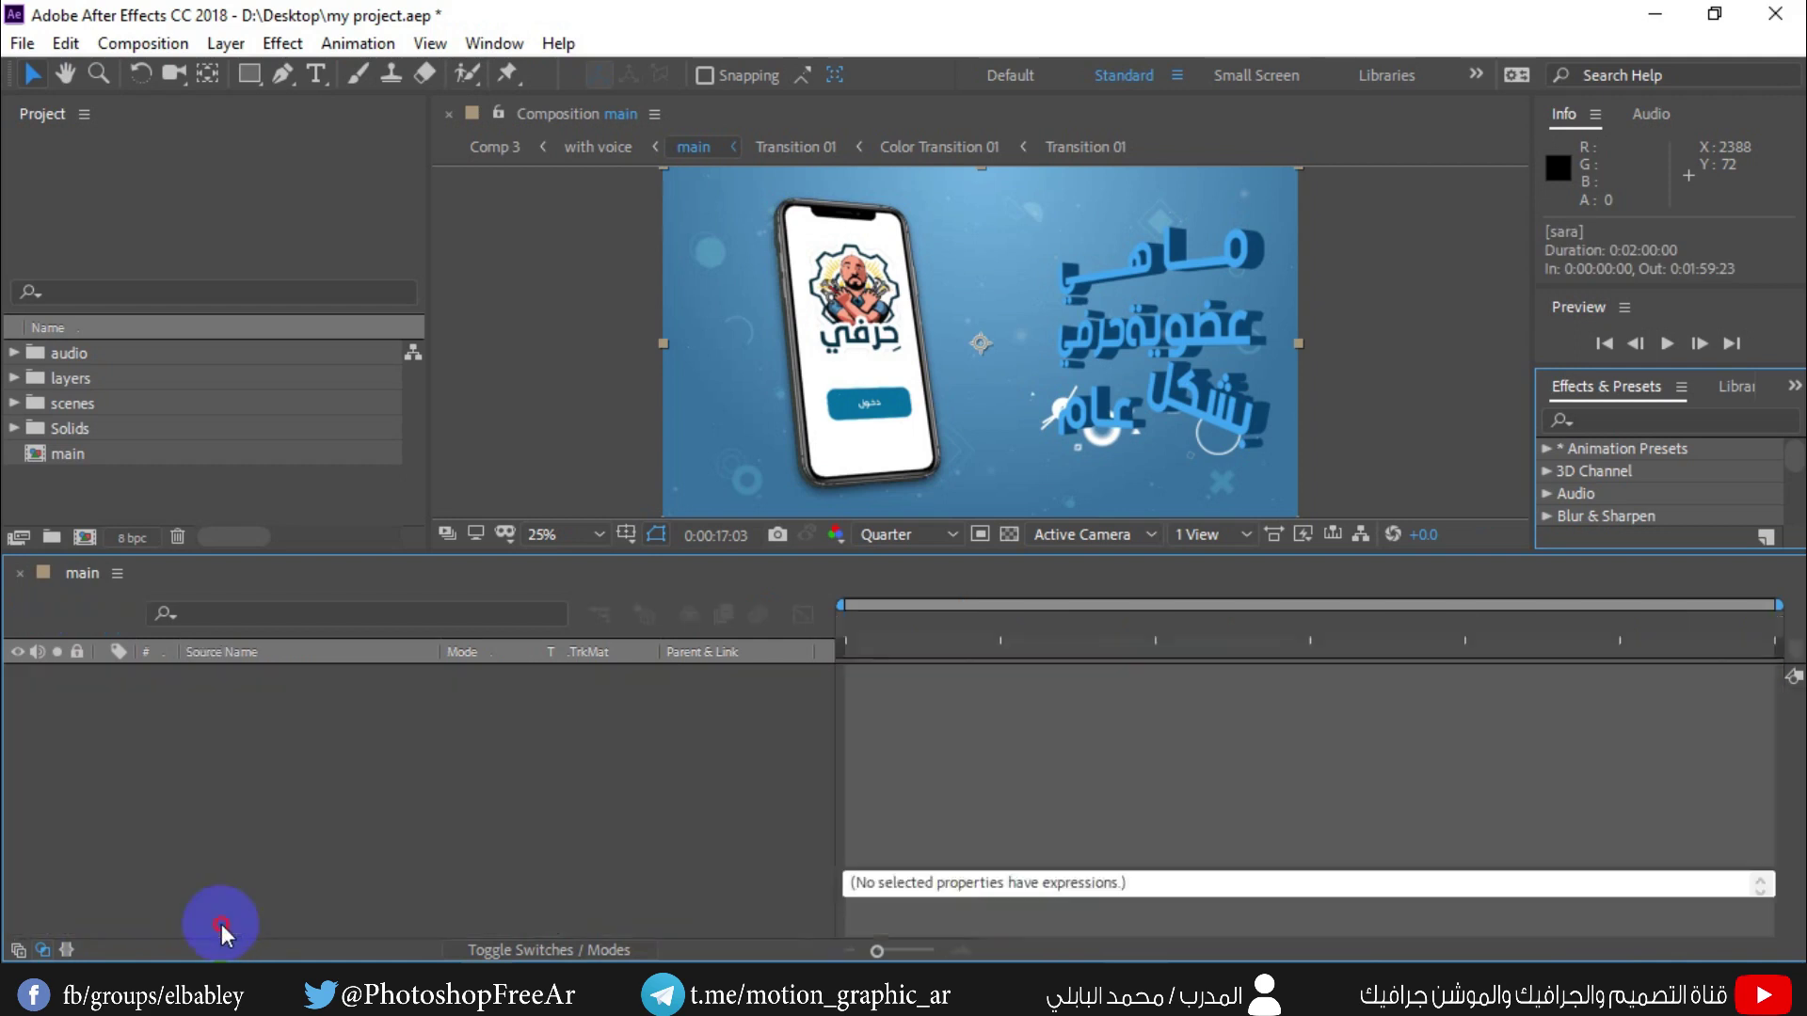
left_click_drag(847, 623, 949, 625)
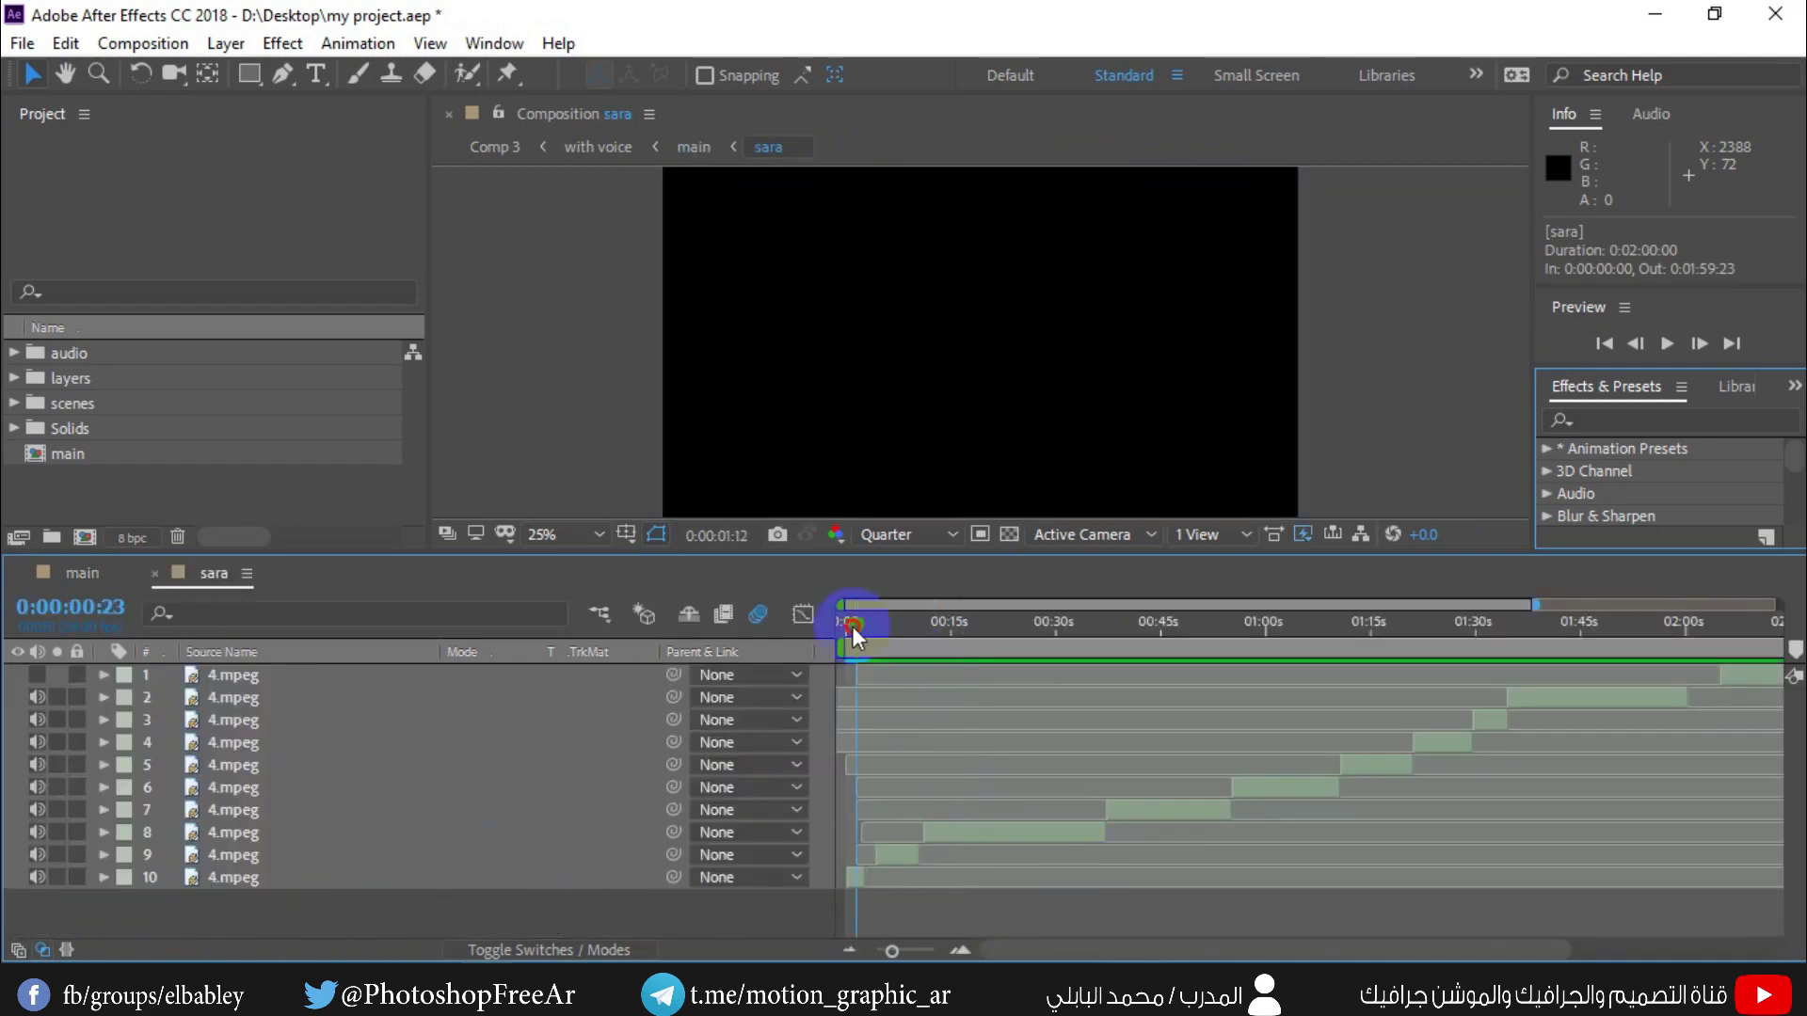
left_click(85, 574)
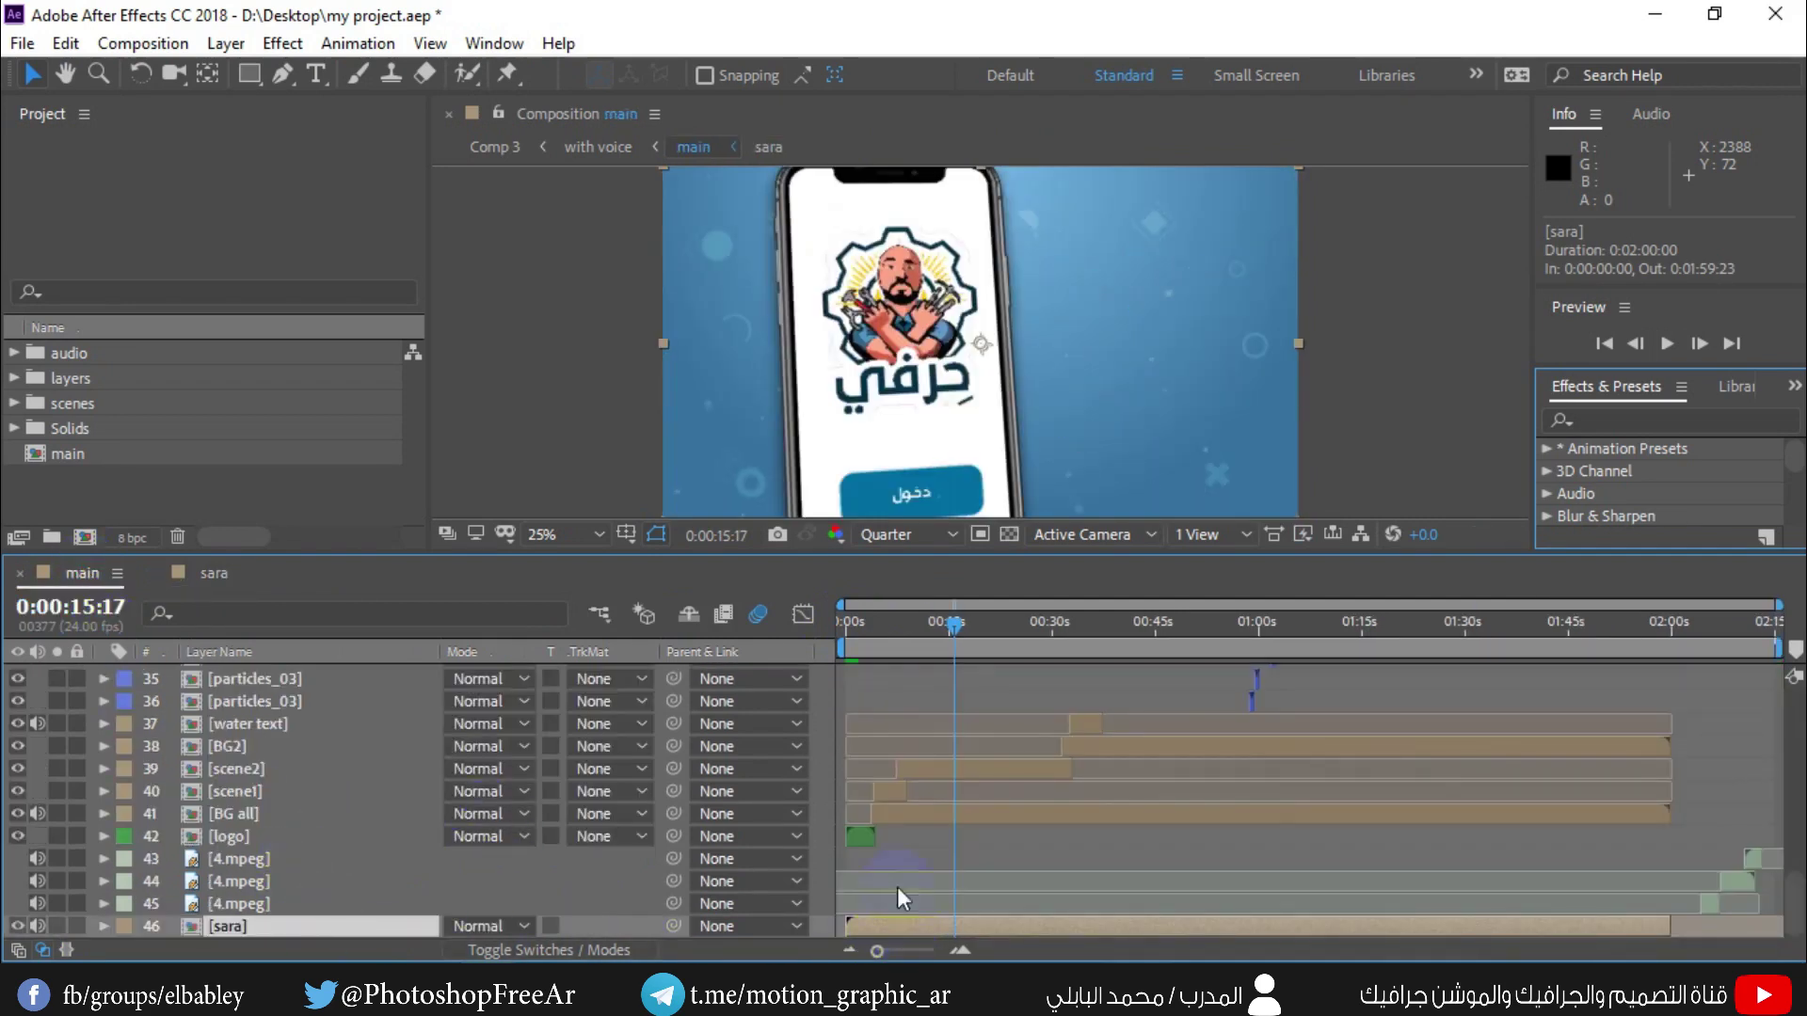
- Preview main from the start until 6:23, then recheck sara's clips and return
left_click(862, 625)
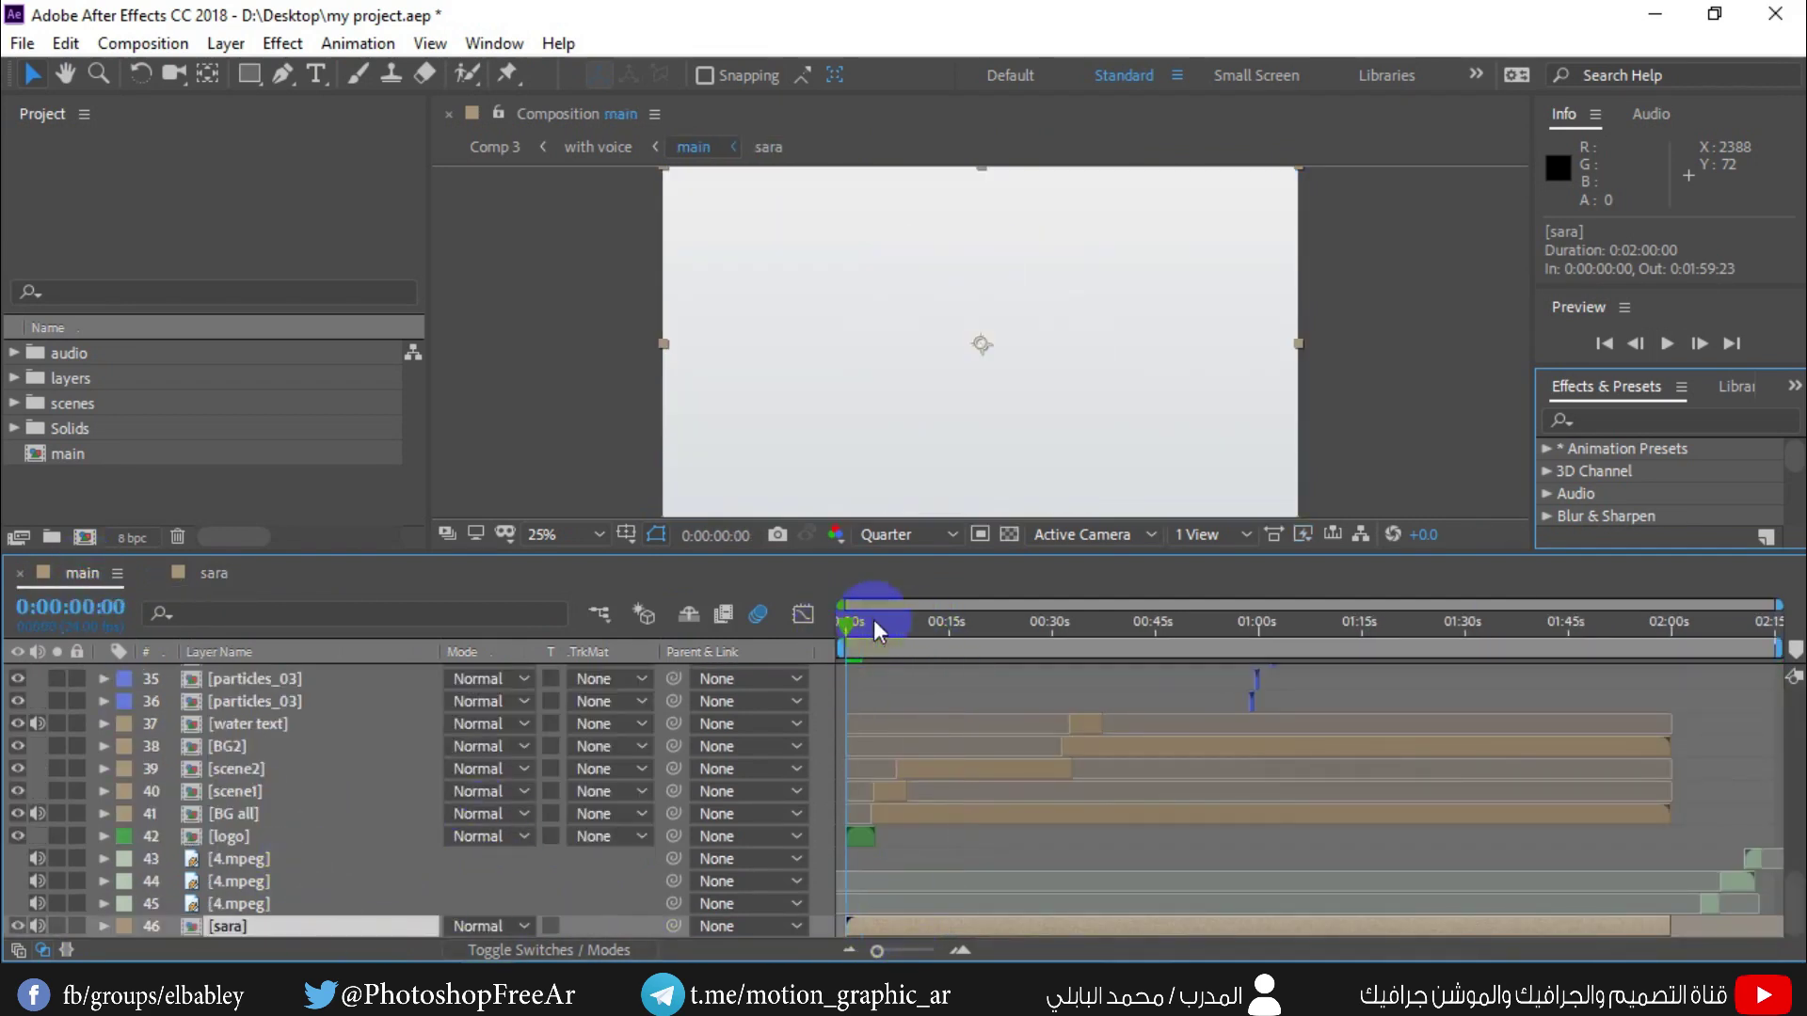
left_click(1668, 345)
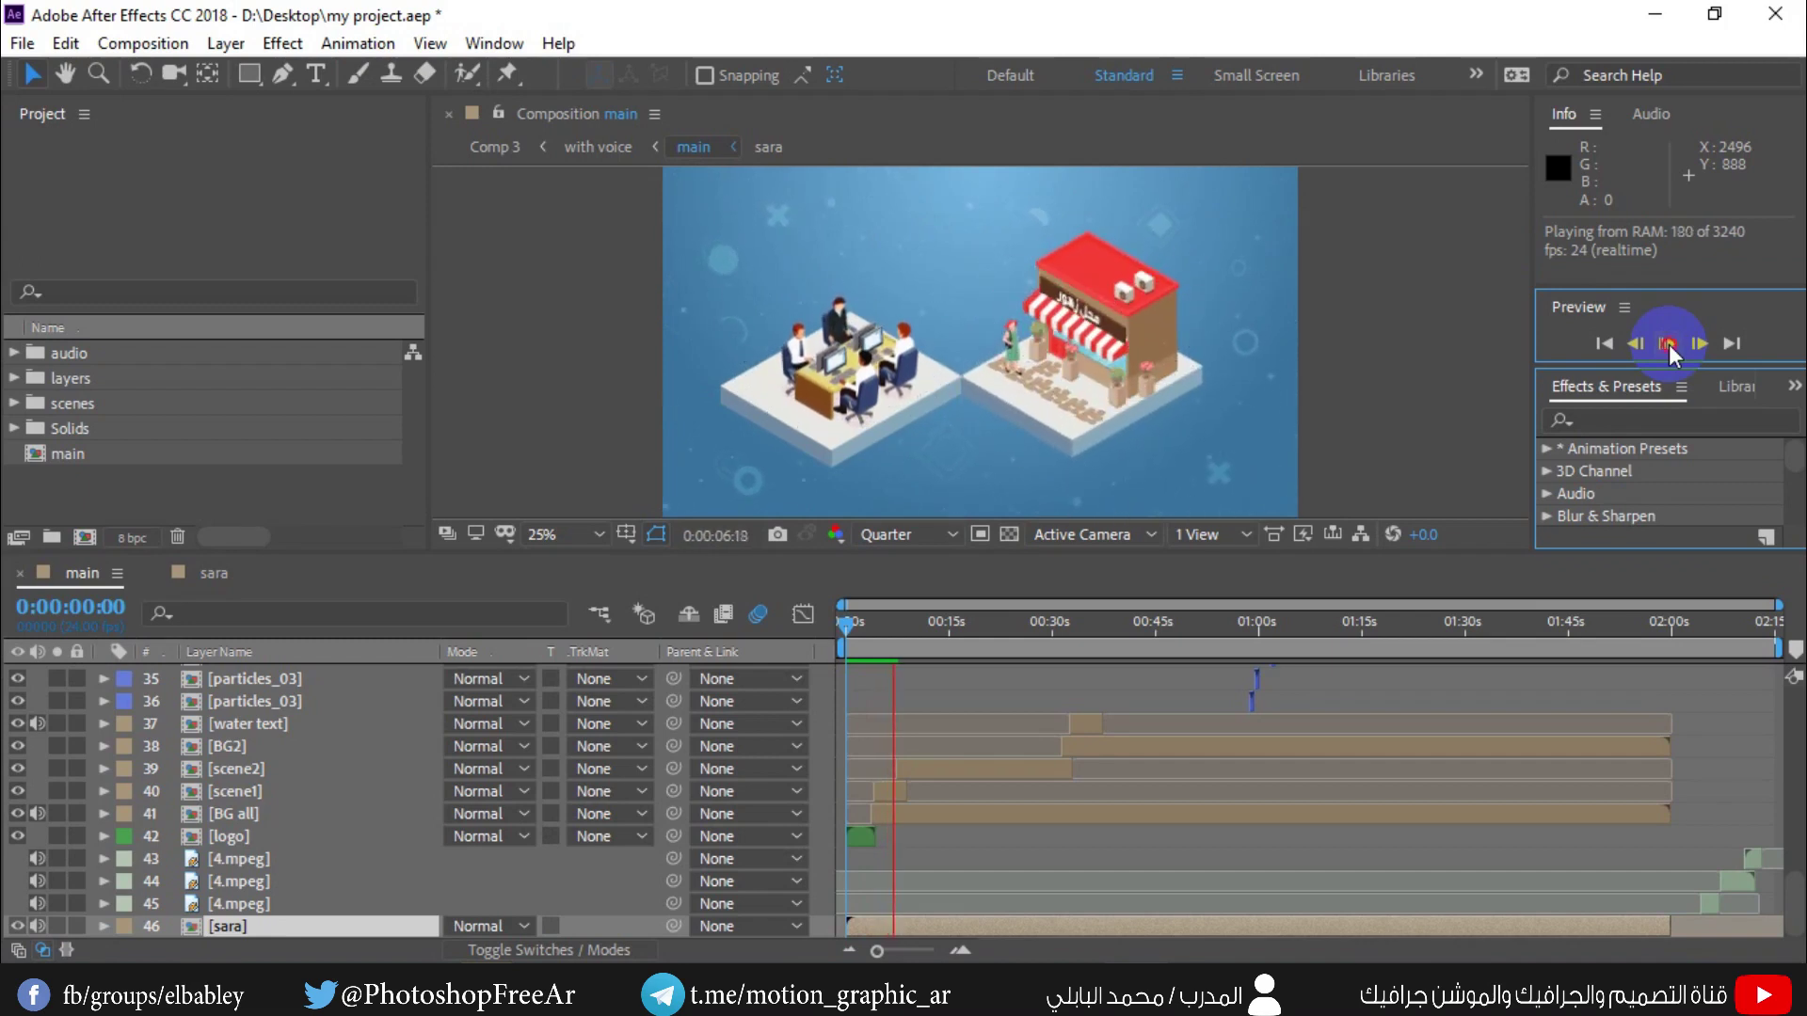
left_click(1216, 504)
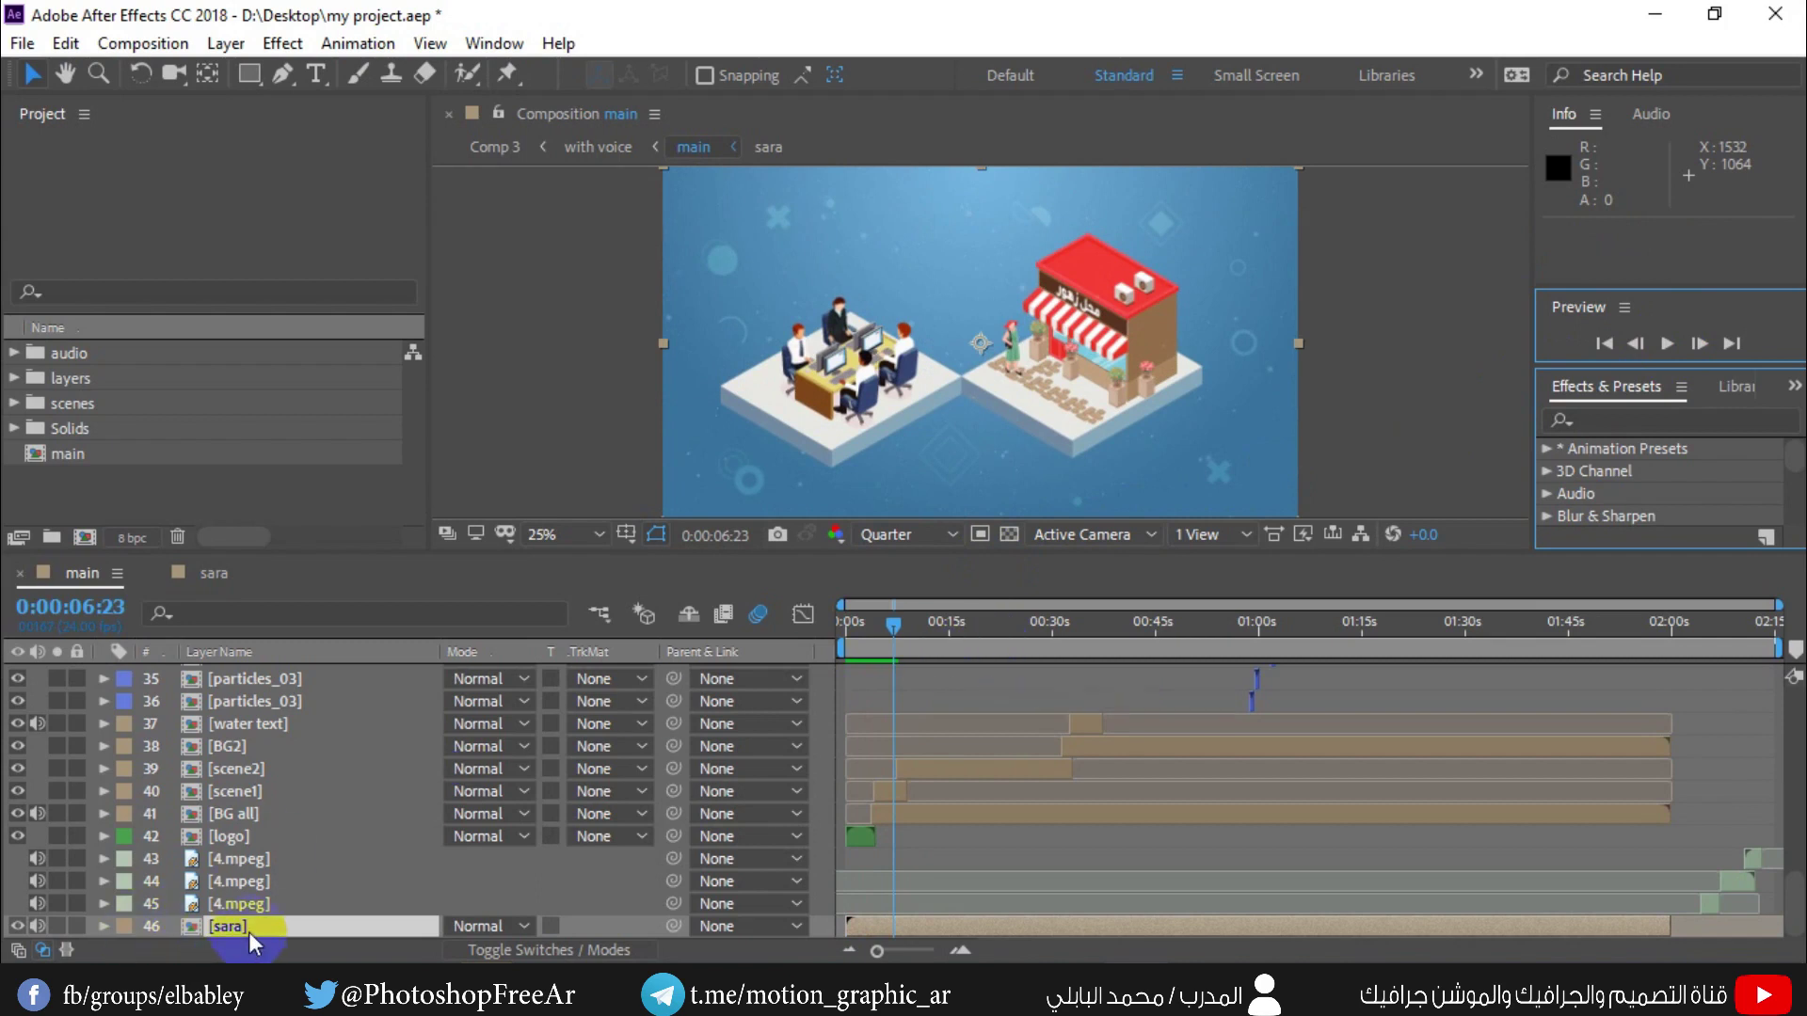
double_click(314, 929)
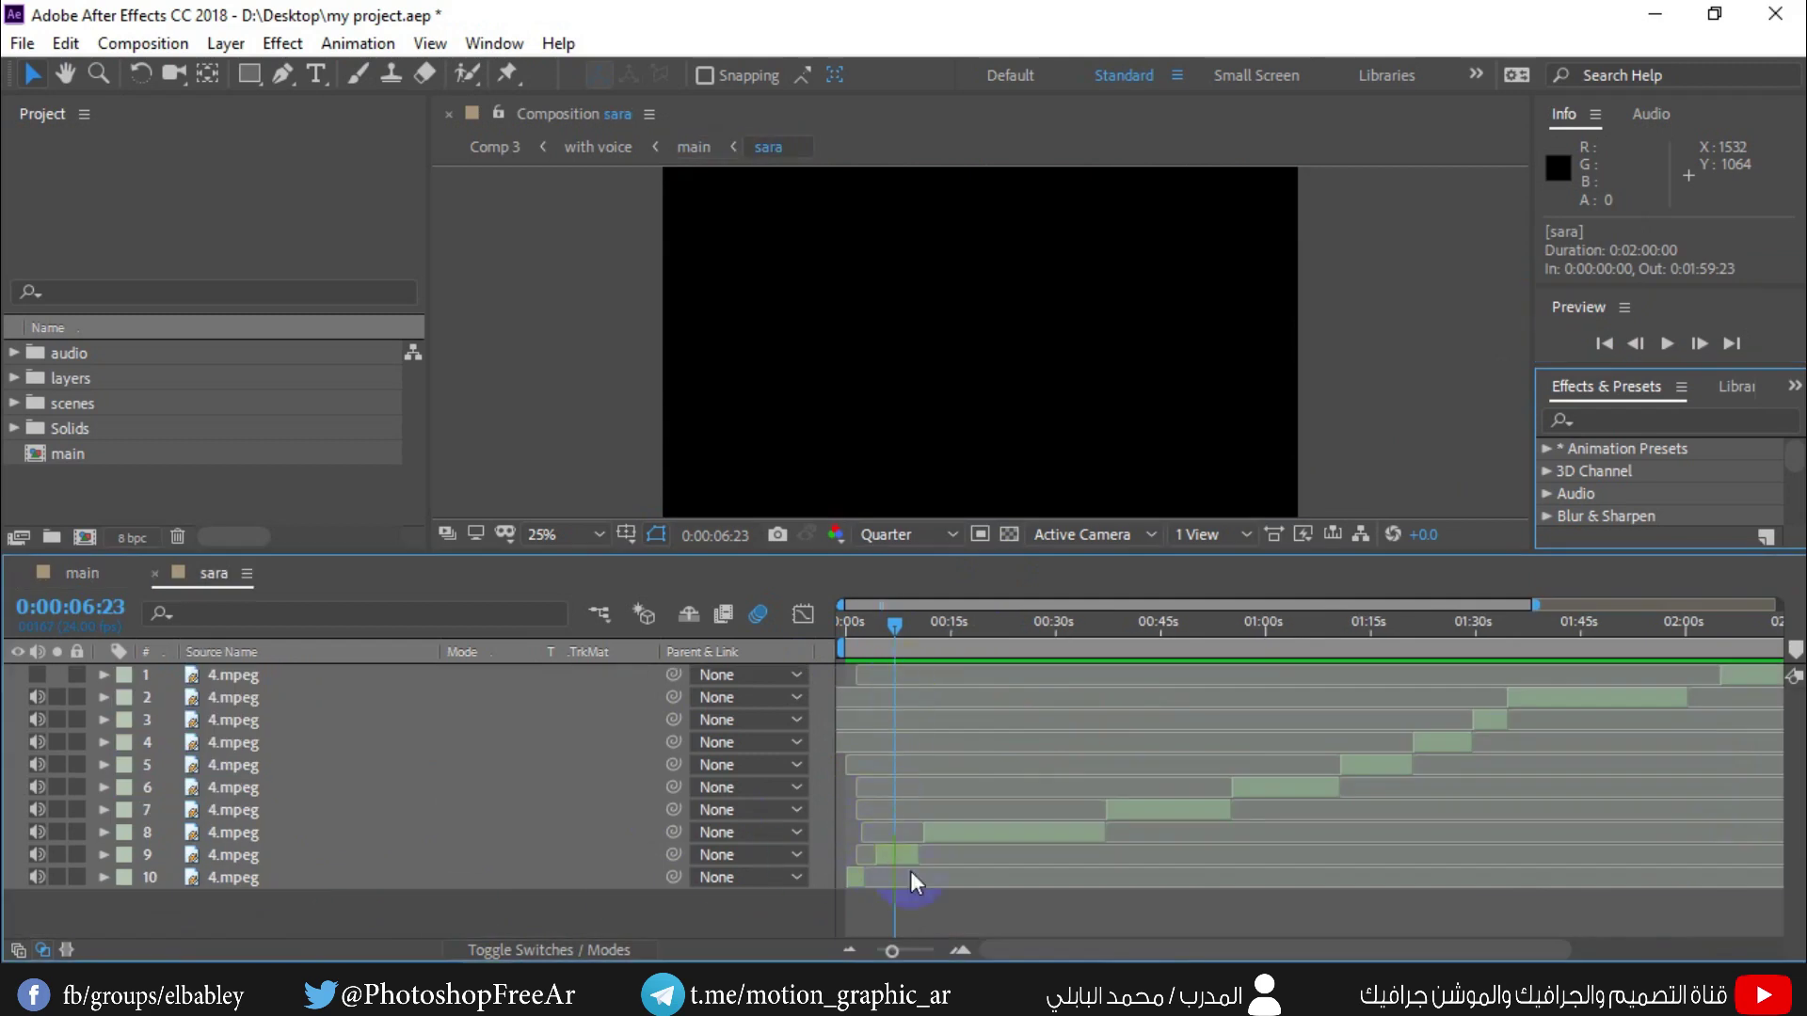
left_click(82, 573)
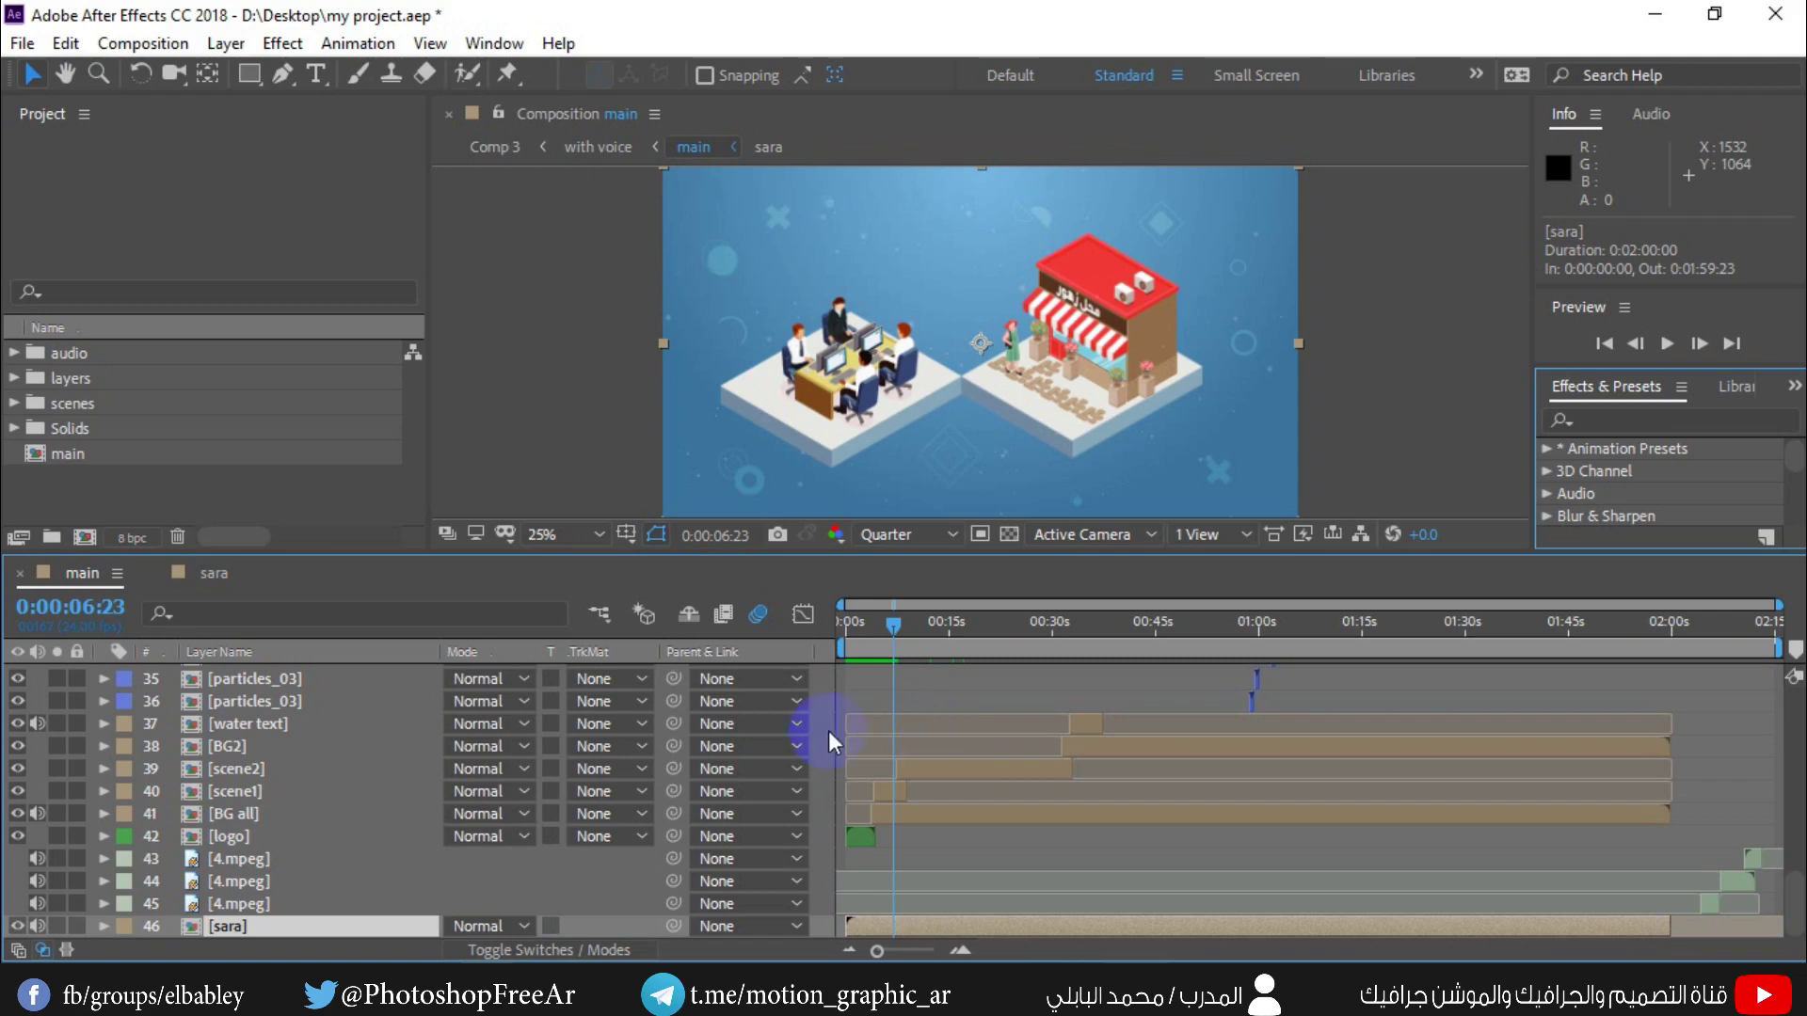
left_click(279, 789)
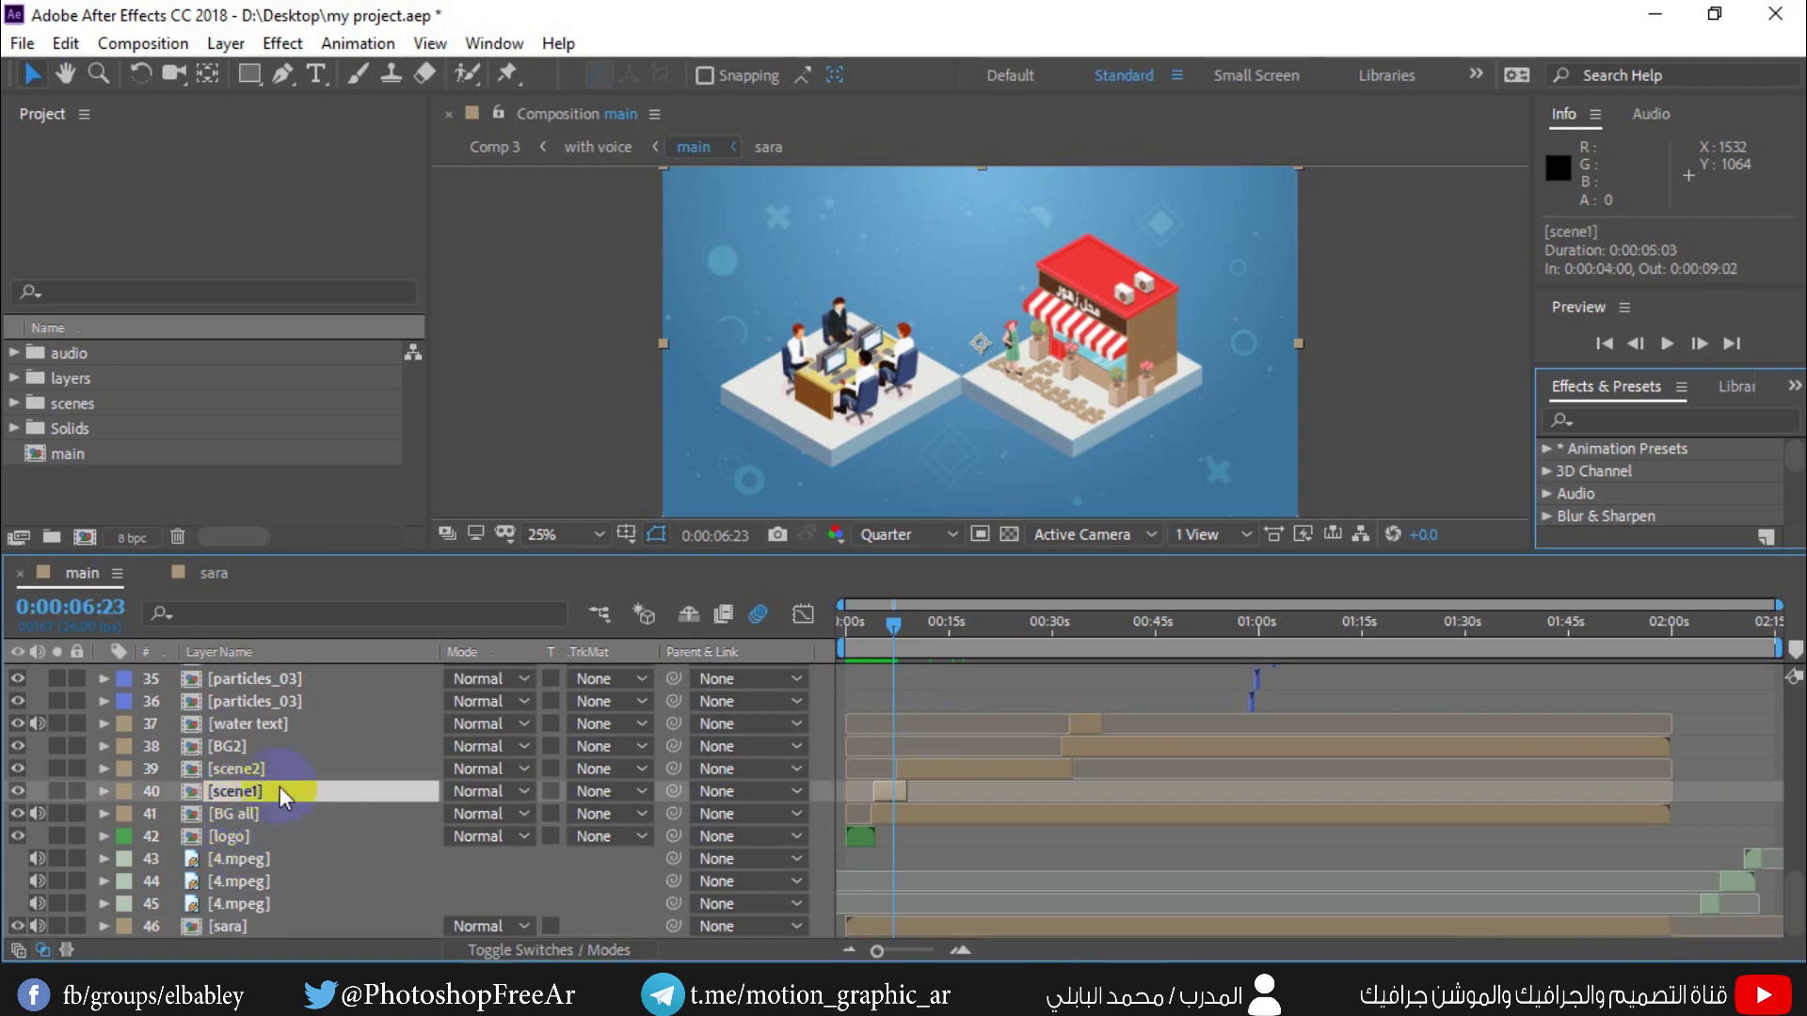
double_click(260, 788)
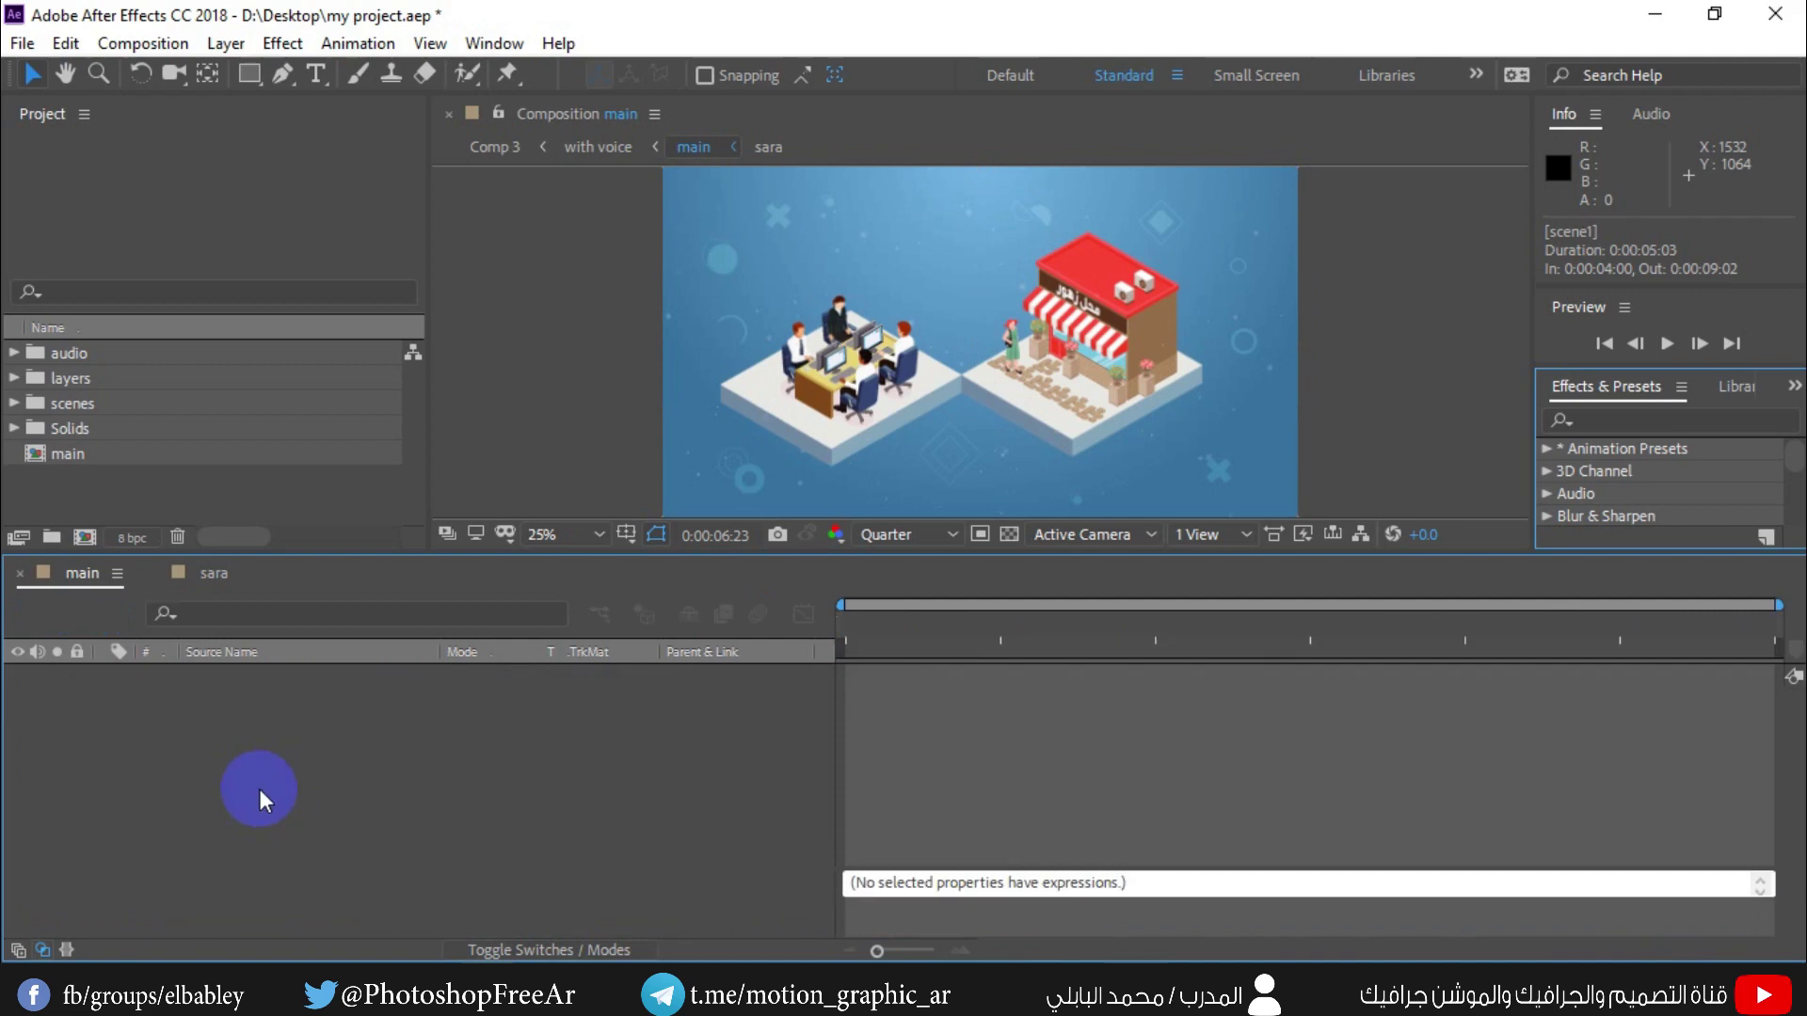
mouse_move(842, 620)
left_mouse_down()
mouse_move(952, 623)
mouse_move(896, 622)
left_mouse_up()
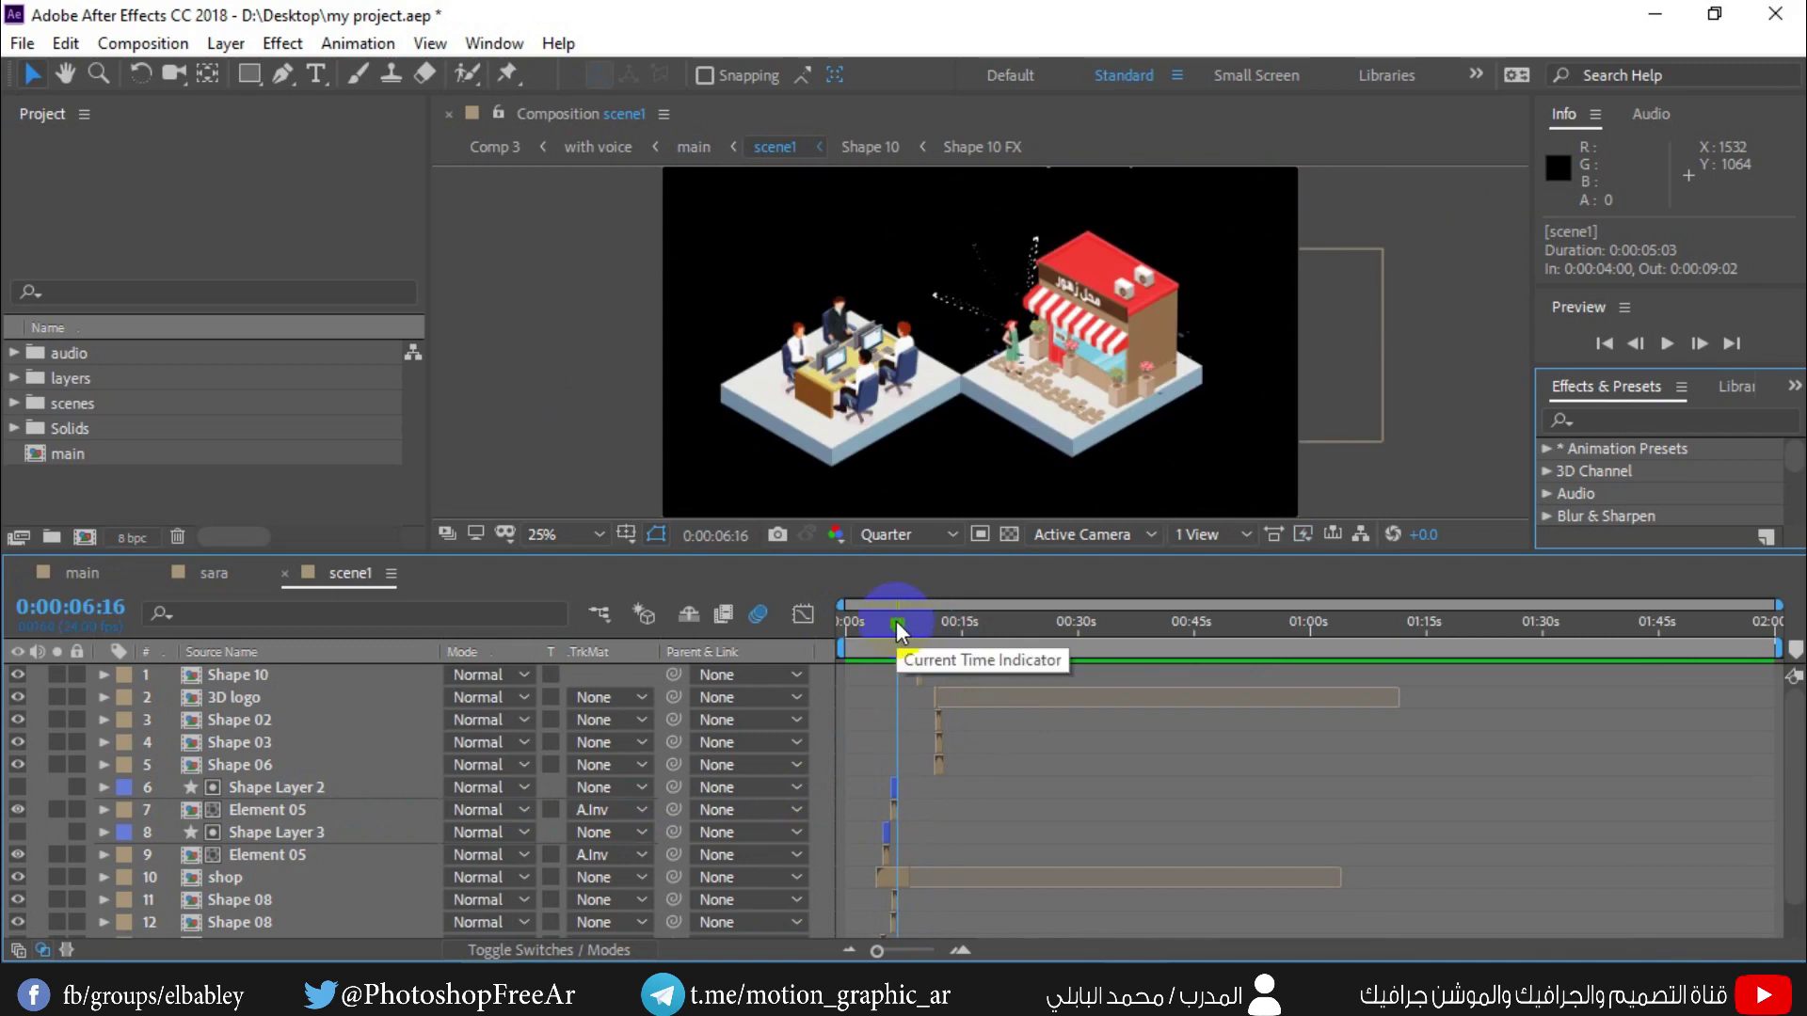
left_click(231, 572)
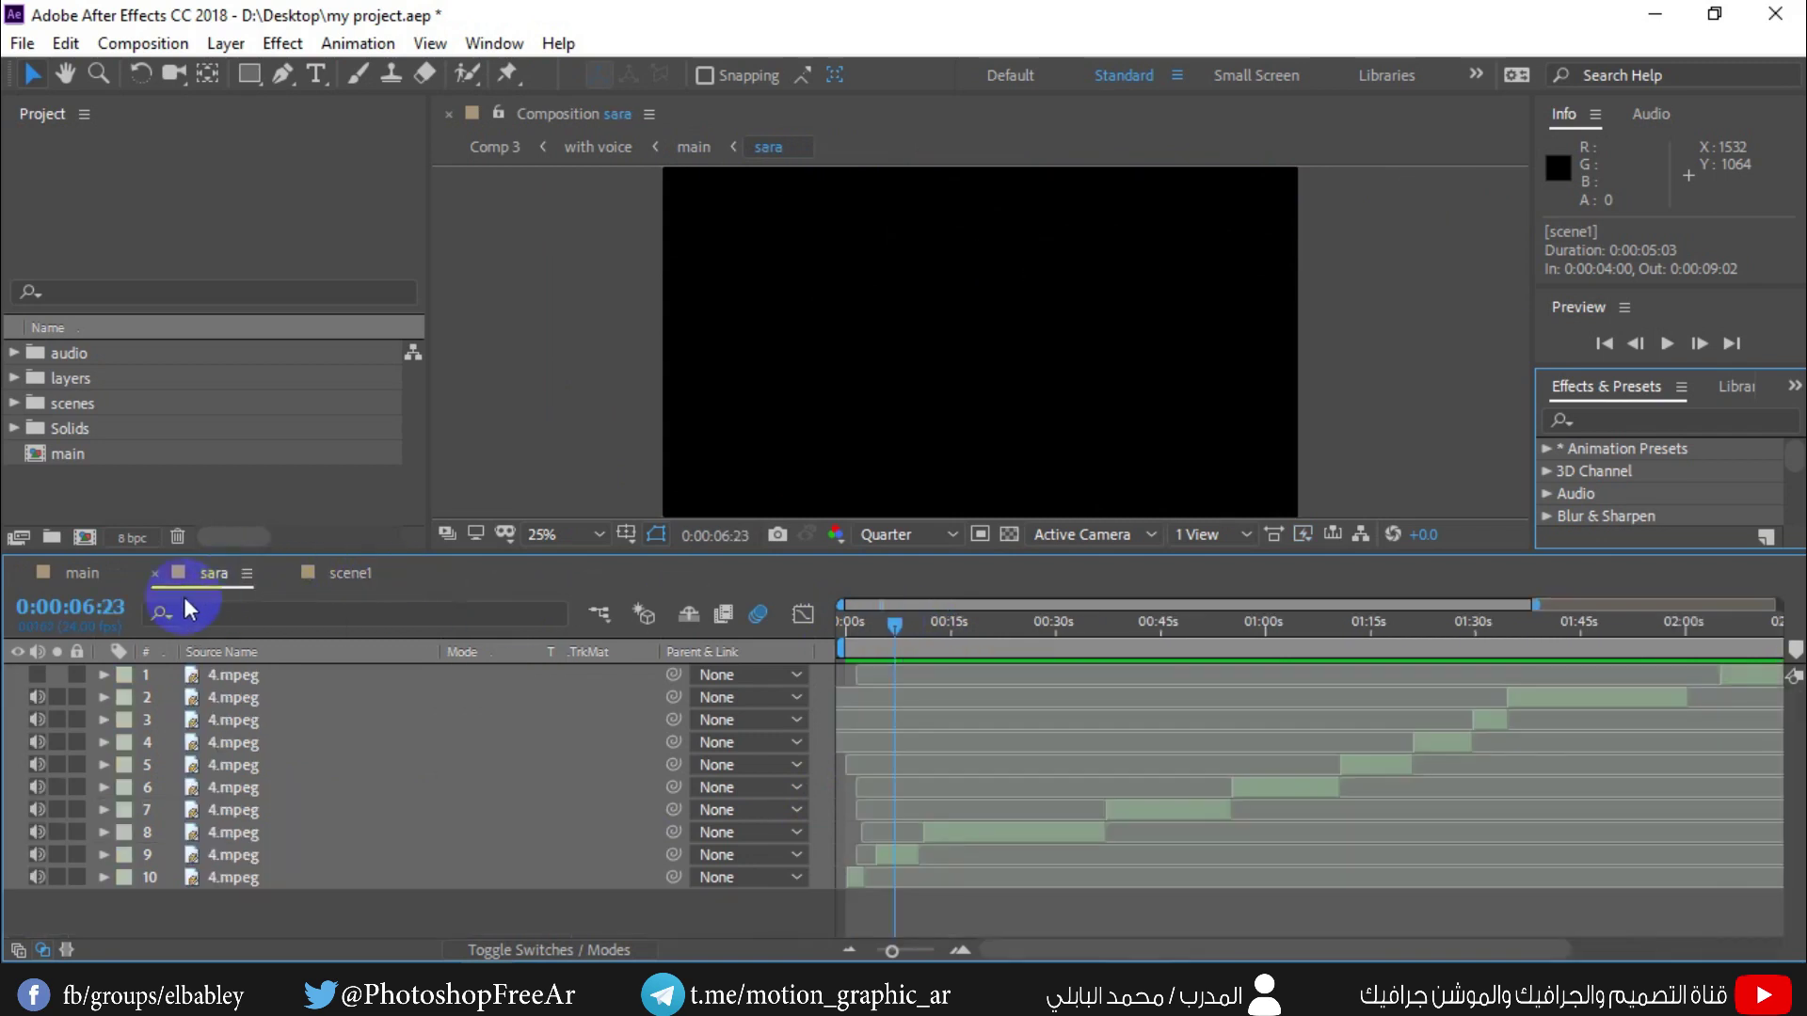
left_click(85, 574)
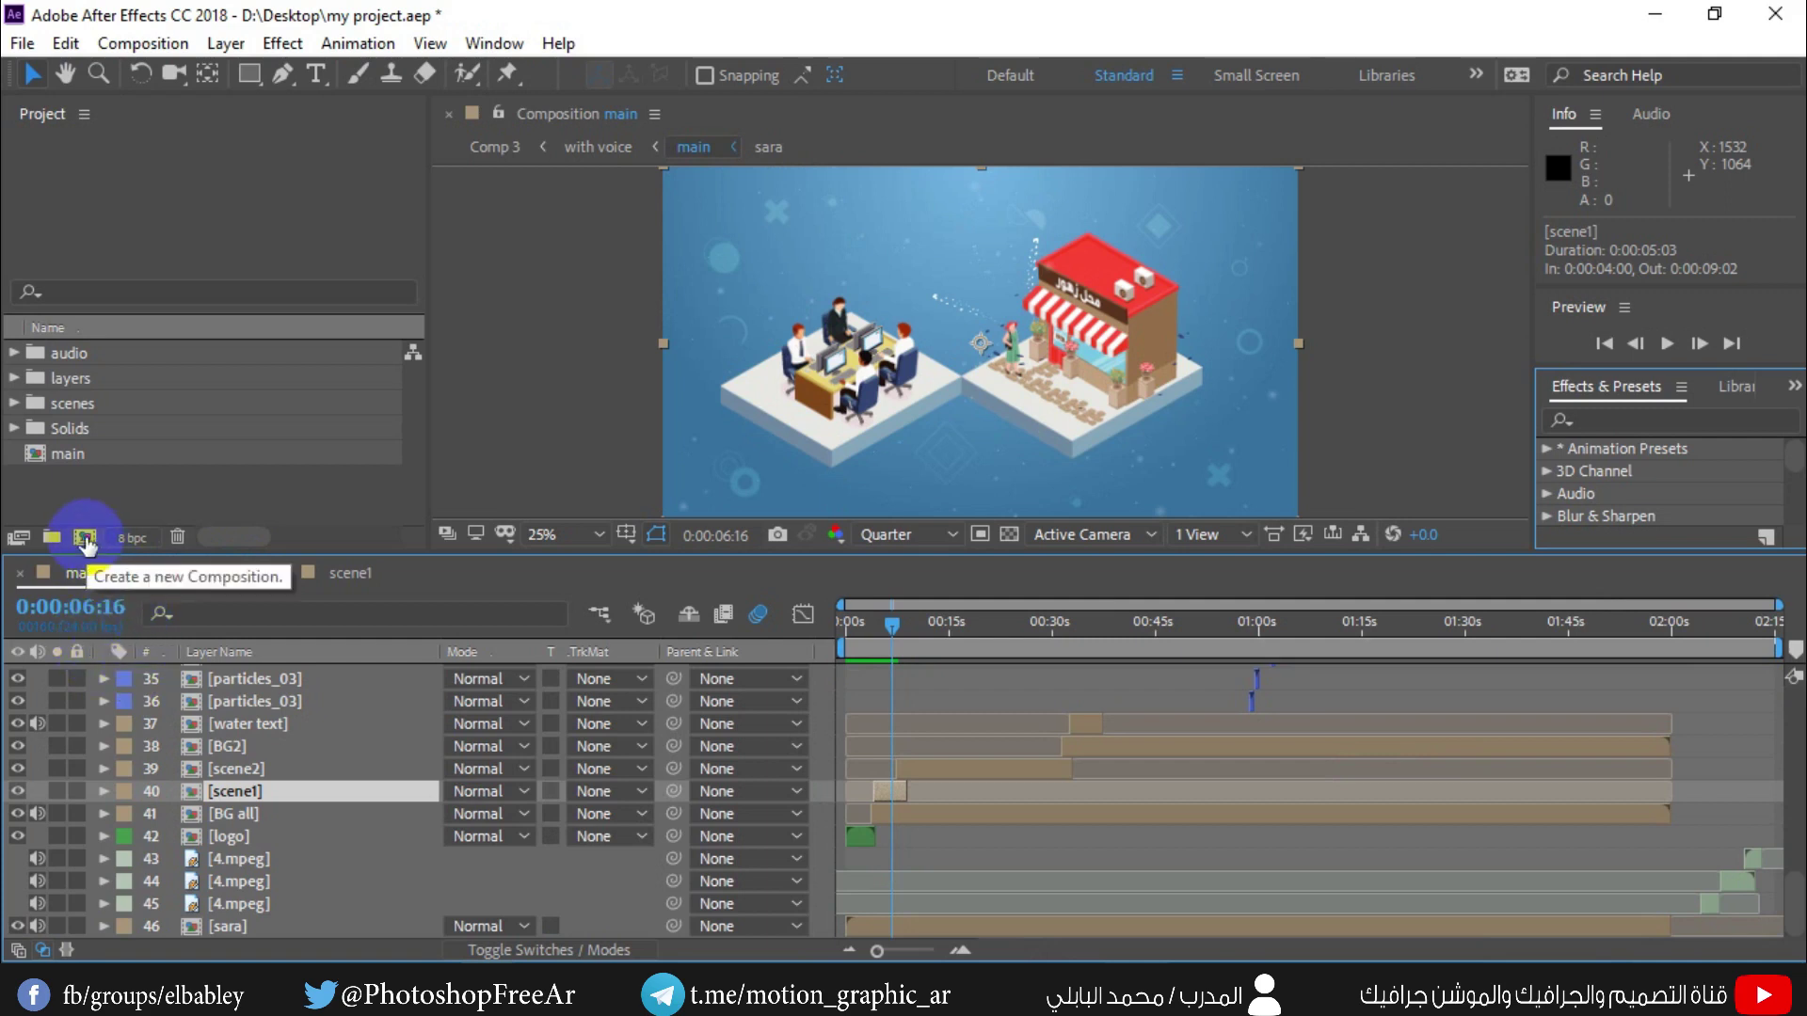
- Check main around 1:00 and 1:15, then nest it in a new composition main 2
left_click(62, 454)
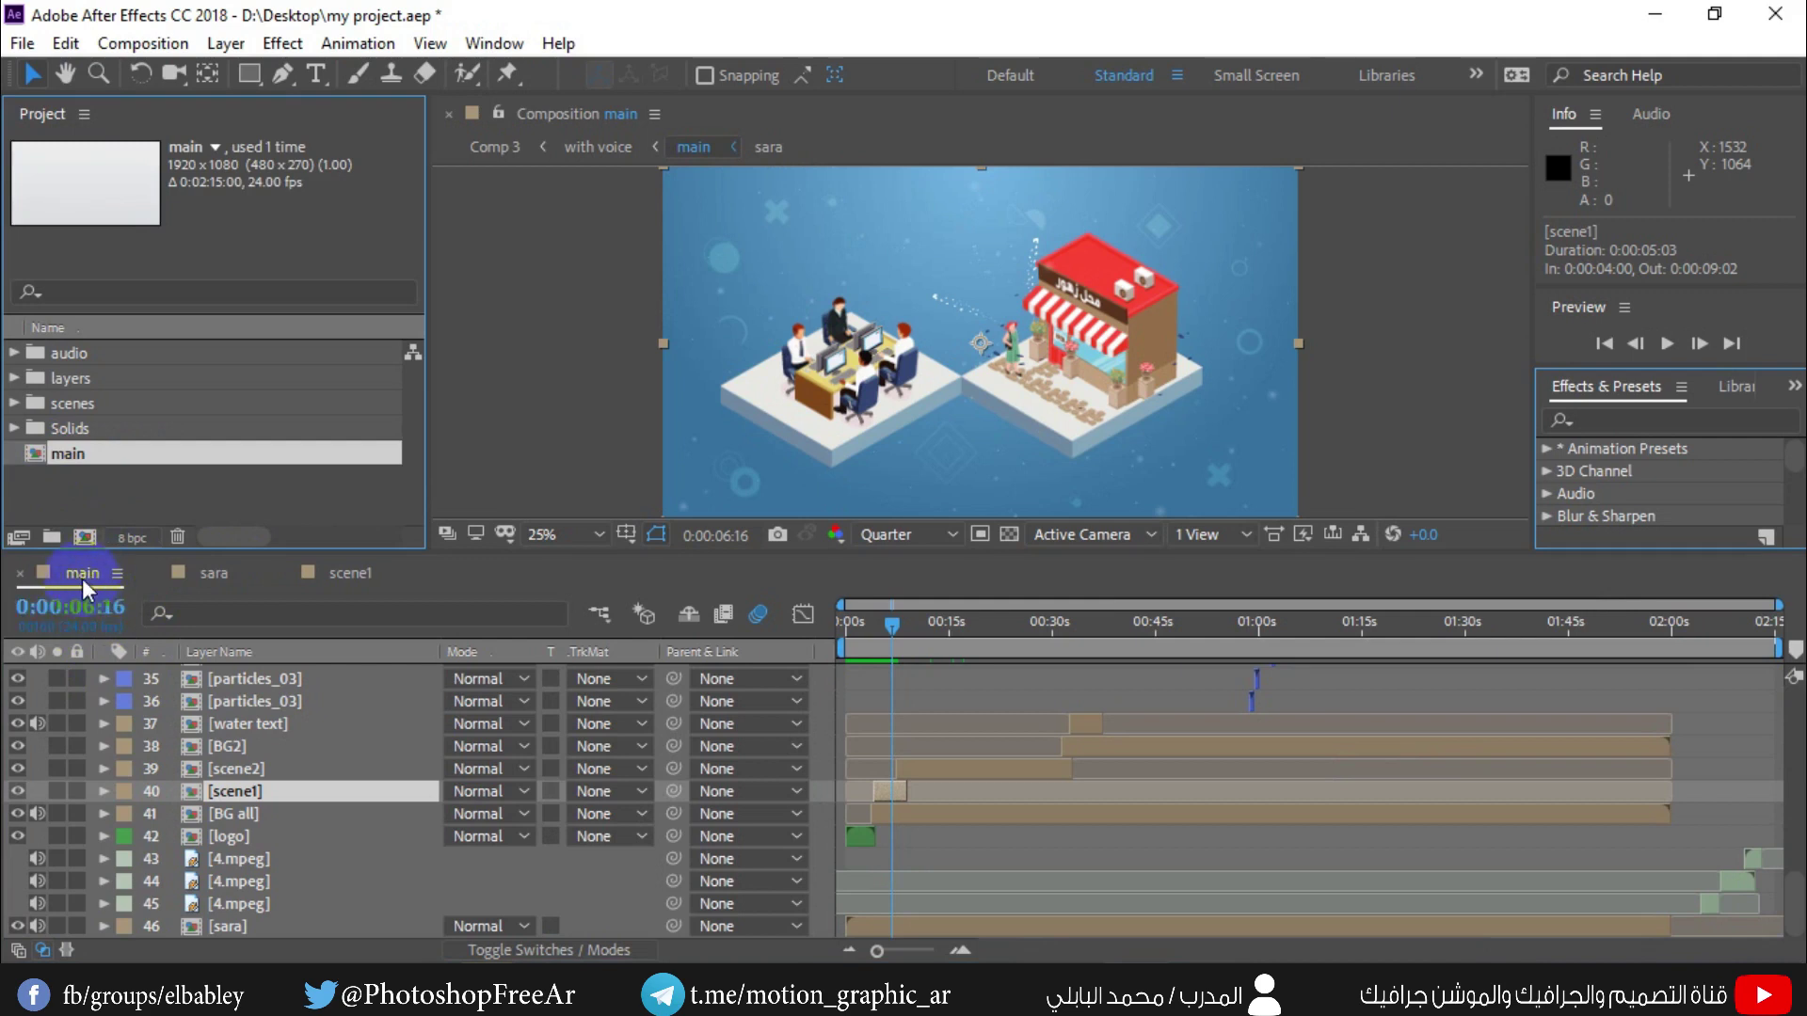
left_click(1255, 633)
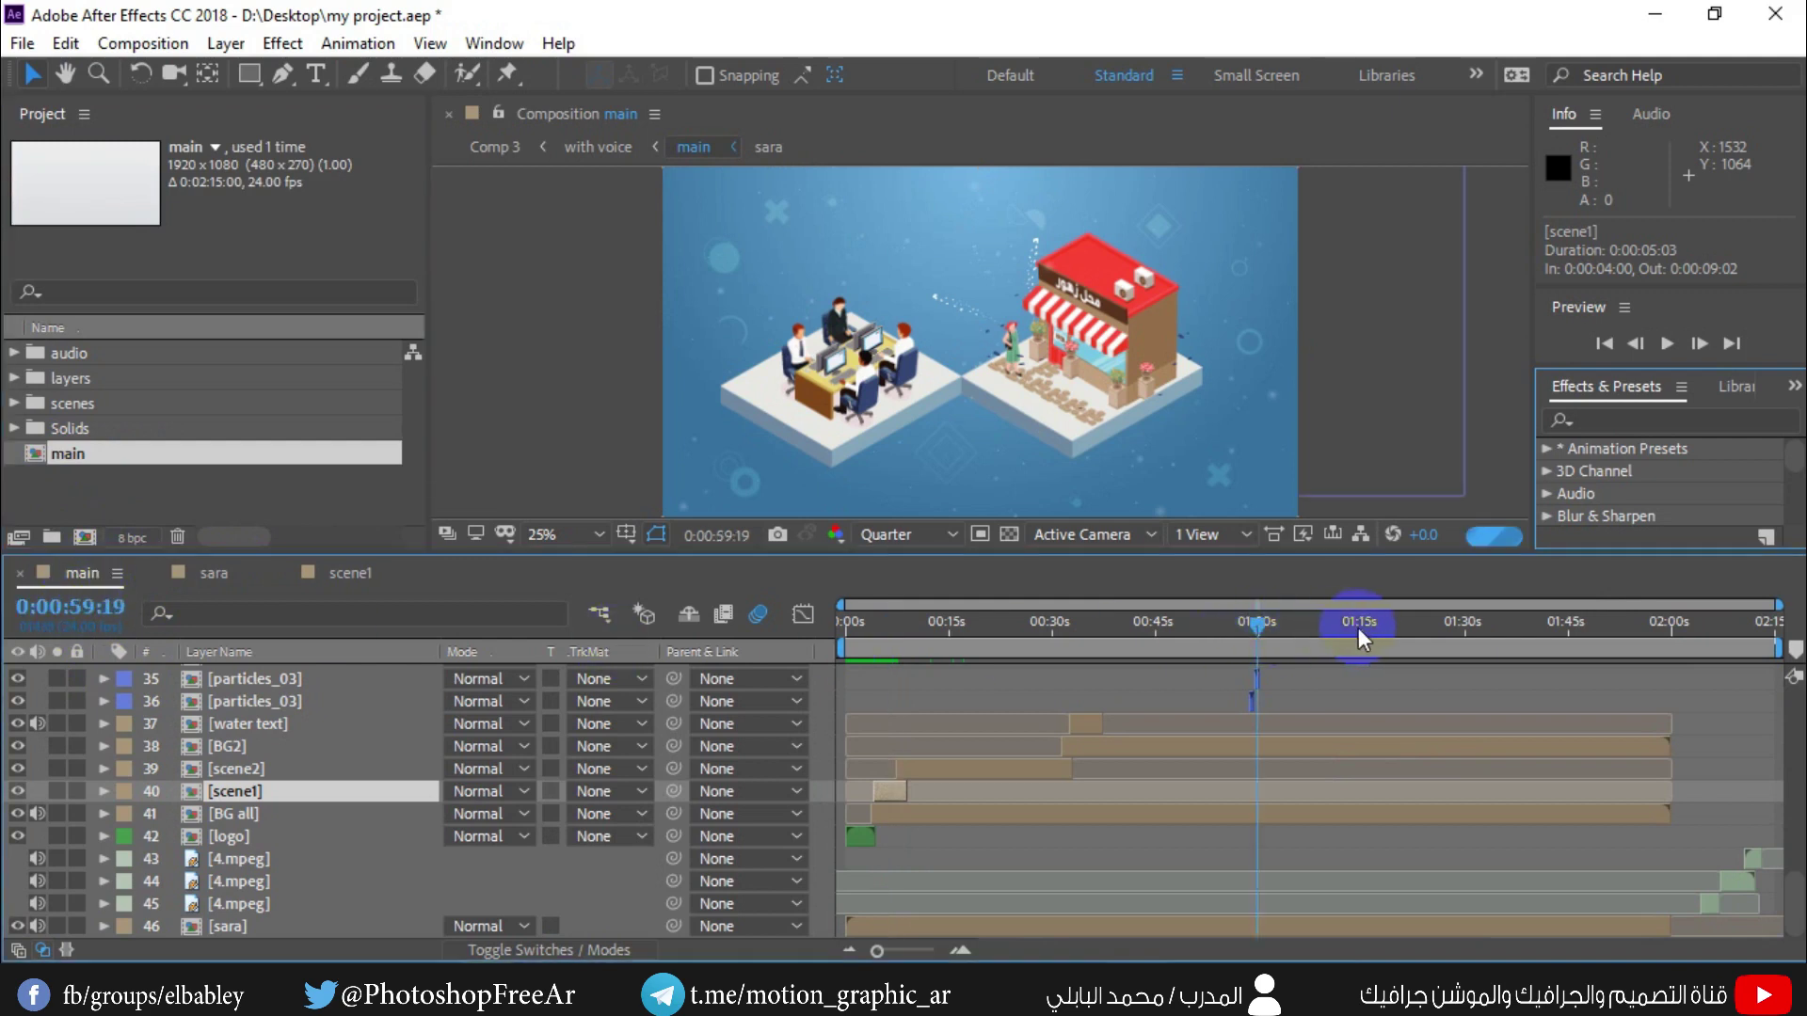
left_click(1358, 628)
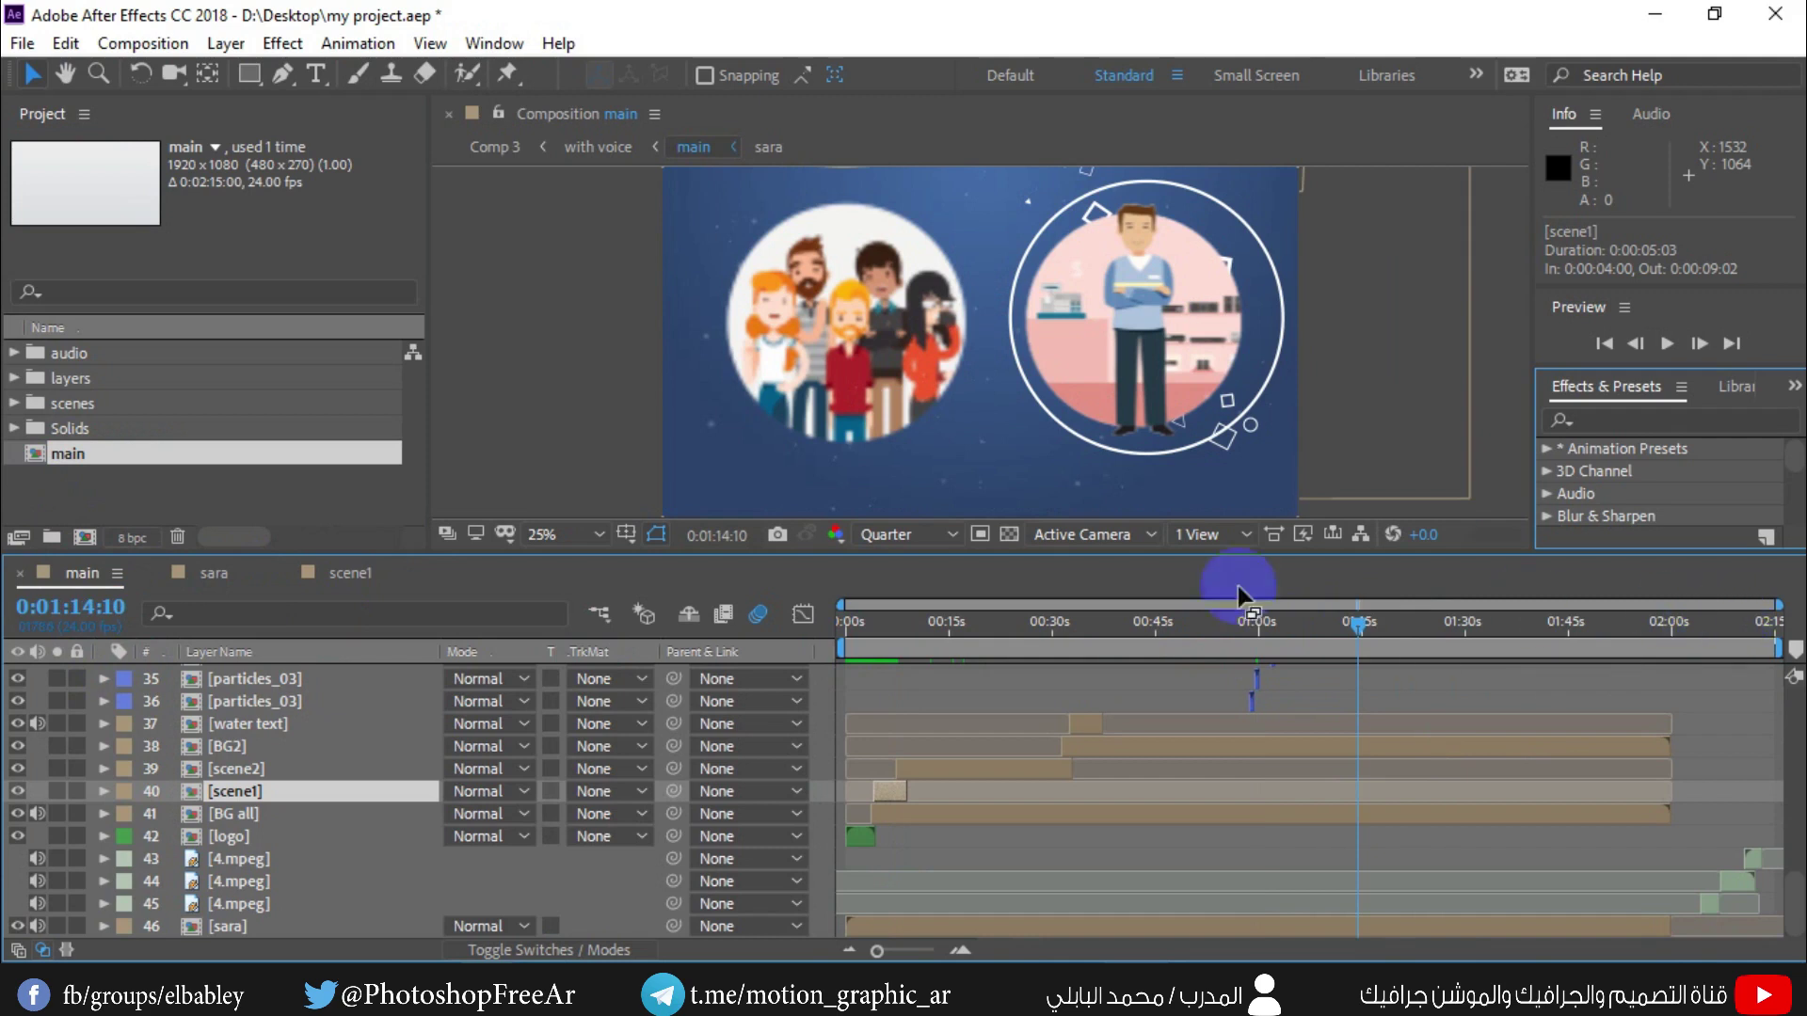
left_click_drag(45, 461, 76, 533)
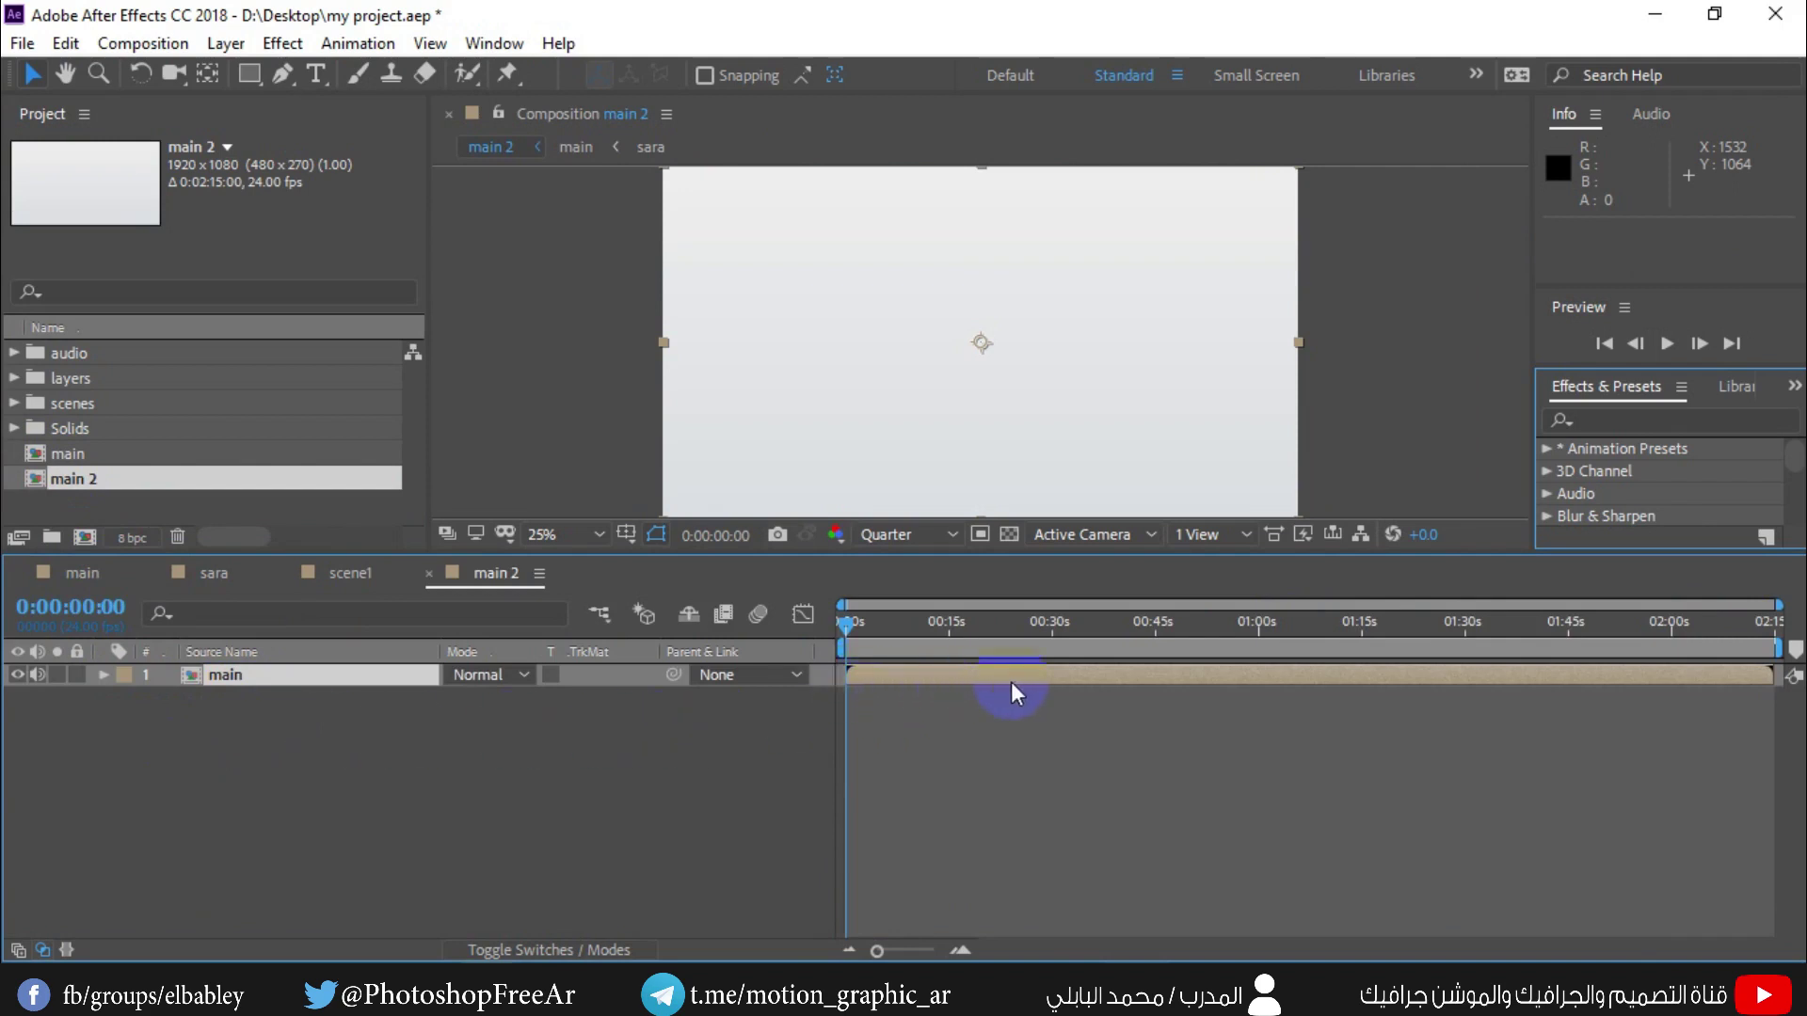
- Scrub main 2 to 40 seconds and its end, then preview the opening logo from the start
left_click_drag(1006, 634, 1208, 644)
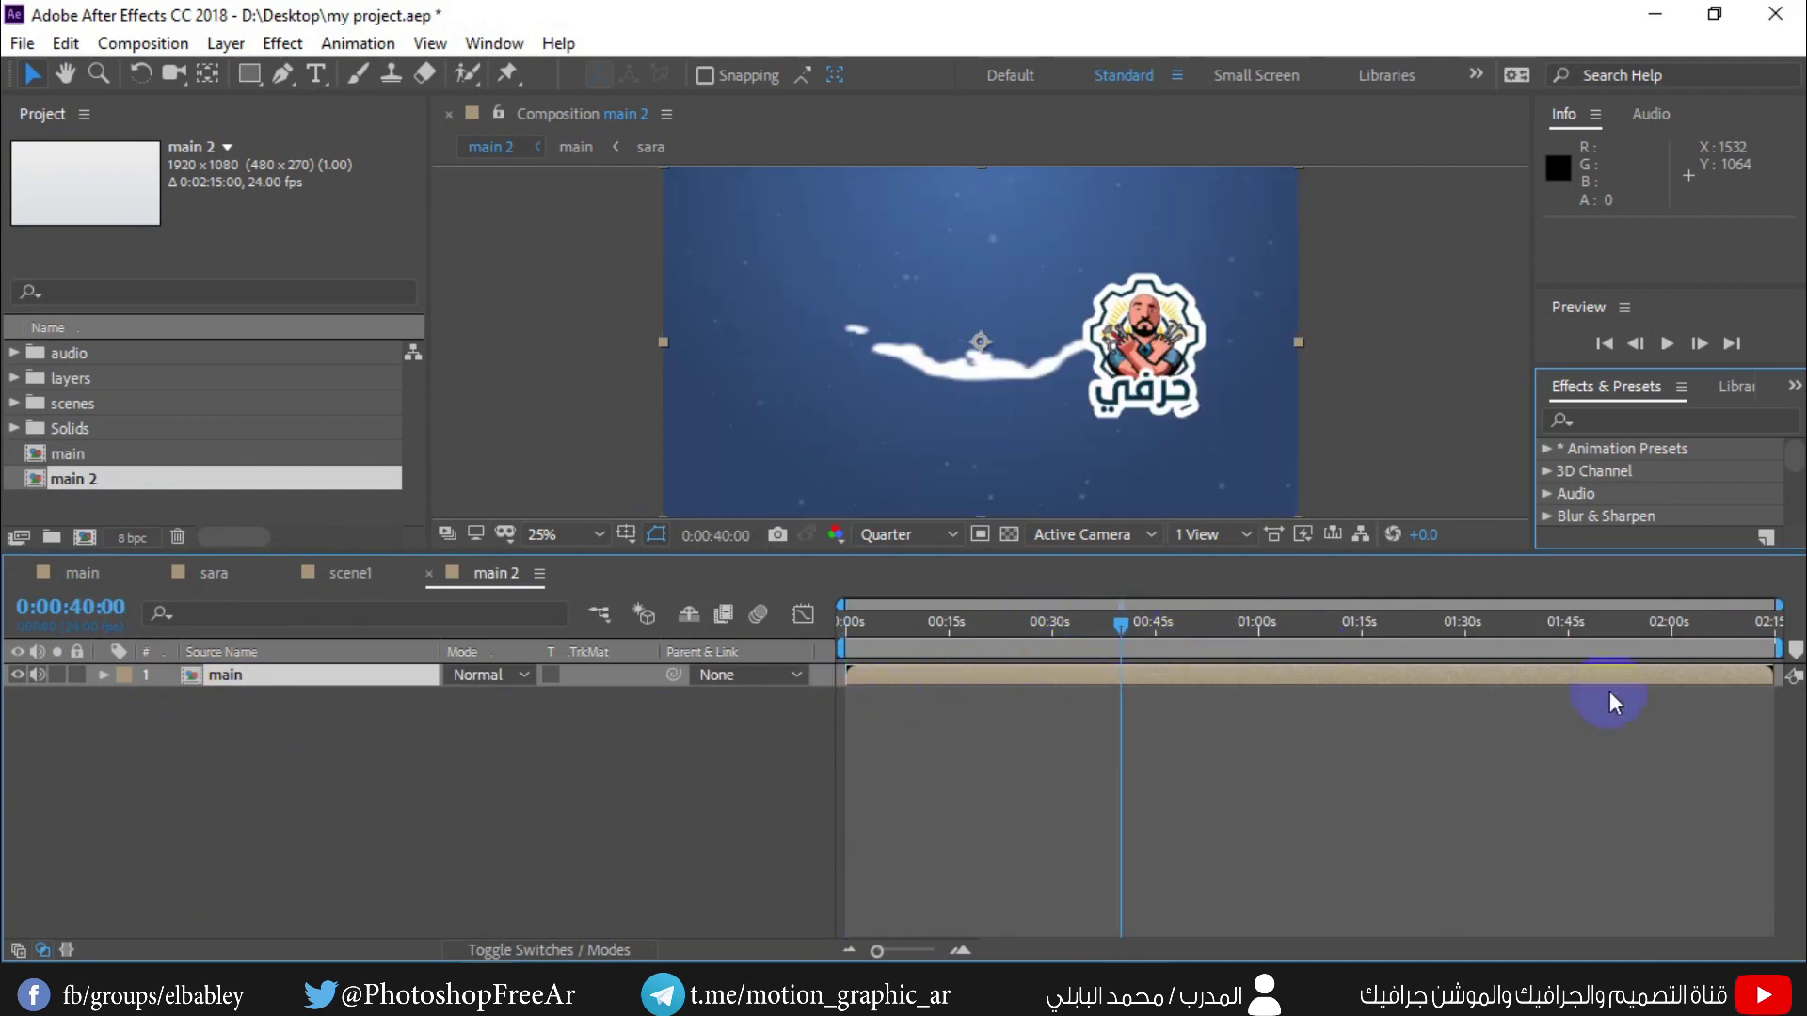
left_click(1769, 621)
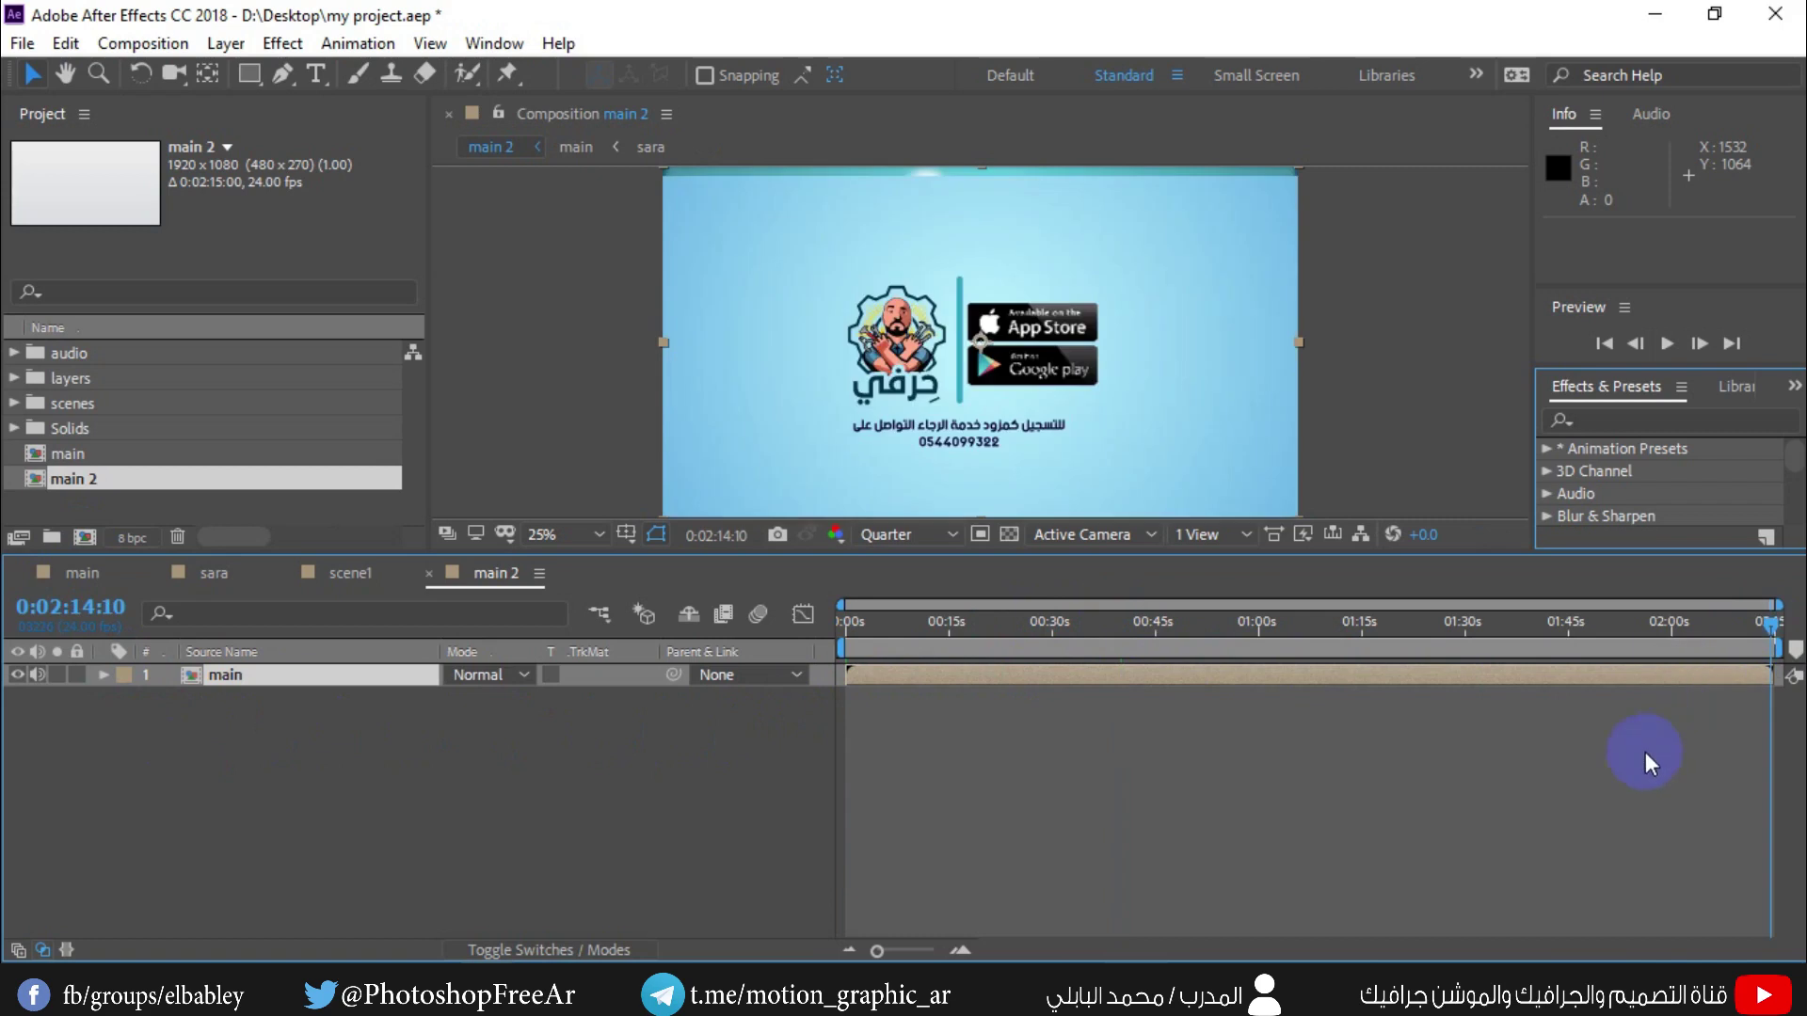
left_click(216, 677)
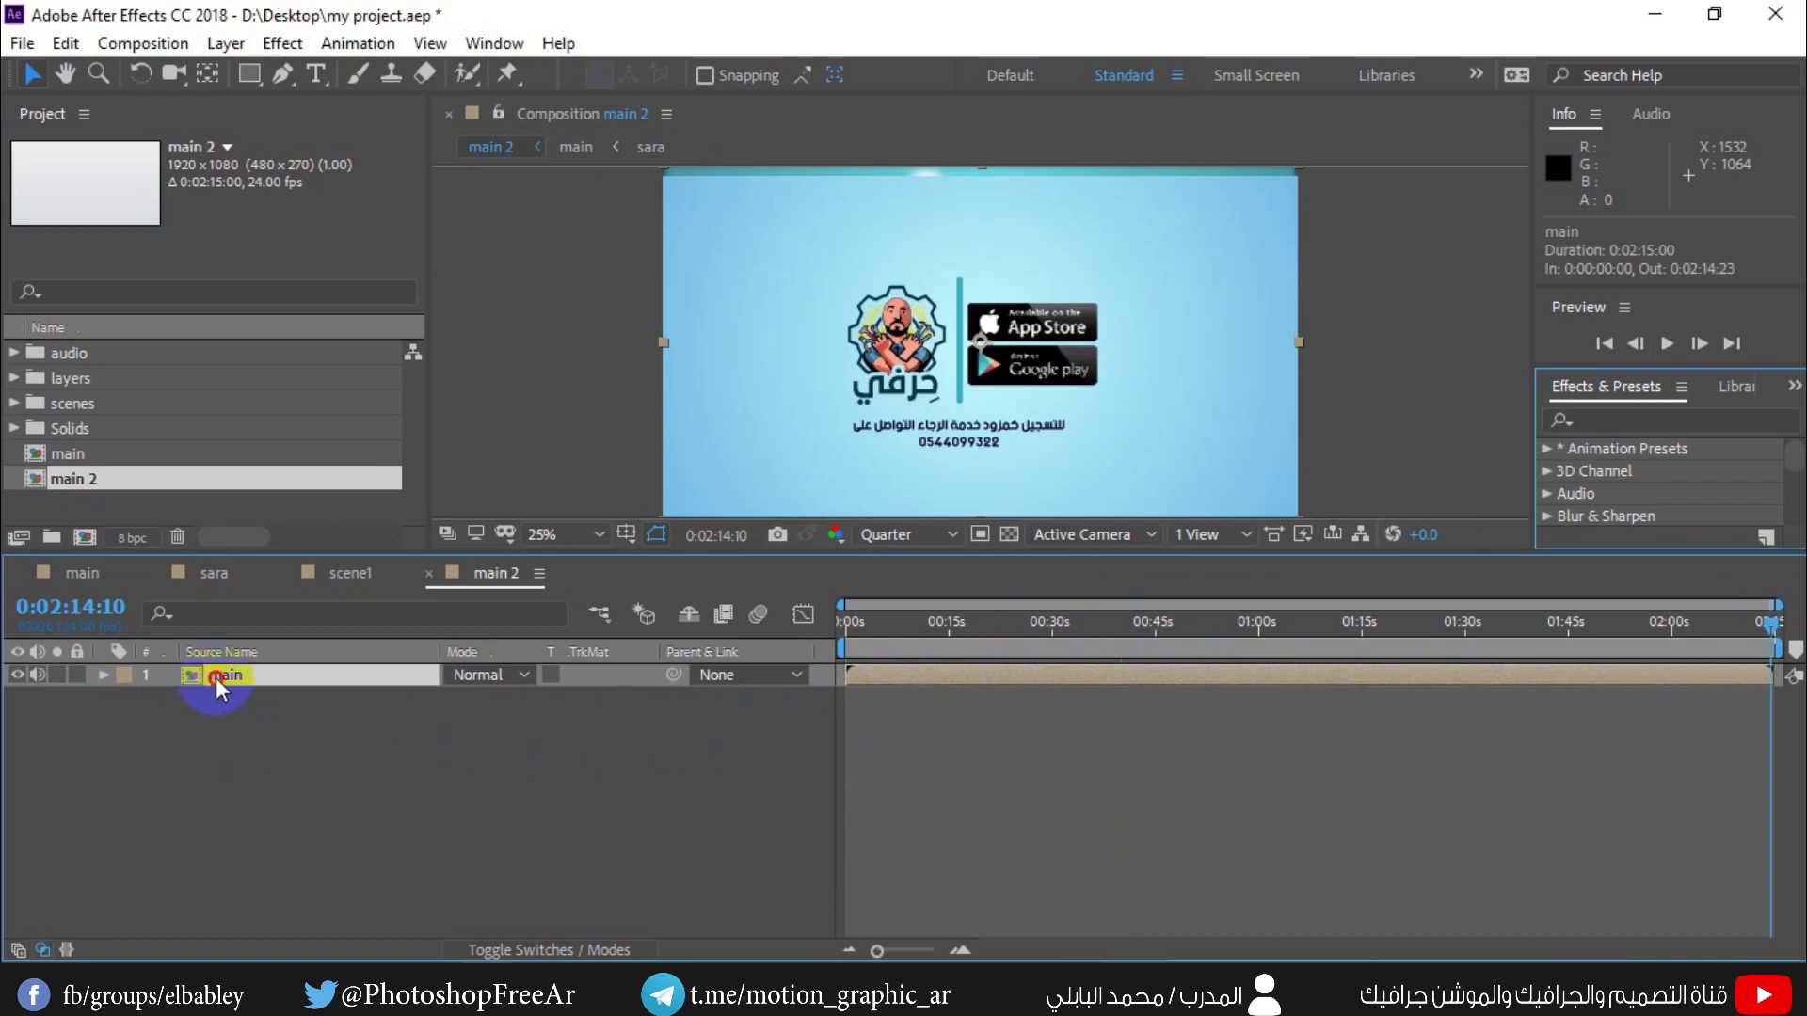
left_click(844, 623)
left_click(1667, 345)
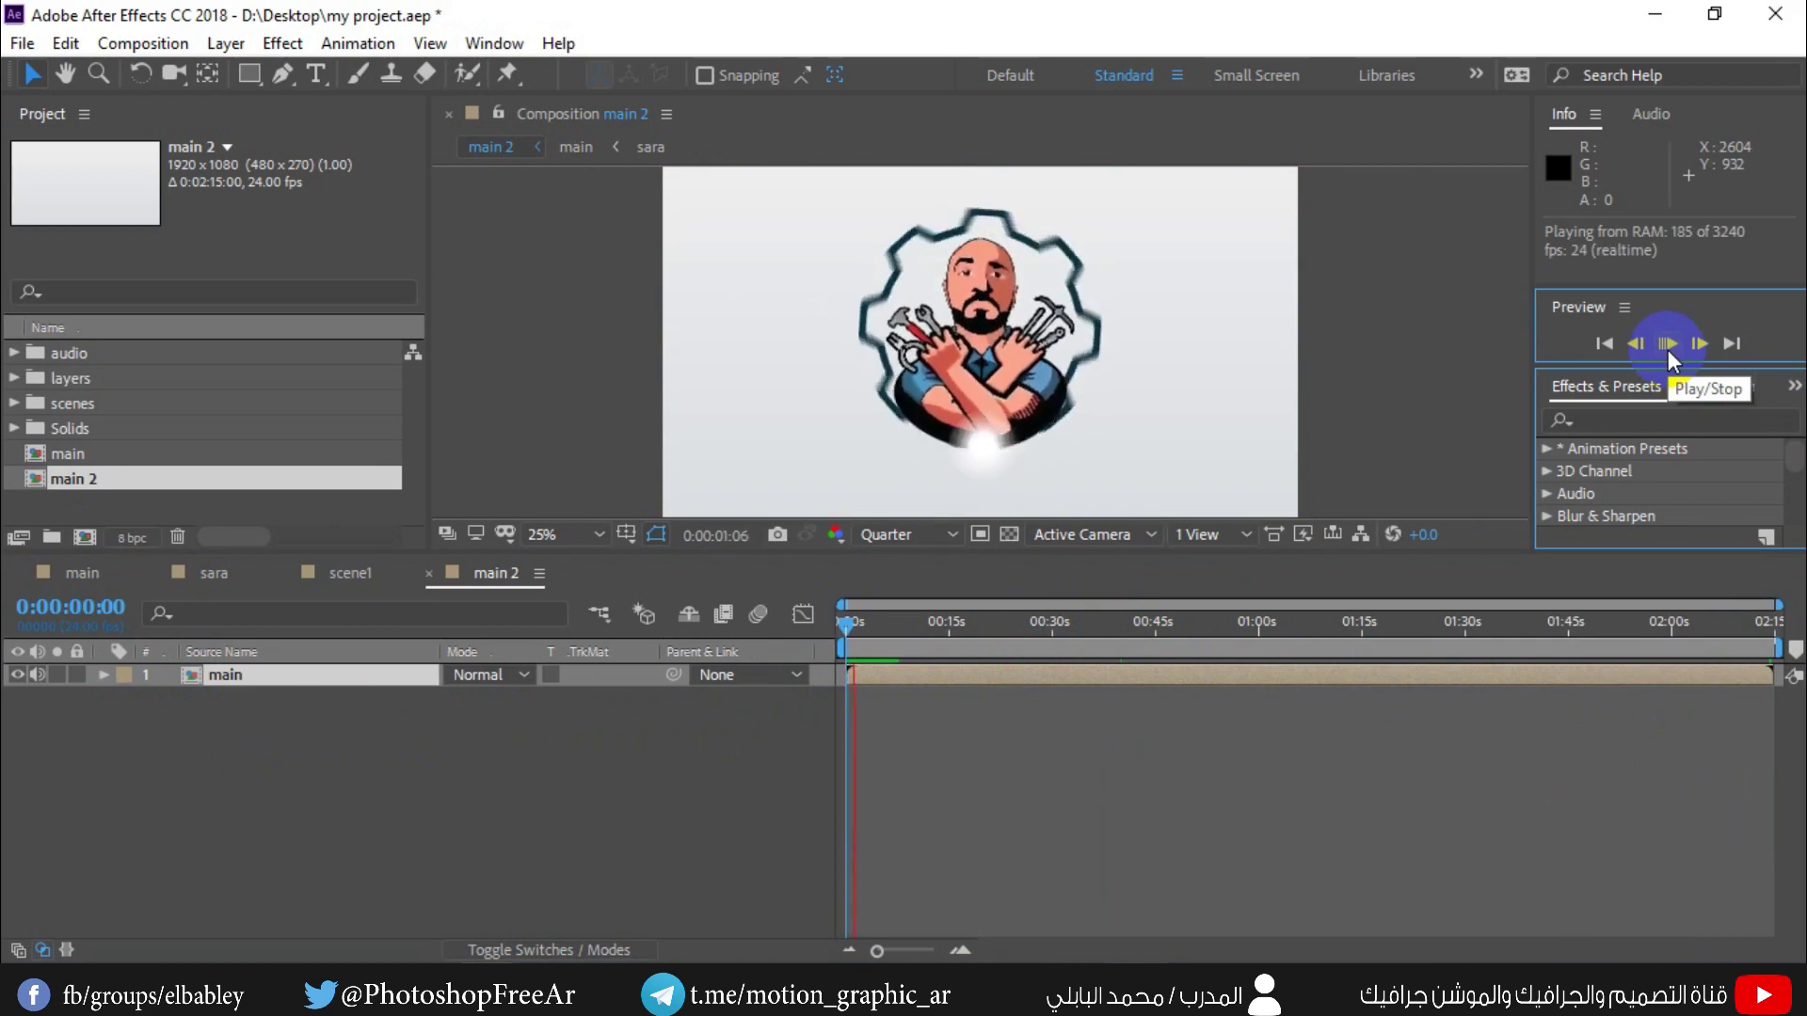
left_click(1667, 345)
left_click(1668, 345)
left_click(1019, 693)
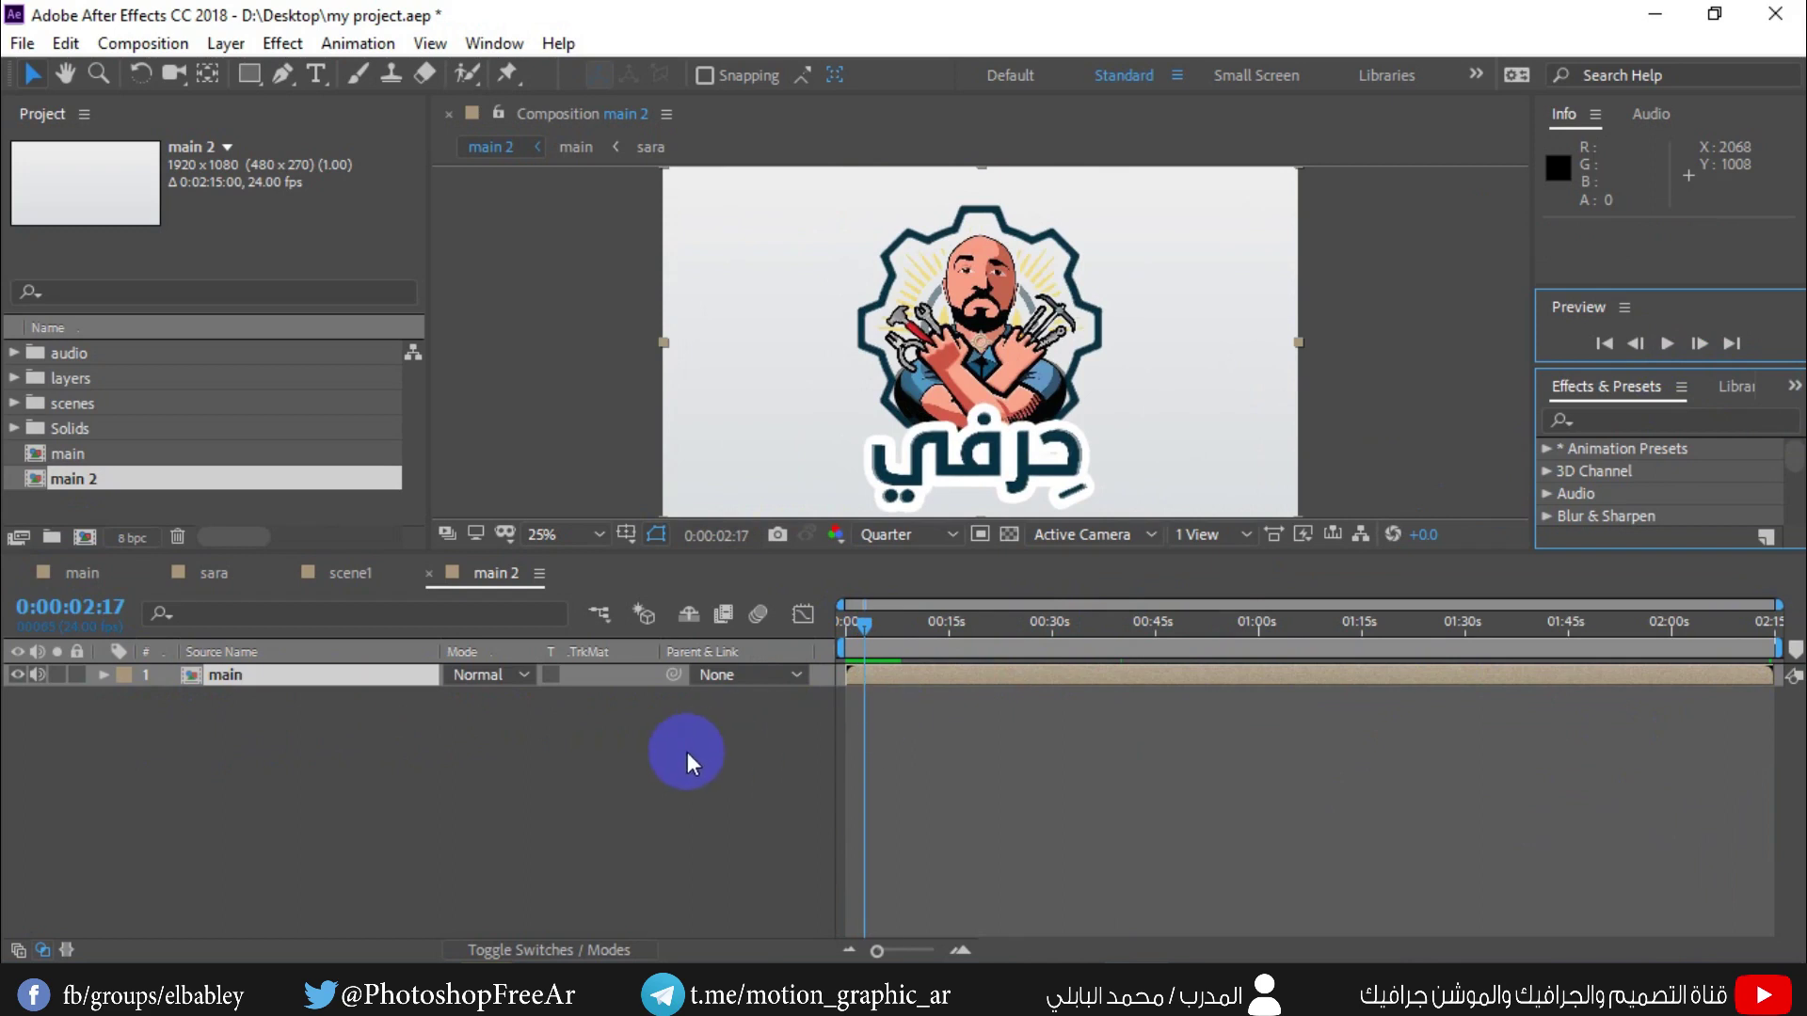
key("Home")
- Browse from un packeg into the App FX Sound Effects Library (mp3) folder and back
mouse_move(1005, 995)
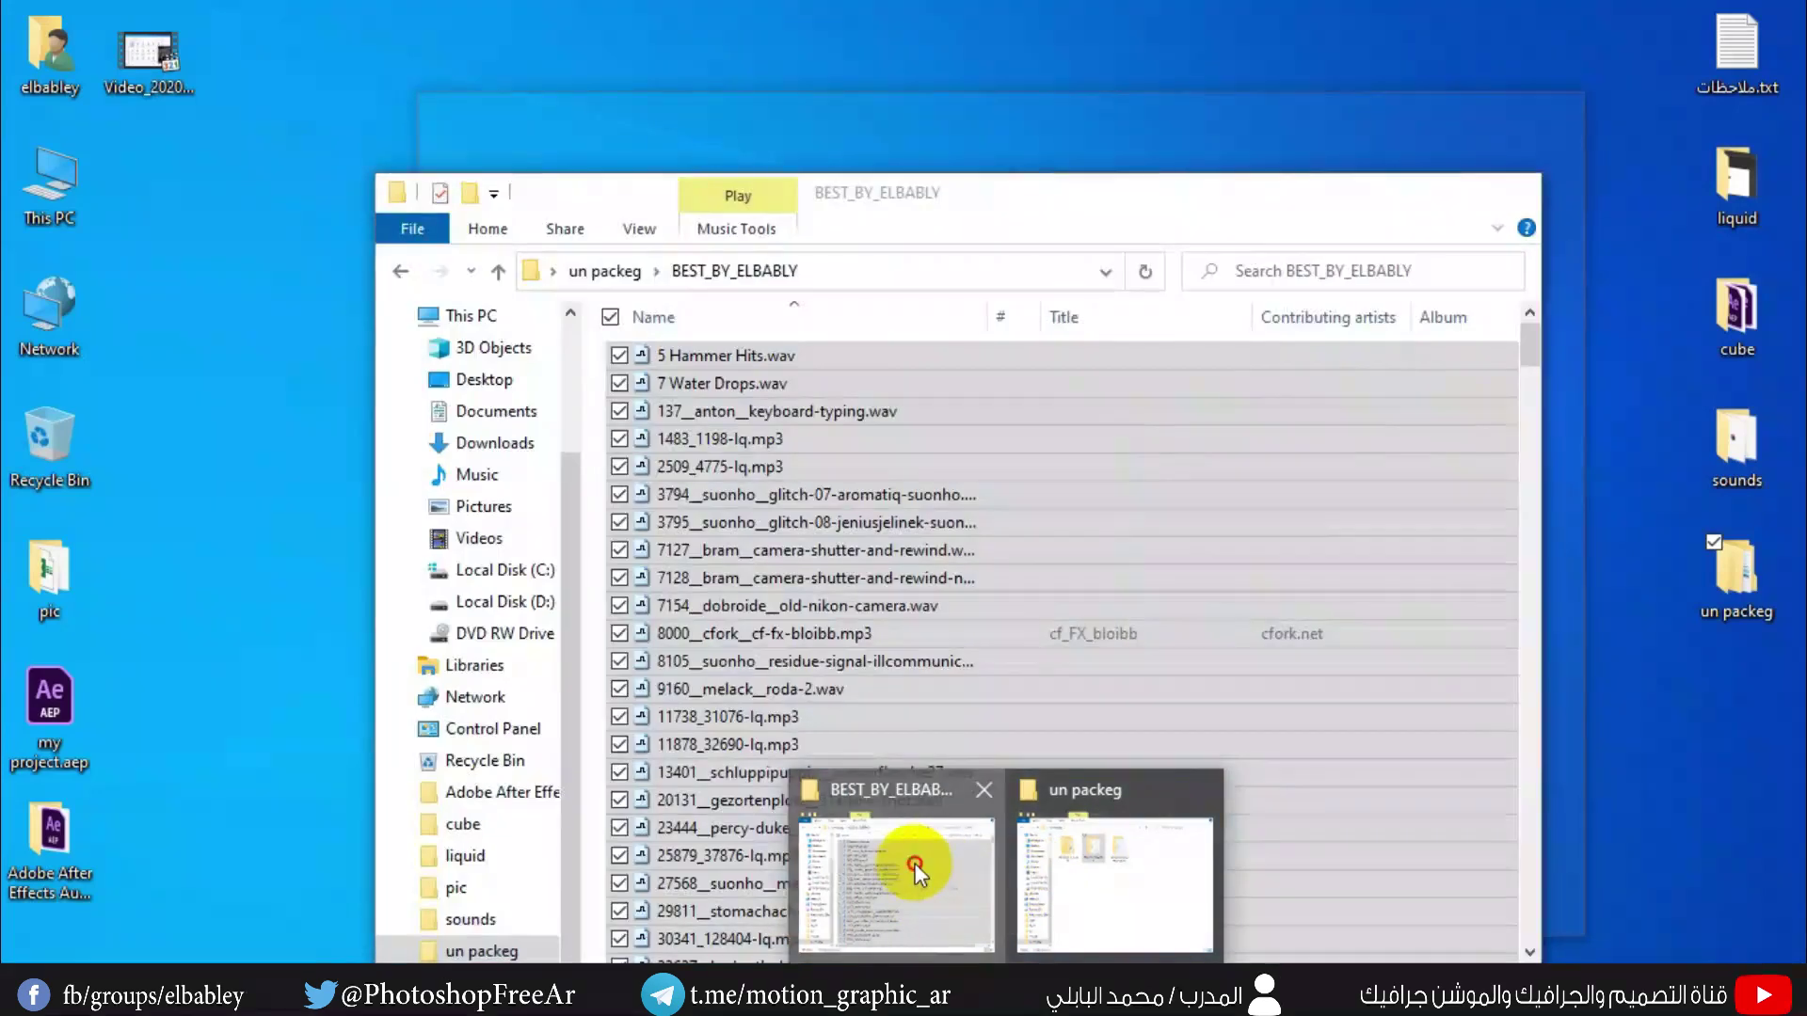
left_click(914, 862)
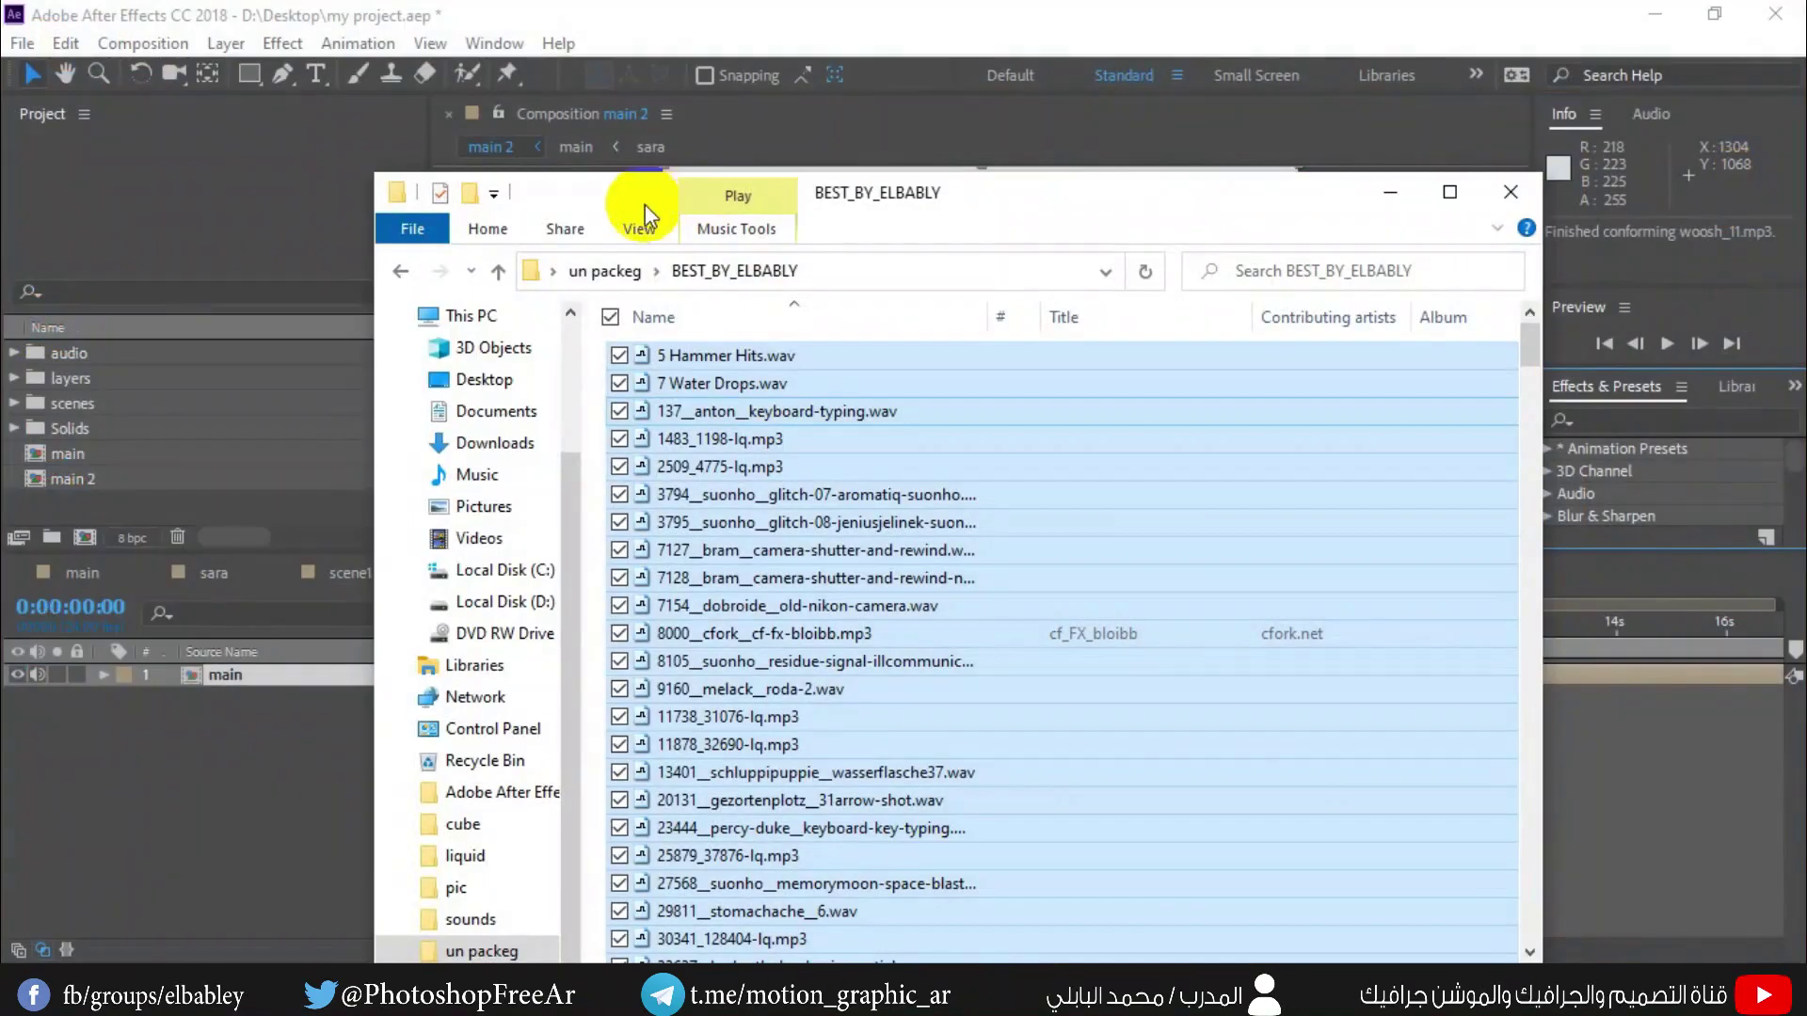
left_click(604, 271)
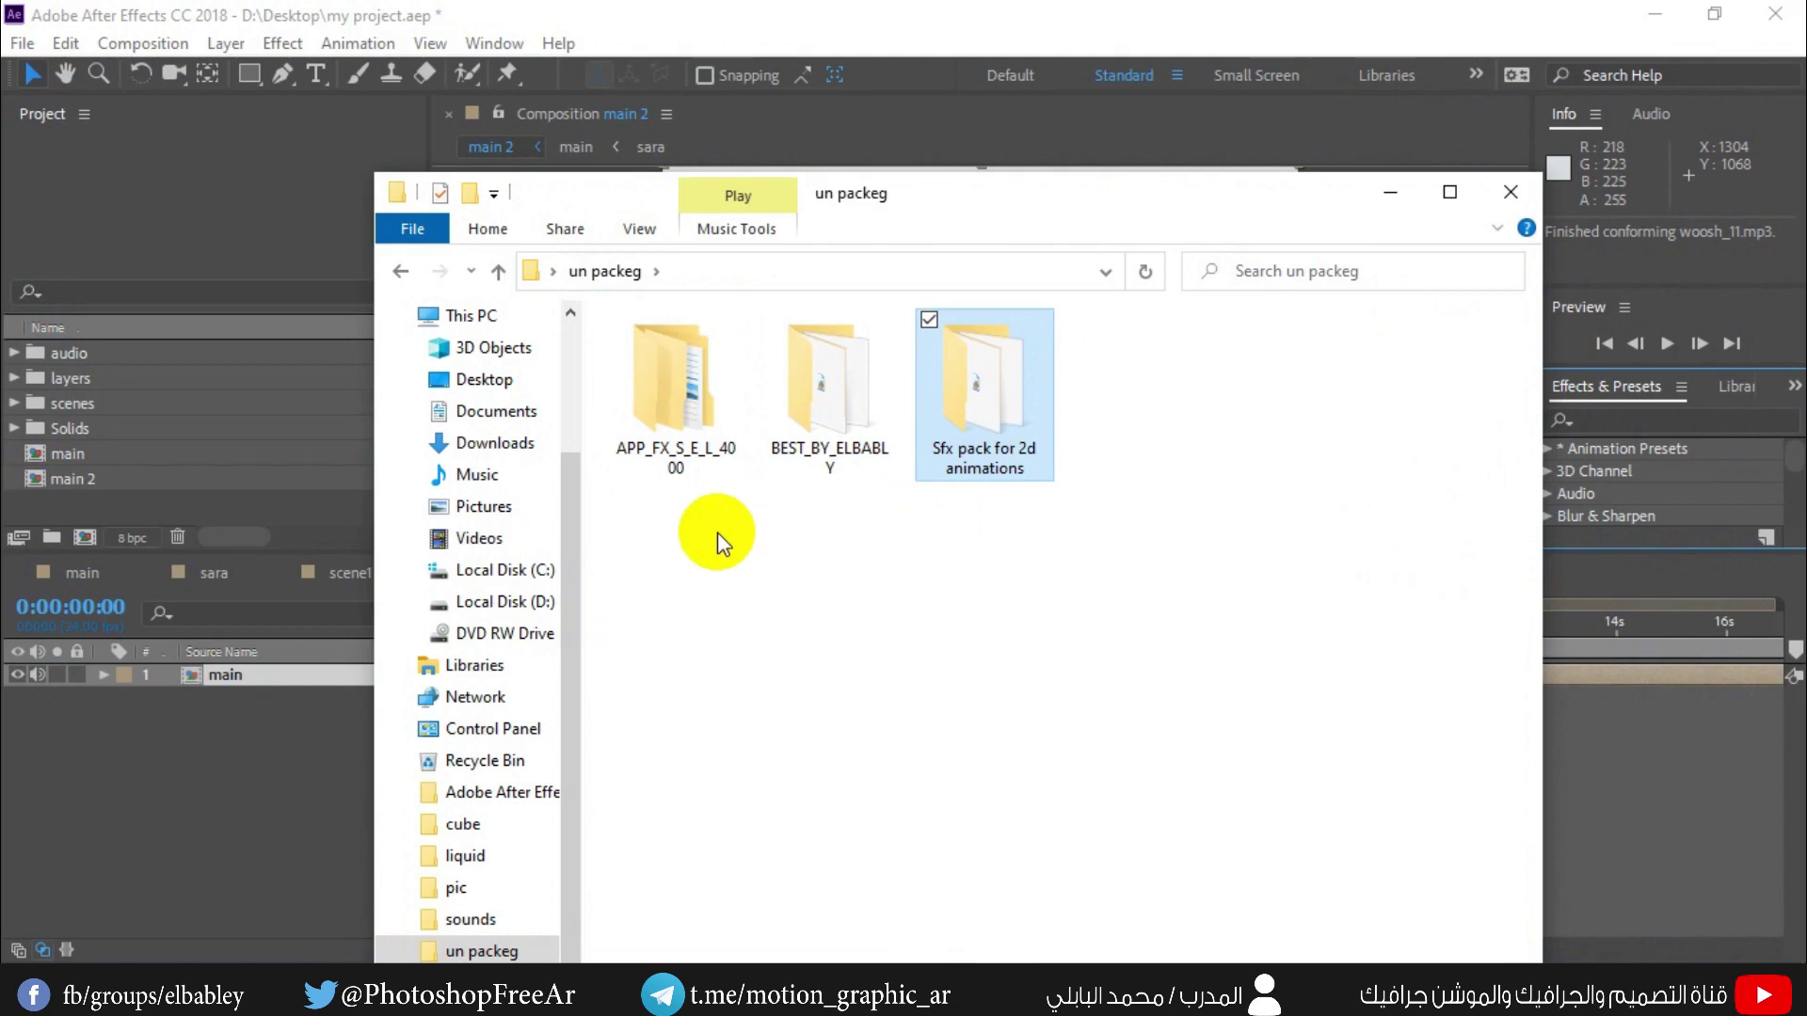
double_click(677, 443)
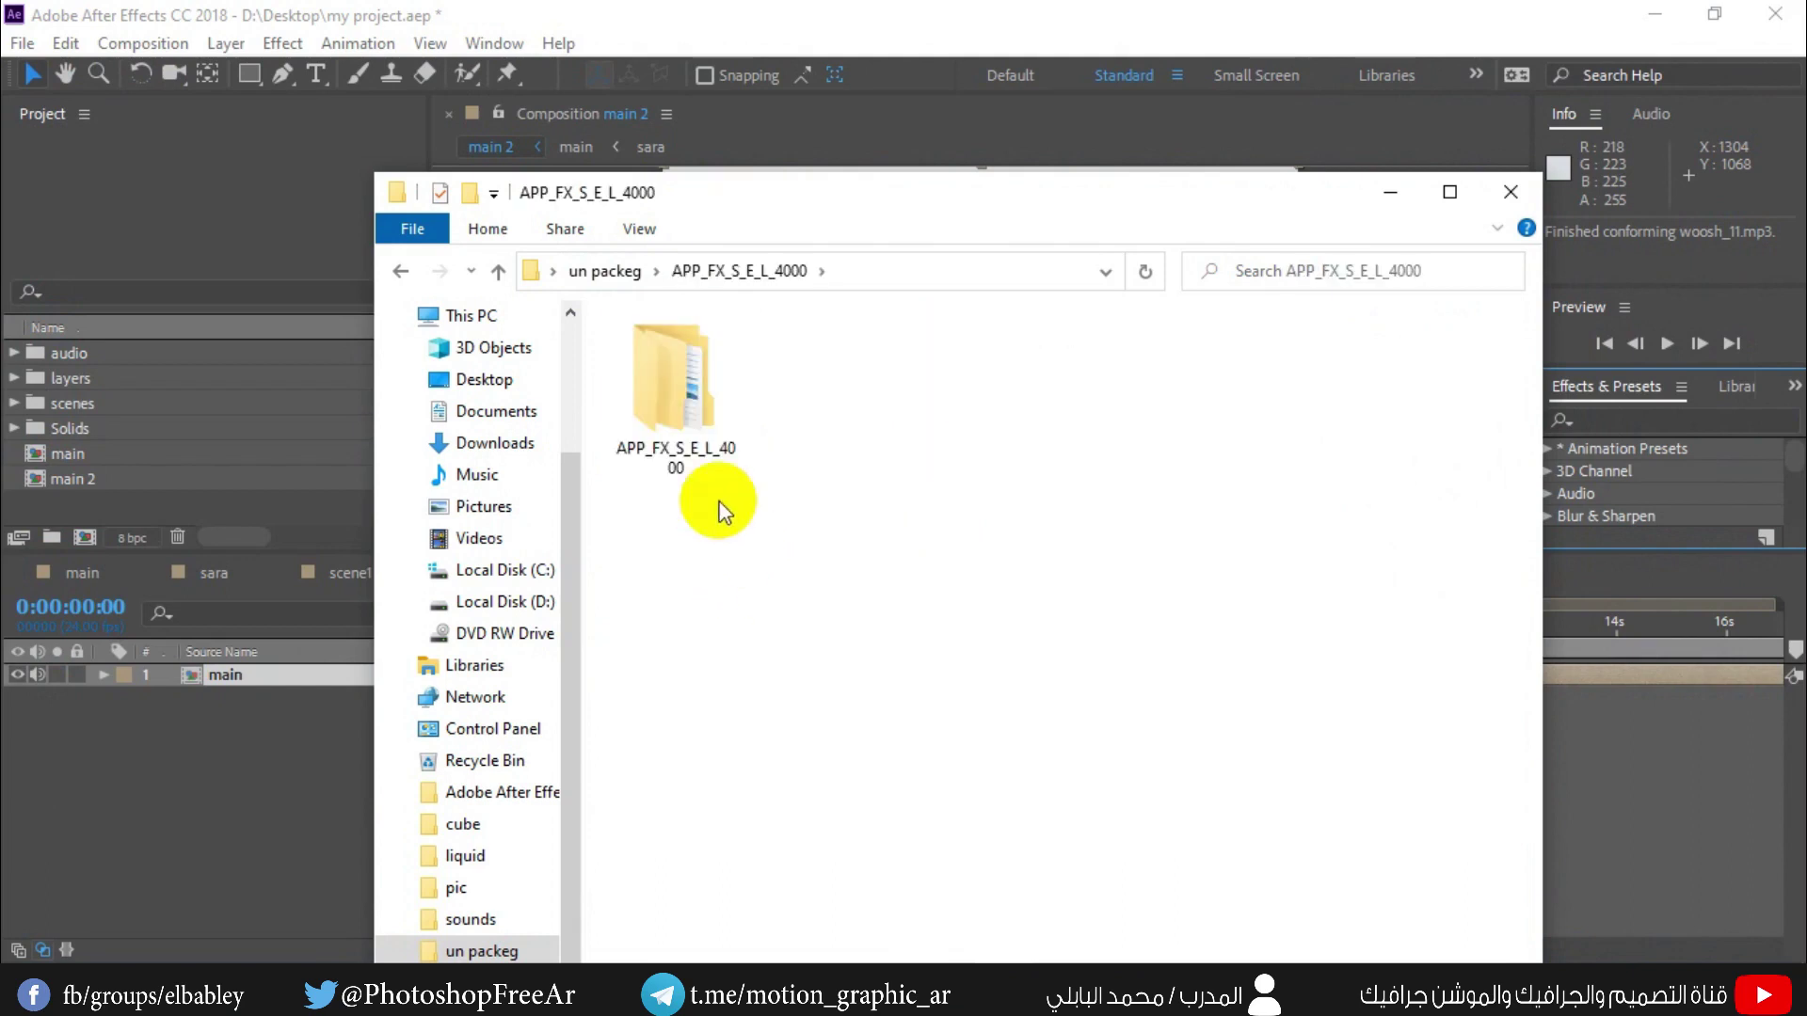
double_click(691, 429)
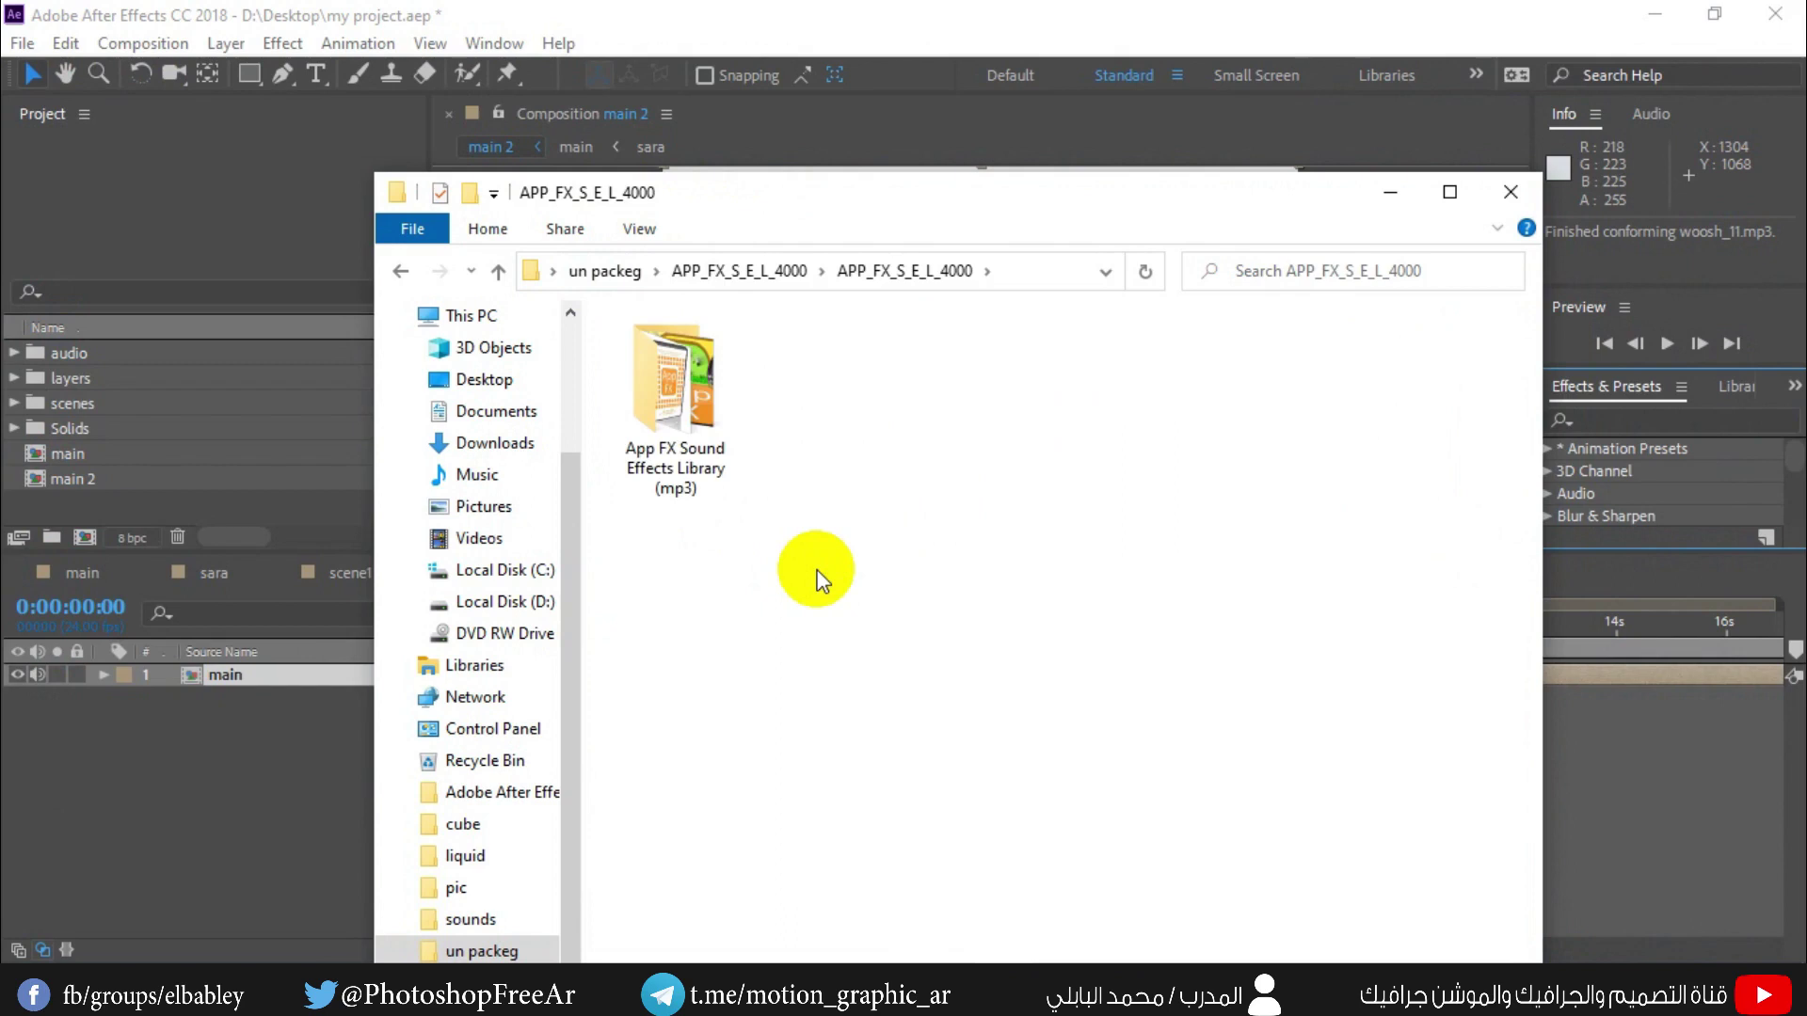
double_click(682, 395)
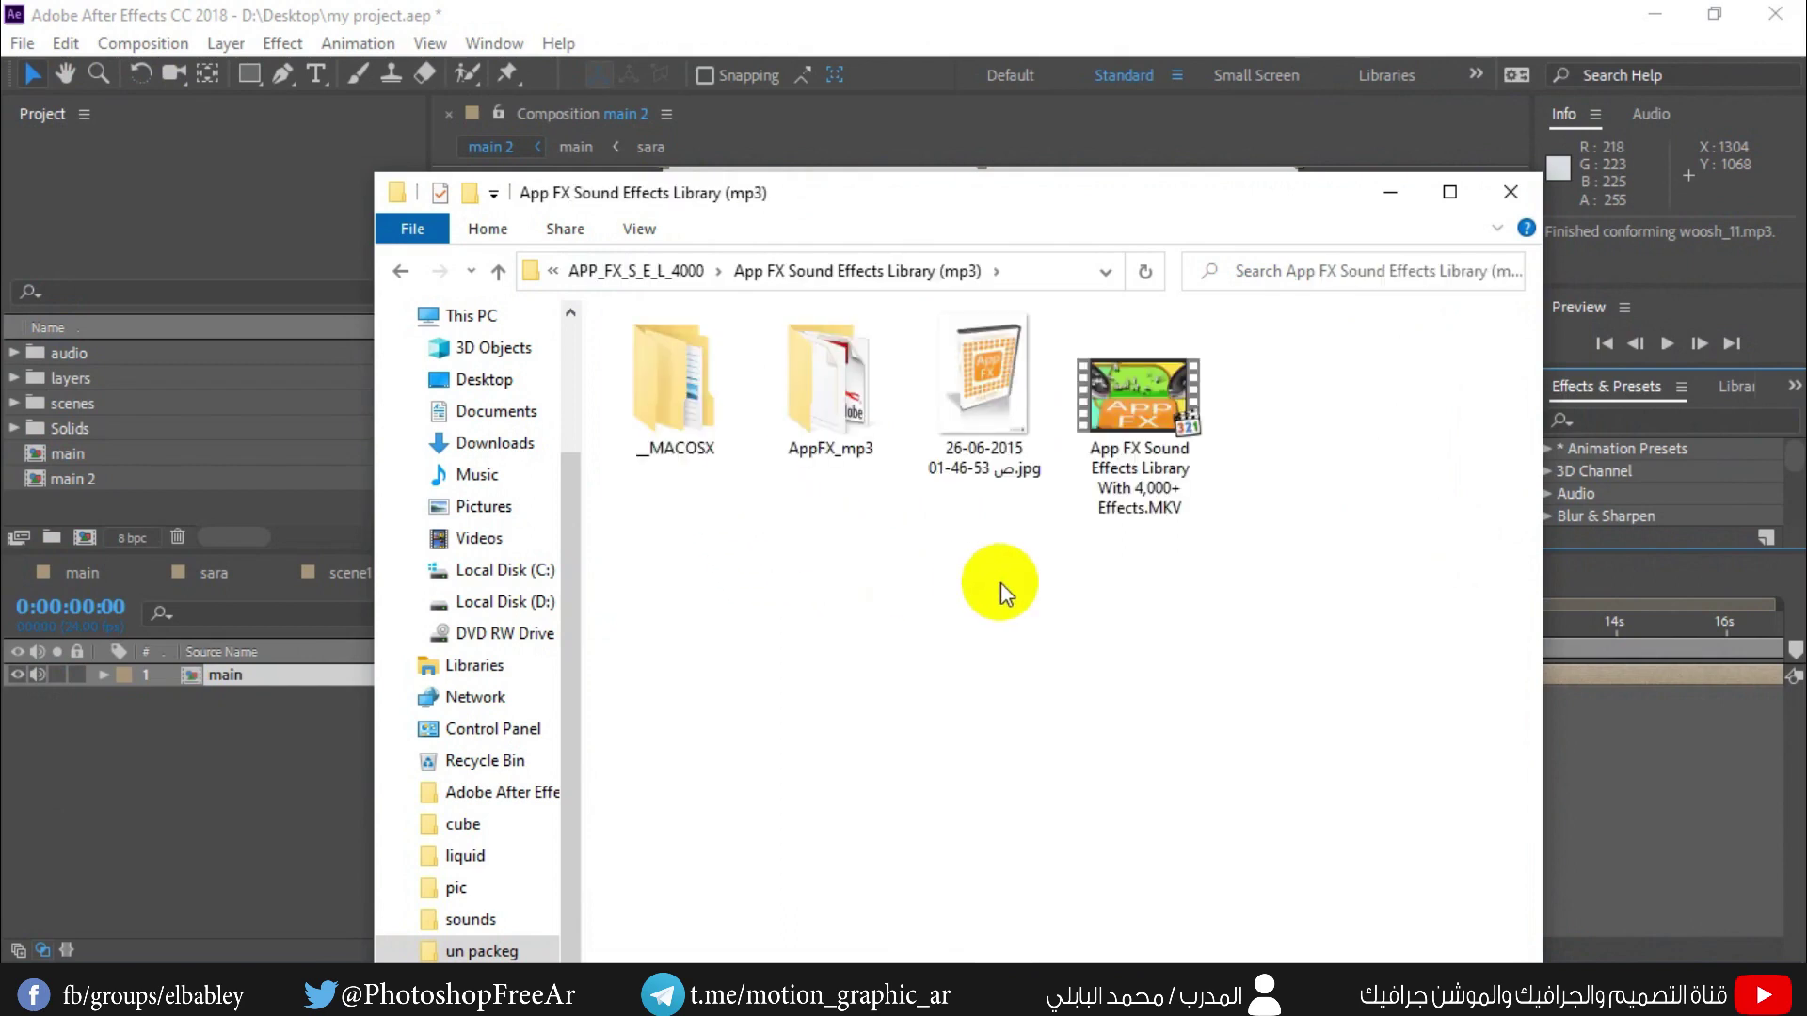
left_click(607, 271)
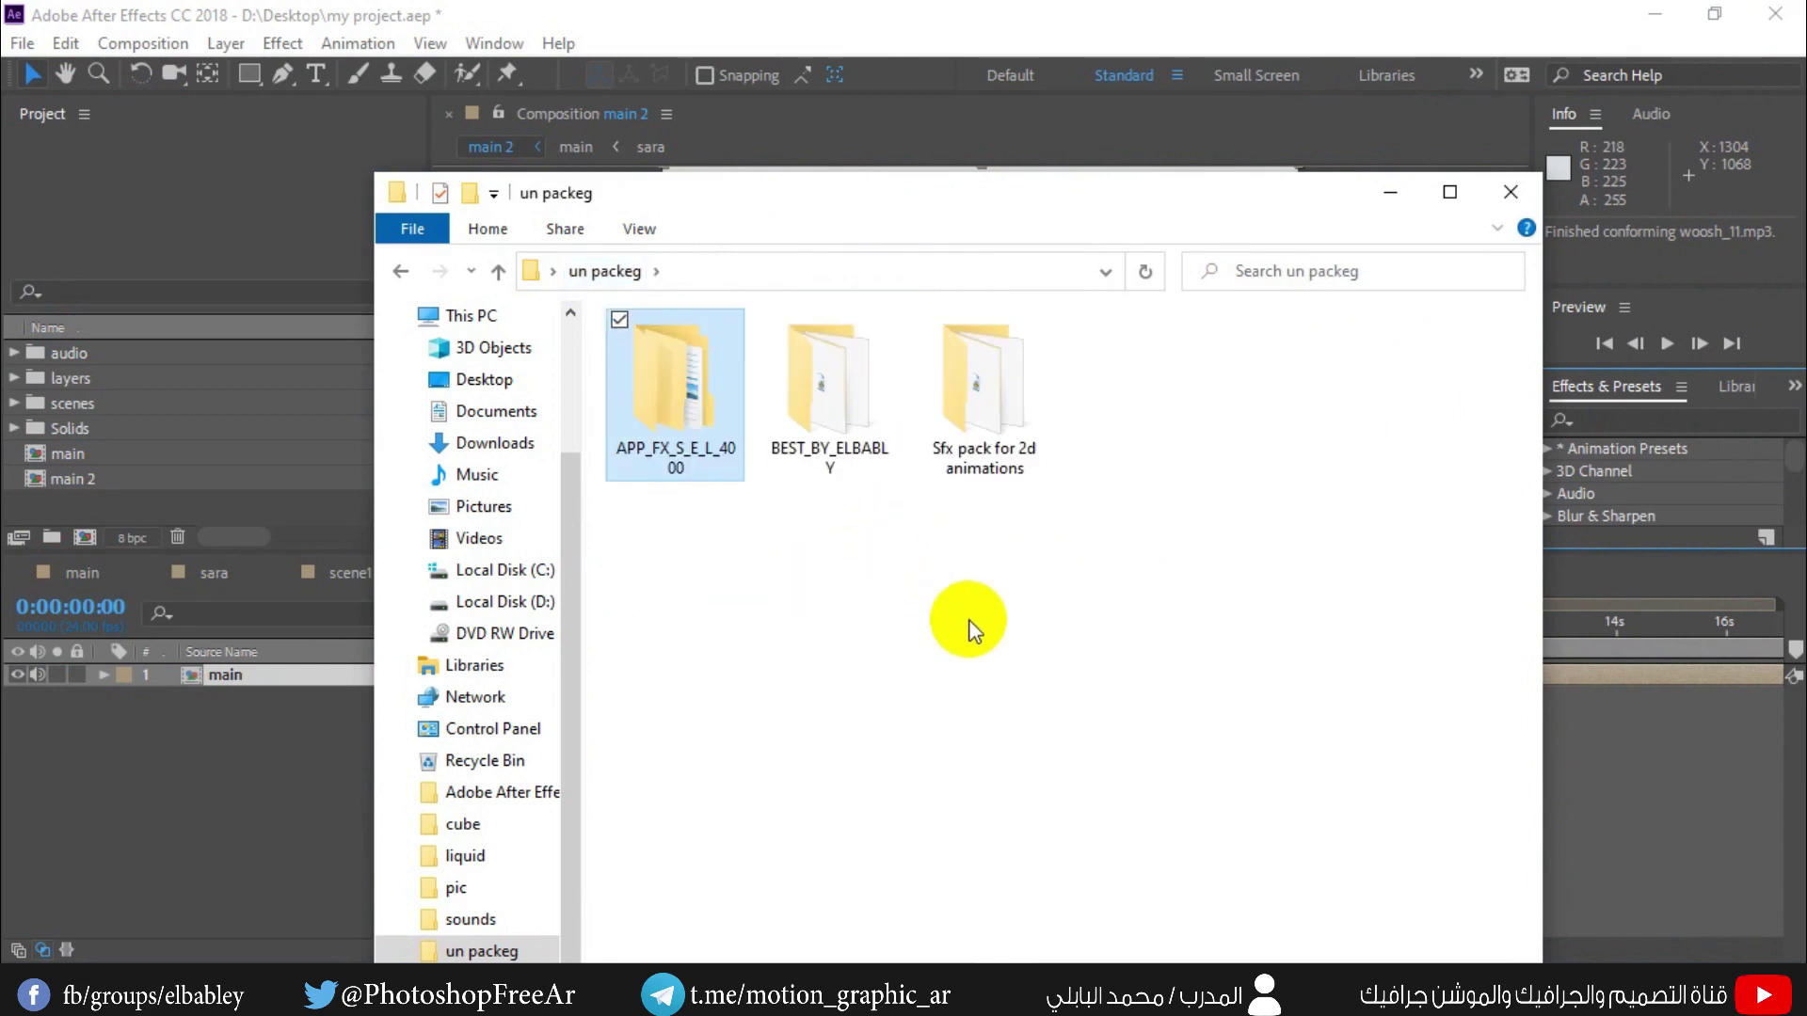
- Select the three unpacked folders, then return to After Effects with the audio folder selected
left_click(988, 414)
left_click(800, 405)
left_click(687, 415)
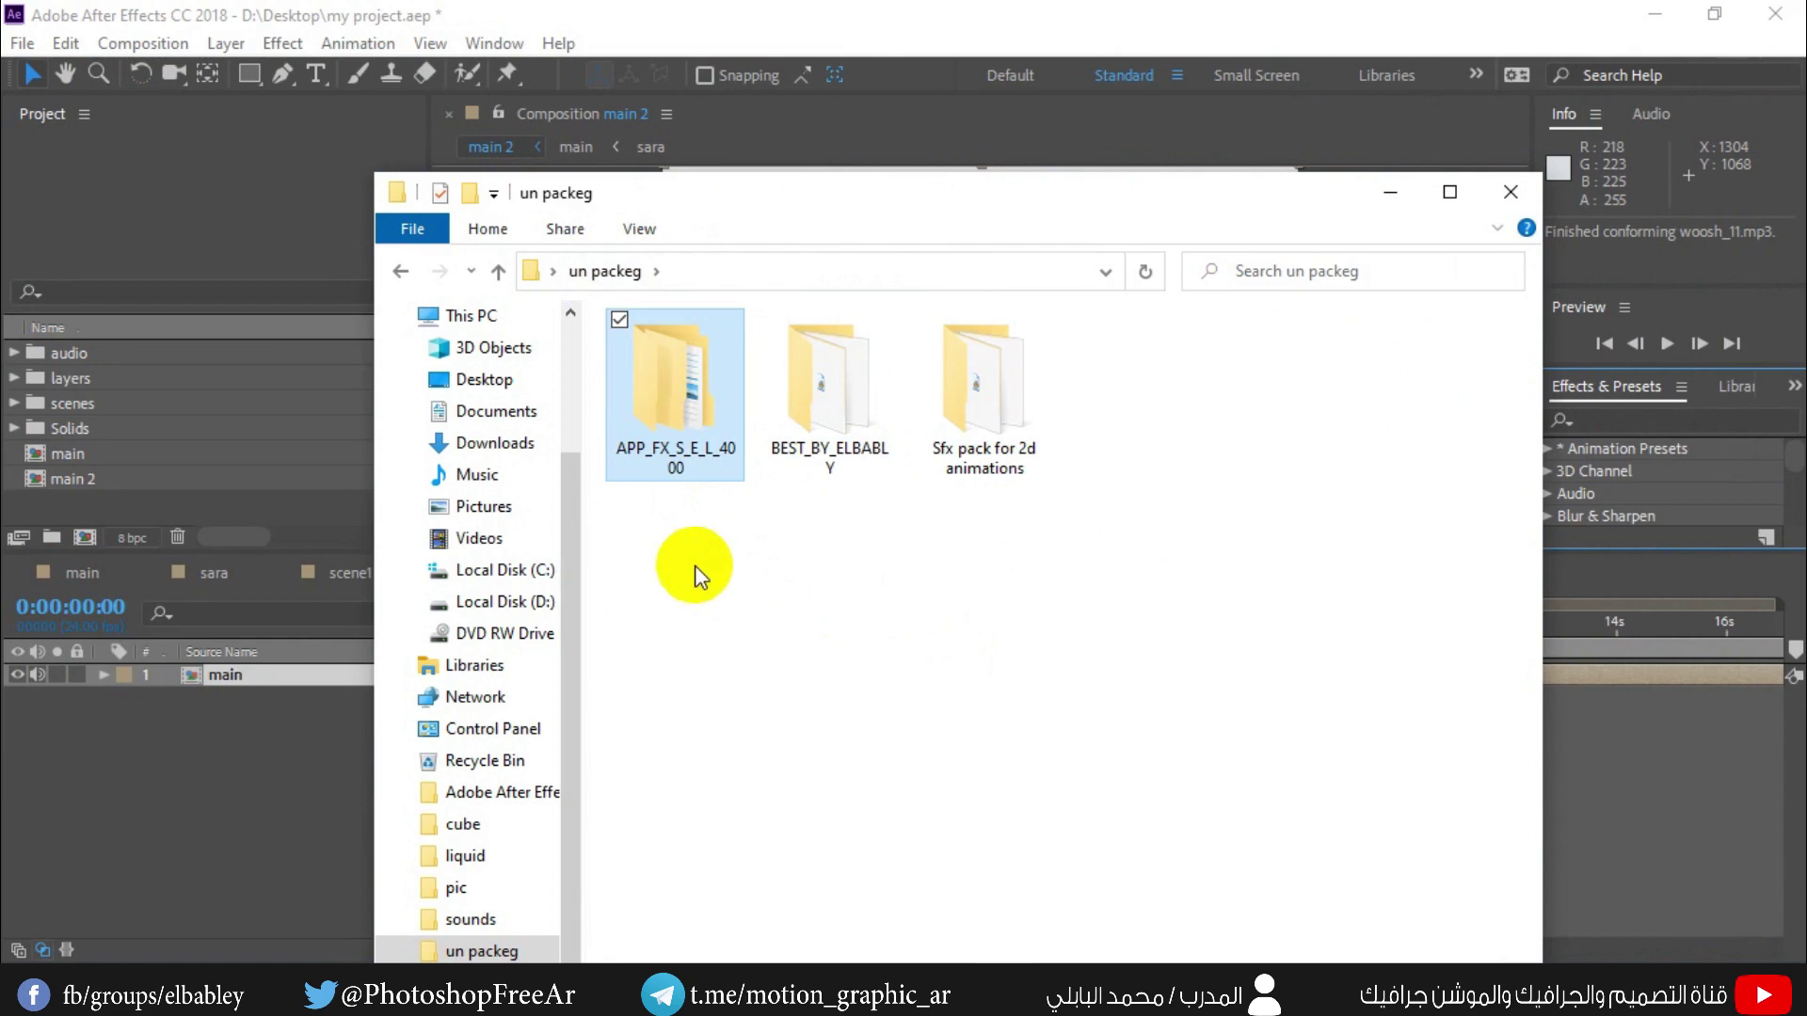
left_click(60, 352)
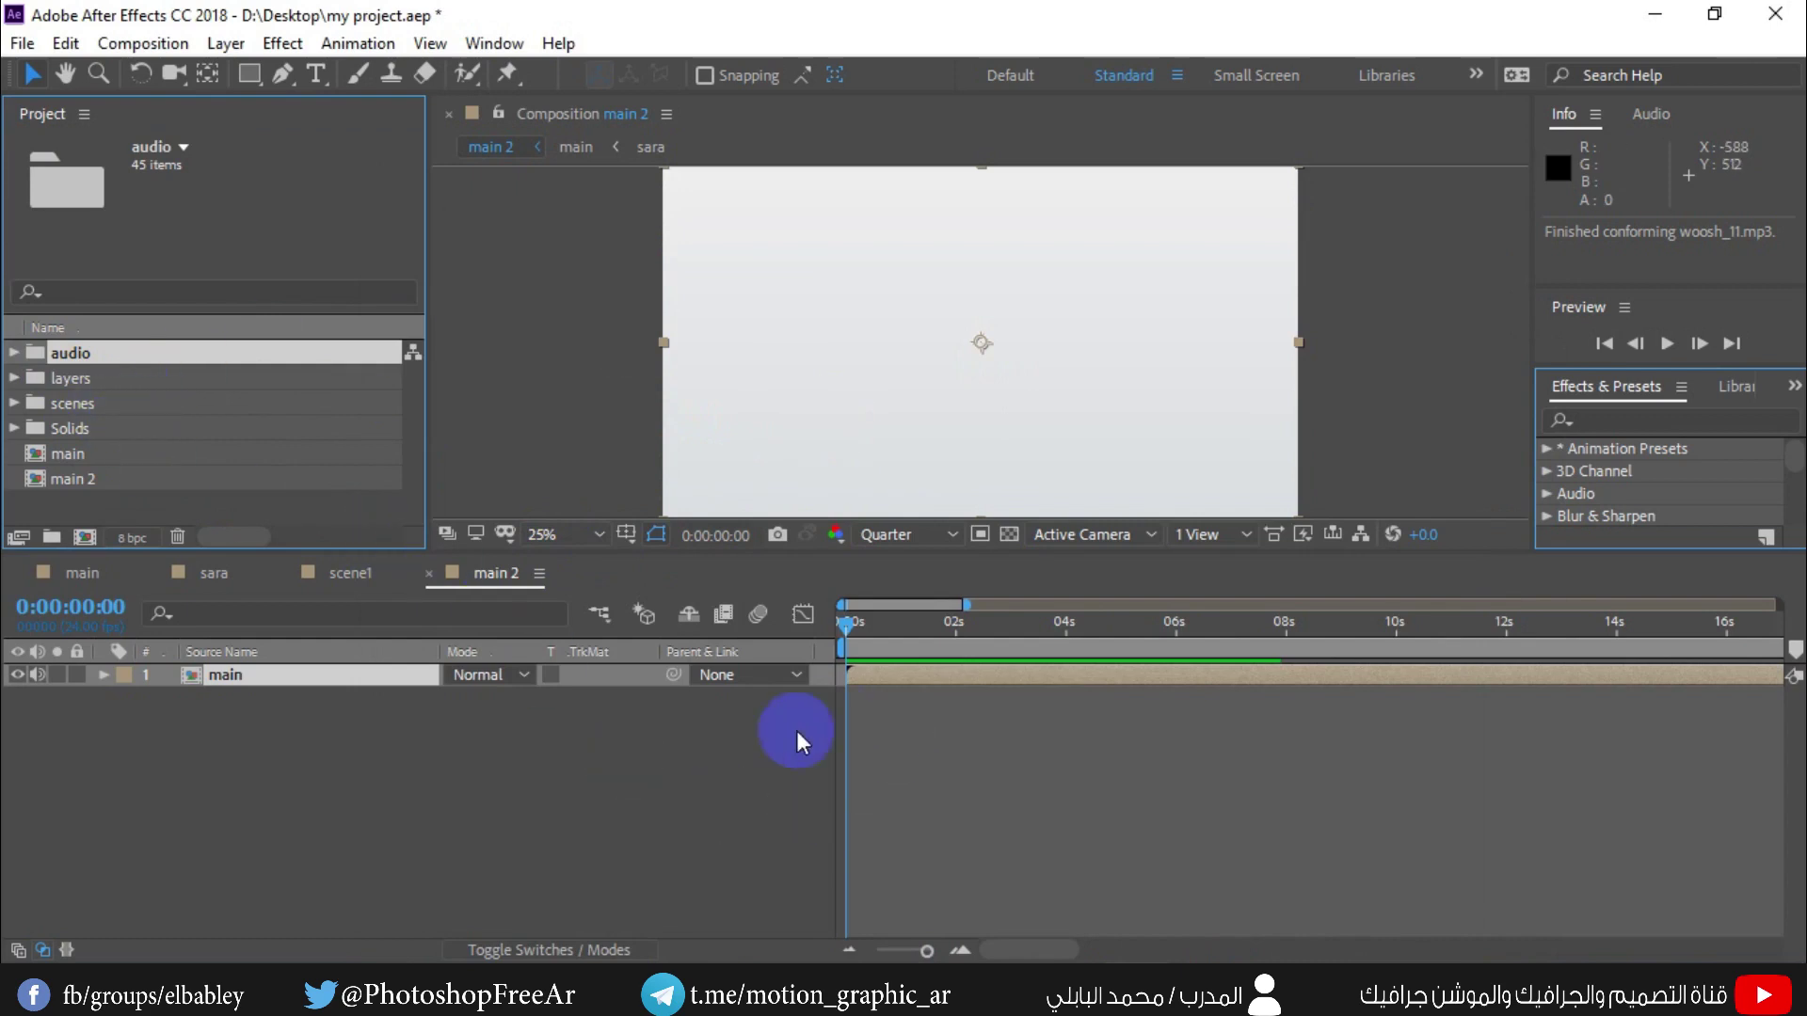
left_click(14, 354)
scroll(110, 433, "down", 4)
scroll(110, 433, "down", 3)
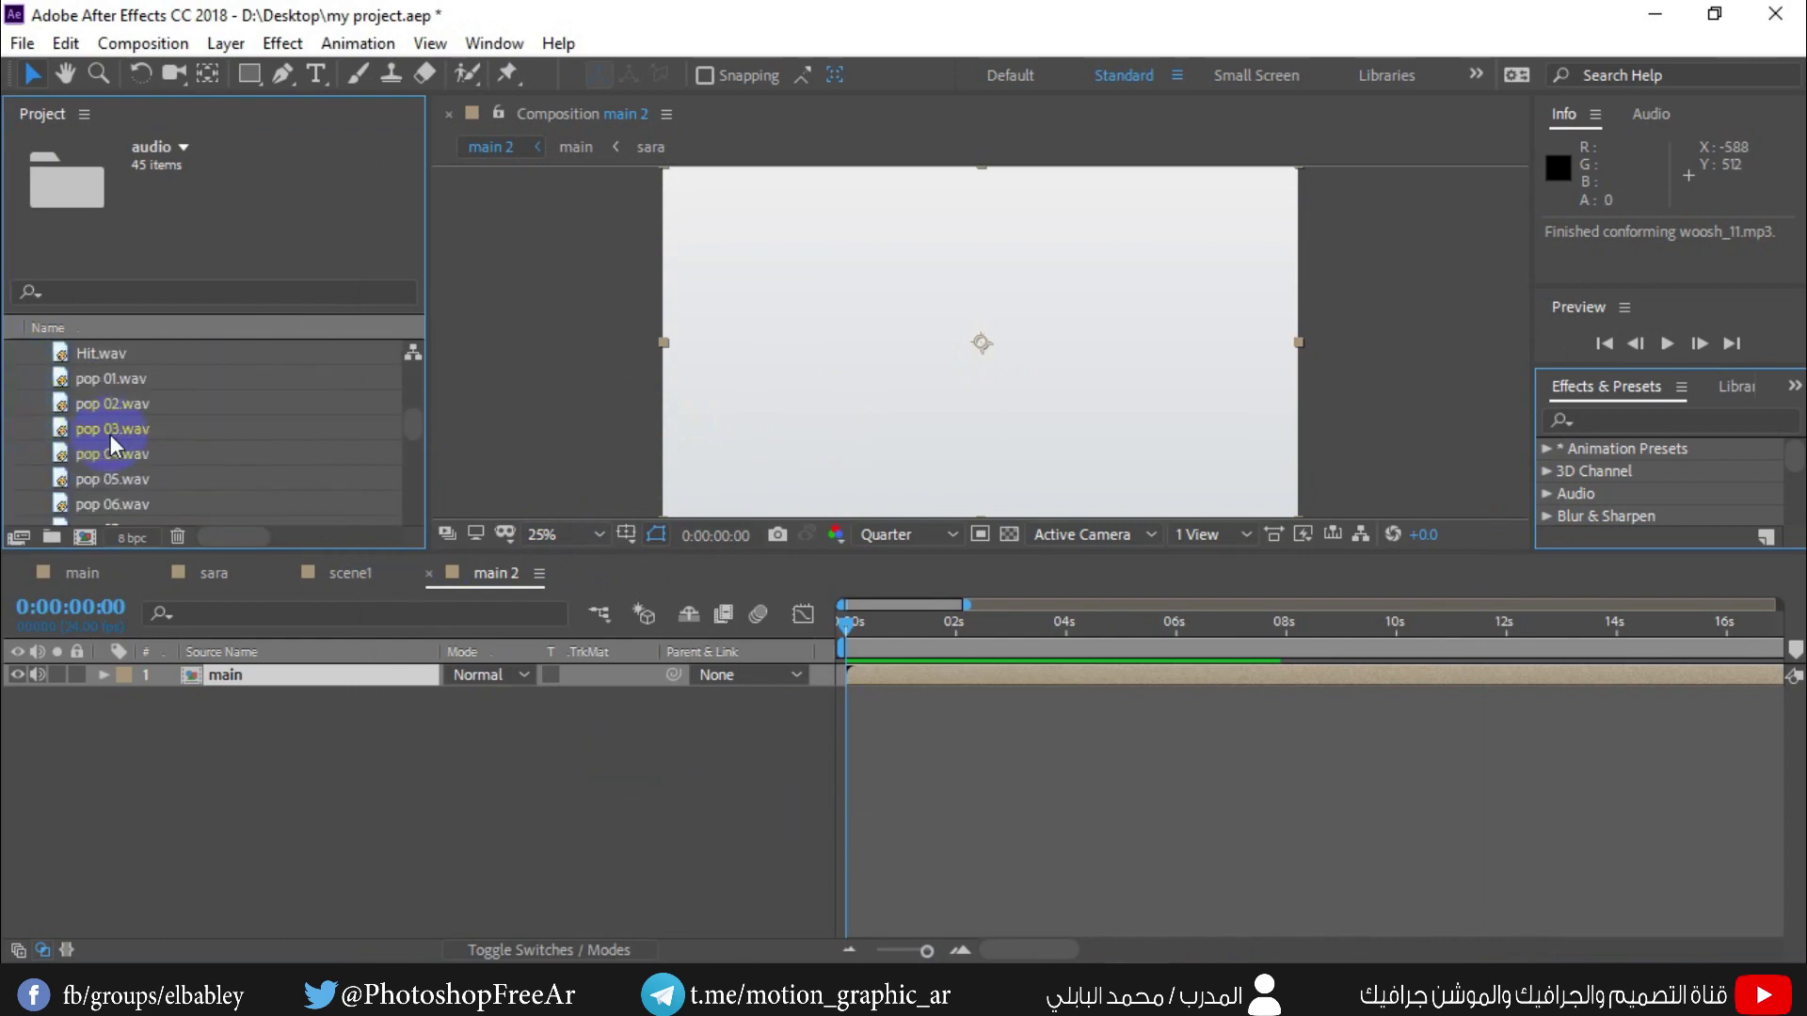
scroll(111, 436, "down", 2)
scroll(111, 444, "down", 2)
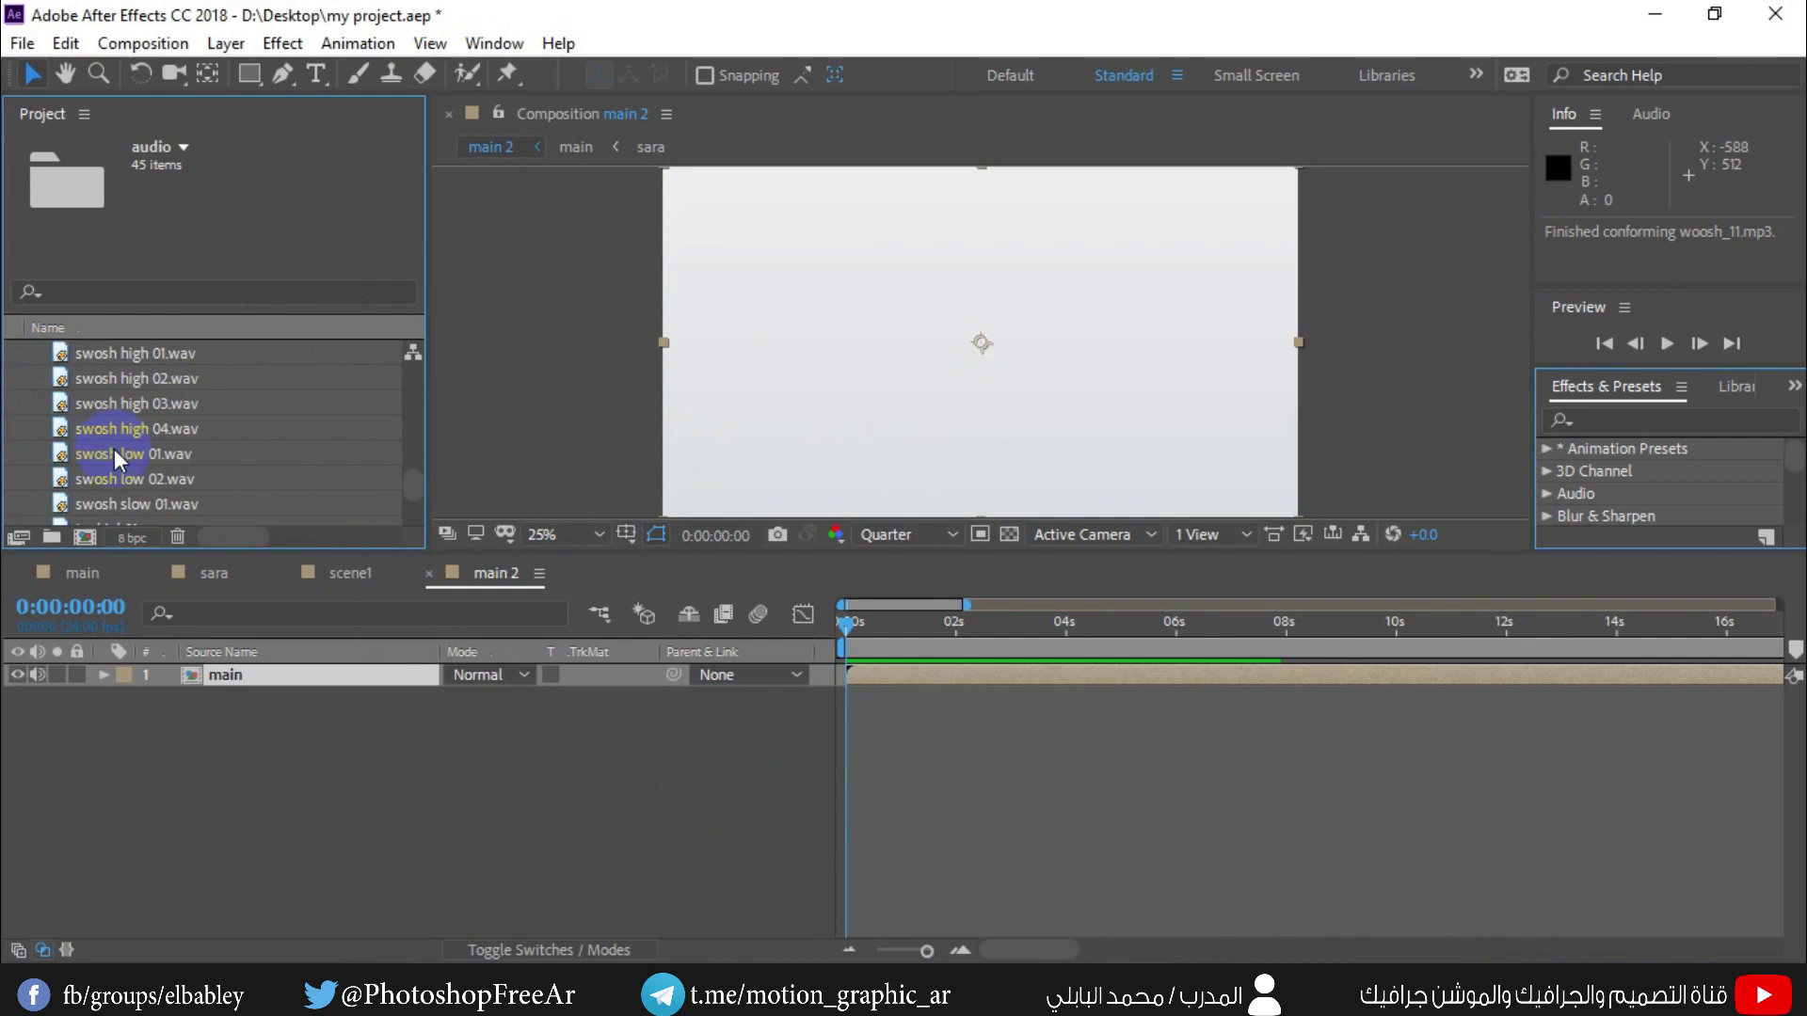
scroll(115, 449, "down", 2)
left_click(137, 428)
left_click(150, 401)
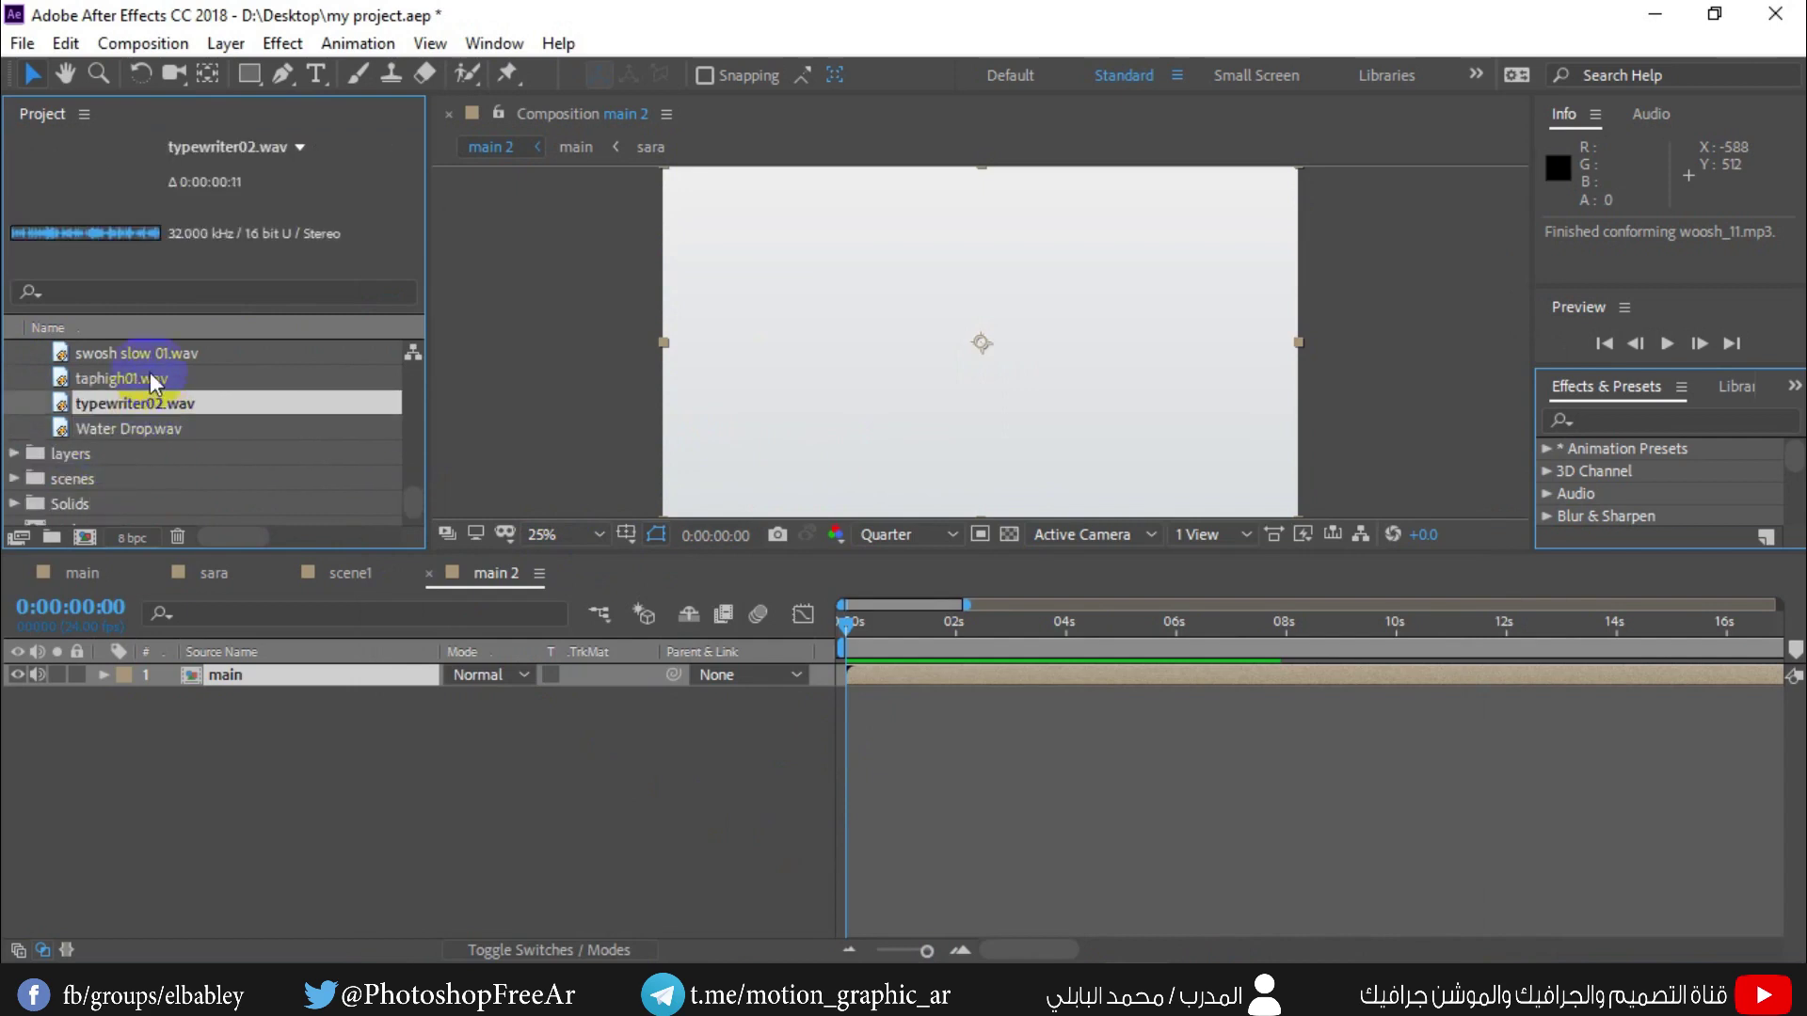
left_click(150, 377)
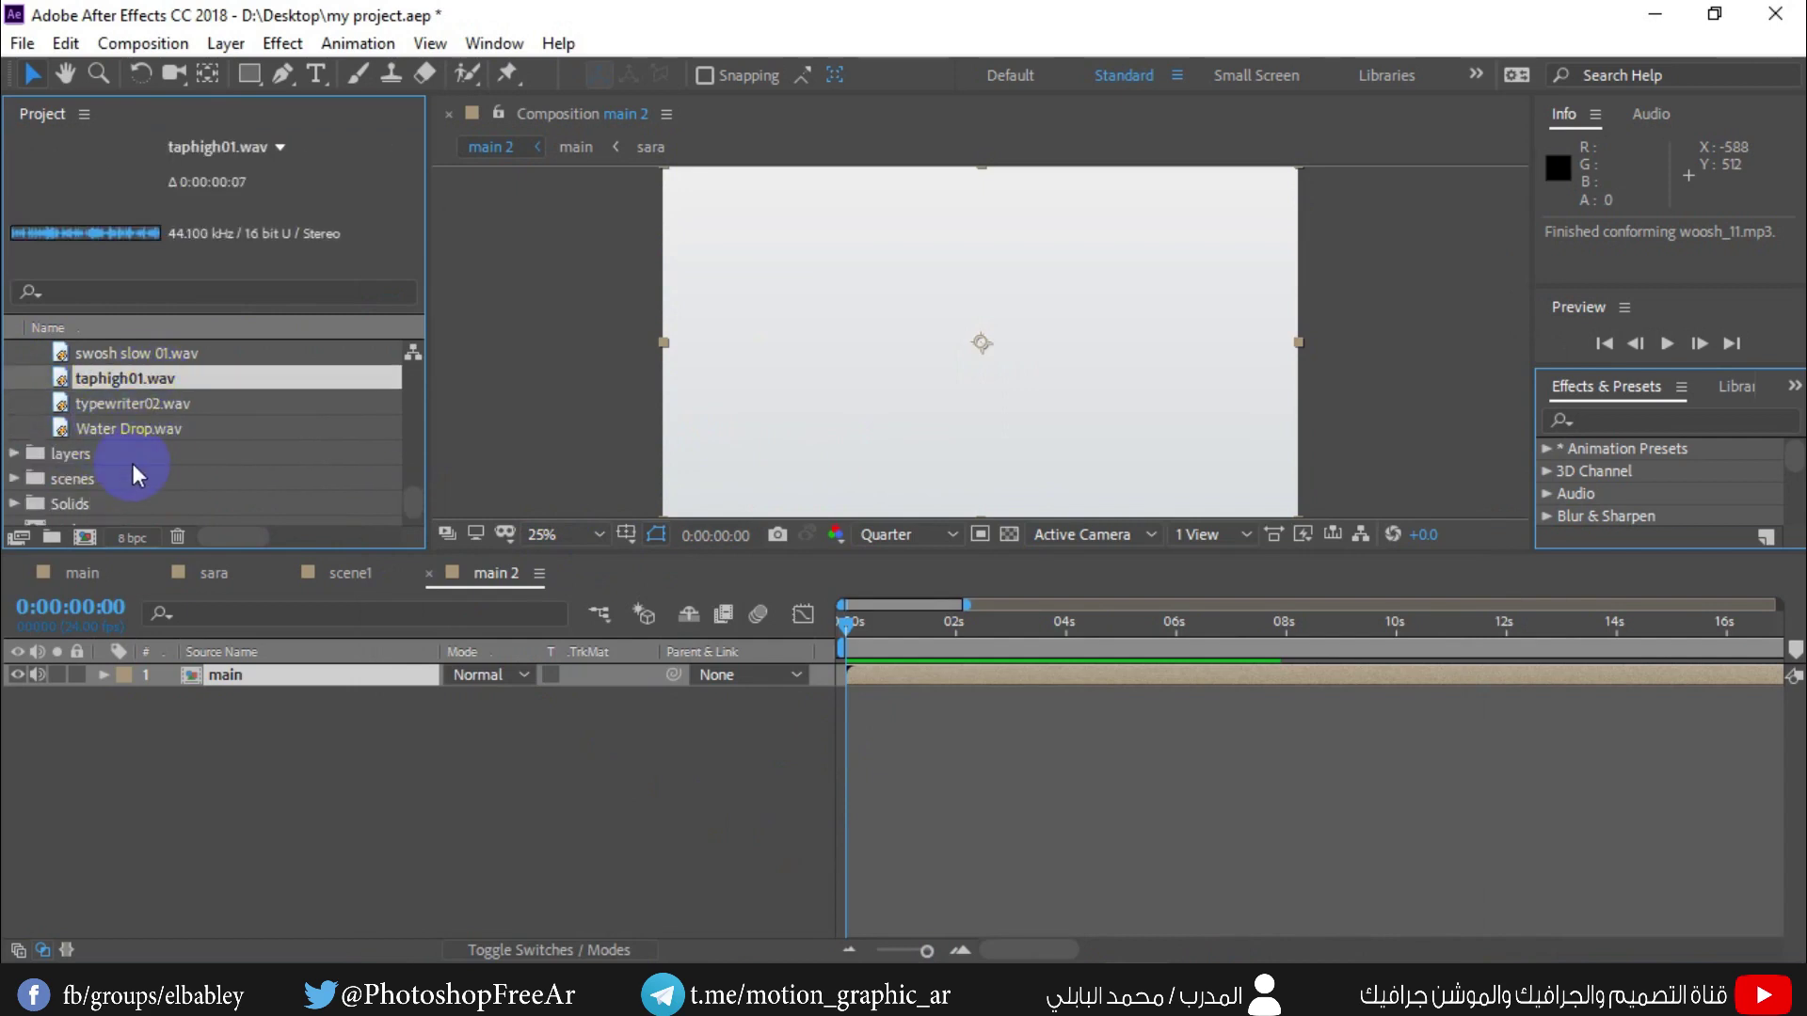
scroll(137, 409, "up", 2)
key("Up")
key("Up")
key("Up")
key("Up")
scroll(127, 488, "up", 5)
scroll(127, 489, "up", 5)
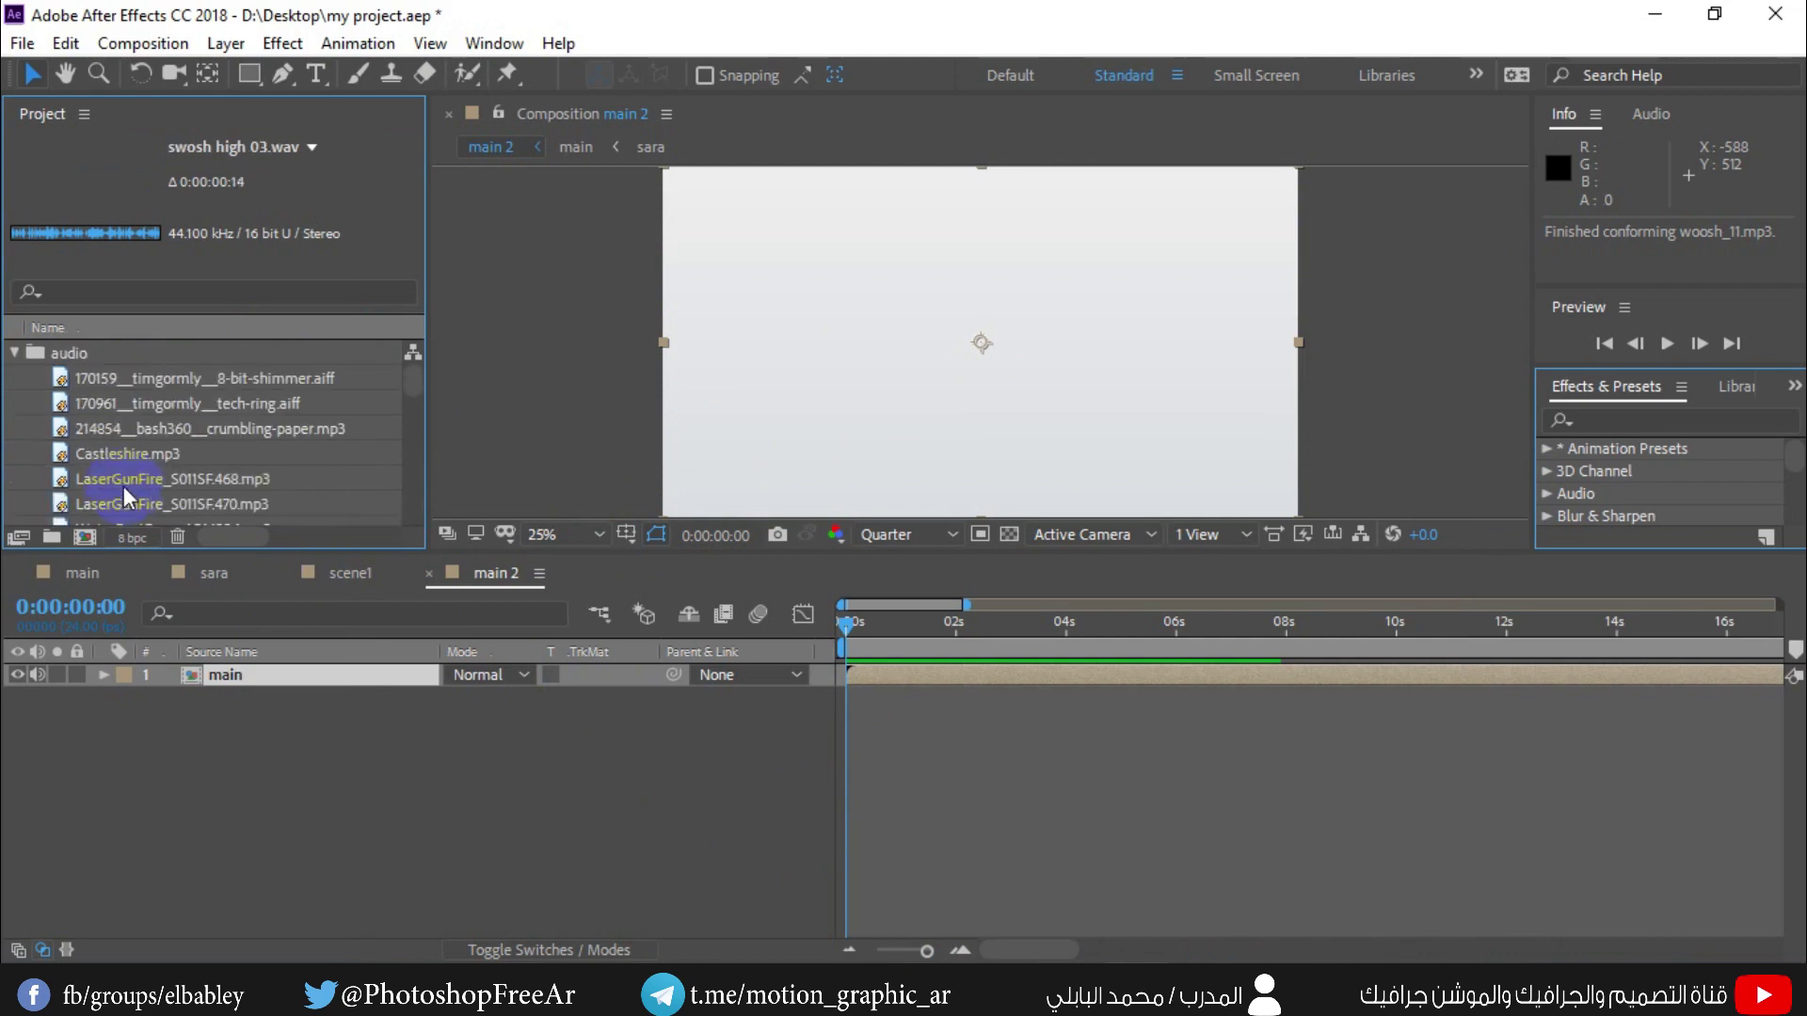
left_click(15, 353)
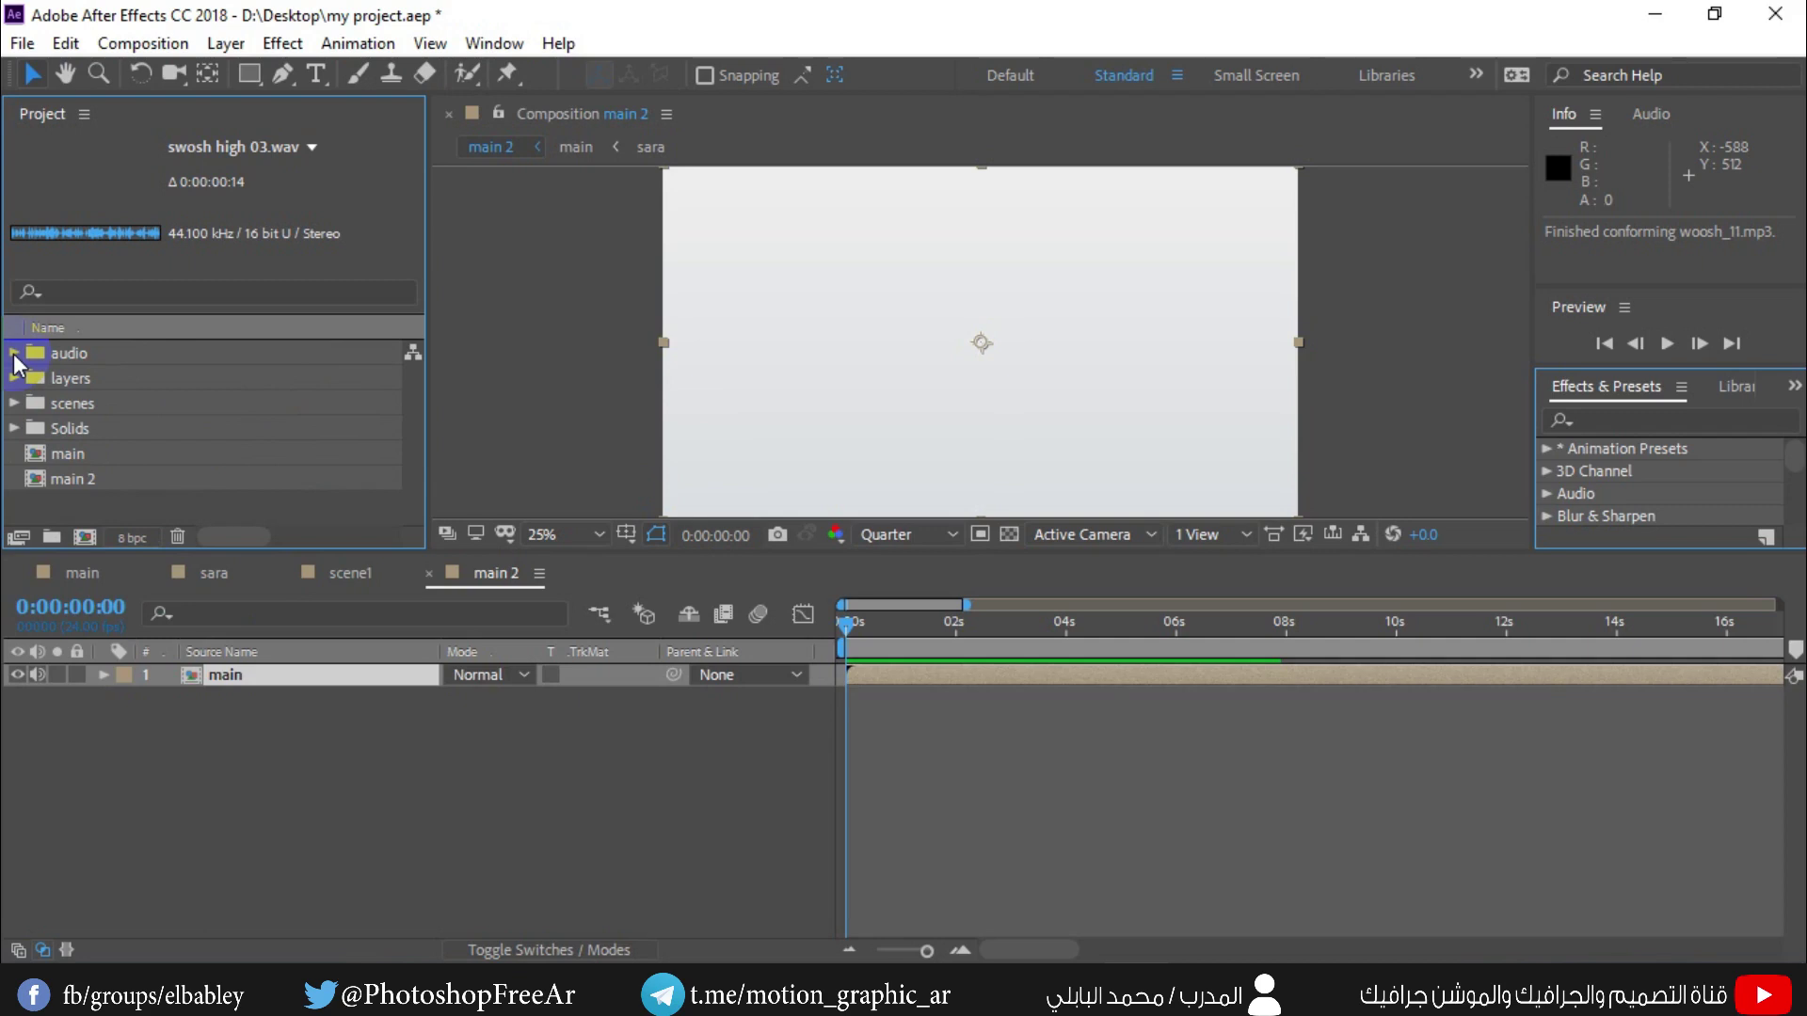
left_click(81, 356)
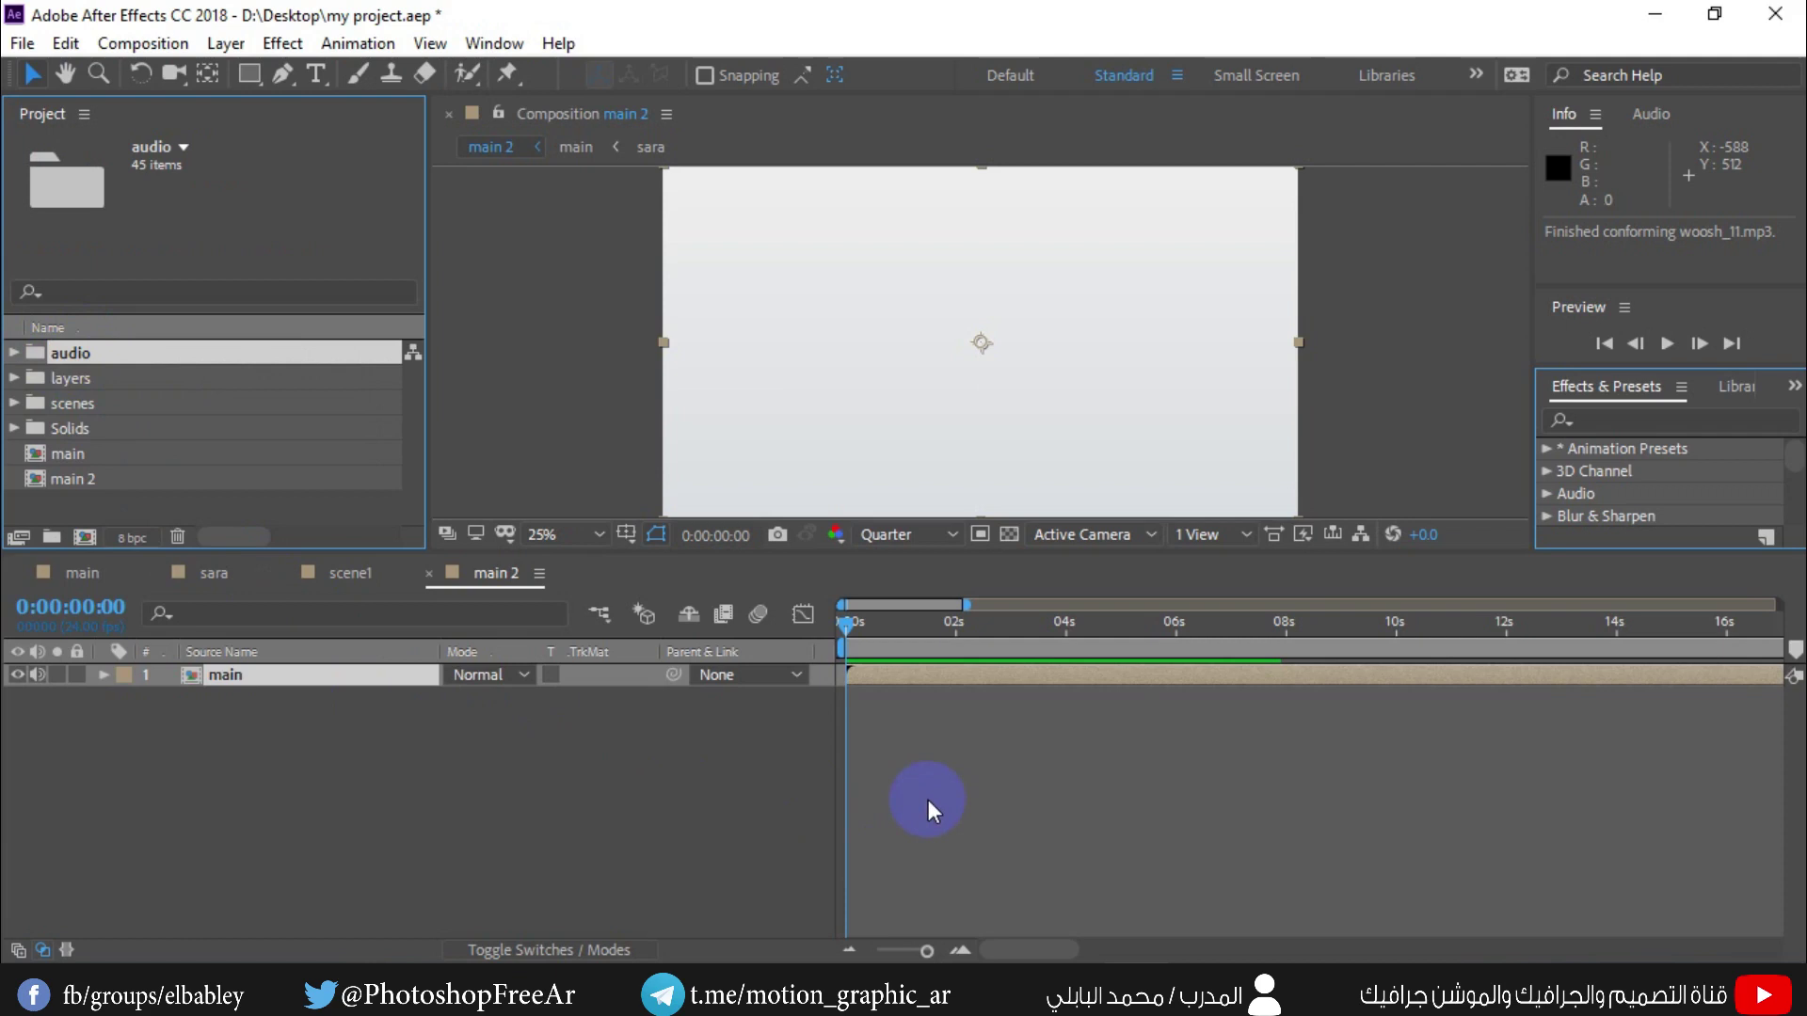
- Bring the un packeg folder window forward and move it lower and to the right
left_click(998, 995)
left_click(935, 936)
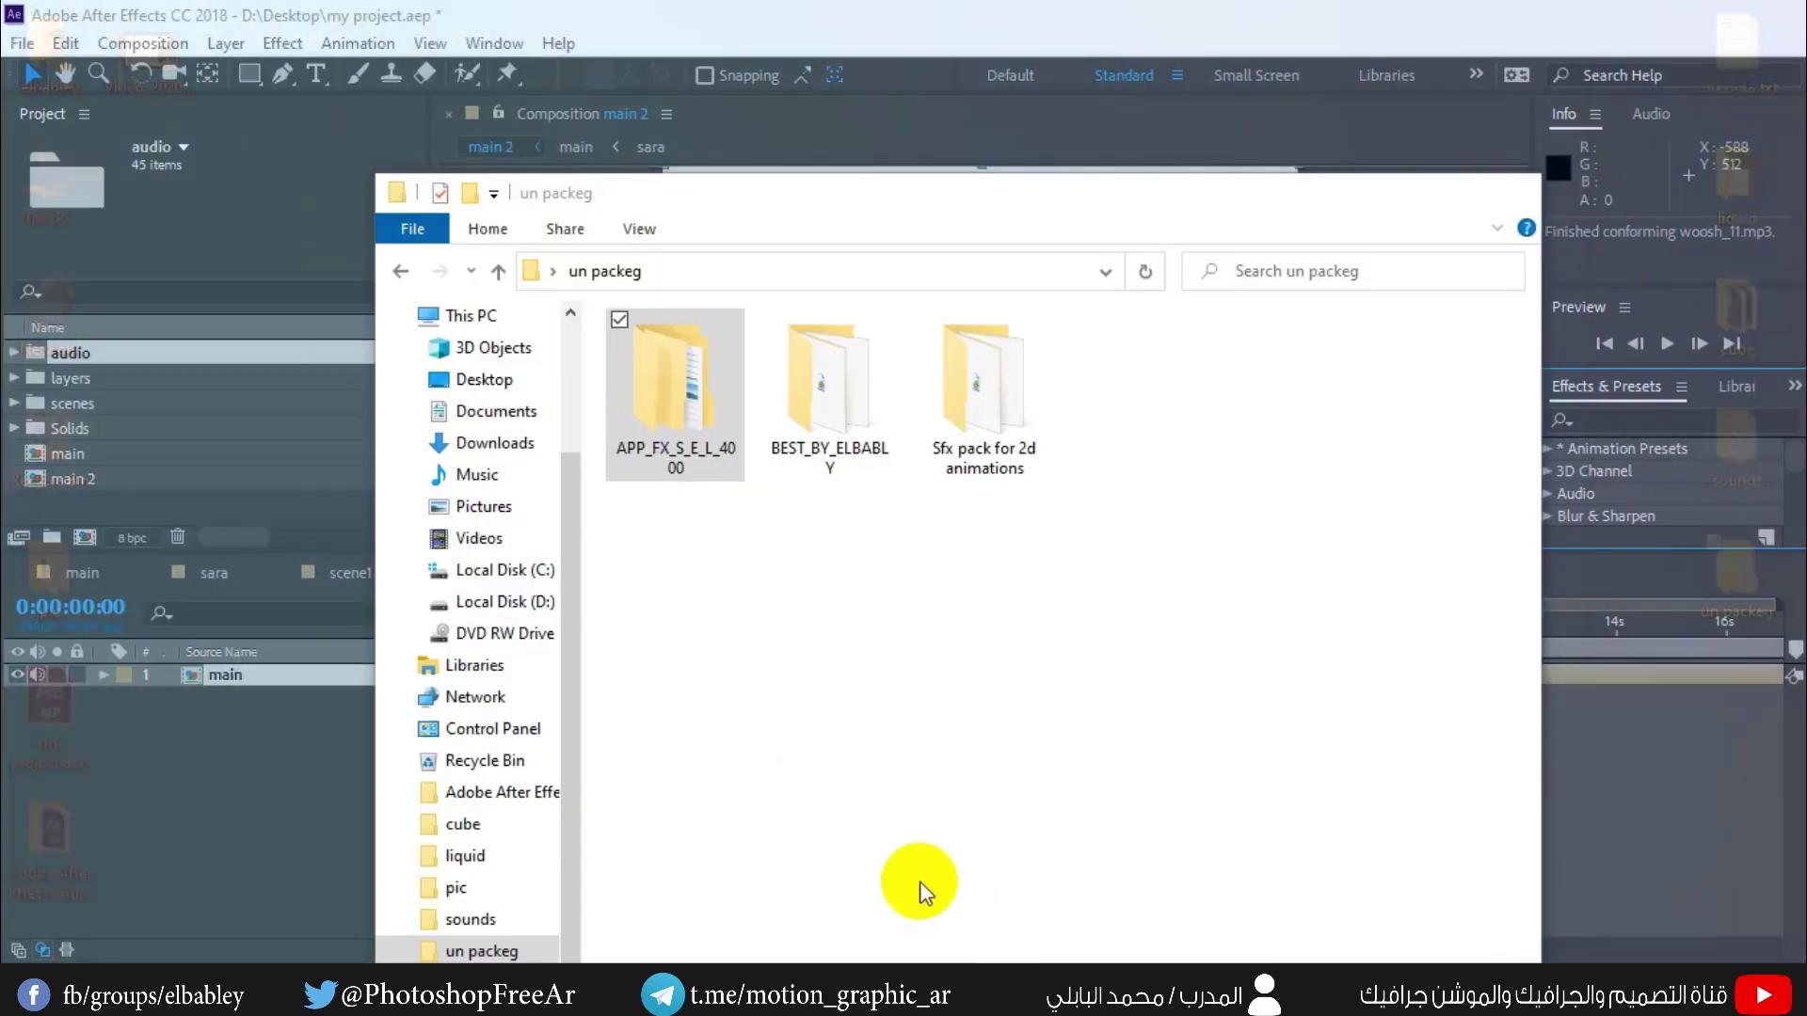
mouse_move(854, 205)
left_mouse_down()
mouse_move(917, 363)
mouse_move(896, 529)
left_mouse_up()
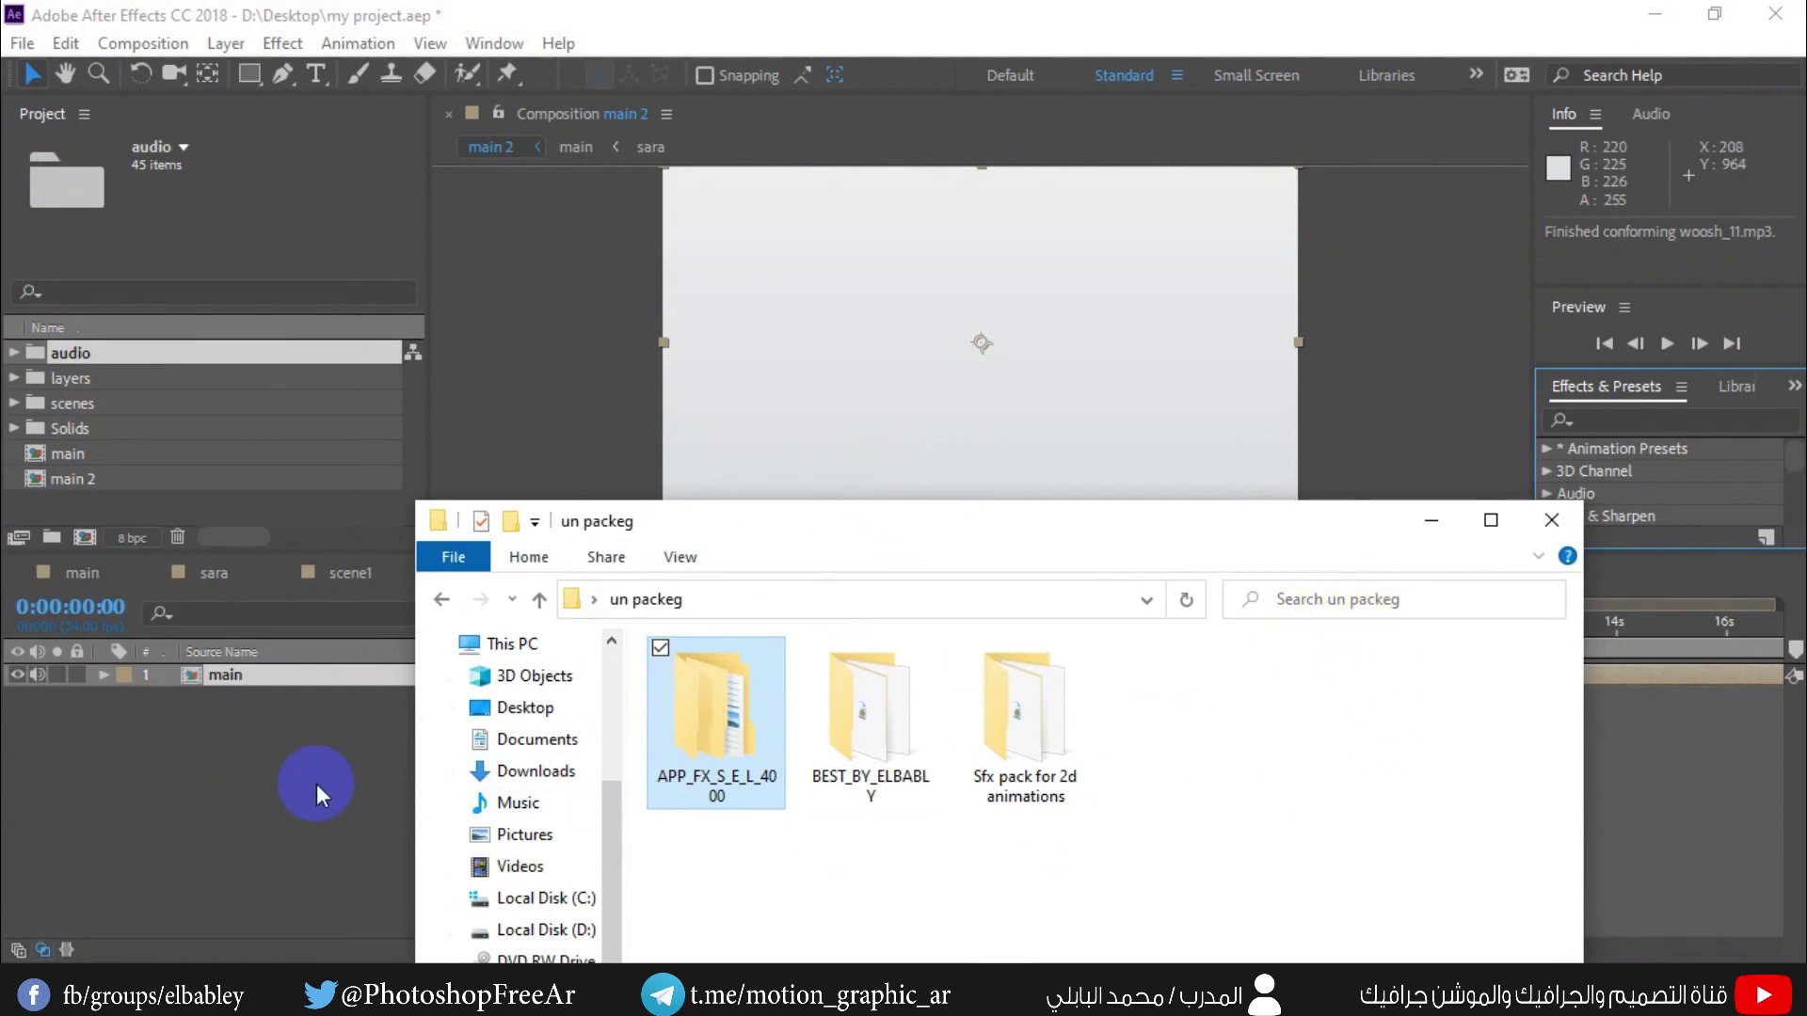
- Preview main 2, zoom the timeline to its first four seconds, and scrub back to an early frame
left_click(316, 783)
left_click(1664, 355)
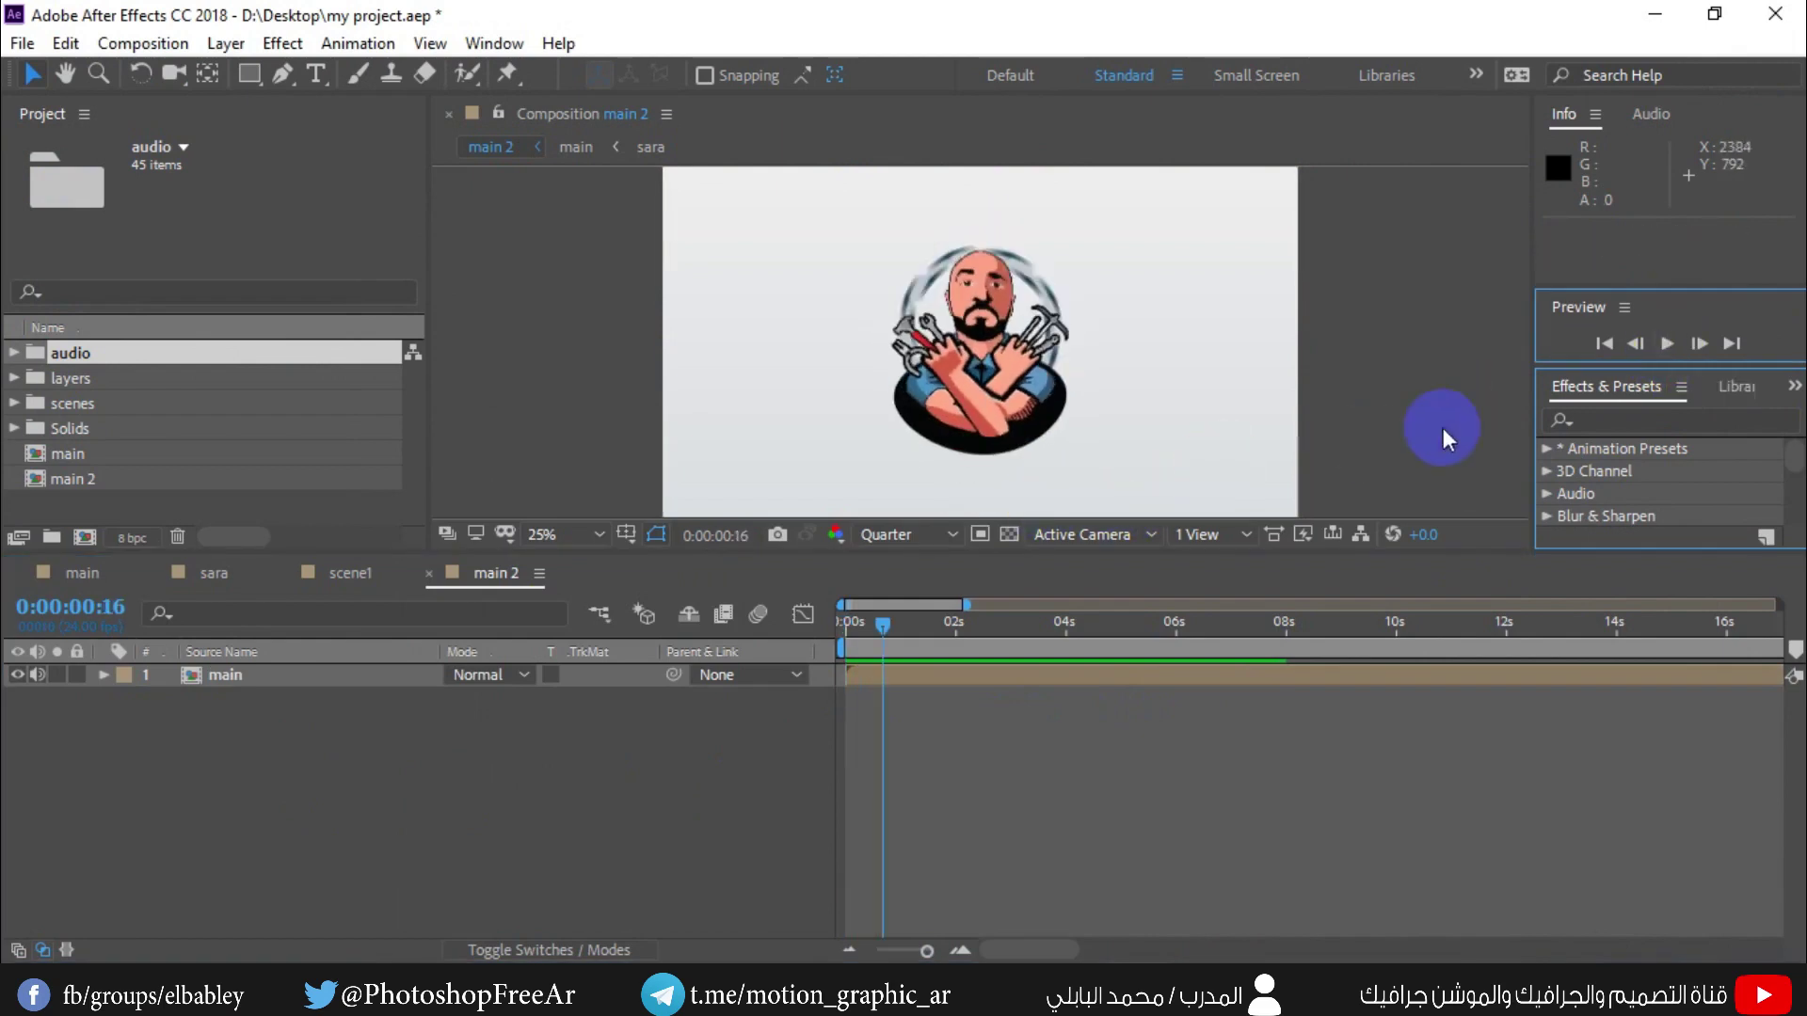
left_click(961, 952)
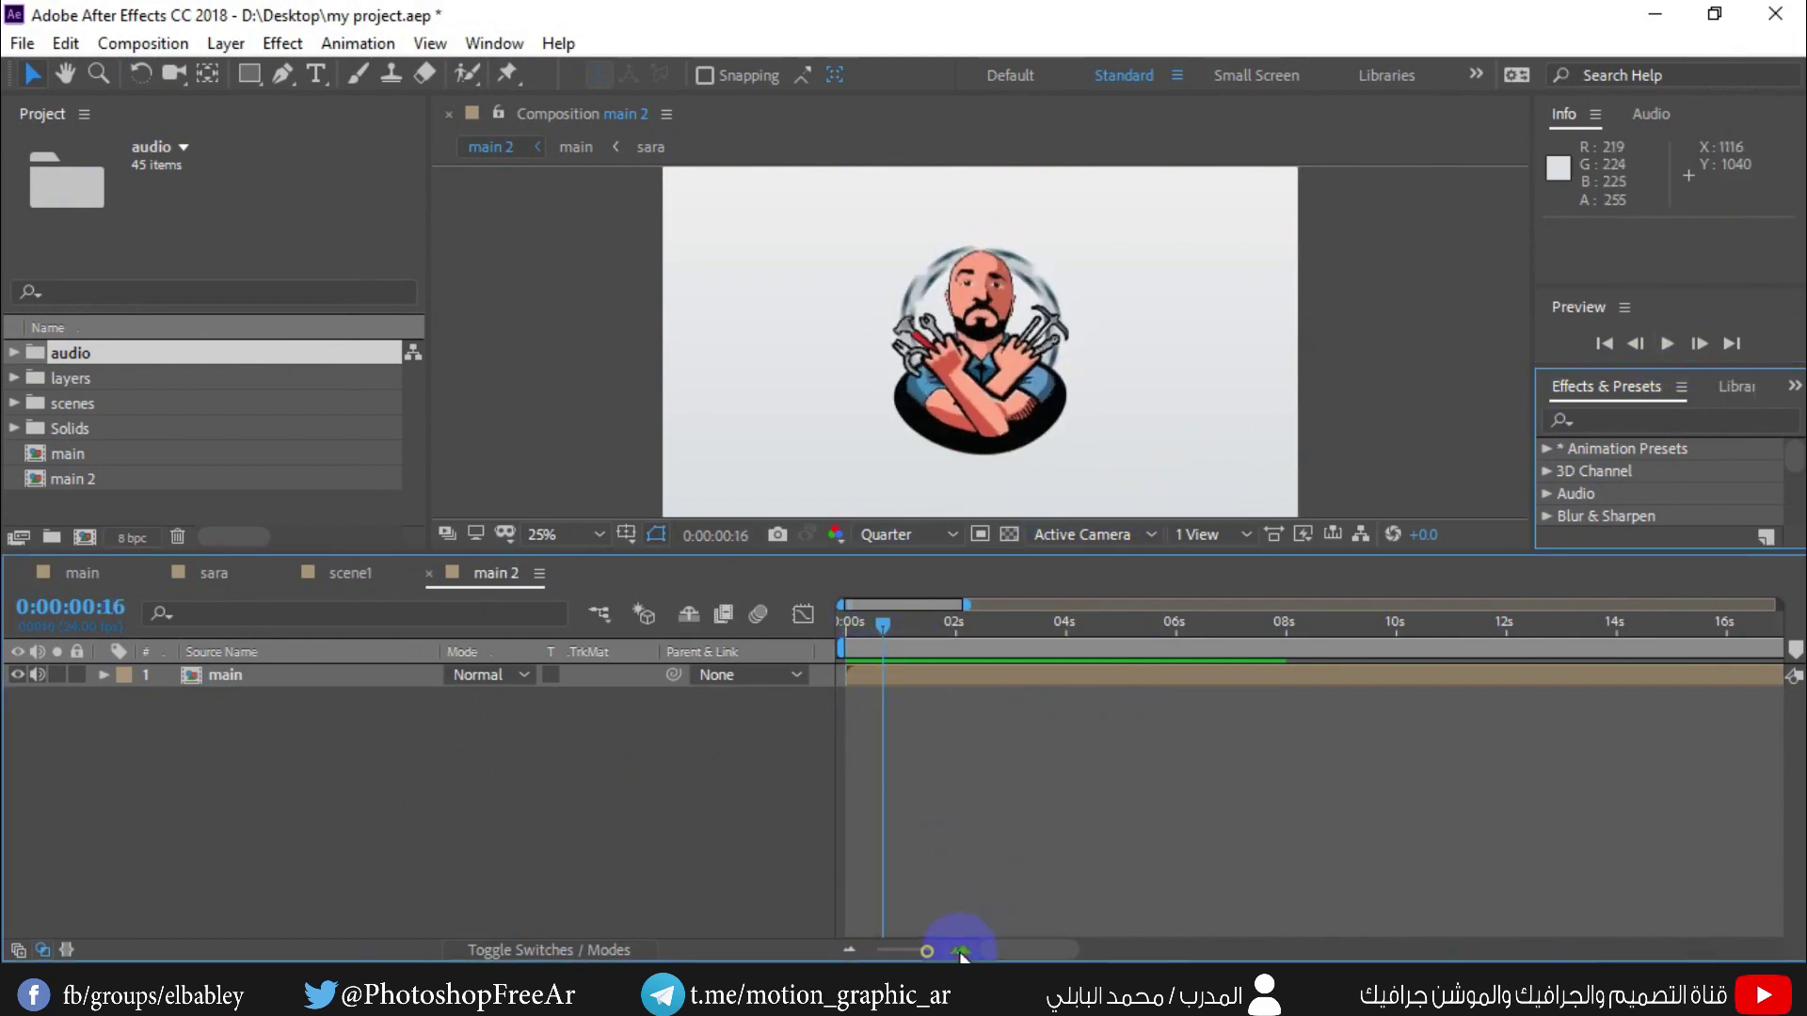
left_click(961, 953)
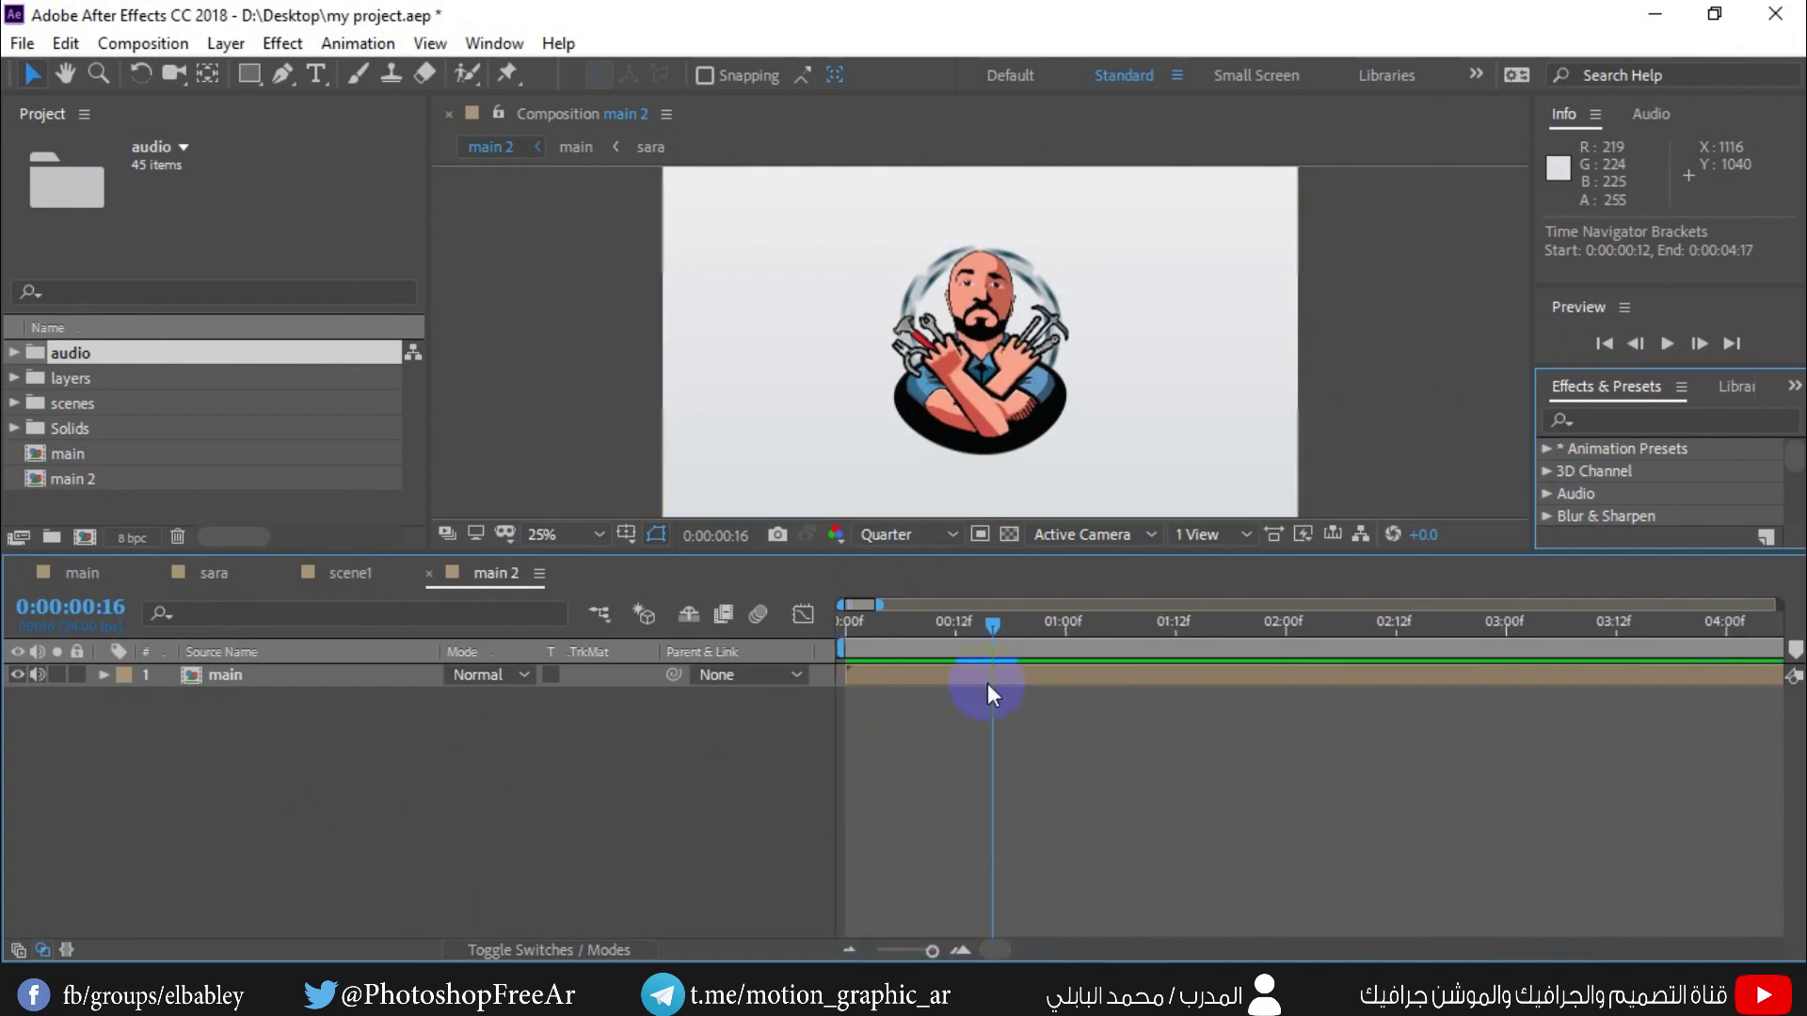
mouse_move(990, 625)
left_mouse_down()
mouse_move(881, 623)
mouse_move(928, 624)
left_mouse_up()
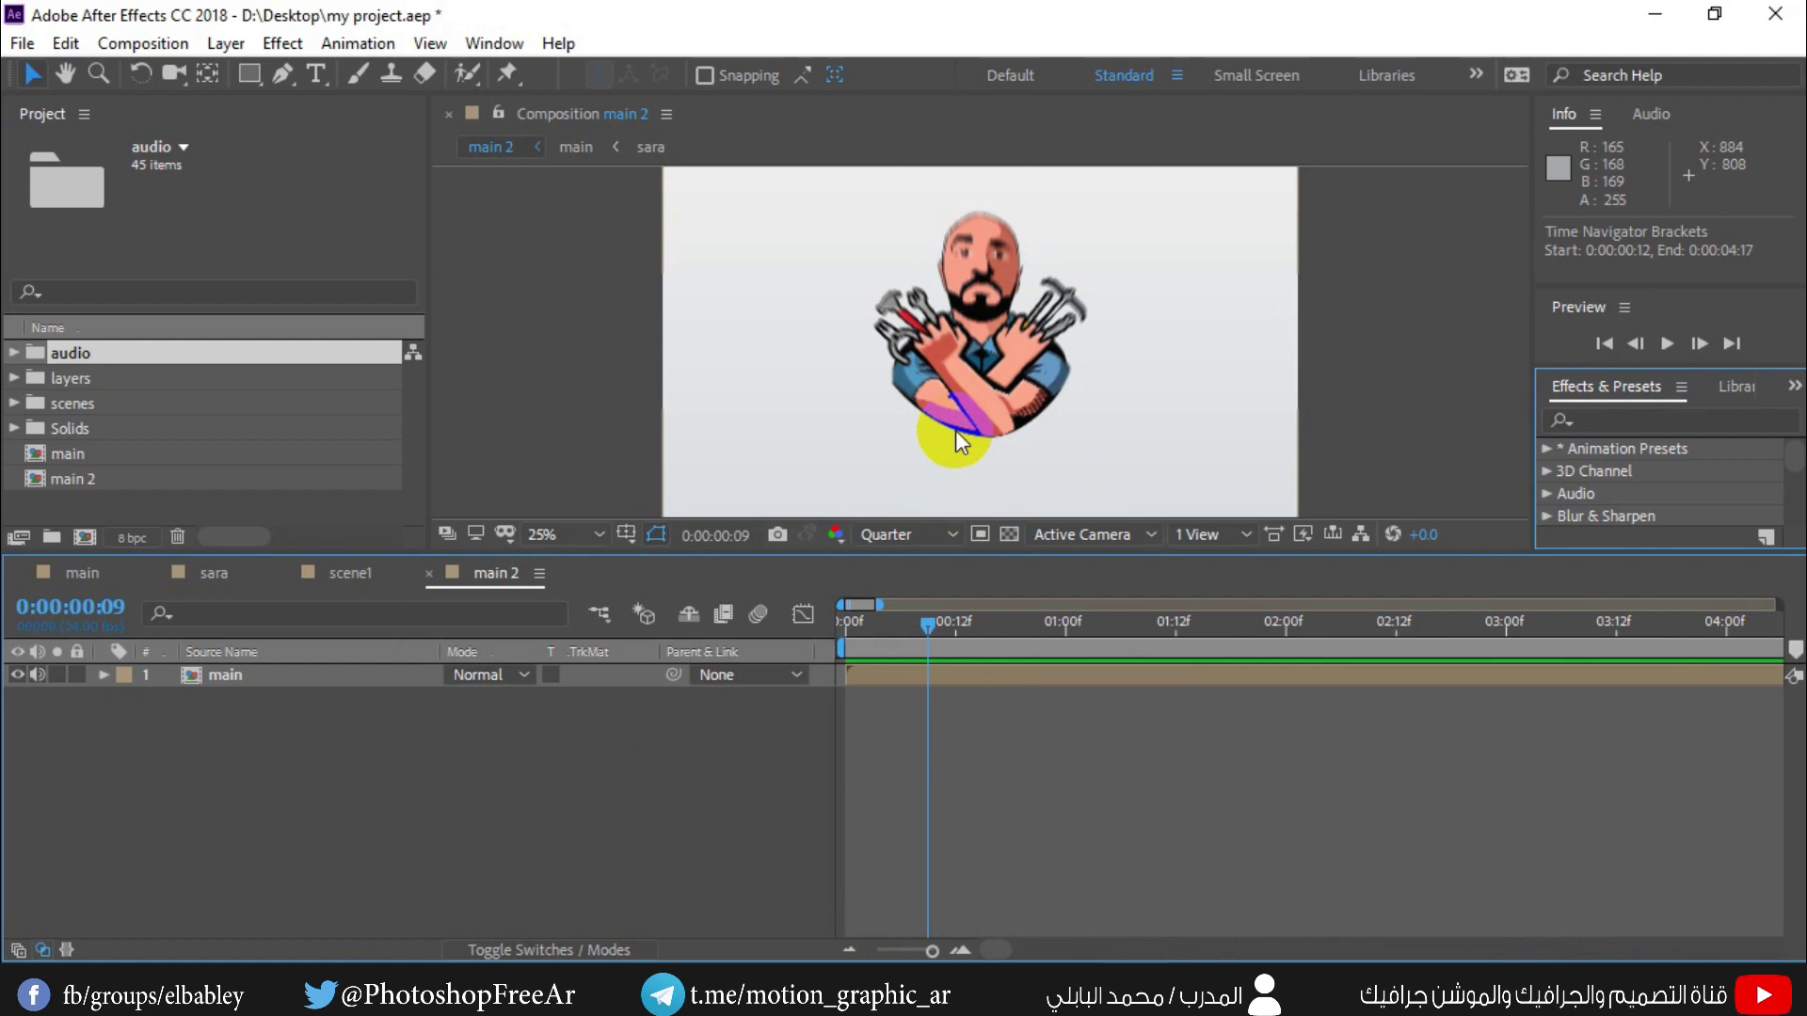
left_click(912, 860)
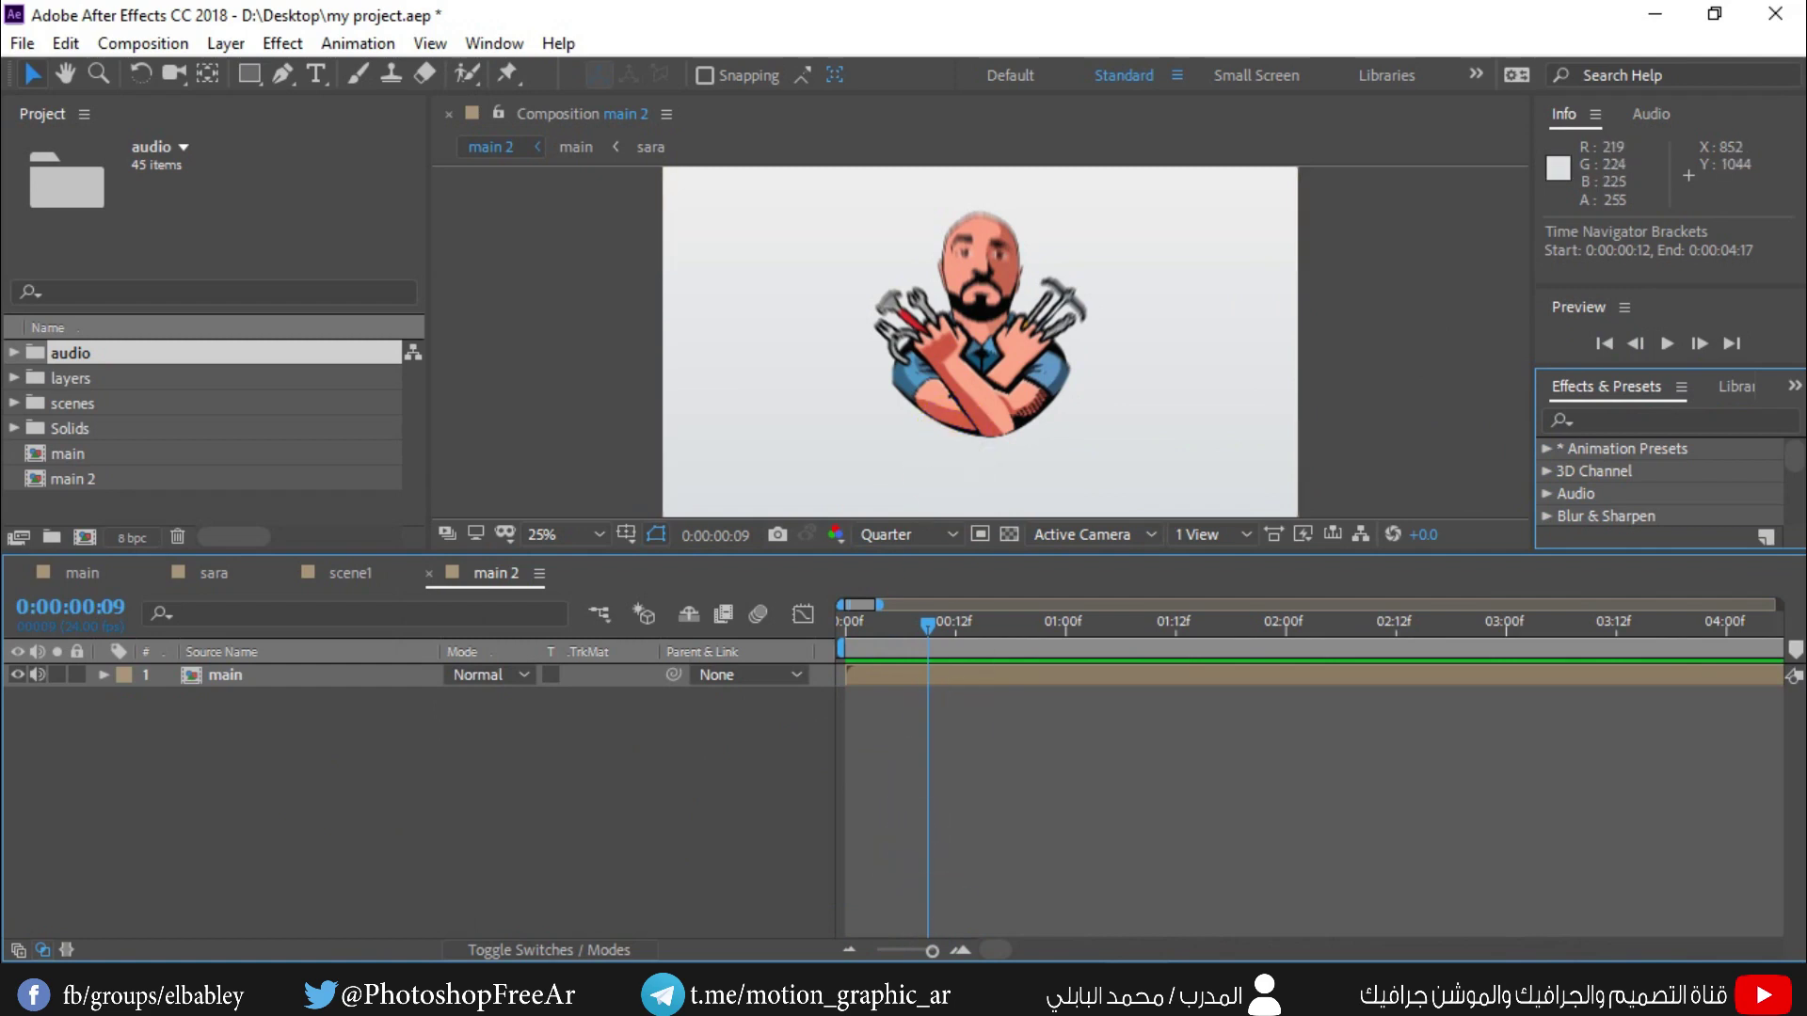
- Search the un packeg folder for 'swoosh' and scroll through the results
left_click(907, 873)
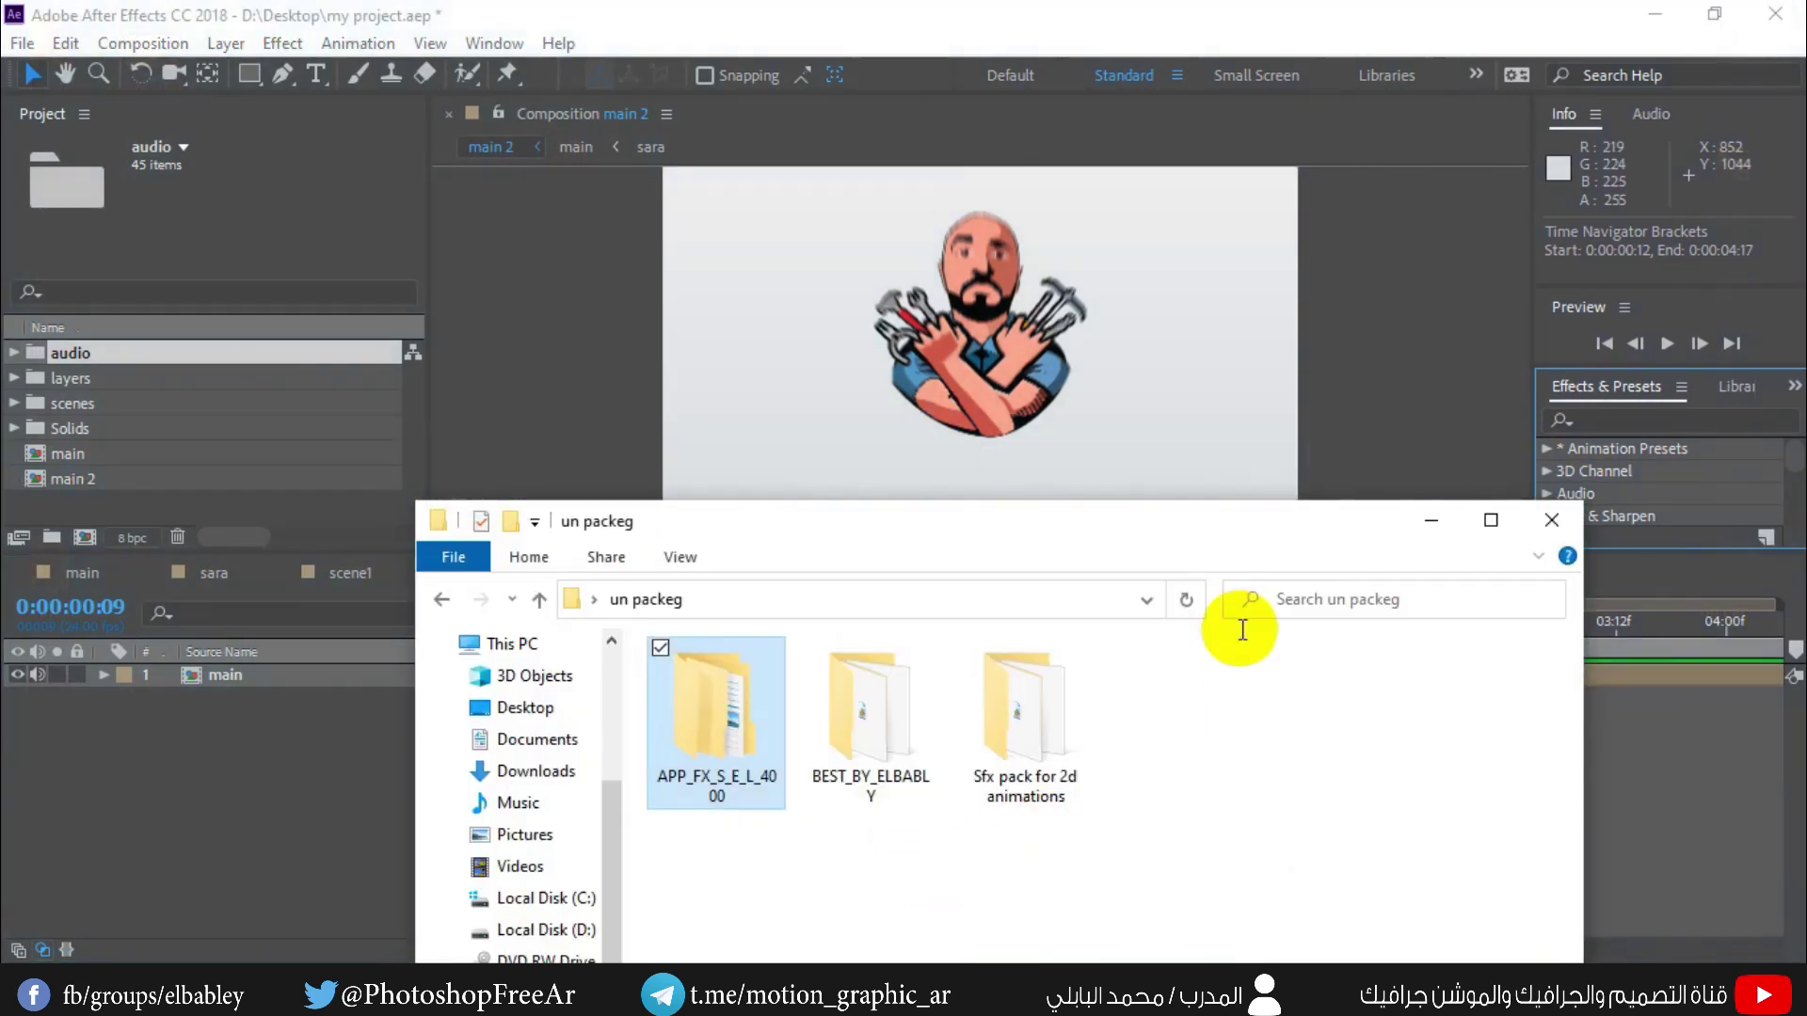
left_click(1313, 619)
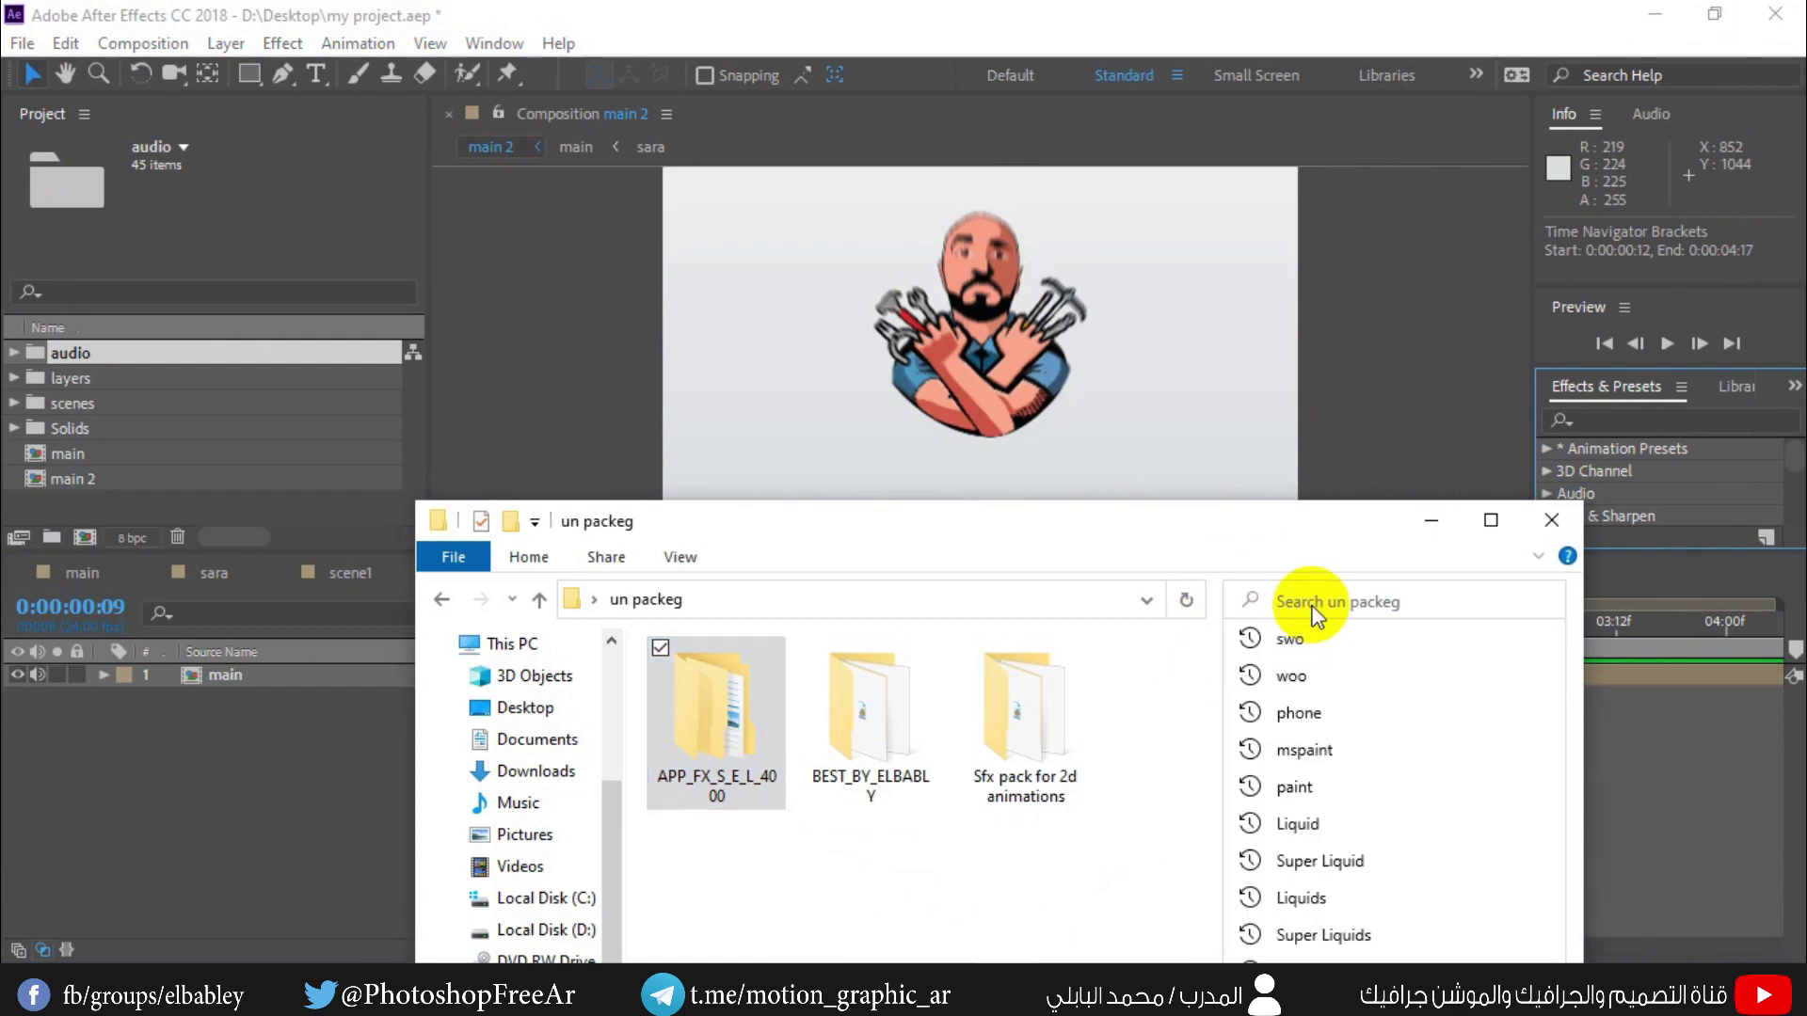
type("s")
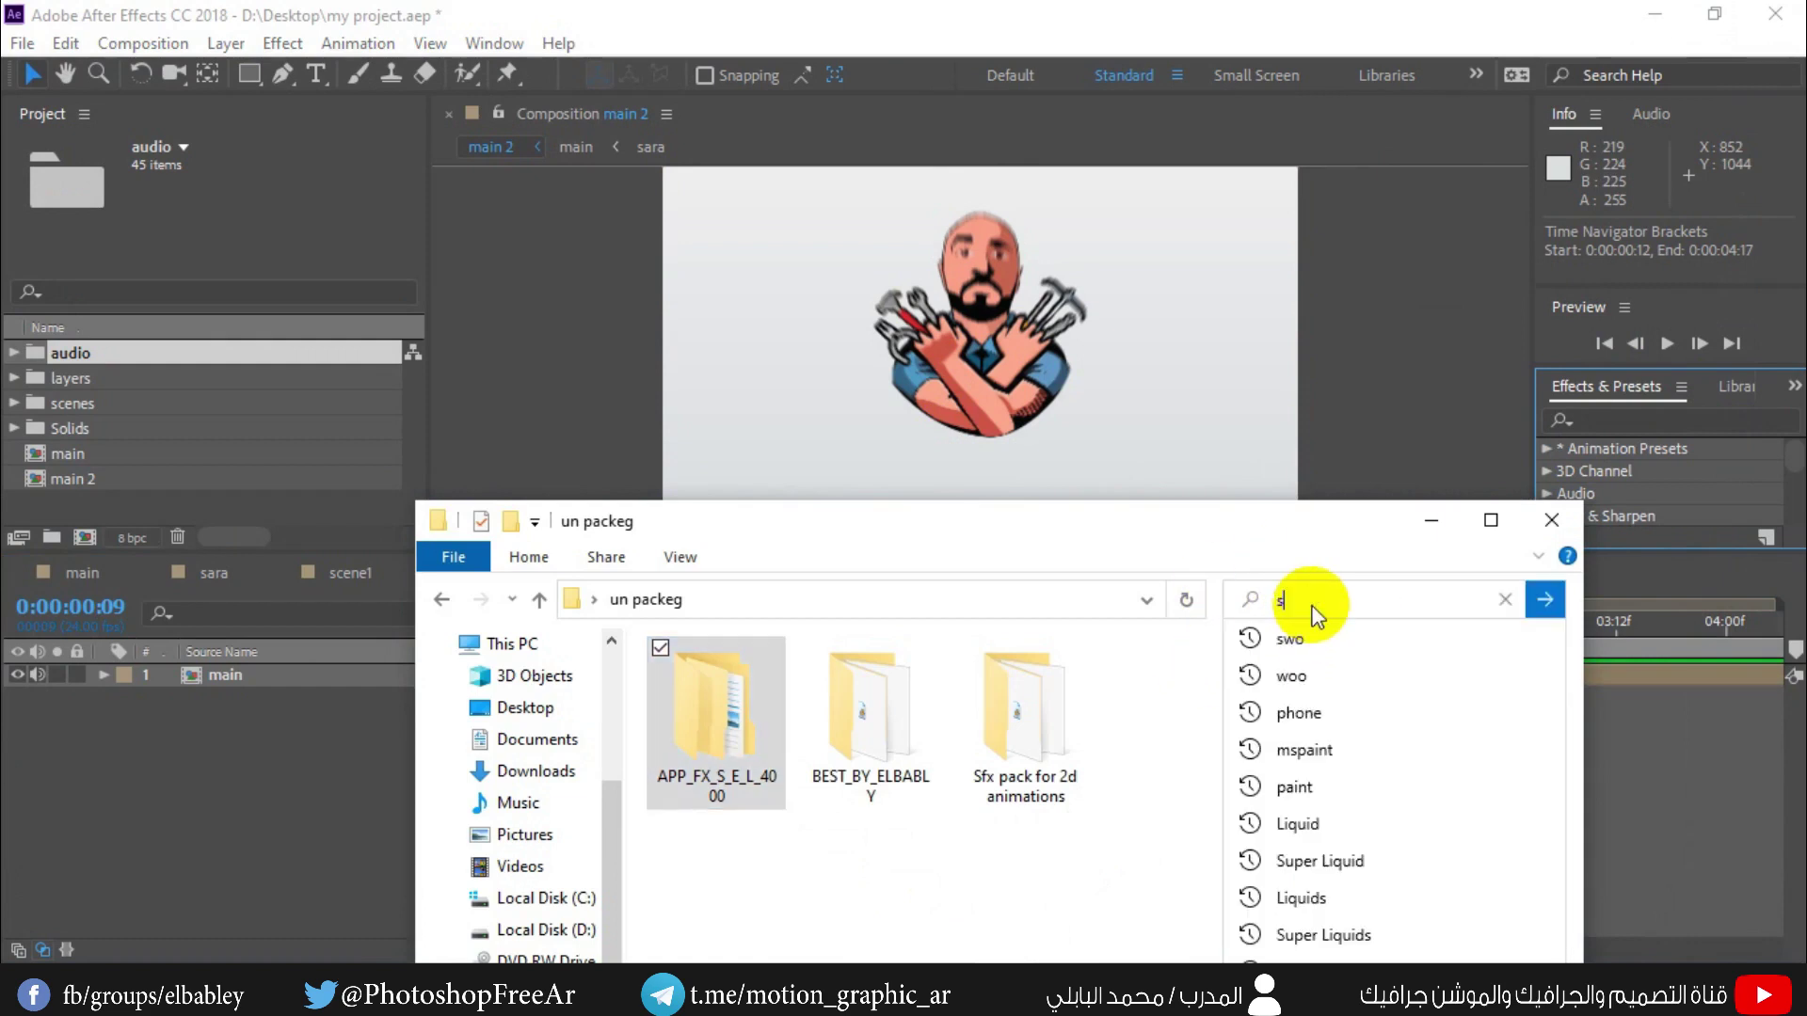
type("woos")
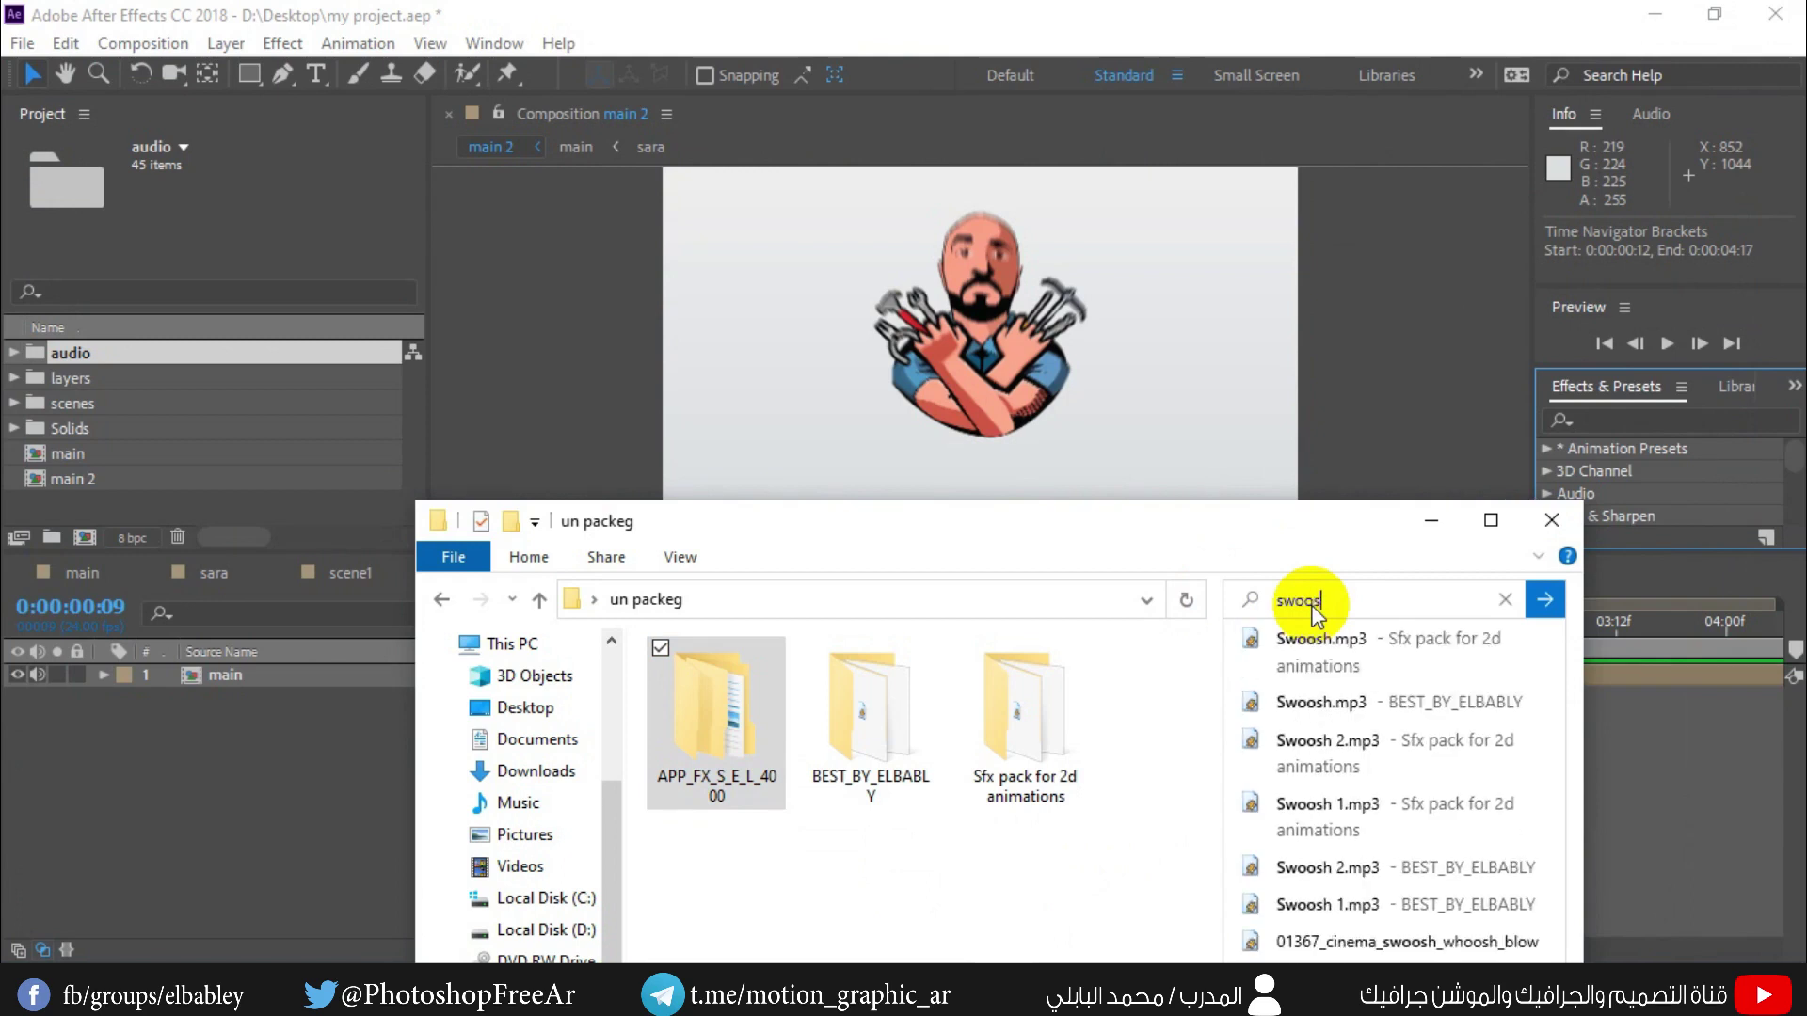
type("h")
key("Return")
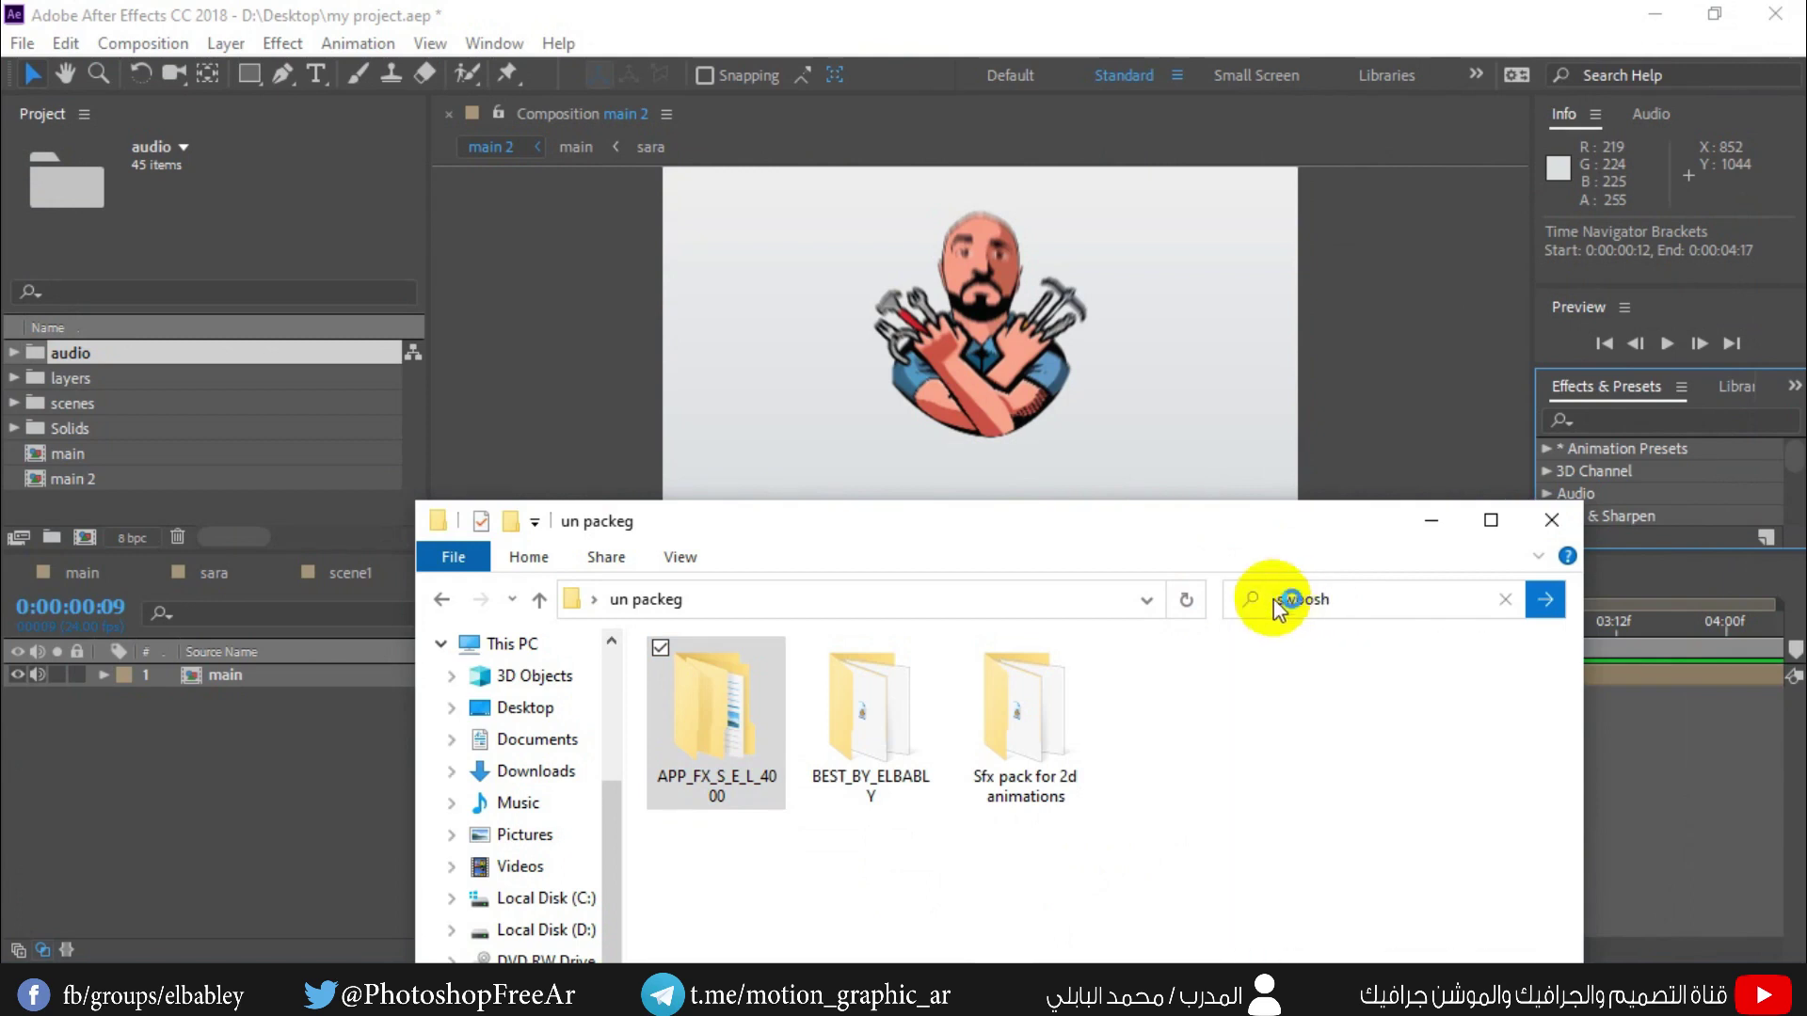
left_click_drag(981, 517, 1240, 214)
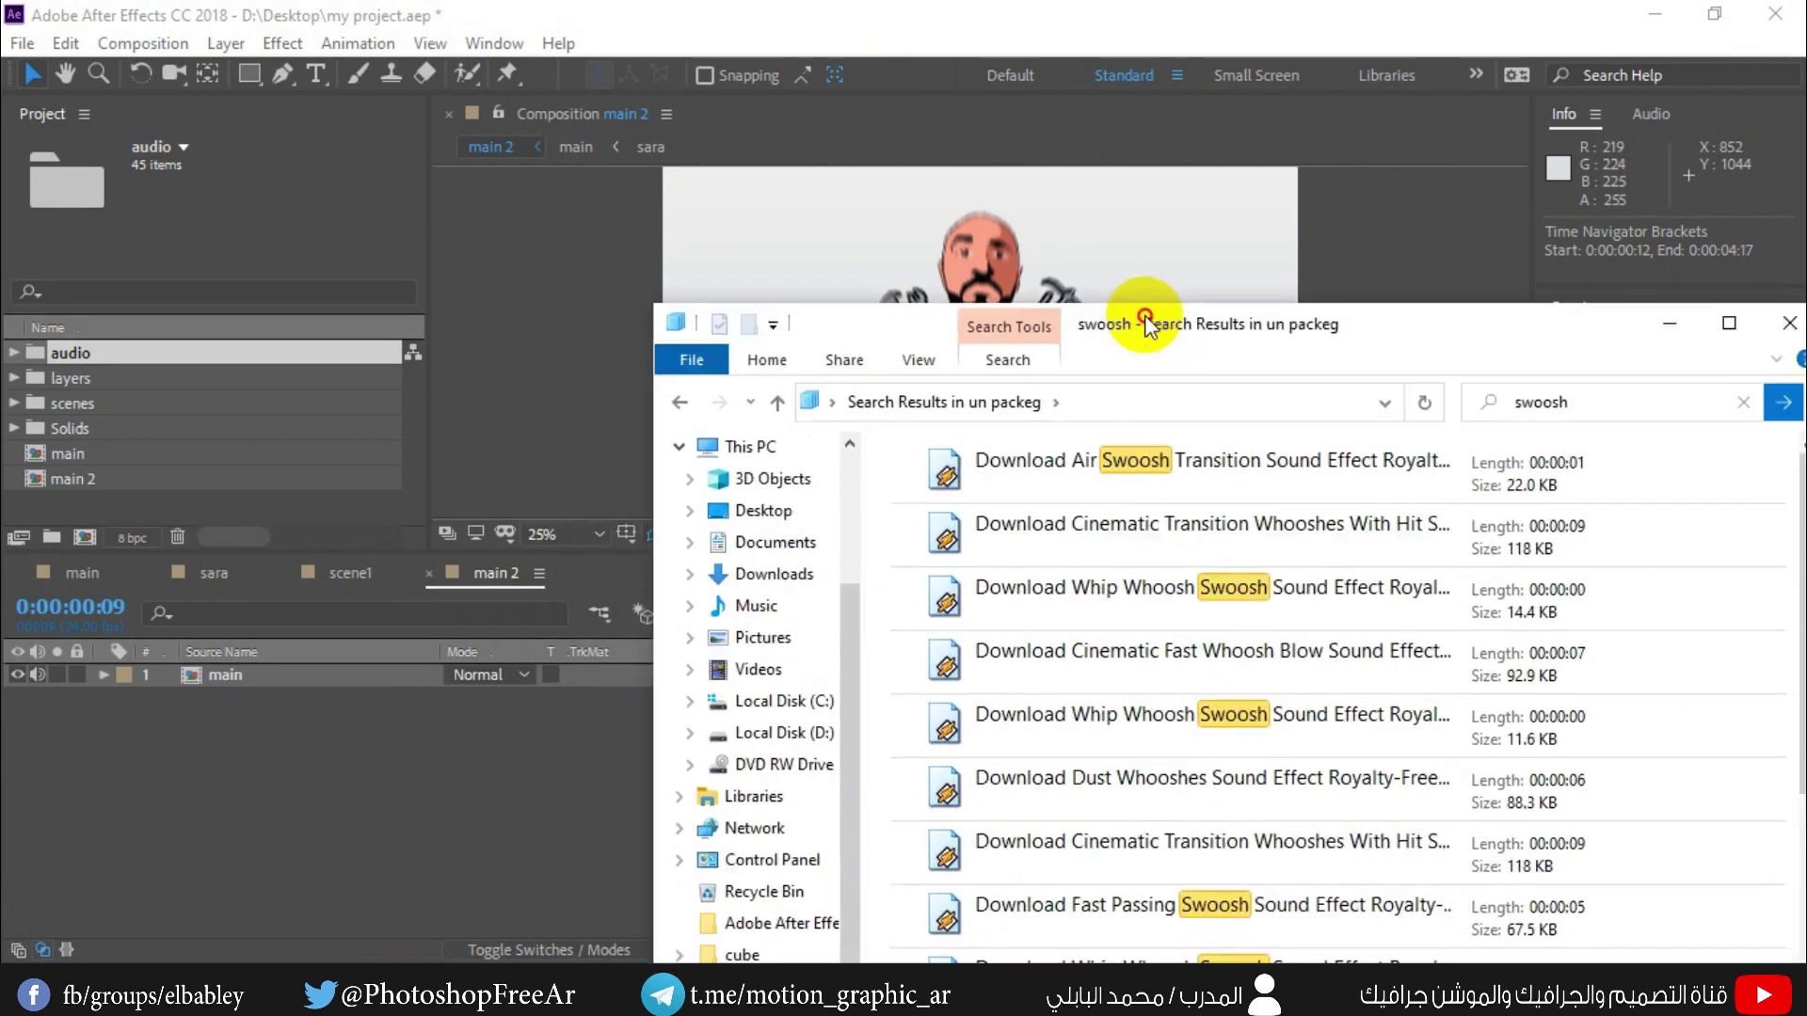
scroll(1084, 685, "down", 3)
scroll(1087, 696, "down", 2)
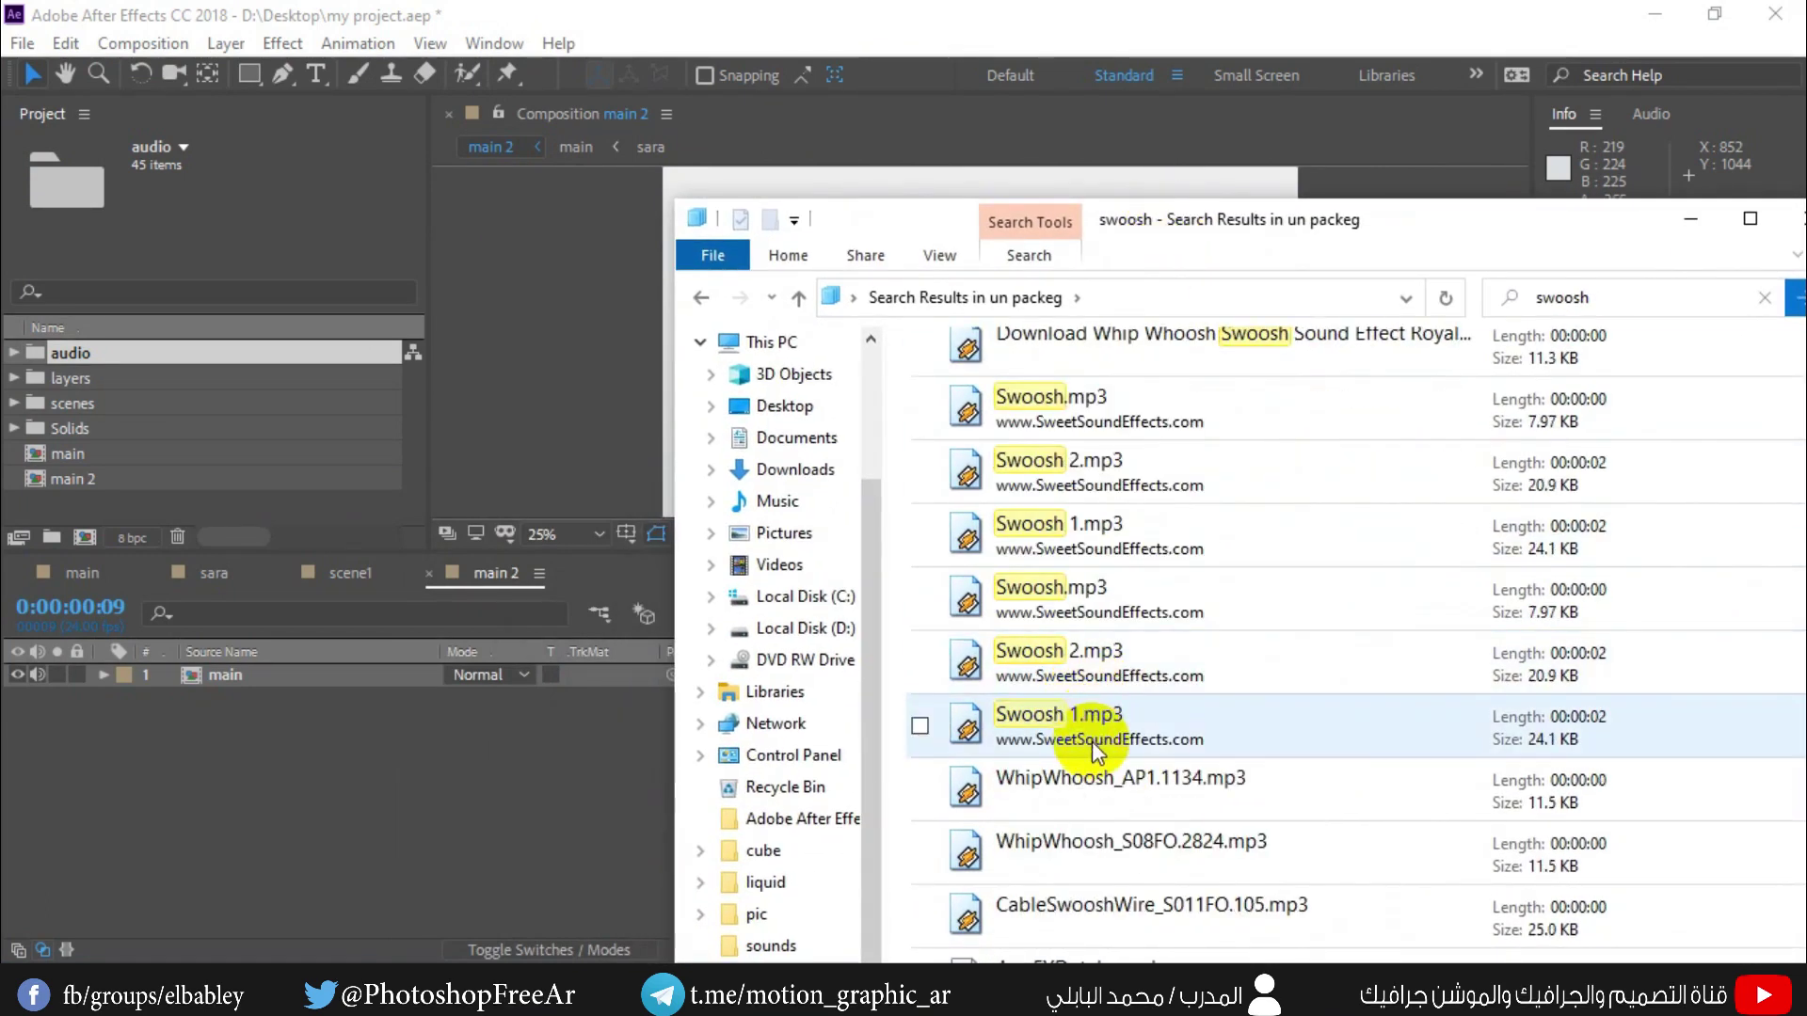
- Audition the Swoosh and WhipWhoosh clips, then import WhipWhoosh_S08FO.2824.mp3 into the project
left_click(1048, 476)
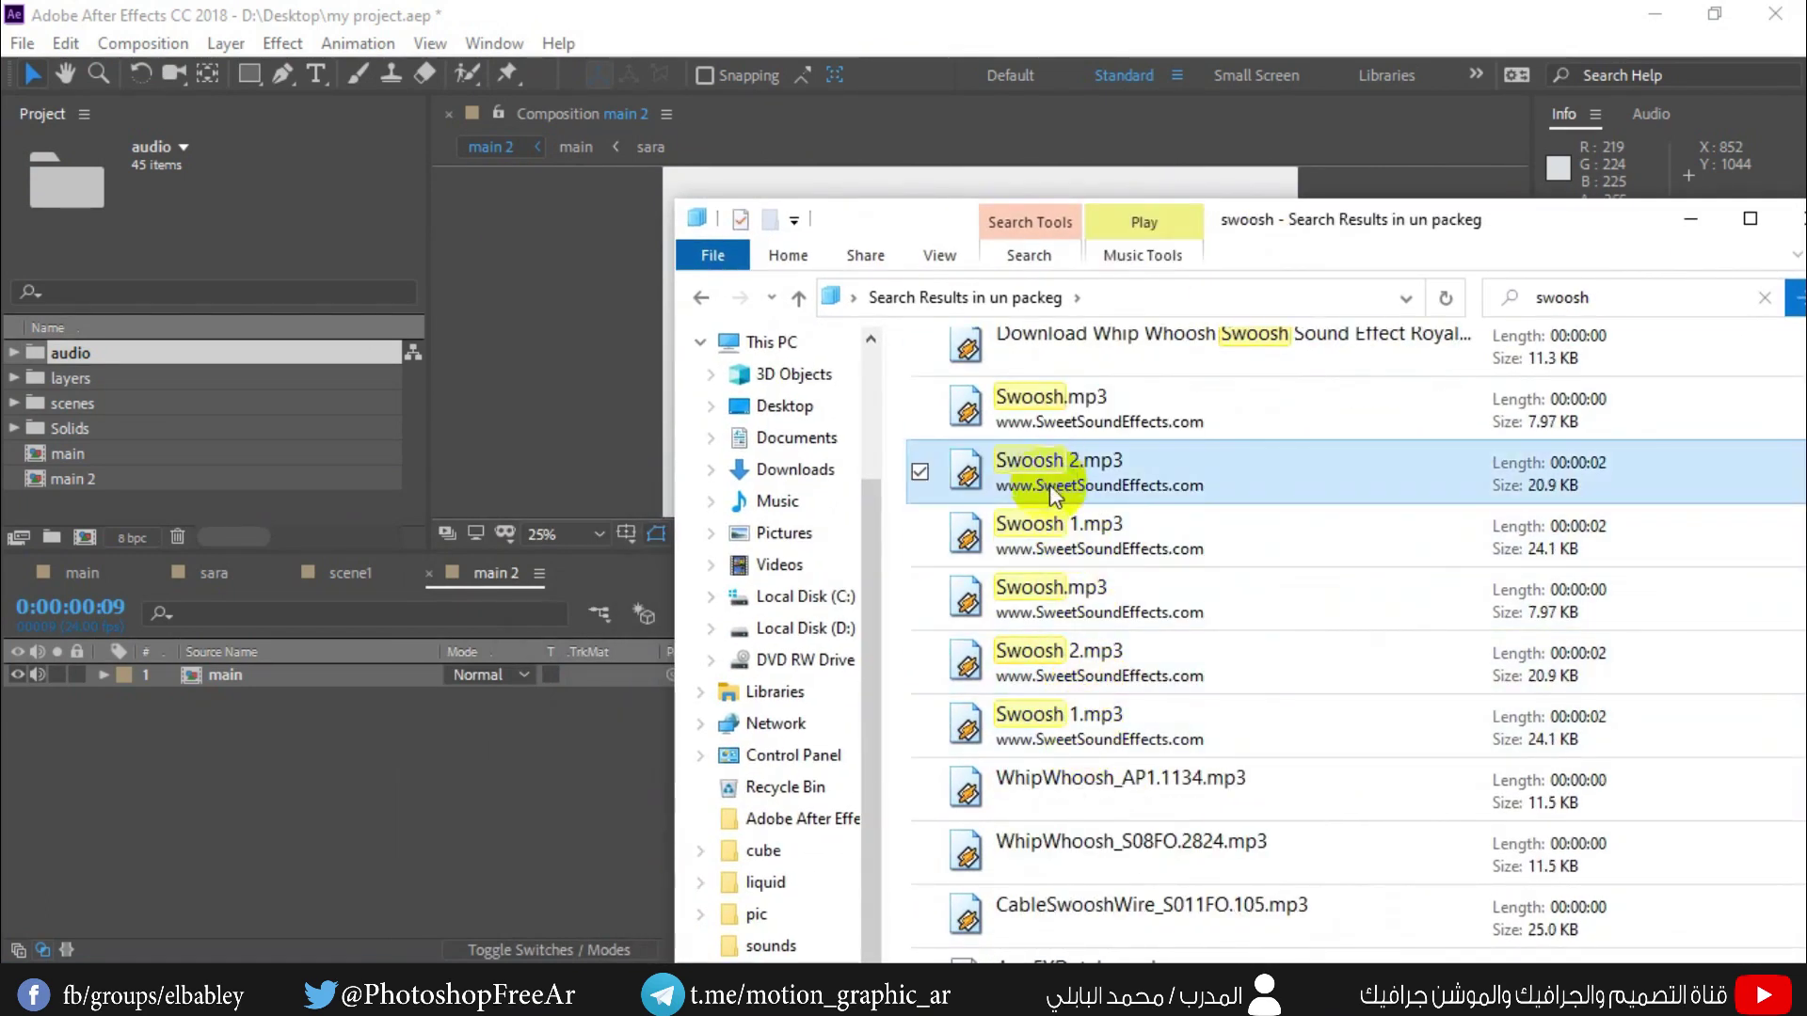
left_click(1035, 544)
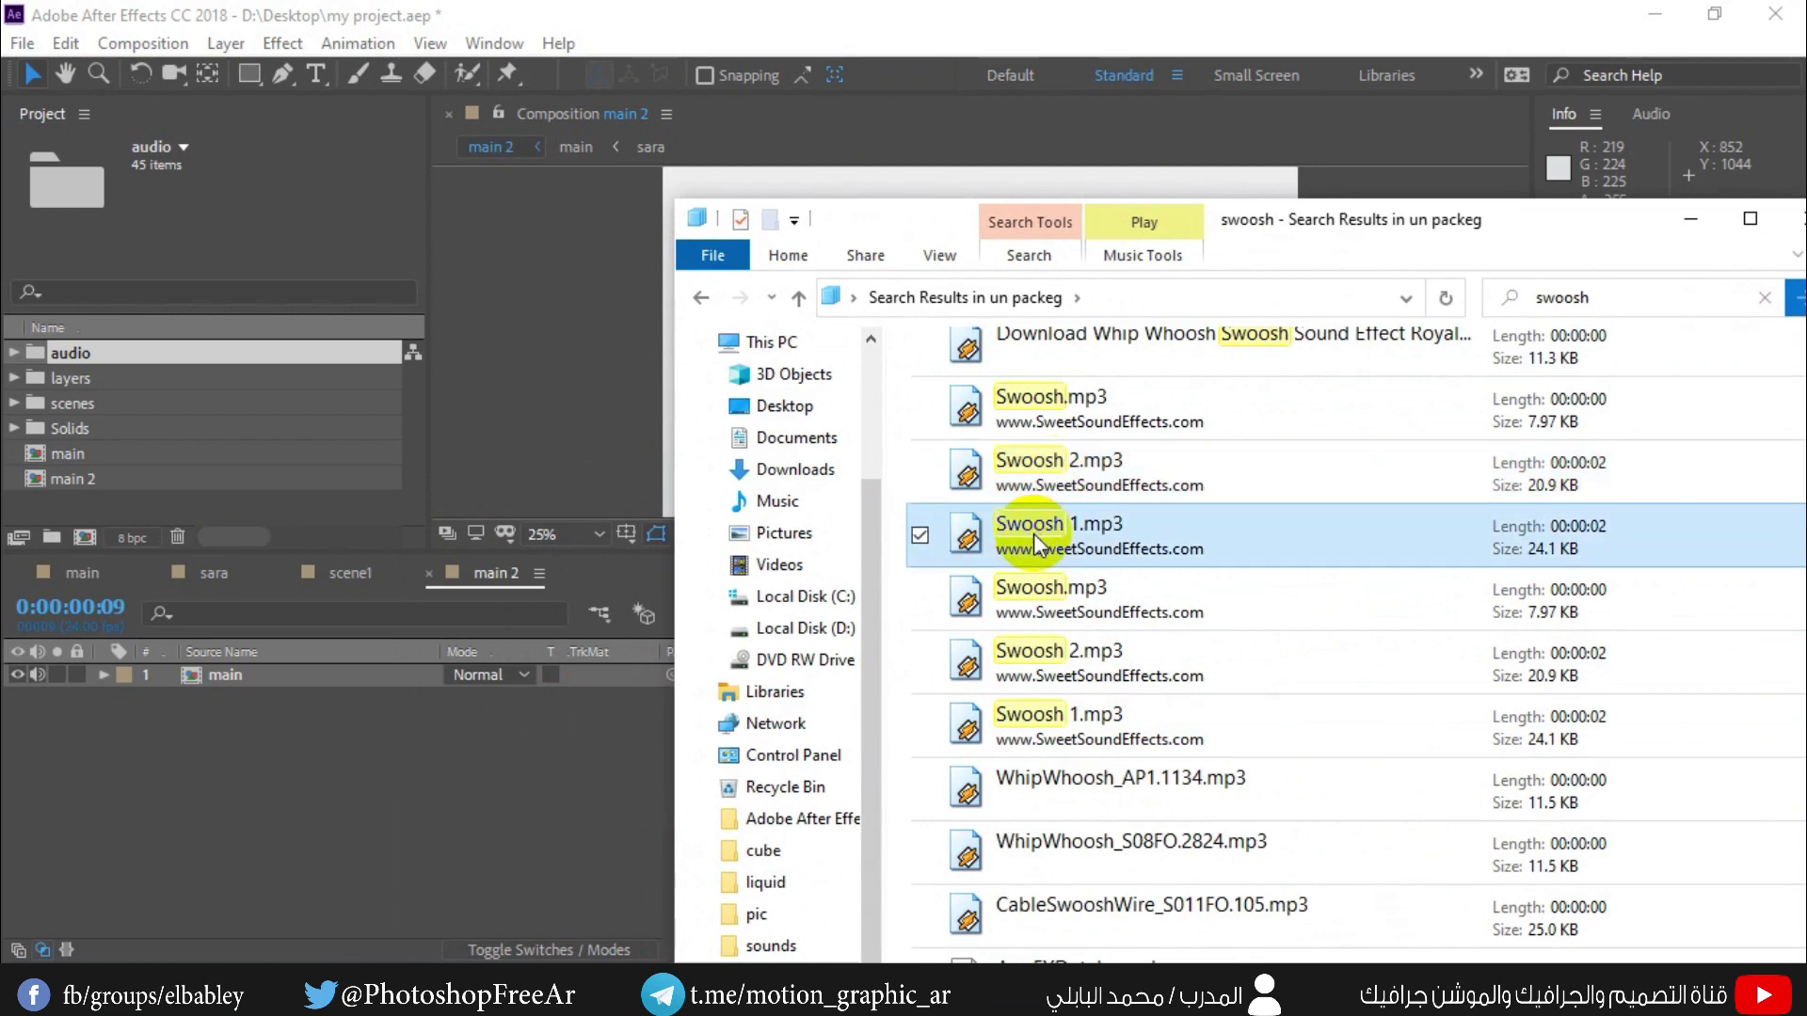
left_click(1035, 607)
left_click(1038, 670)
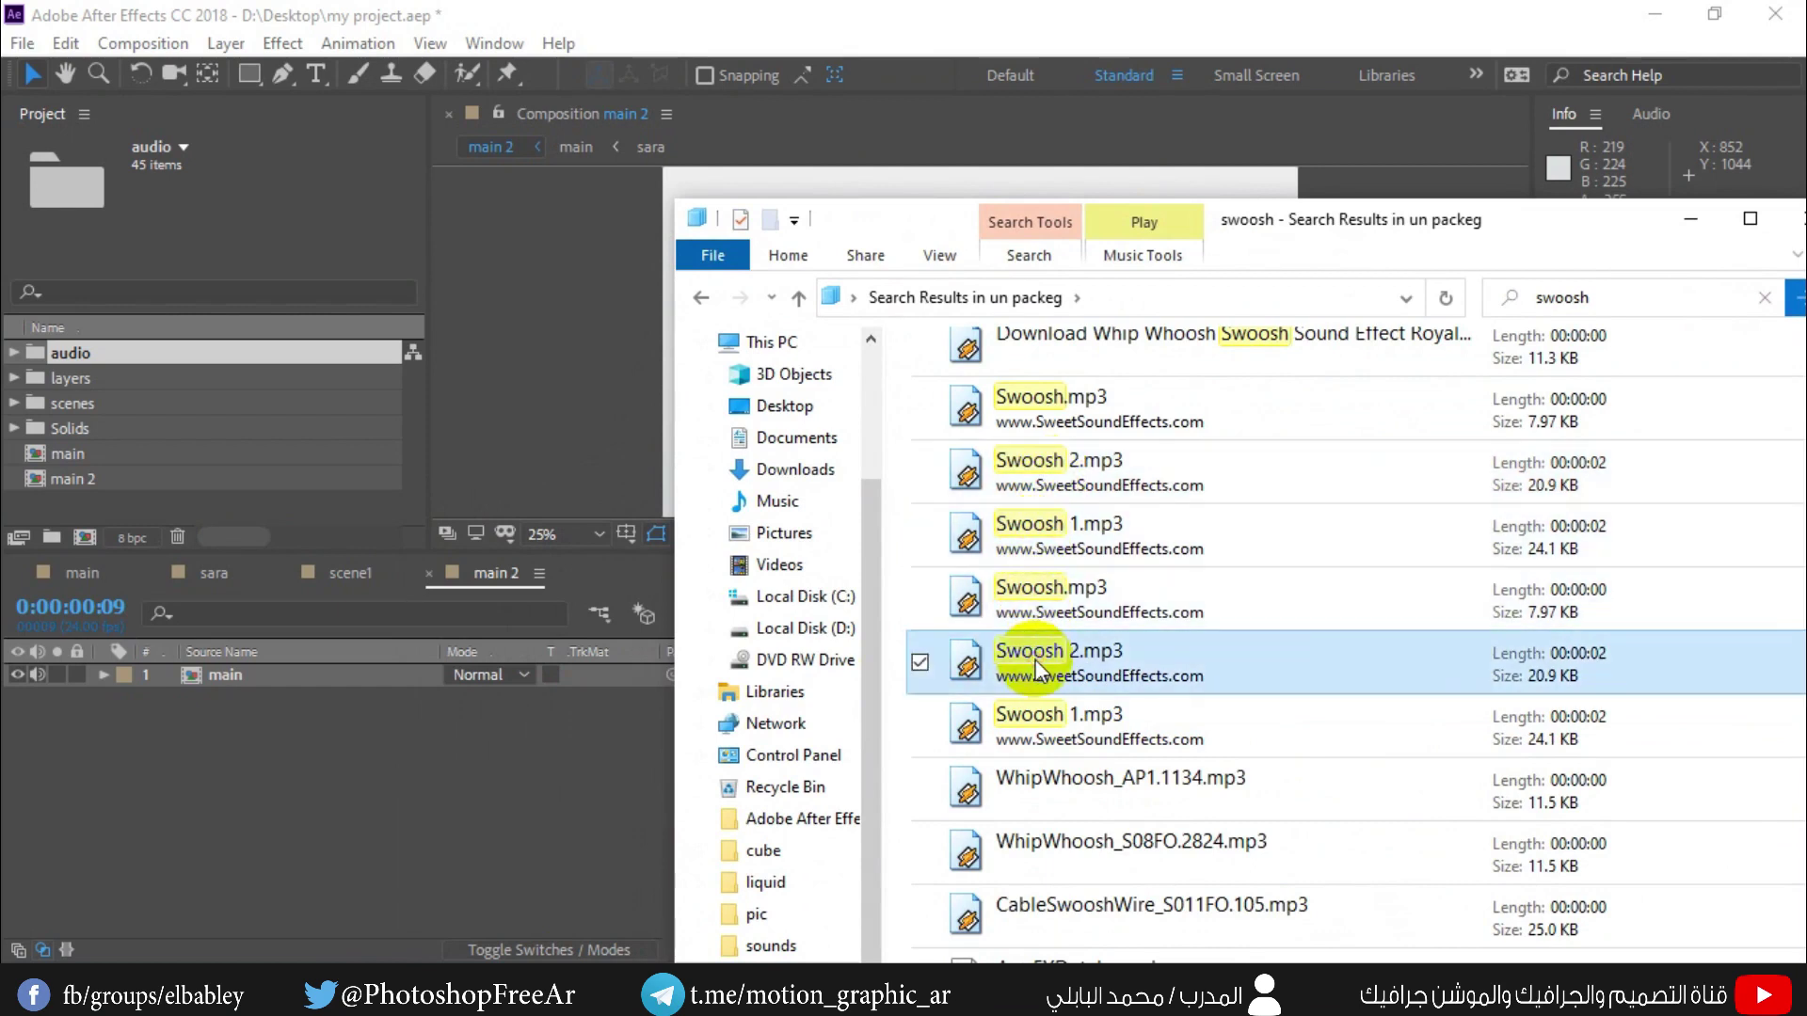
left_click(1035, 725)
left_click(1032, 785)
left_click(1039, 845)
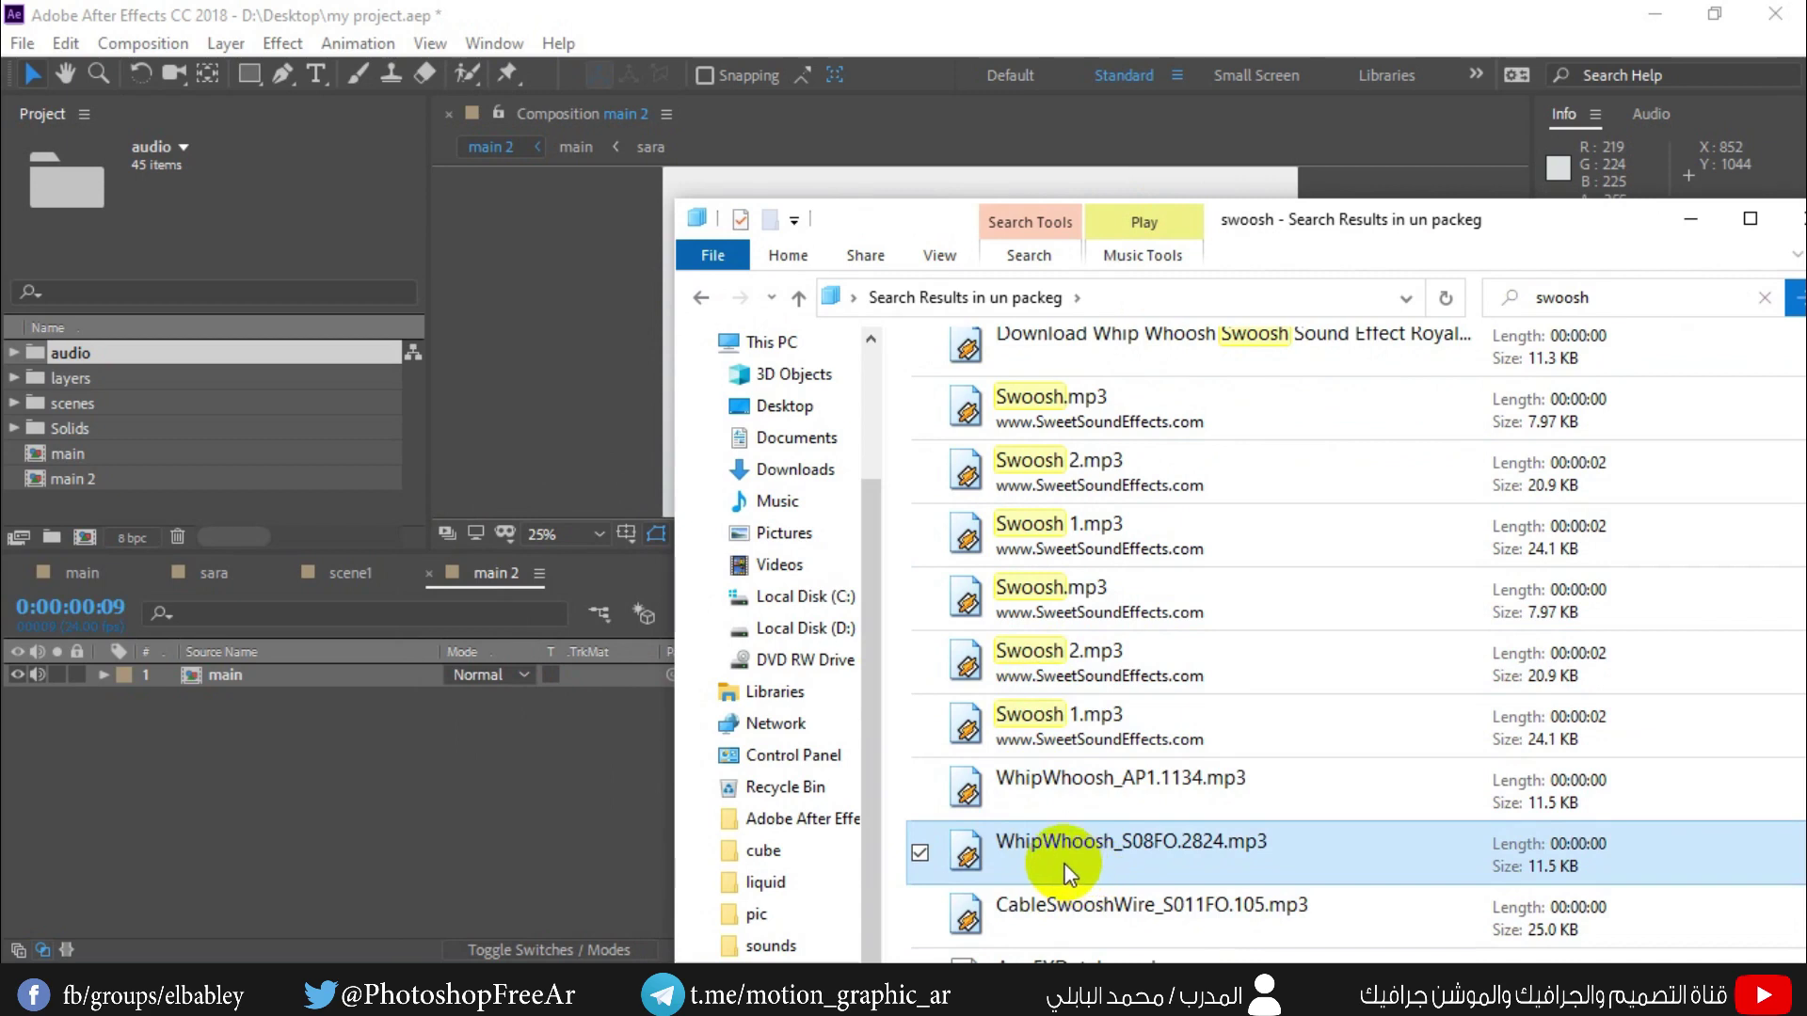
left_click_drag(1069, 874, 204, 503)
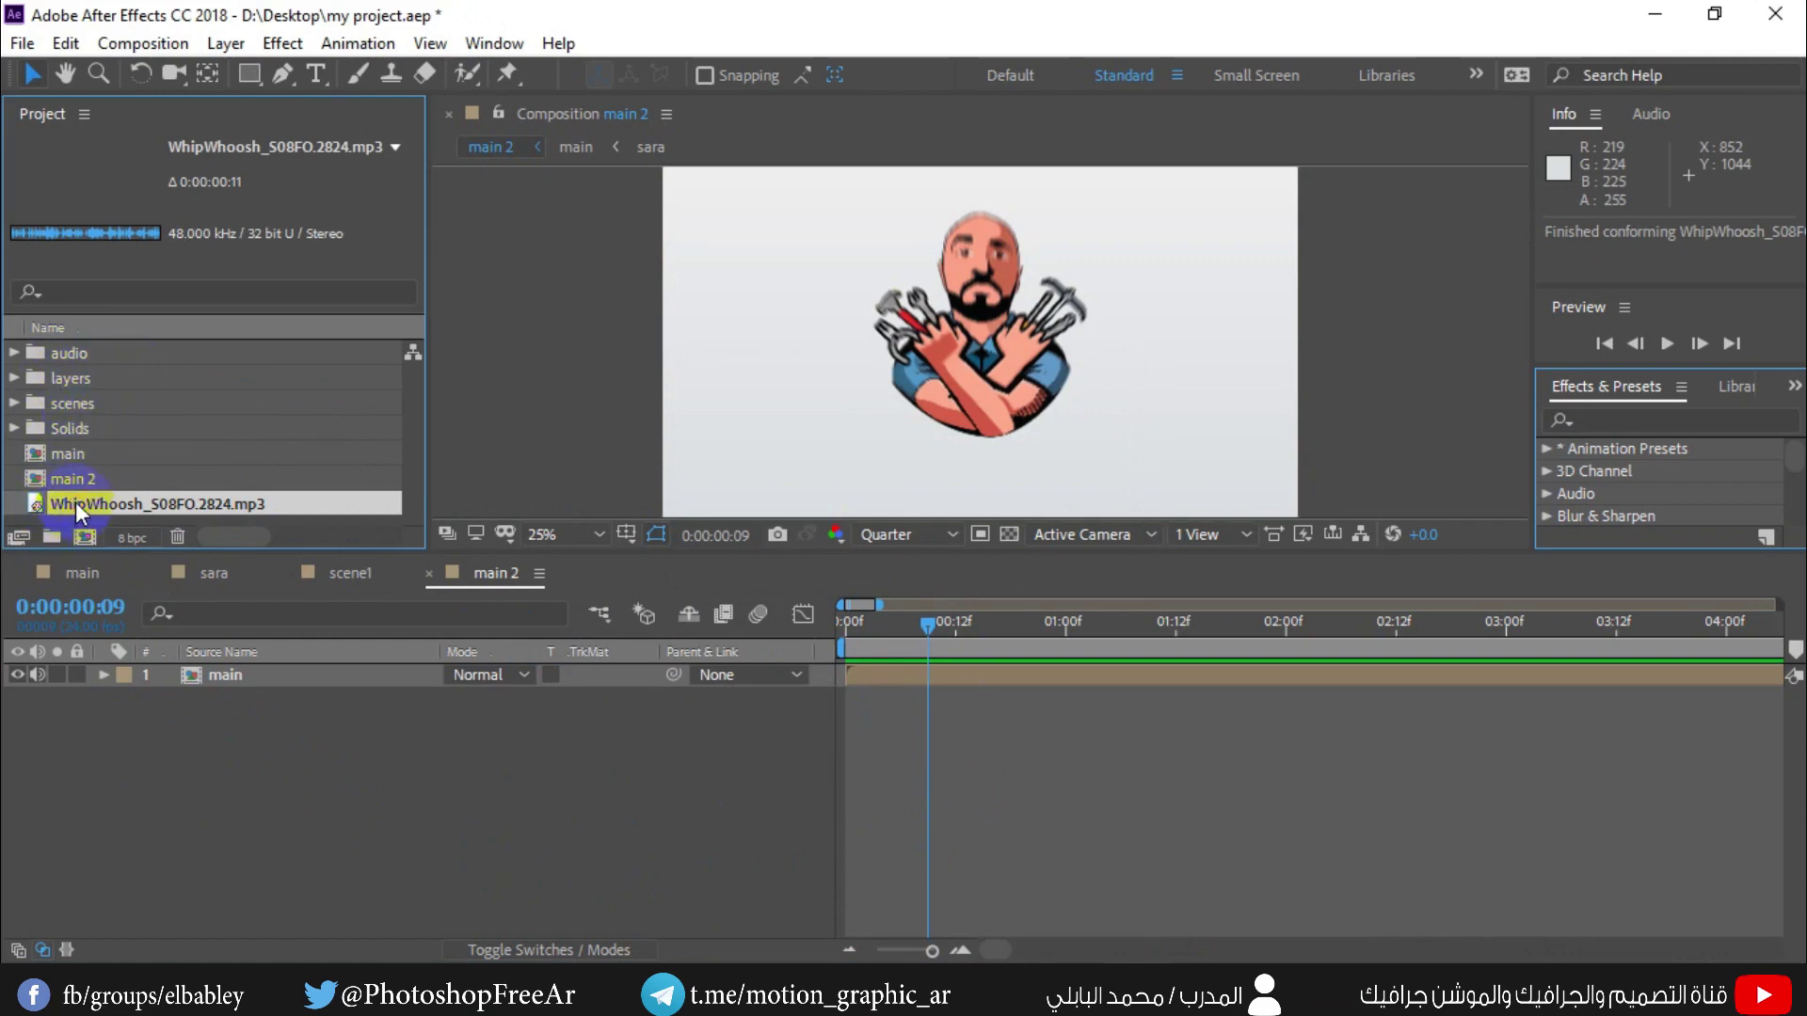
- Rename the imported whoosh sound to 'whoo'
key("Return")
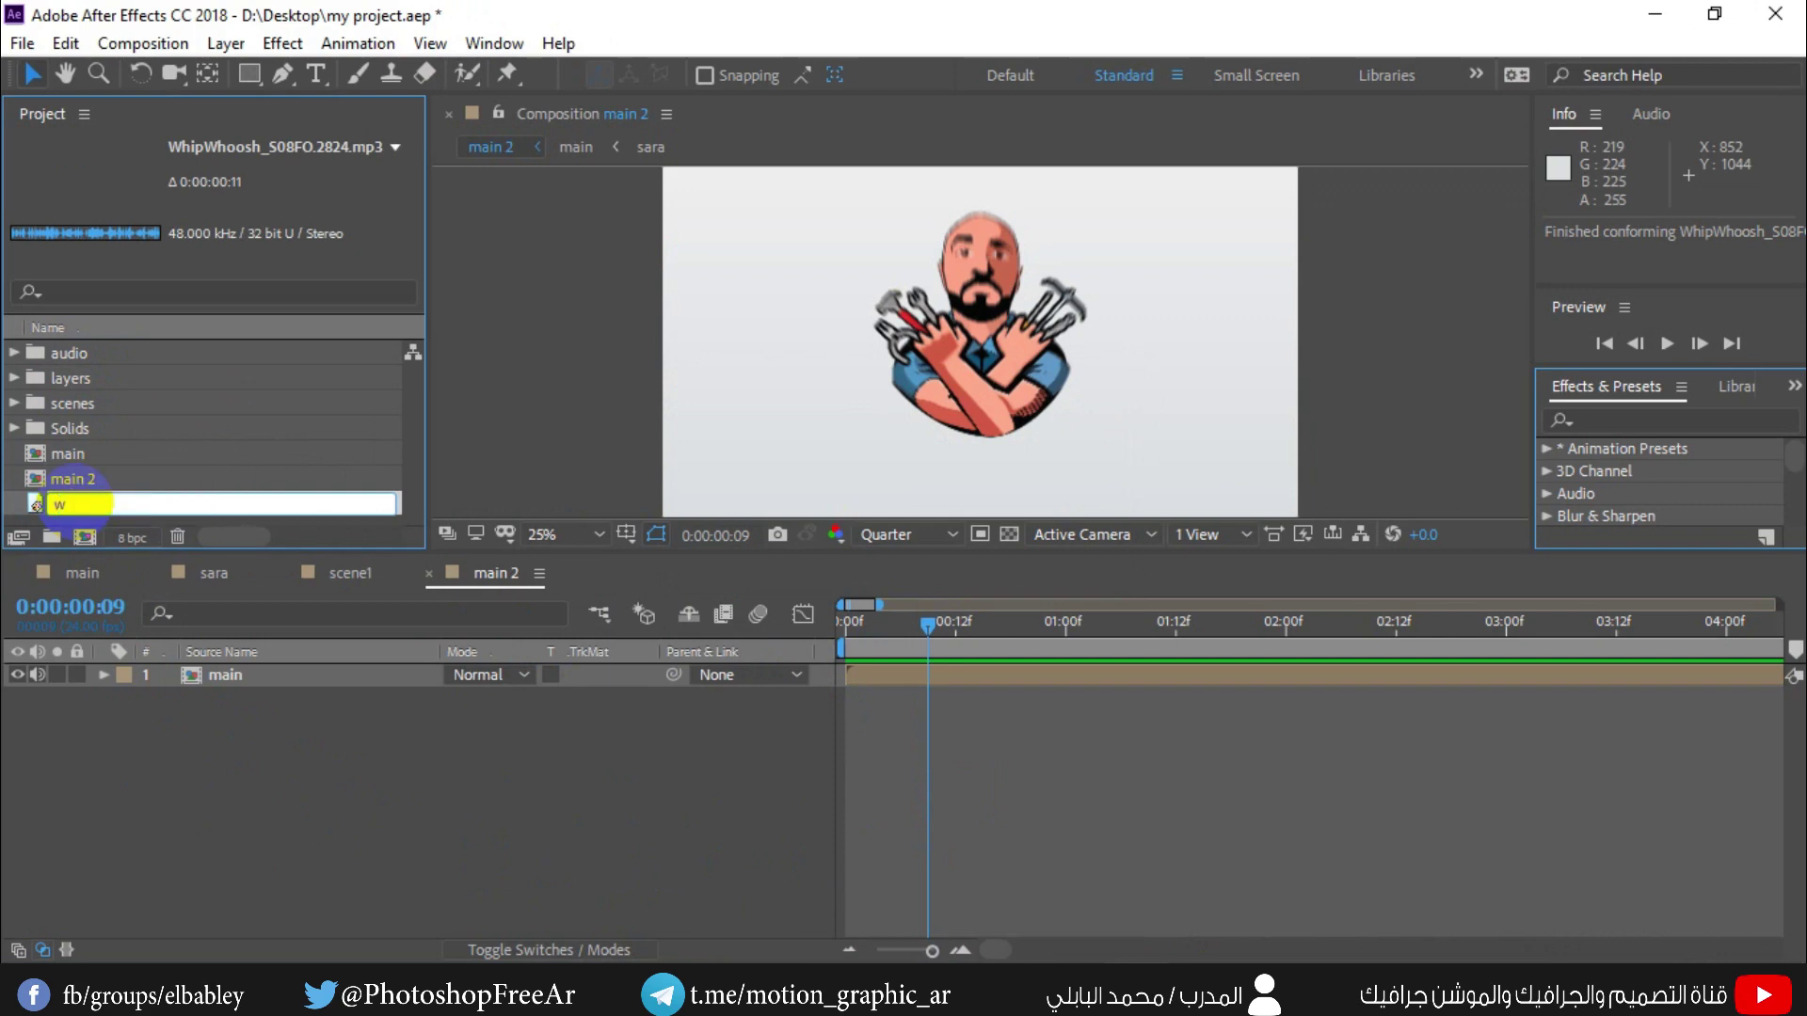
type("hoo")
key("Return")
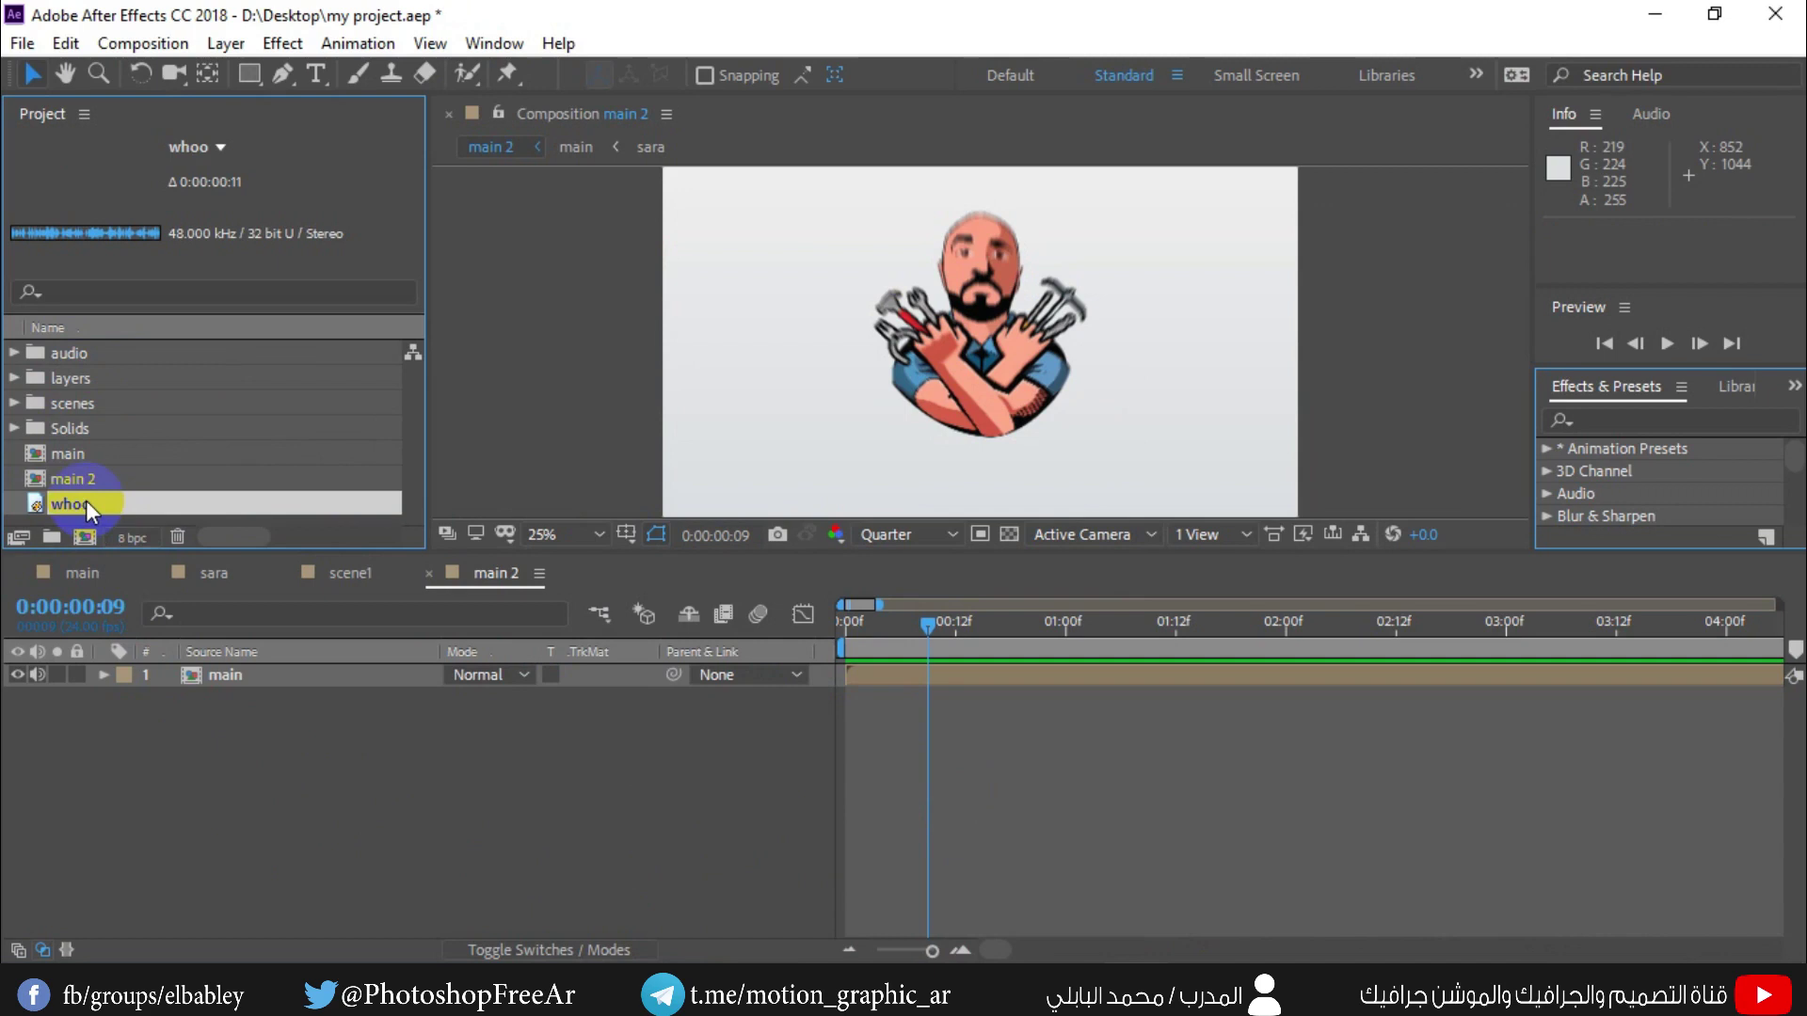
- Preview main 2 and drop the whoo sound into its timeline at frame 6
left_click_drag(930, 629, 847, 621)
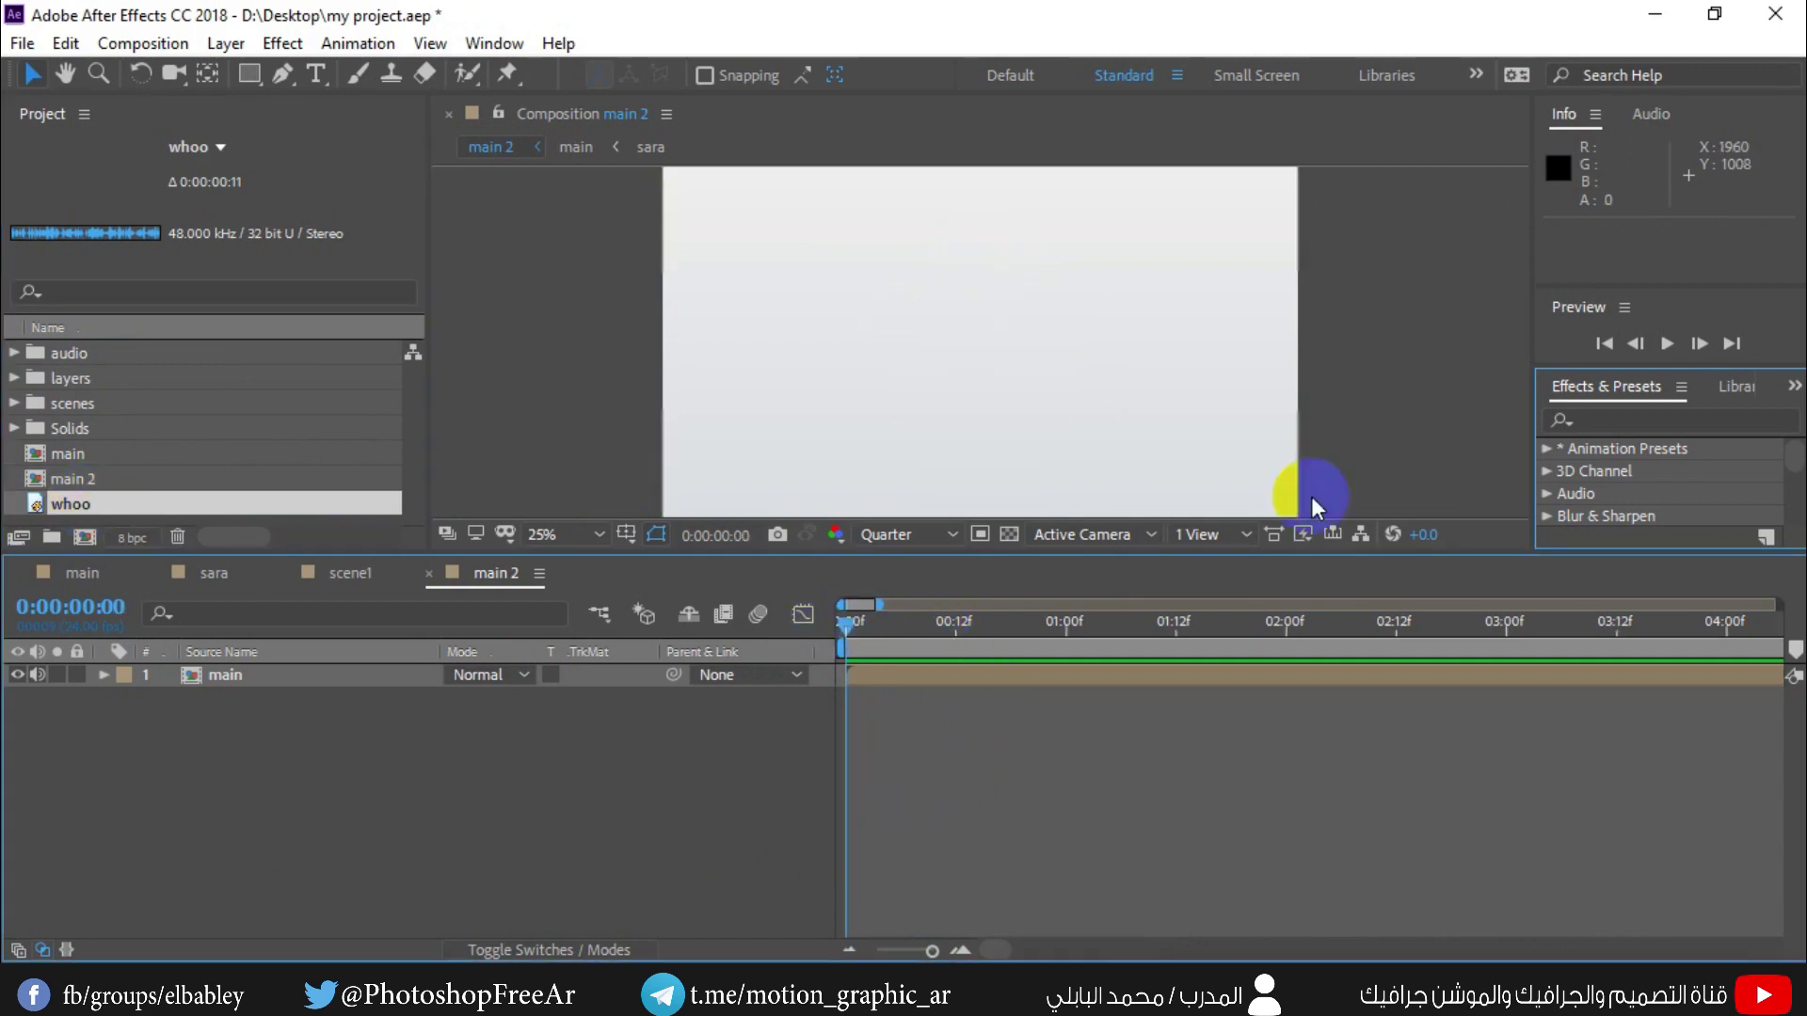
left_click(1668, 344)
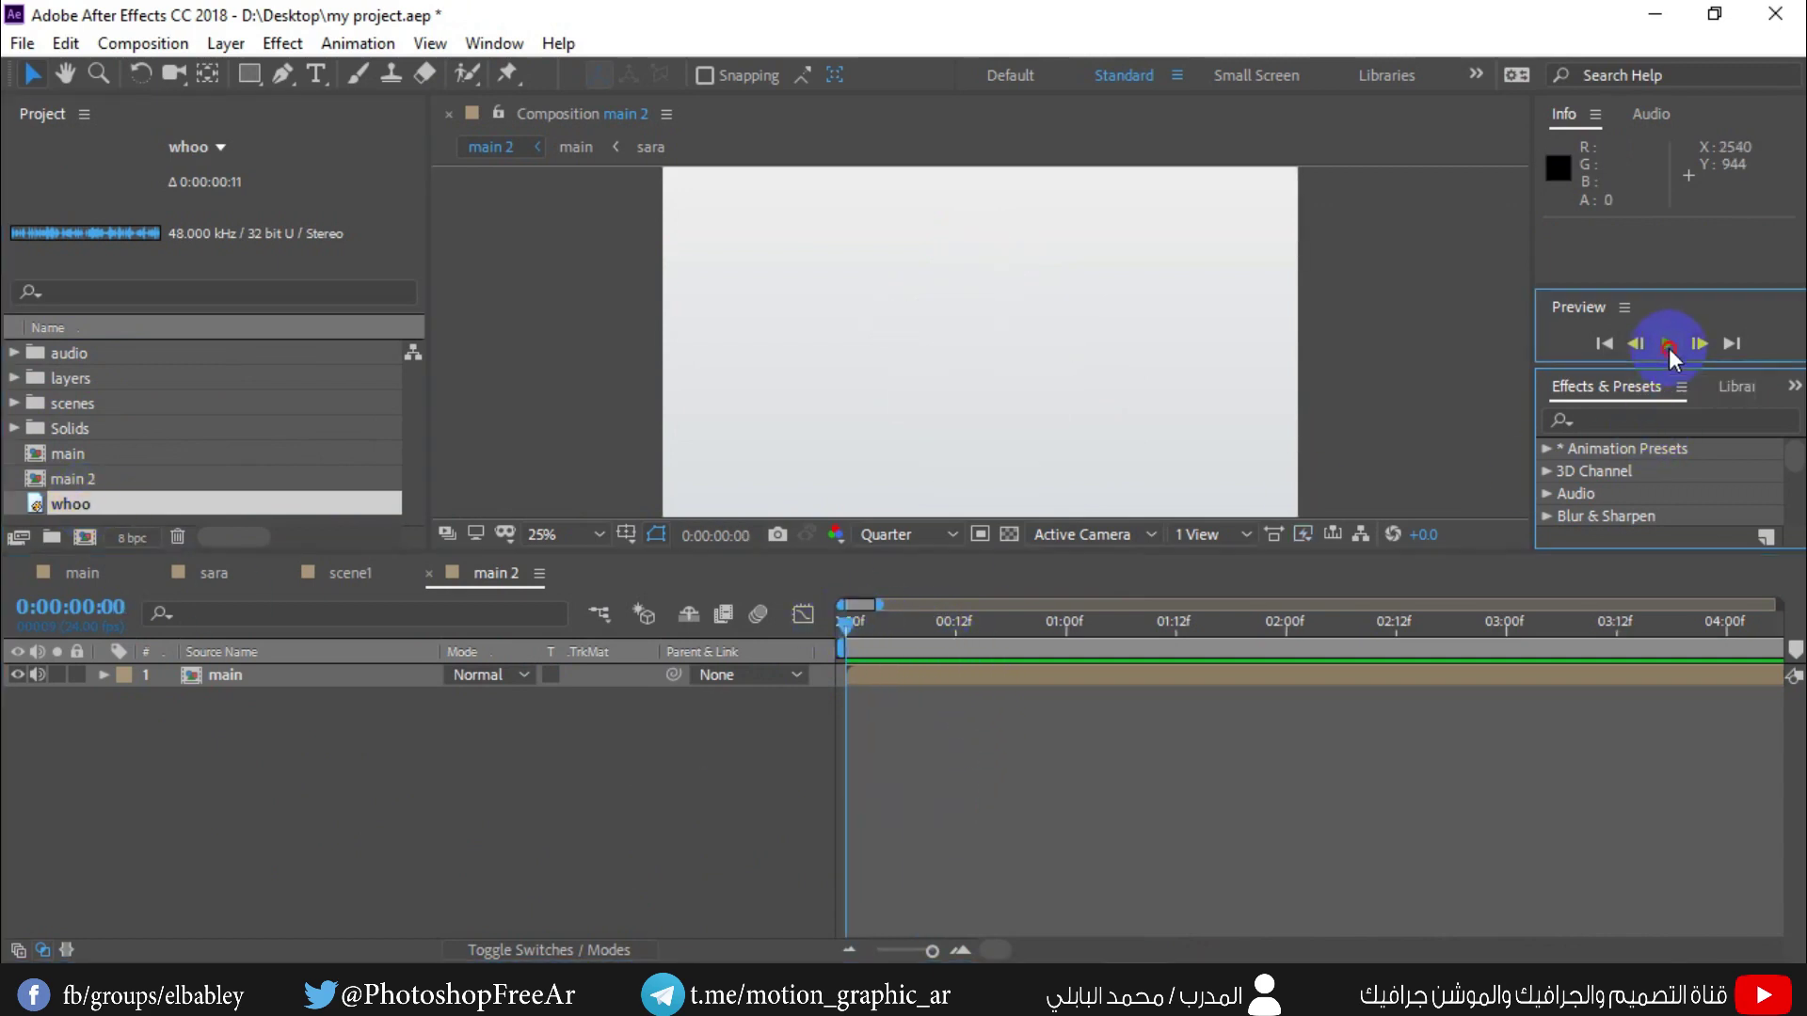
left_click_drag(995, 629, 901, 623)
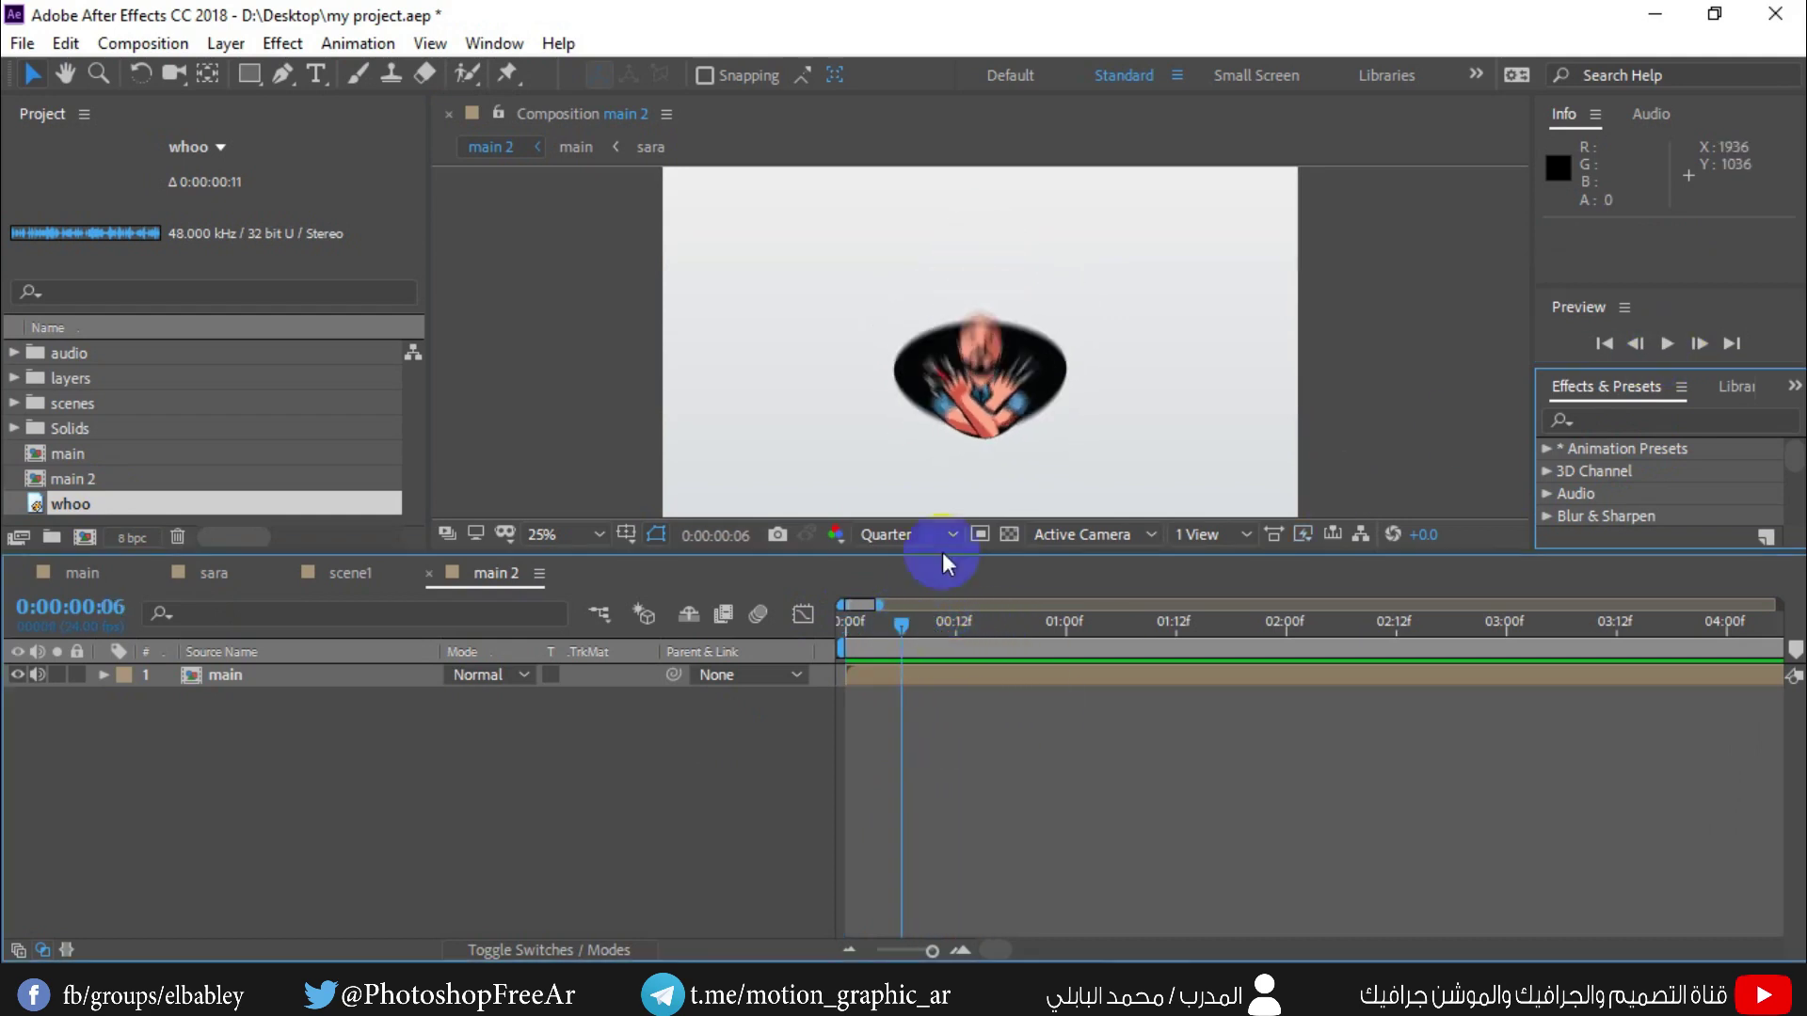
left_click(306, 501)
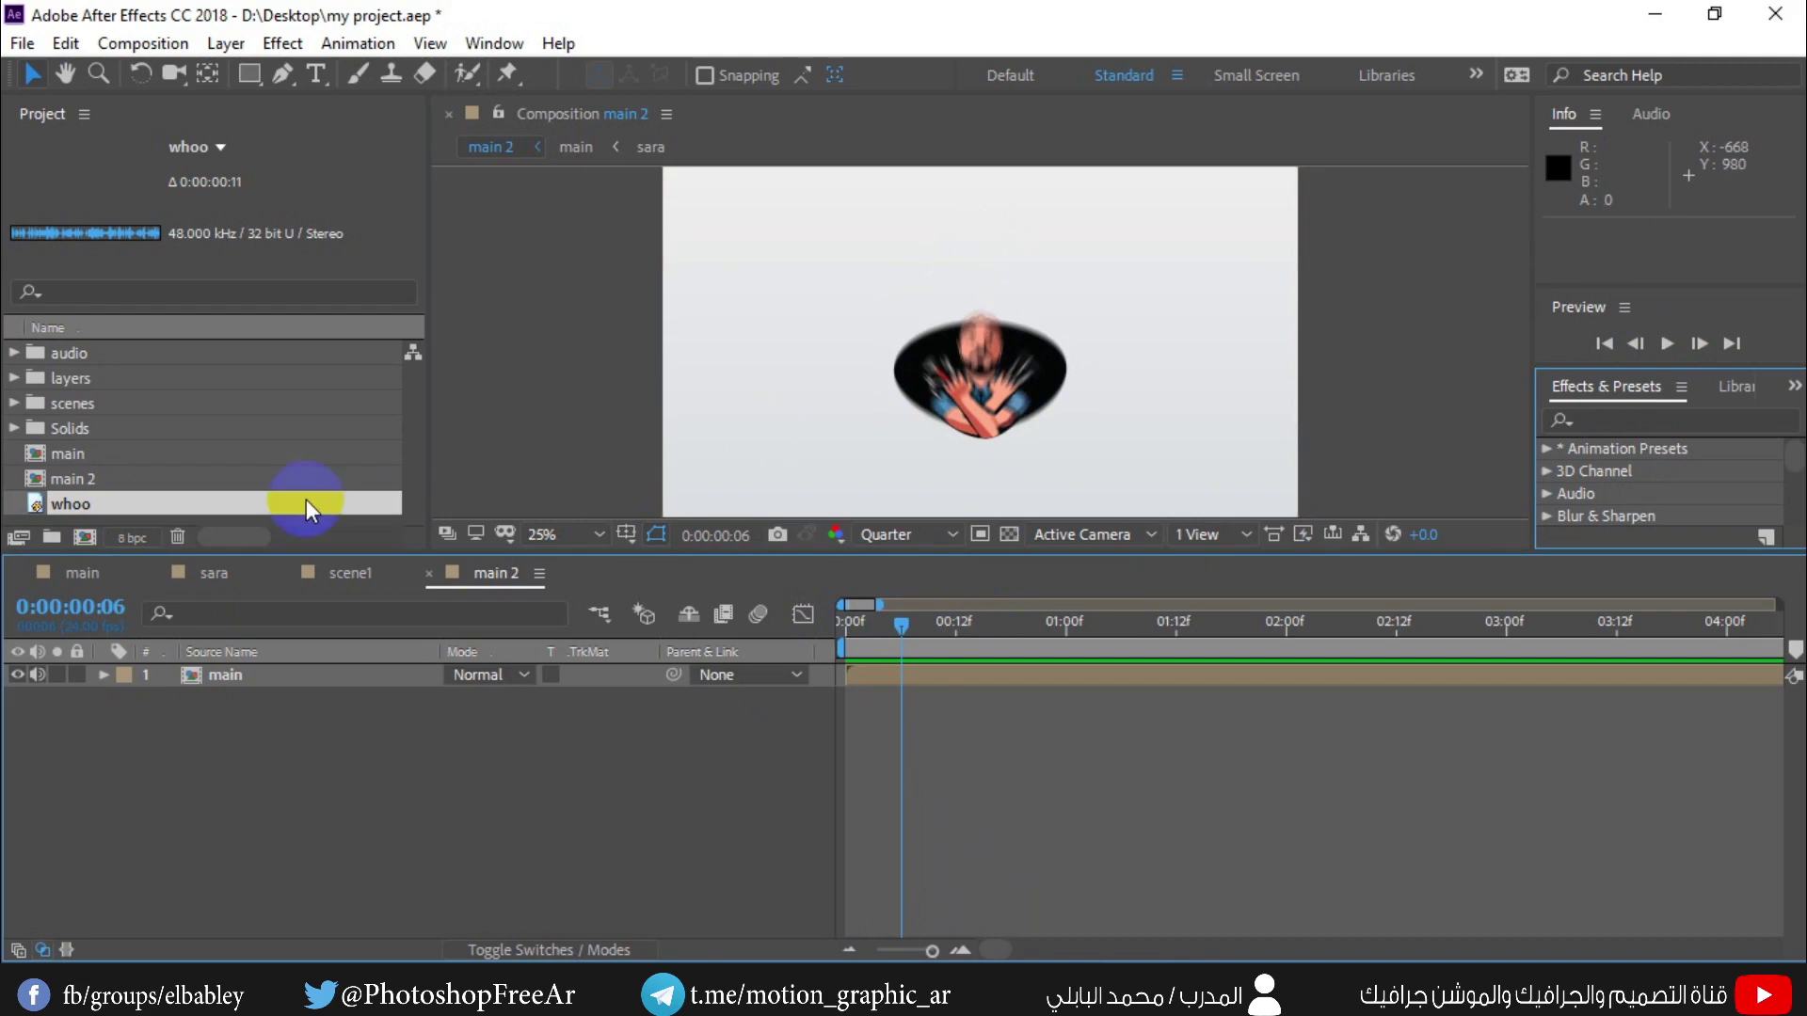
mouse_move(891, 680)
left_mouse_down()
mouse_move(904, 652)
mouse_move(48, 510)
left_mouse_up()
left_click_drag(79, 505, 900, 691)
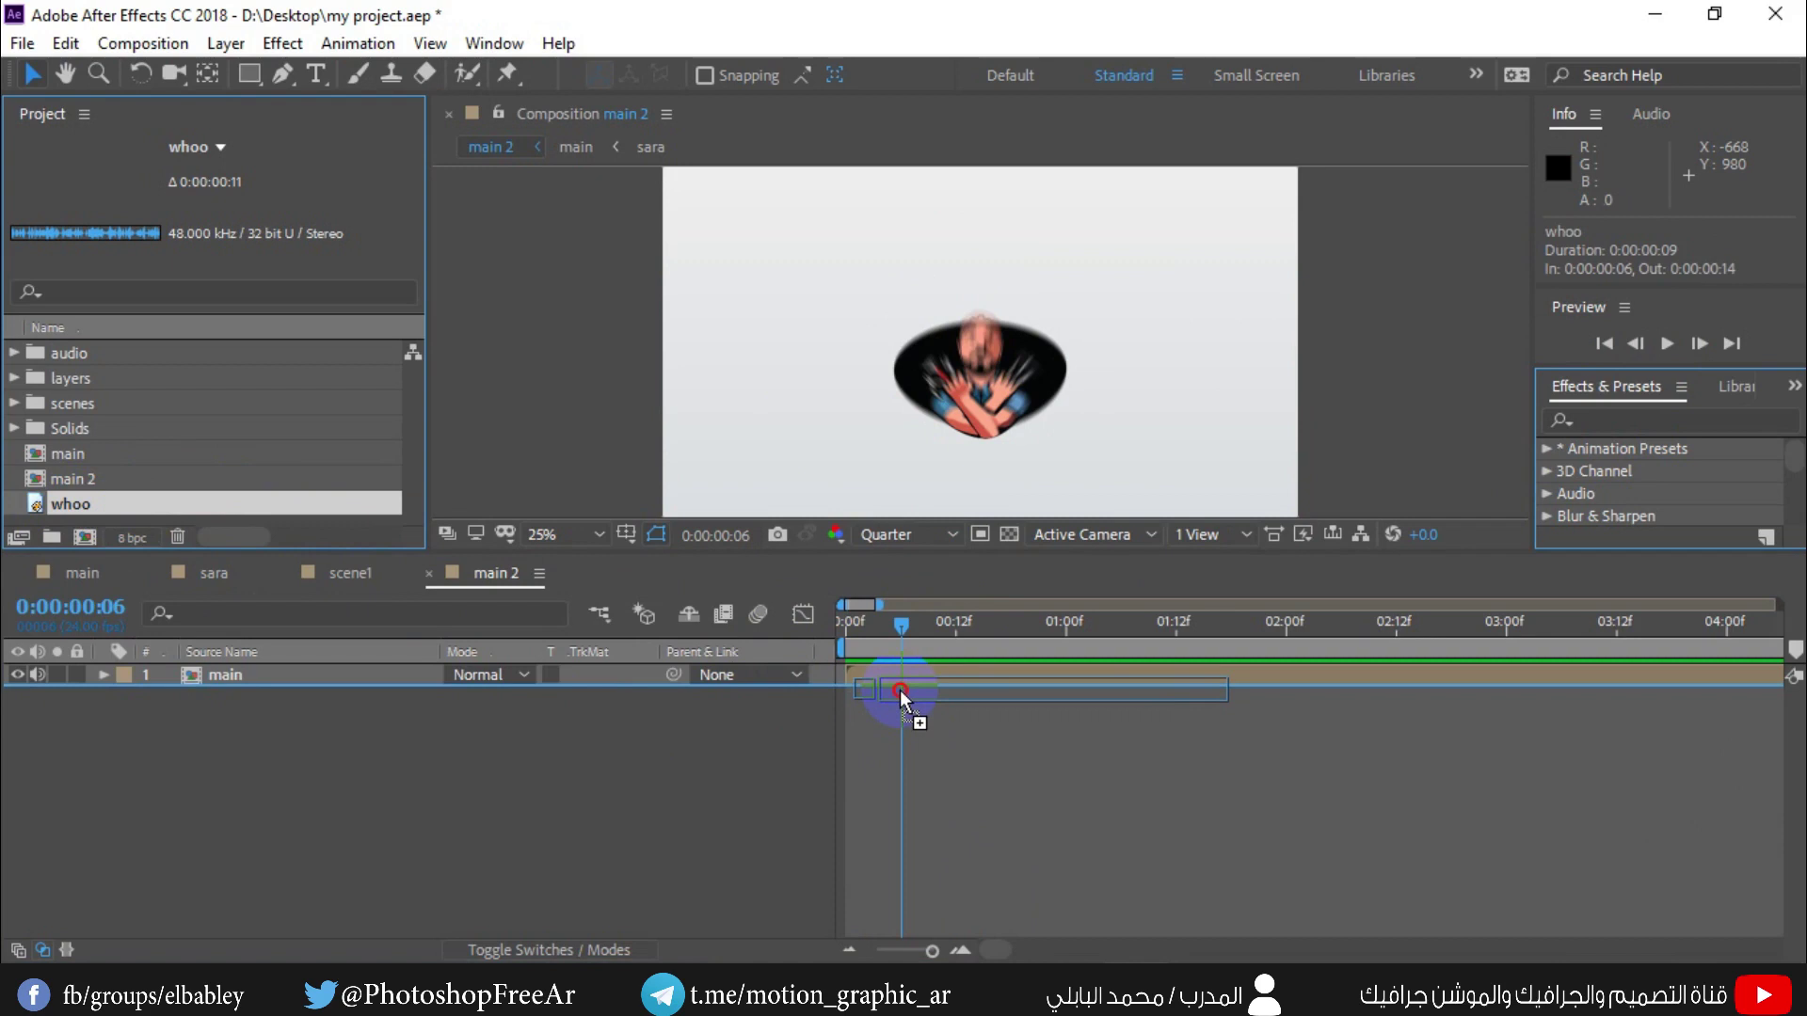
left_click_drag(900, 690, 900, 690)
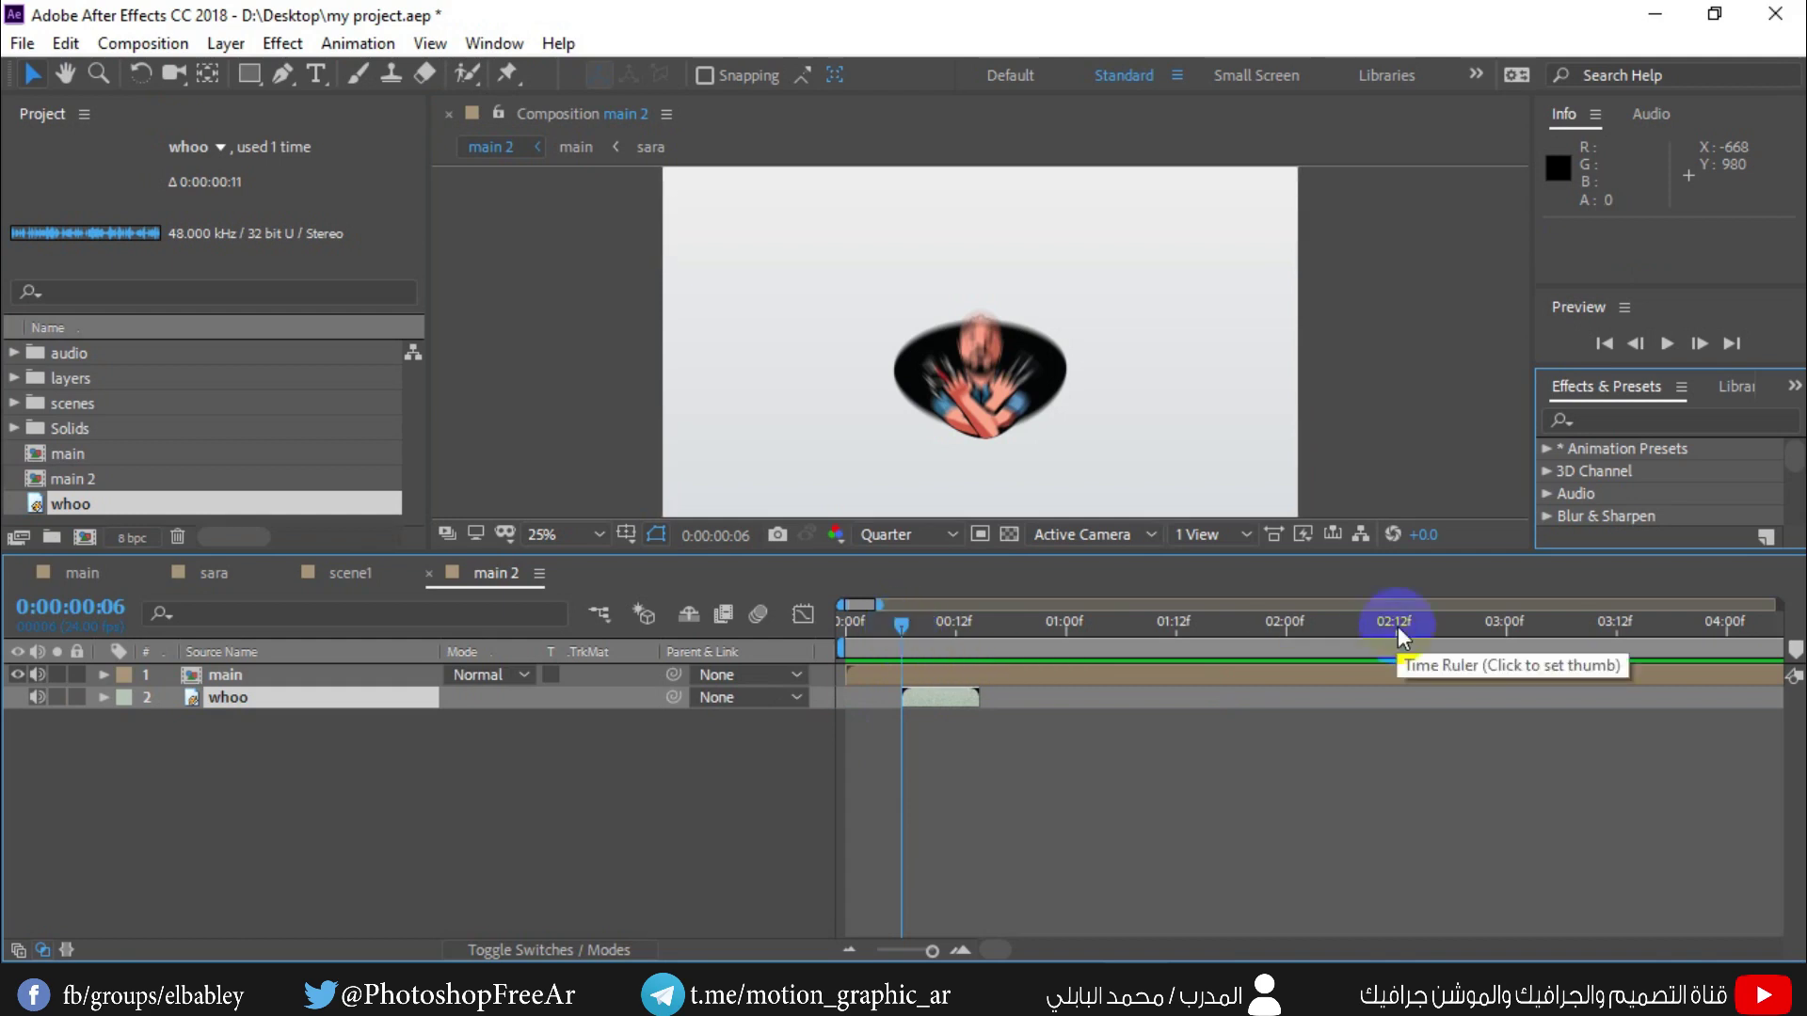
left_click(1663, 345)
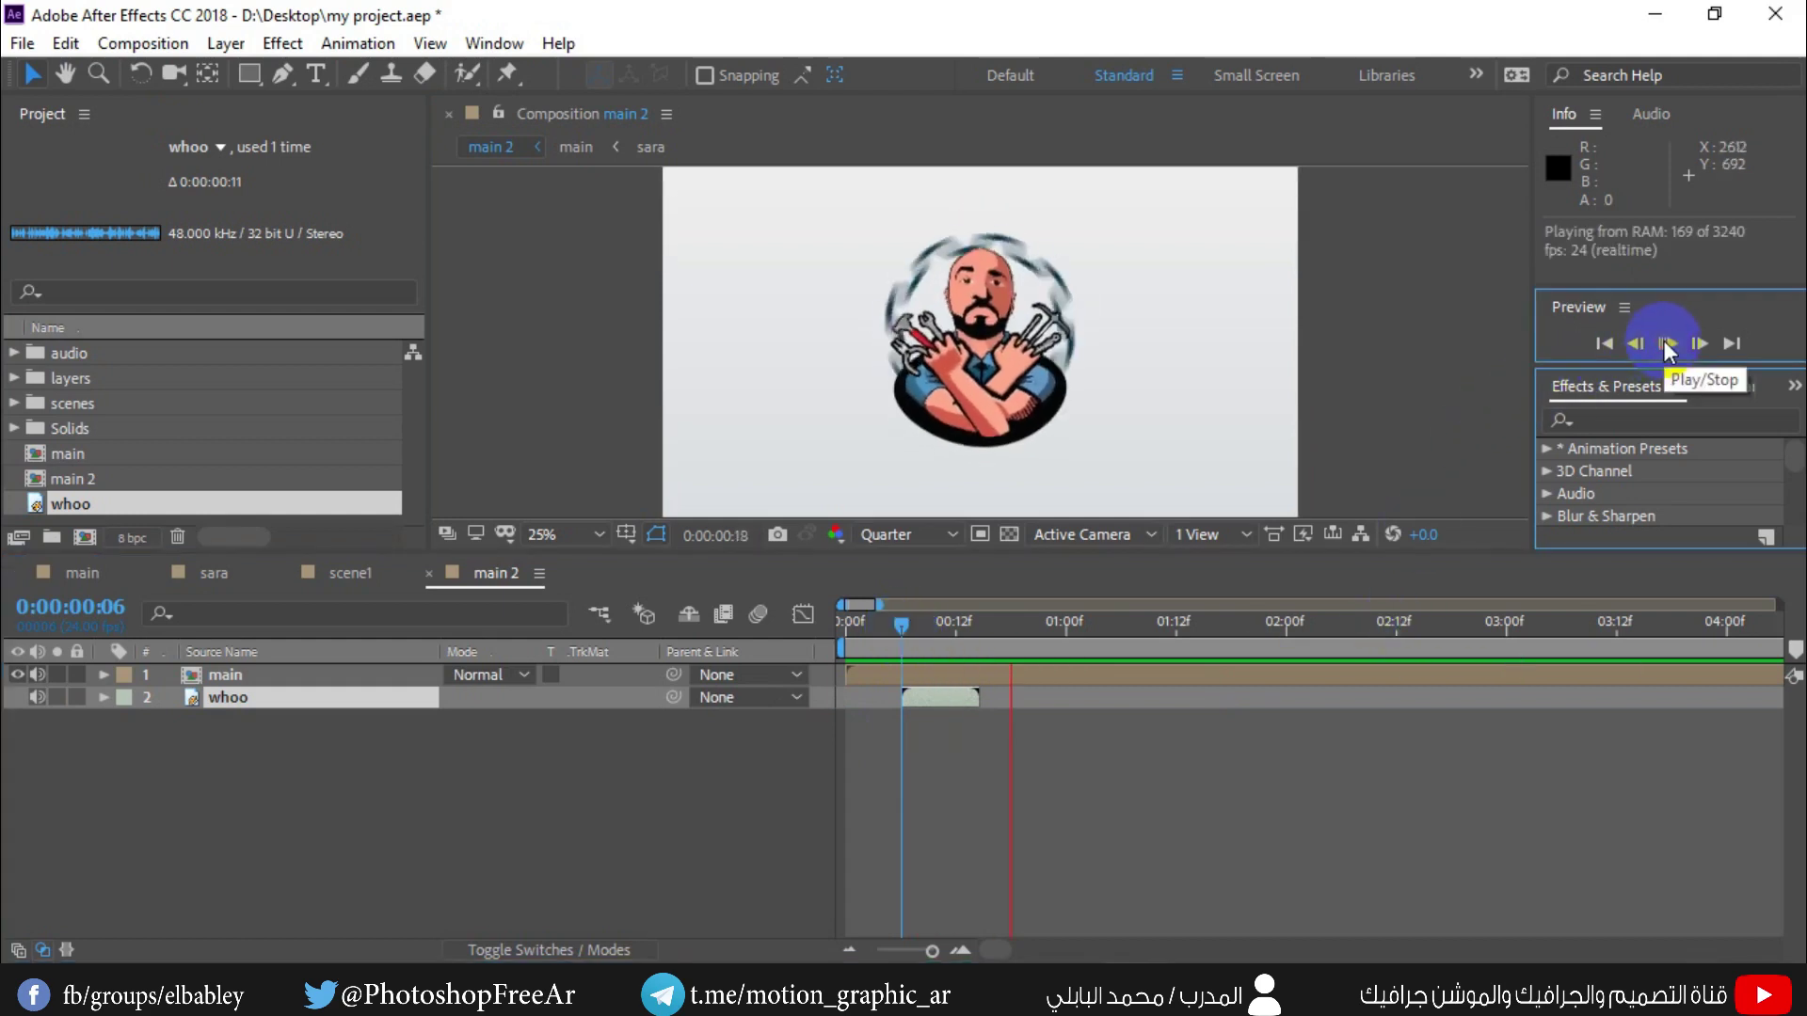
left_click(1606, 344)
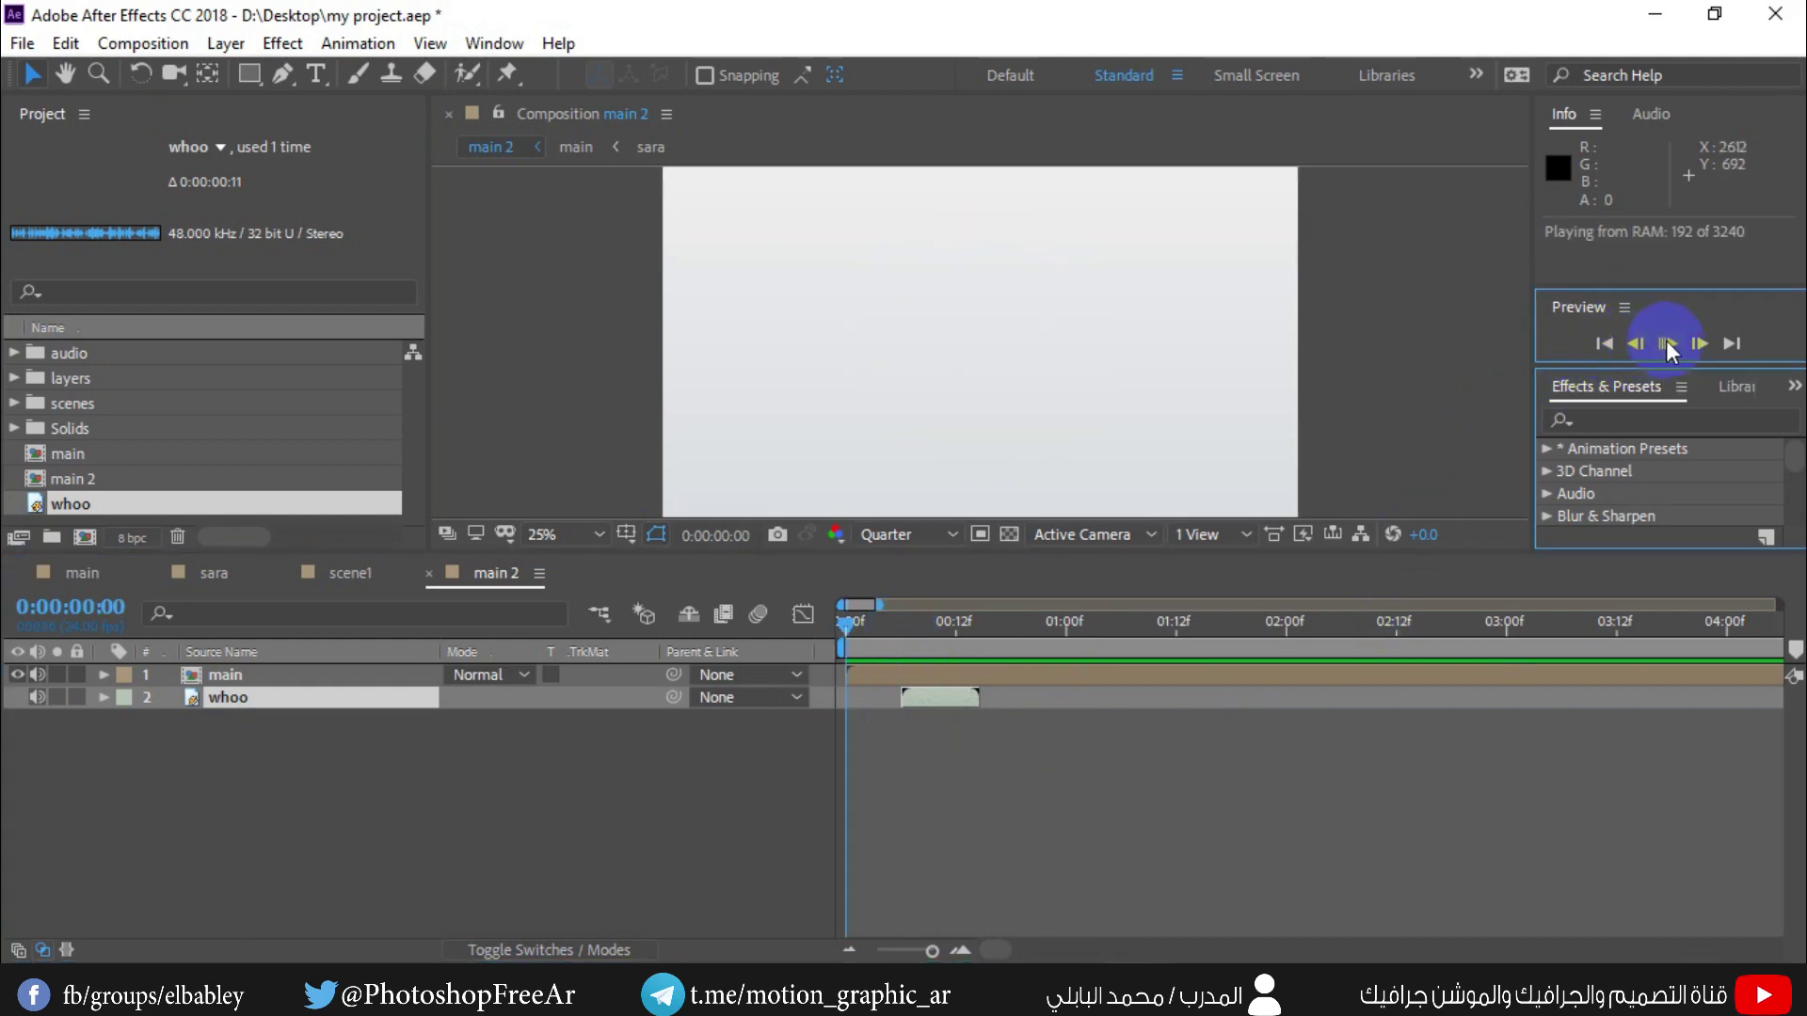
left_click_drag(1042, 623, 815, 618)
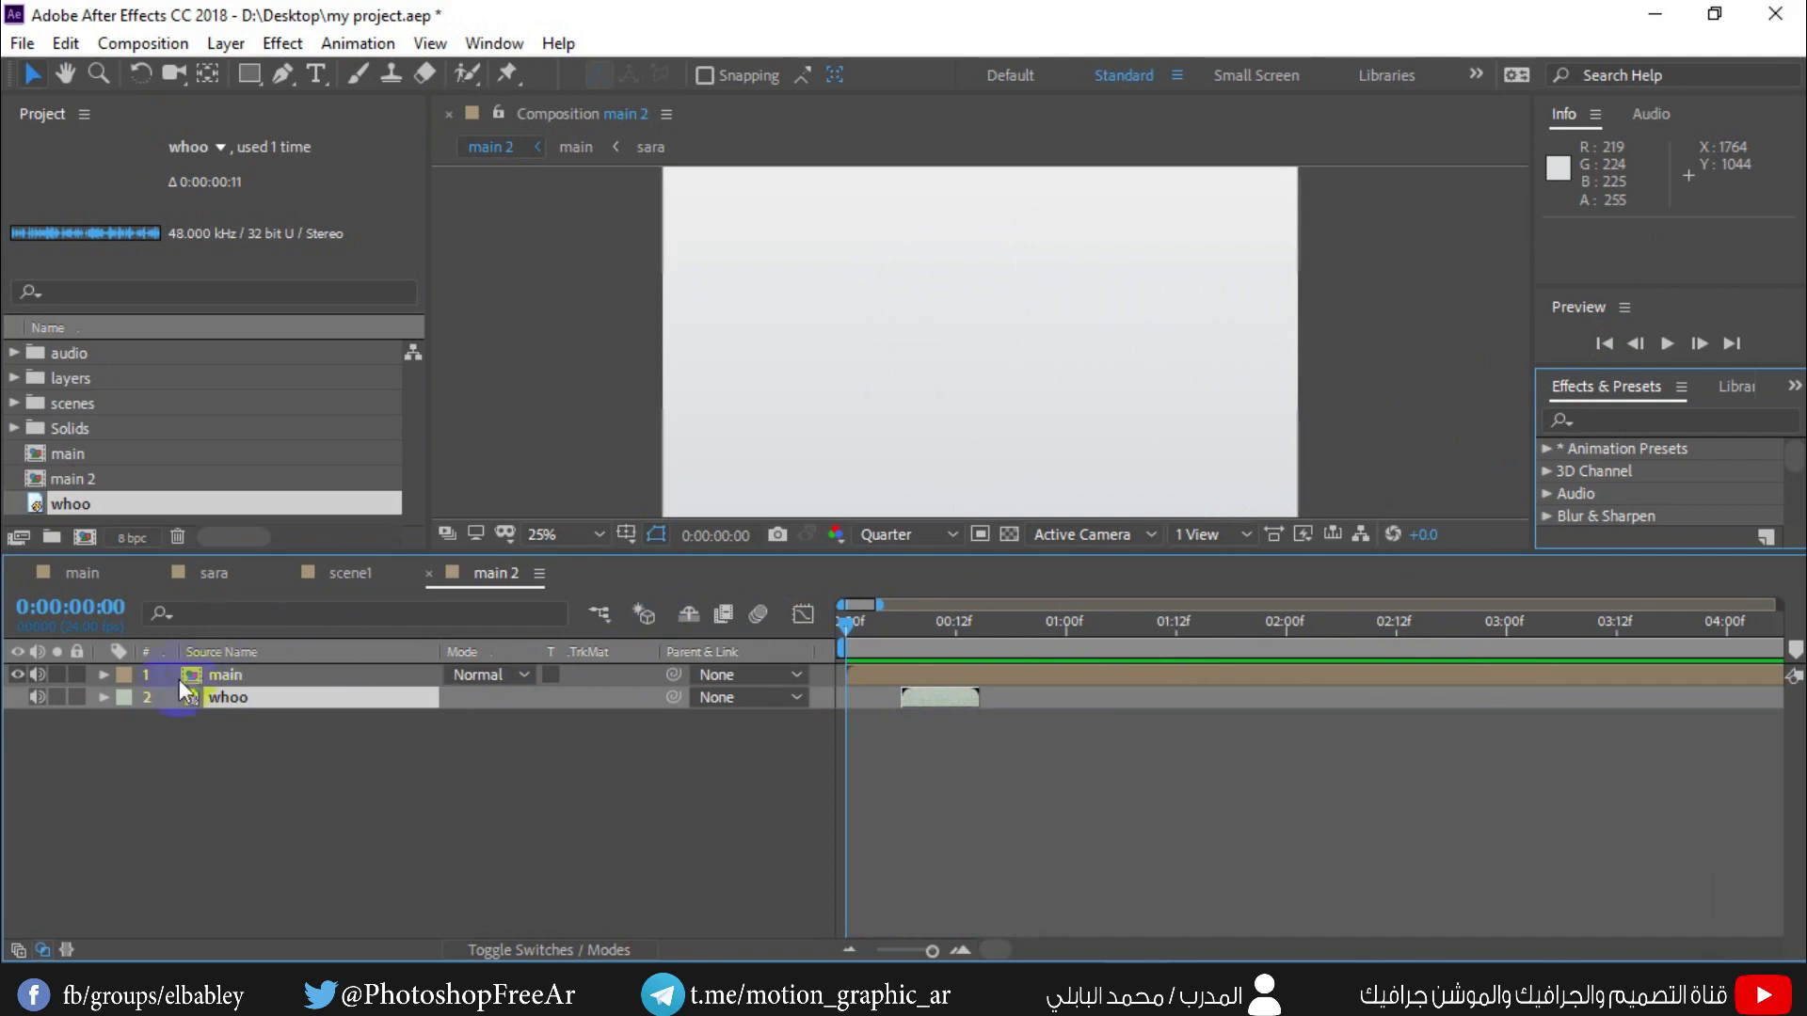
mouse_move(847, 648)
left_mouse_down()
mouse_move(884, 663)
mouse_move(919, 628)
left_mouse_up()
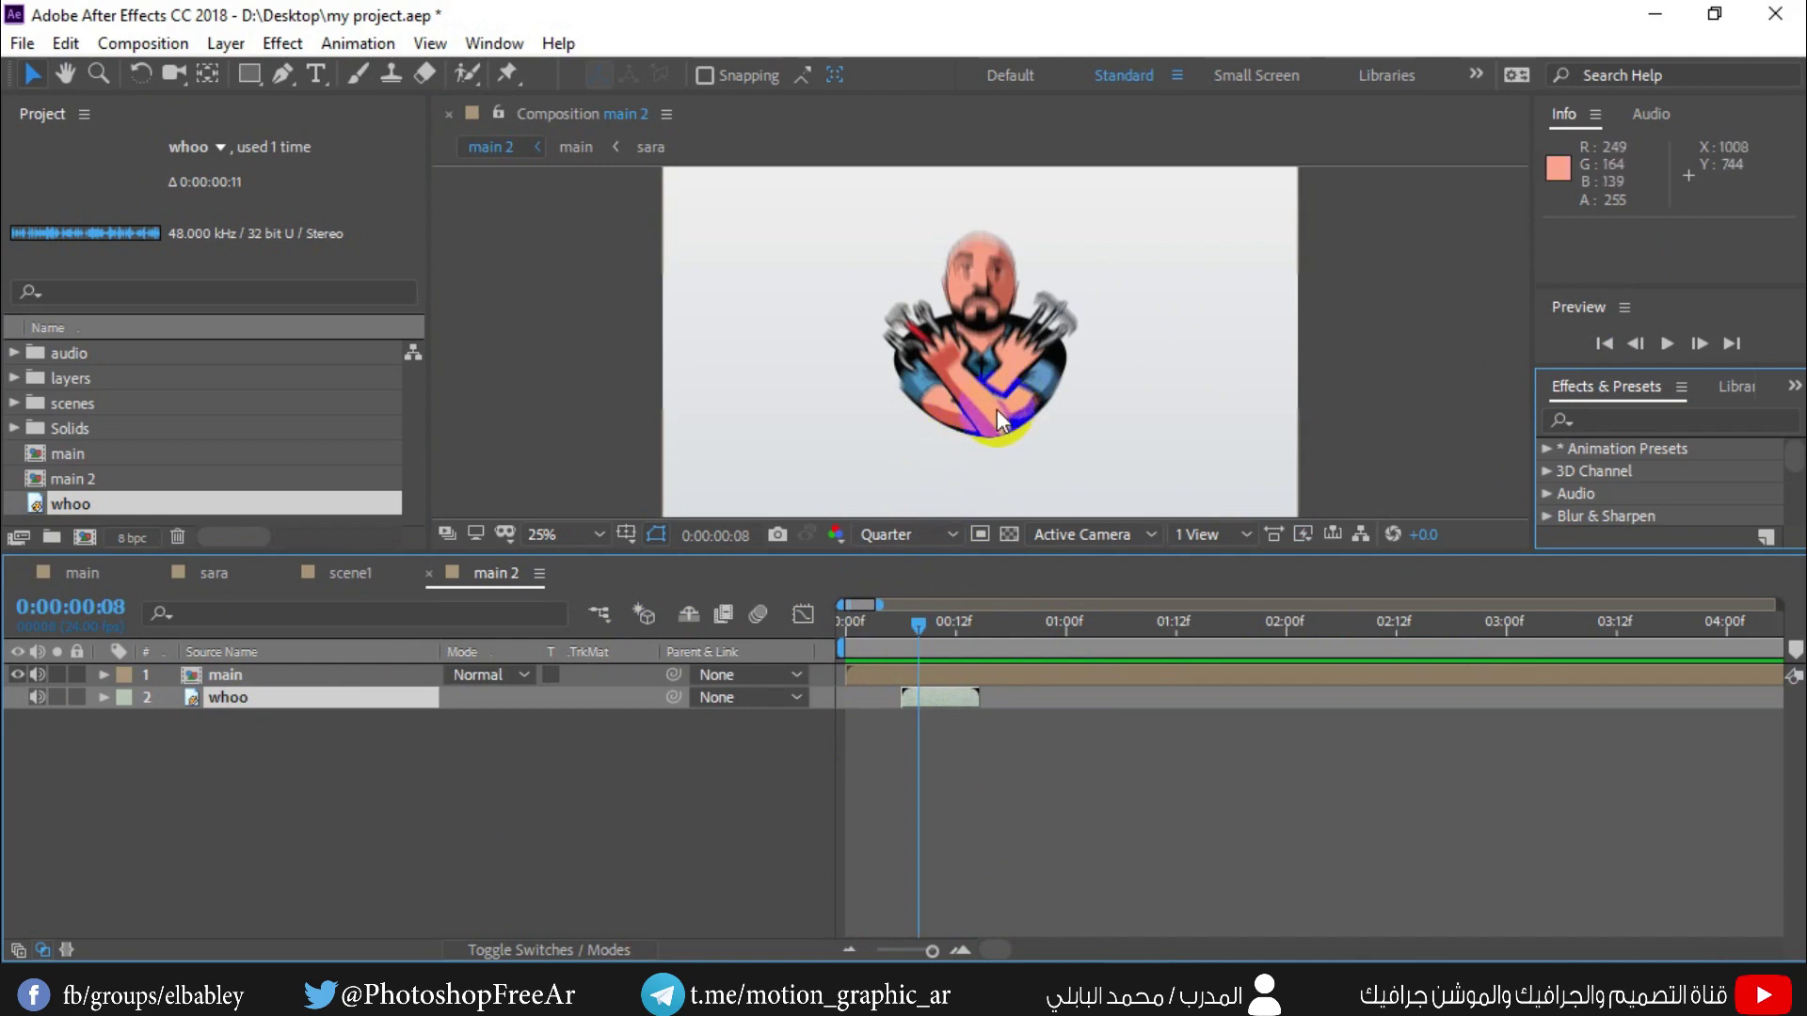
left_click_drag(919, 625, 1012, 612)
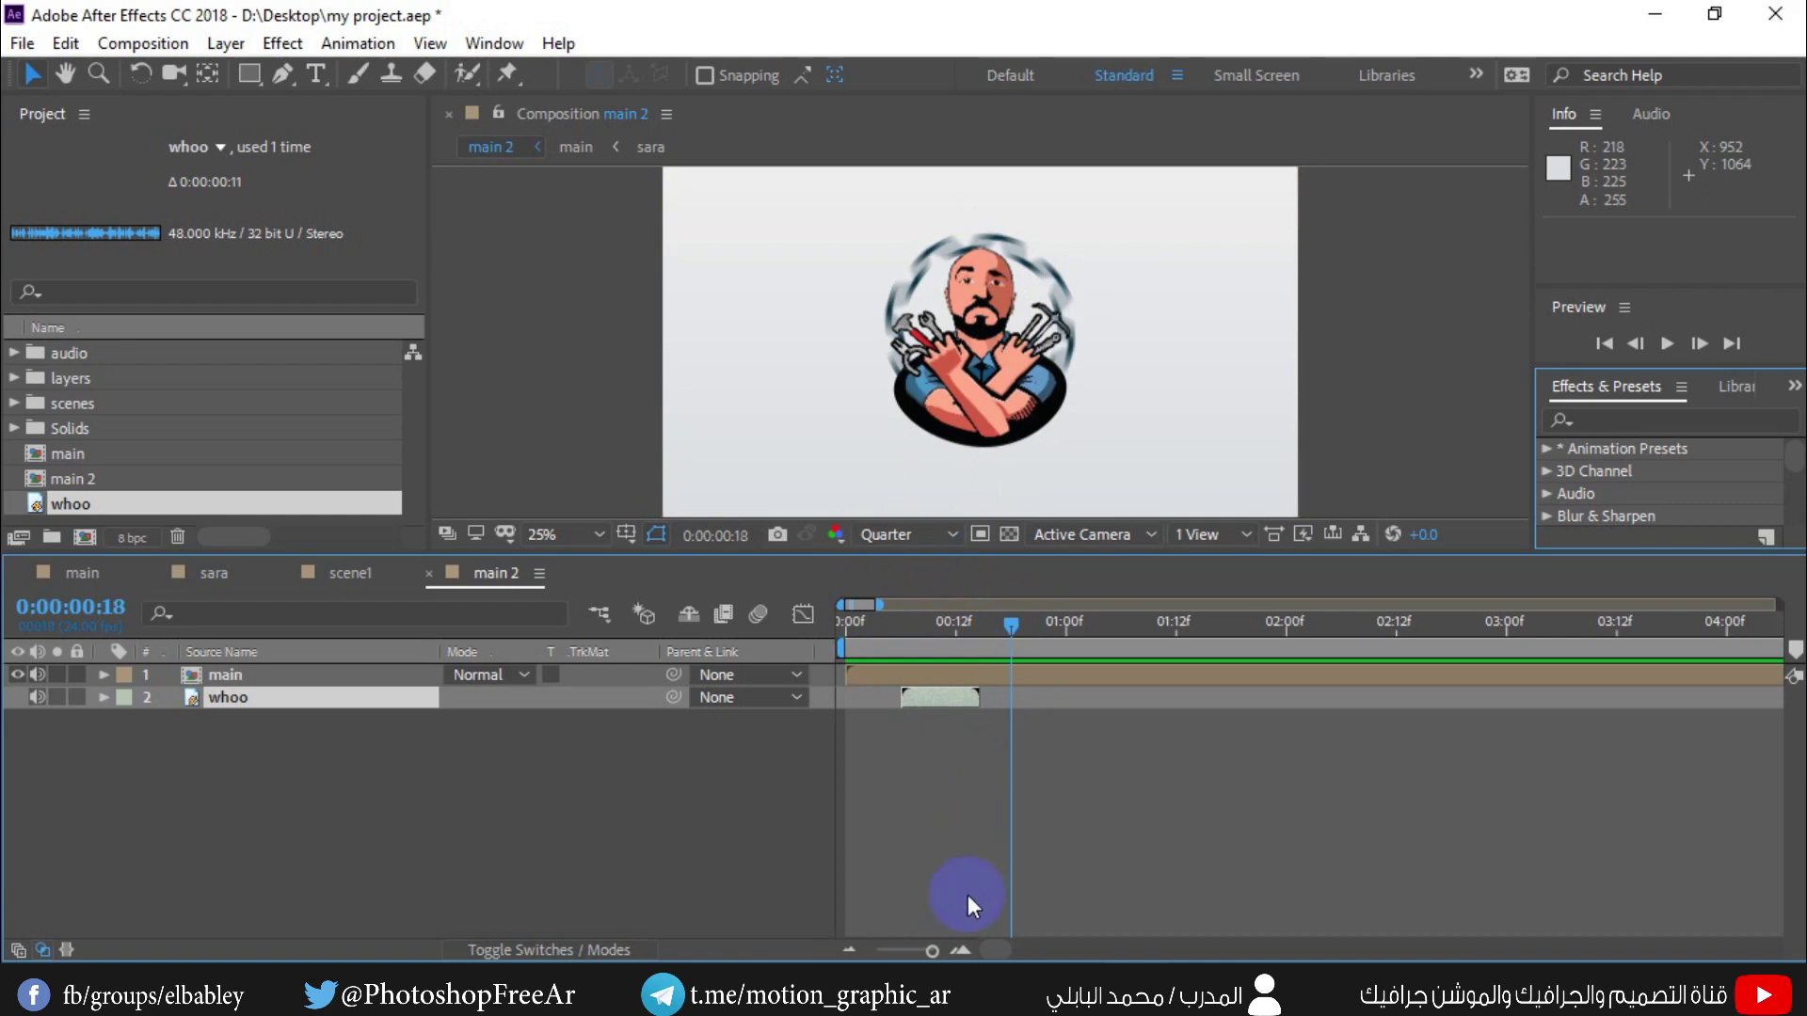
- Compare CableSwooshWire, Air Swoosh Transition and other results, then drag Whip Whoosh Swoosh into main 2
mouse_move(1002, 956)
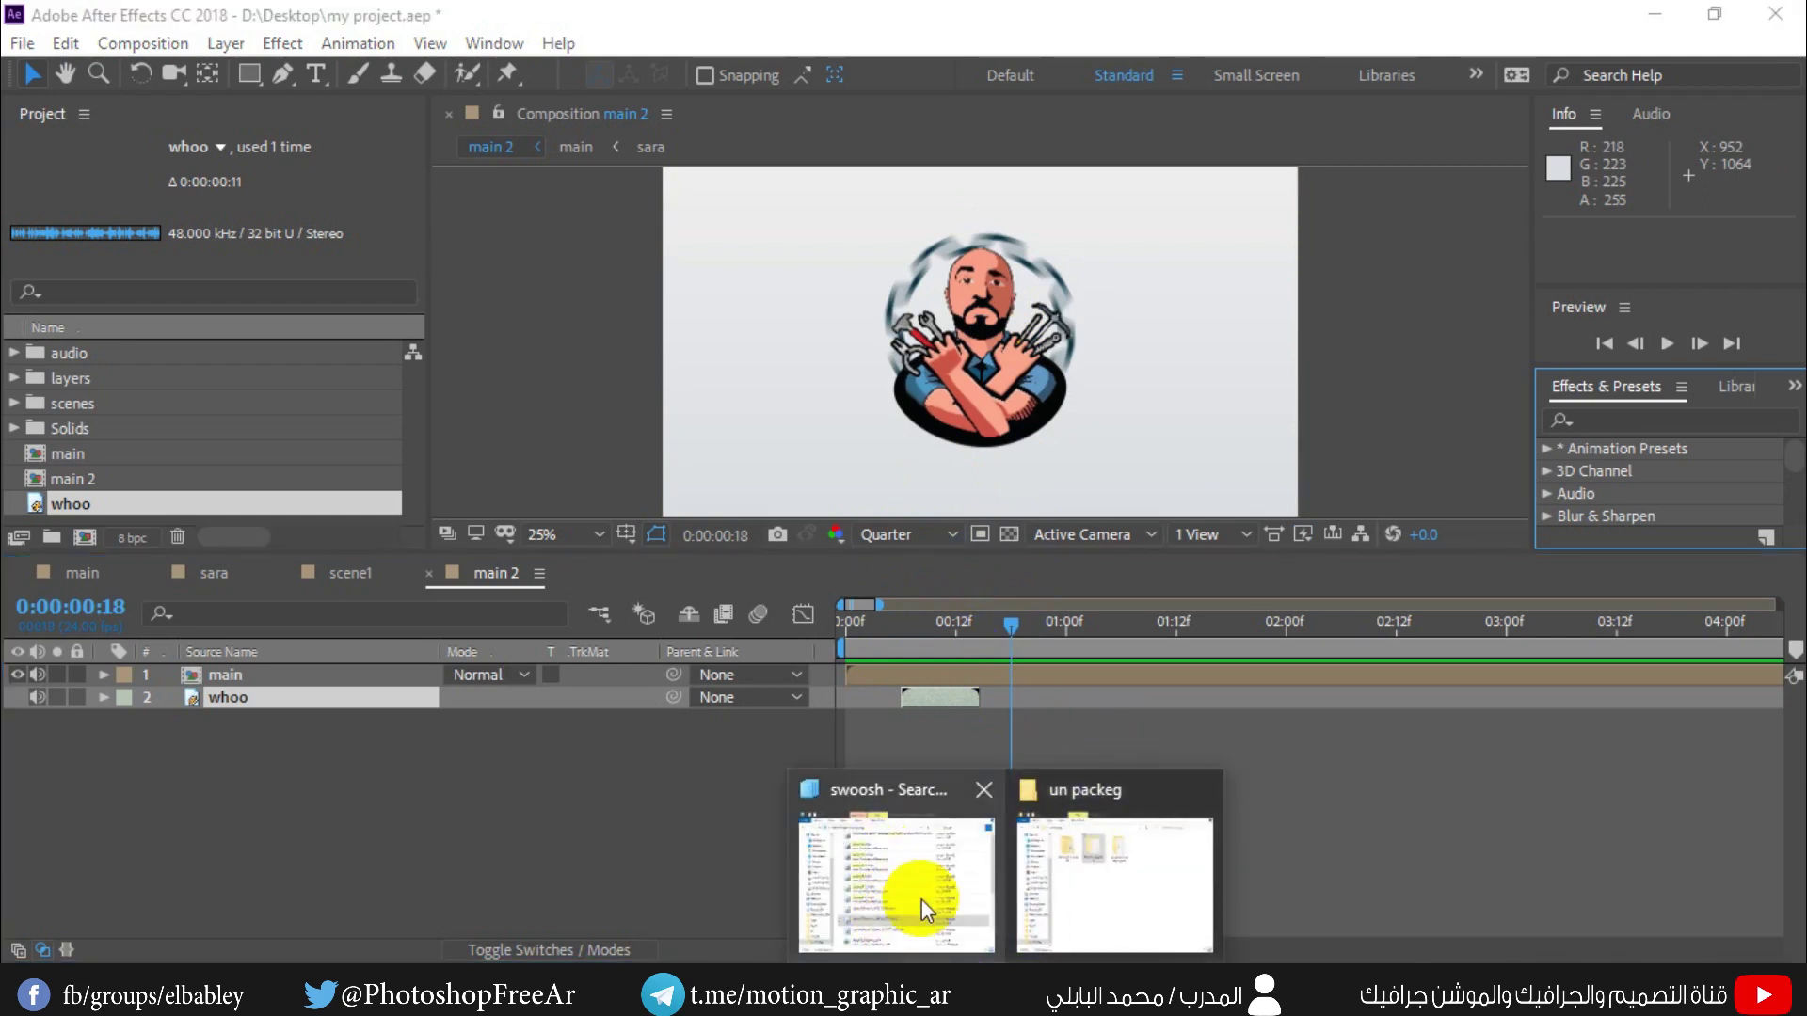
left_click(922, 900)
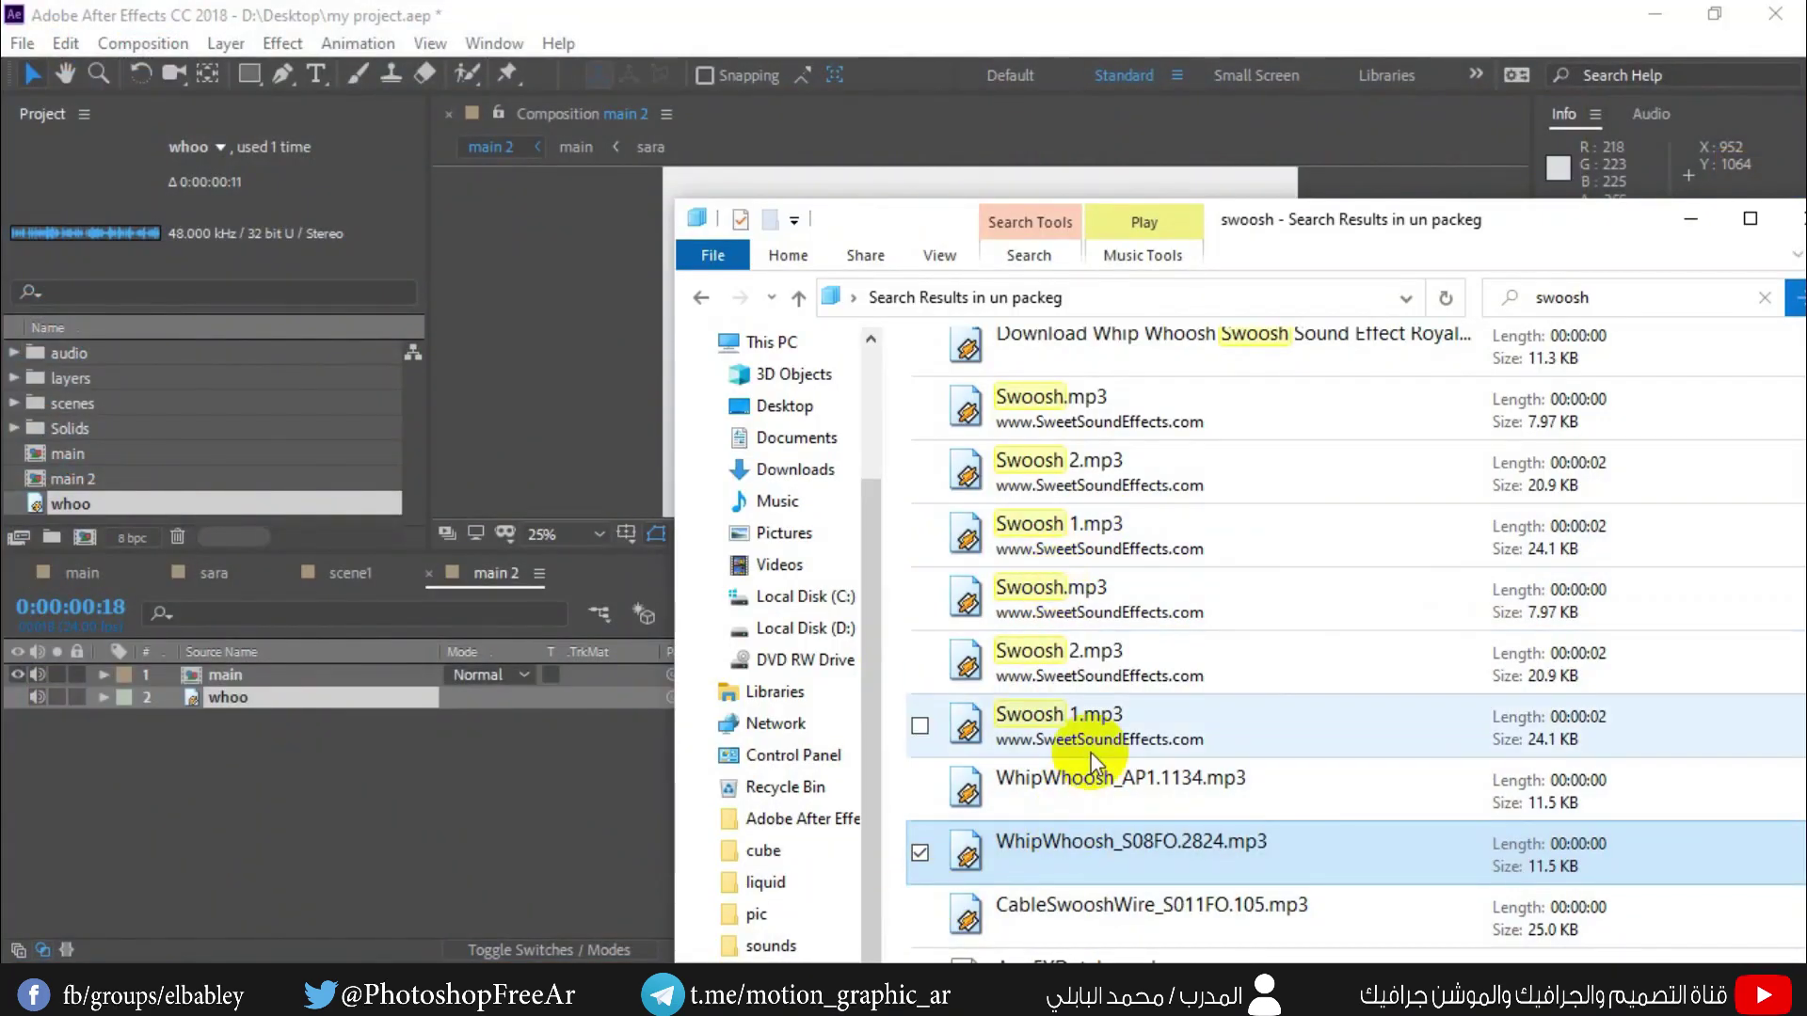
left_click_drag(1262, 224, 1261, 116)
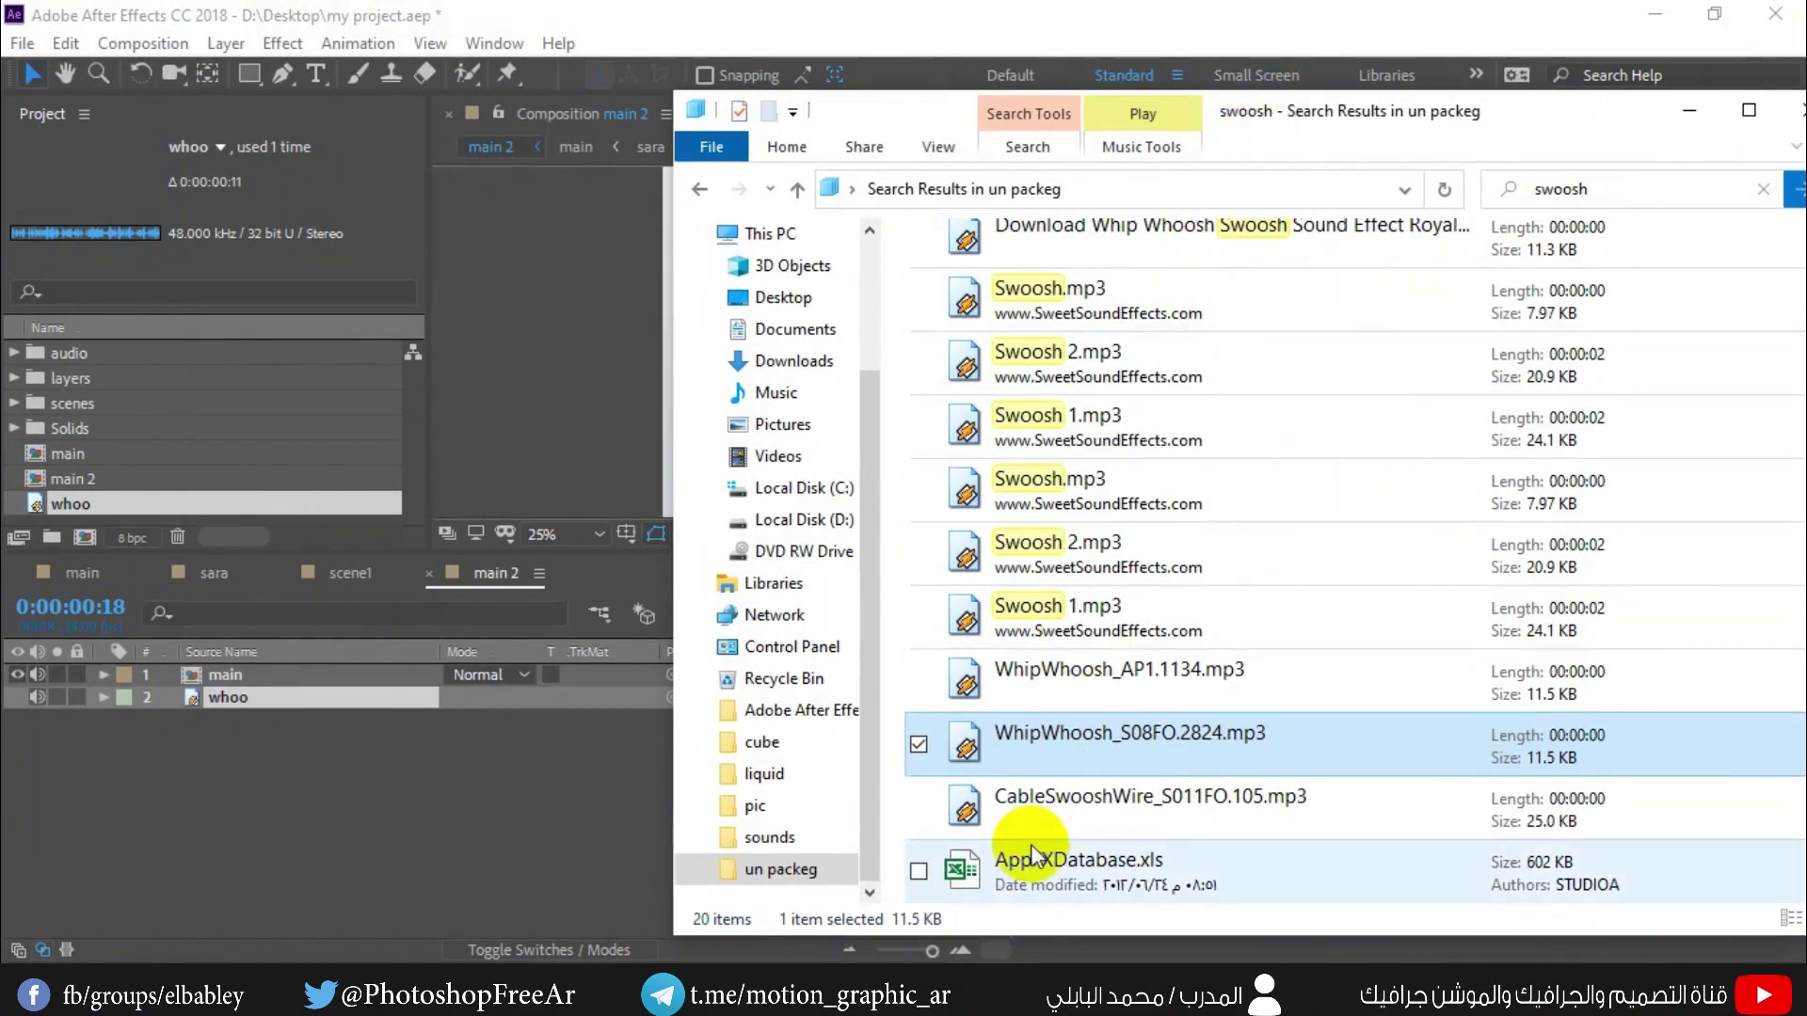
left_click(1065, 808)
scroll(1087, 678, "up", 5)
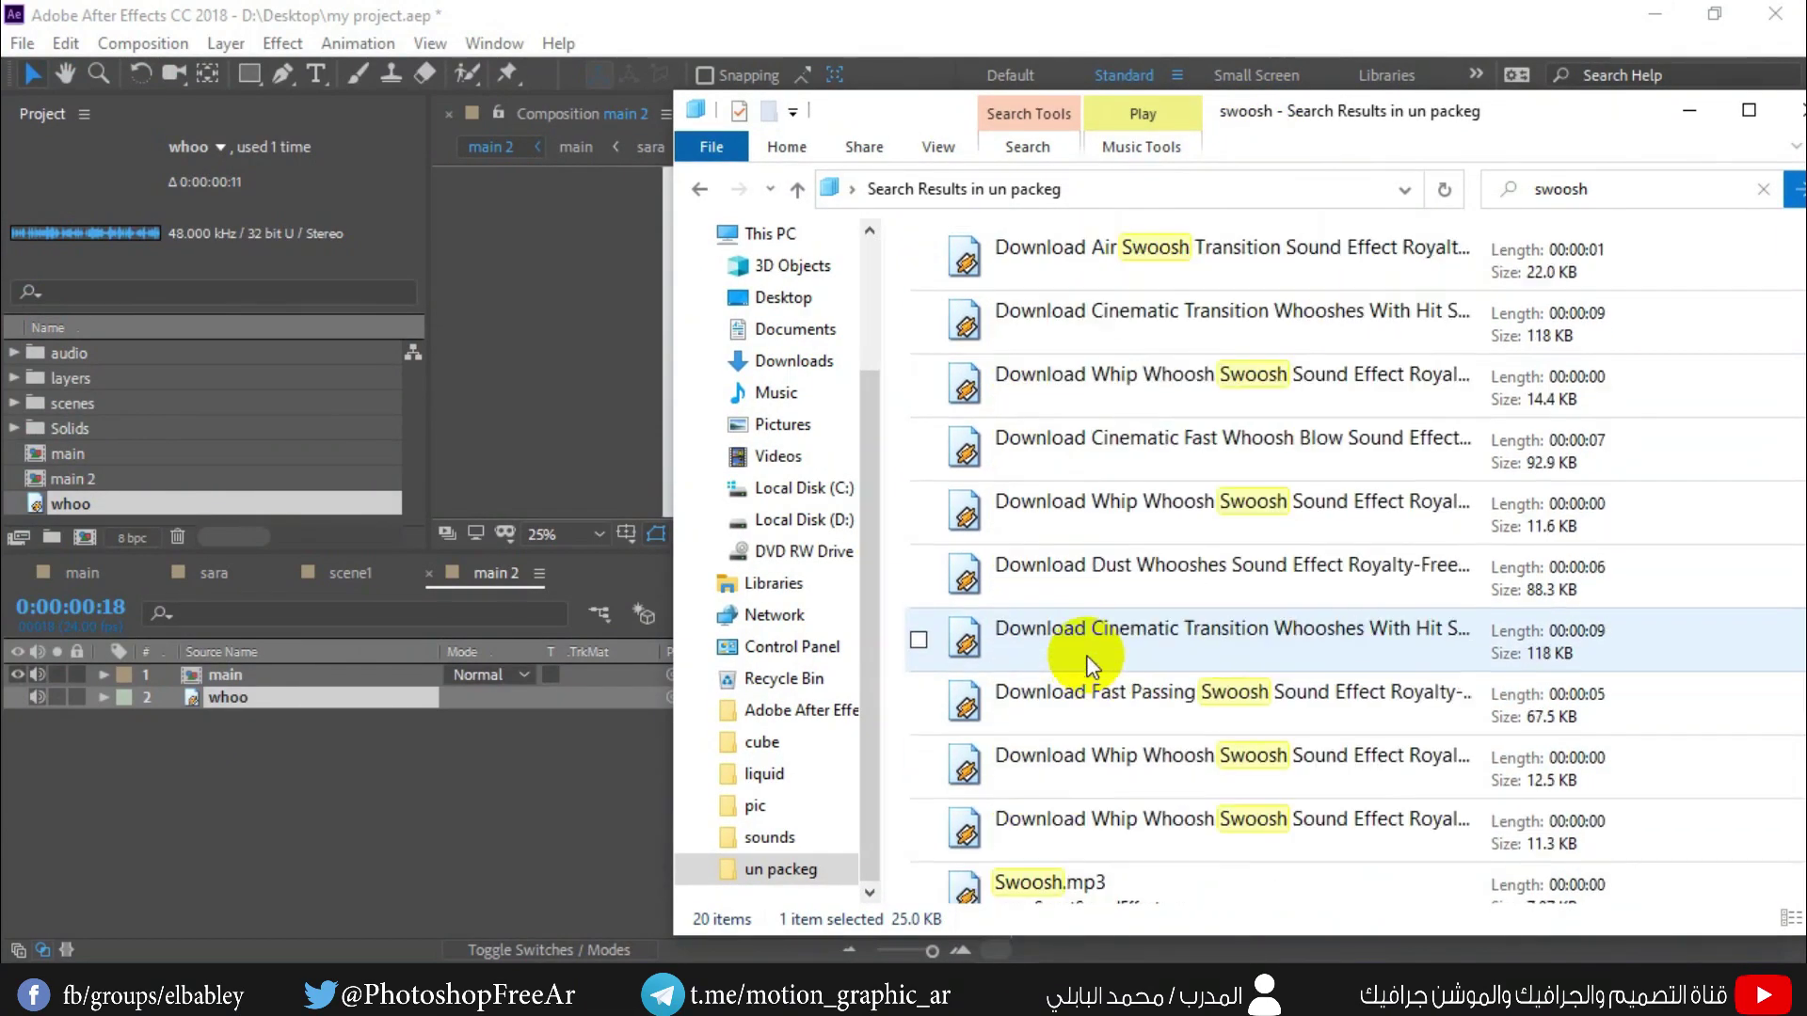
left_click(1078, 268)
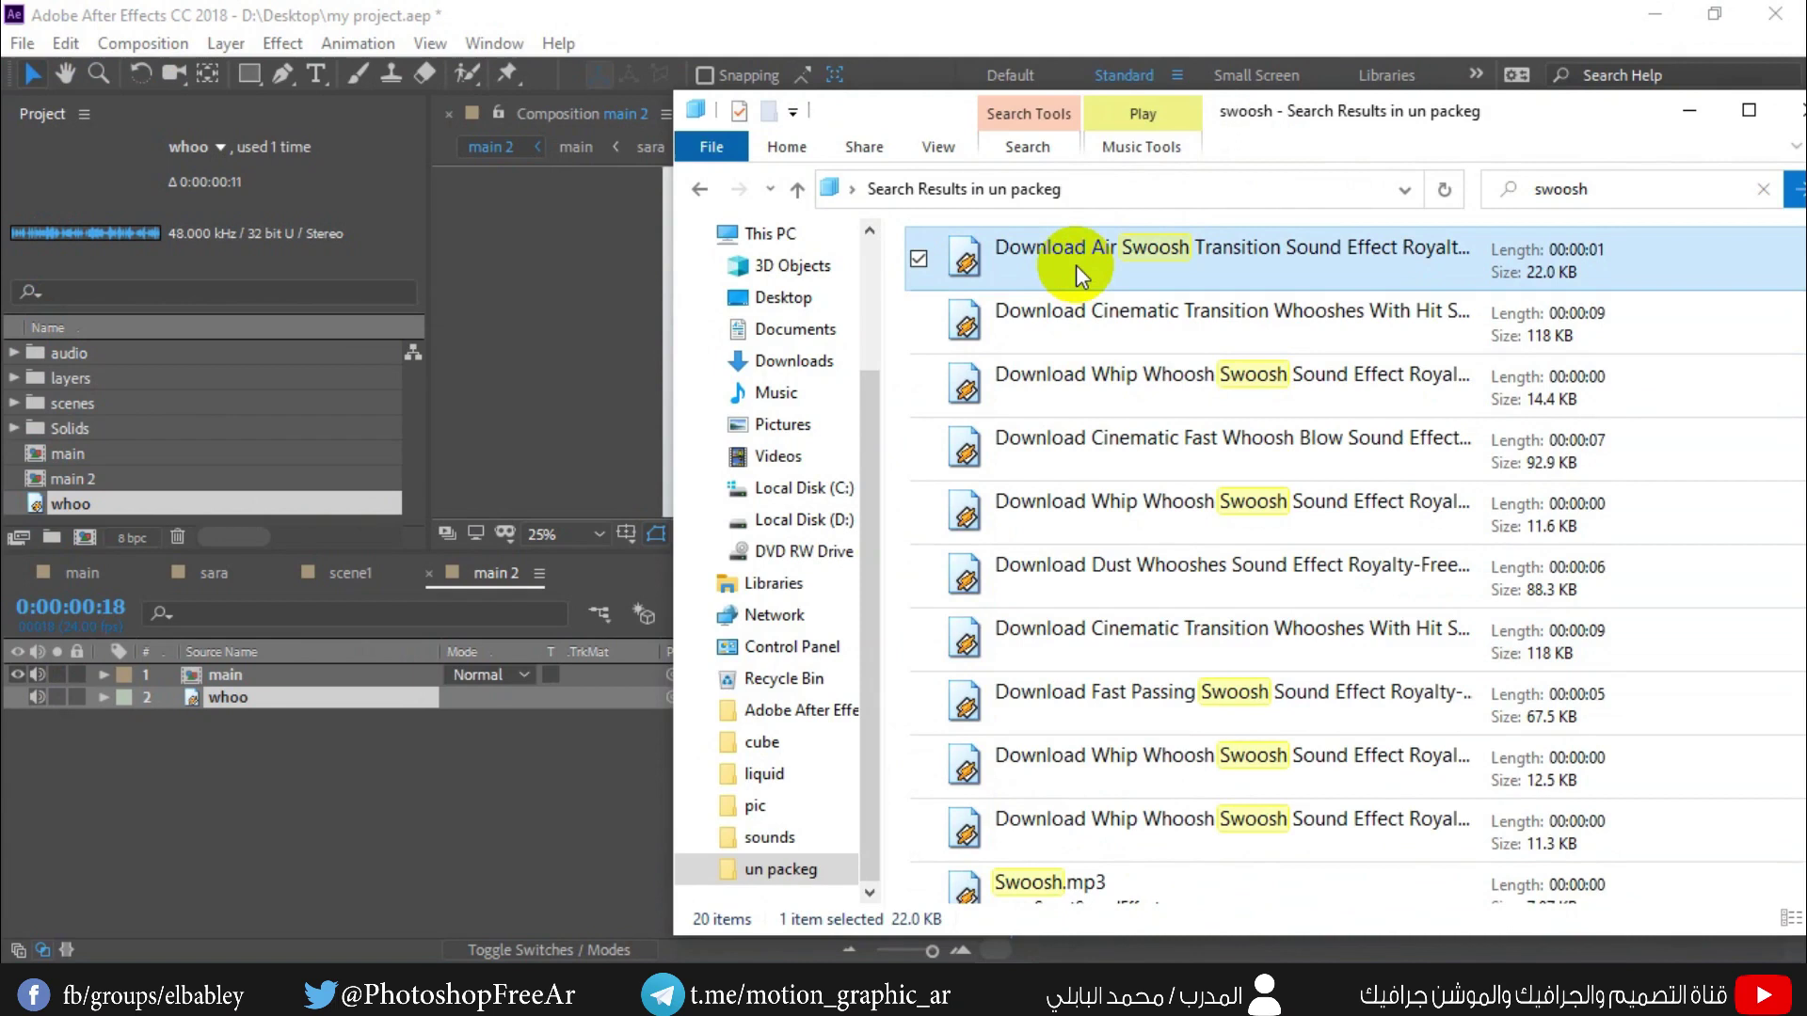
left_click(1047, 335)
left_click(1042, 380)
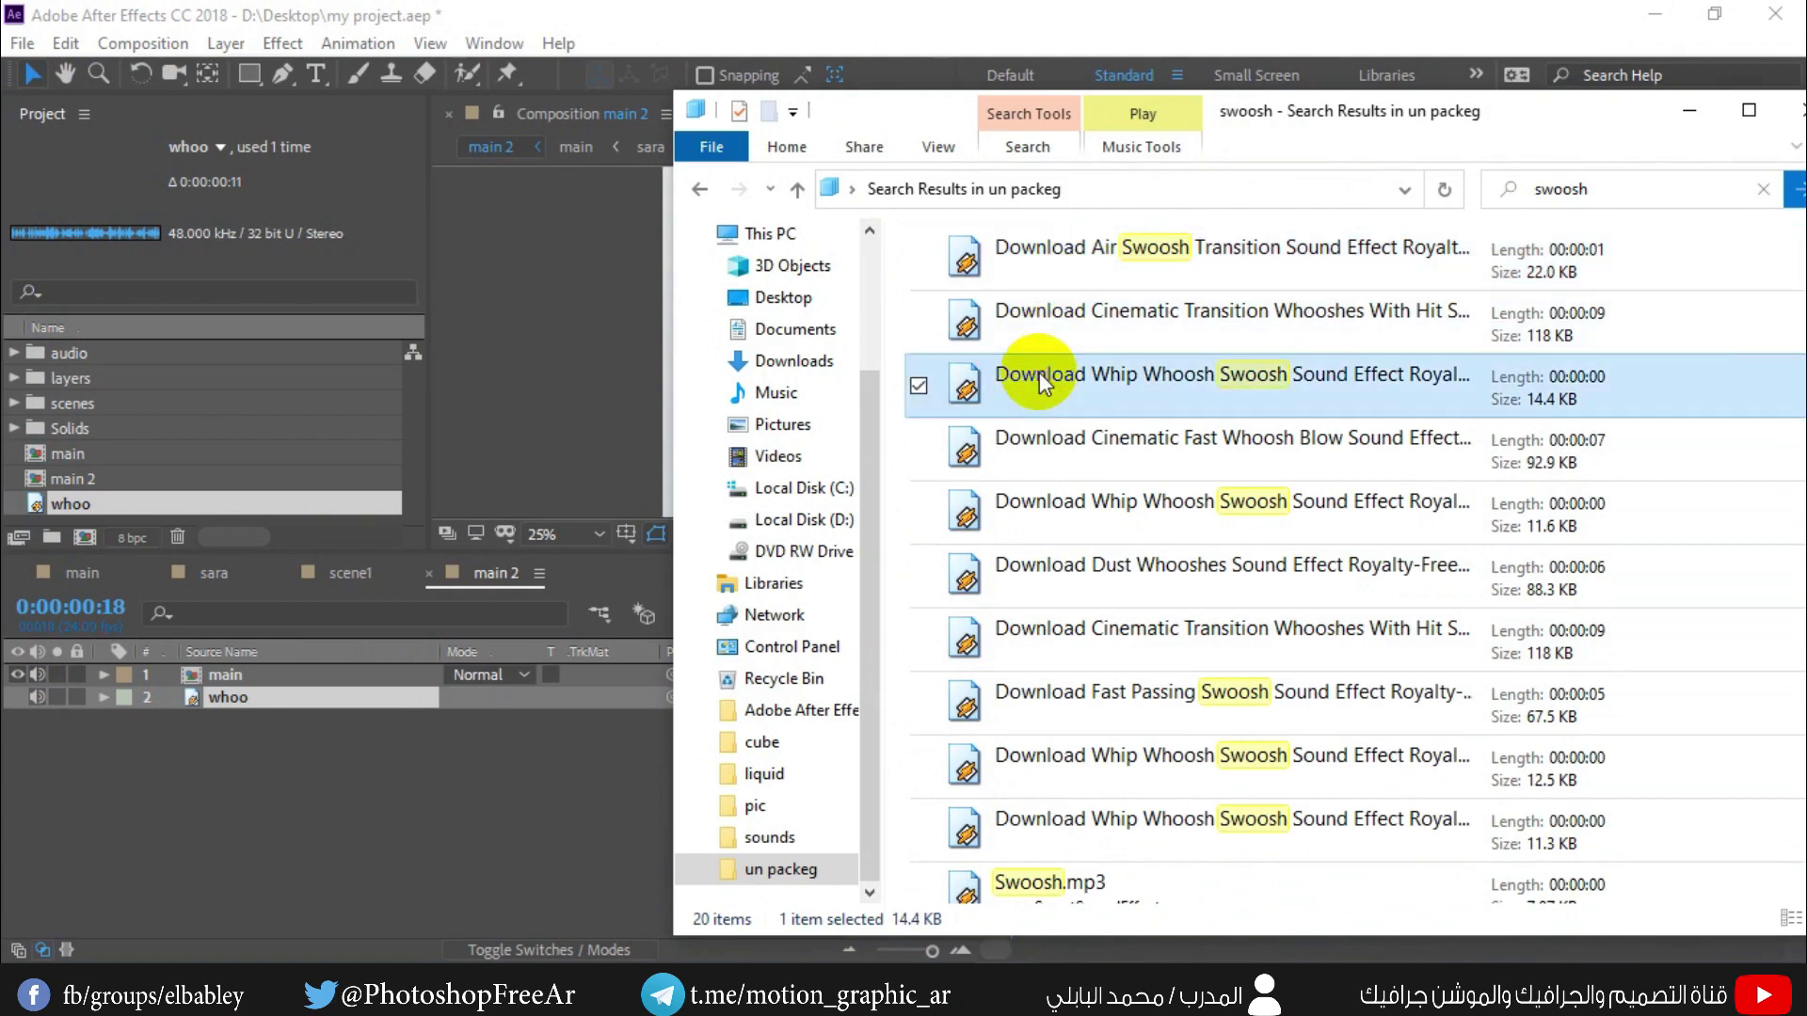
left_click(1039, 448)
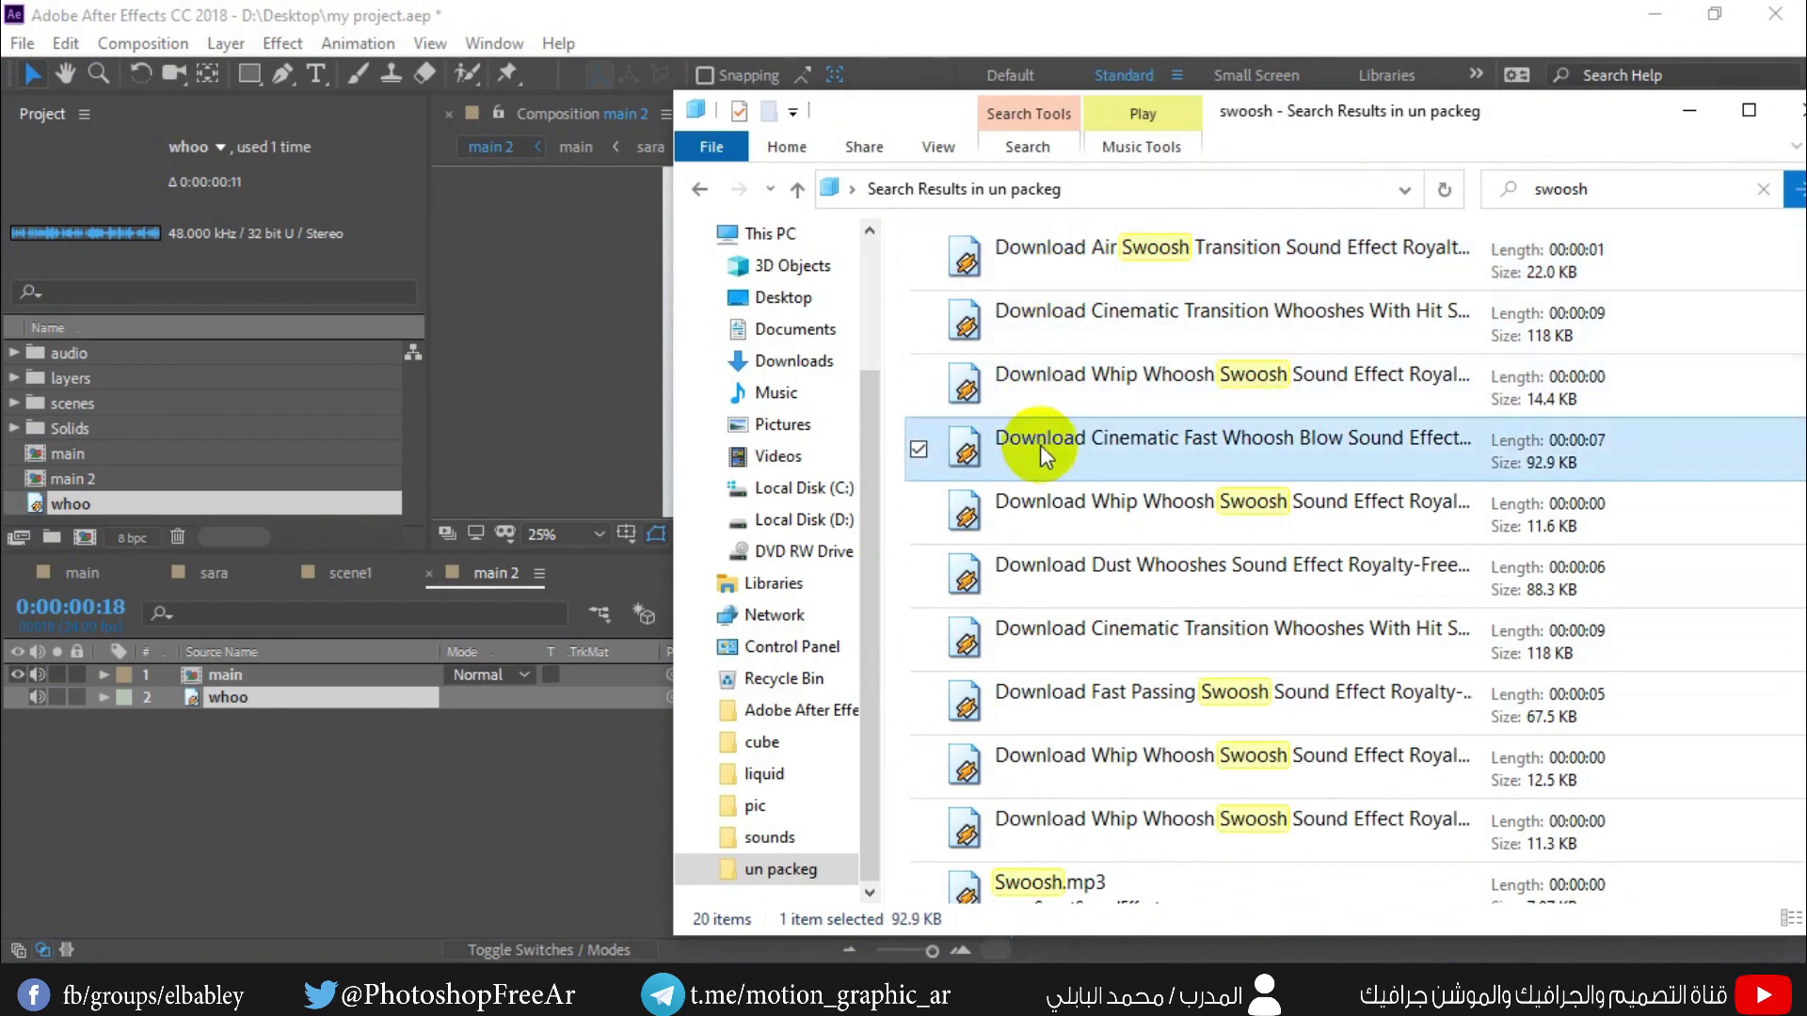
left_click(1043, 391)
left_click_drag(1045, 386, 184, 778)
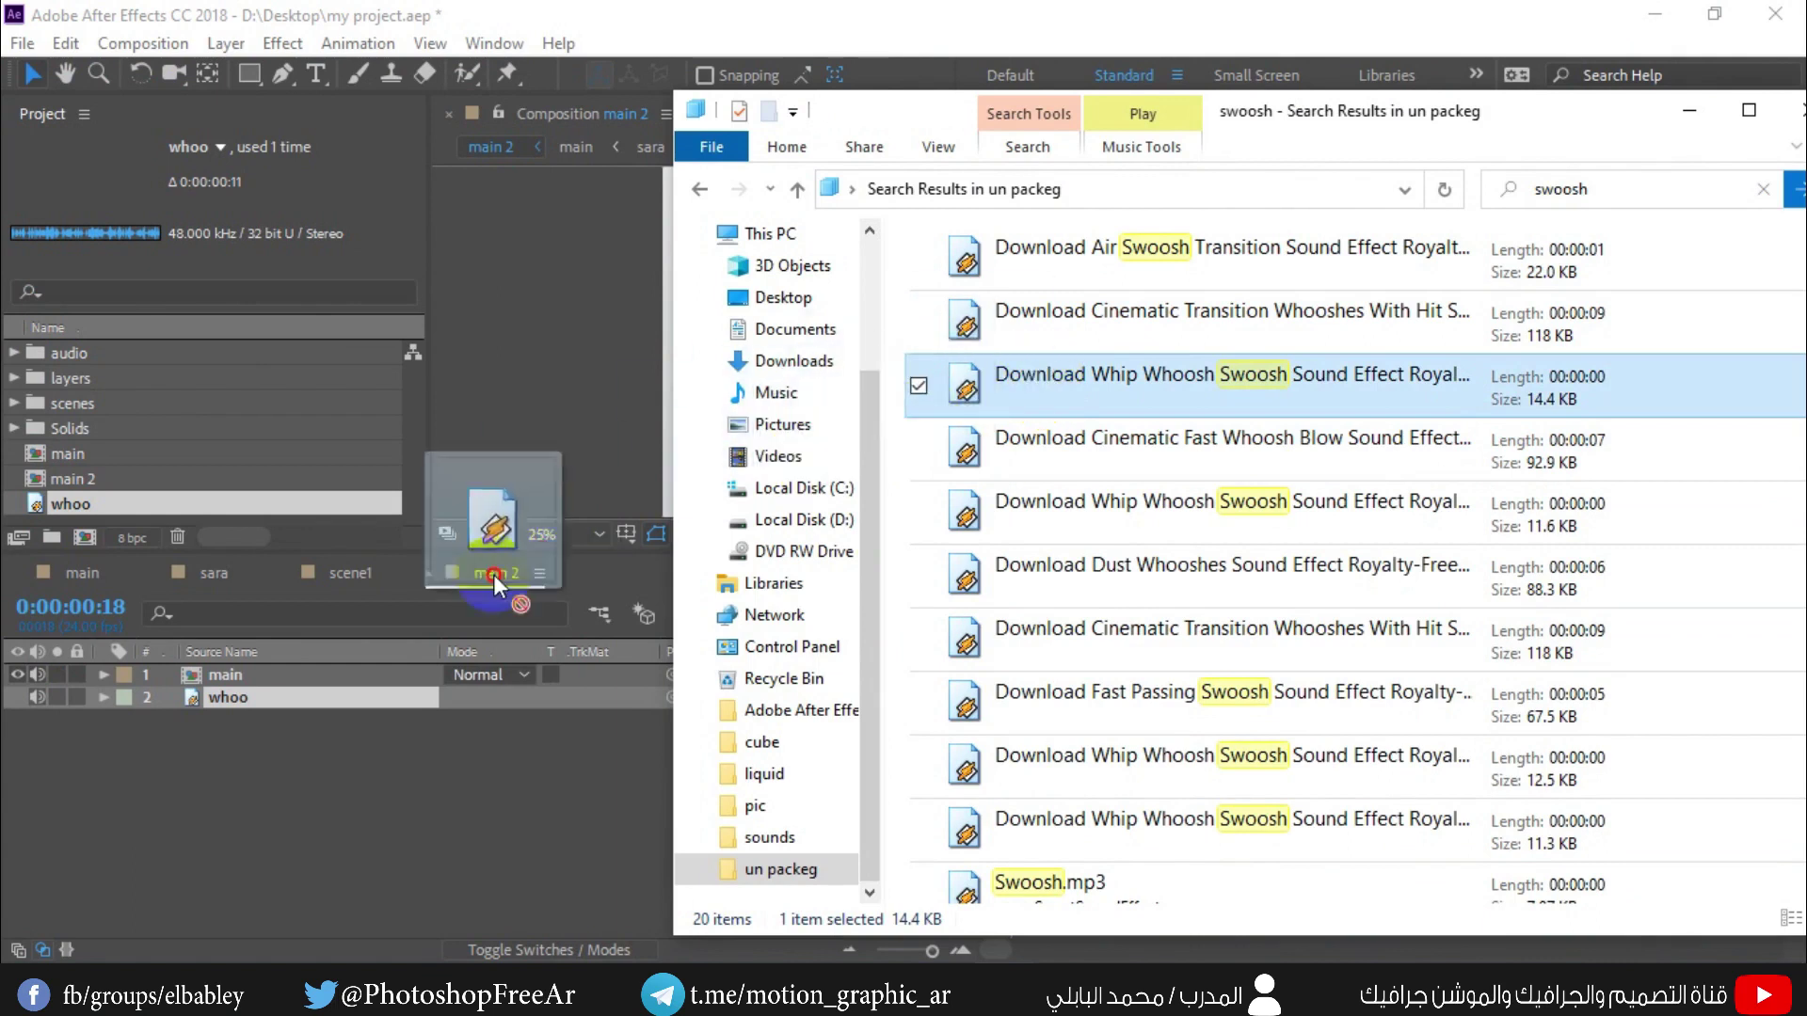
left_click(239, 708)
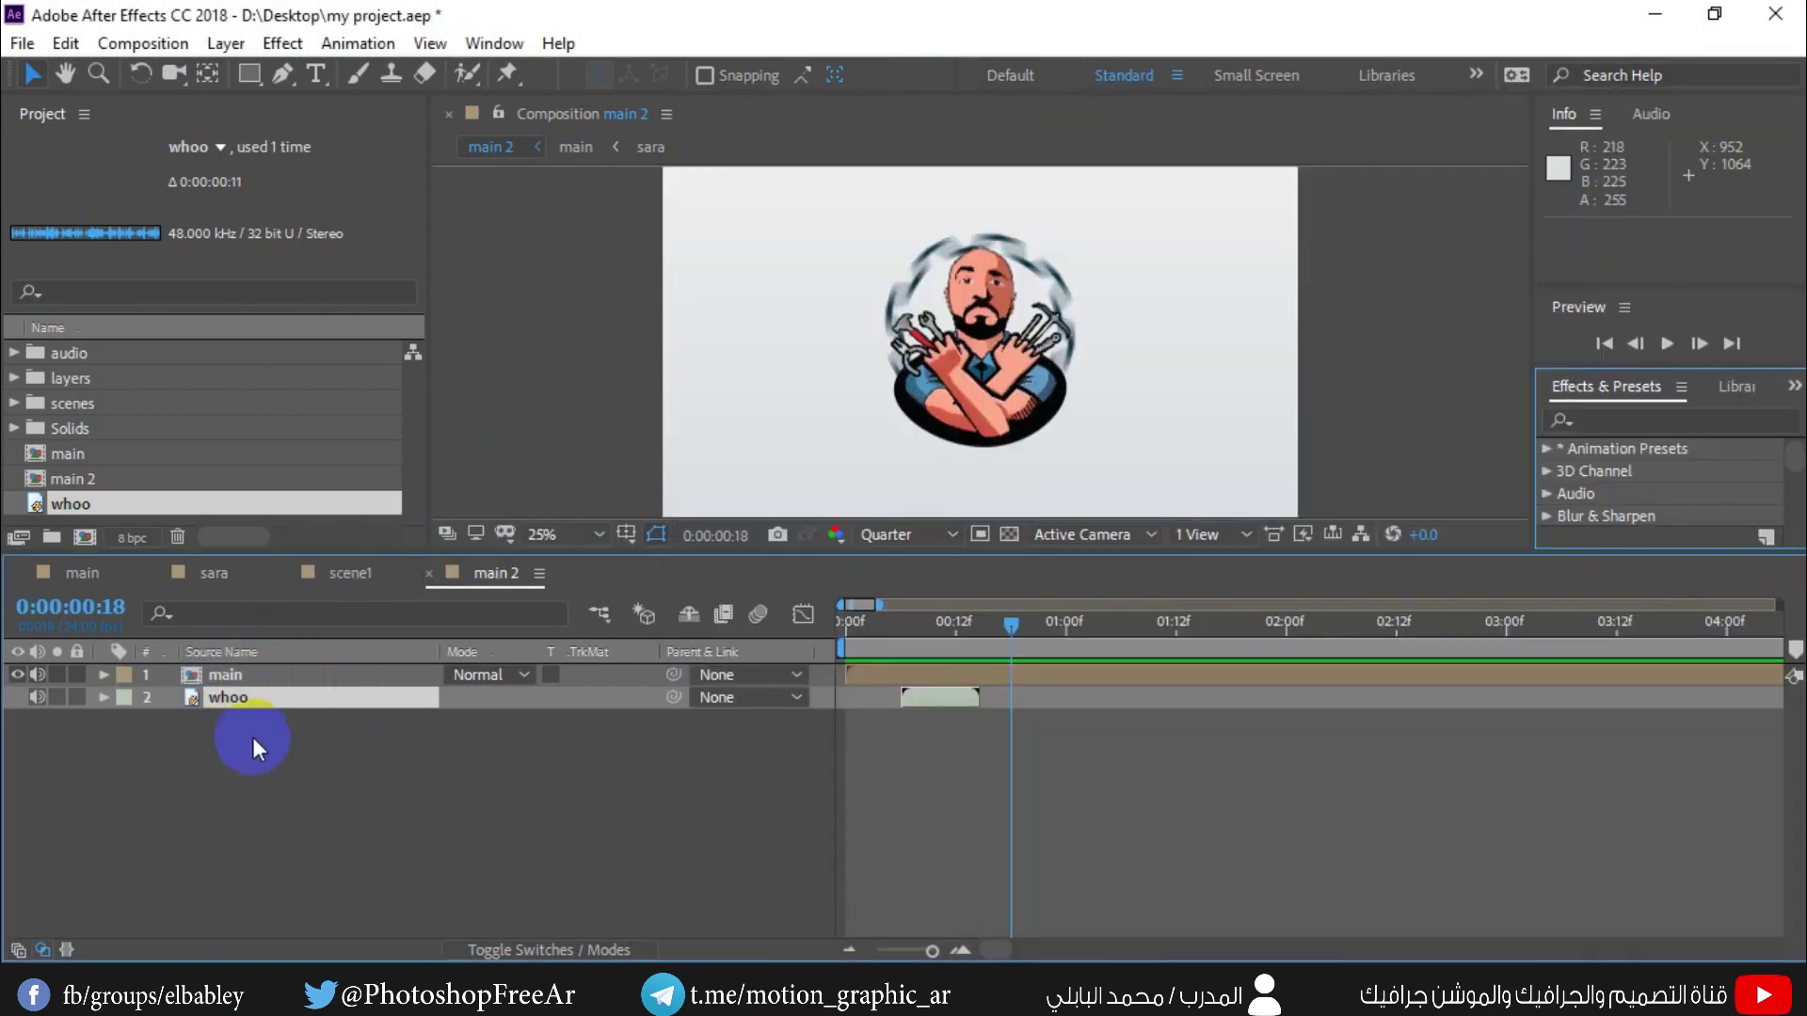
- Jump back to the start of main 2 and check the timeline near 26:17
left_click(859, 675)
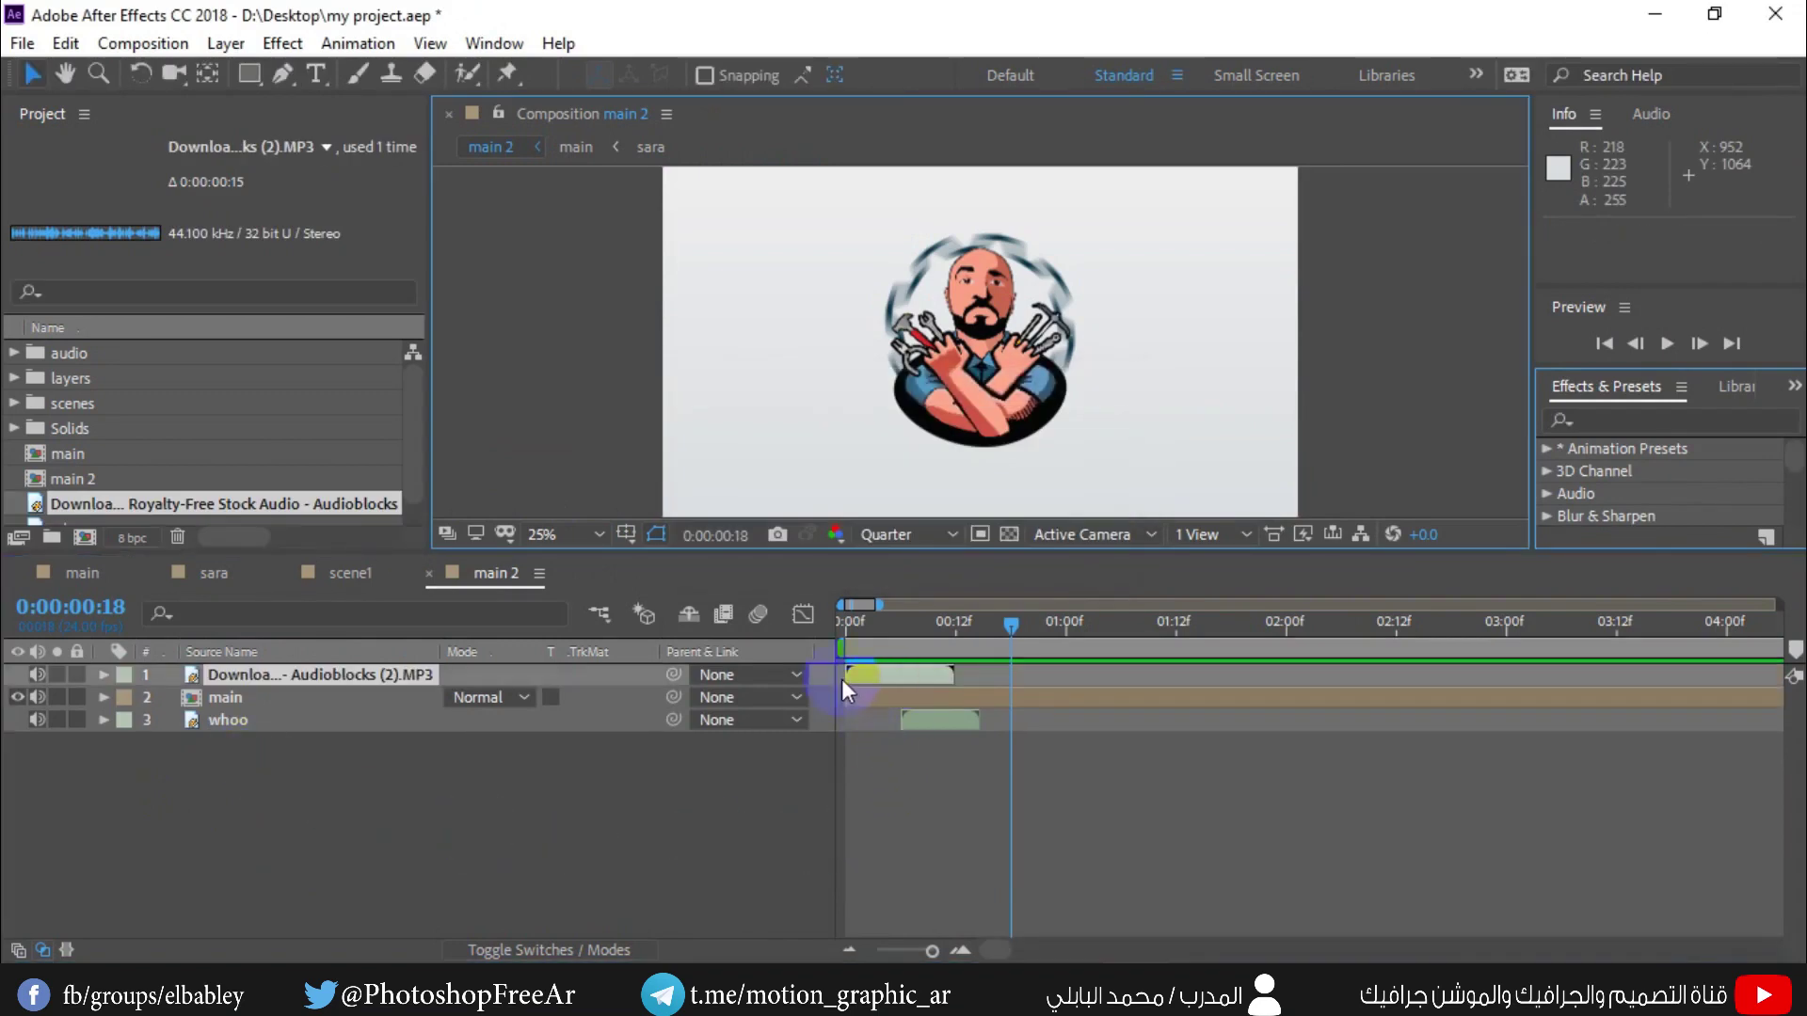
left_click_drag(877, 636, 827, 628)
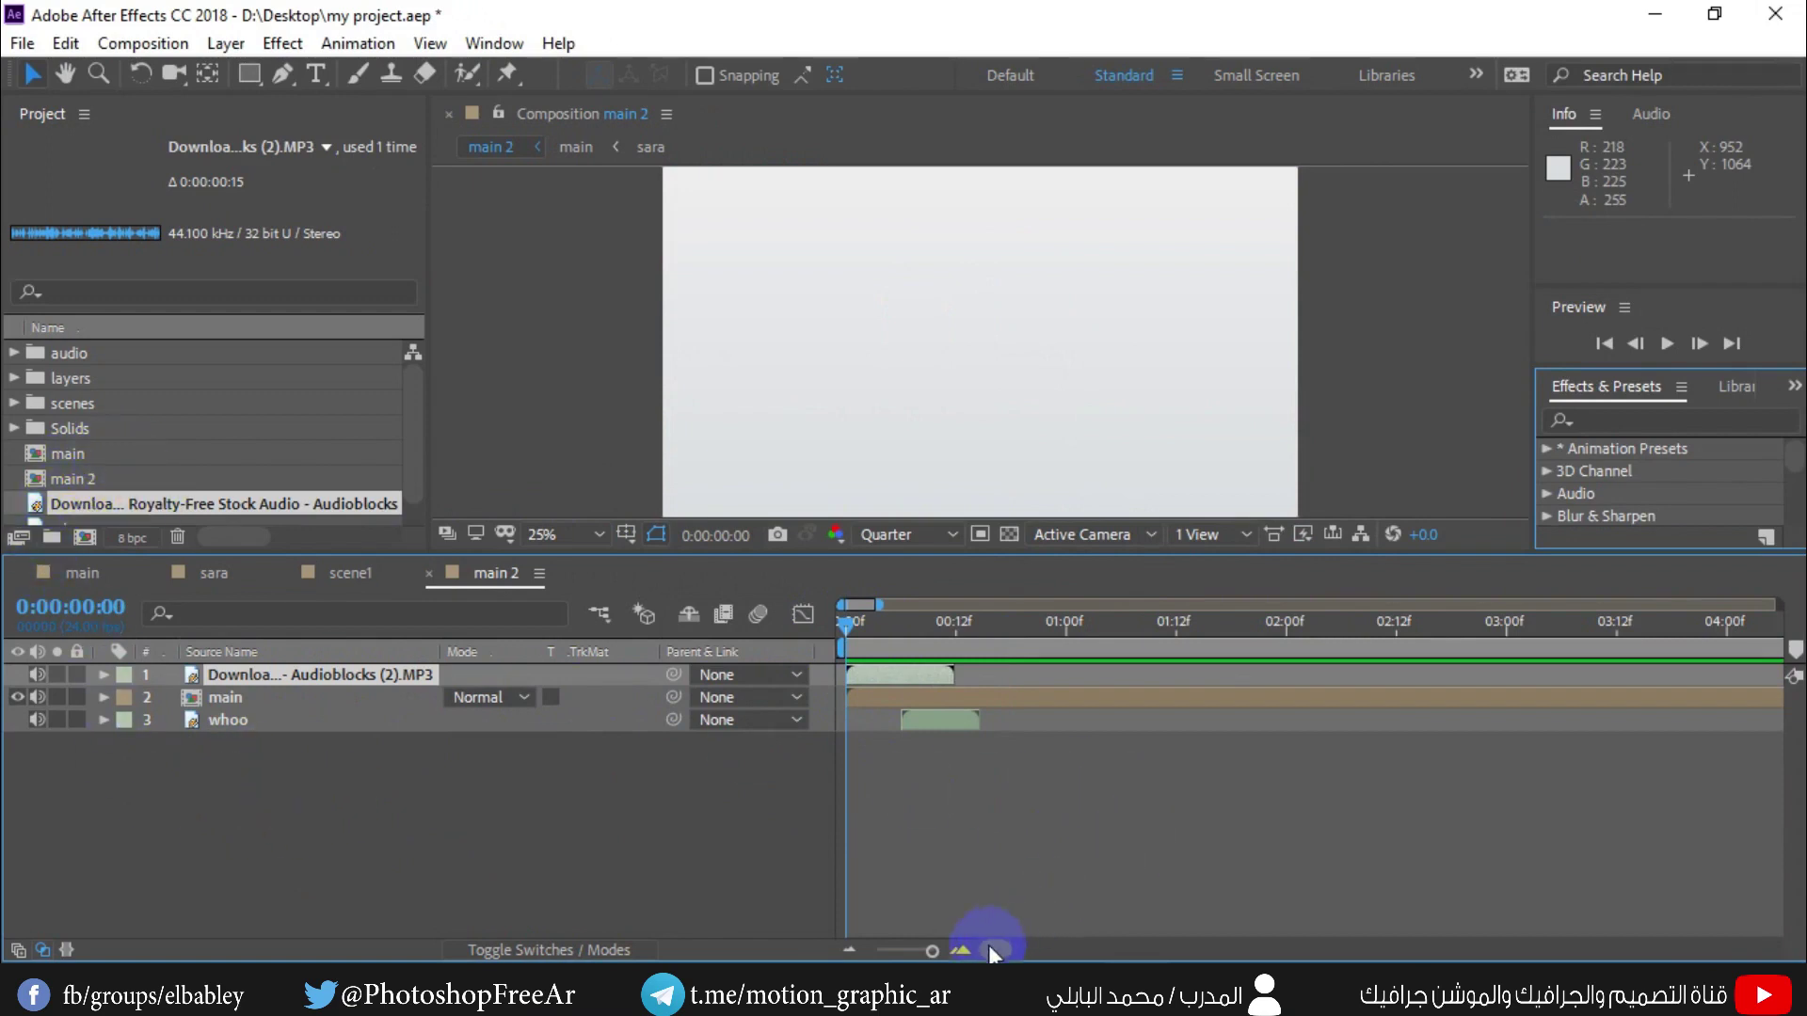
left_click_drag(988, 949, 1139, 951)
left_click(1284, 625)
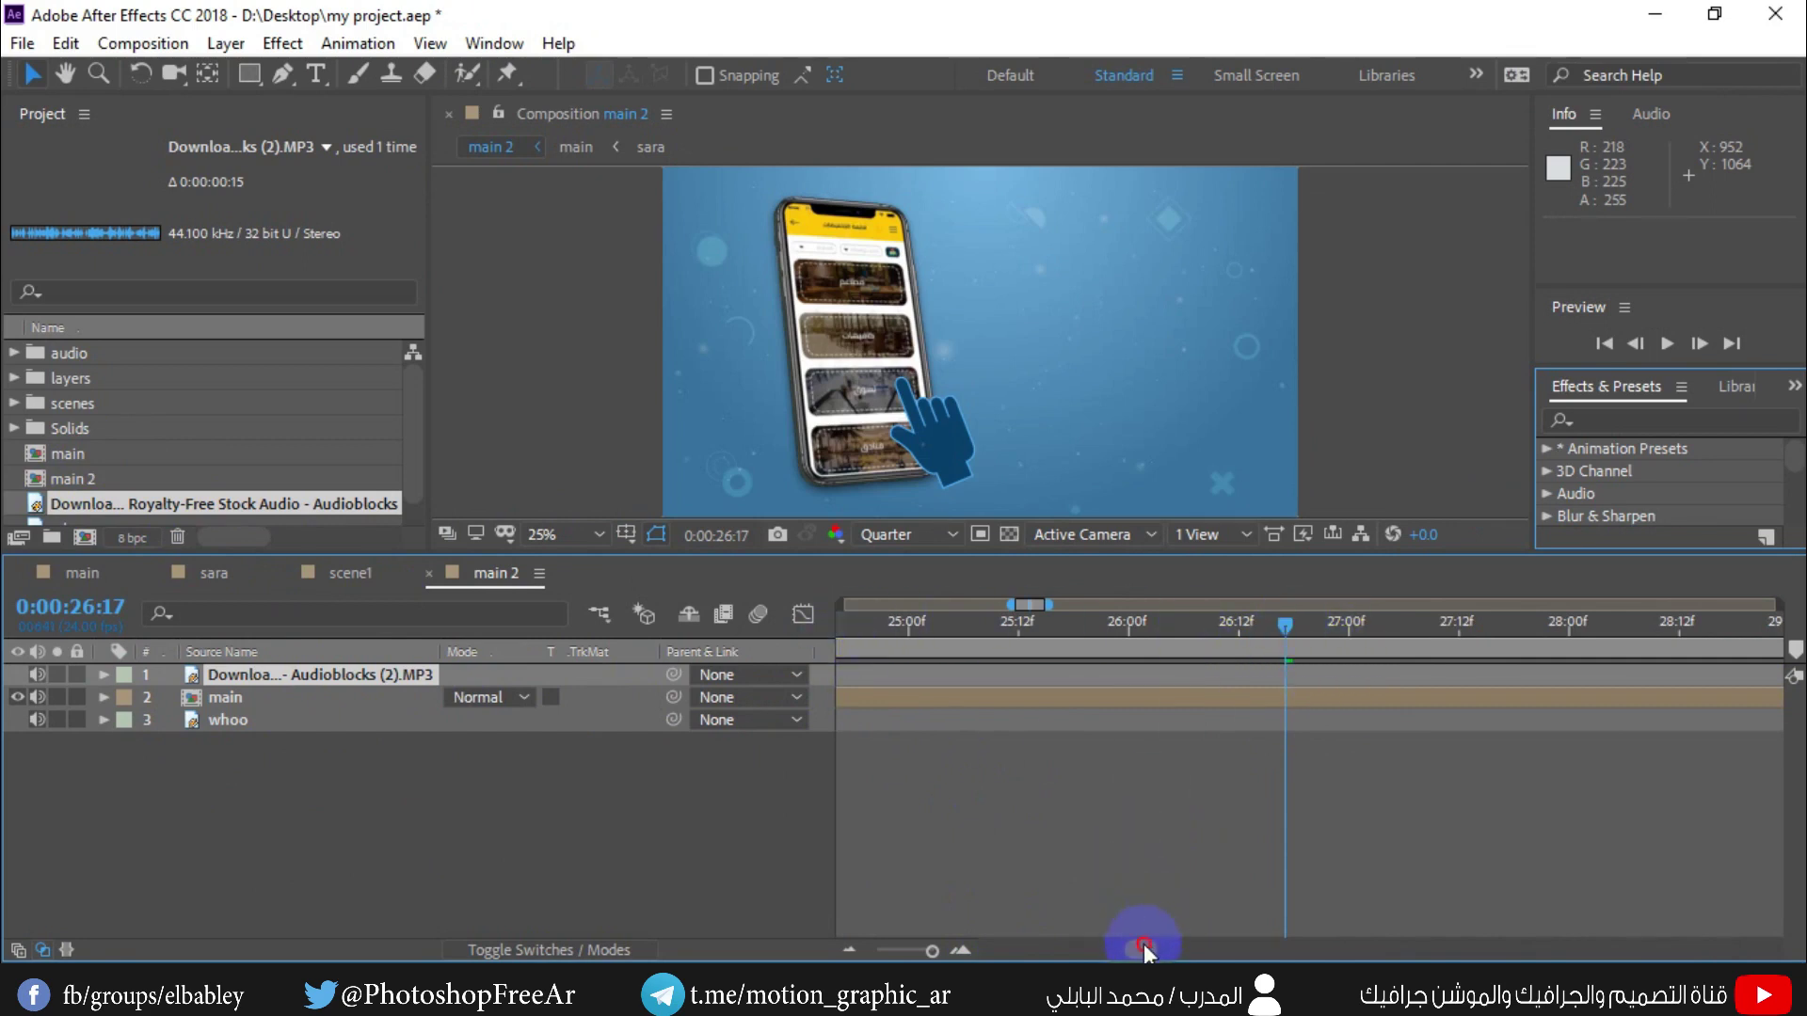
scroll(1144, 944, "left", 15)
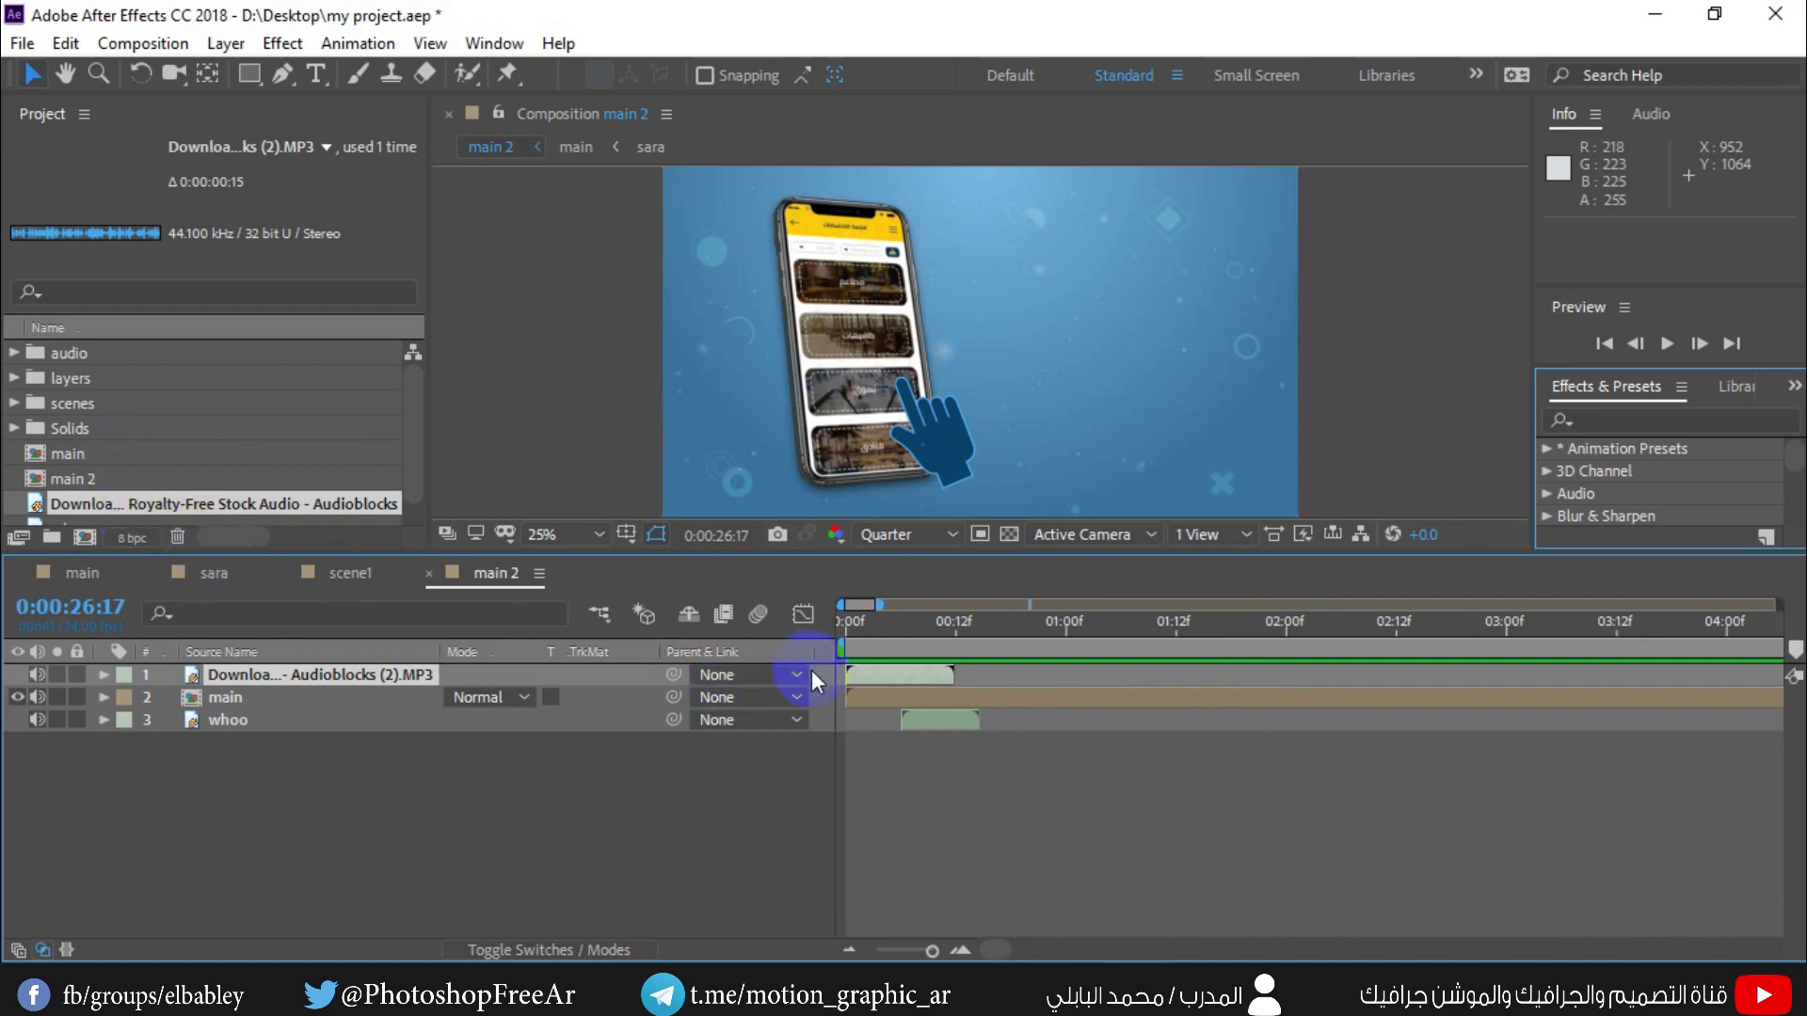
left_click(787, 700)
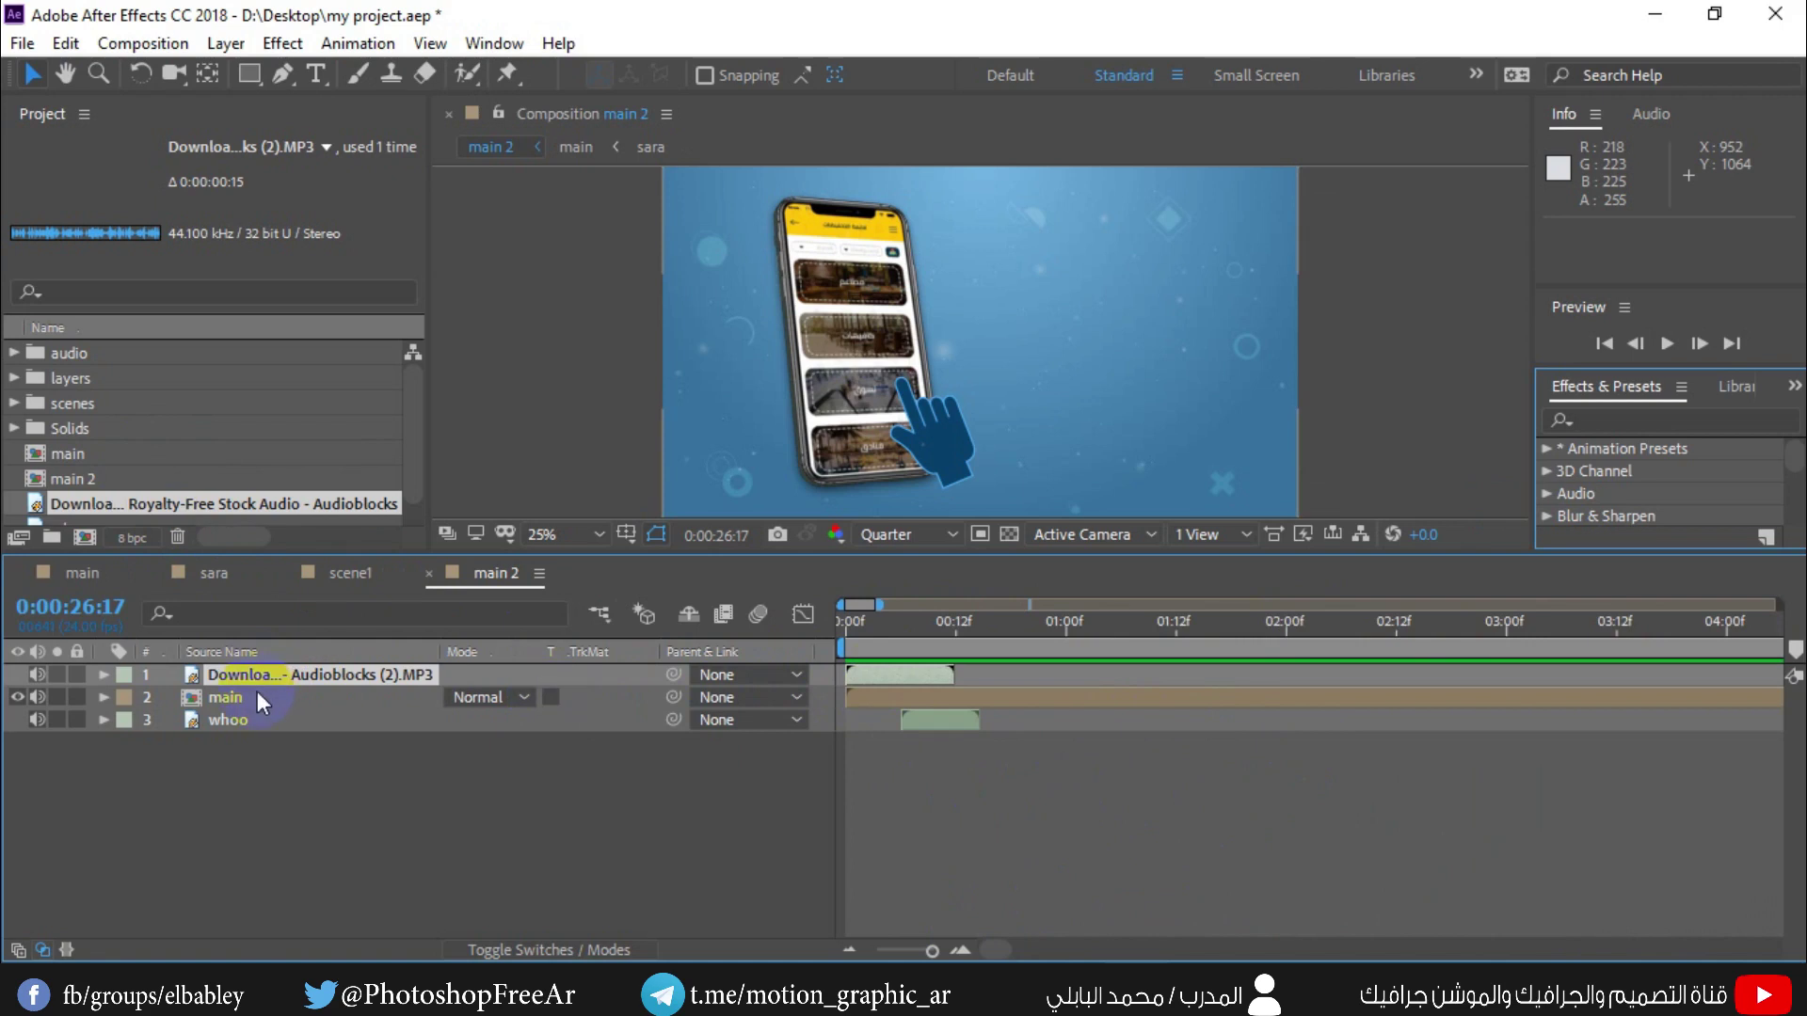
- Move the swoosh layer below main and whoo, starting whoo at frame 3 and swoosh at frame 5
left_click_drag(264, 677, 329, 730)
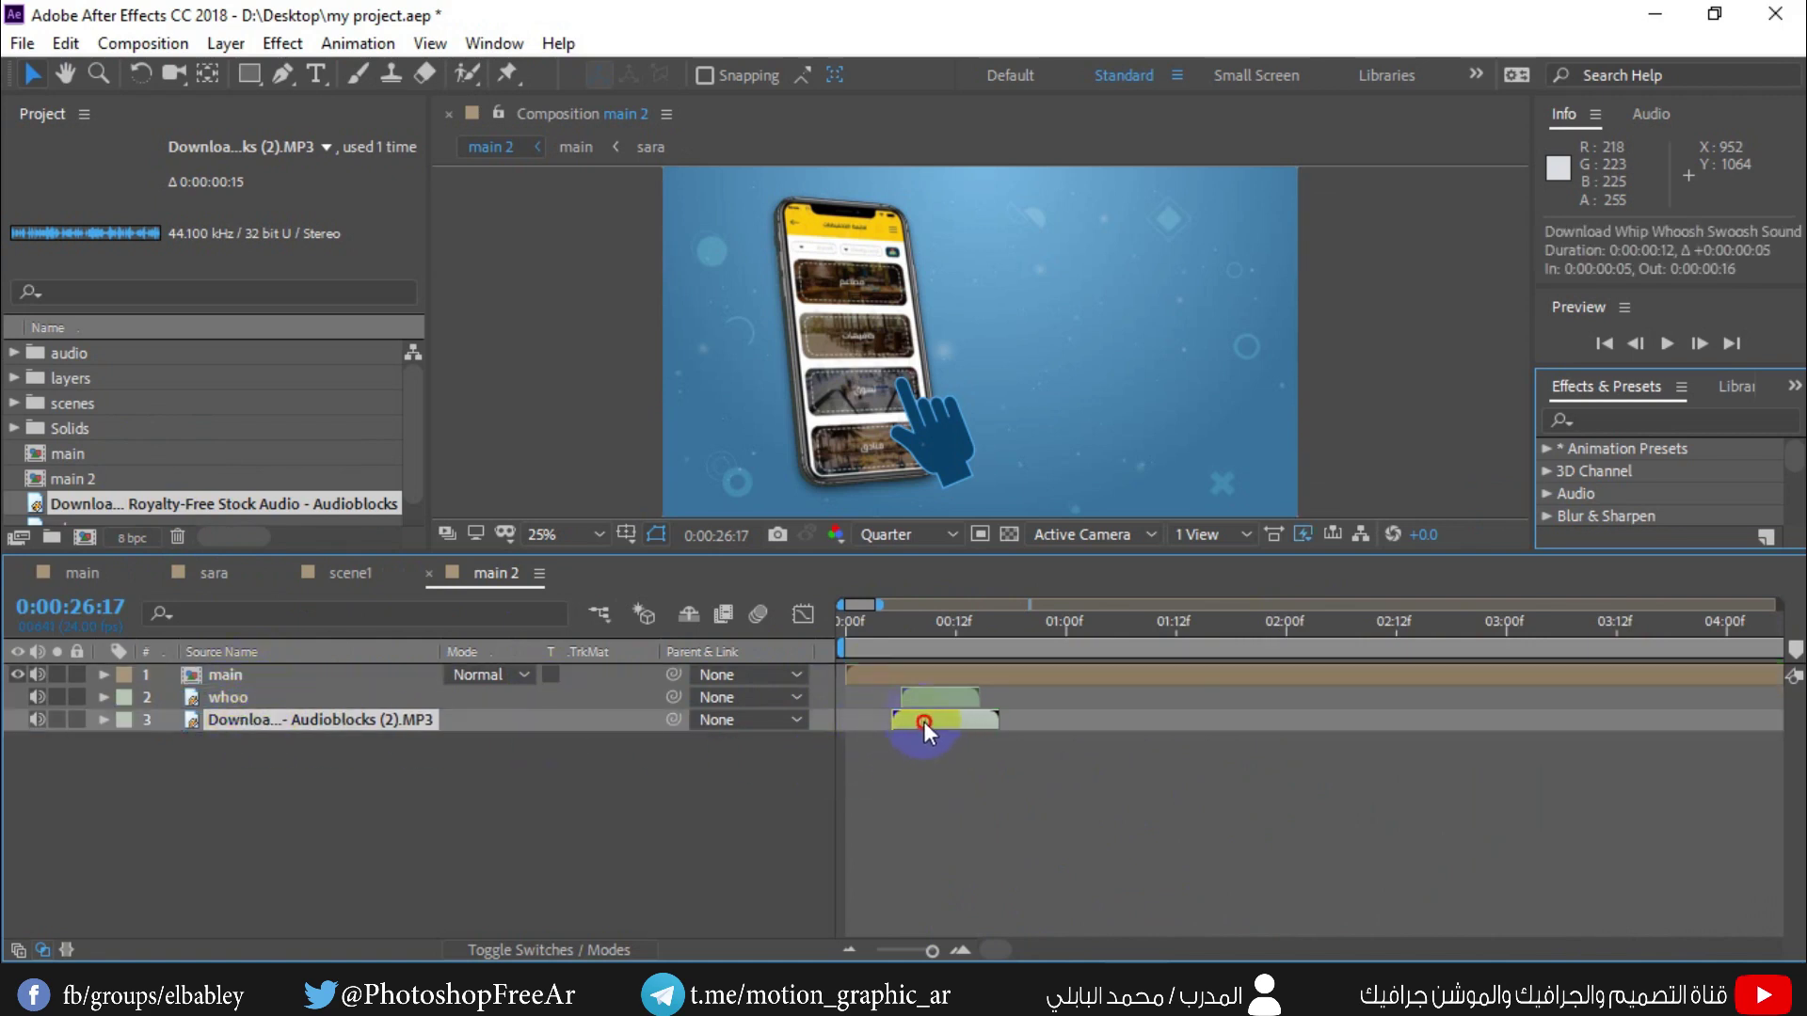
left_click_drag(895, 732, 966, 733)
left_click(913, 629)
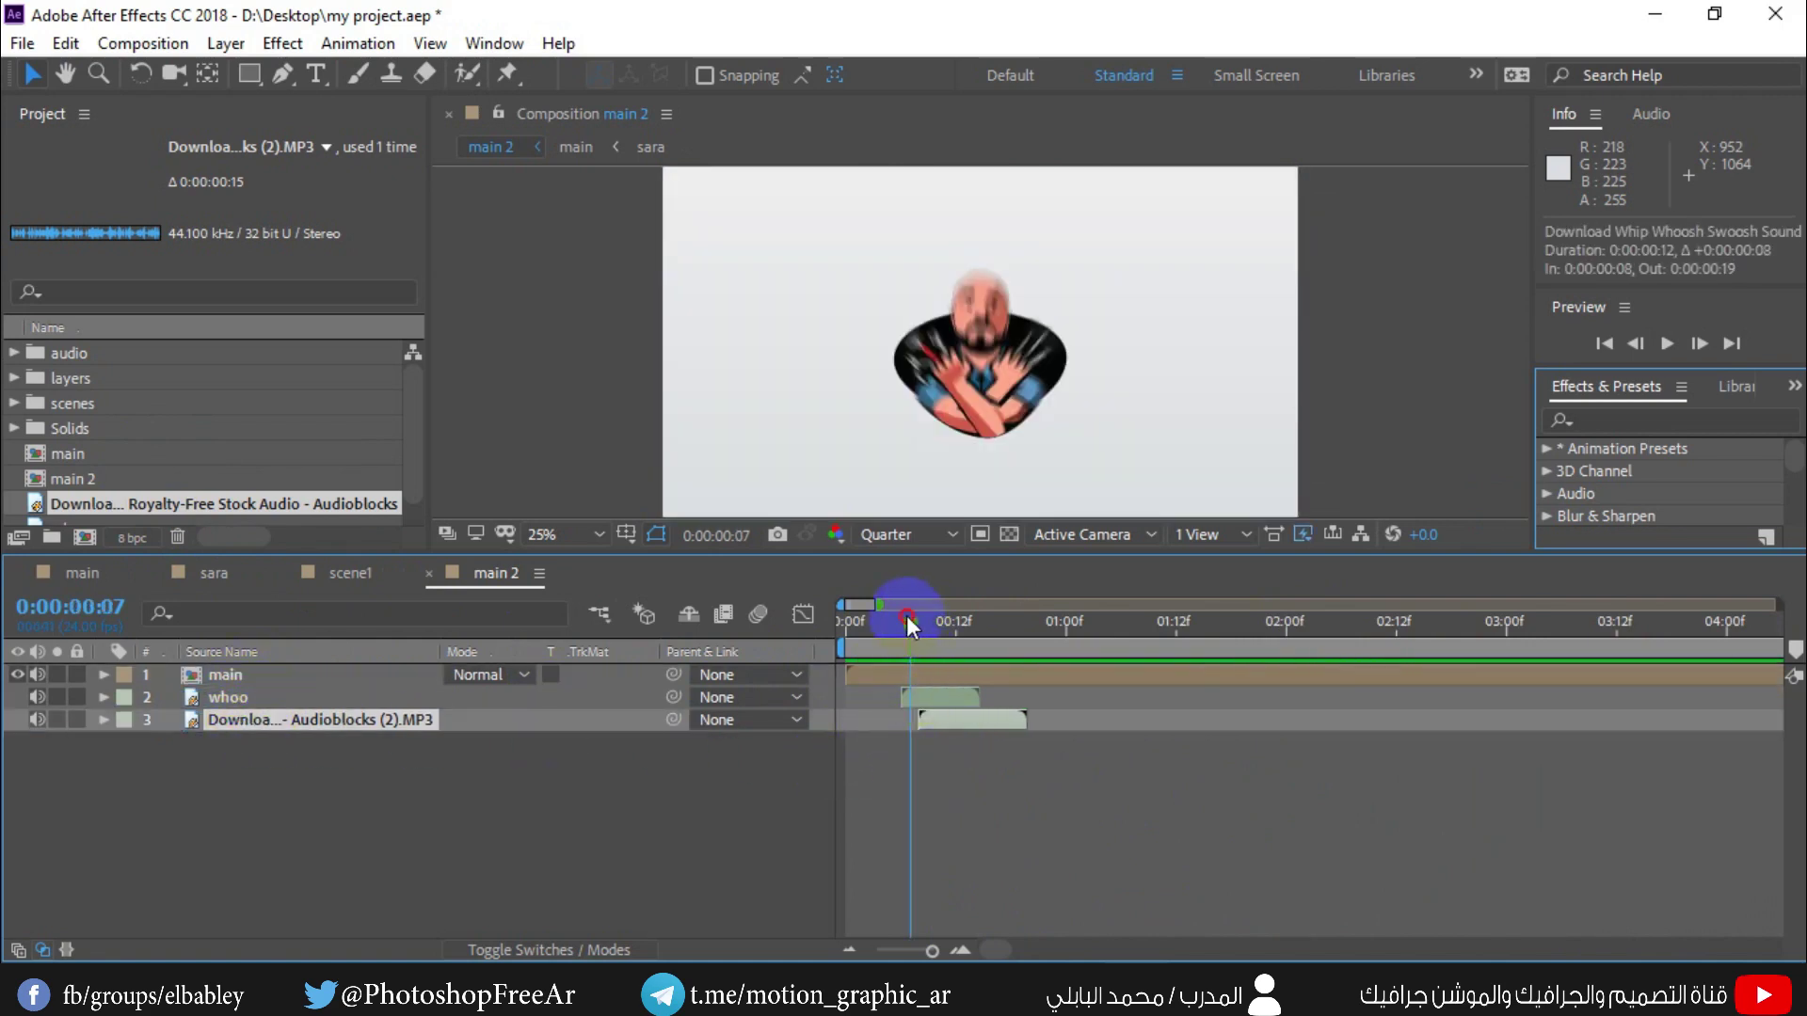
left_click_drag(917, 634, 873, 618)
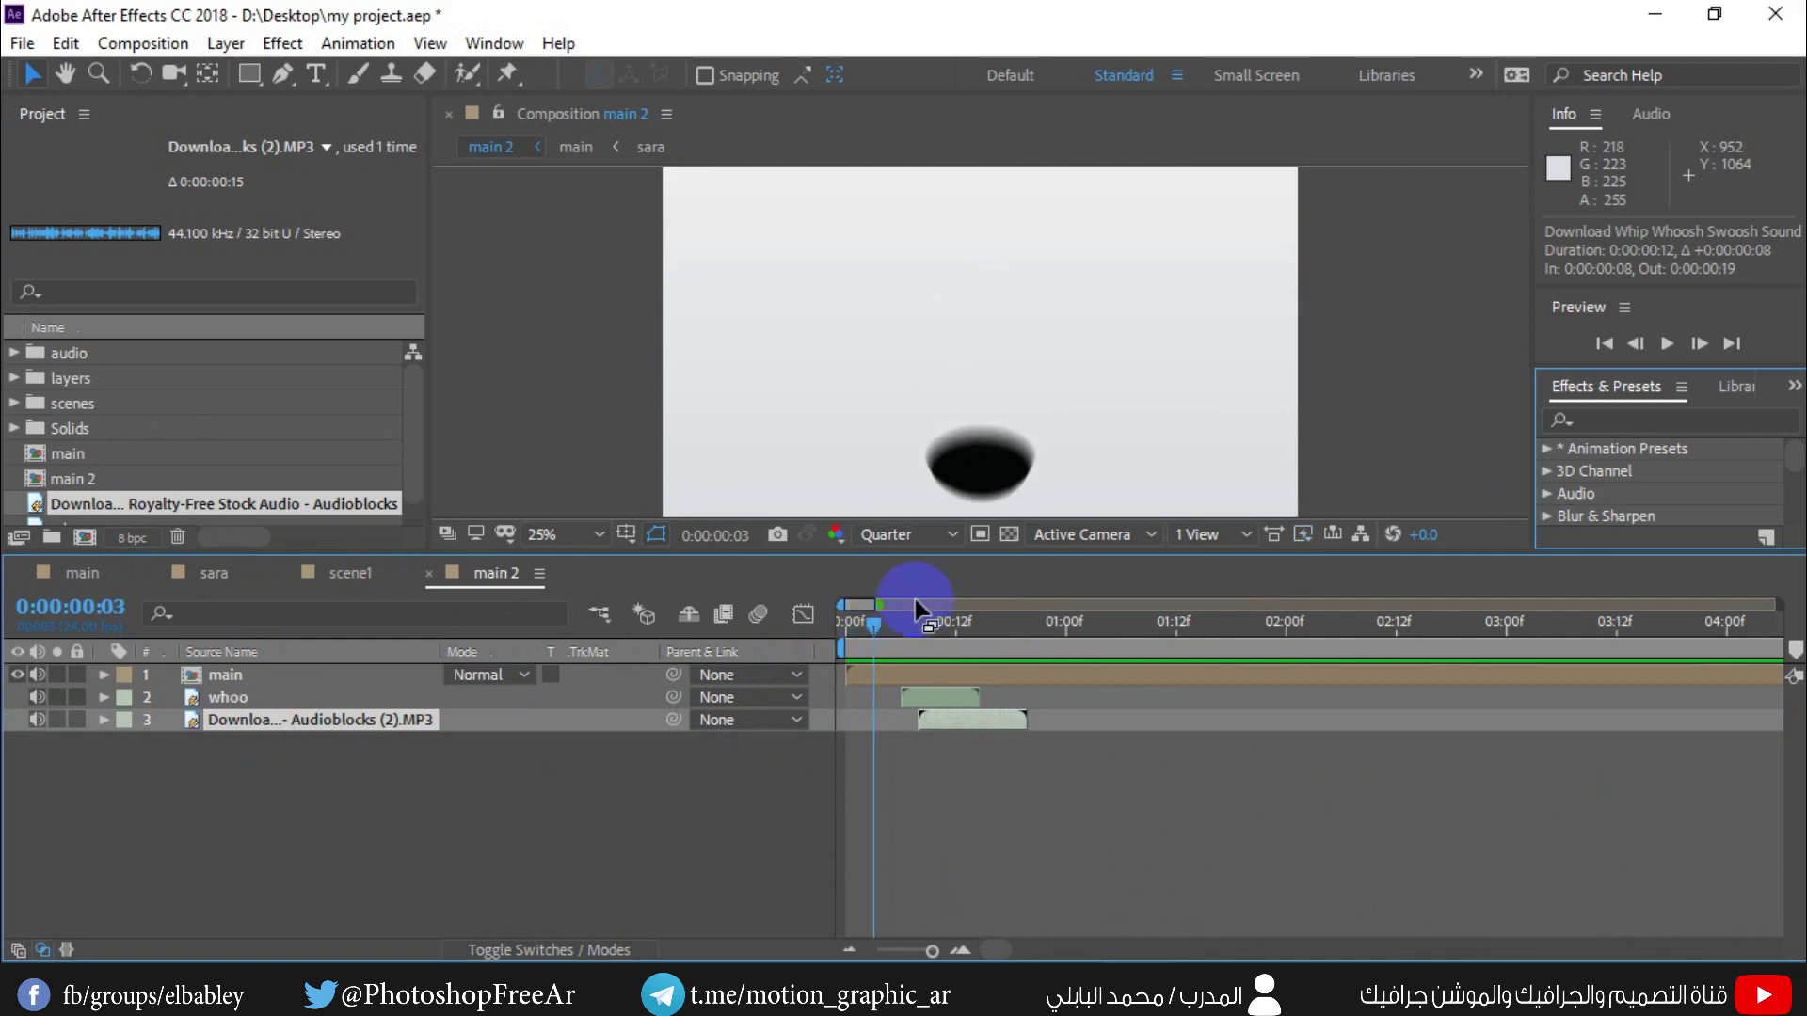
left_click_drag(941, 697, 913, 697)
mouse_move(873, 629)
left_mouse_down()
mouse_move(892, 710)
mouse_move(919, 718)
left_mouse_up()
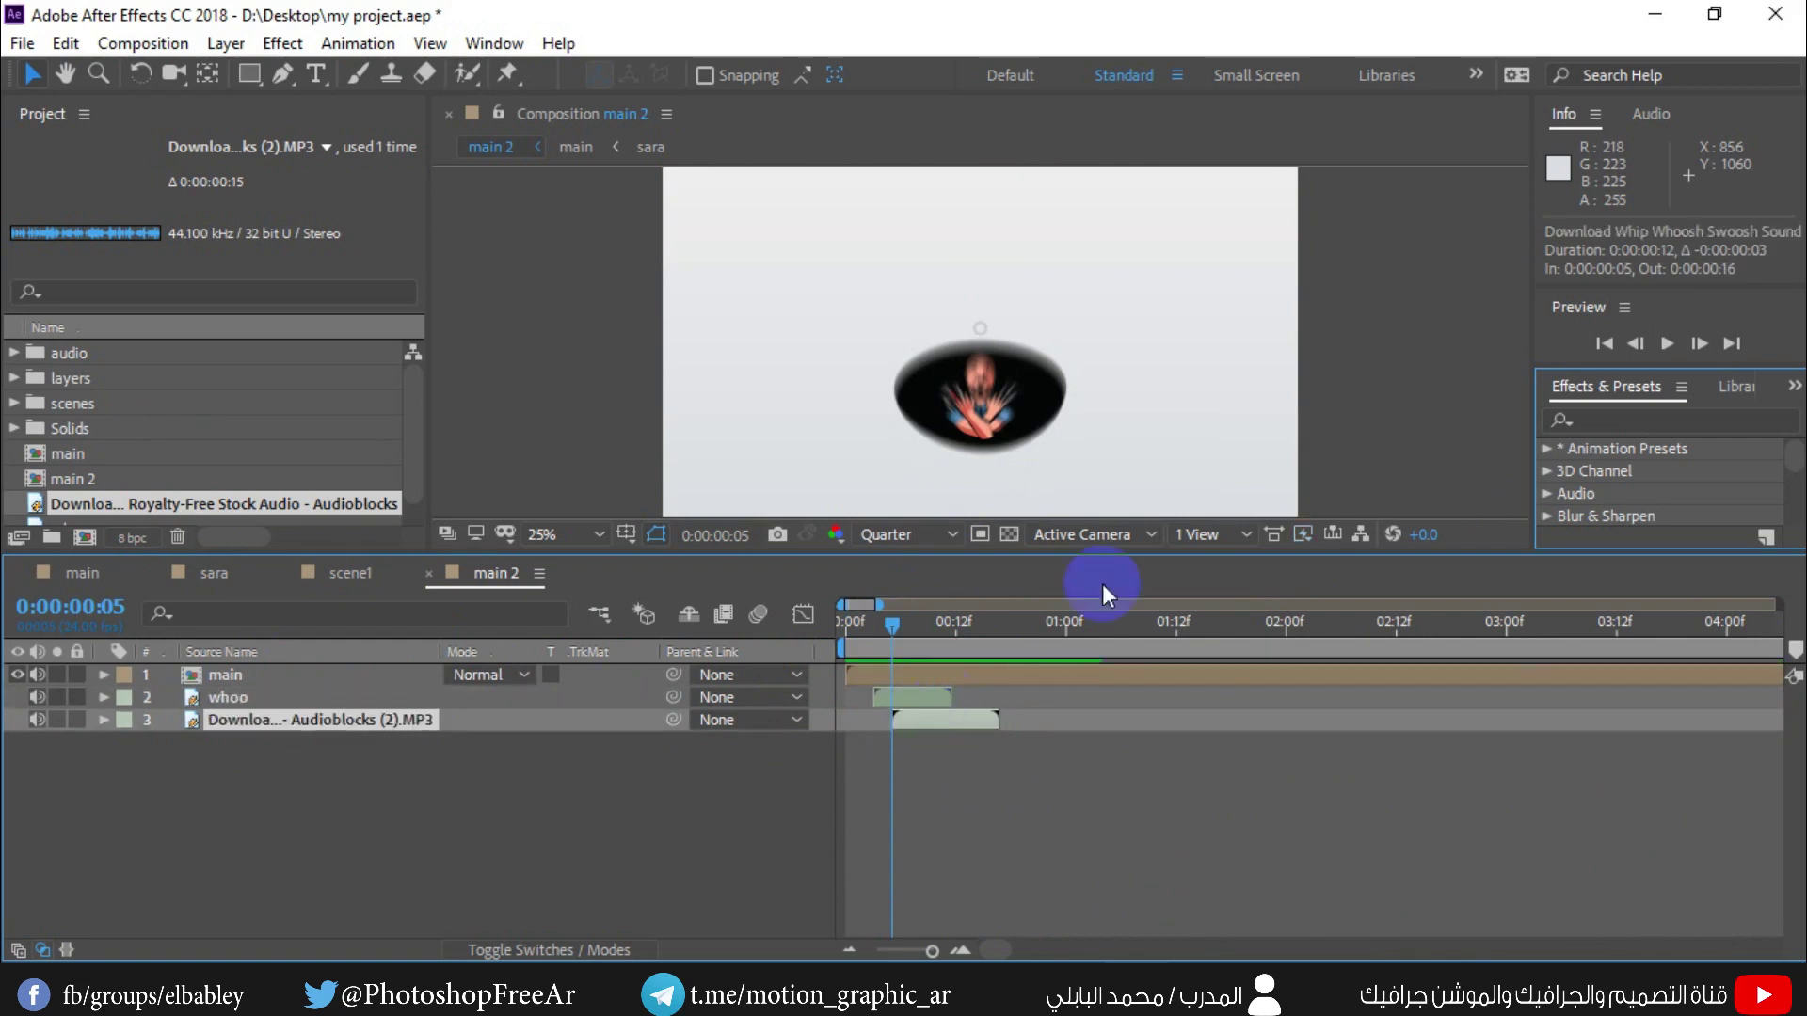
- Preview the retimed sounds, then delete the Audioblocks whoosh layer
left_click(1664, 352)
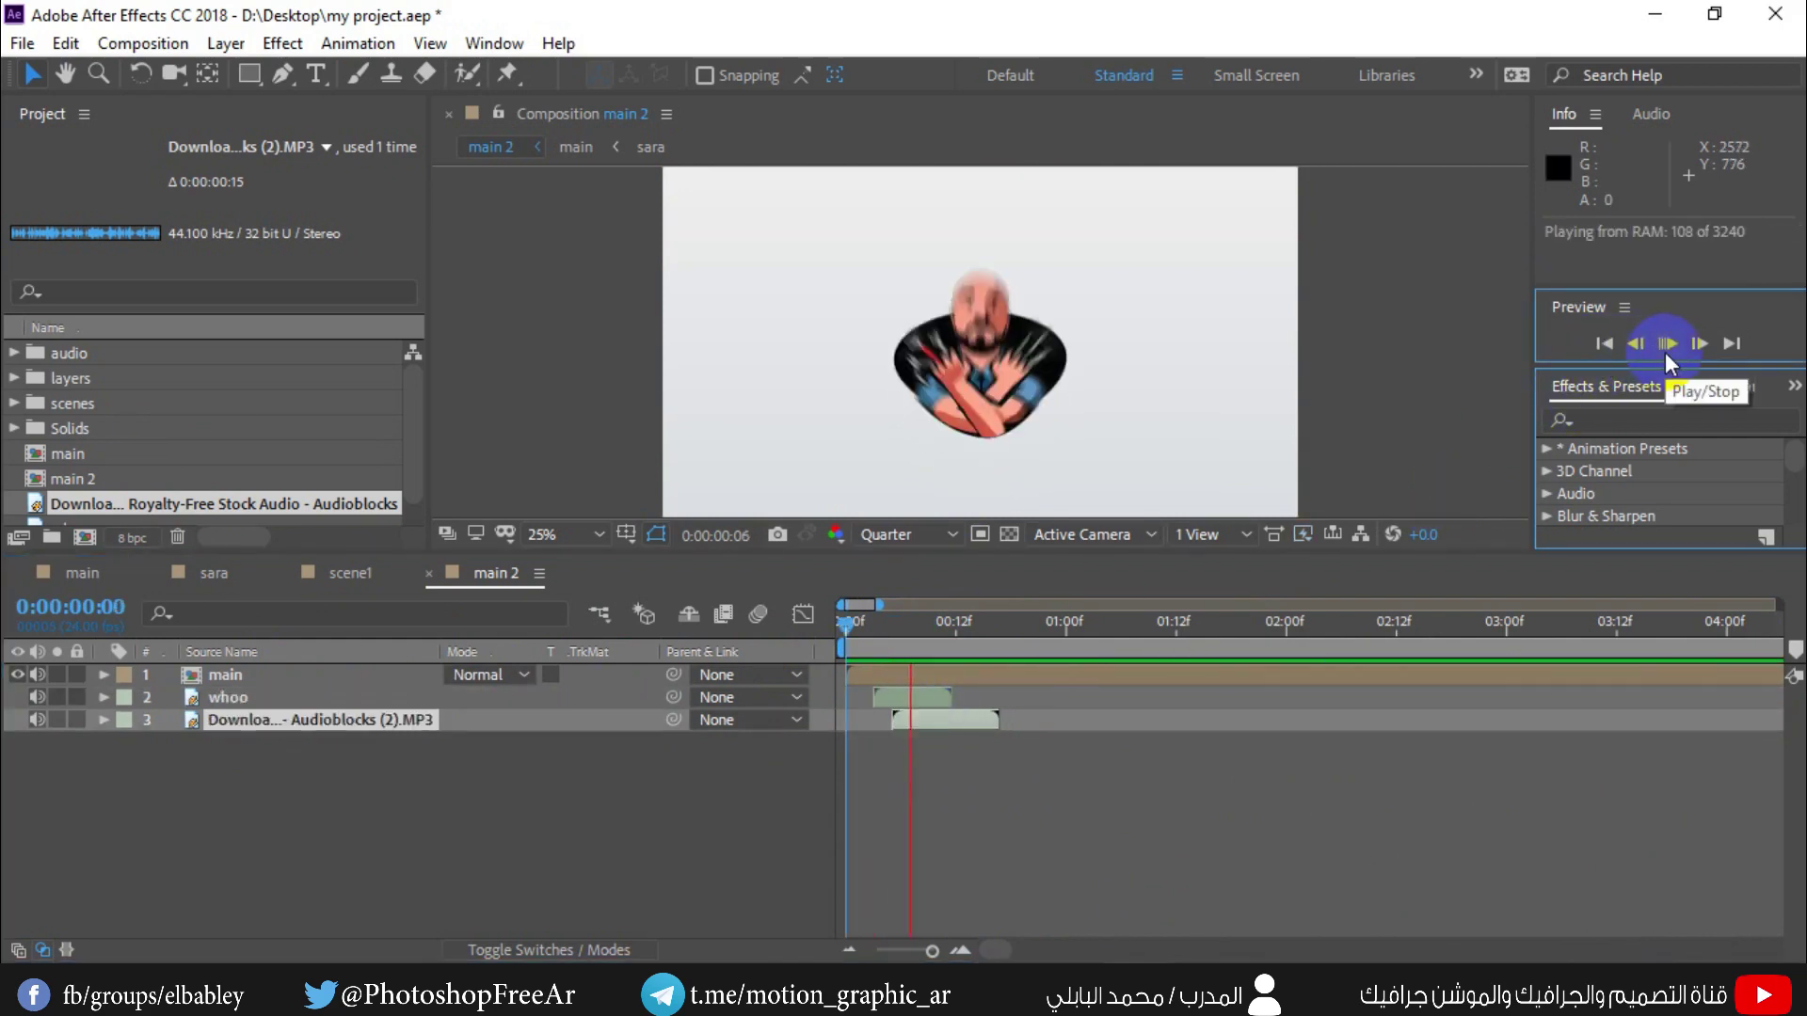
left_click(979, 659)
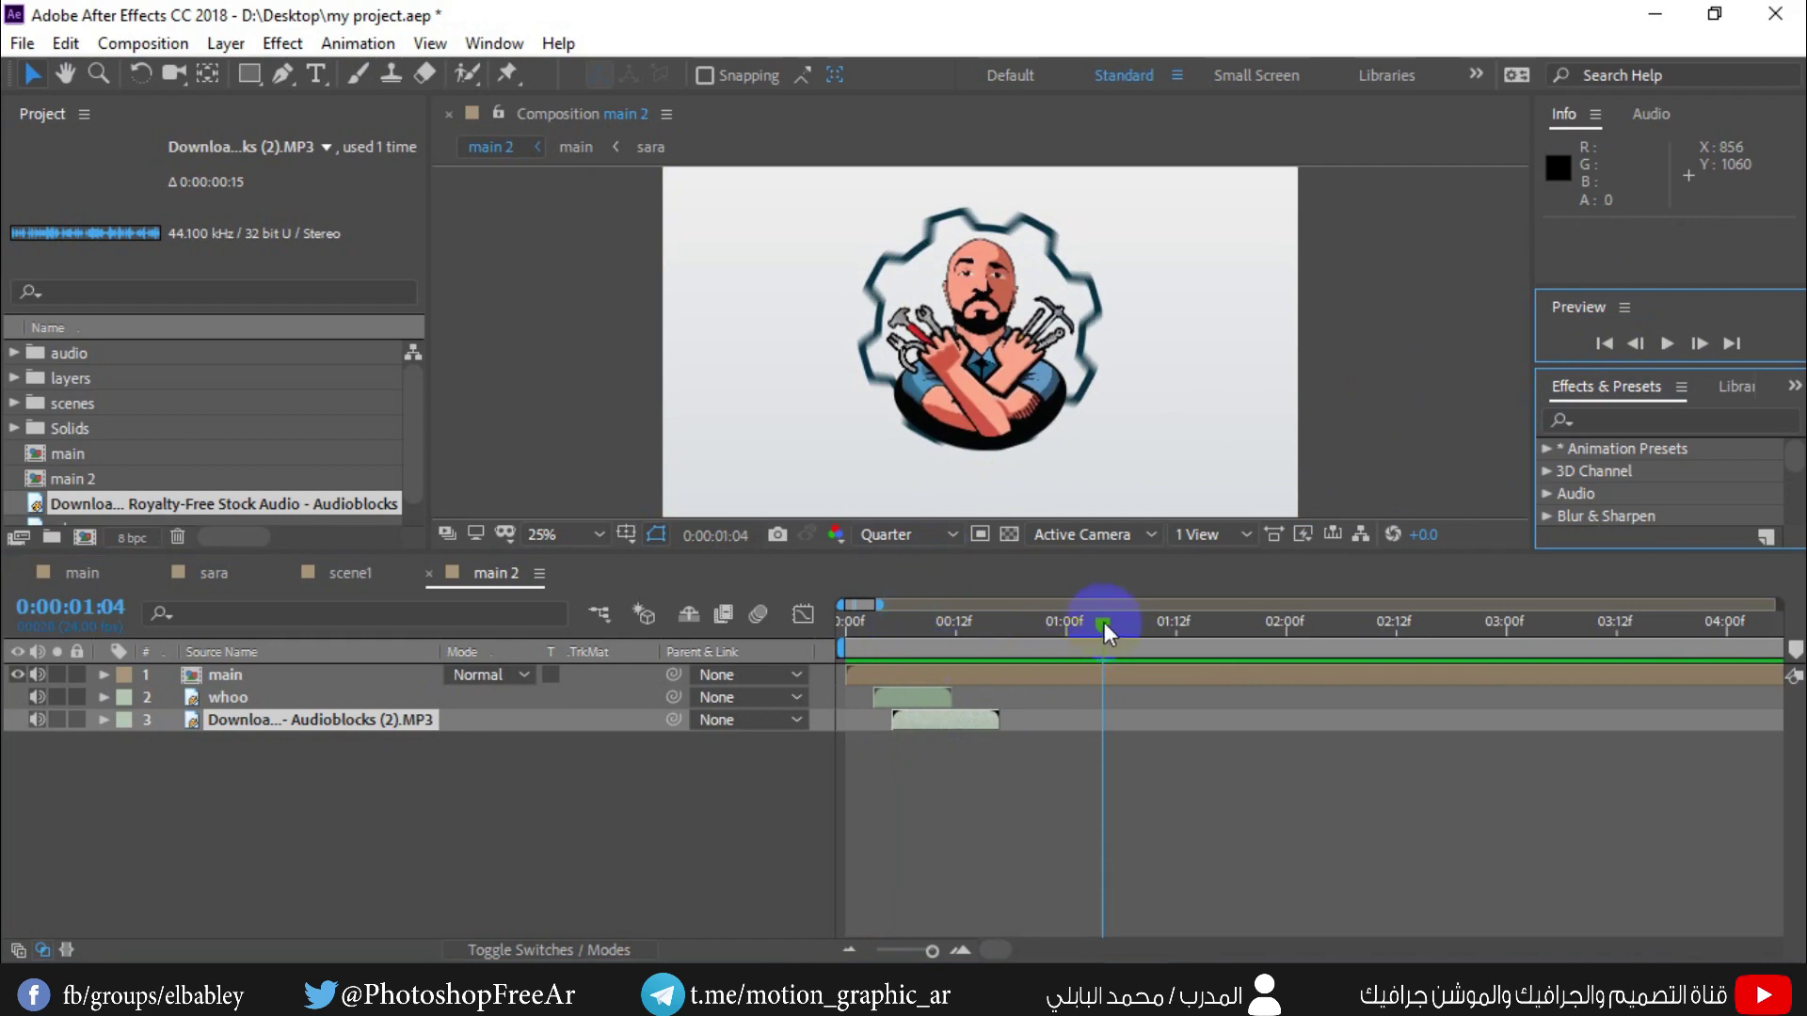
left_click_drag(1104, 623, 919, 623)
left_click(924, 723)
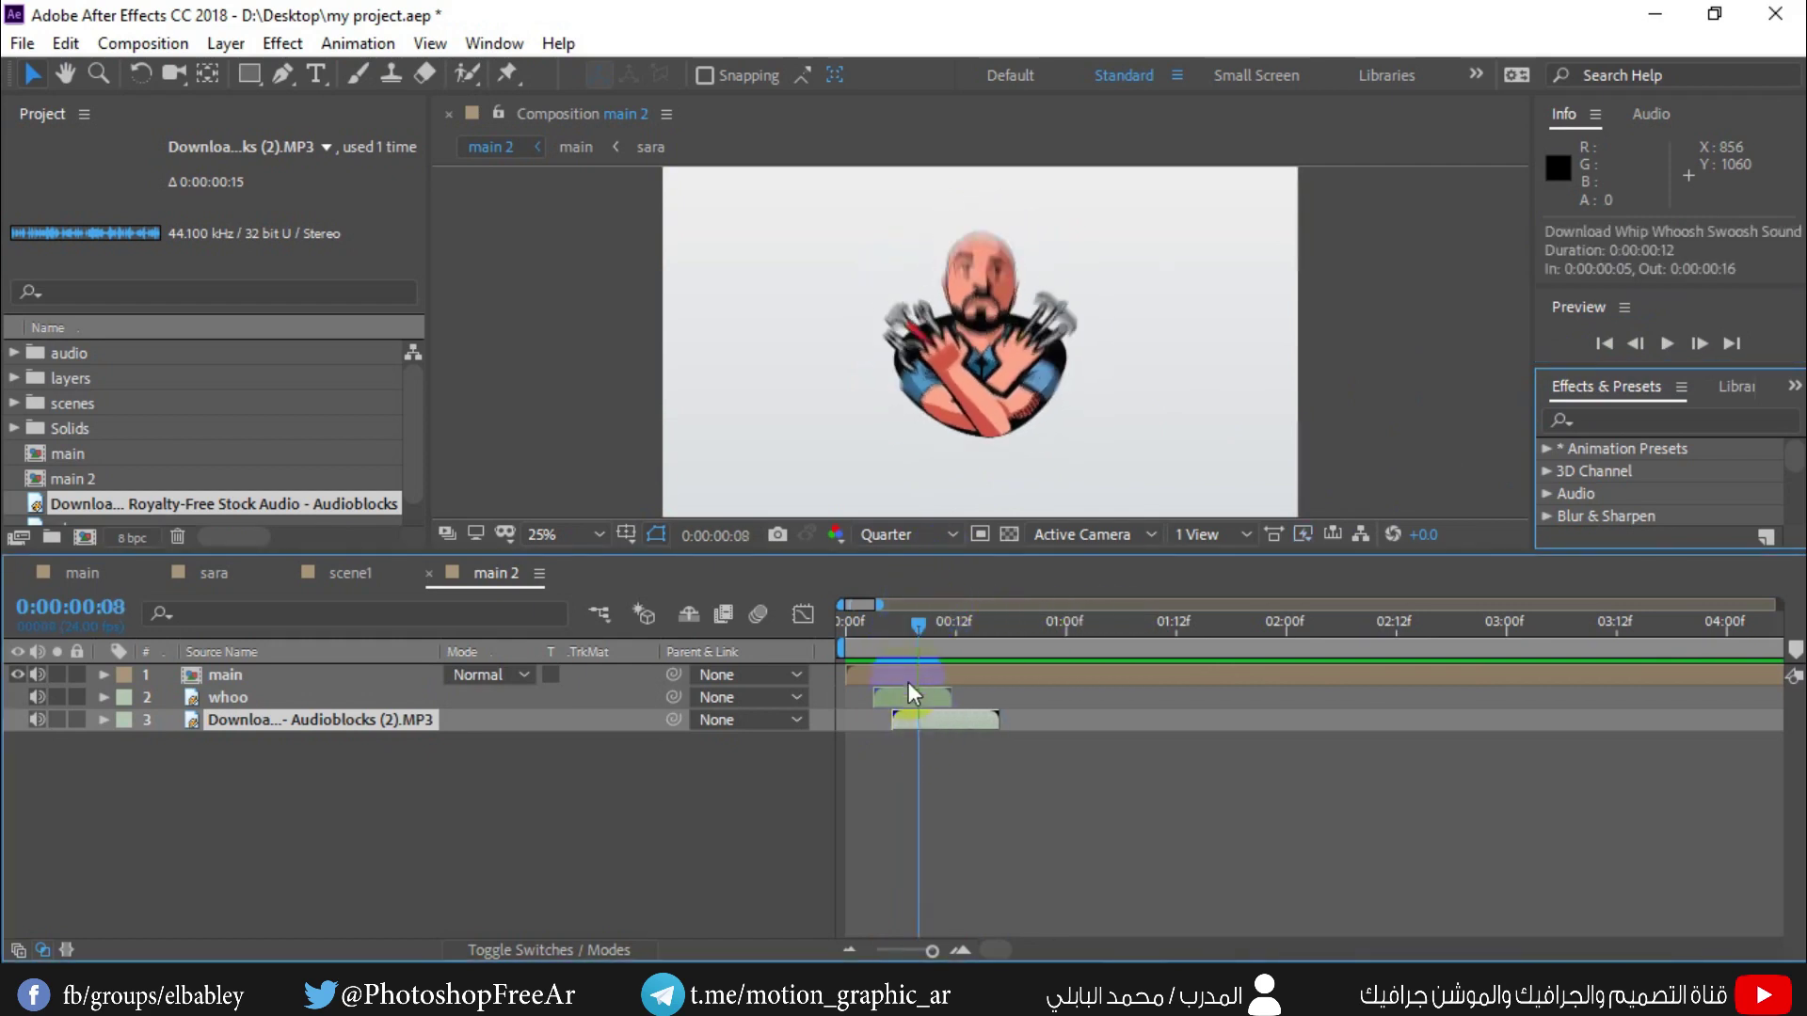
left_click(928, 719)
key("Delete")
- Duplicate whoo, start the copy two frames later, and preview the opening
left_click(218, 700)
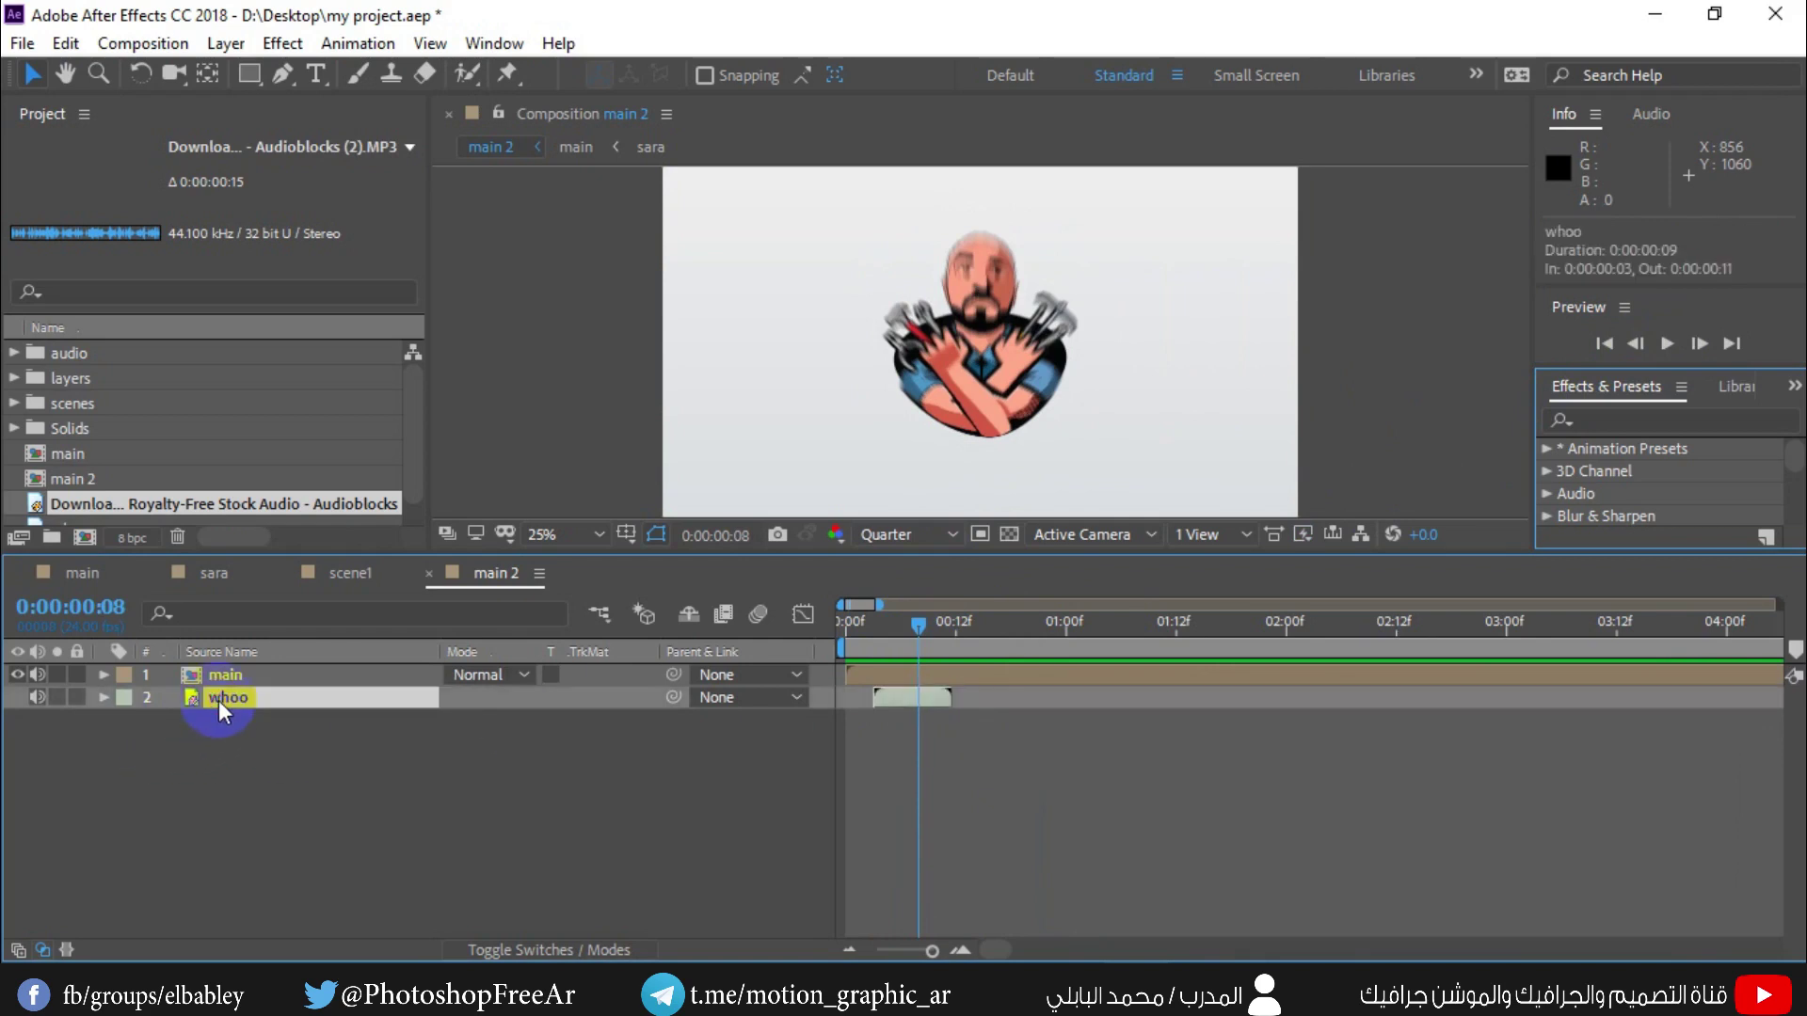
key("ctrl+d")
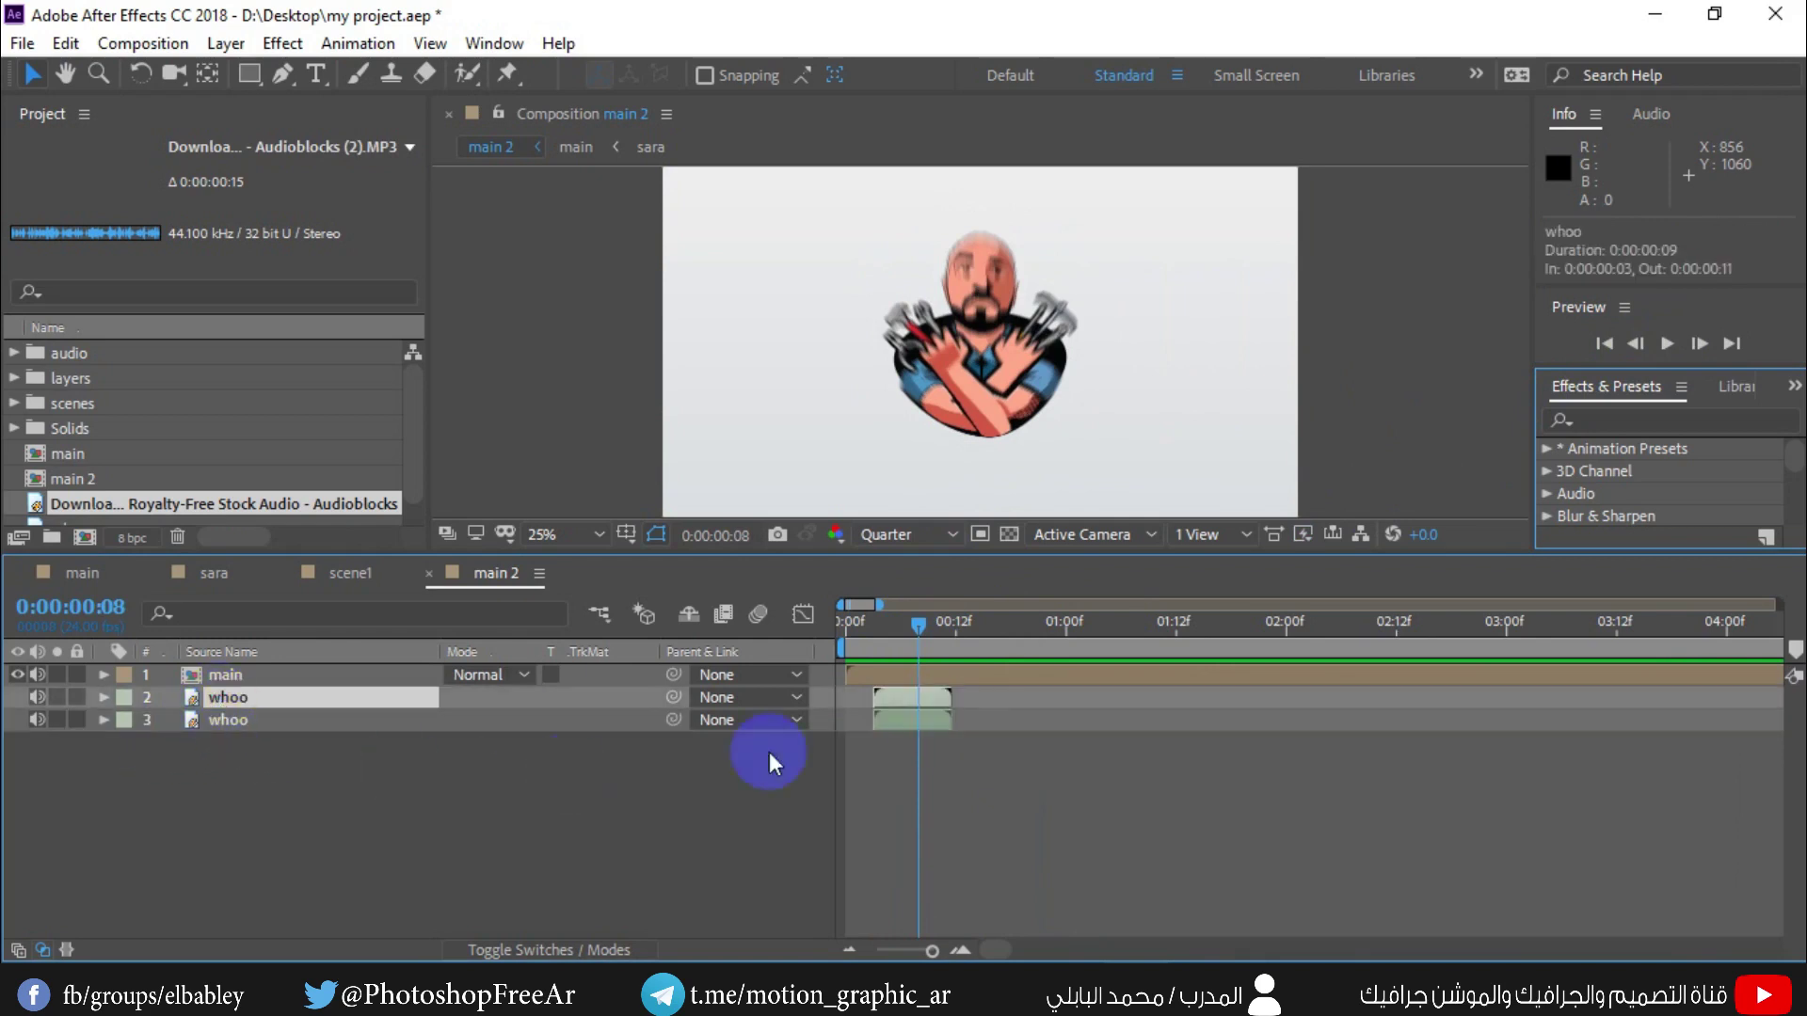
left_click_drag(900, 724, 914, 723)
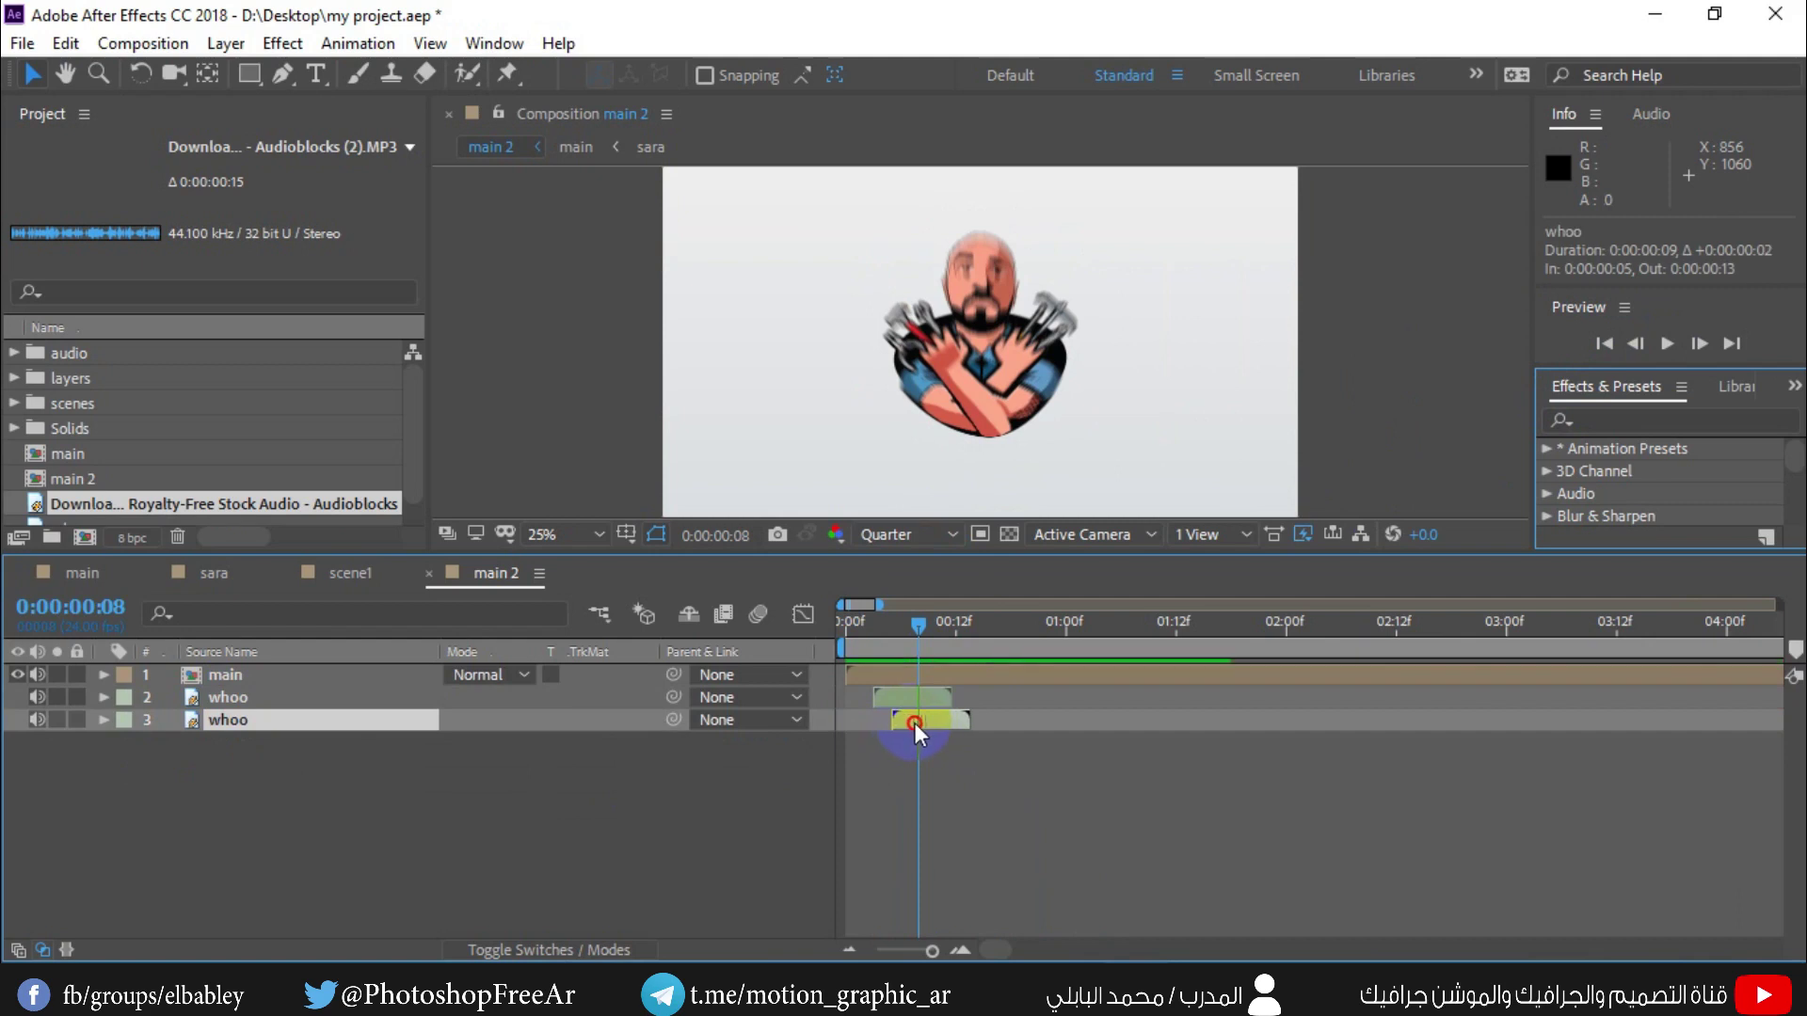
left_click(1666, 345)
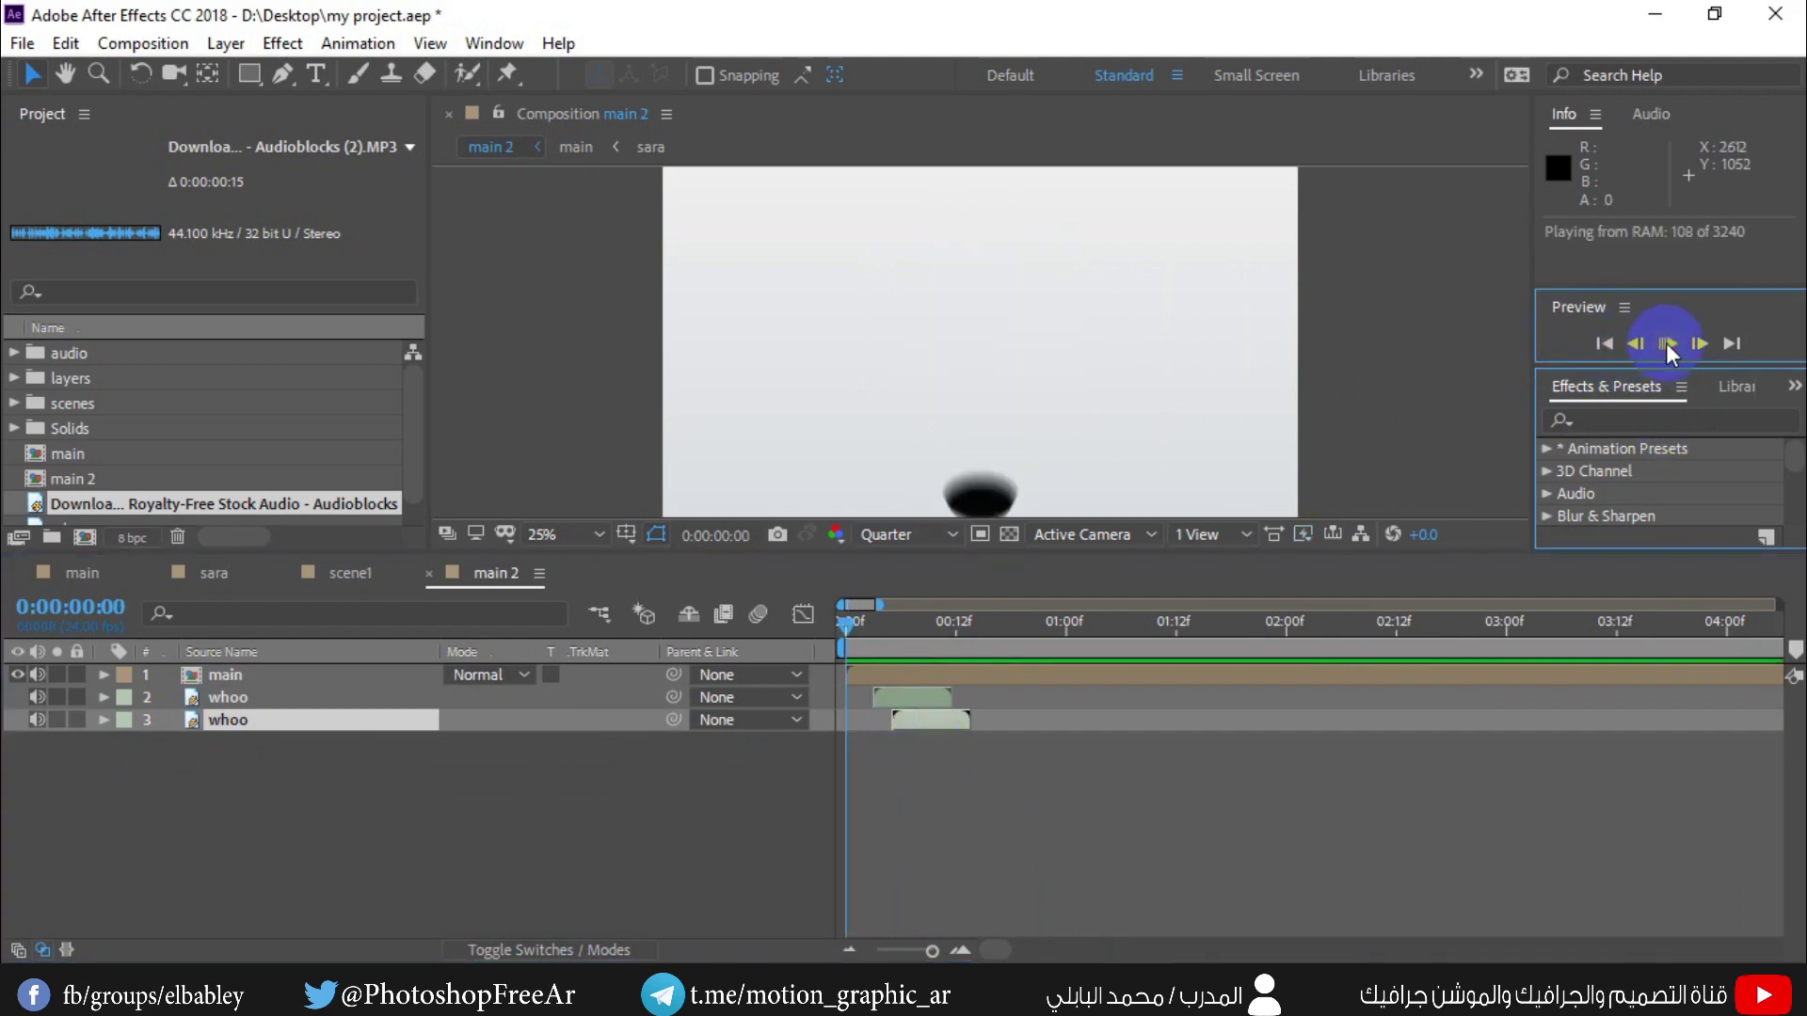
left_click(1666, 343)
mouse_move(1069, 629)
left_mouse_down()
mouse_move(854, 640)
mouse_move(964, 629)
left_mouse_up()
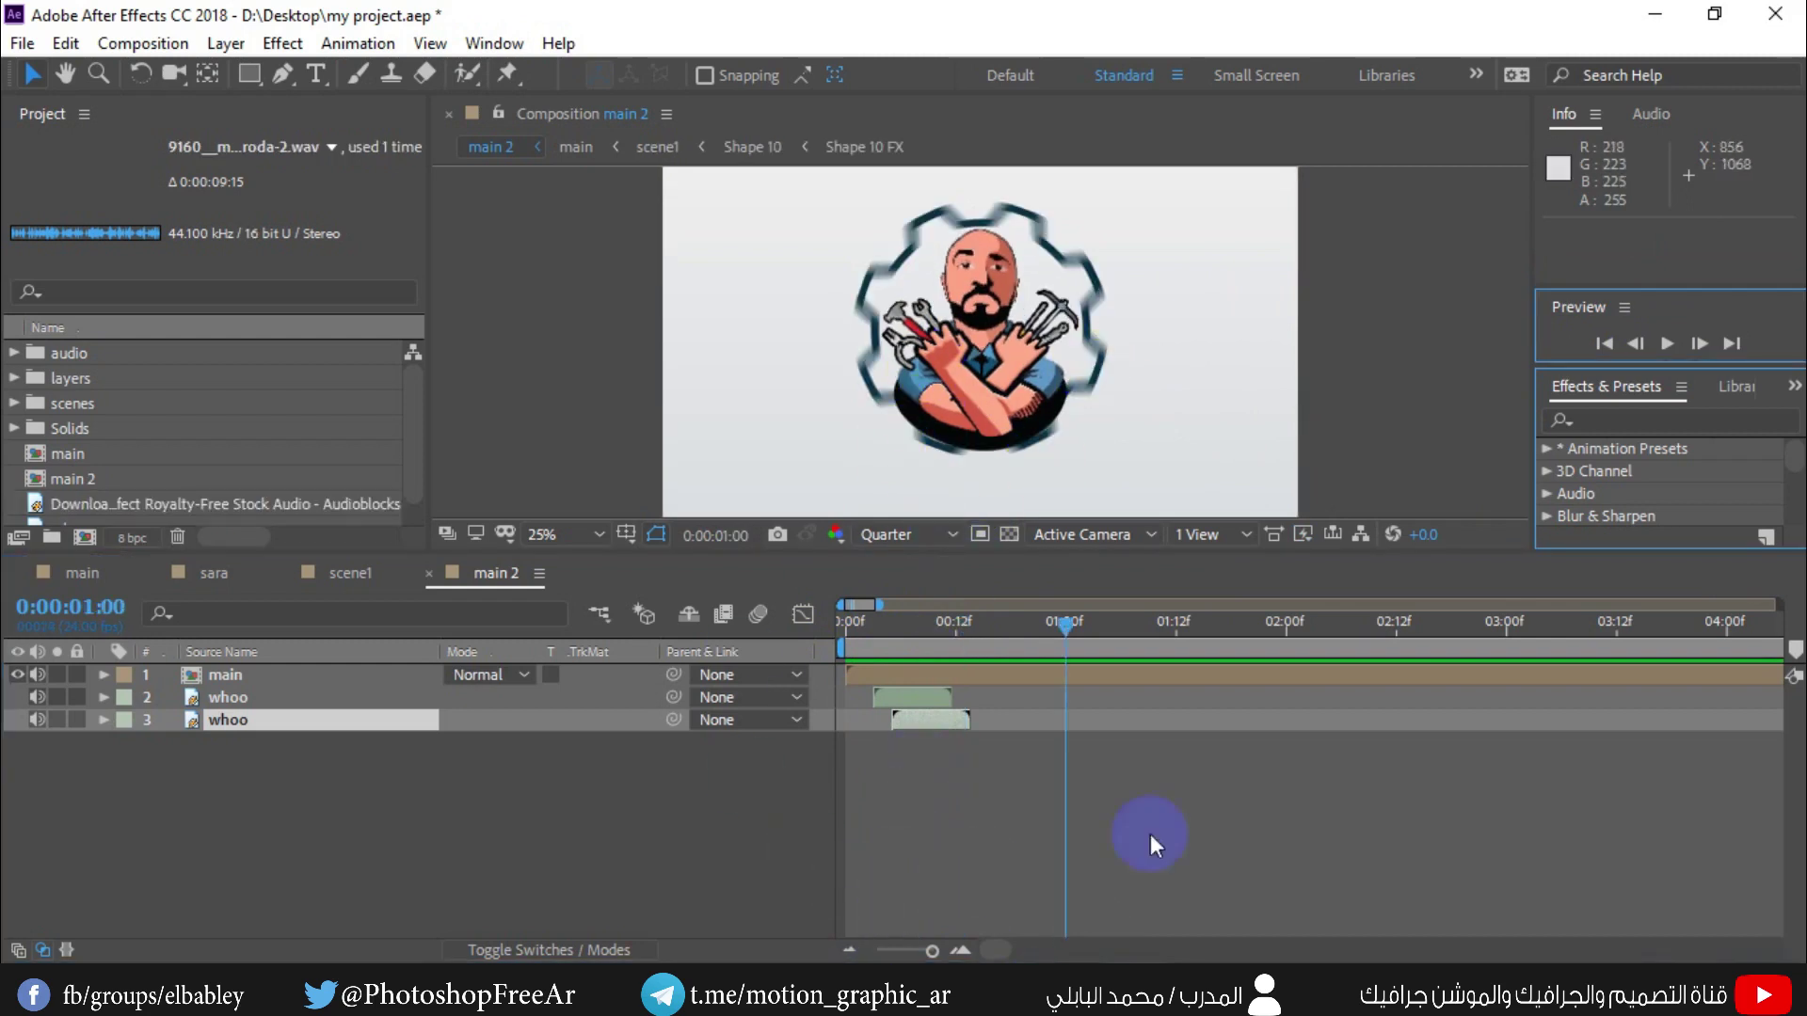
- Type 'gear' into the un packeg folder's search box
mouse_move(1002, 959)
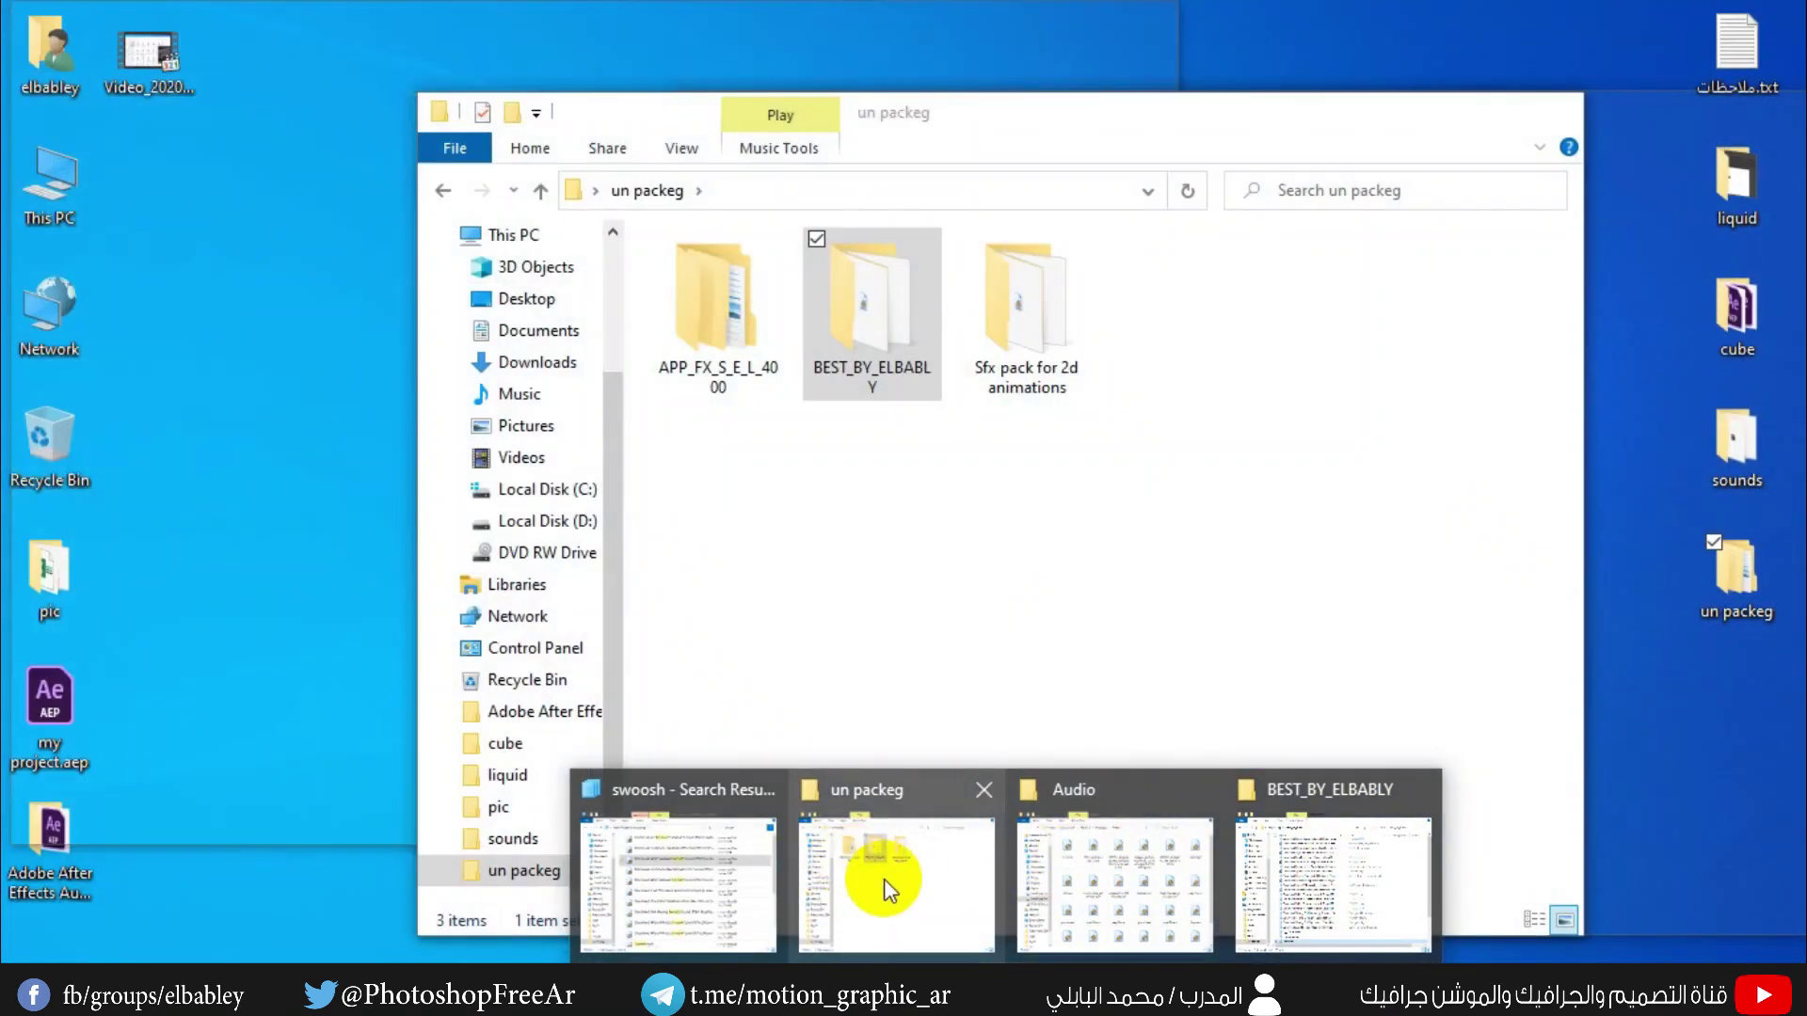
left_click(885, 890)
left_click(1308, 196)
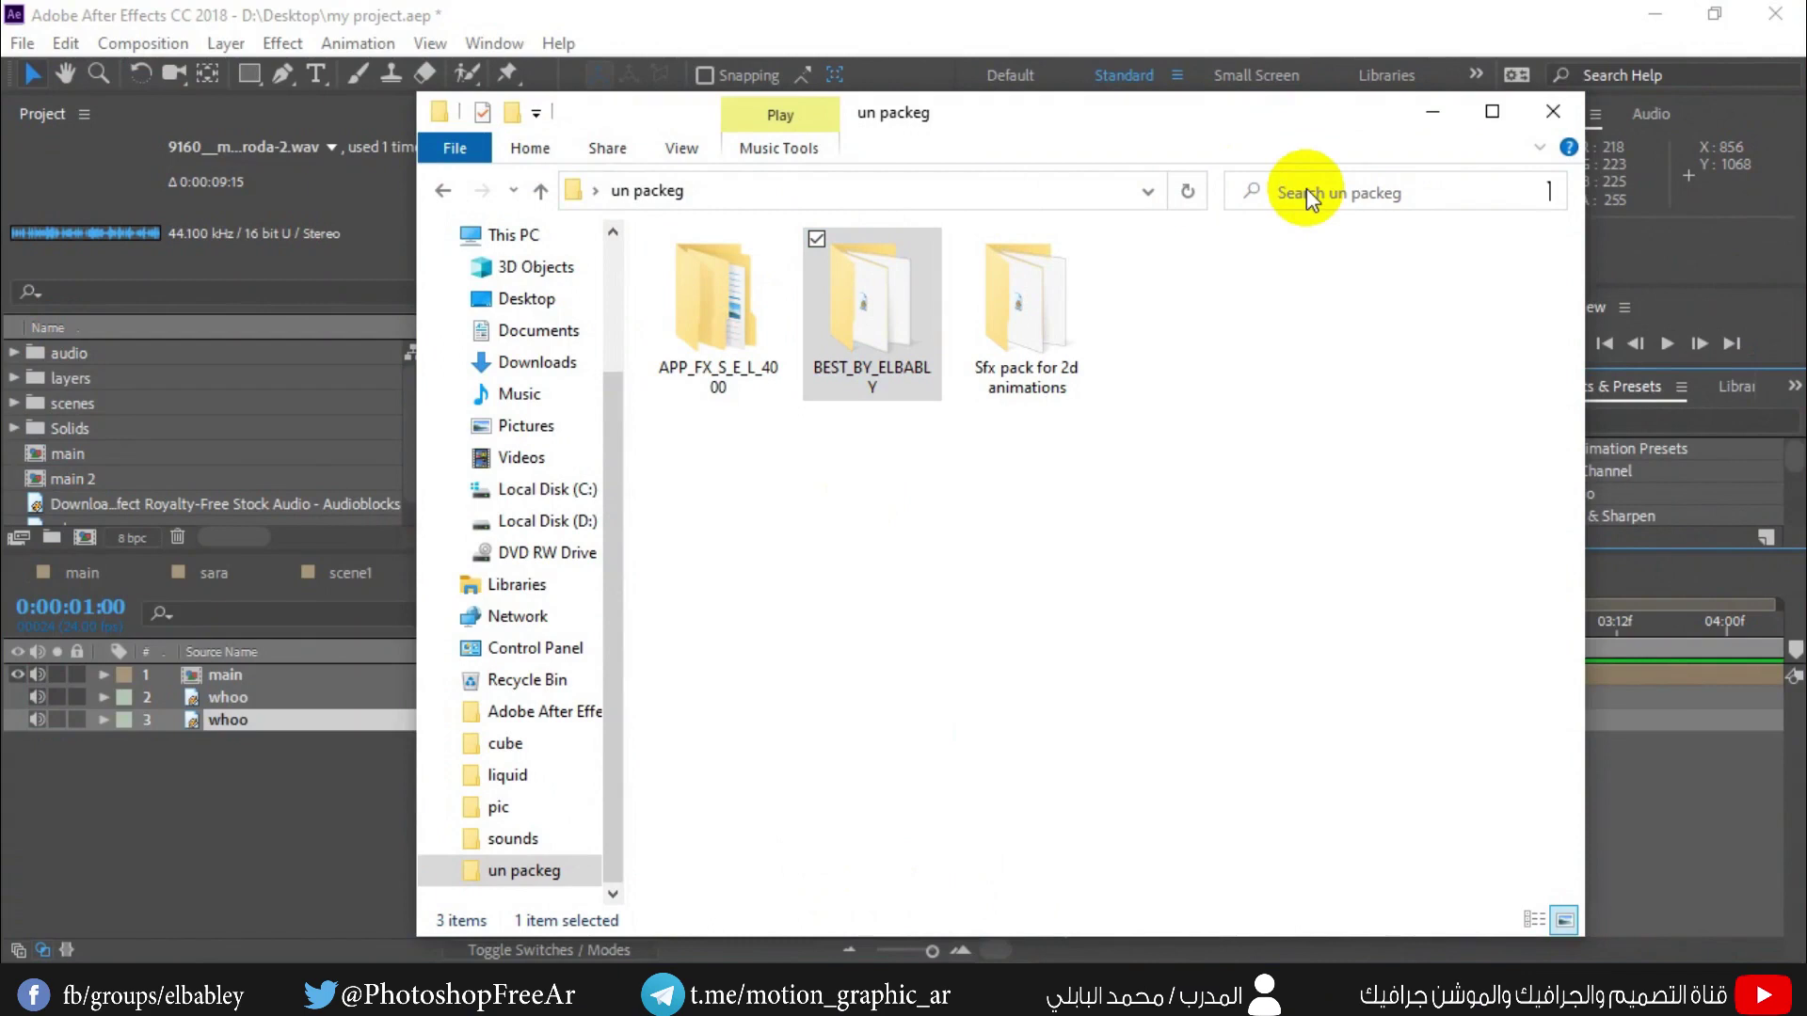
type("gr")
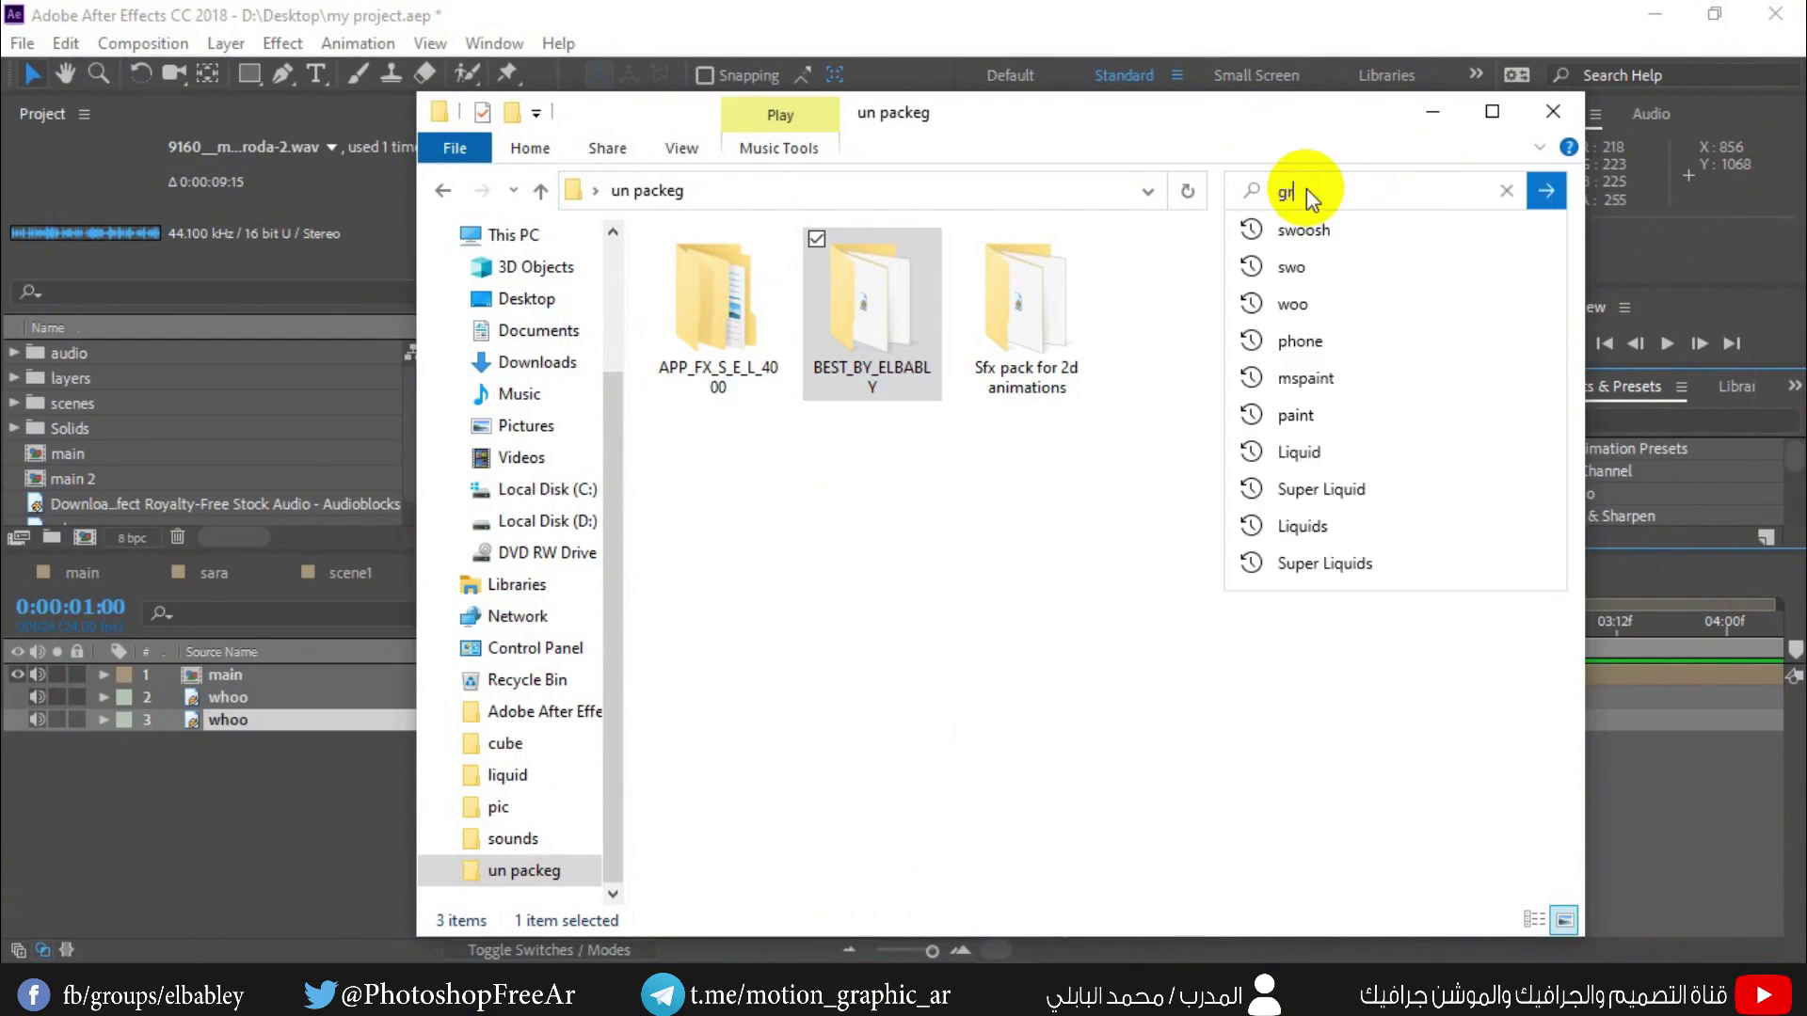
key("BackSpace")
type("ear")
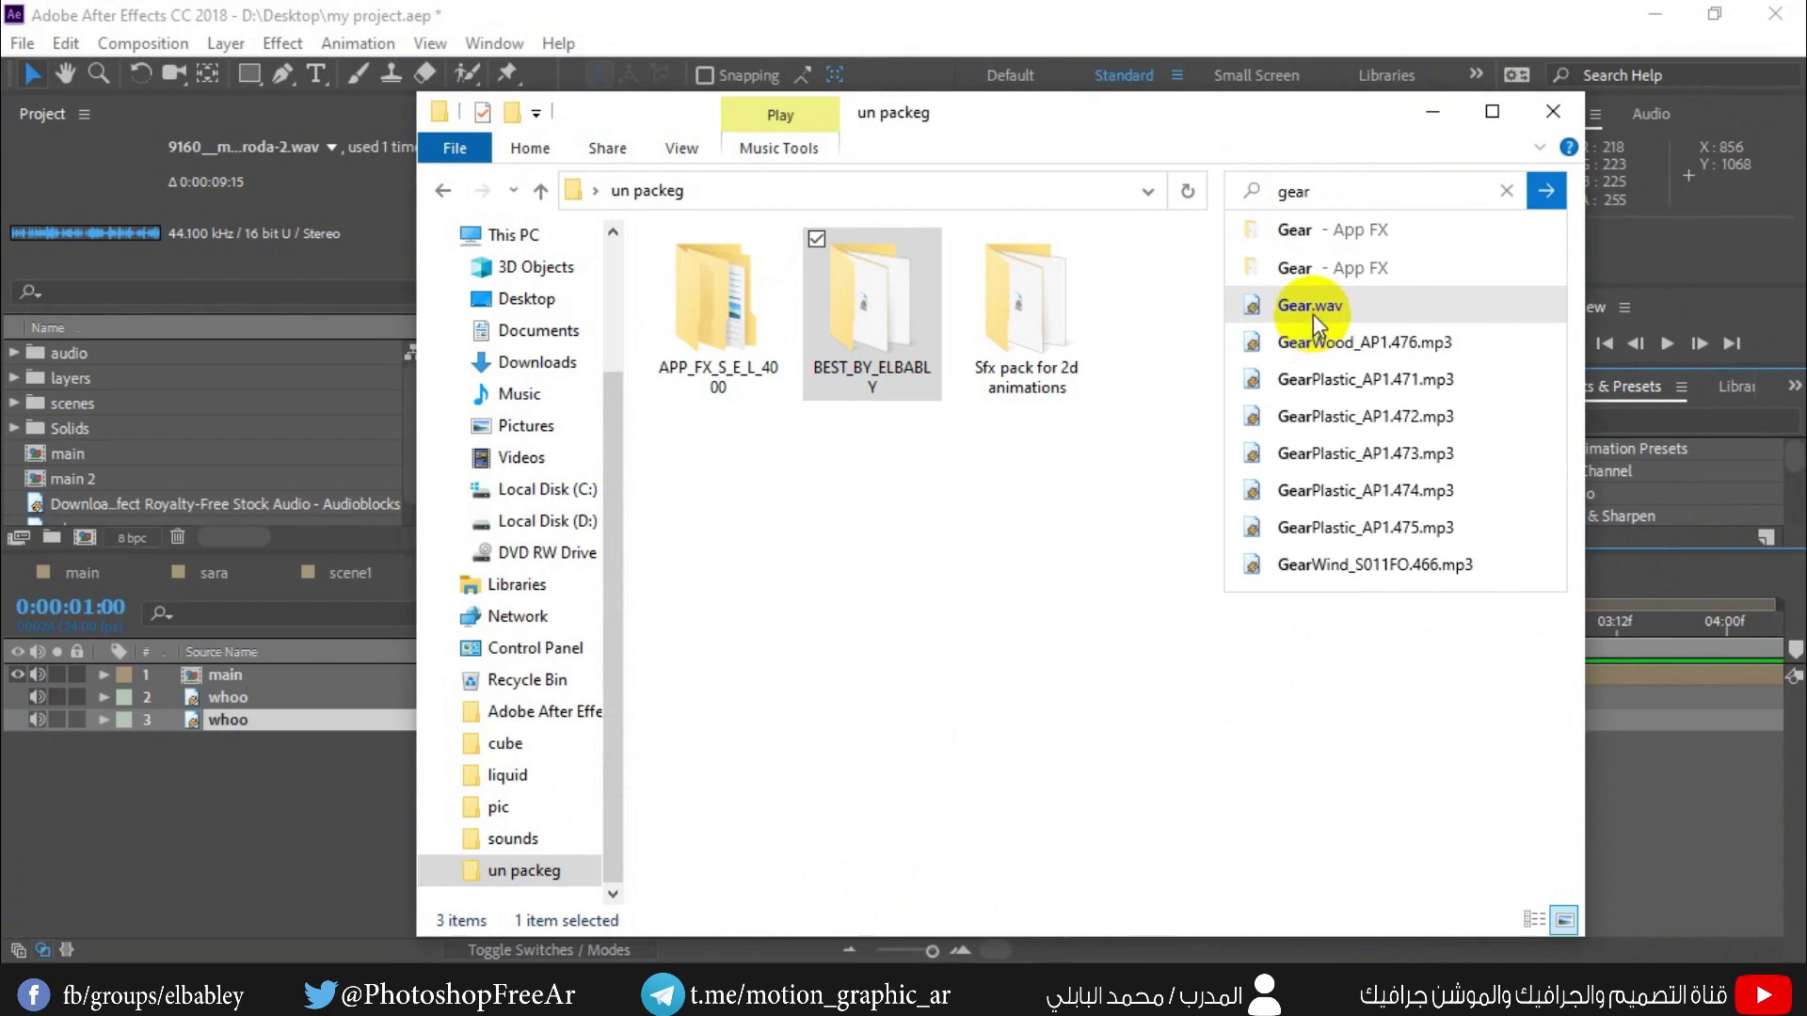
key("Return")
- Listen to Gear.wav in Winamp, then run the gear search and select Gear.wav
left_click(1302, 502)
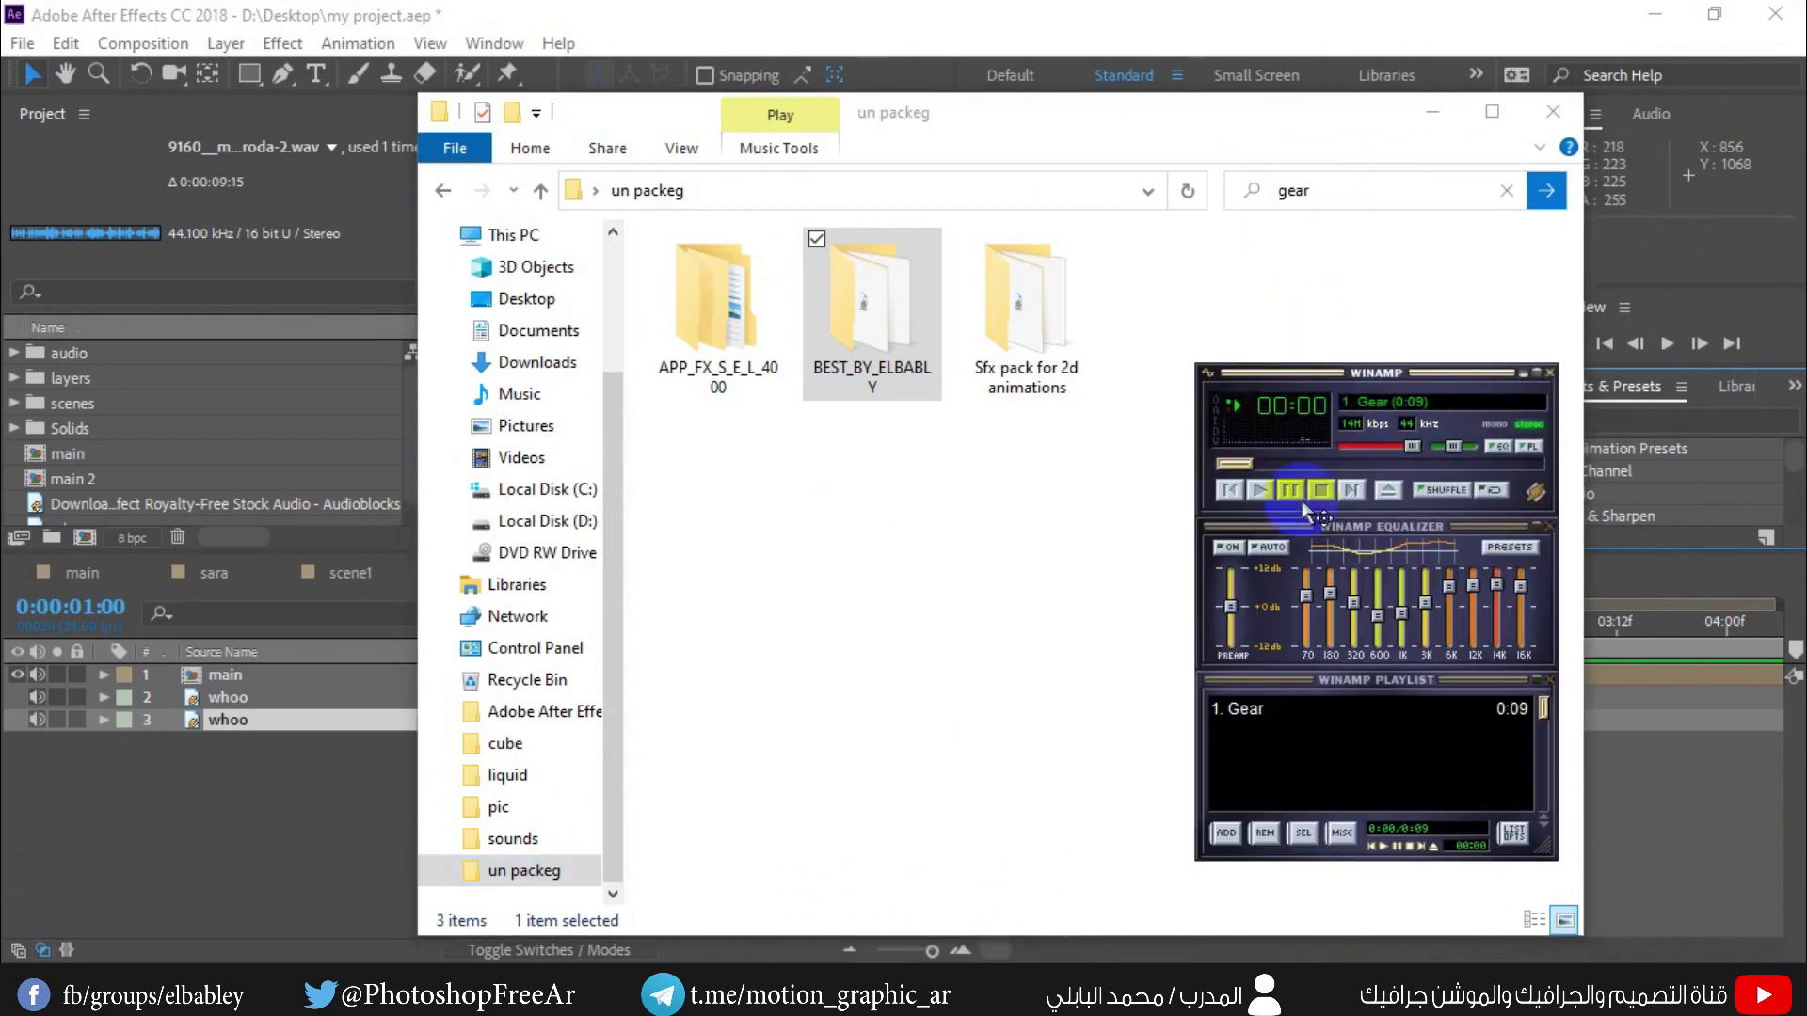
left_click(1550, 374)
left_click(1346, 189)
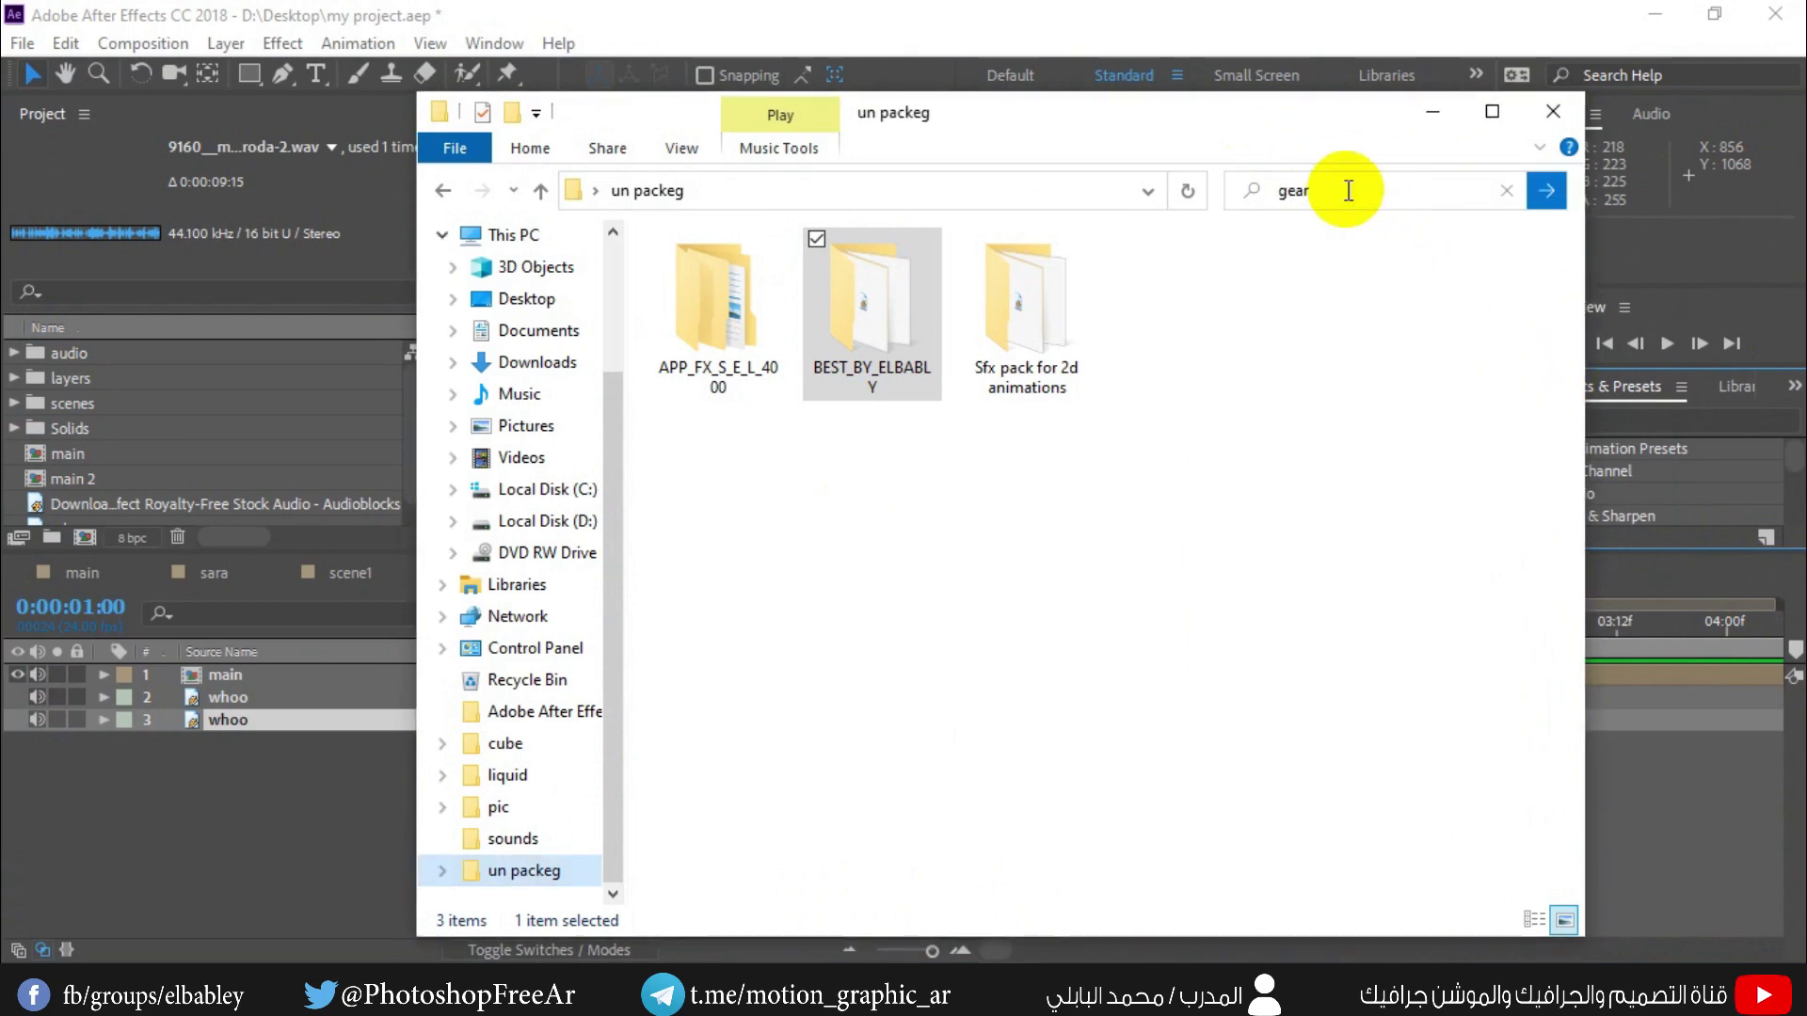
key("Return")
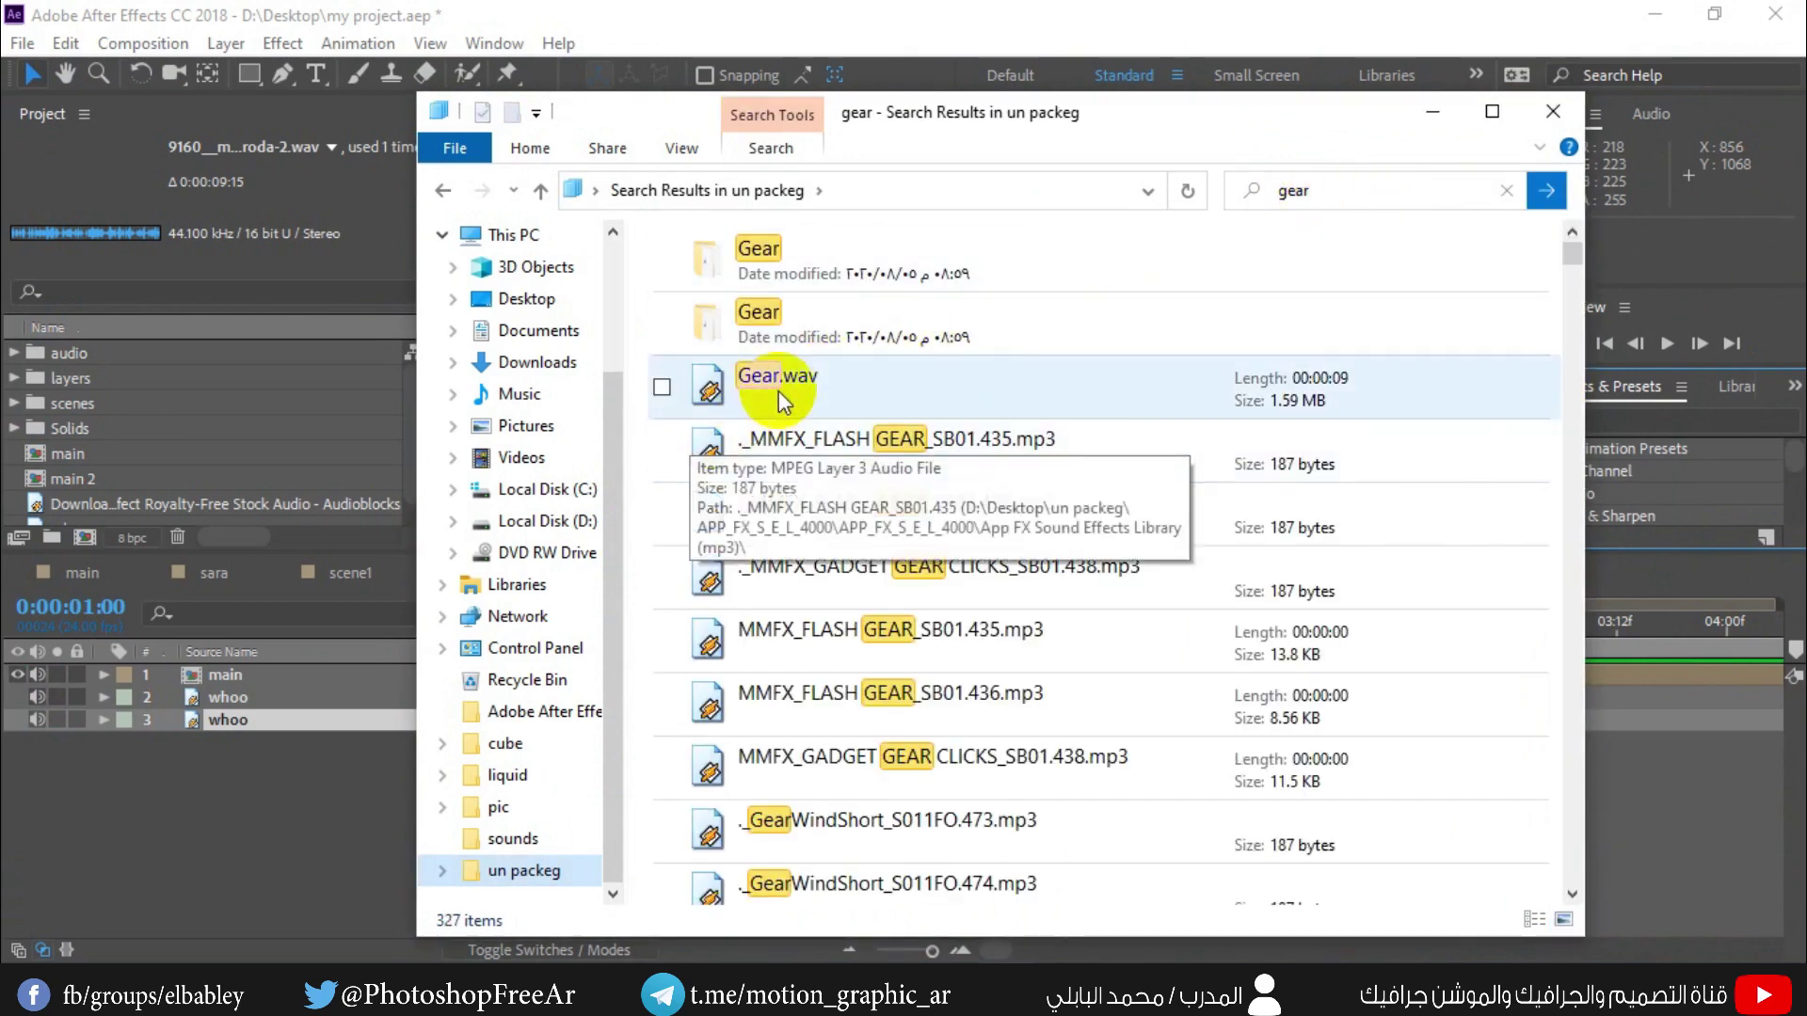
left_click(793, 381)
left_click_drag(1053, 122, 1280, 116)
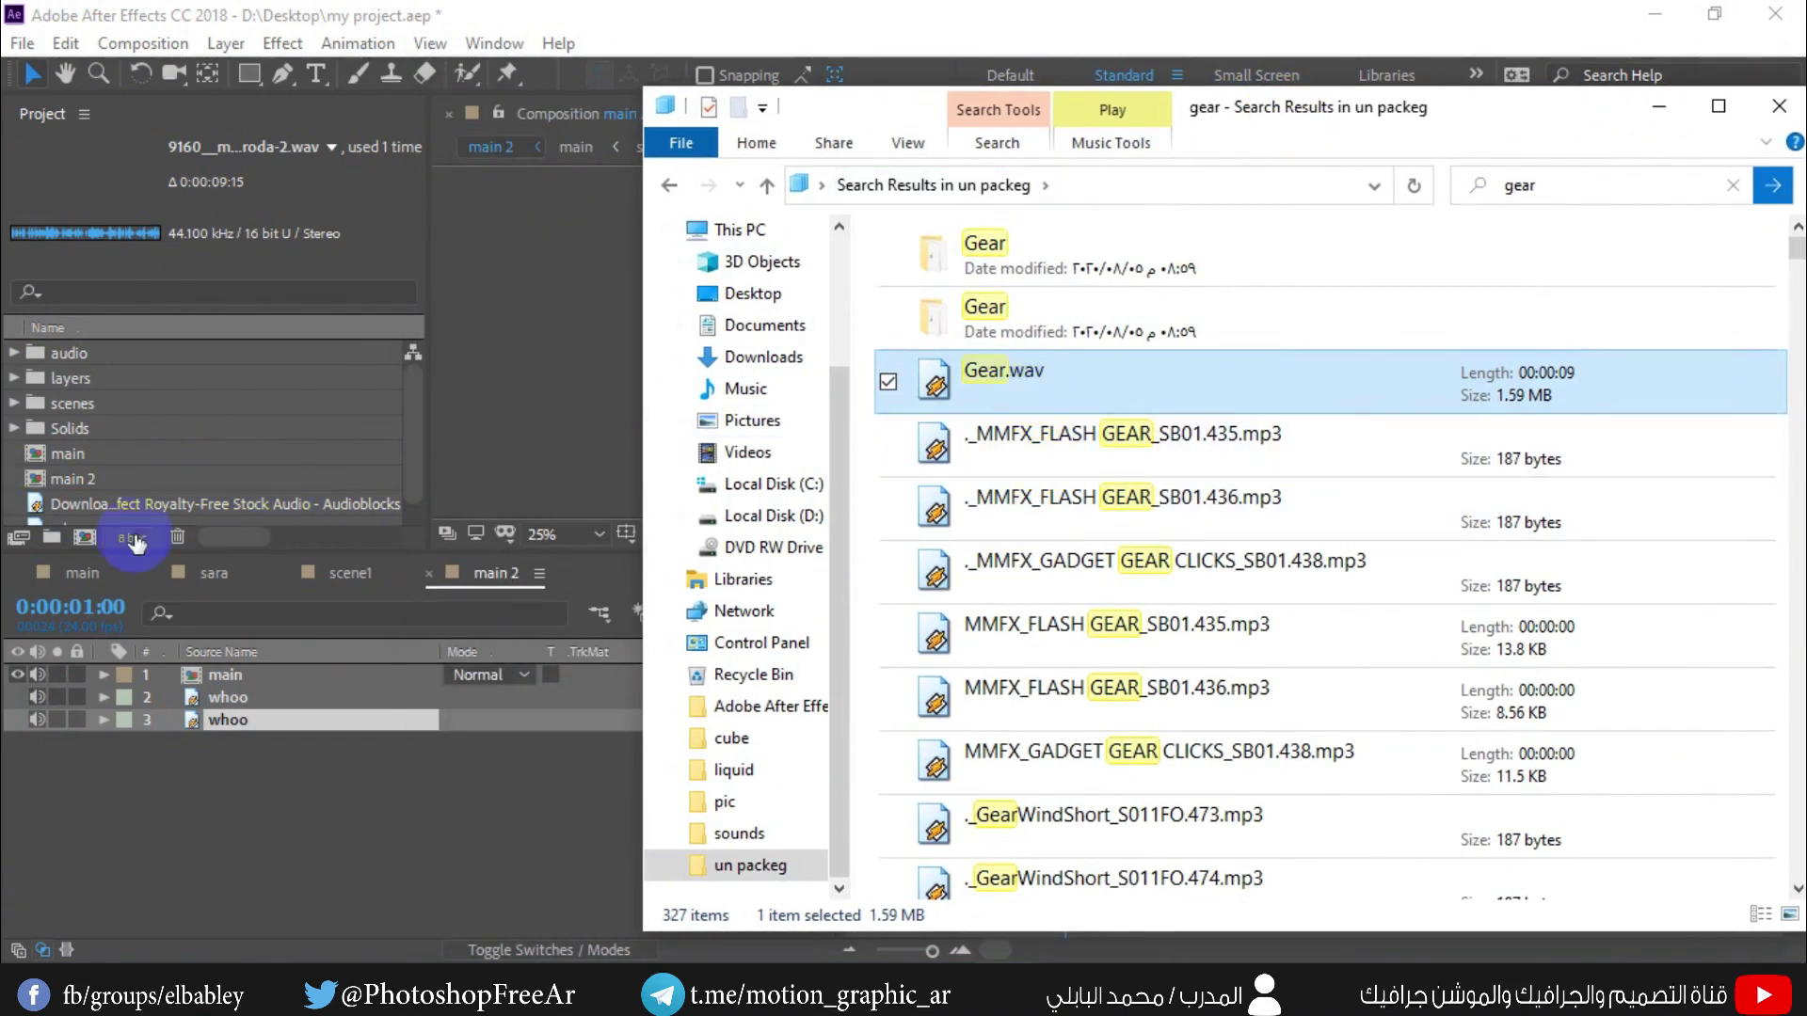
- Create a new project folder named audio2
left_click(55, 512)
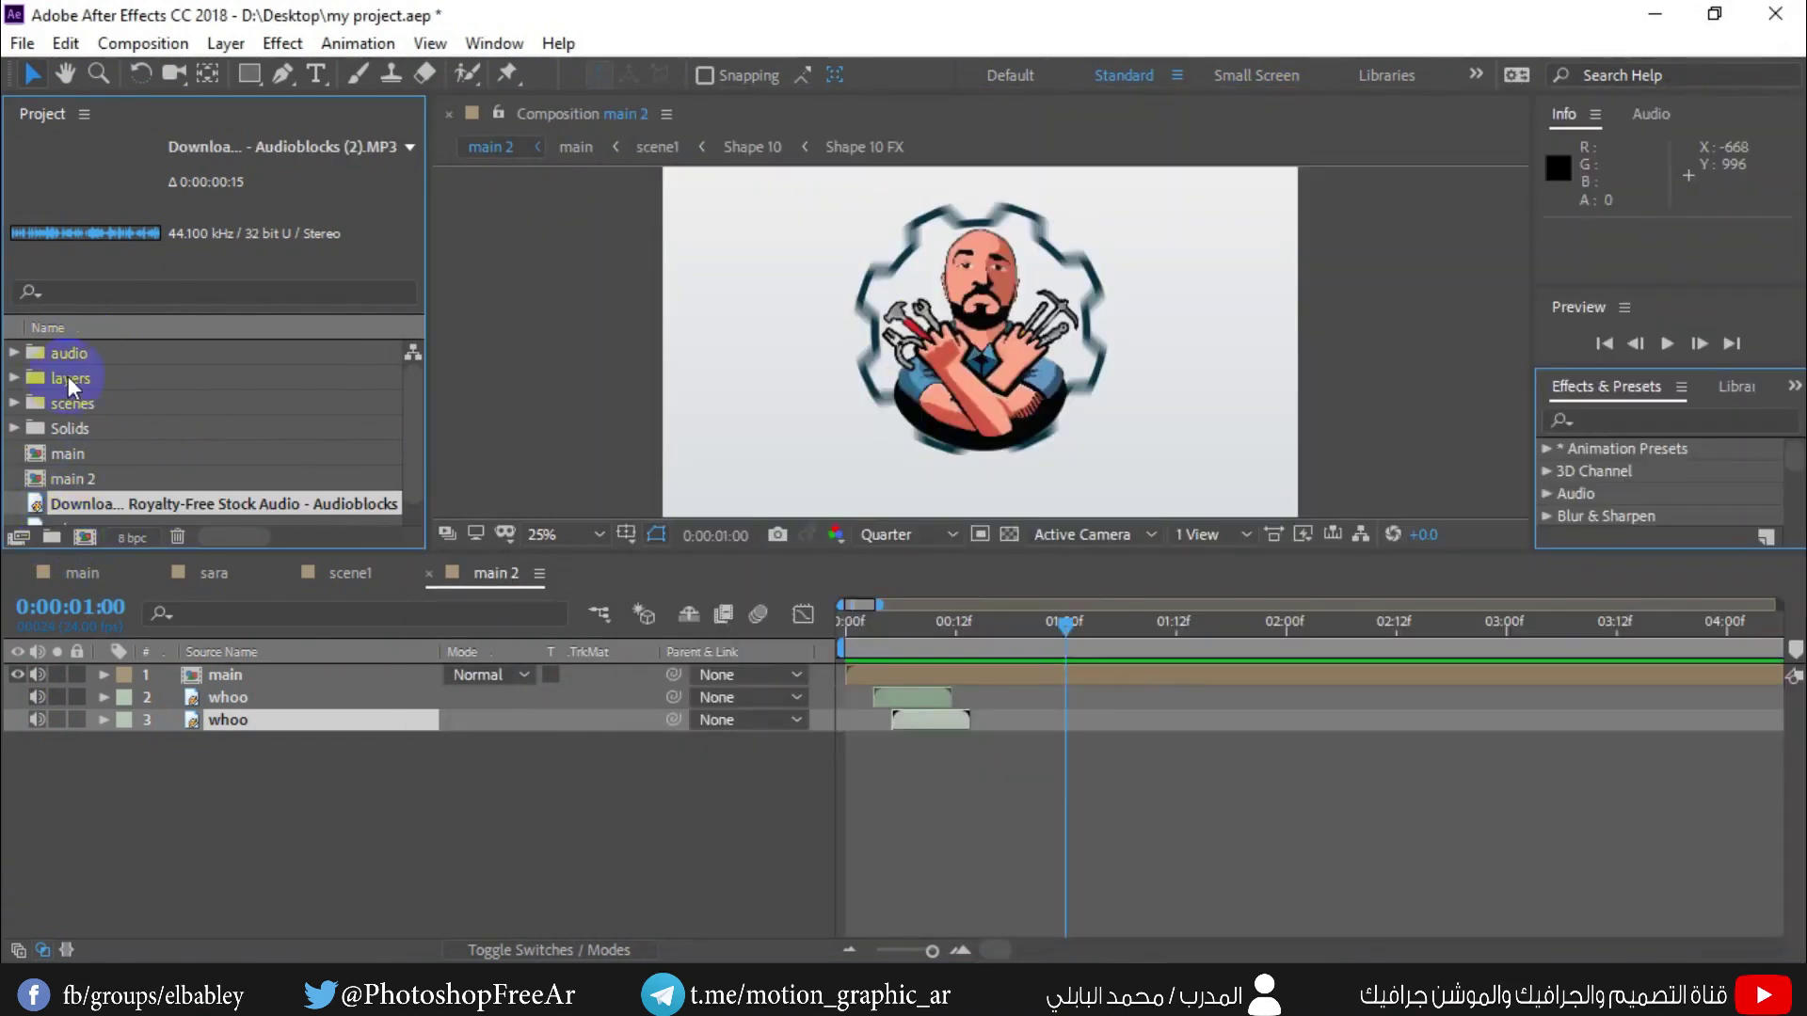
left_click(52, 538)
type("a")
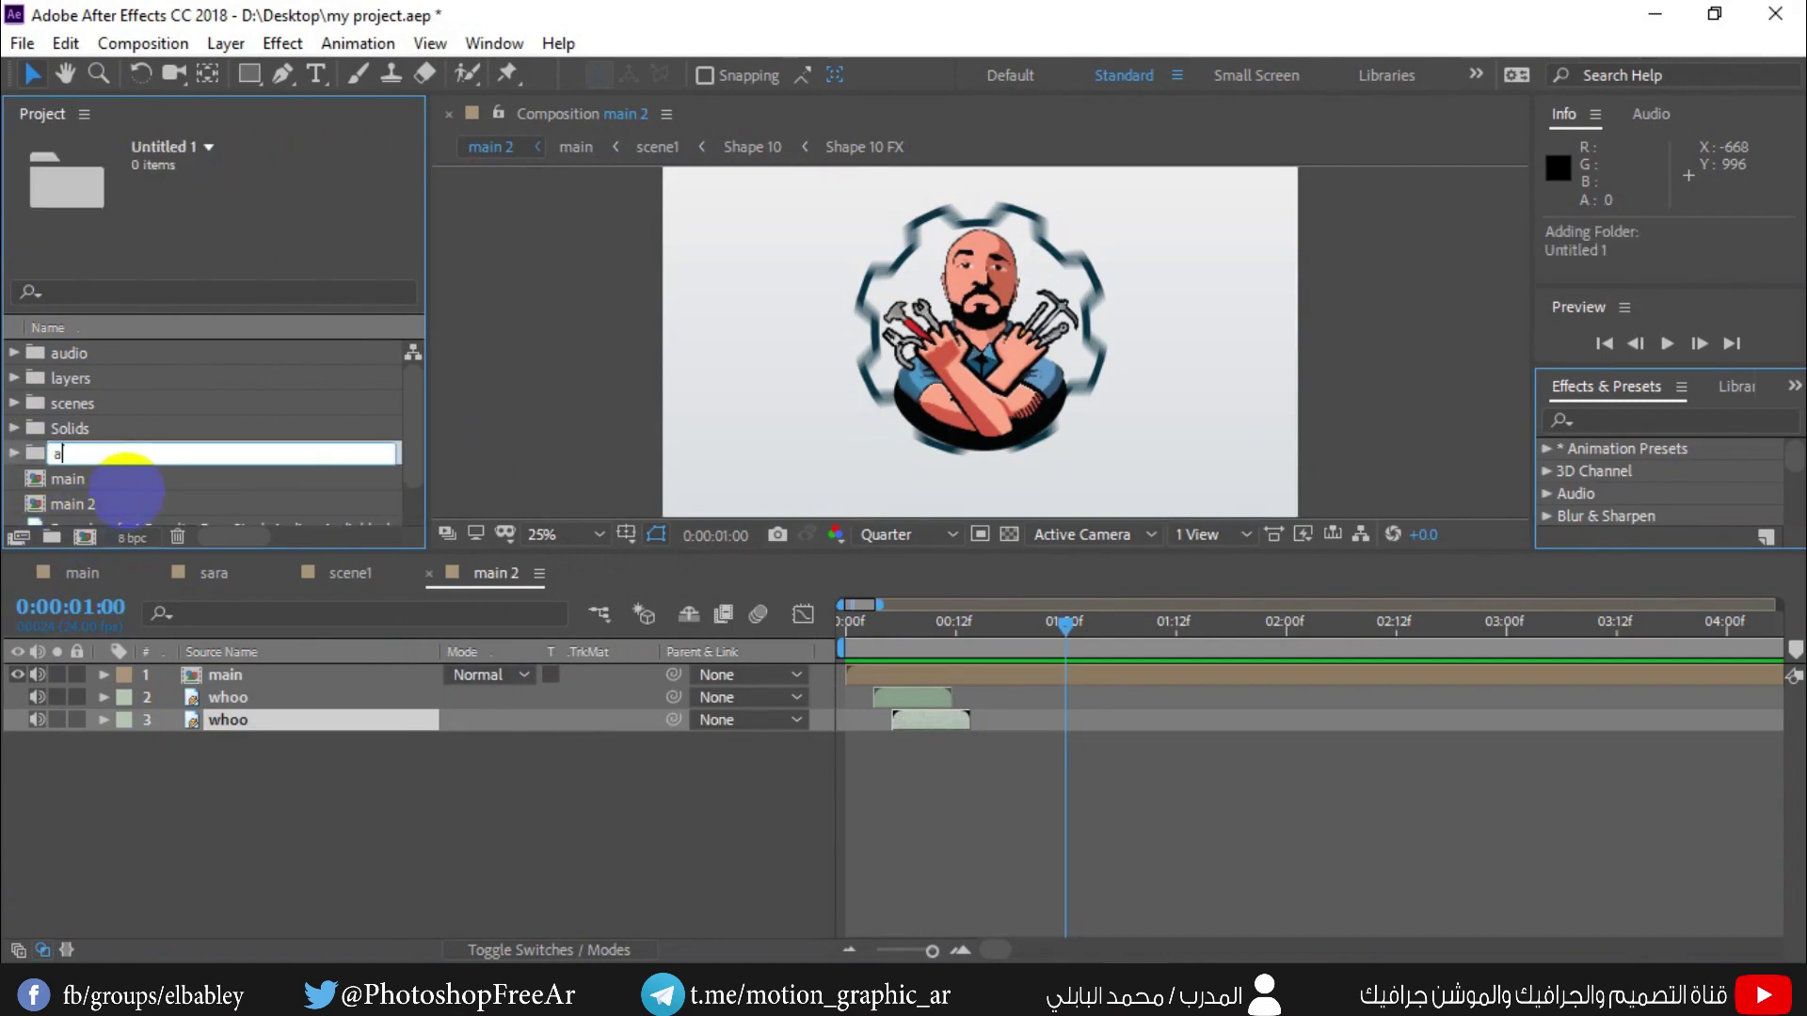
type("udio2")
key("Return")
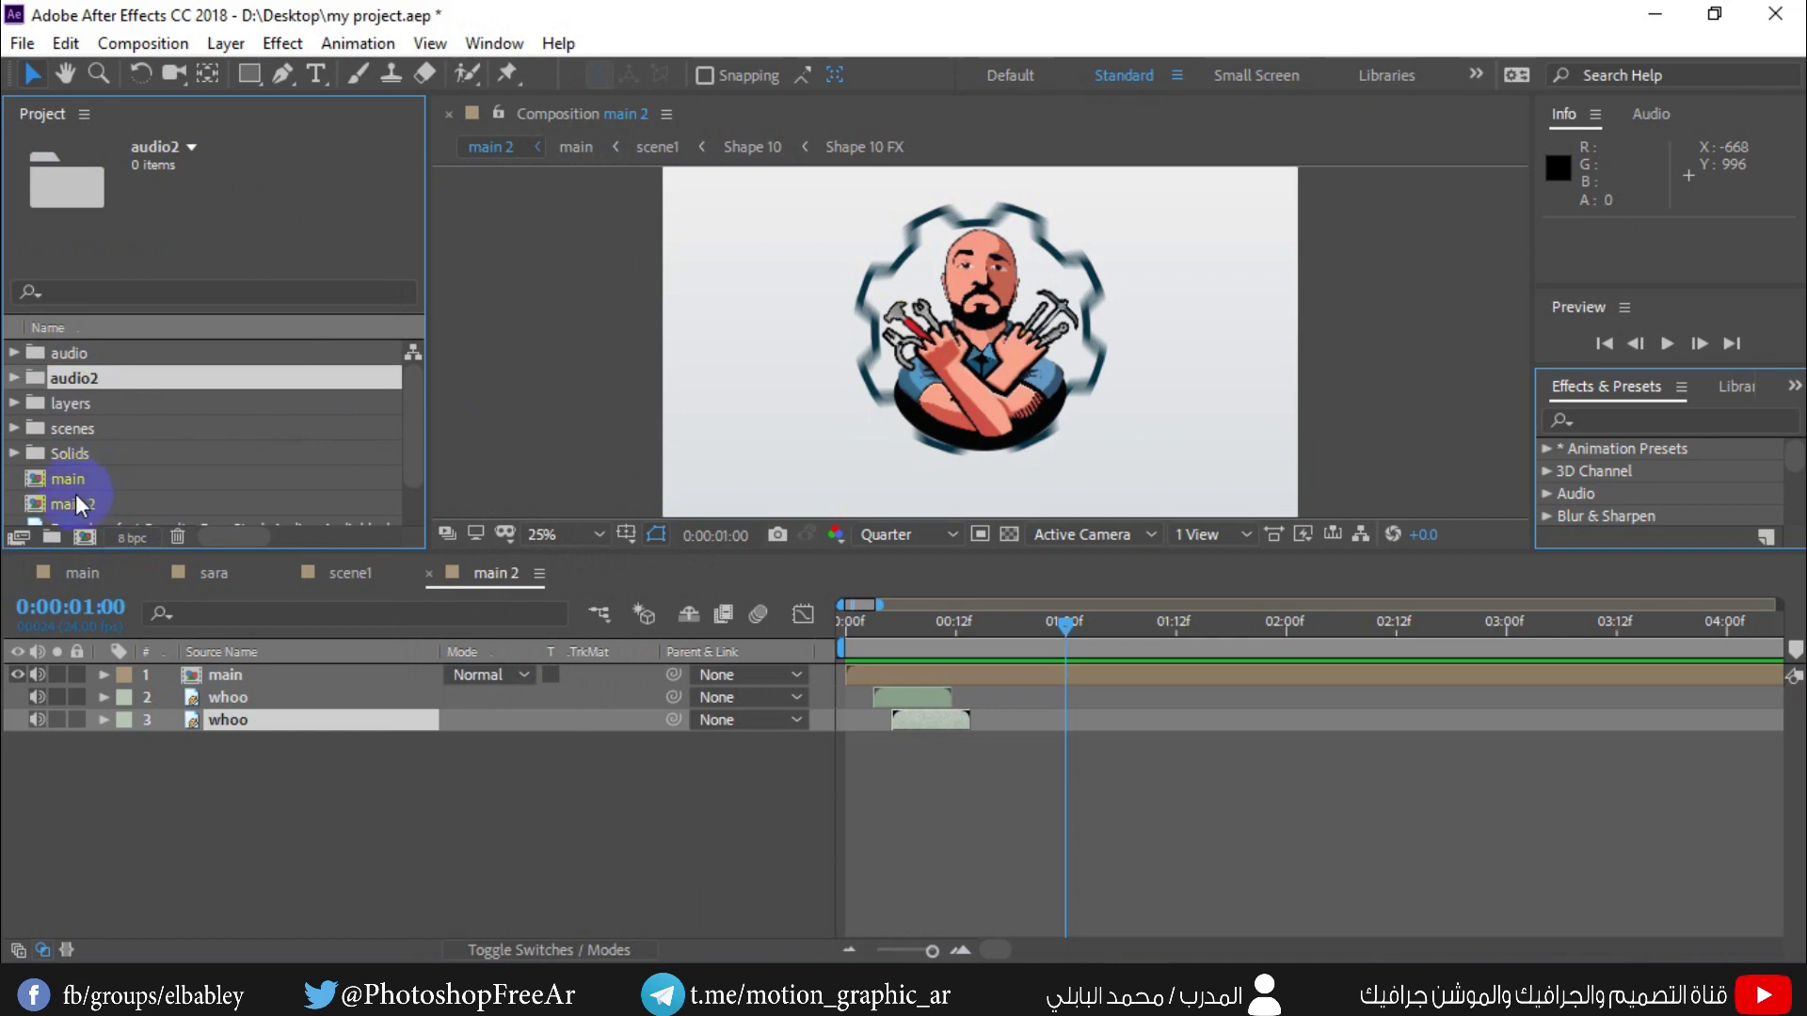
- Move the Audioblocks stock sound and whoo into the audio2 folder
scroll(65, 495, "down", 2)
left_click(60, 480)
left_click(62, 503, "shift")
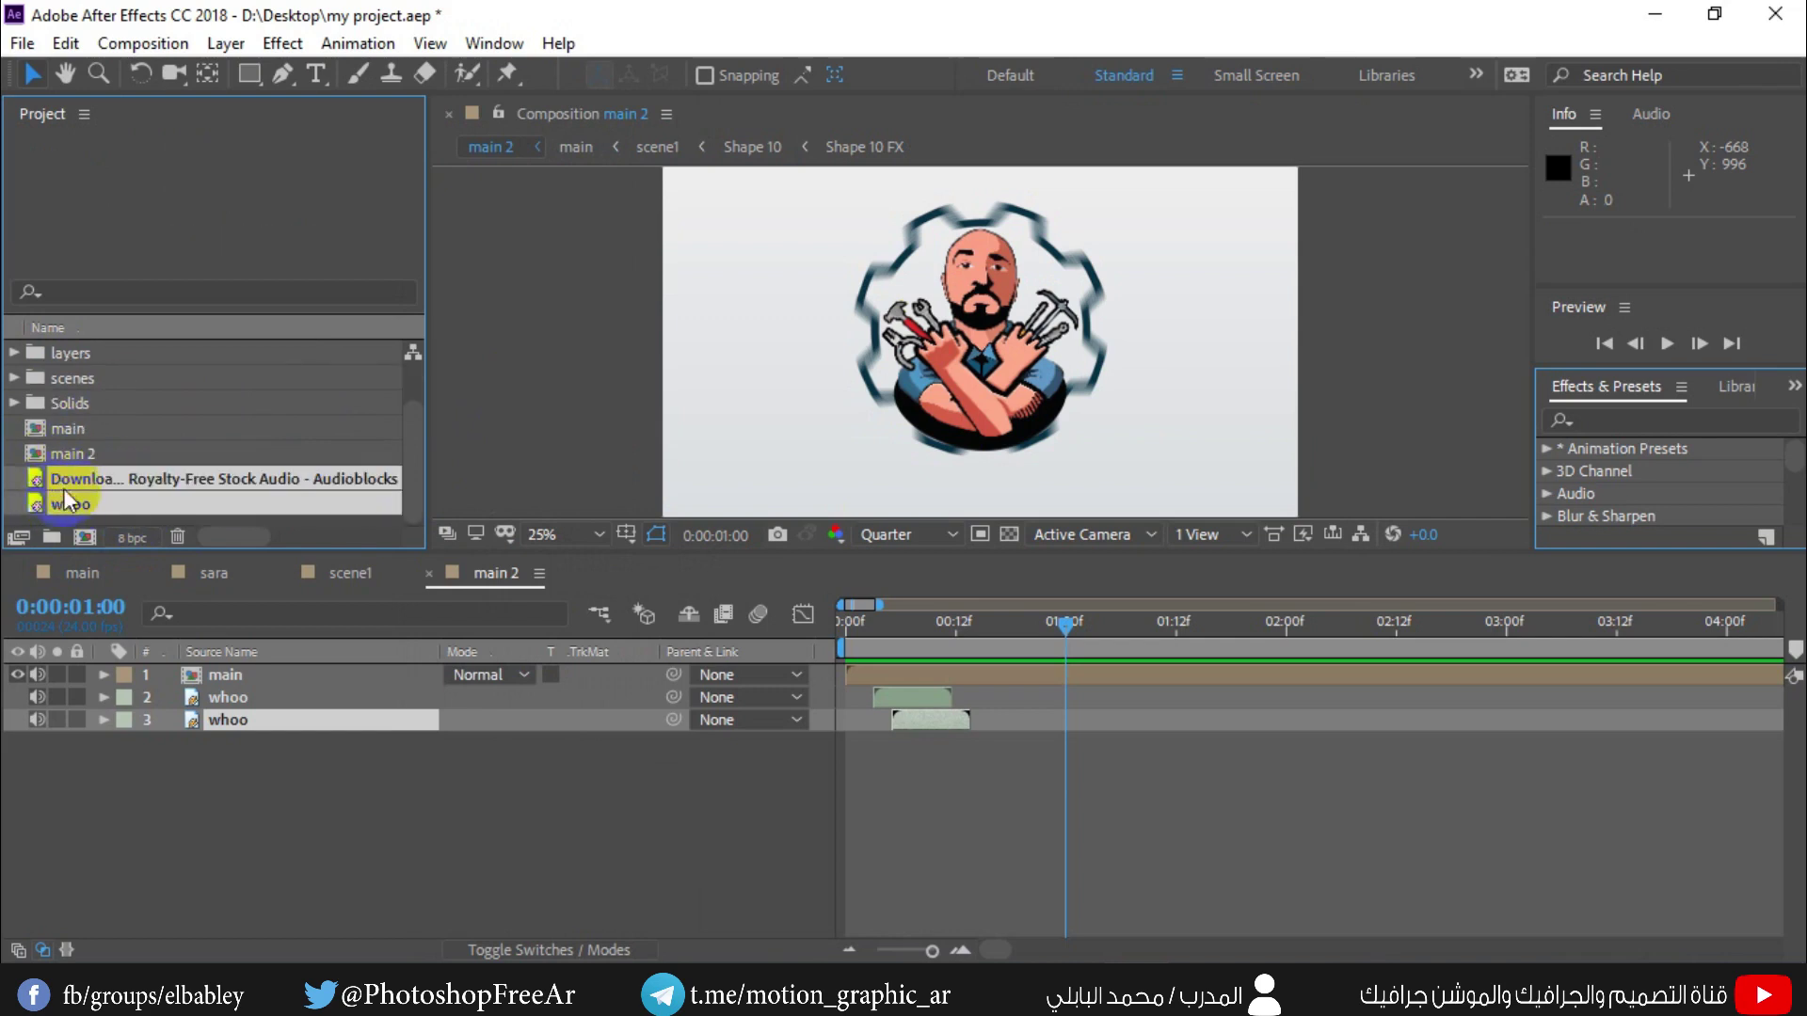
scroll(64, 488, "up", 2)
left_click_drag(75, 514, 71, 378)
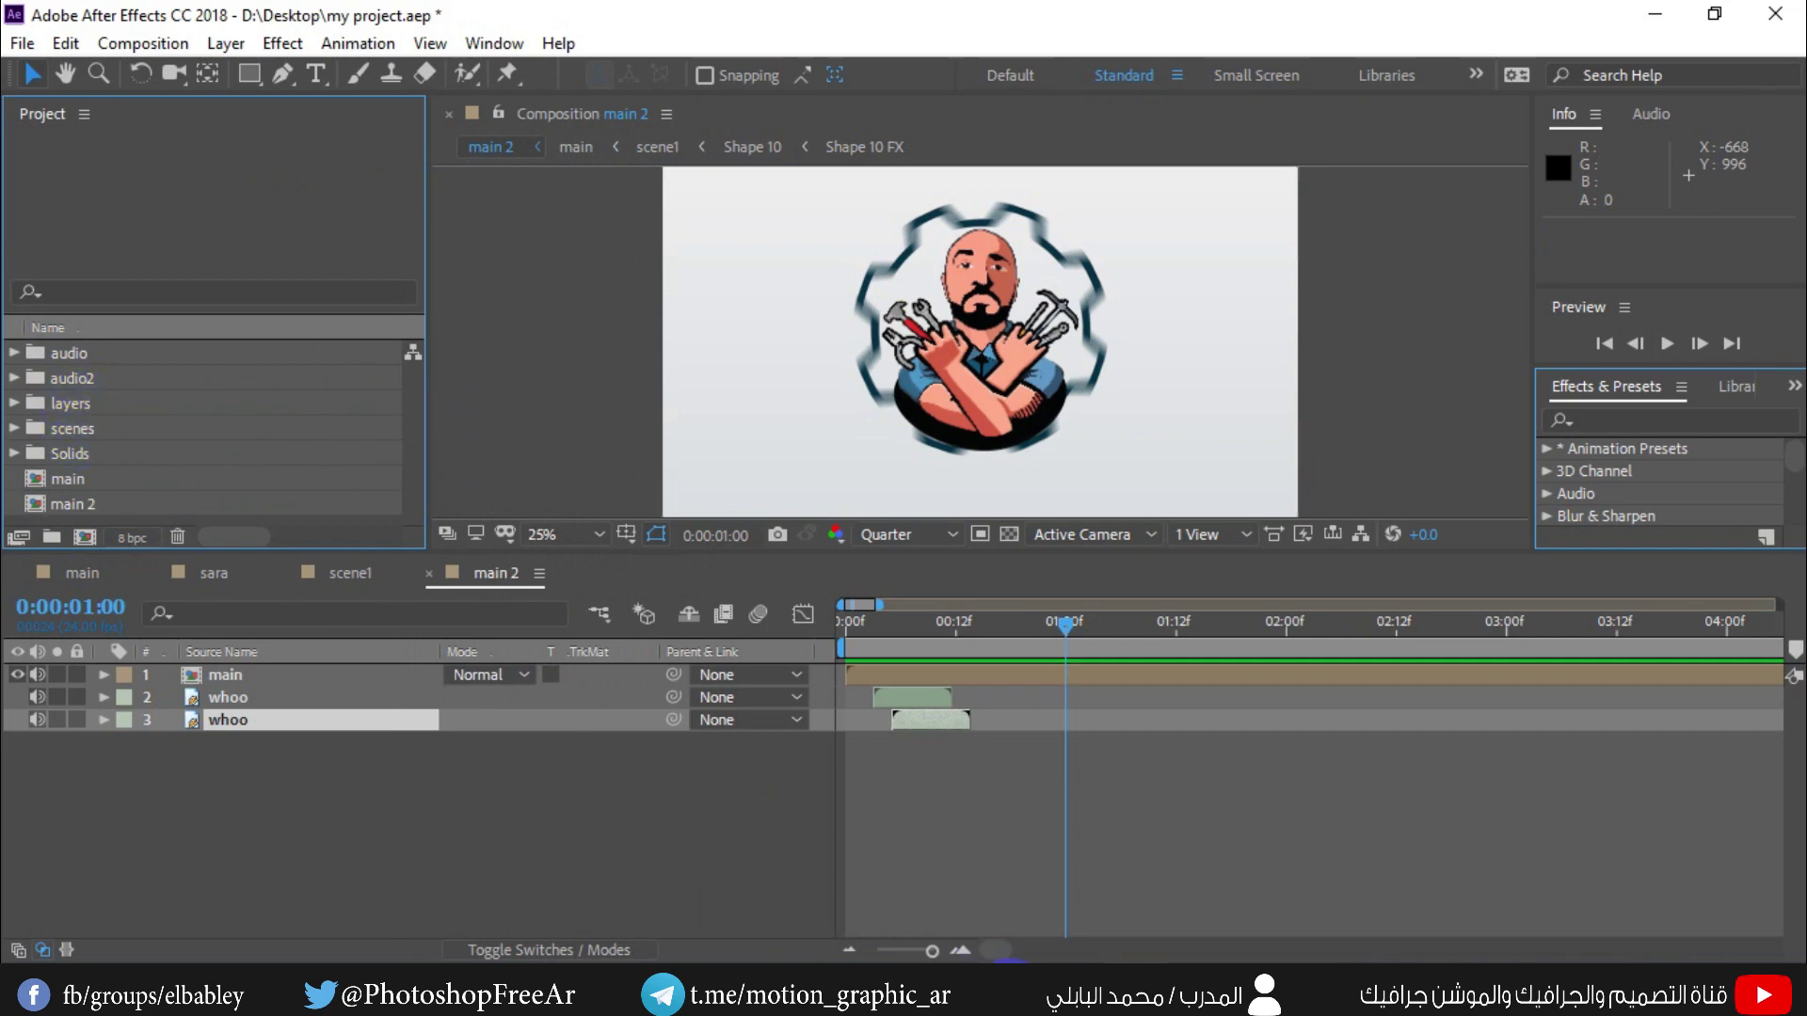
mouse_move(1056, 934)
left_click(920, 879)
- Drag Gear.wav from the gear results into audio2, then place it in main 2 at 00:12
left_click(1033, 386)
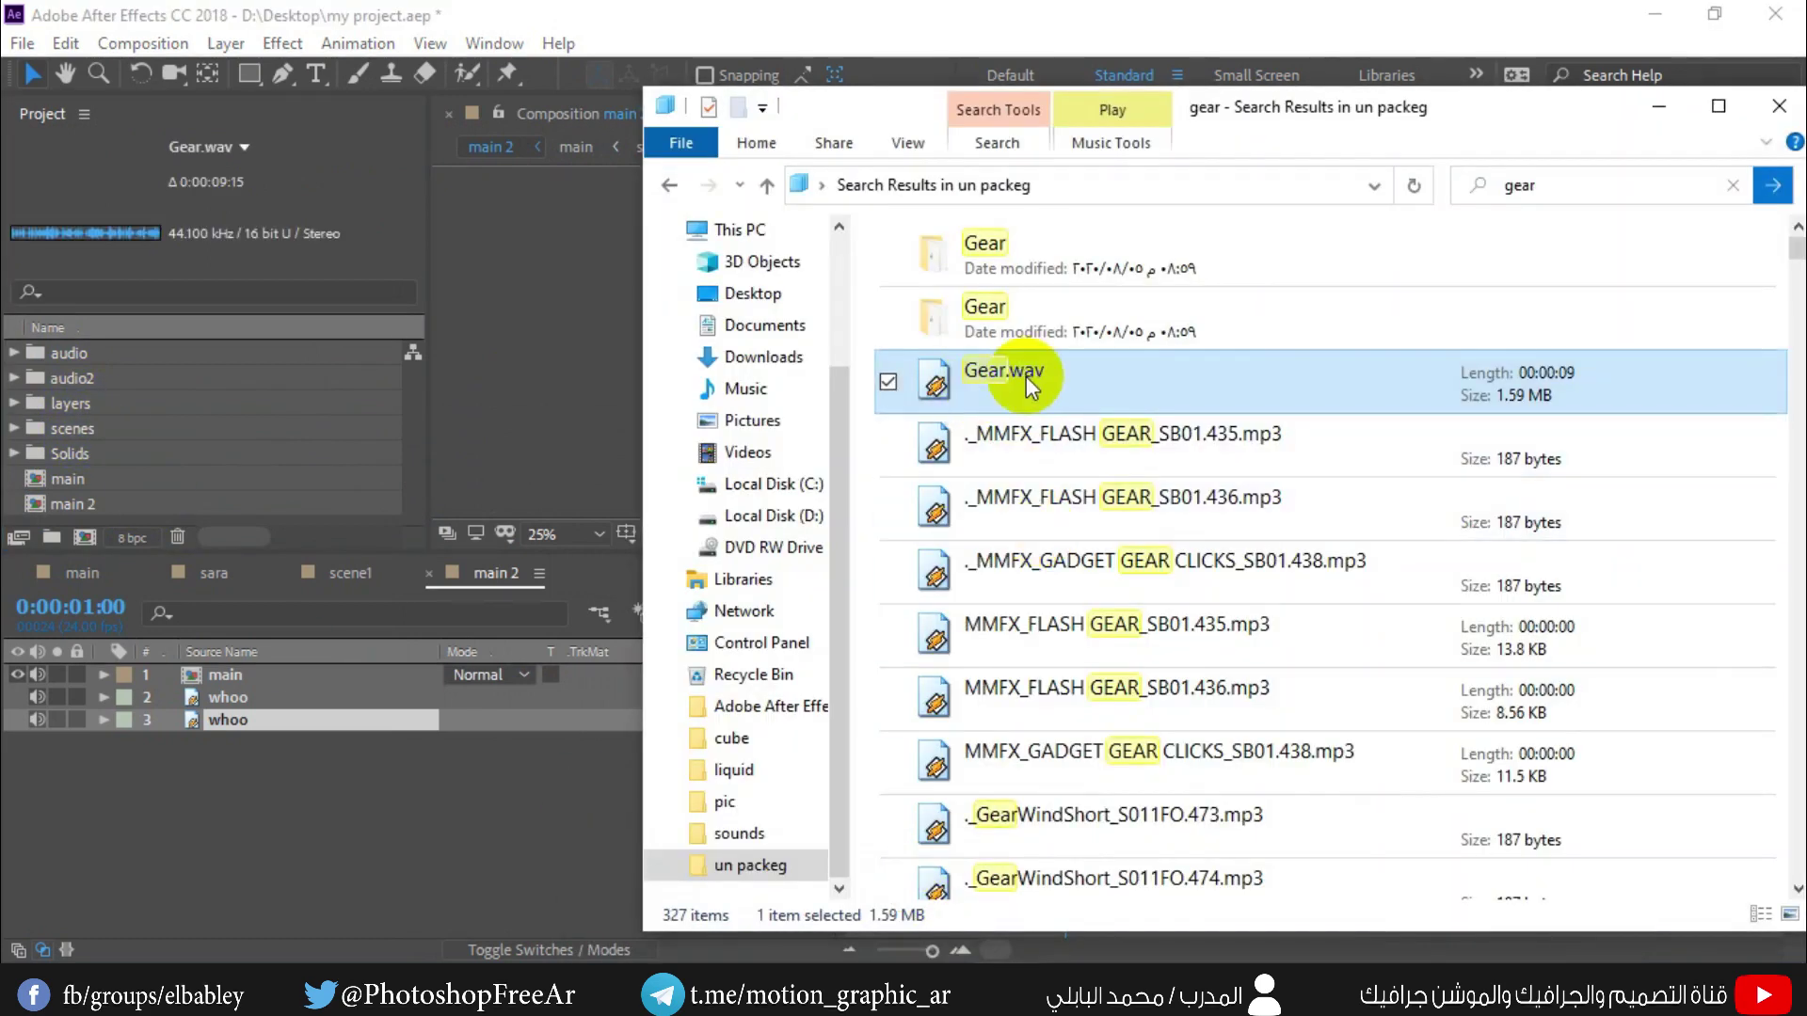
left_click_drag(1033, 385, 98, 373)
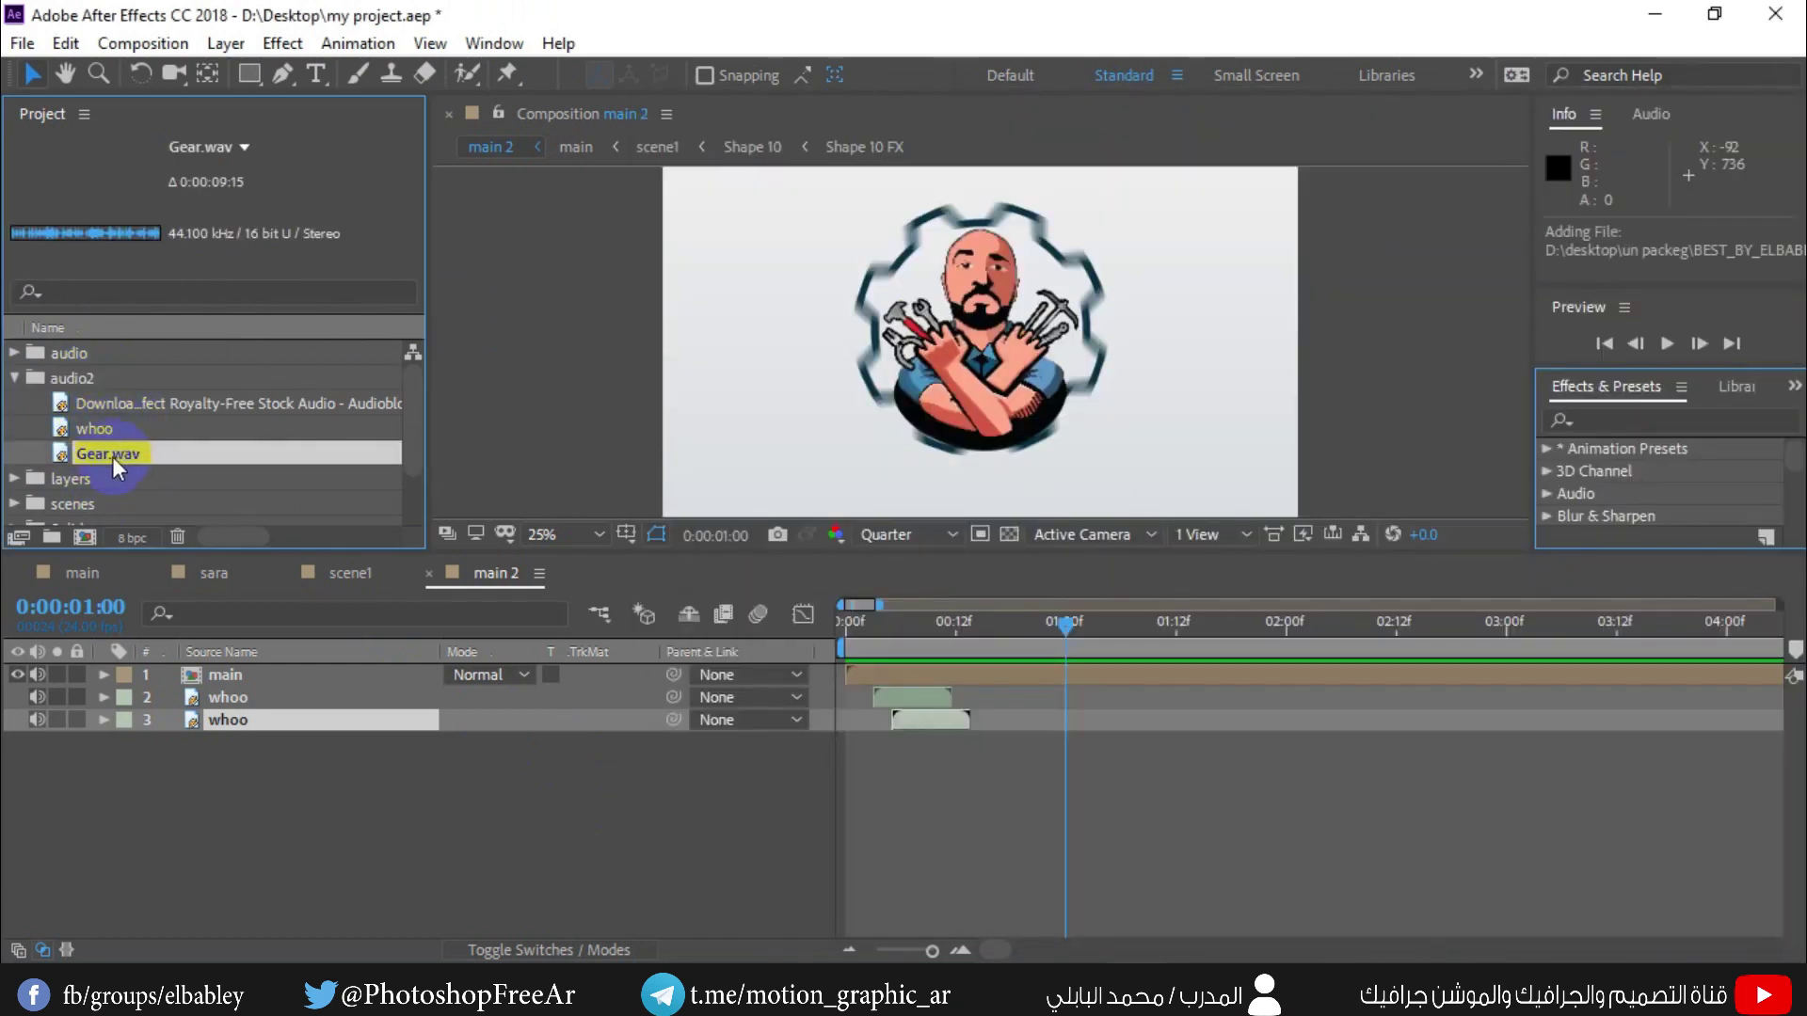
left_click_drag(111, 456, 1155, 697)
left_click_drag(1061, 629, 955, 623)
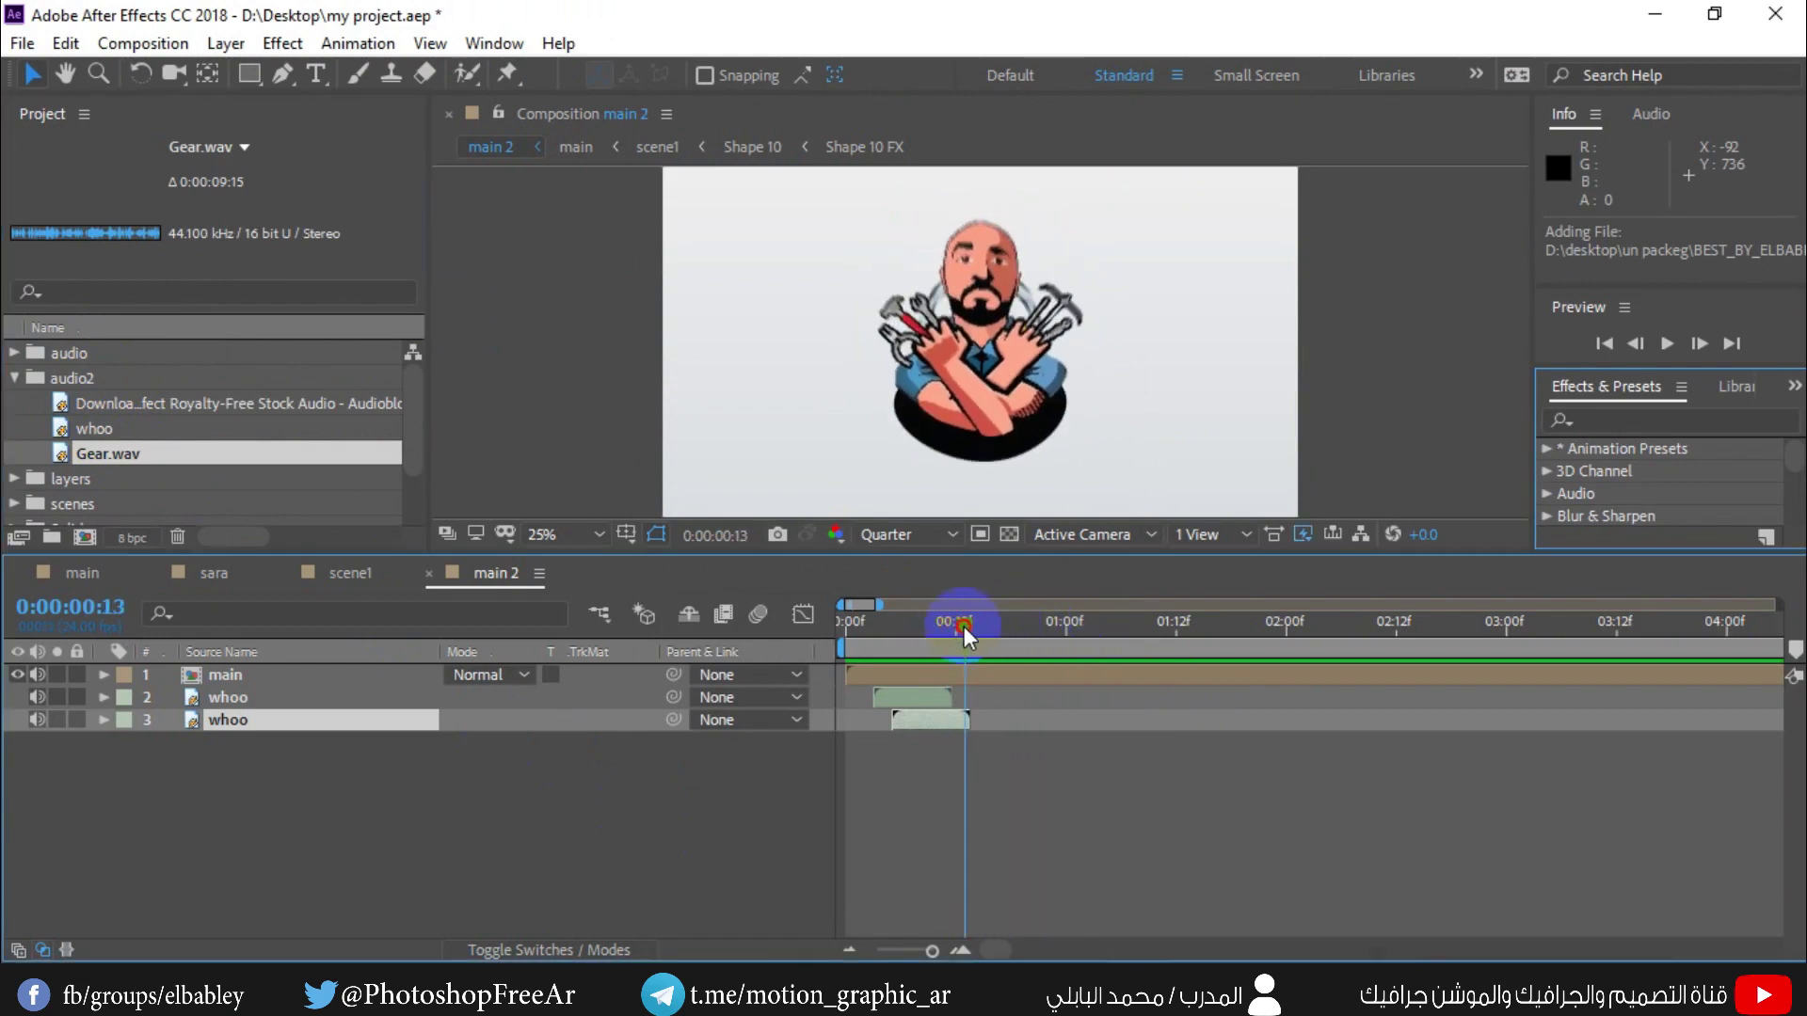
left_click_drag(86, 480, 953, 736)
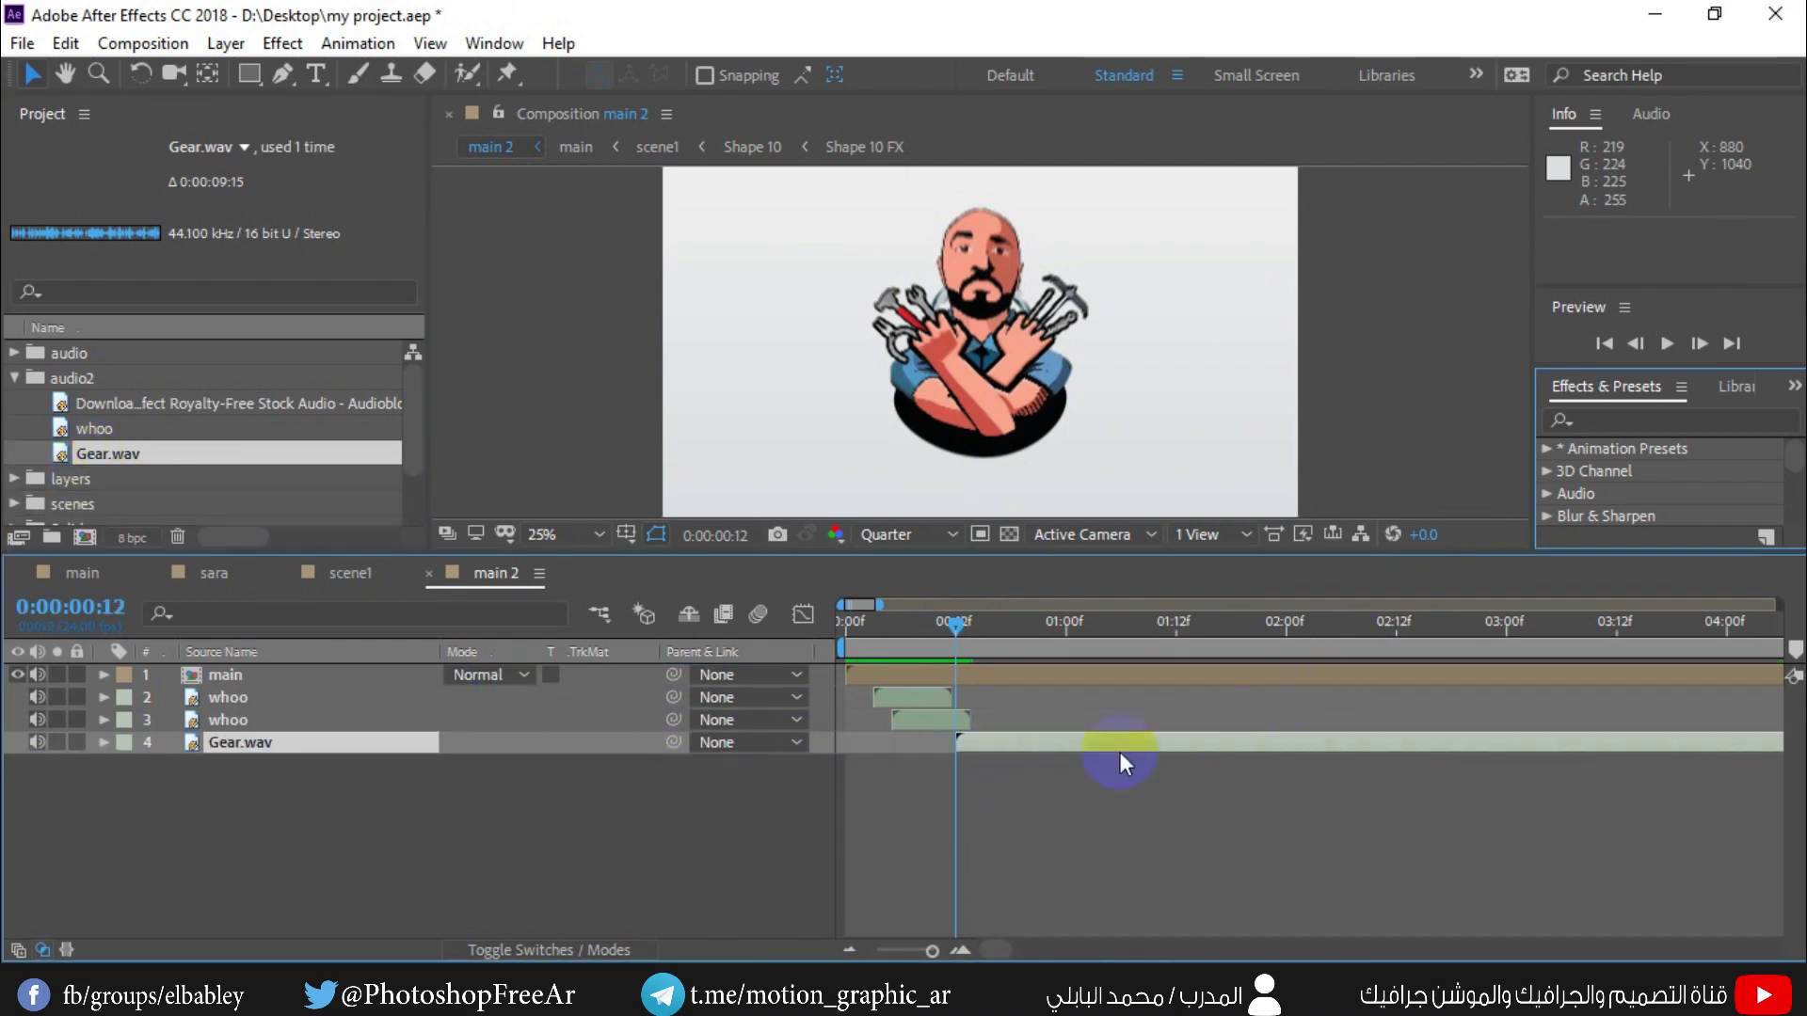
- Trim Gear.wav's start, slide it to begin at frame 12, and trim its end at 2 seconds
left_click(1670, 347)
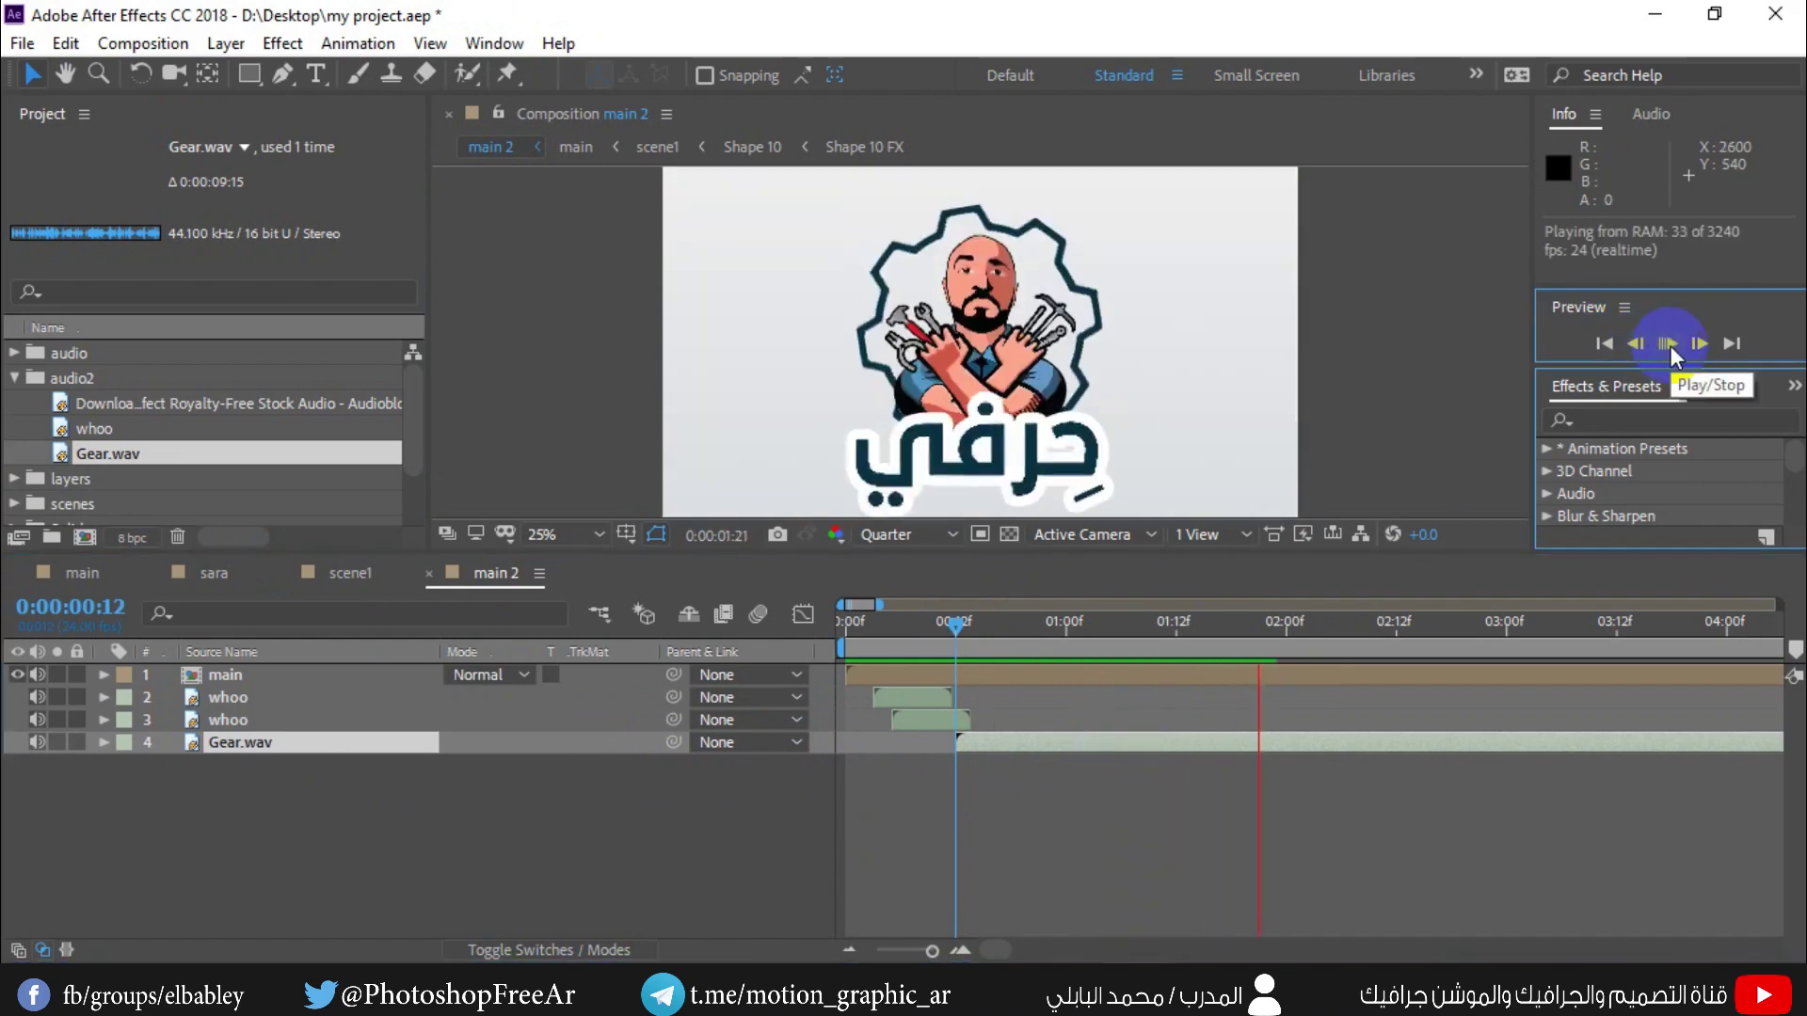
left_click(1670, 347)
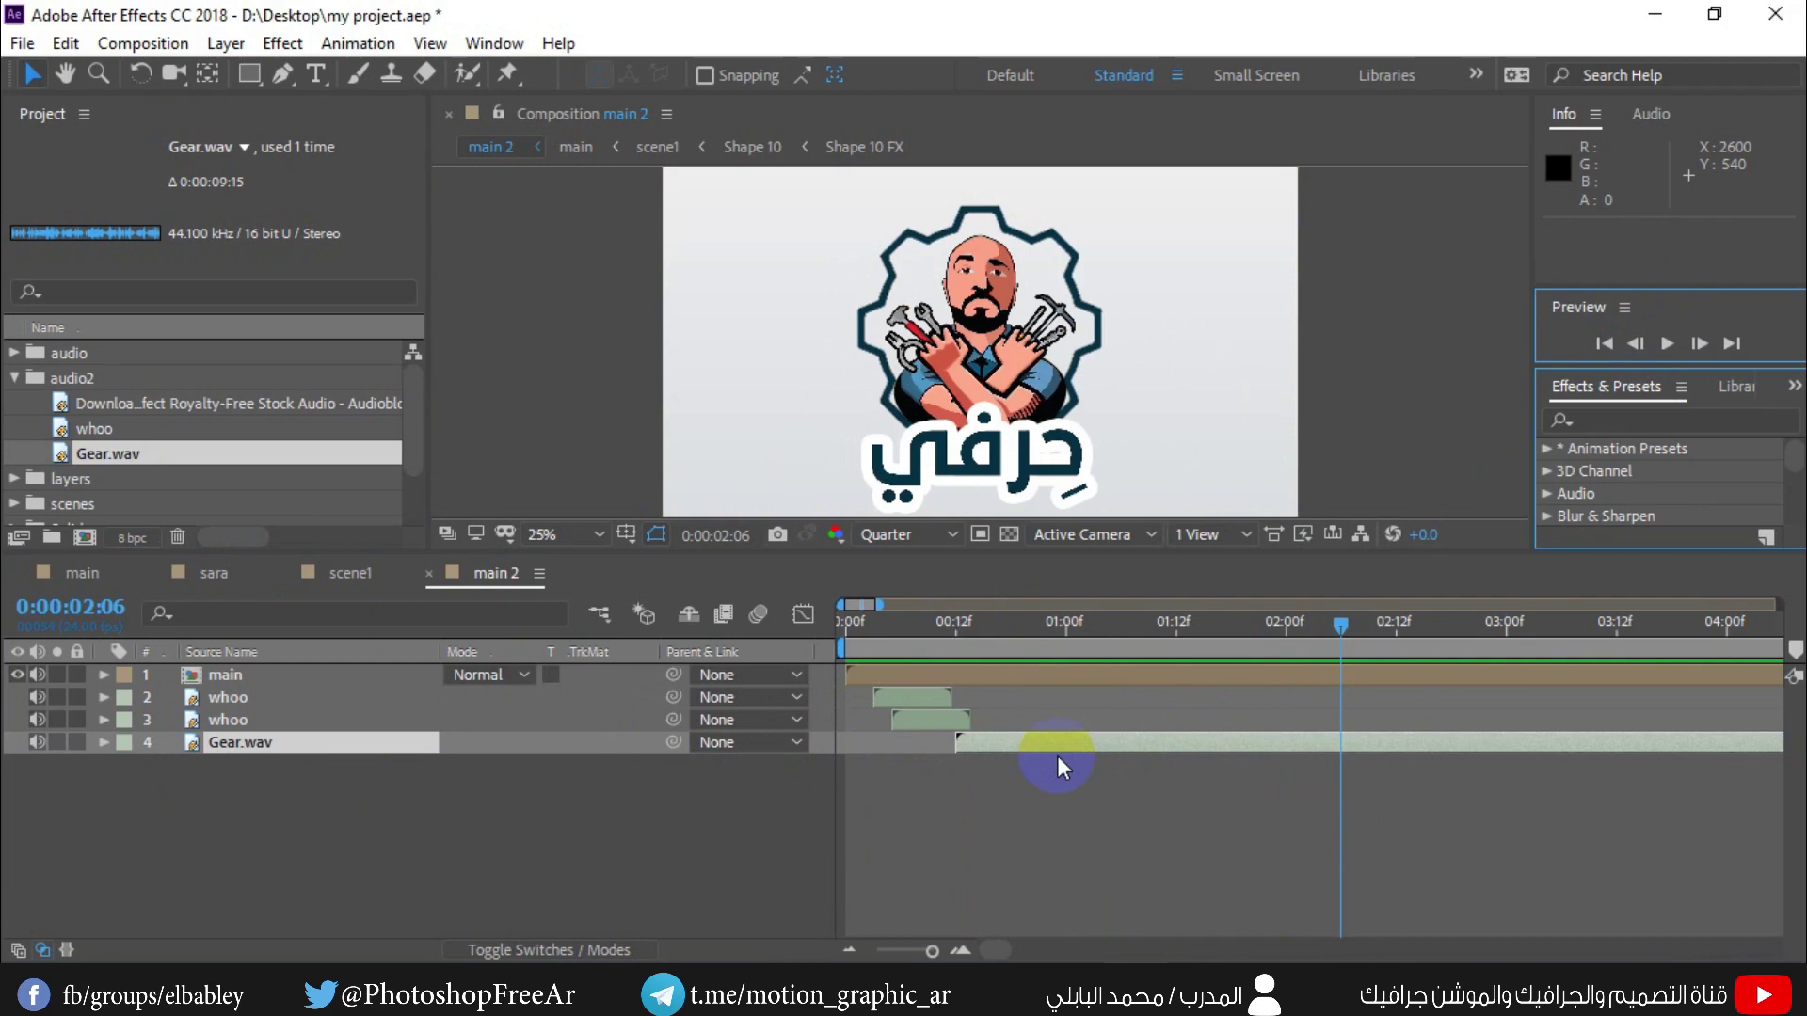
key("alt+bracketleft")
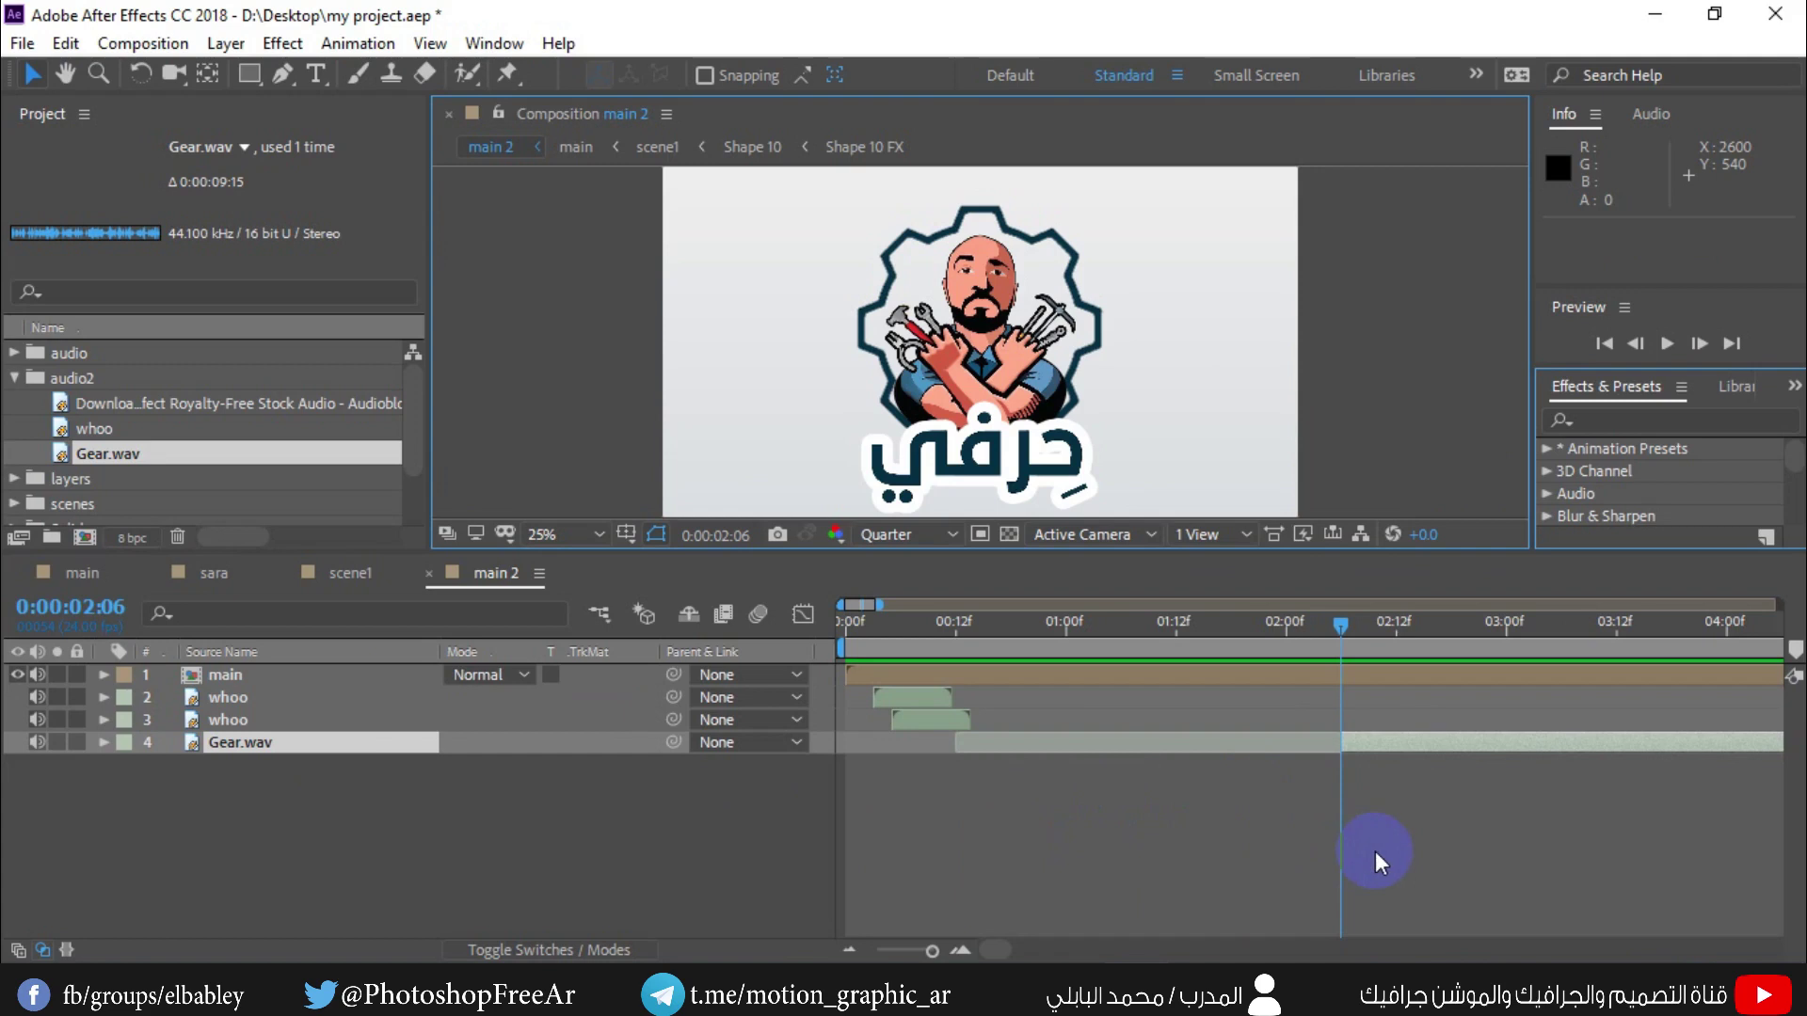
mouse_move(1399, 749)
left_mouse_down()
mouse_move(975, 754)
mouse_move(969, 736)
left_mouse_up()
left_click_drag(923, 632, 962, 625)
left_click_drag(977, 753, 1025, 753)
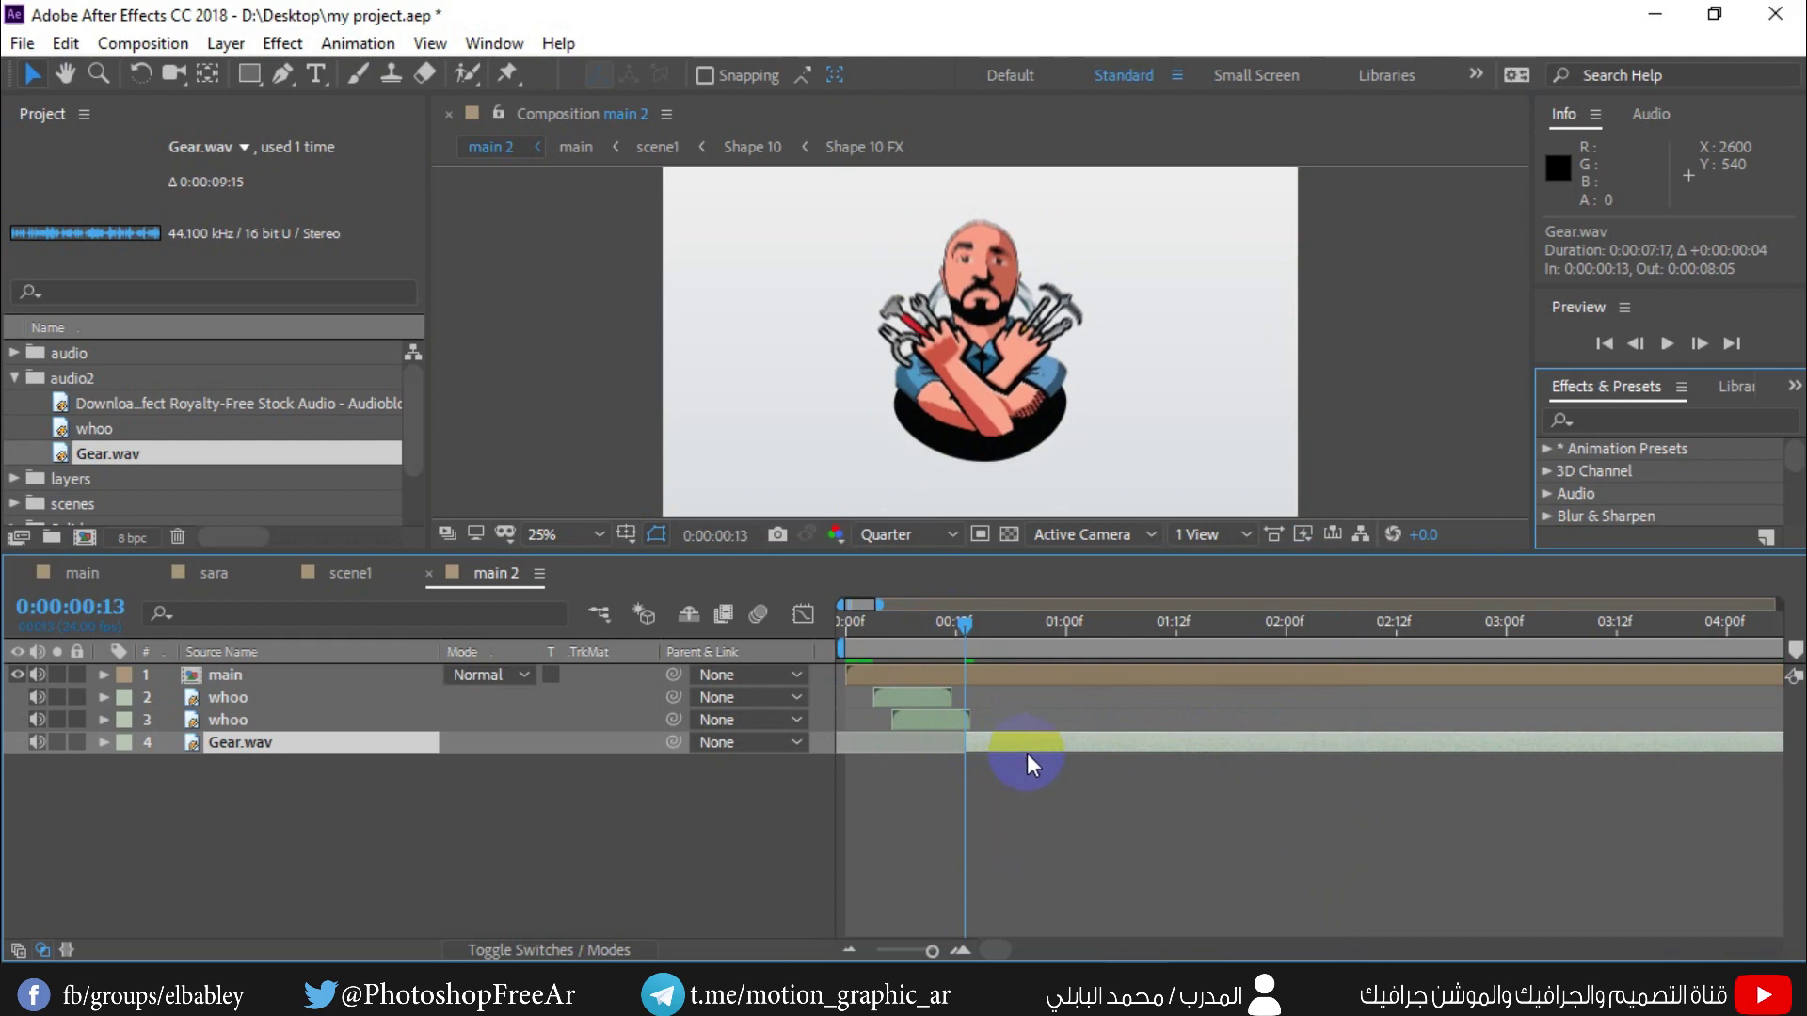
left_click_drag(981, 632, 1284, 641)
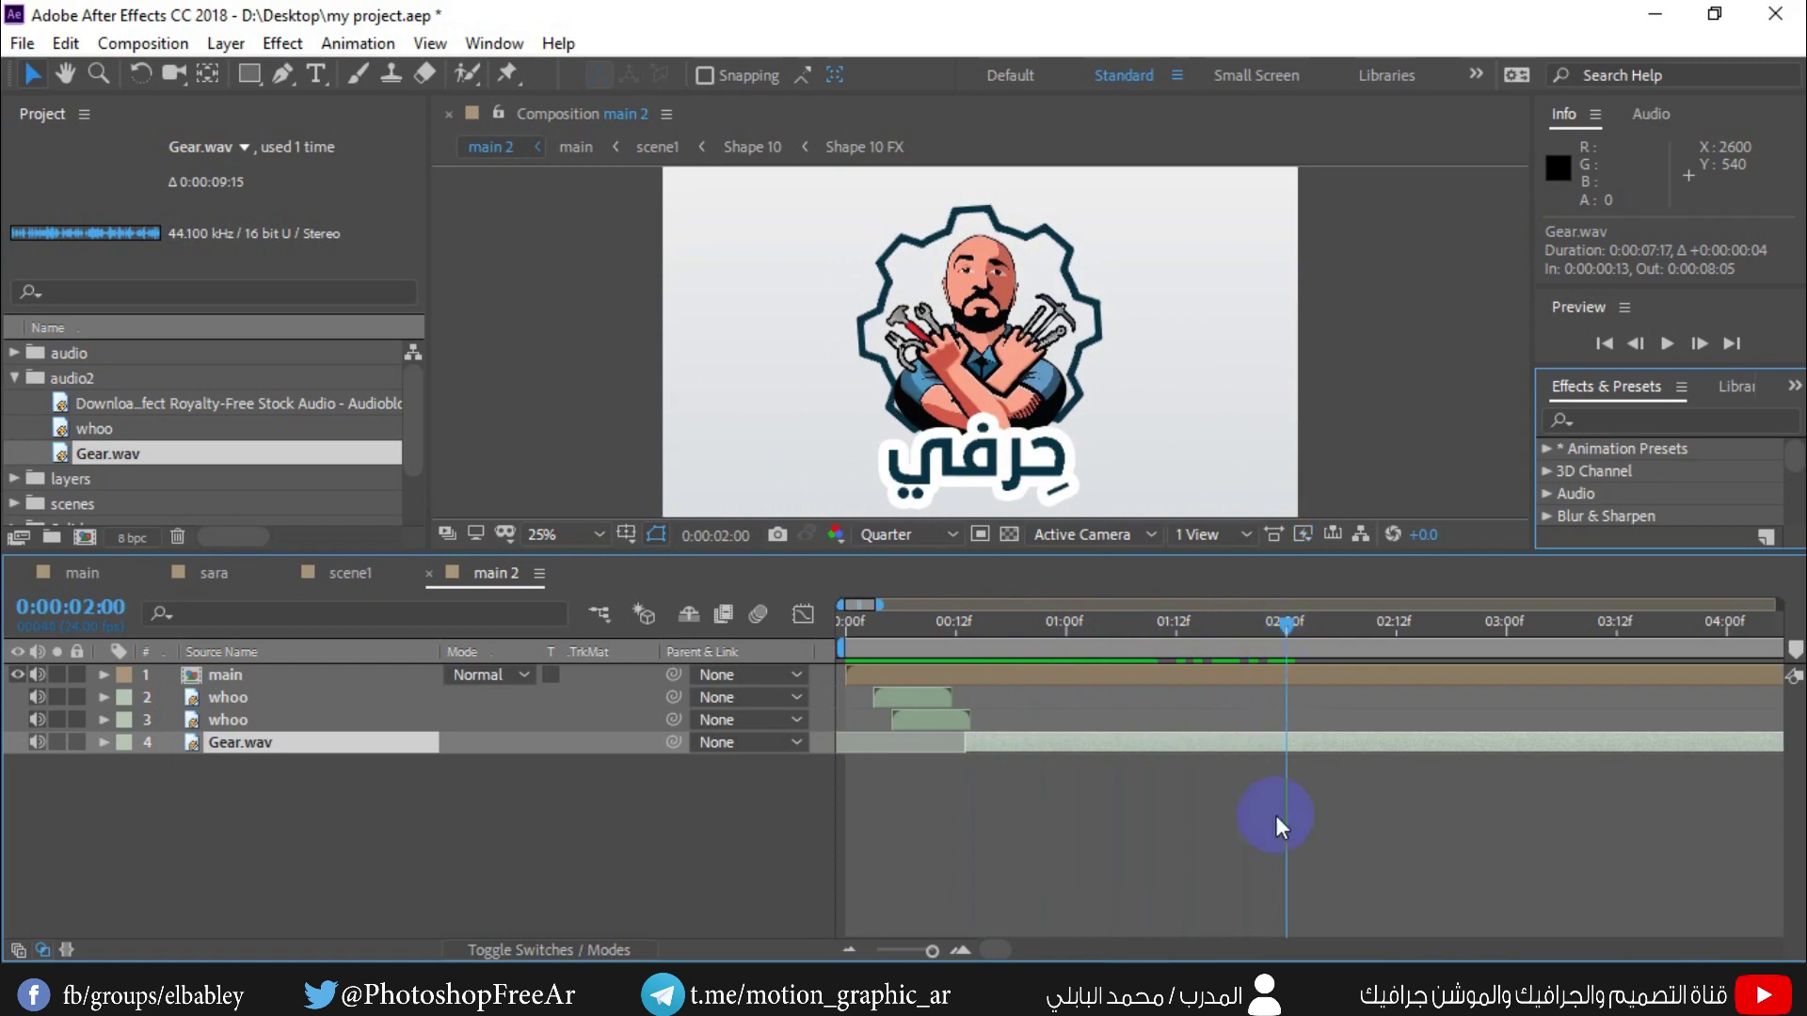
key("alt+bracketright")
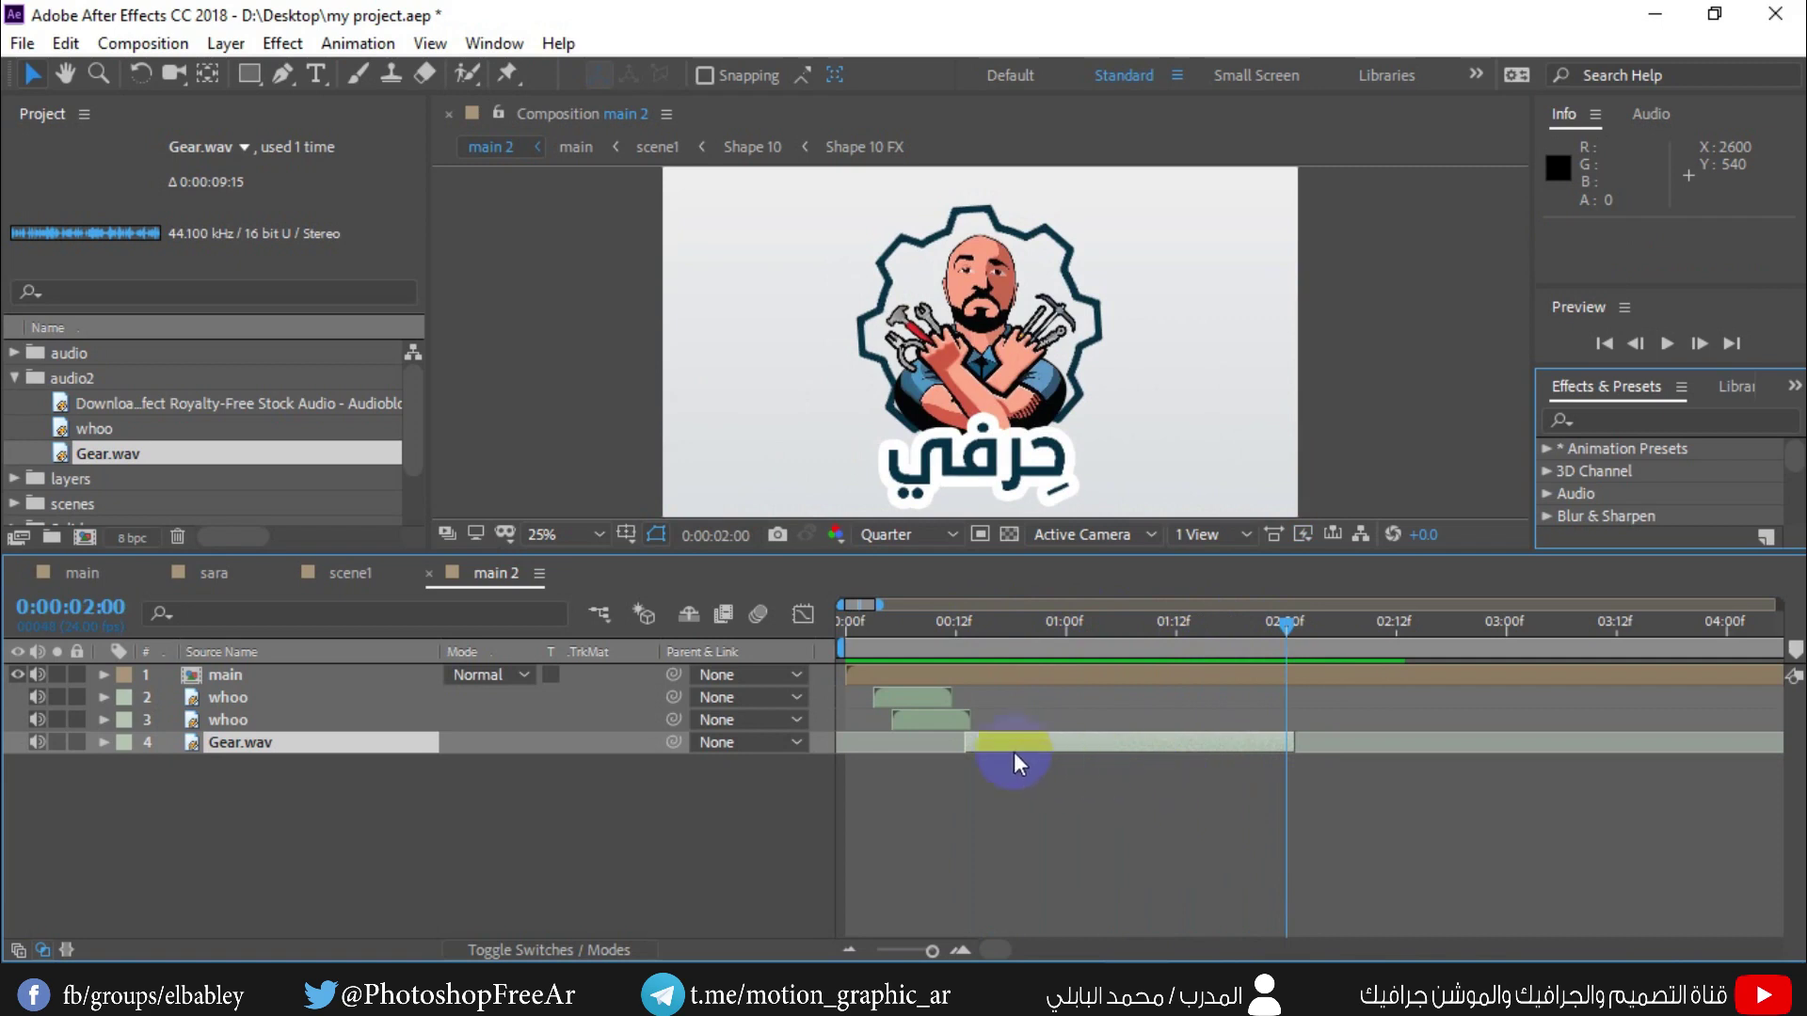
- Preview again and shorten Gear.wav to end around 1:18, scrubbing to check the timing
left_click(1666, 343)
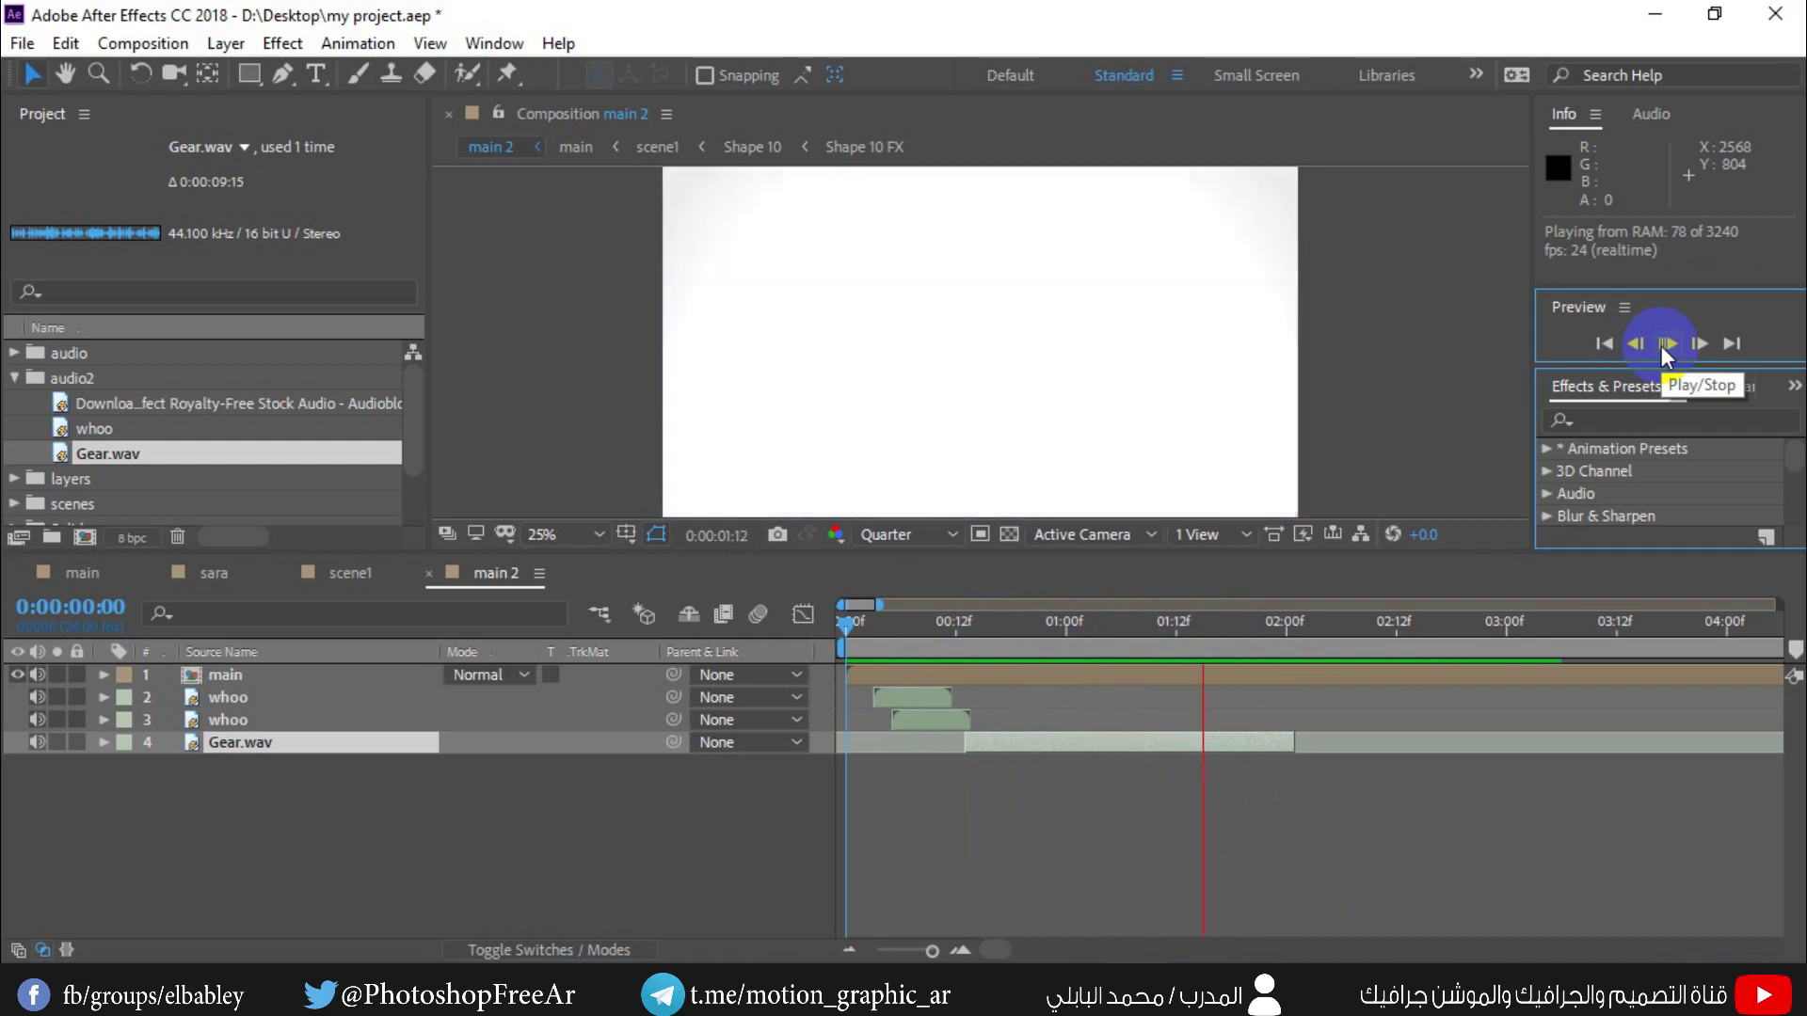
left_click(1105, 727)
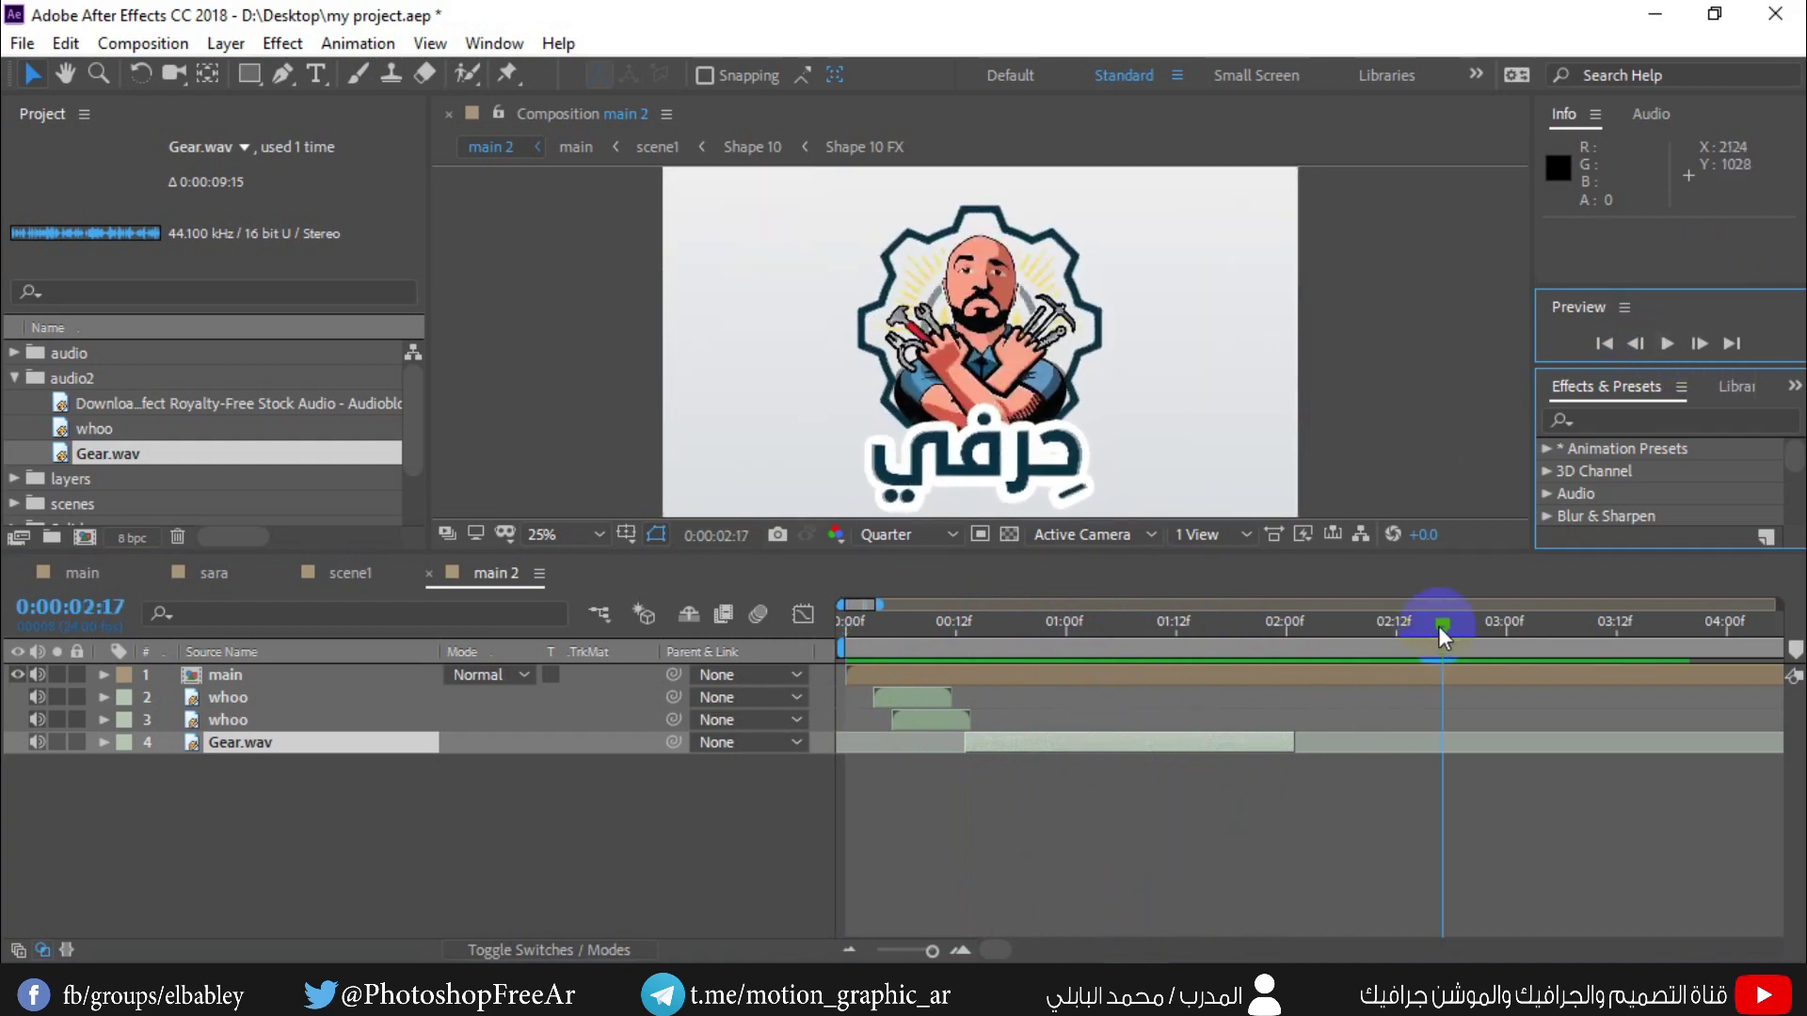
left_click_drag(1442, 625, 1248, 621)
left_click_drag(1293, 742, 1238, 740)
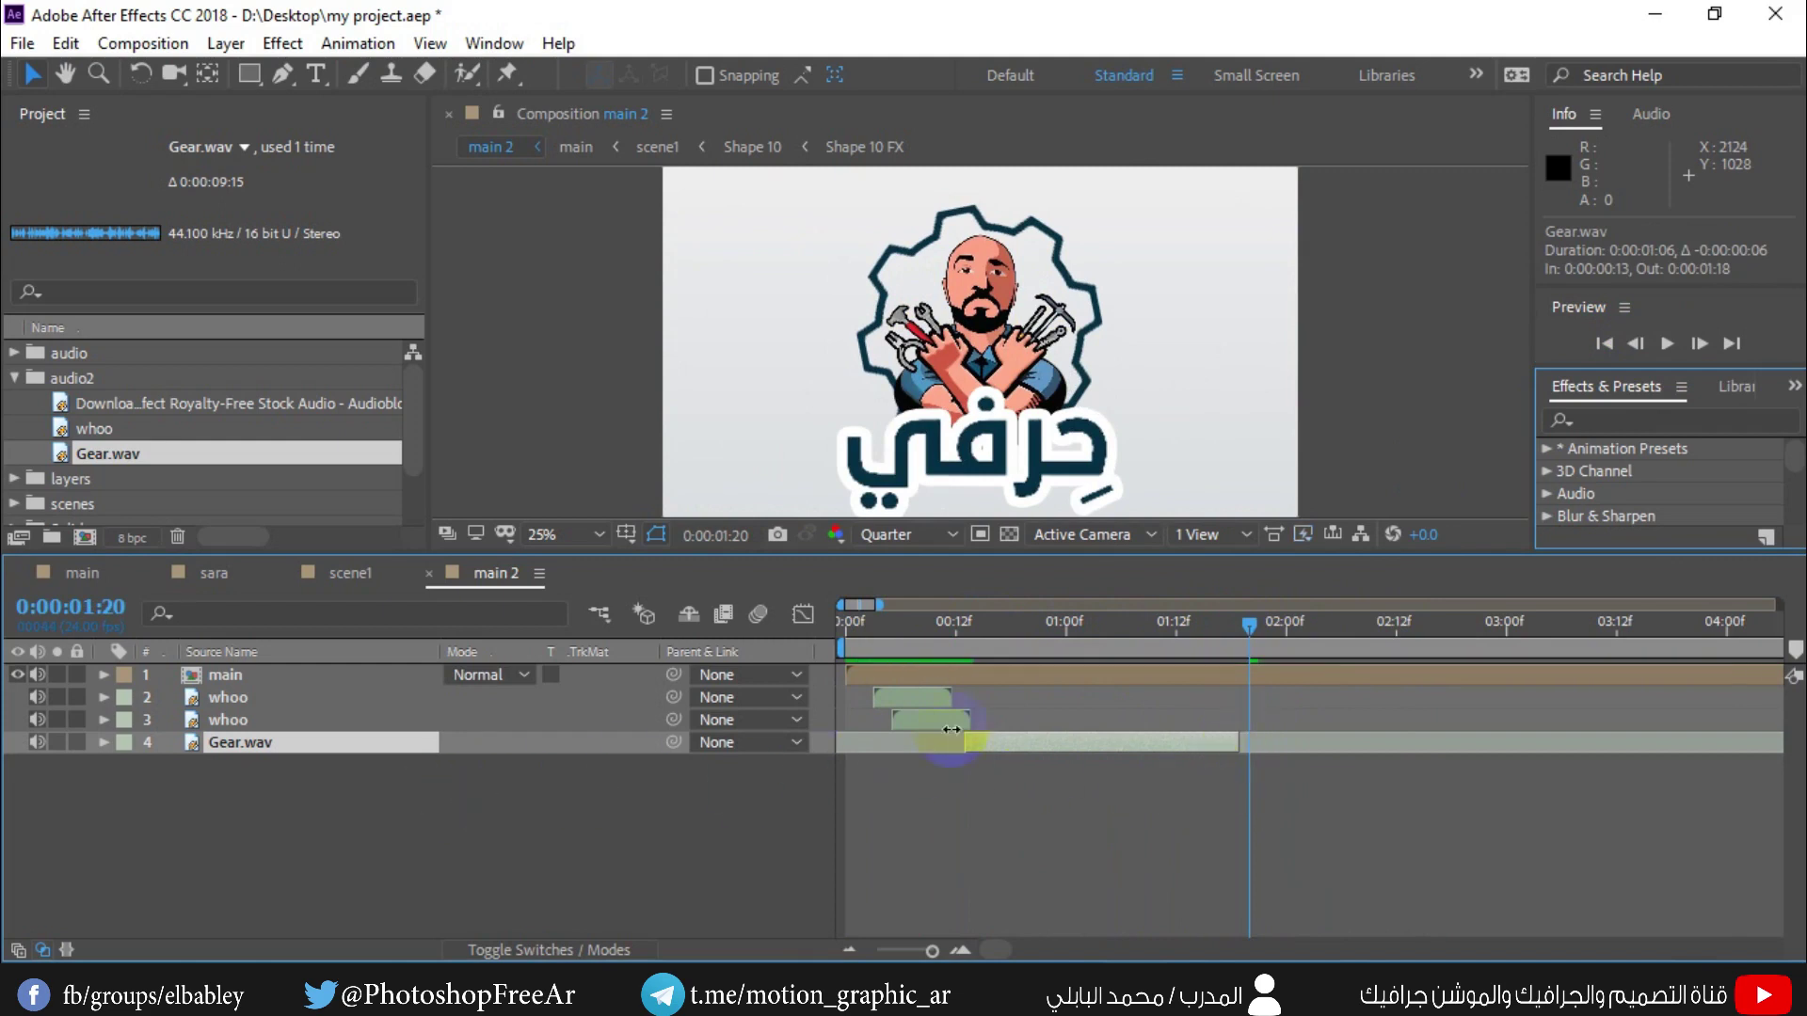
left_click(1160, 625)
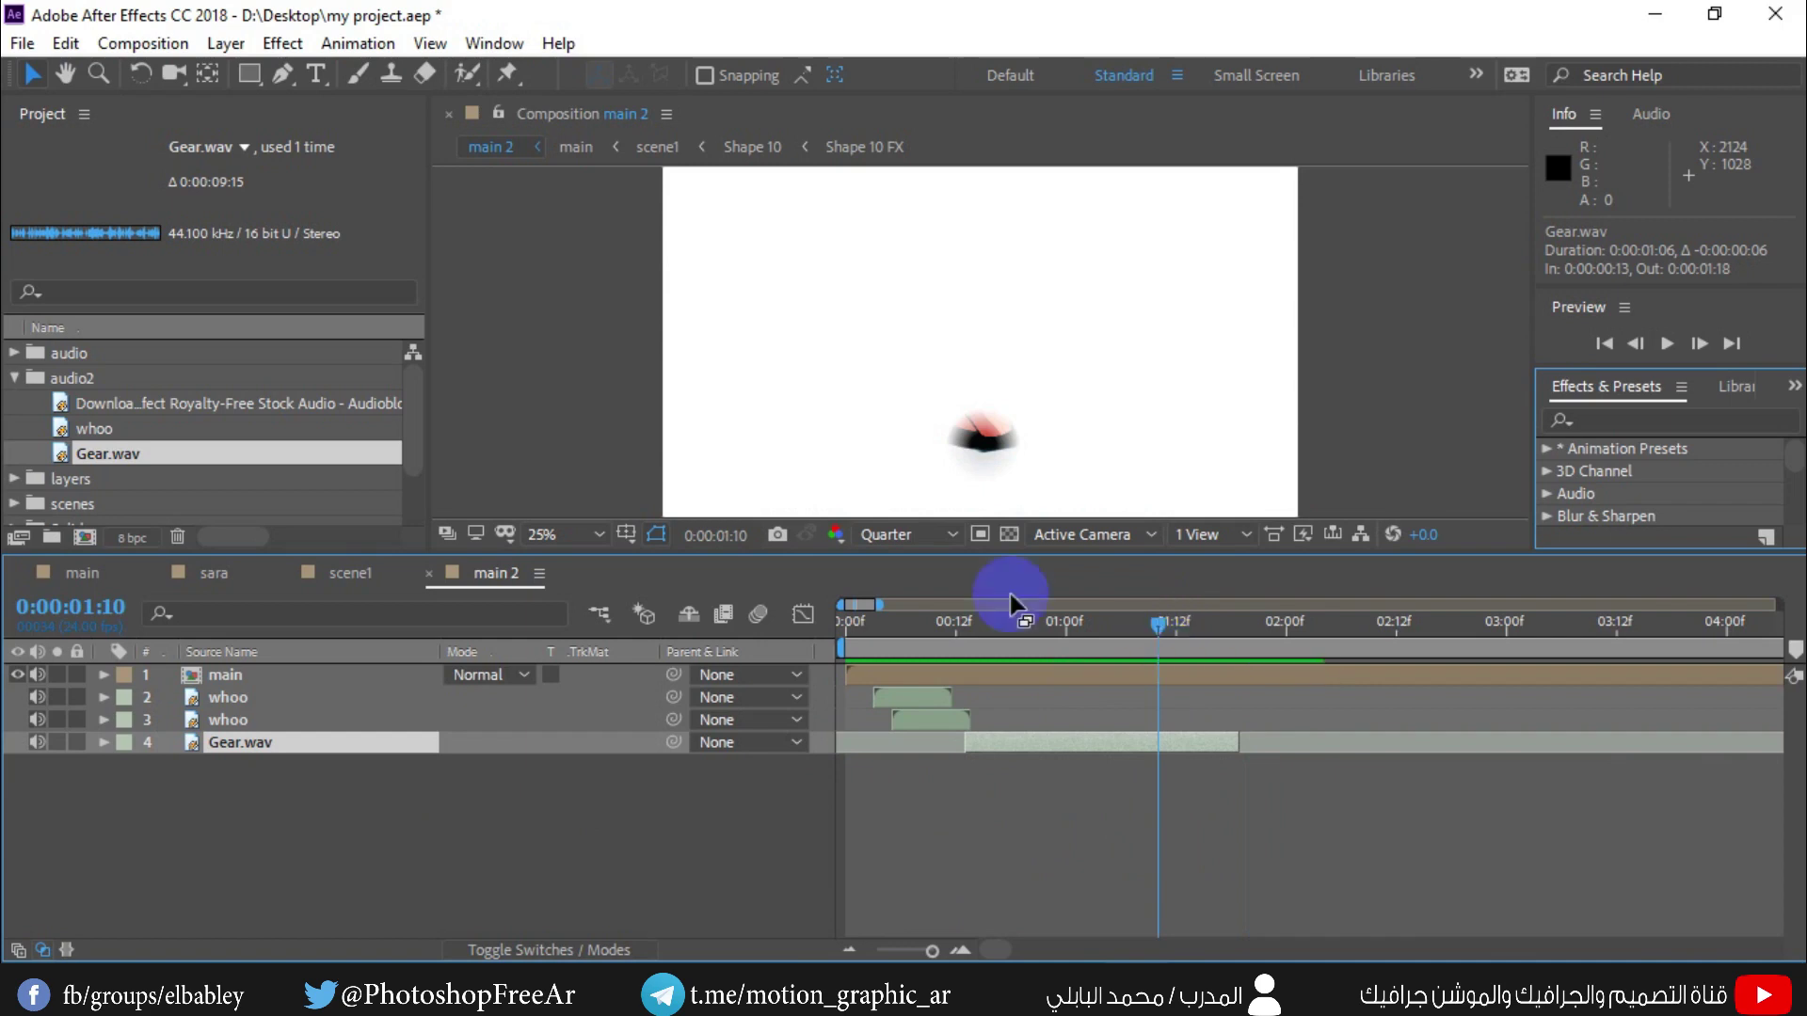
left_click(1137, 625)
left_click_drag(1137, 625, 1103, 625)
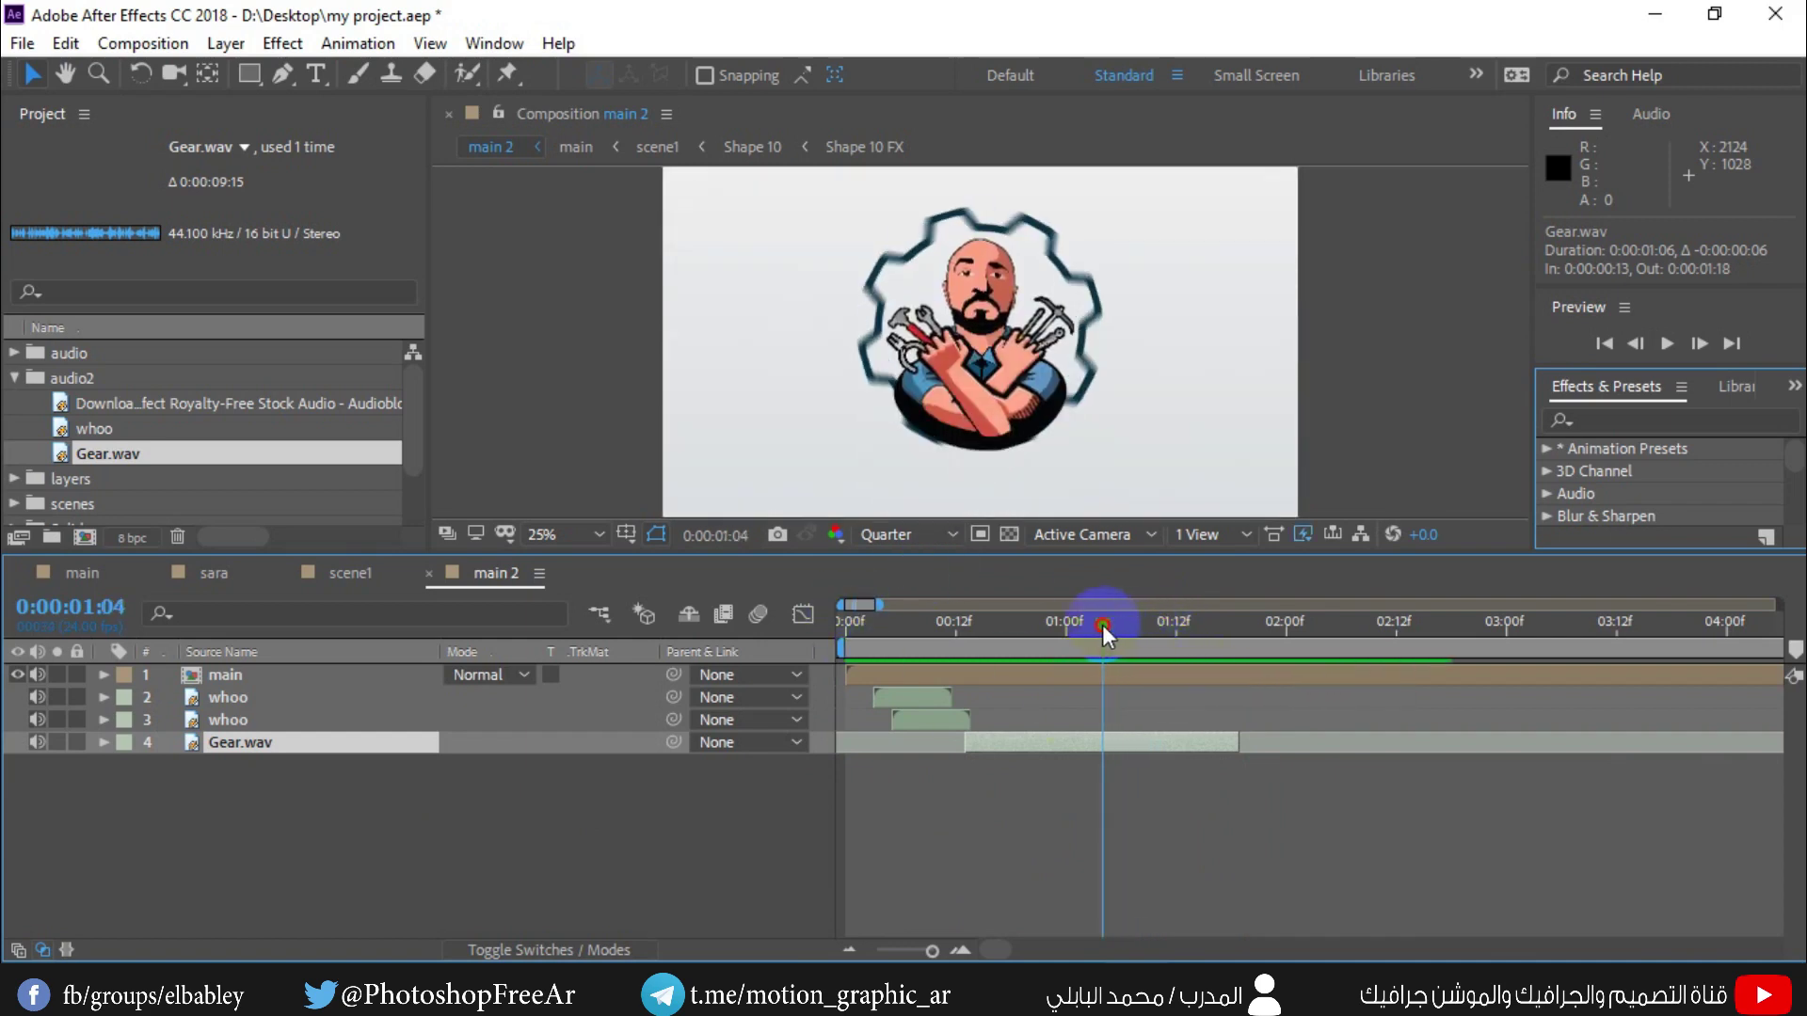
left_click(105, 743)
- Expand Gear.wav's audio and set an Audio Levels keyframe at 0 dB at 1:08
left_click(127, 766)
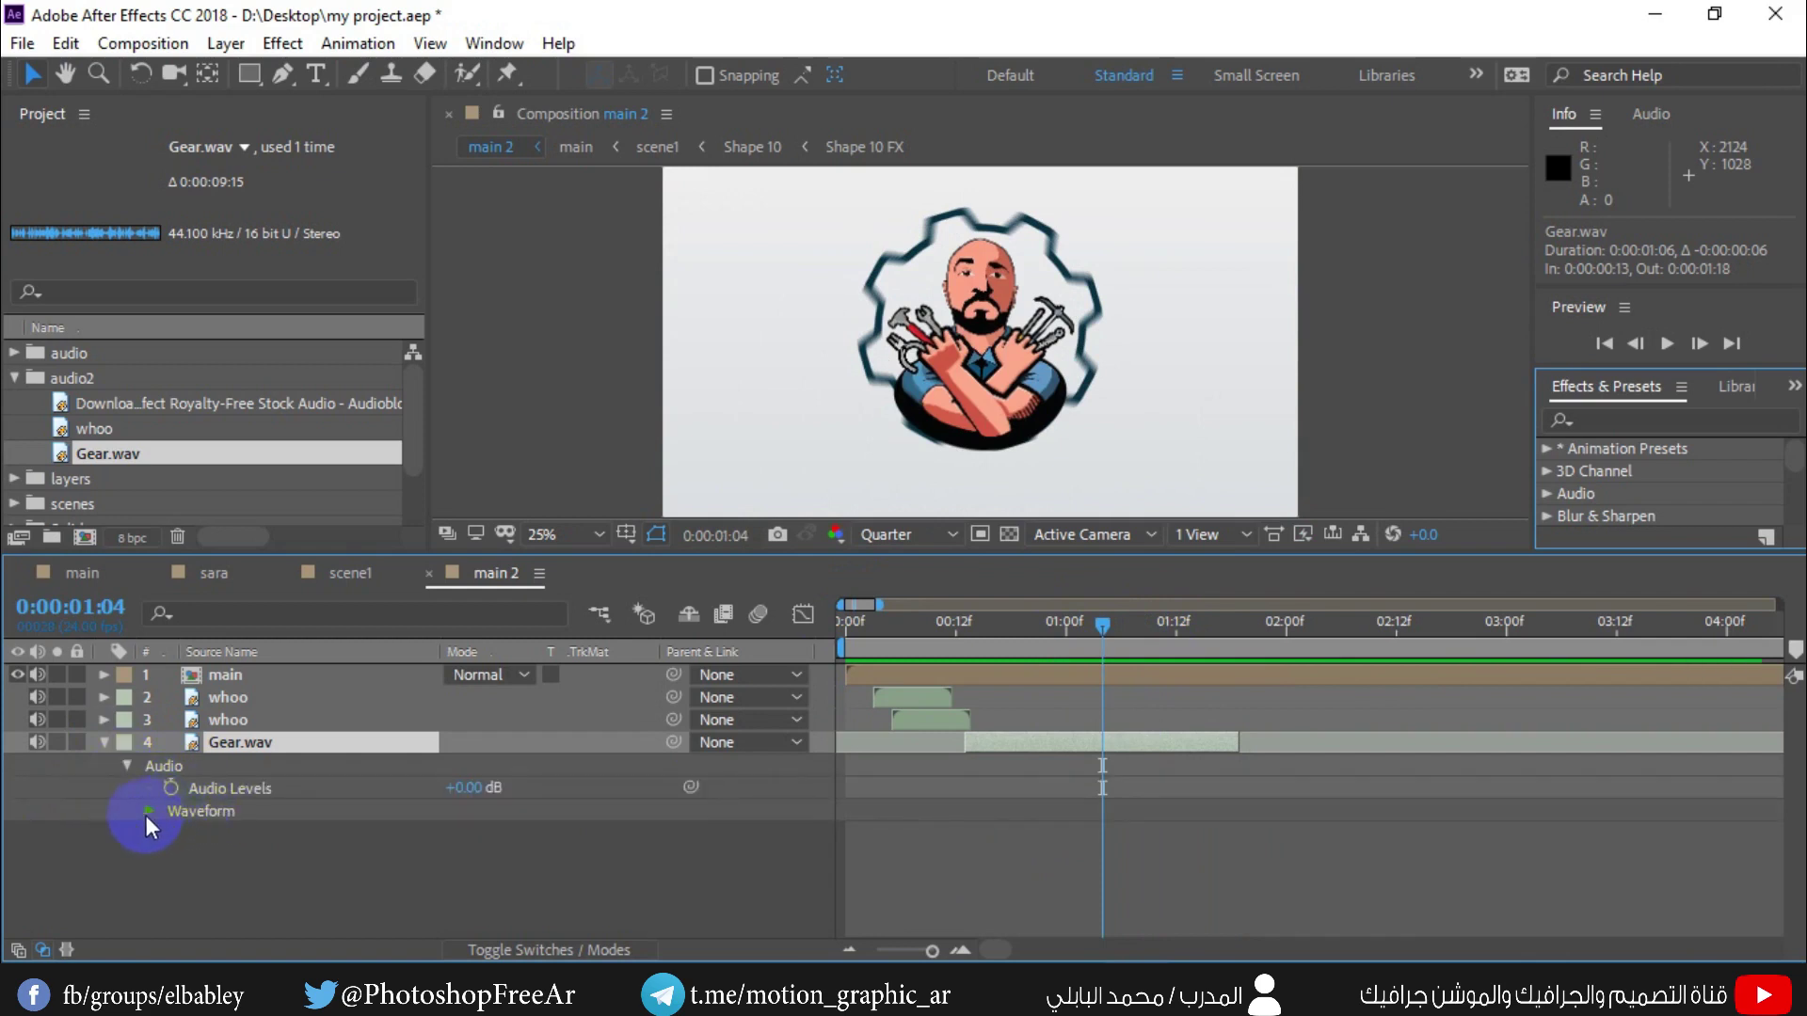
left_click(149, 811)
left_click(675, 871)
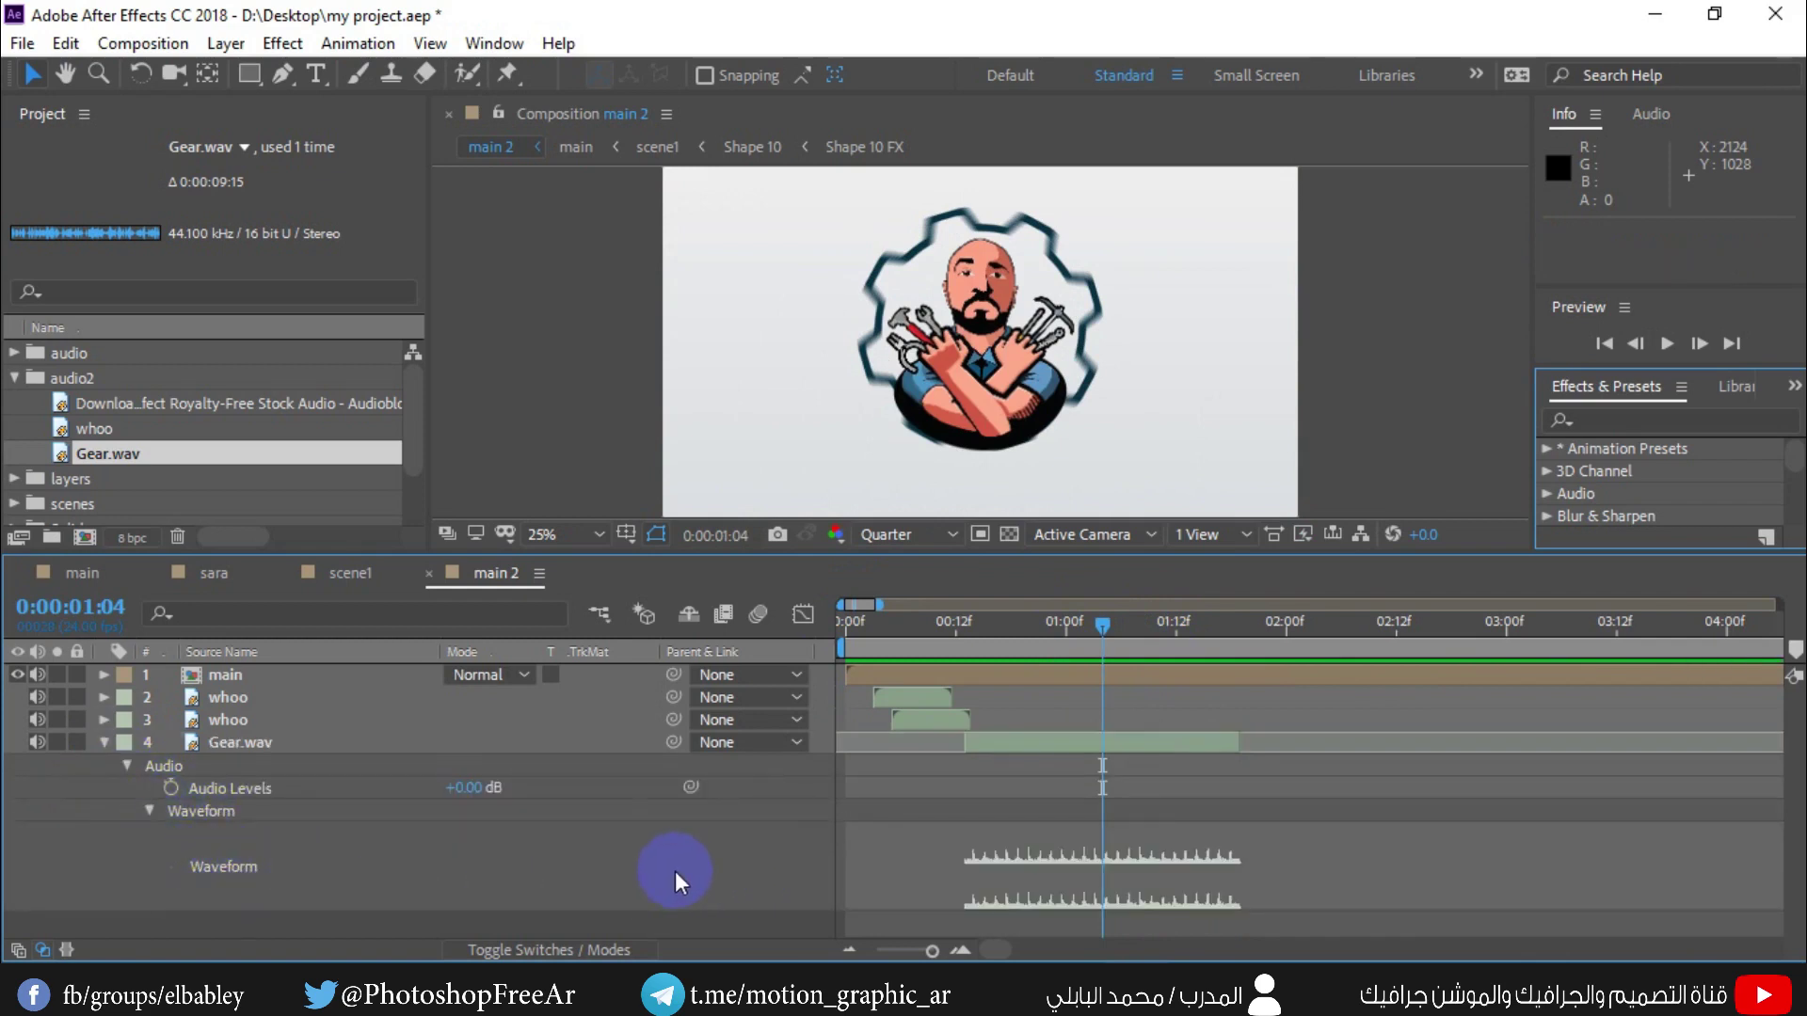
left_click(239, 786)
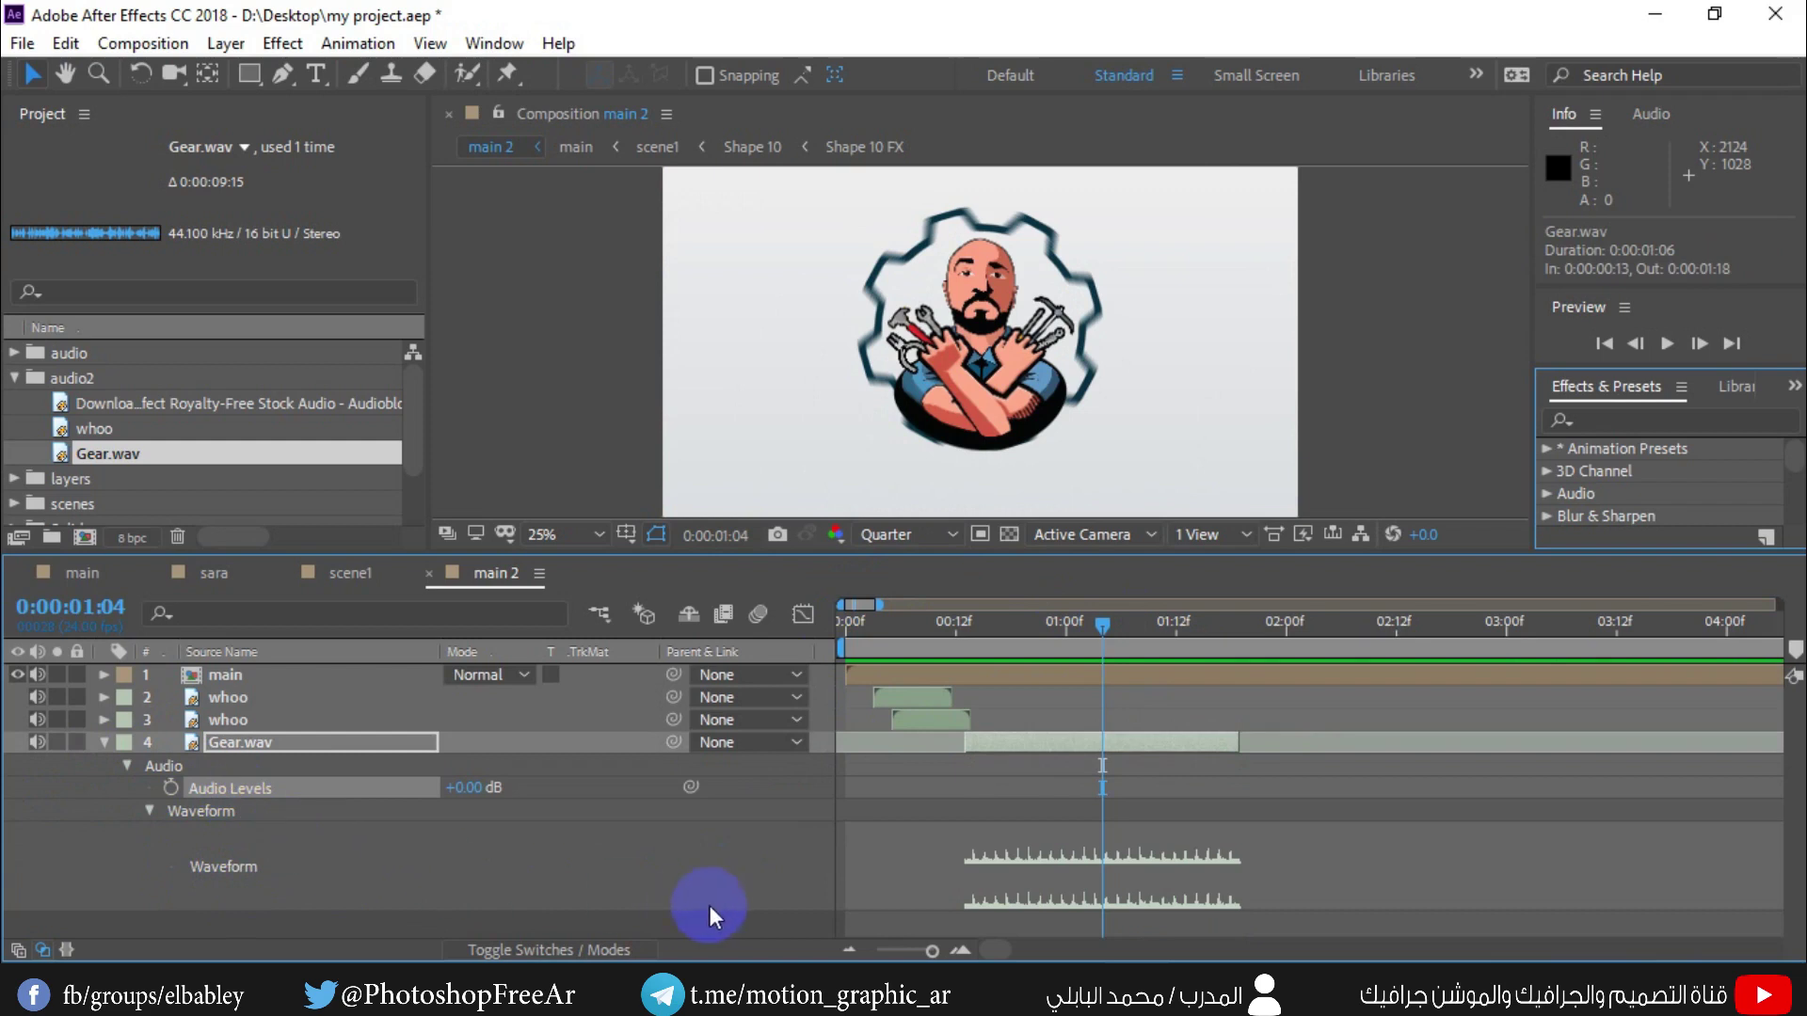
left_click_drag(1088, 641, 1184, 636)
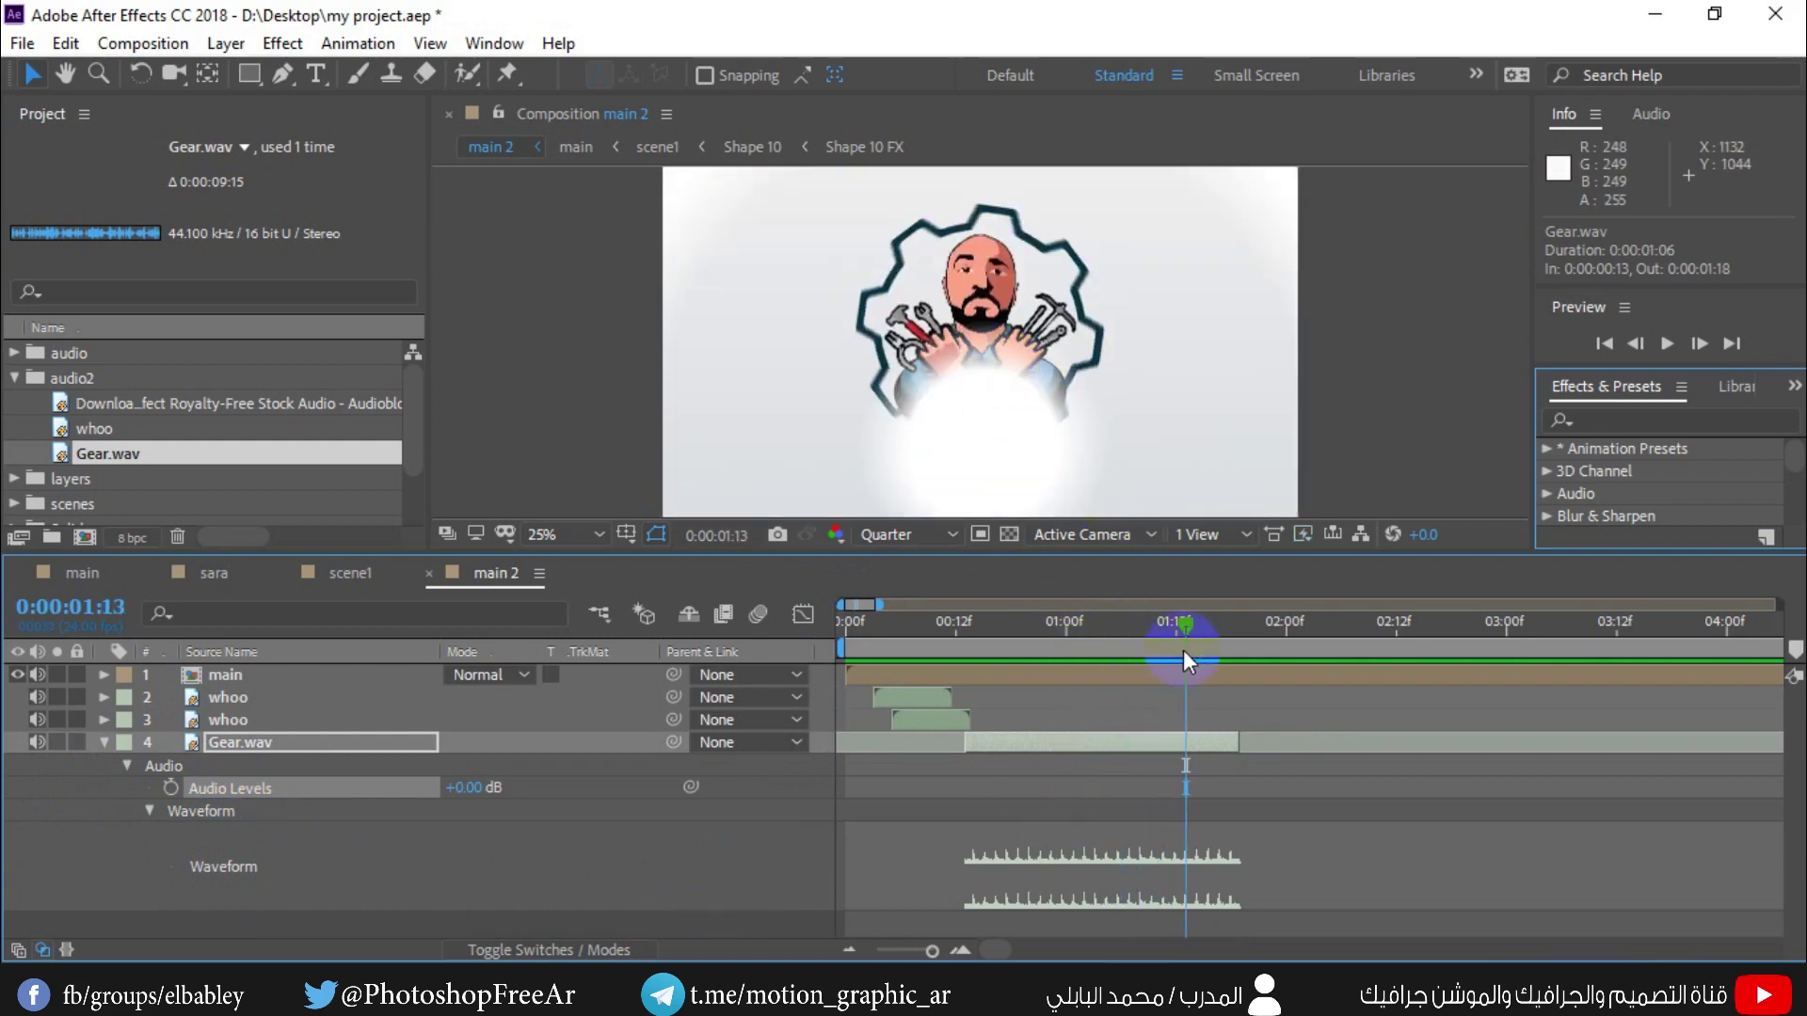
left_click_drag(1183, 625, 1138, 625)
left_click(252, 822)
left_click(173, 789)
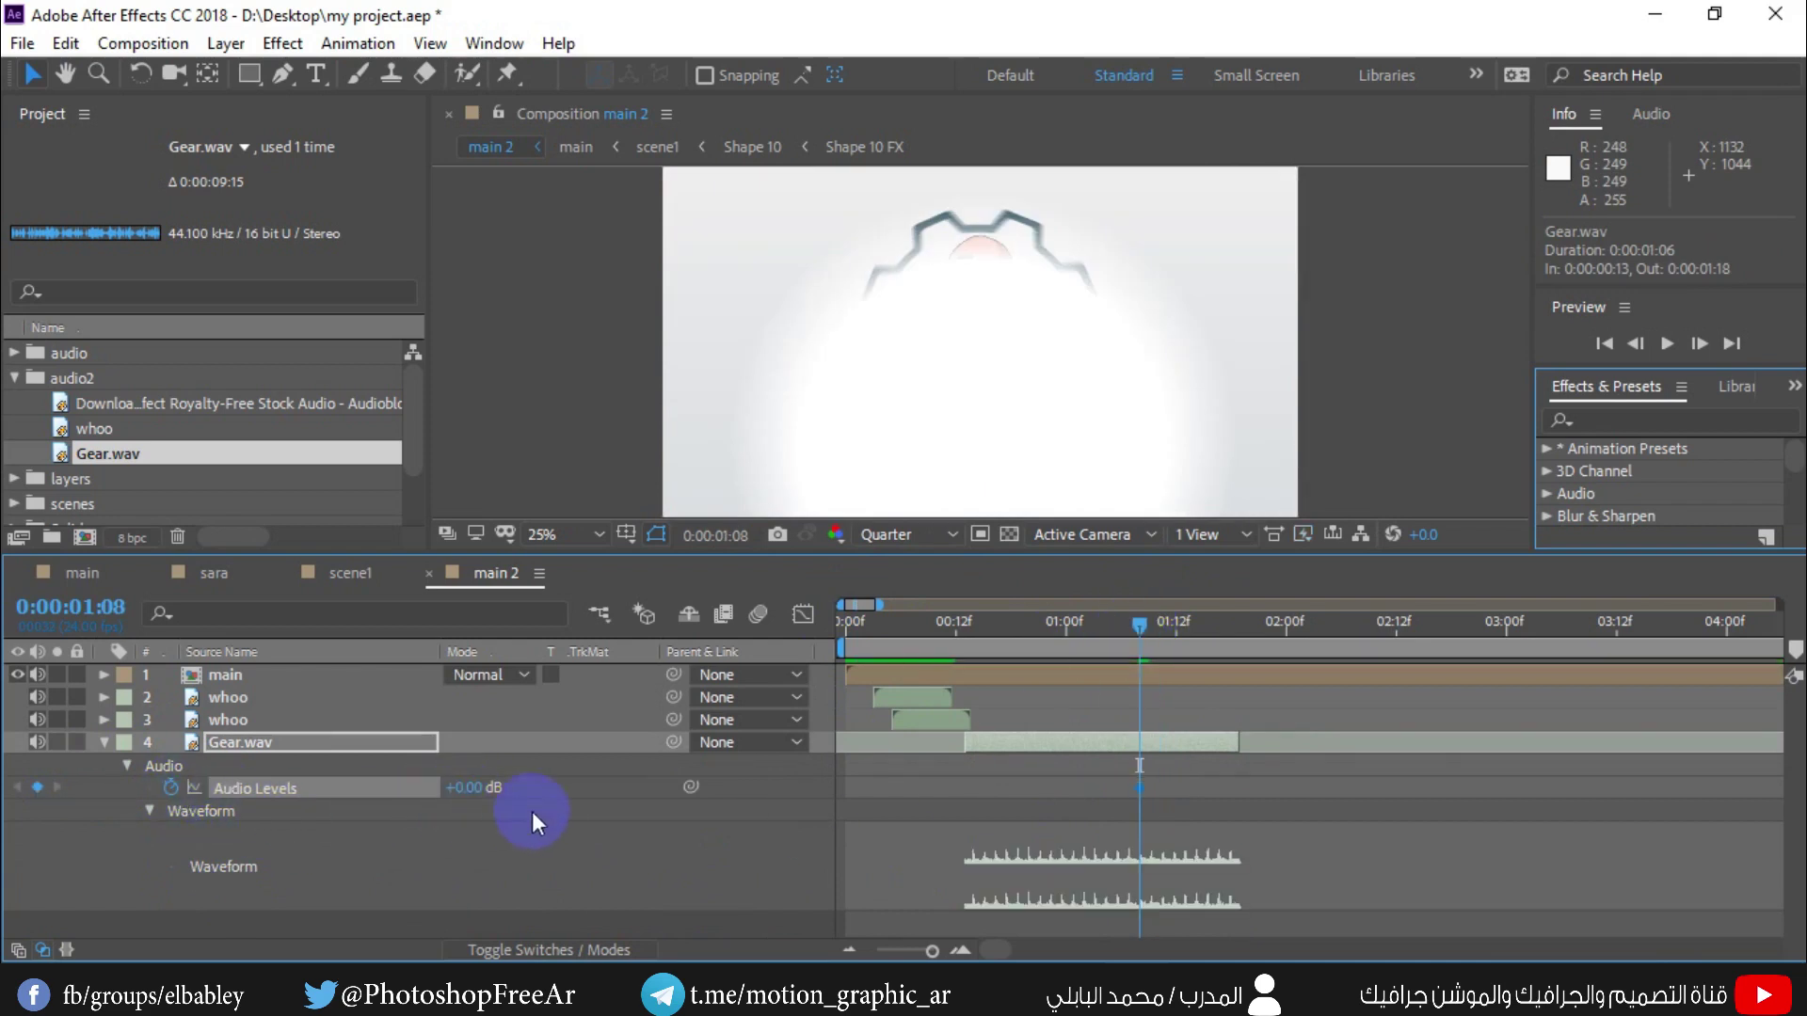
- Lower Gear.wav to -16 dB at 1:19, then play main 2 from the start with audio
left_click_drag(1136, 638, 1240, 642)
mouse_move(484, 795)
left_mouse_down()
mouse_move(440, 795)
mouse_move(462, 801)
left_mouse_up()
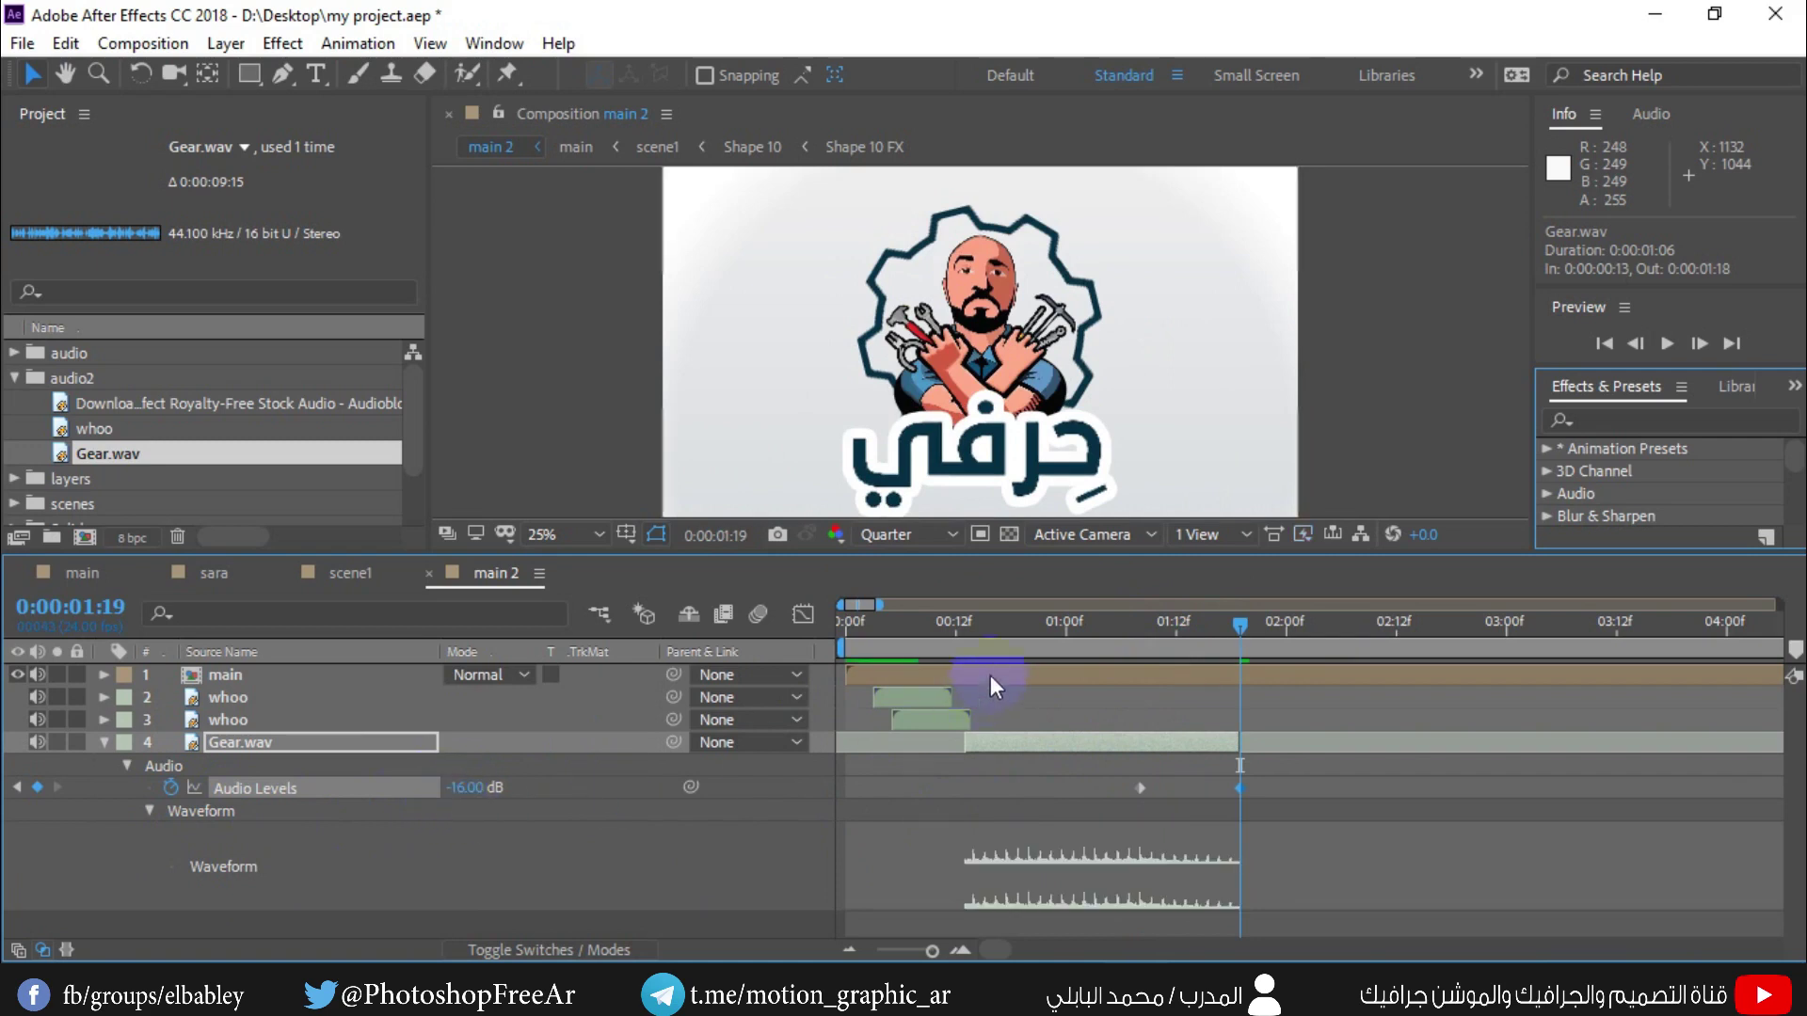
left_click(852, 631)
left_click(1663, 342)
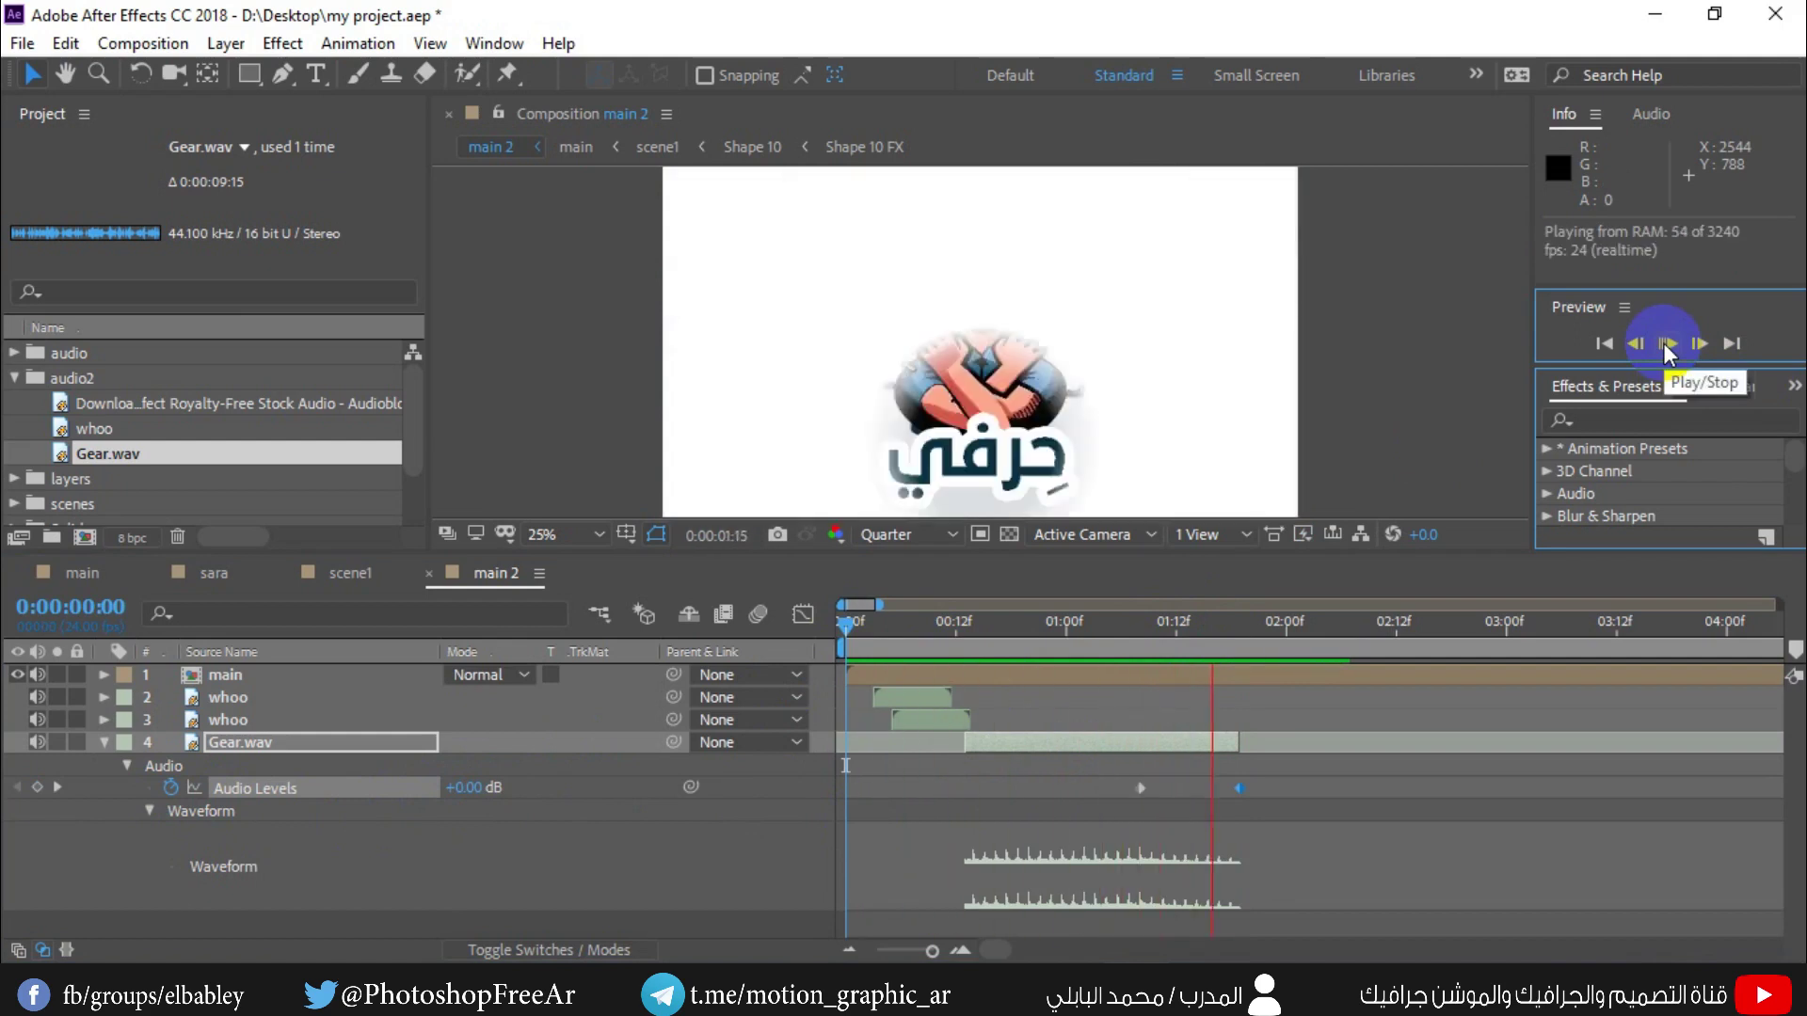
- Stop playback at 2:06, collapse Gear.wav's audio properties and move ahead to 3:19
left_click(1341, 658)
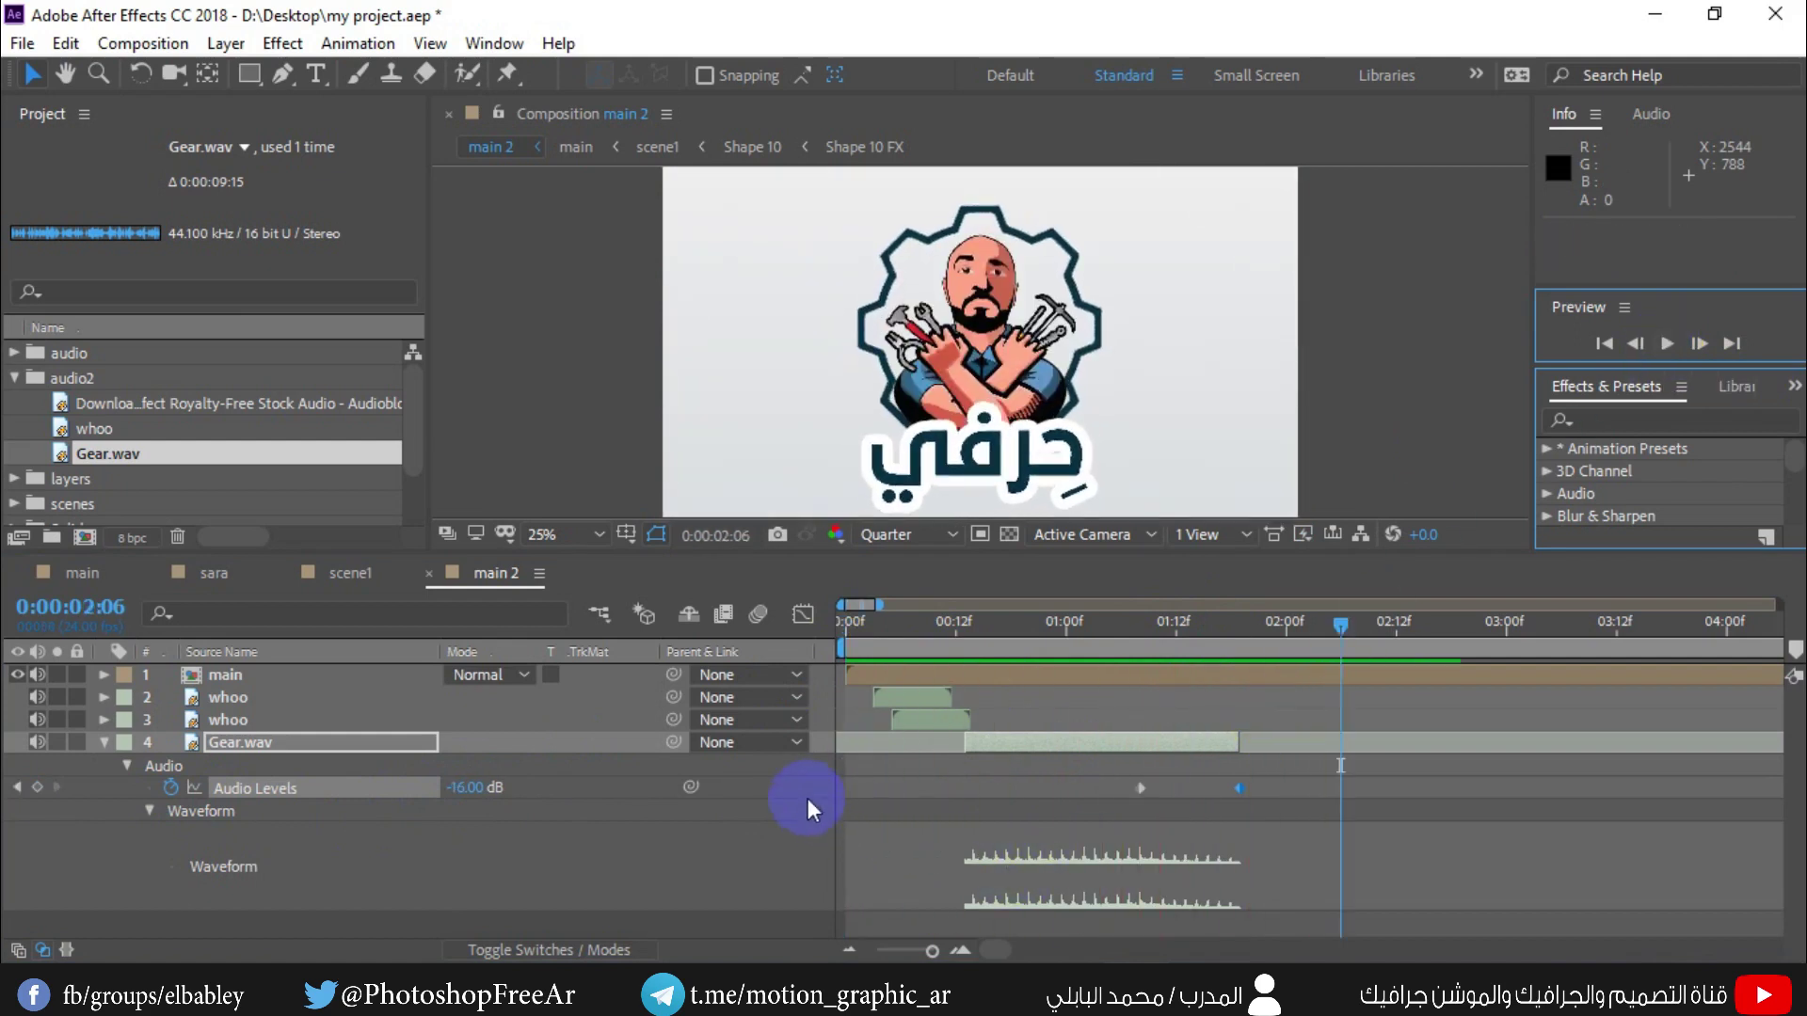
left_click(103, 742)
left_click_drag(1351, 652, 1681, 629)
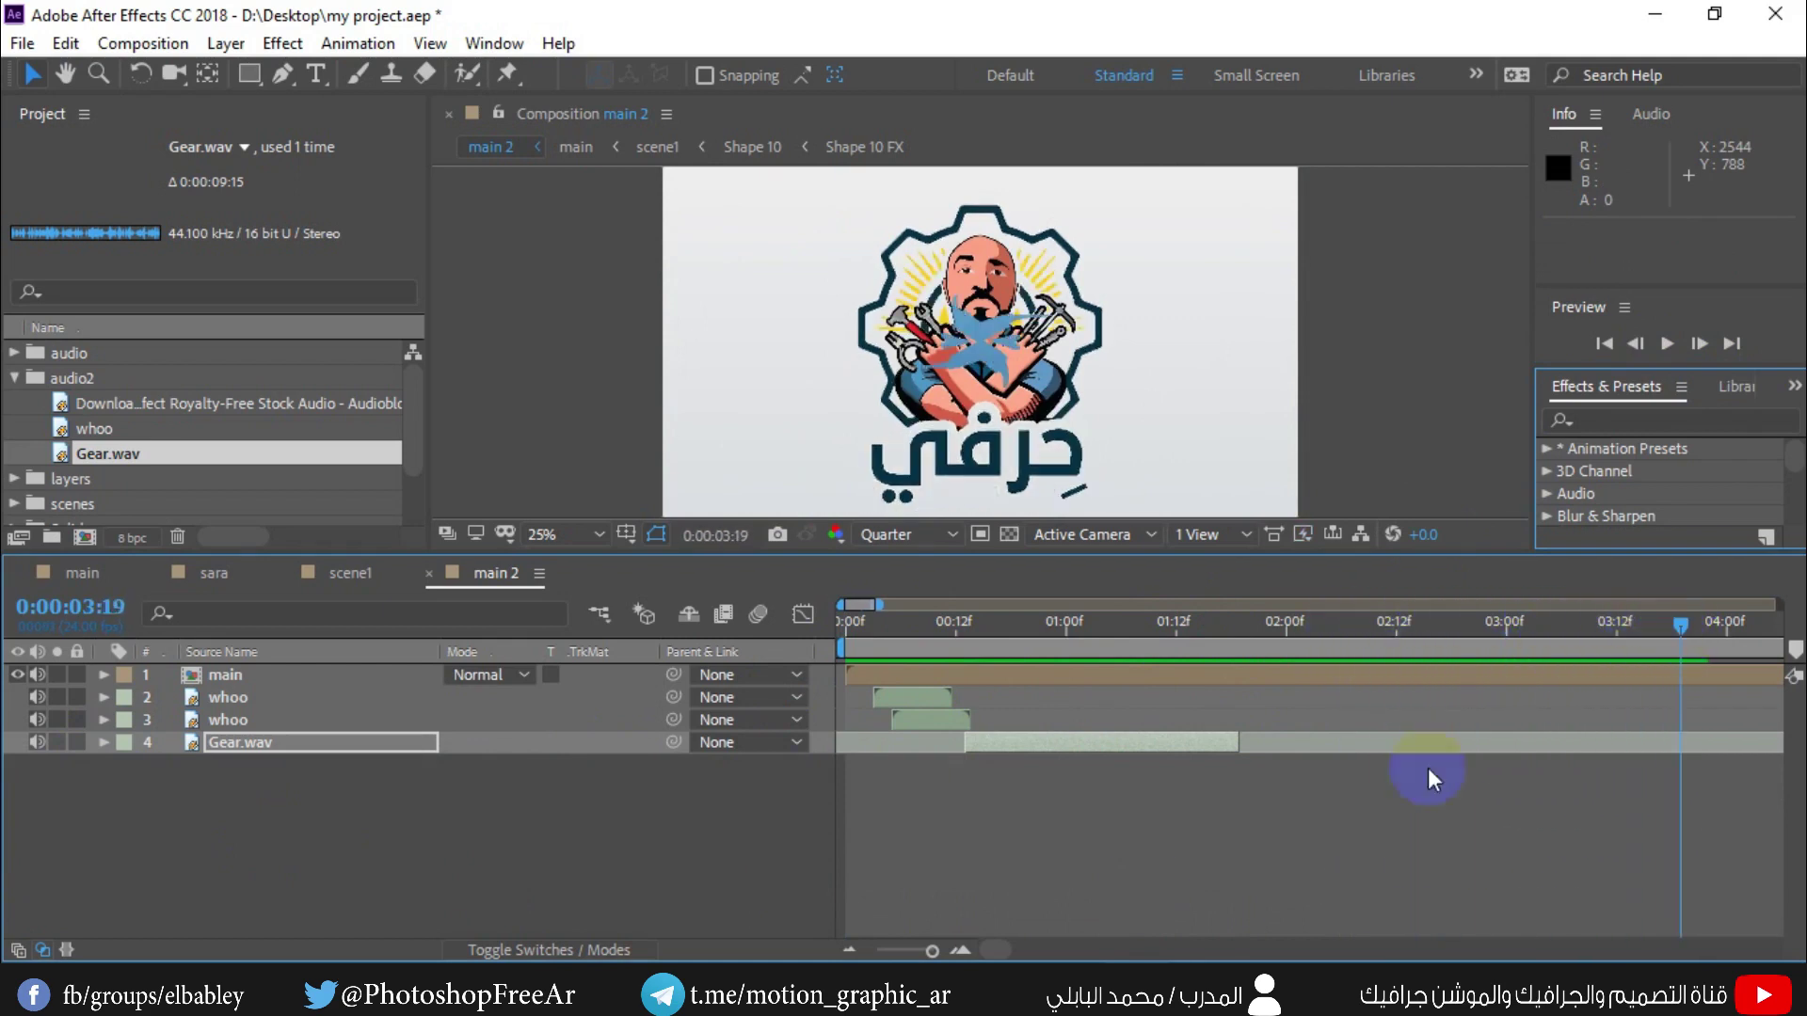
- Zoom the timeline out to all of main 2 and scrub to 4:06, where the blue scene appears
left_click(849, 950)
left_click(849, 950)
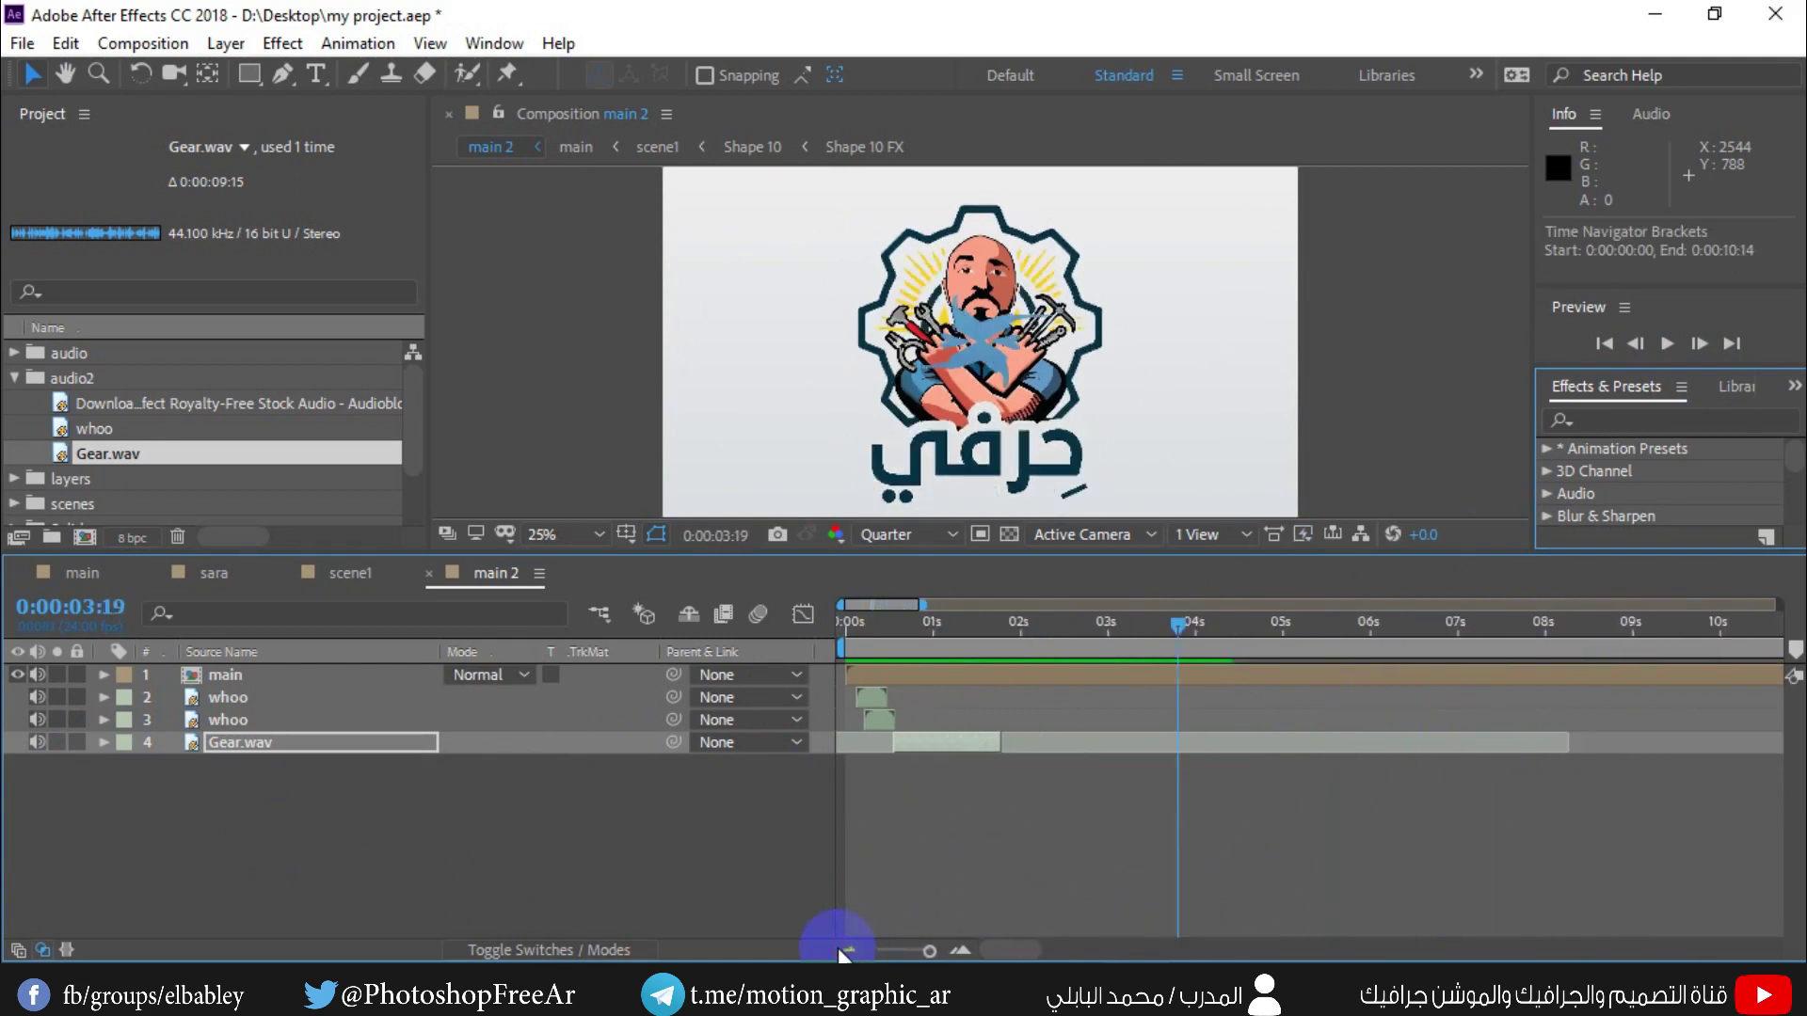
left_click(849, 949)
mouse_move(1047, 626)
left_mouse_down()
mouse_move(1116, 640)
mouse_move(1056, 638)
left_mouse_up()
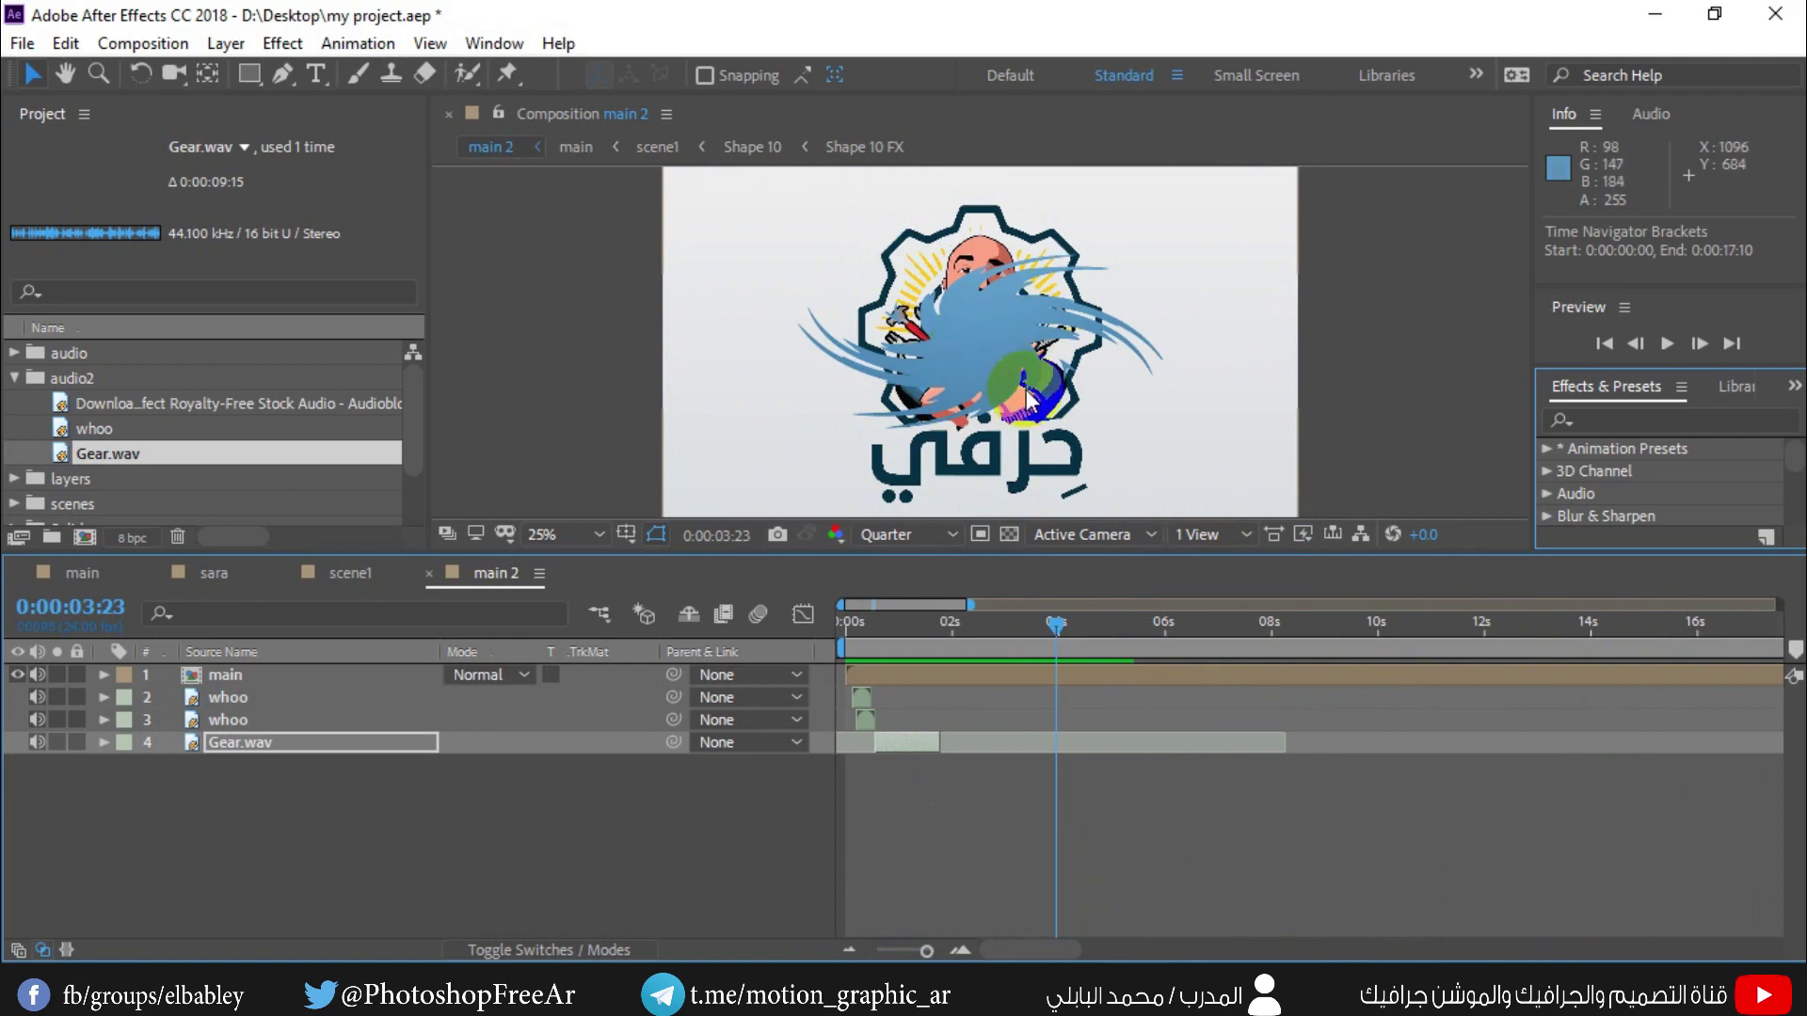
left_click(1052, 628)
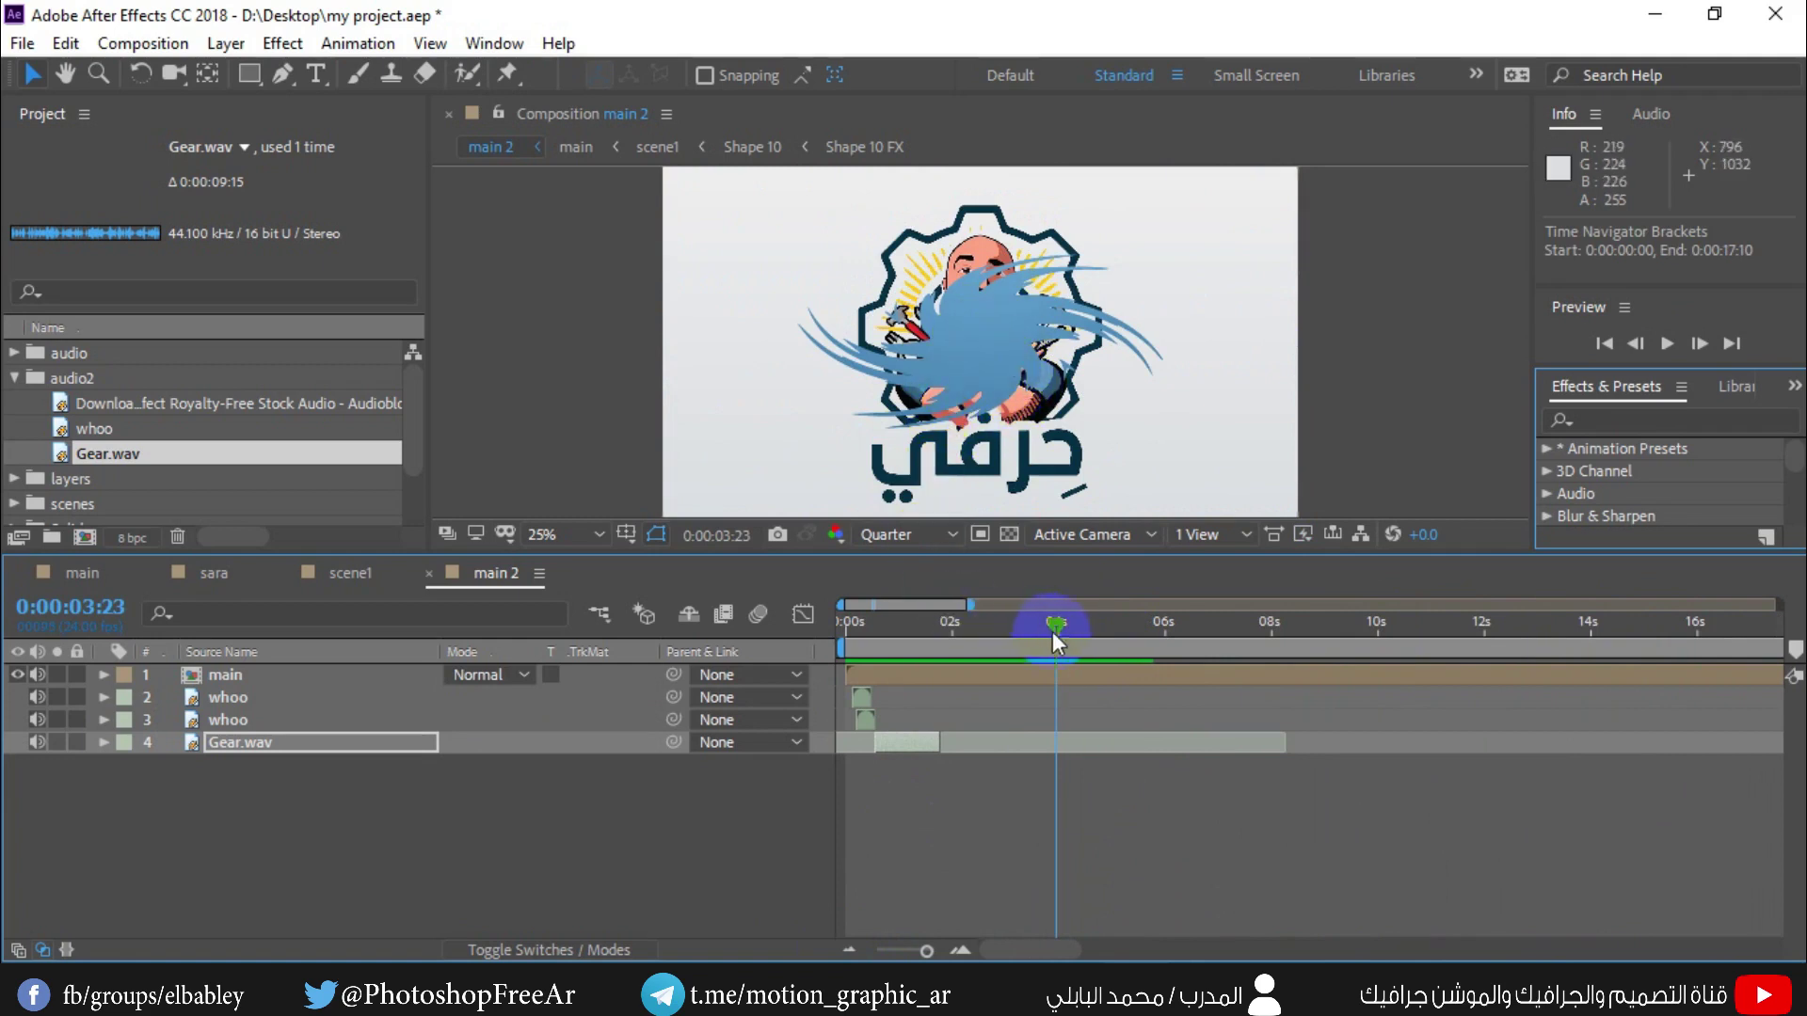
left_click_drag(1056, 638, 1072, 625)
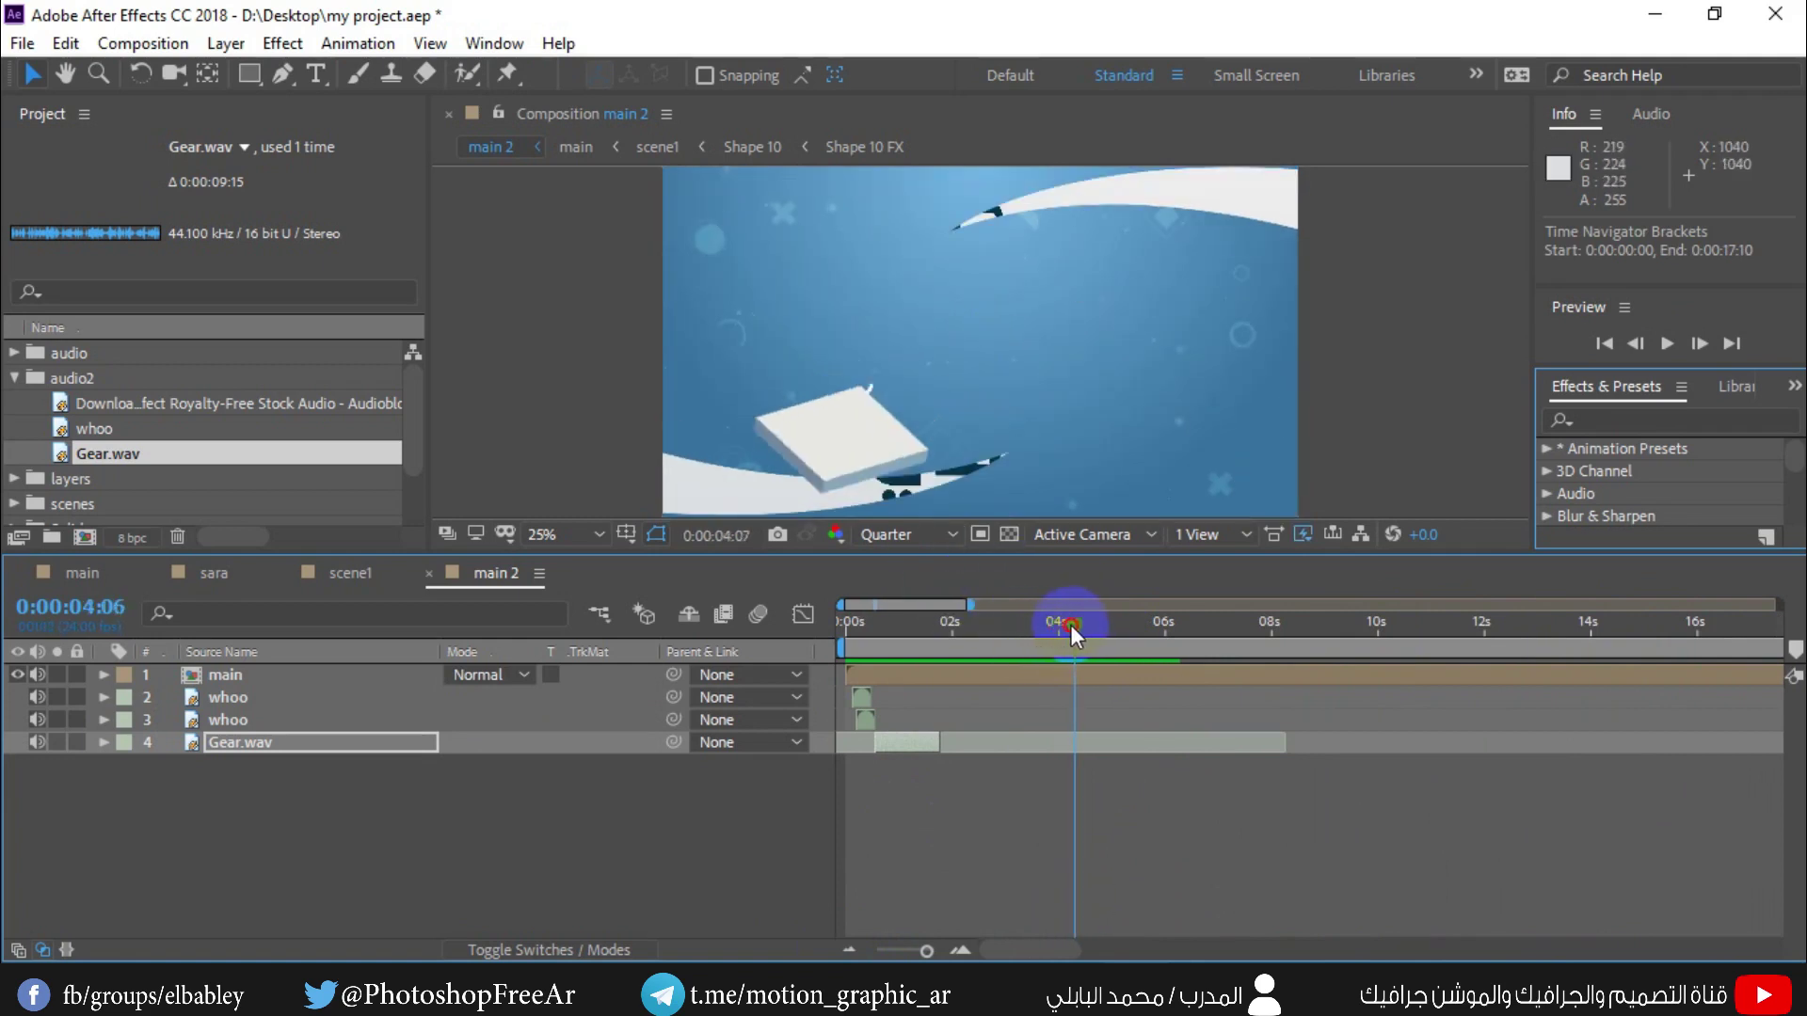
- Search the sound folder for 'water' in the Explorer search window
mouse_move(1008, 989)
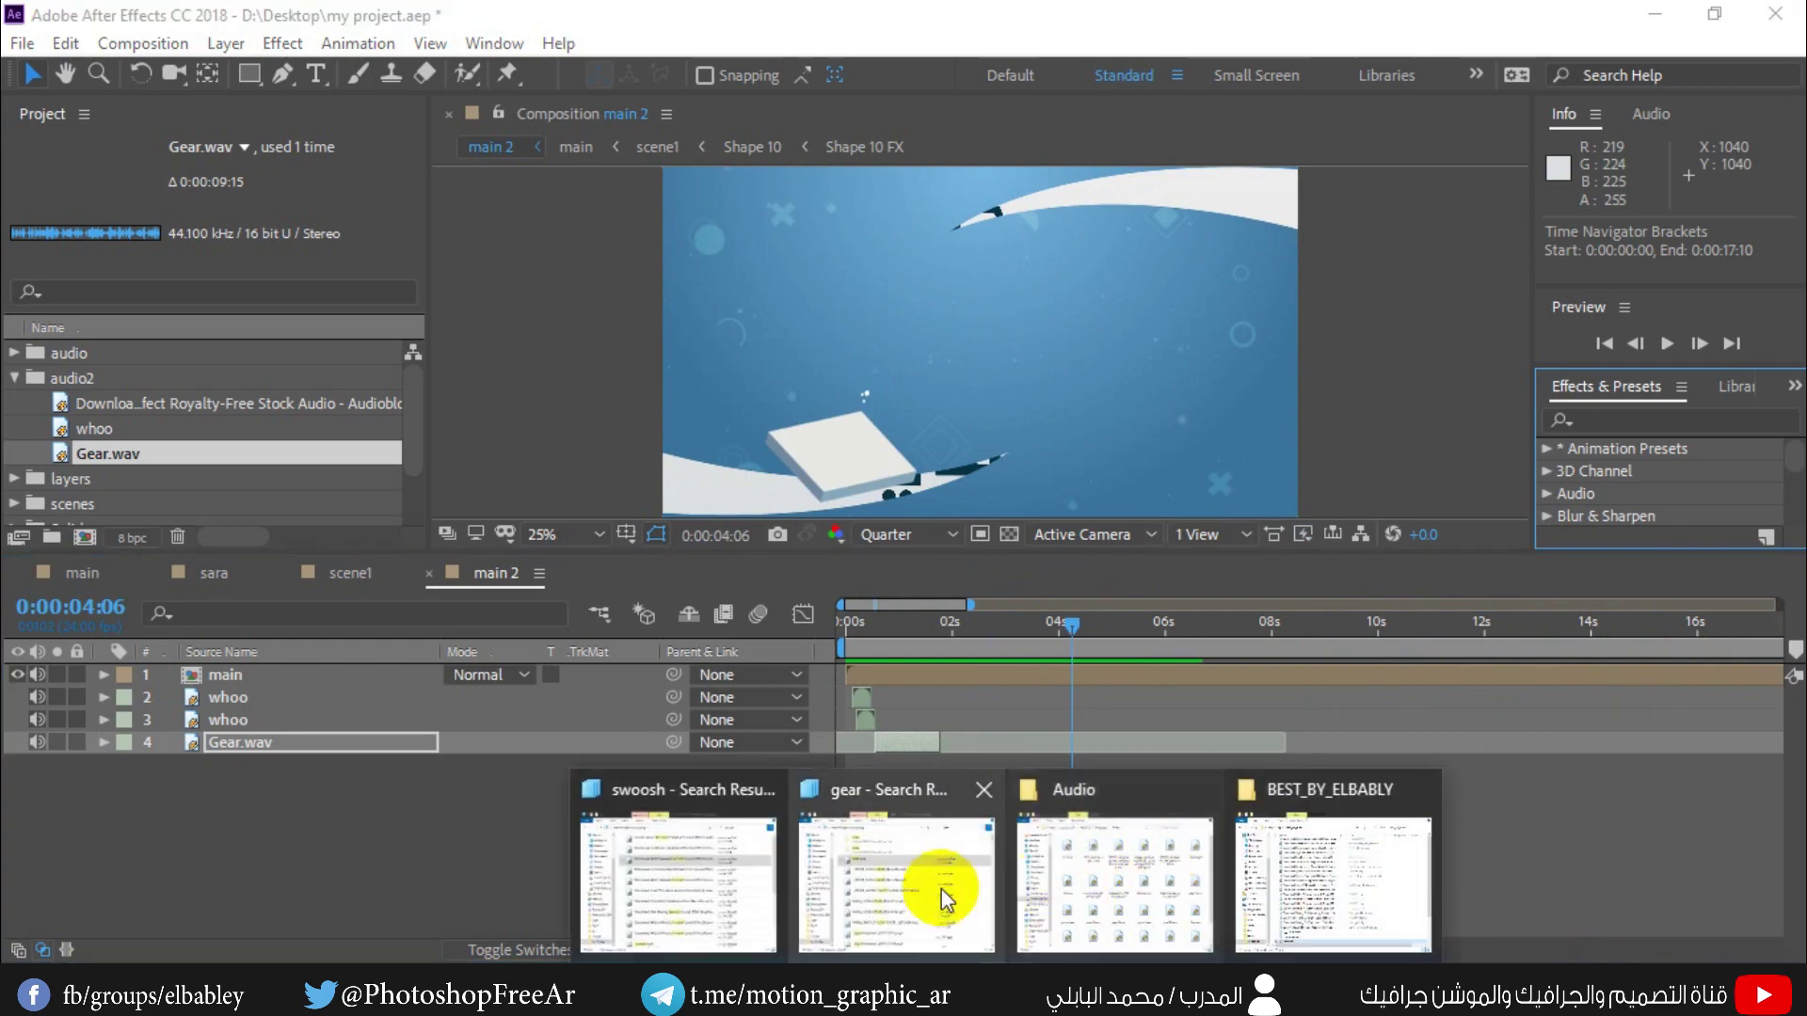
left_click(923, 895)
key("ctrl+f")
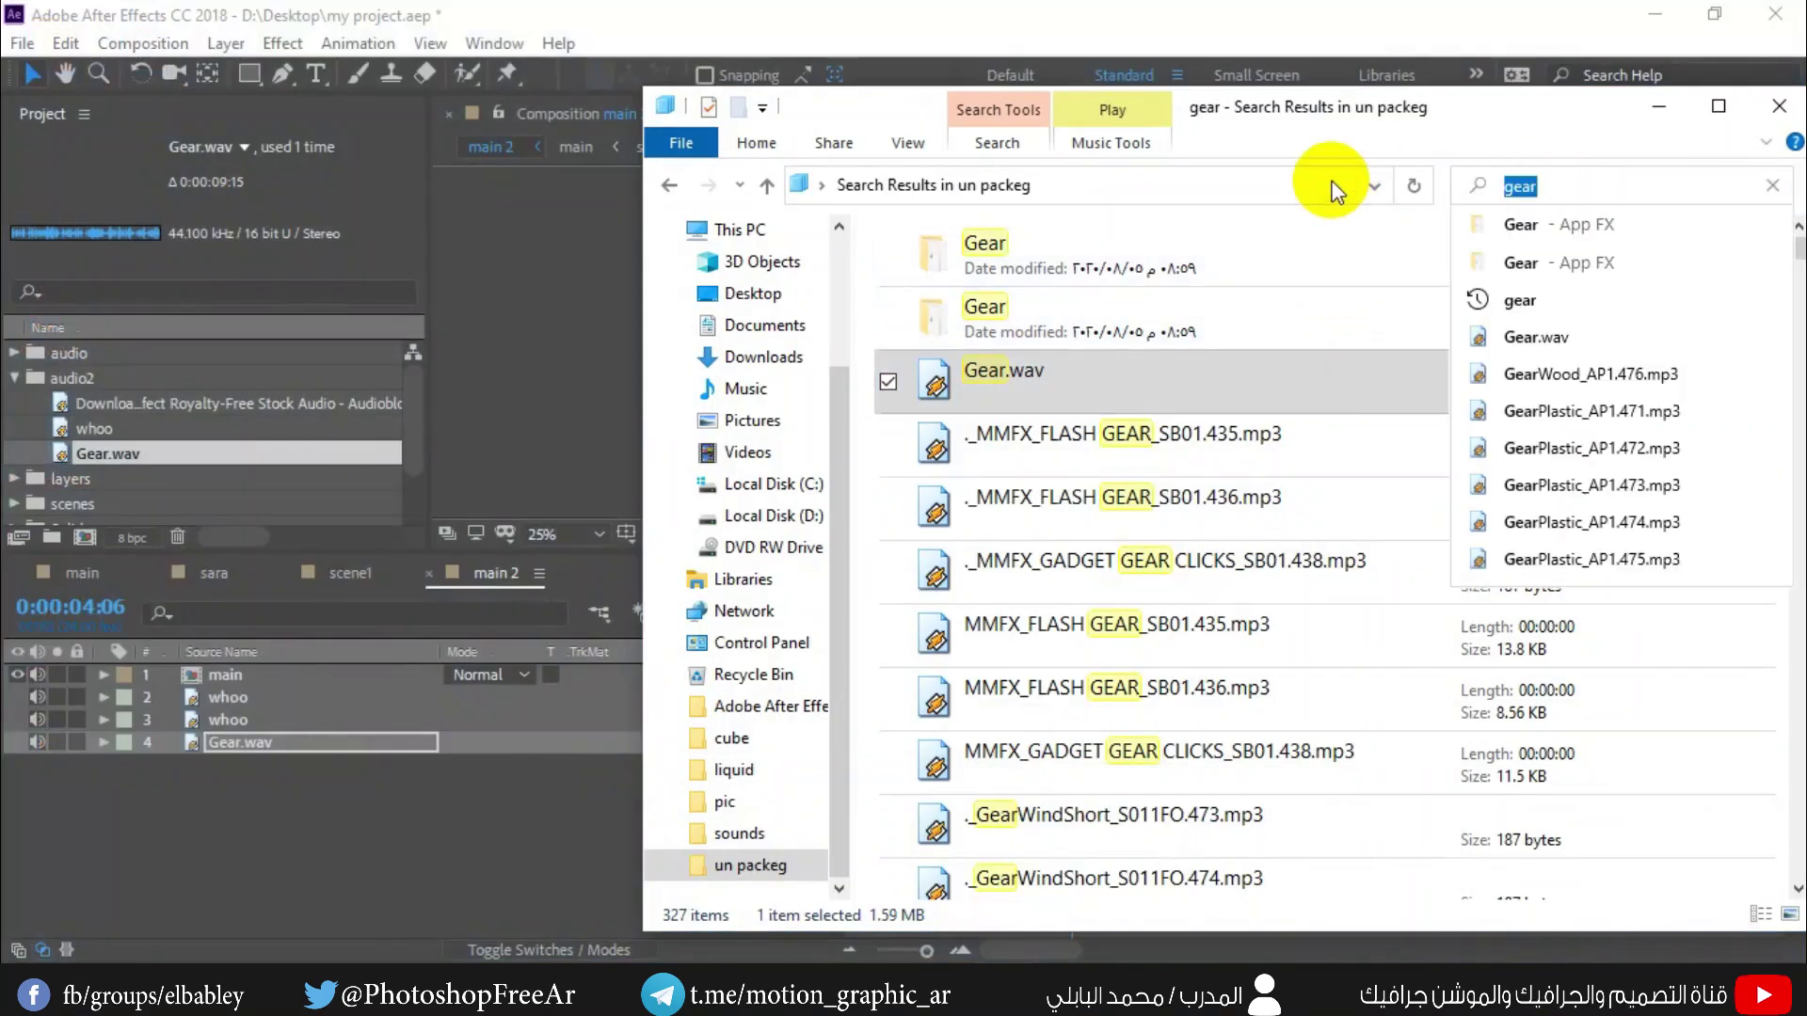
type("water")
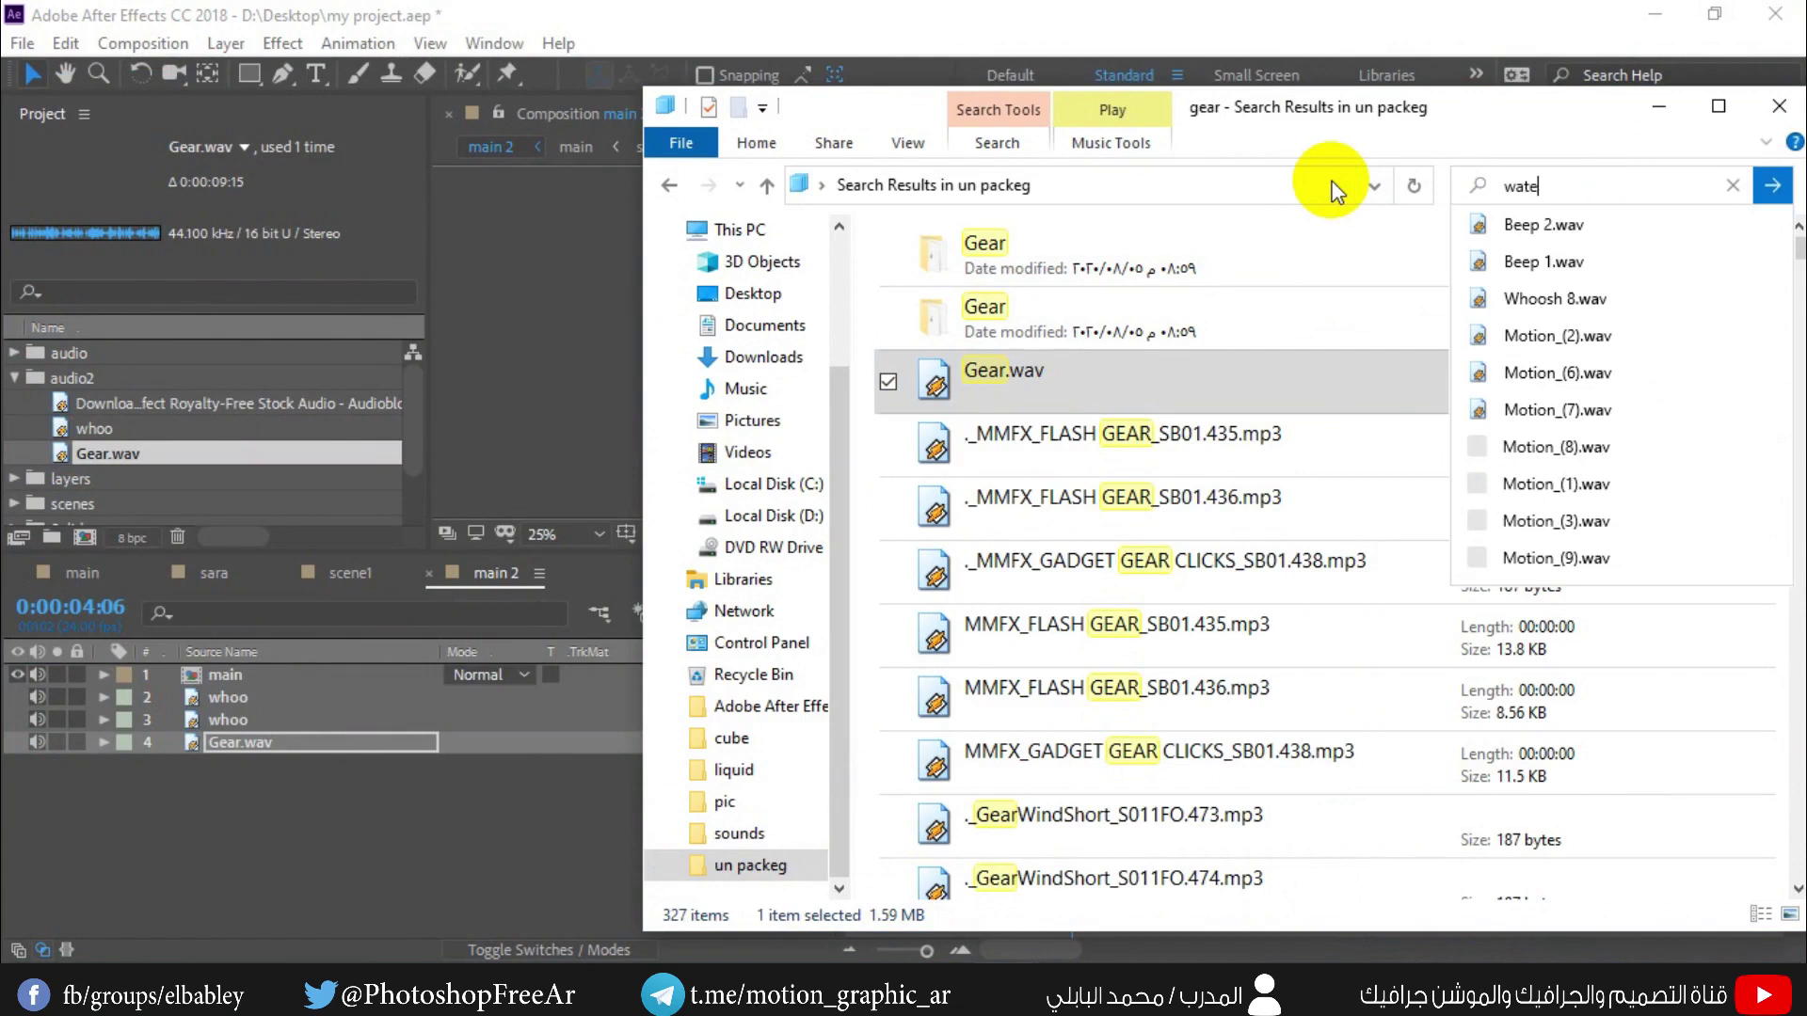
key("Return")
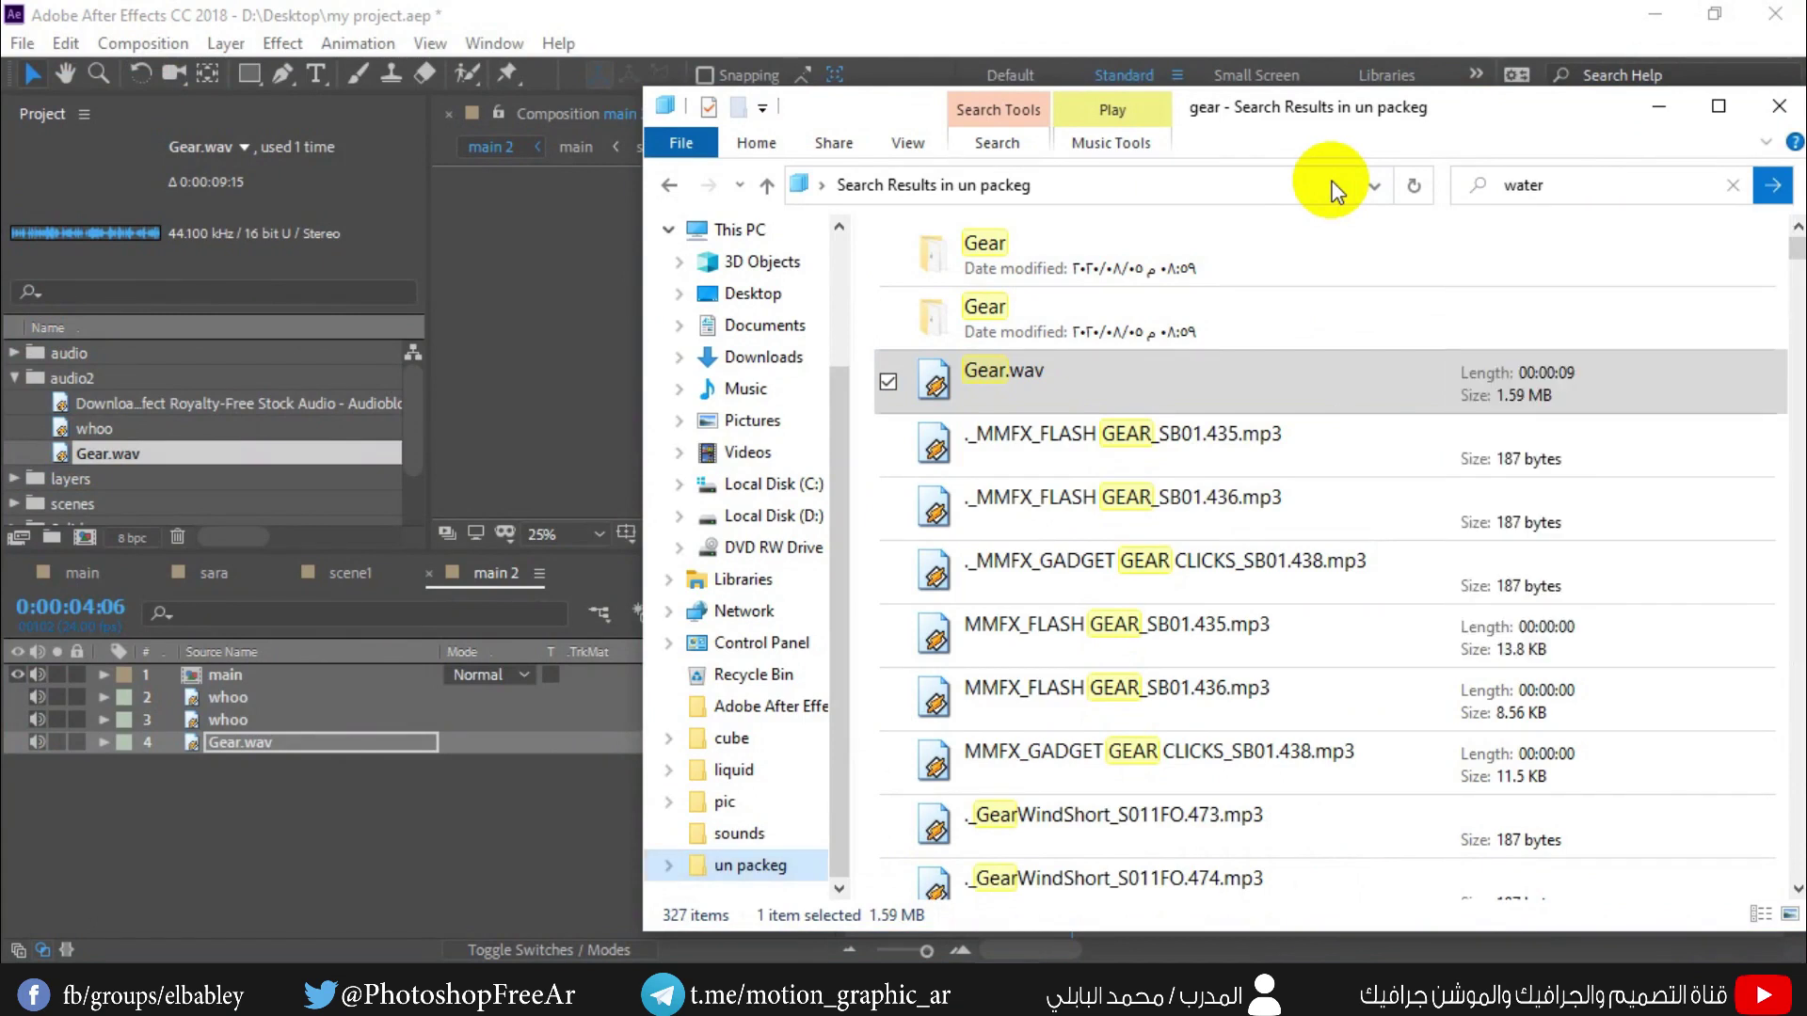
- Audition early results: Water 2.wav, Water Drop.wav, Water.mp3, WaterPourChalice, WaterPourSmallPot, WaterSplashThrow
double_click(1092, 256)
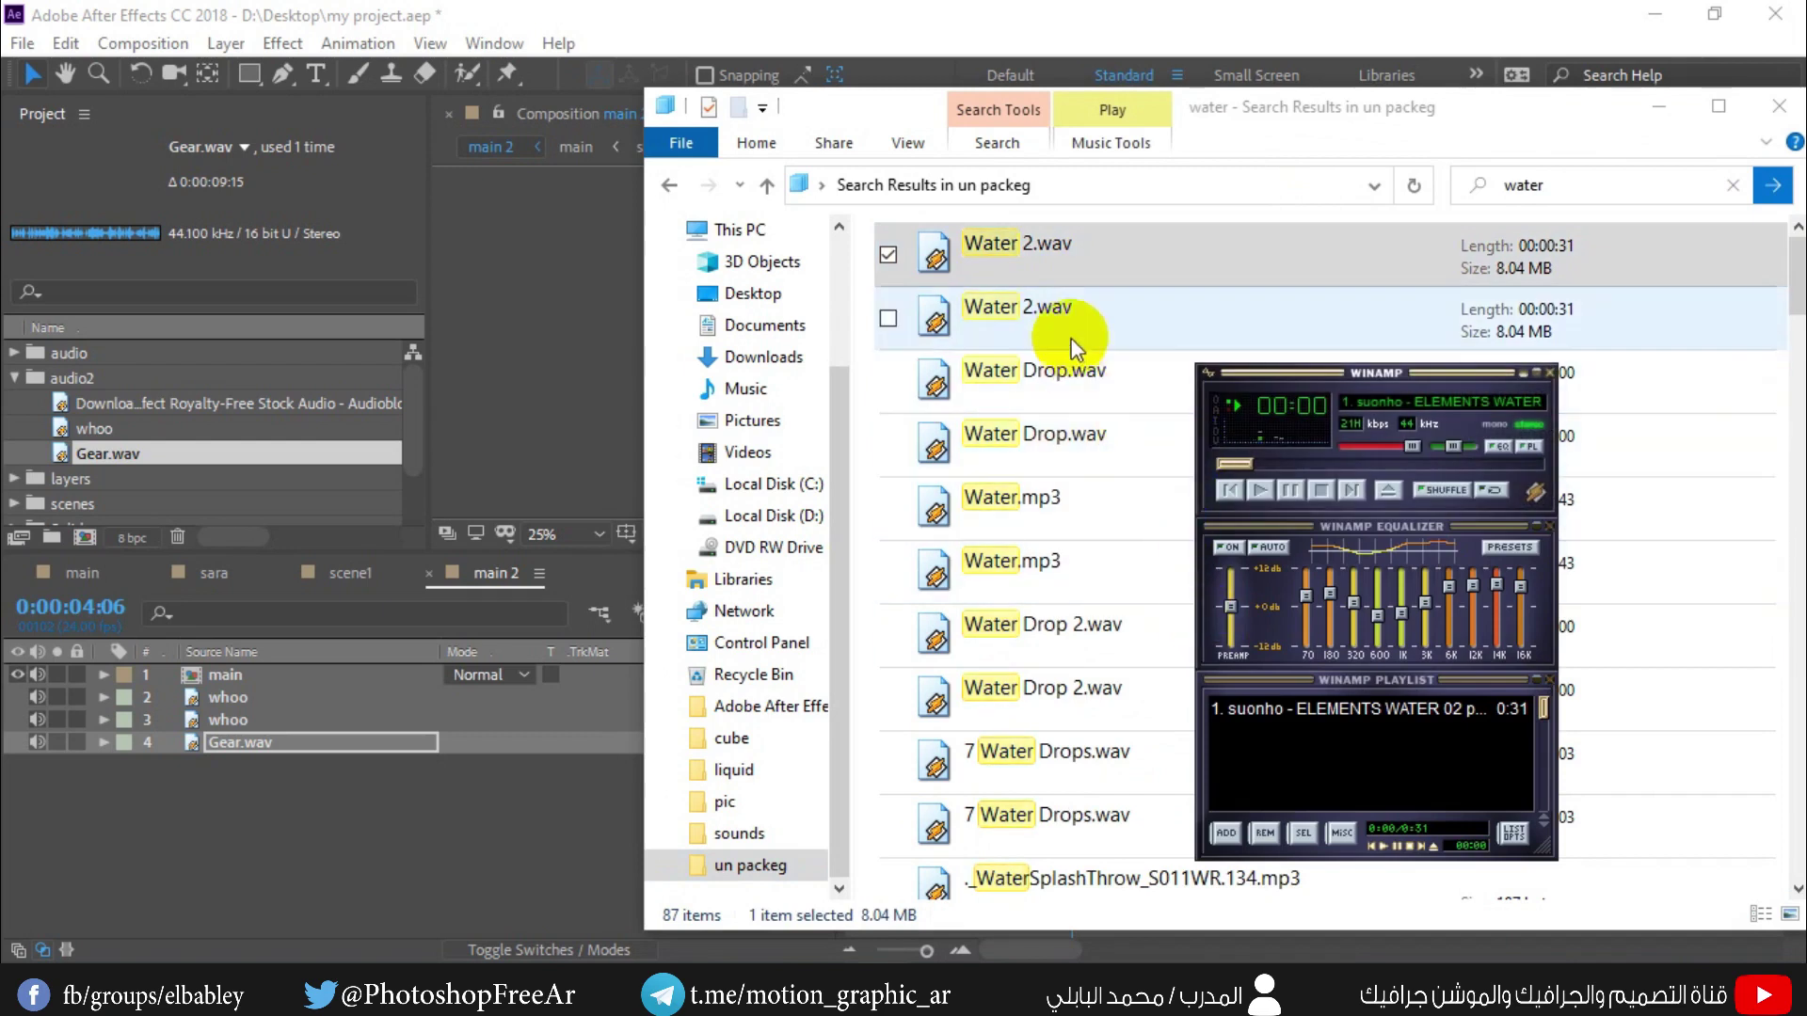
left_click(1068, 334)
scroll(1063, 564, "down", 3)
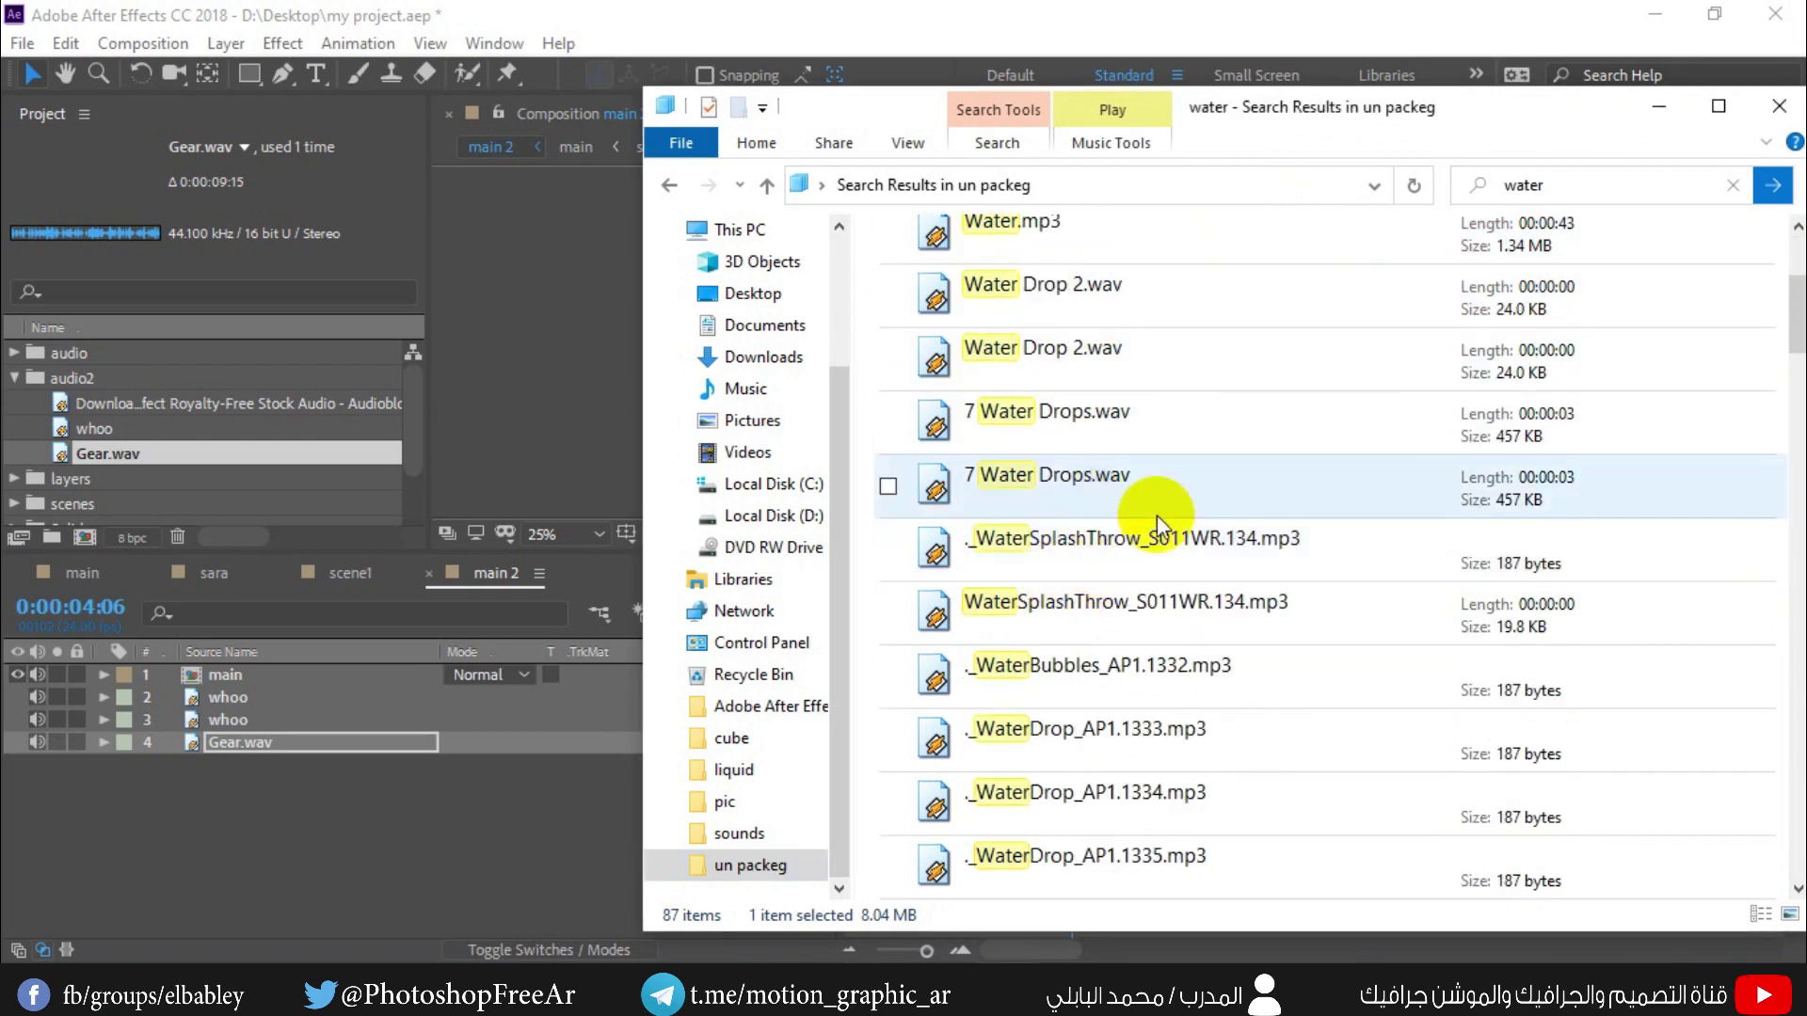
left_click(1113, 557)
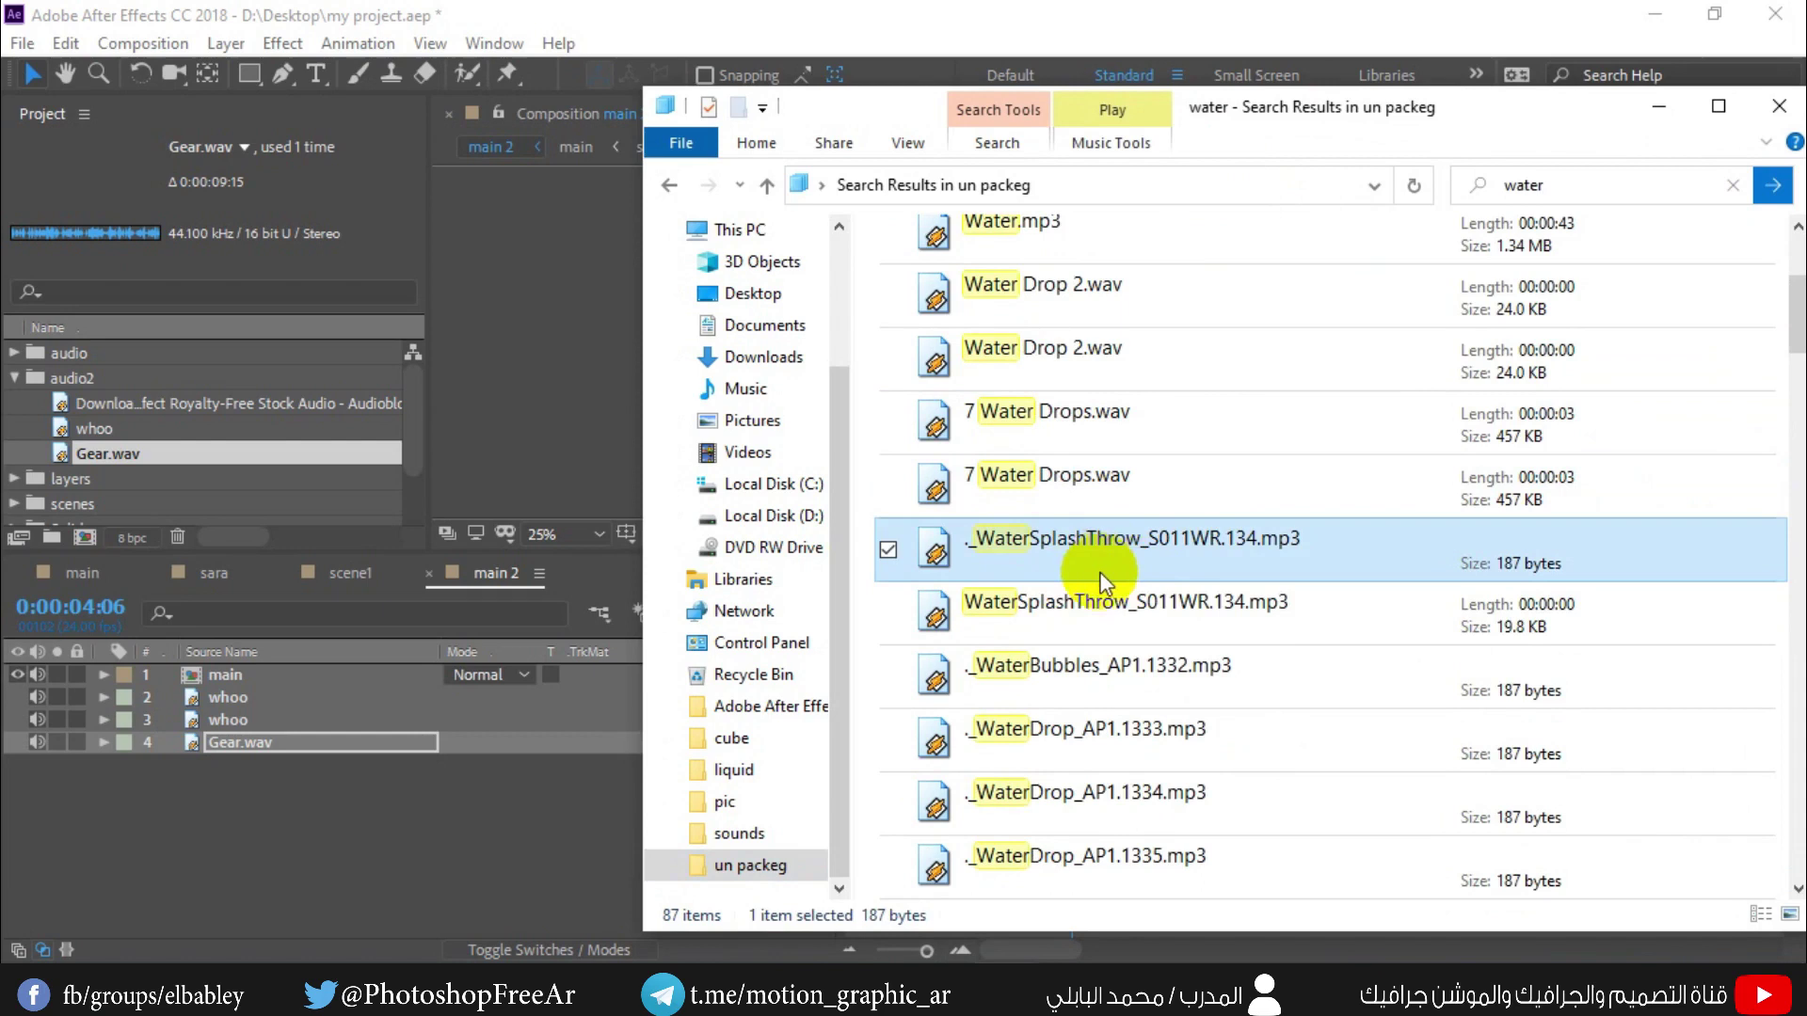
scroll(1092, 565, "down", 3)
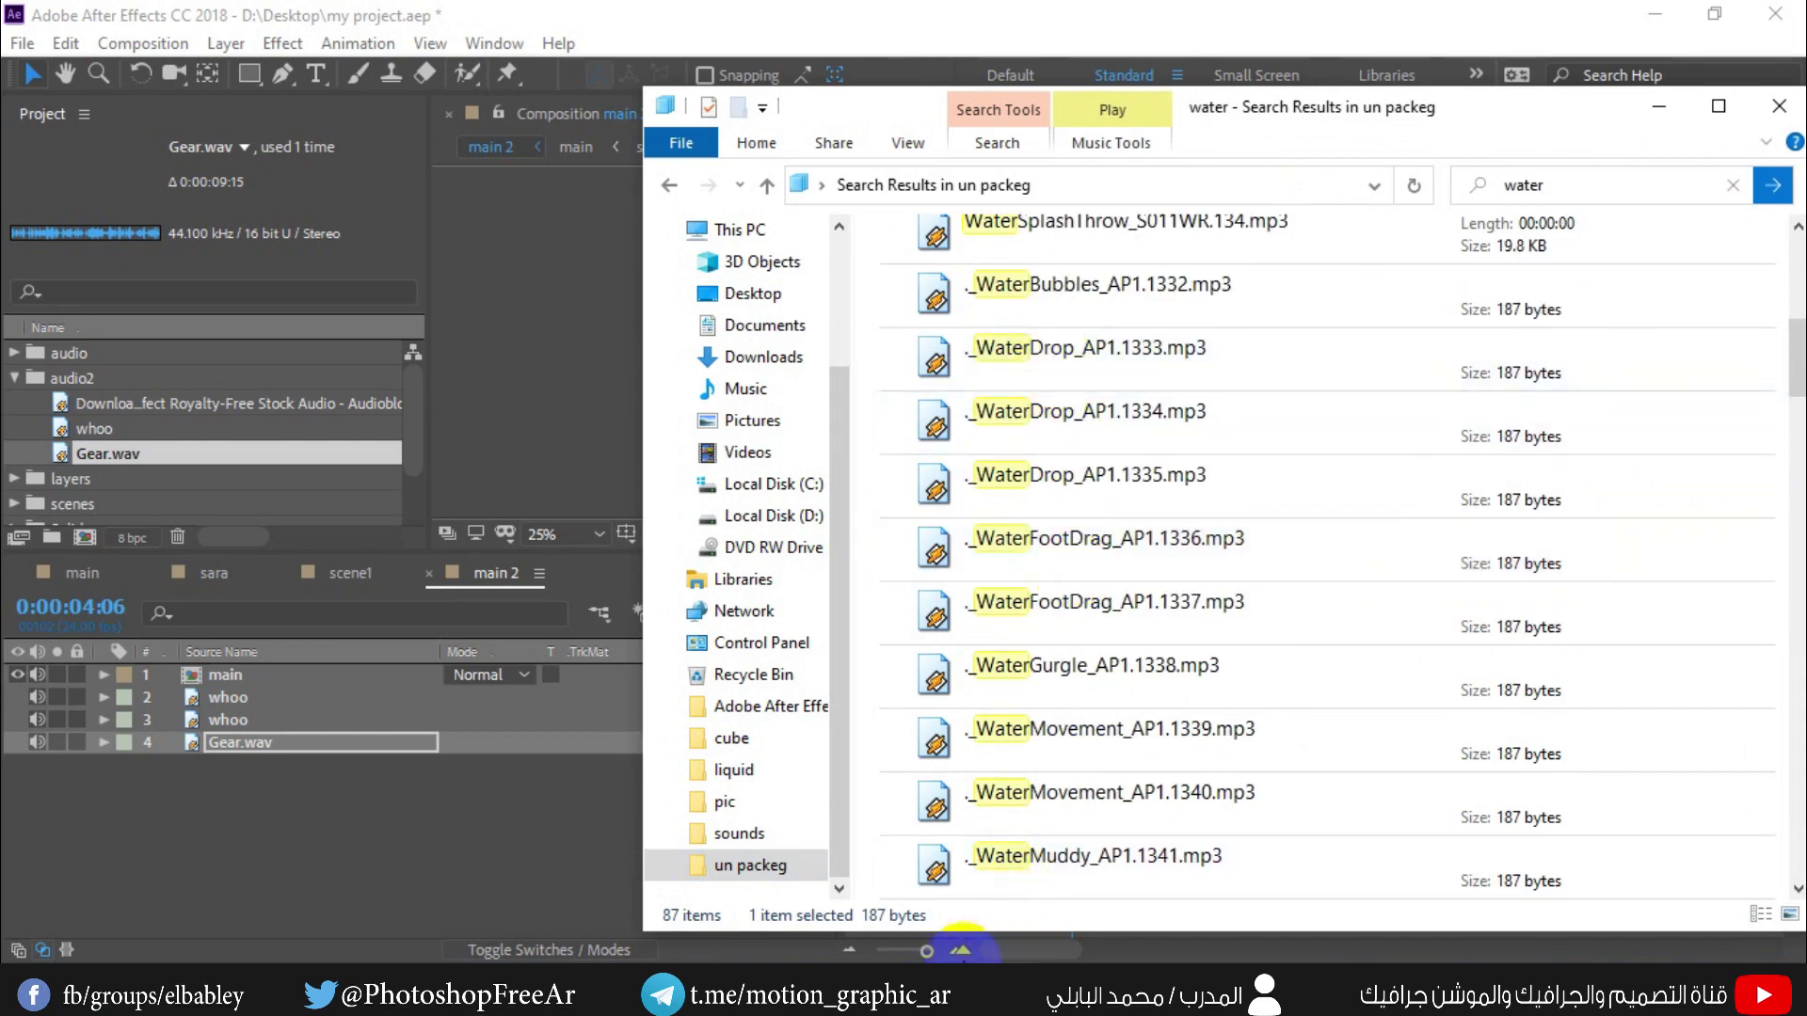
scroll(1092, 557, "up", 5)
left_click(1082, 367)
scroll(1080, 518, "down", 1)
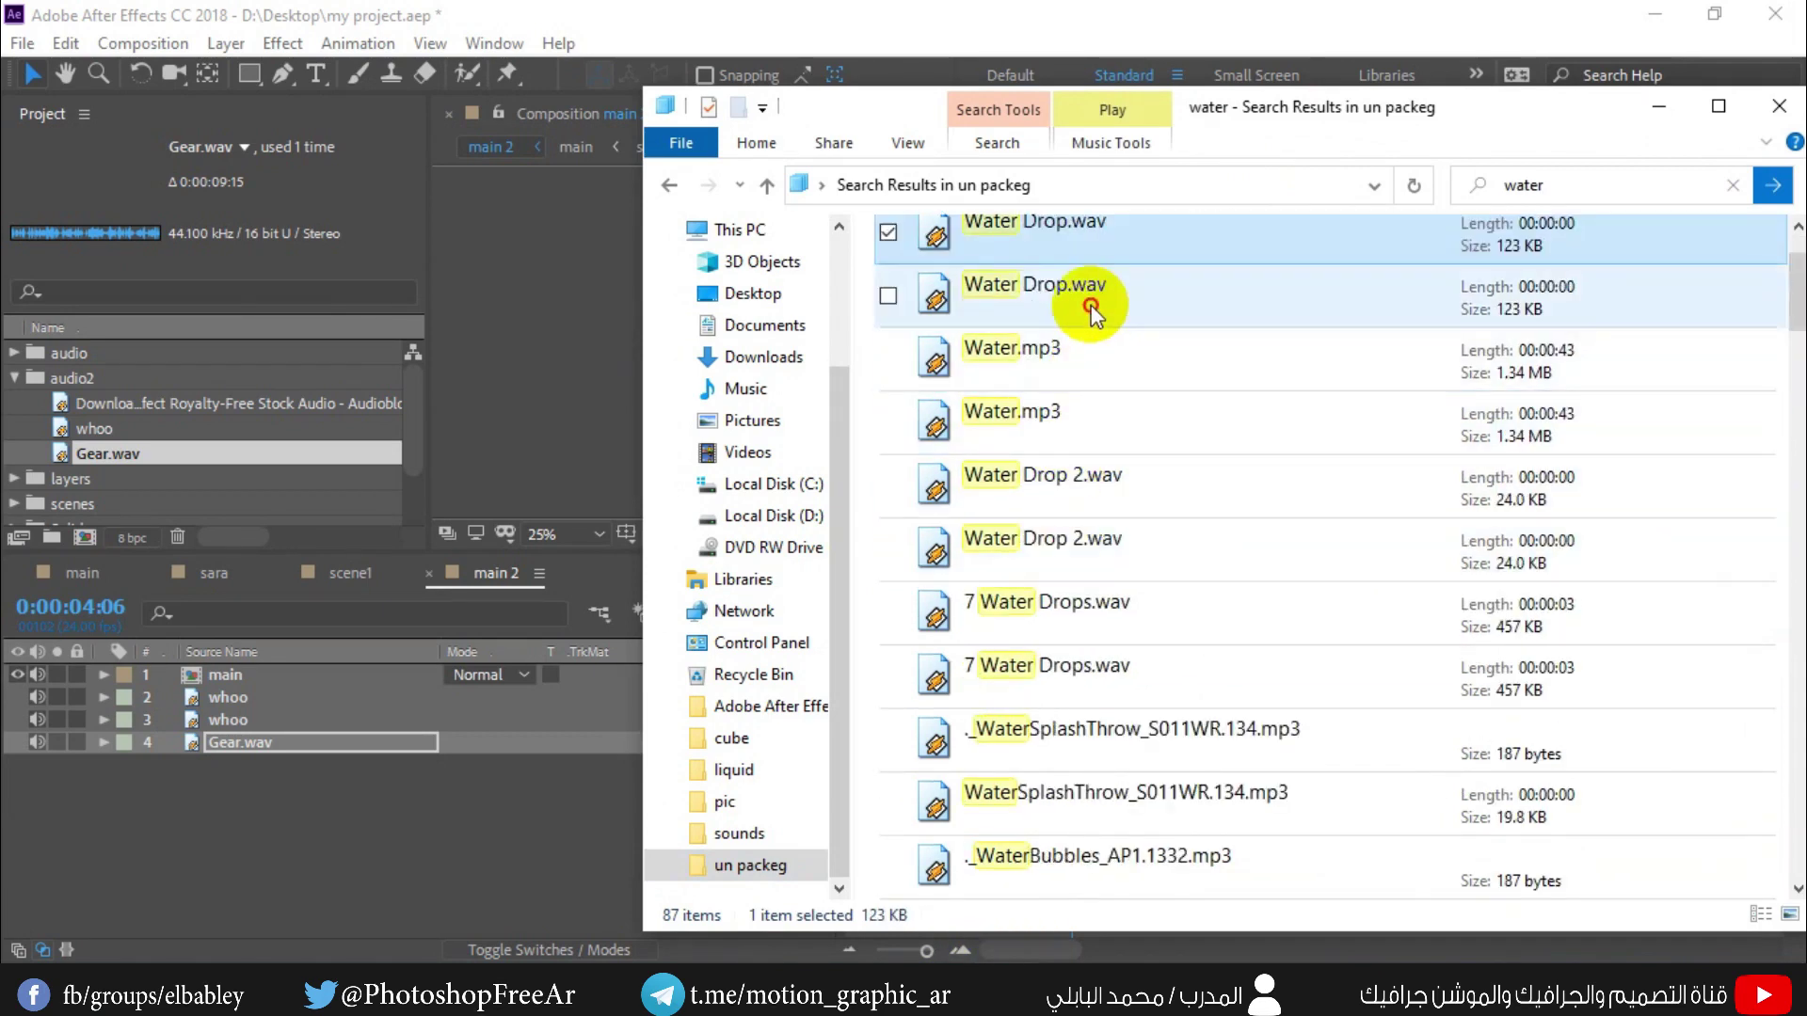
left_click(1066, 362)
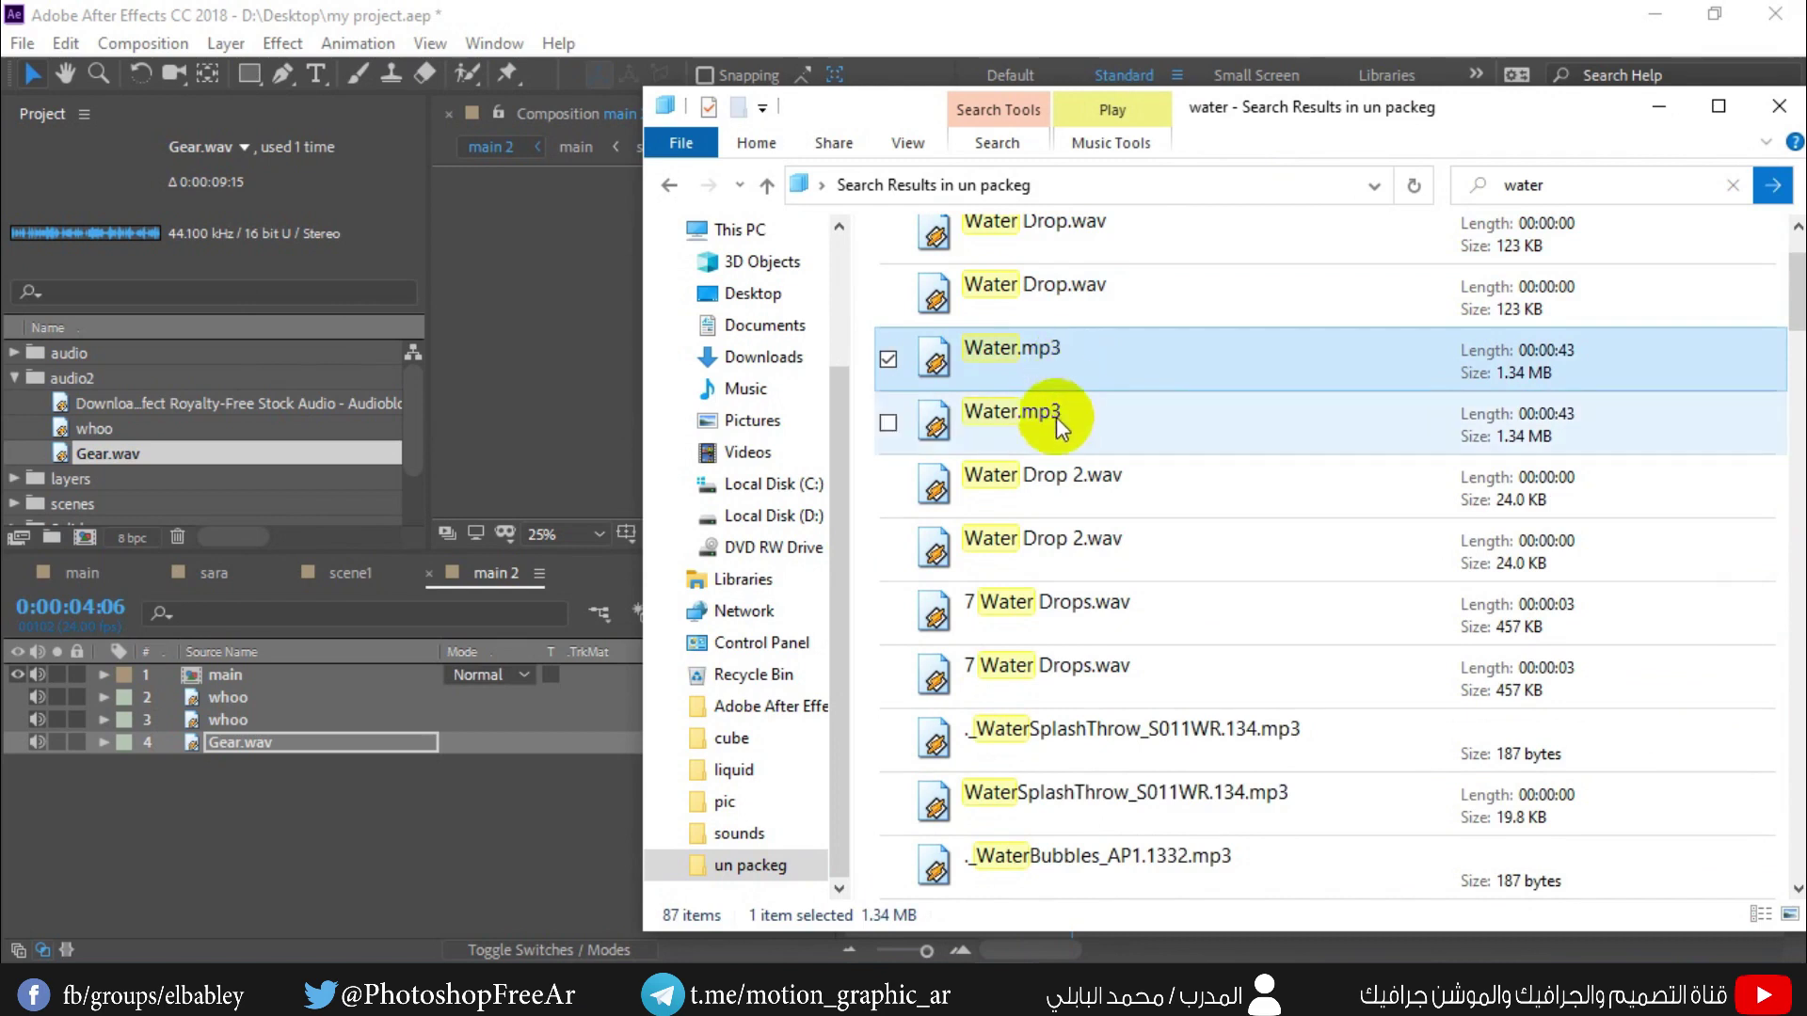
scroll(1084, 416, "down", 1)
scroll(1143, 426, "down", 2)
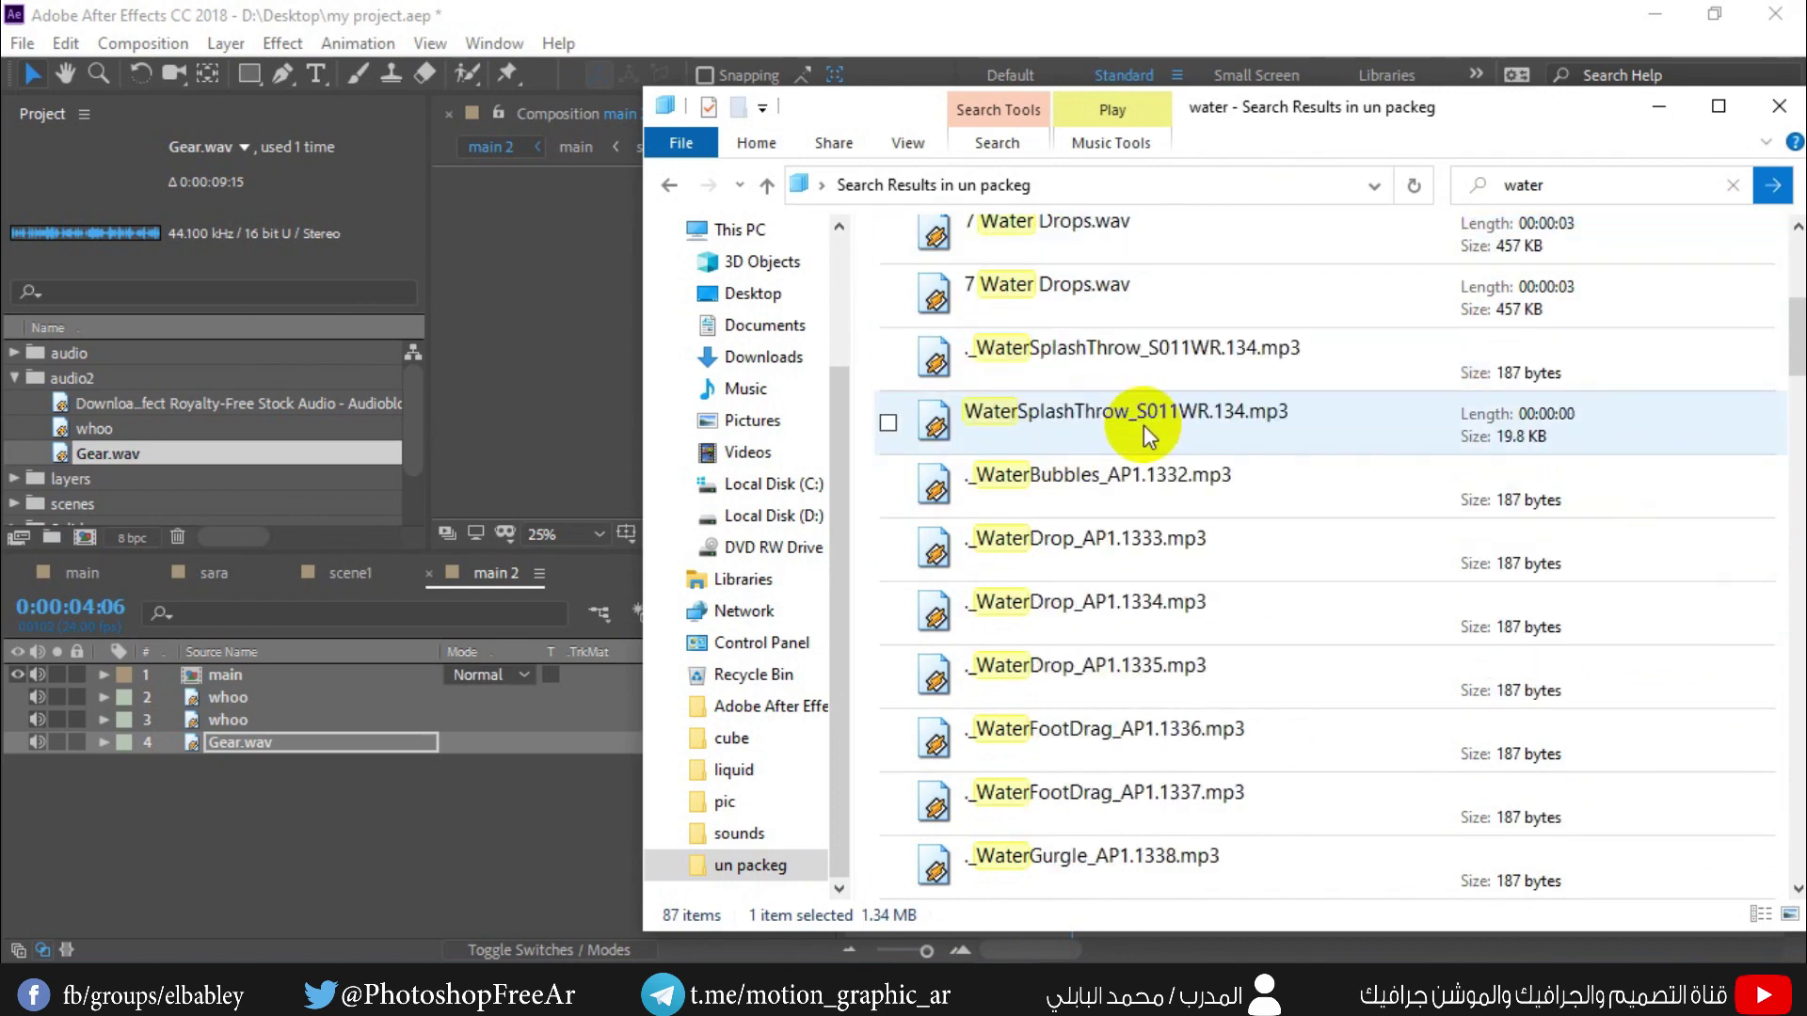
scroll(1167, 441, "down", 1)
scroll(1167, 441, "down", 5)
scroll(1167, 440, "down", 9)
scroll(1167, 440, "down", 1)
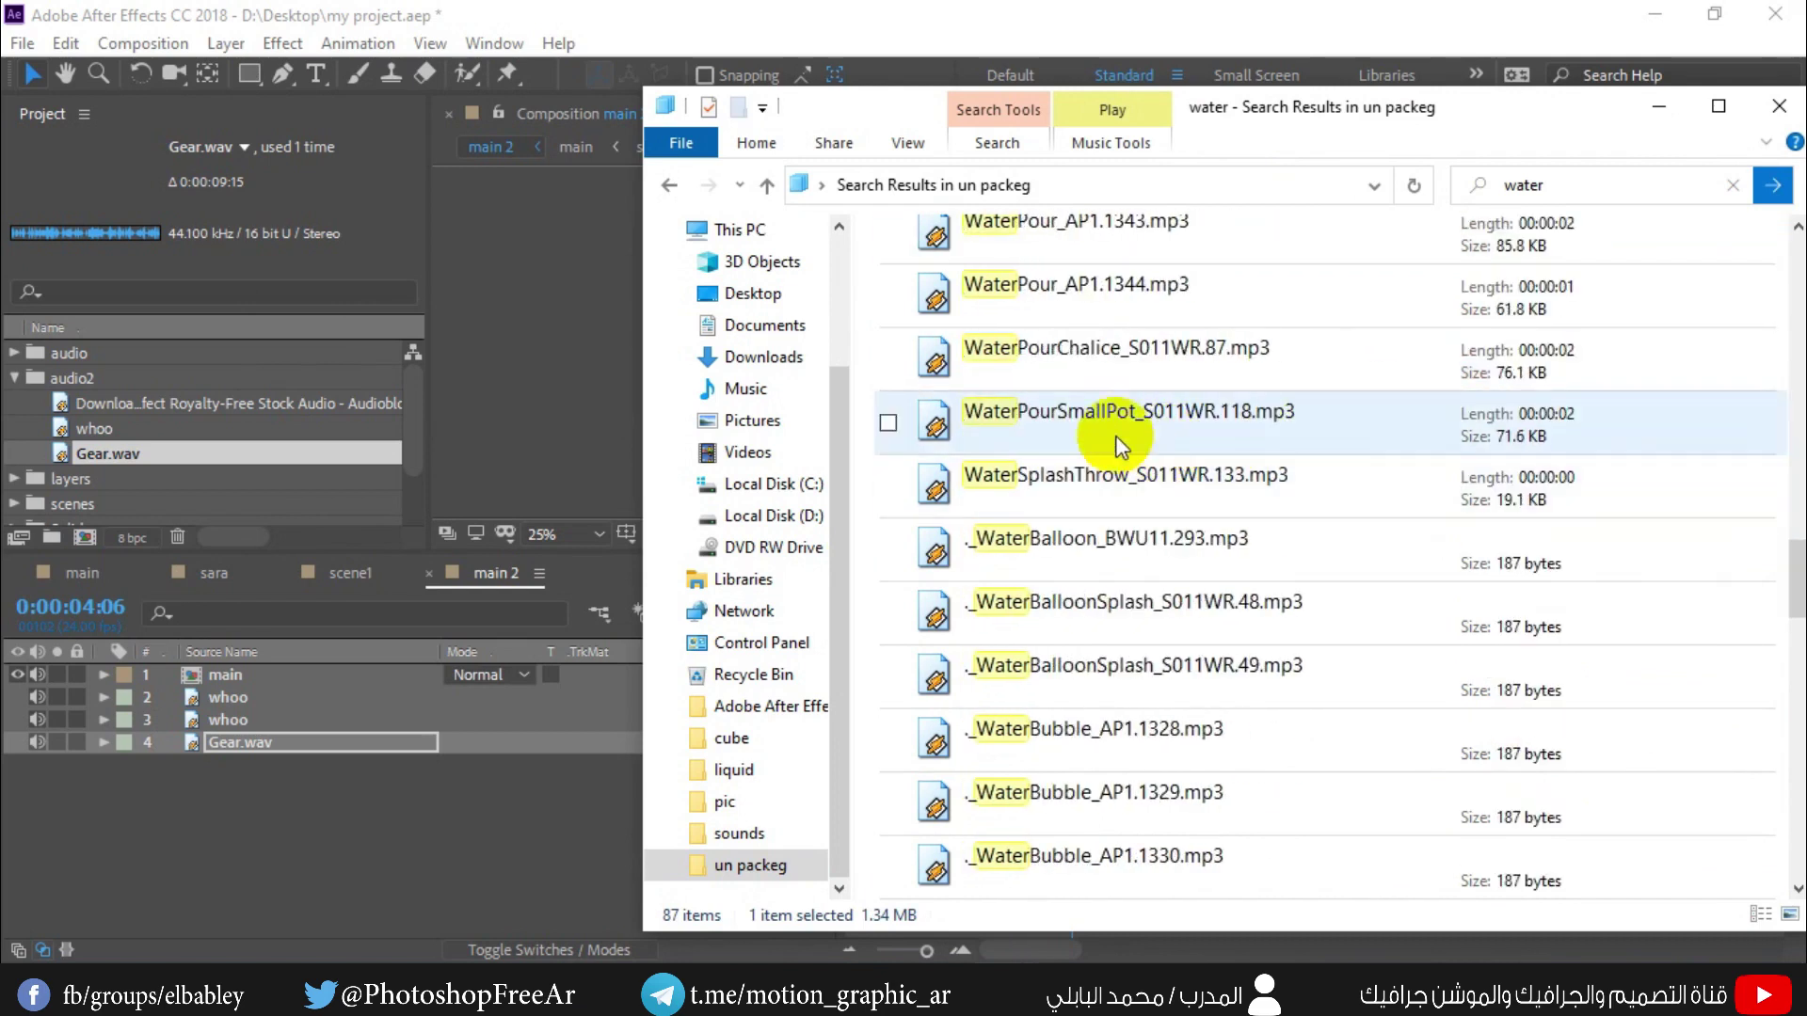
left_click(1081, 363)
left_click(1063, 428)
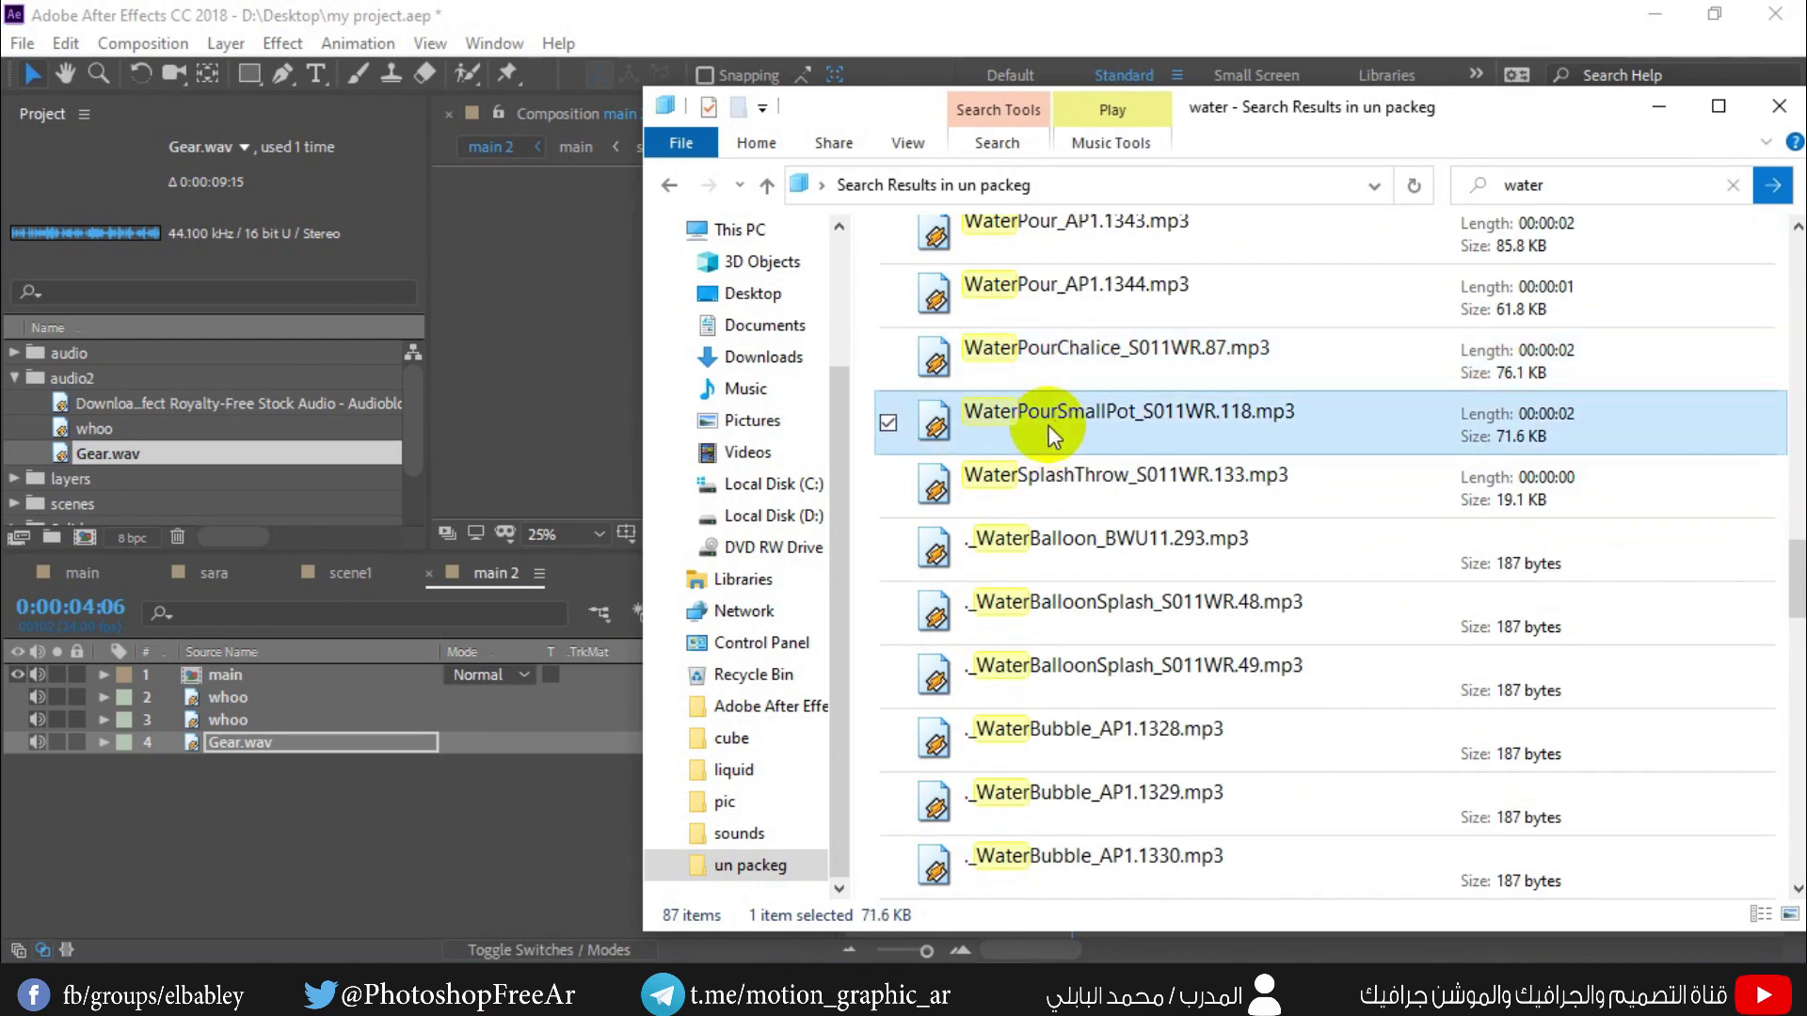
left_click(1082, 499)
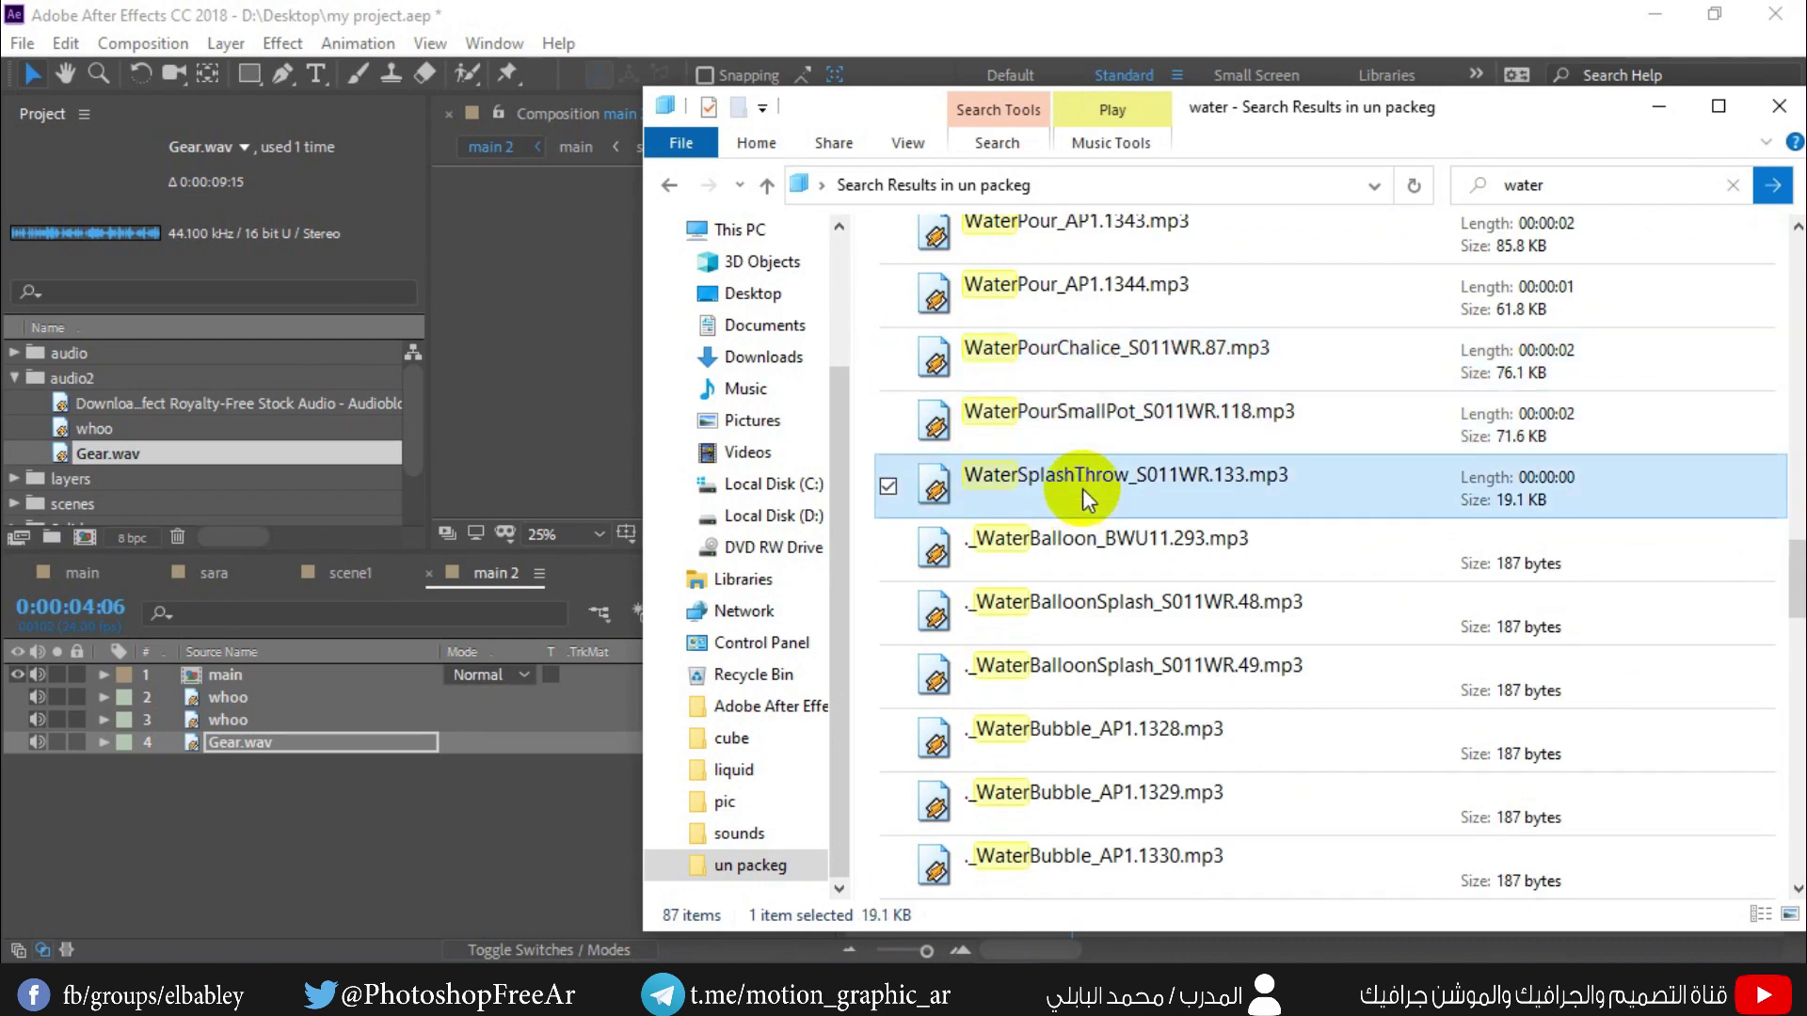
- Try the WaterBalloonSplash, WaterBubble, UnderwaterPassBy, Stream and Splash sounds, choosing SplashFootstep_S08WR.97.mp3
scroll(1082, 499, "down", 3)
scroll(1082, 488, "down", 1)
scroll(1083, 489, "up", 3)
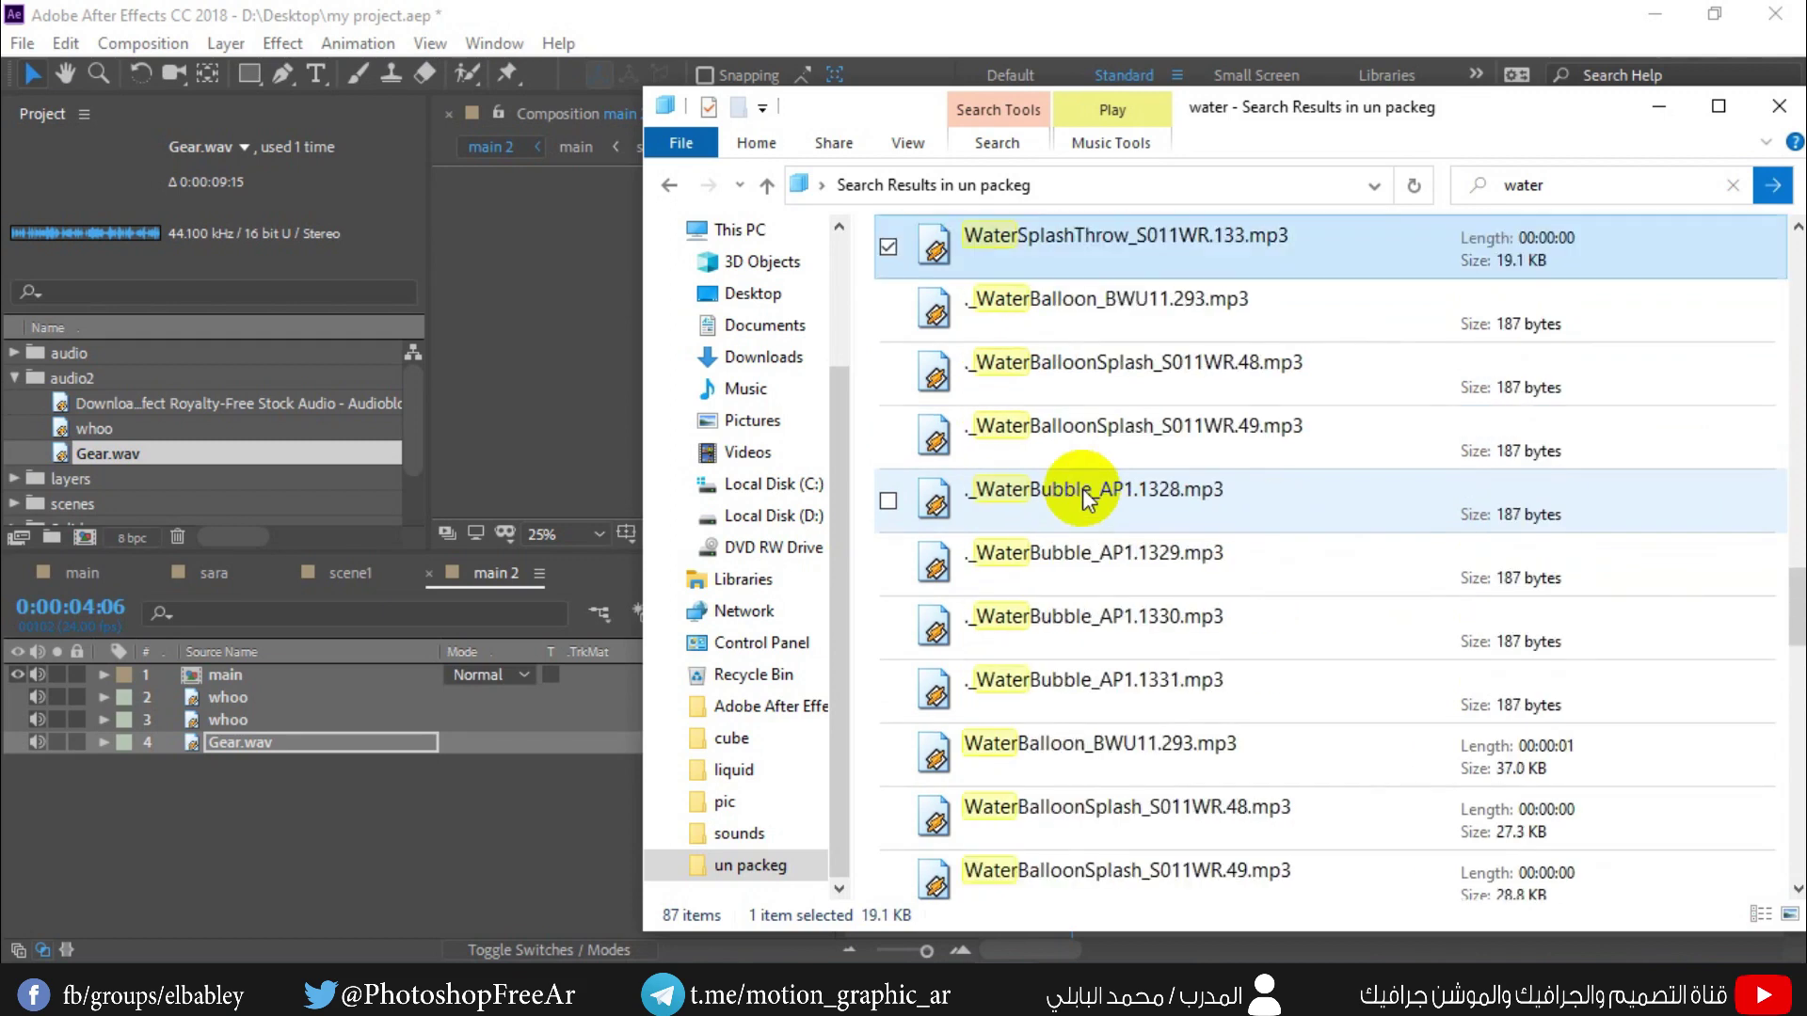
scroll(1007, 490, "up", 1)
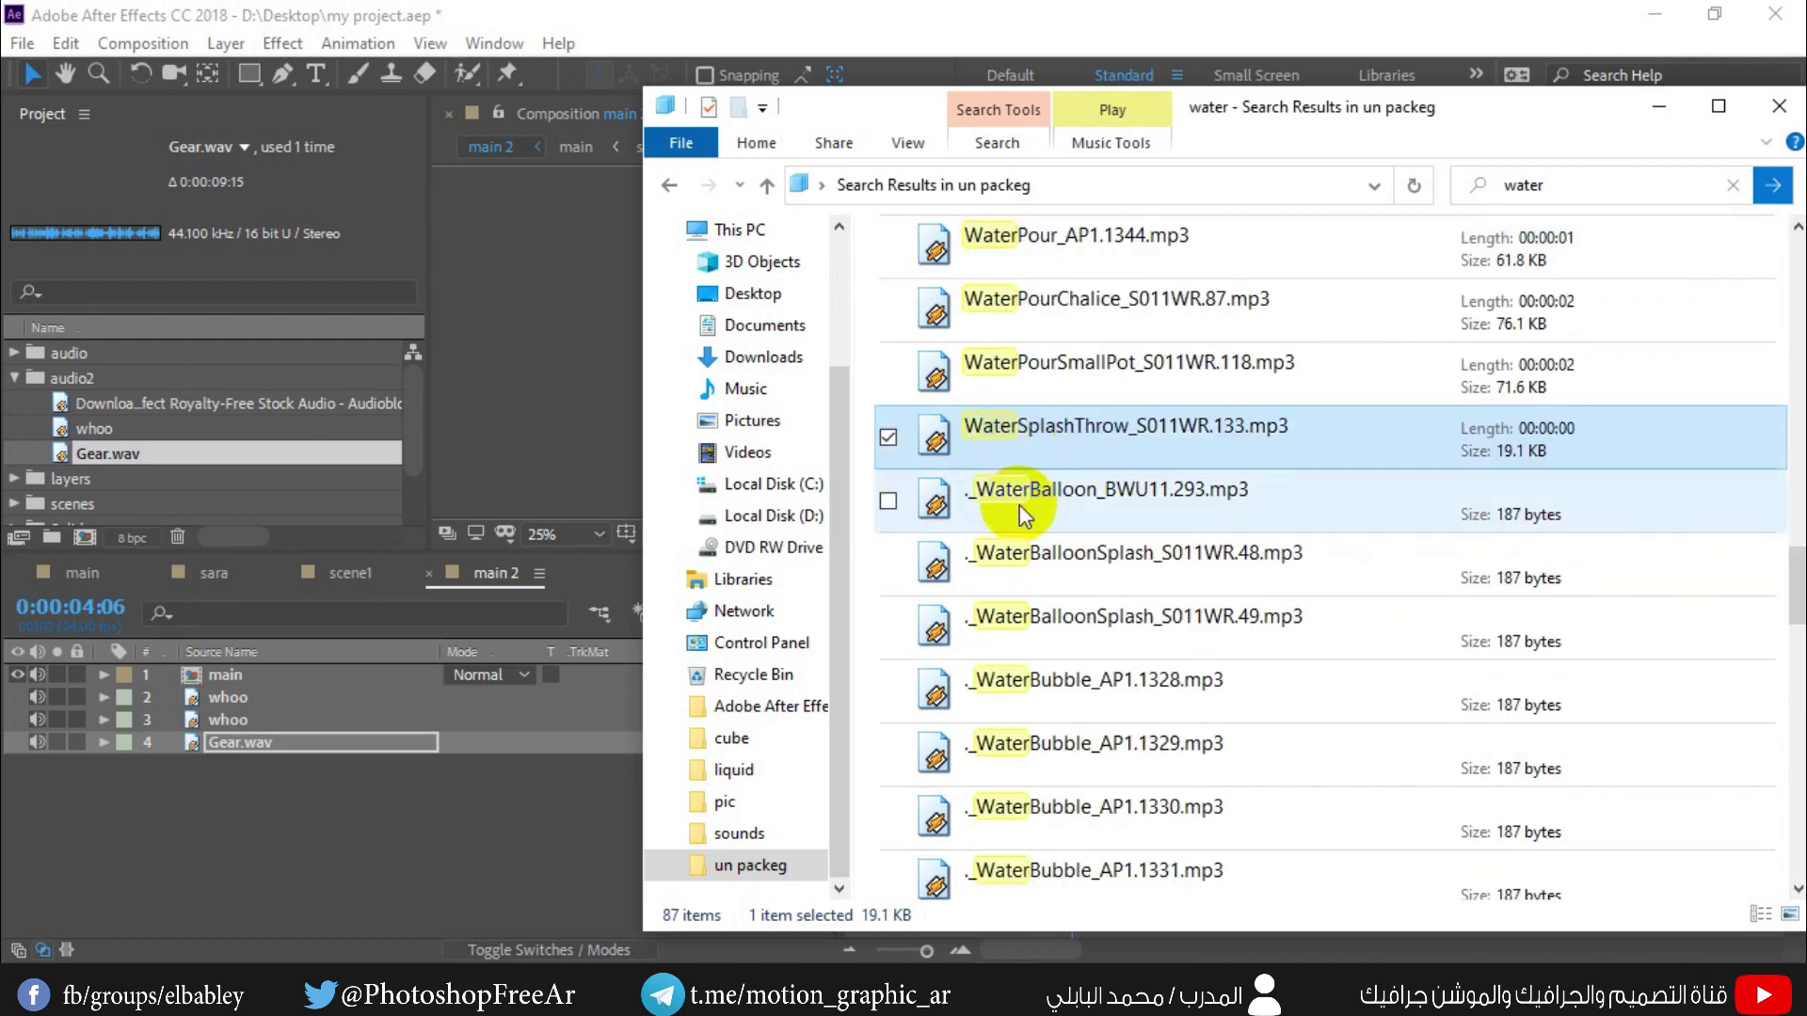
scroll(1020, 505, "down", 3)
left_click(1035, 555)
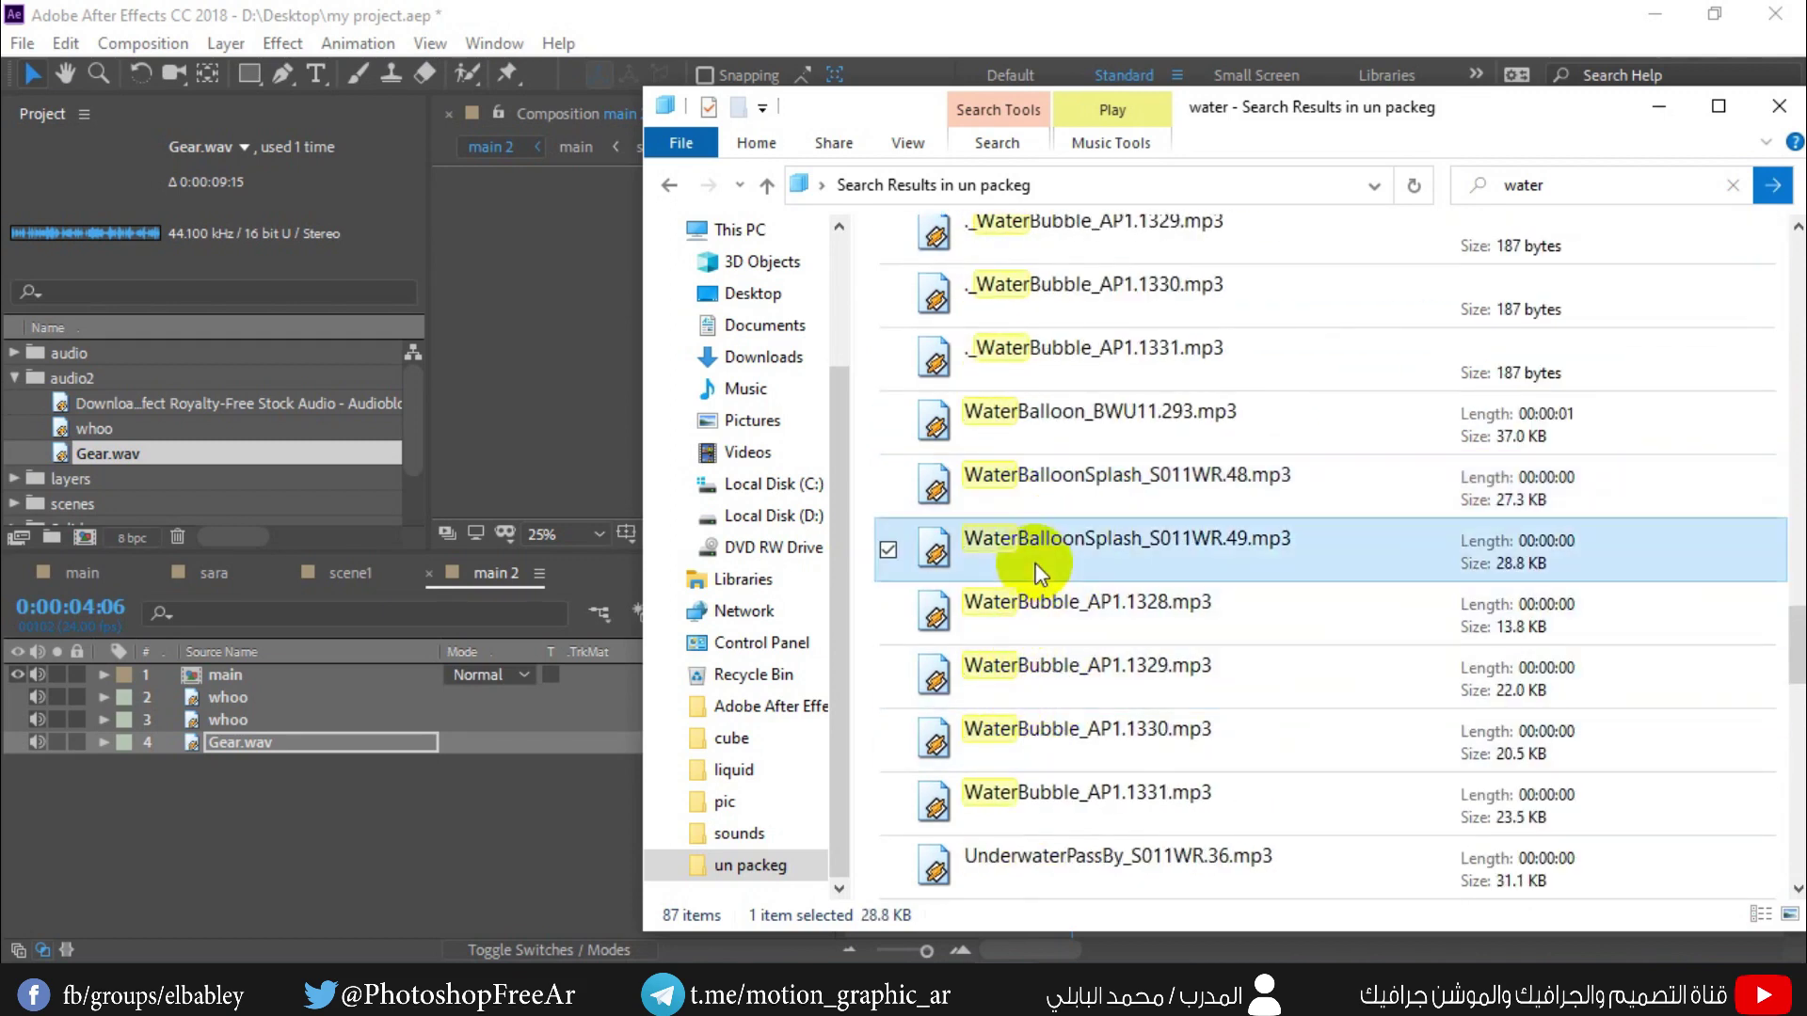
left_click(1030, 616)
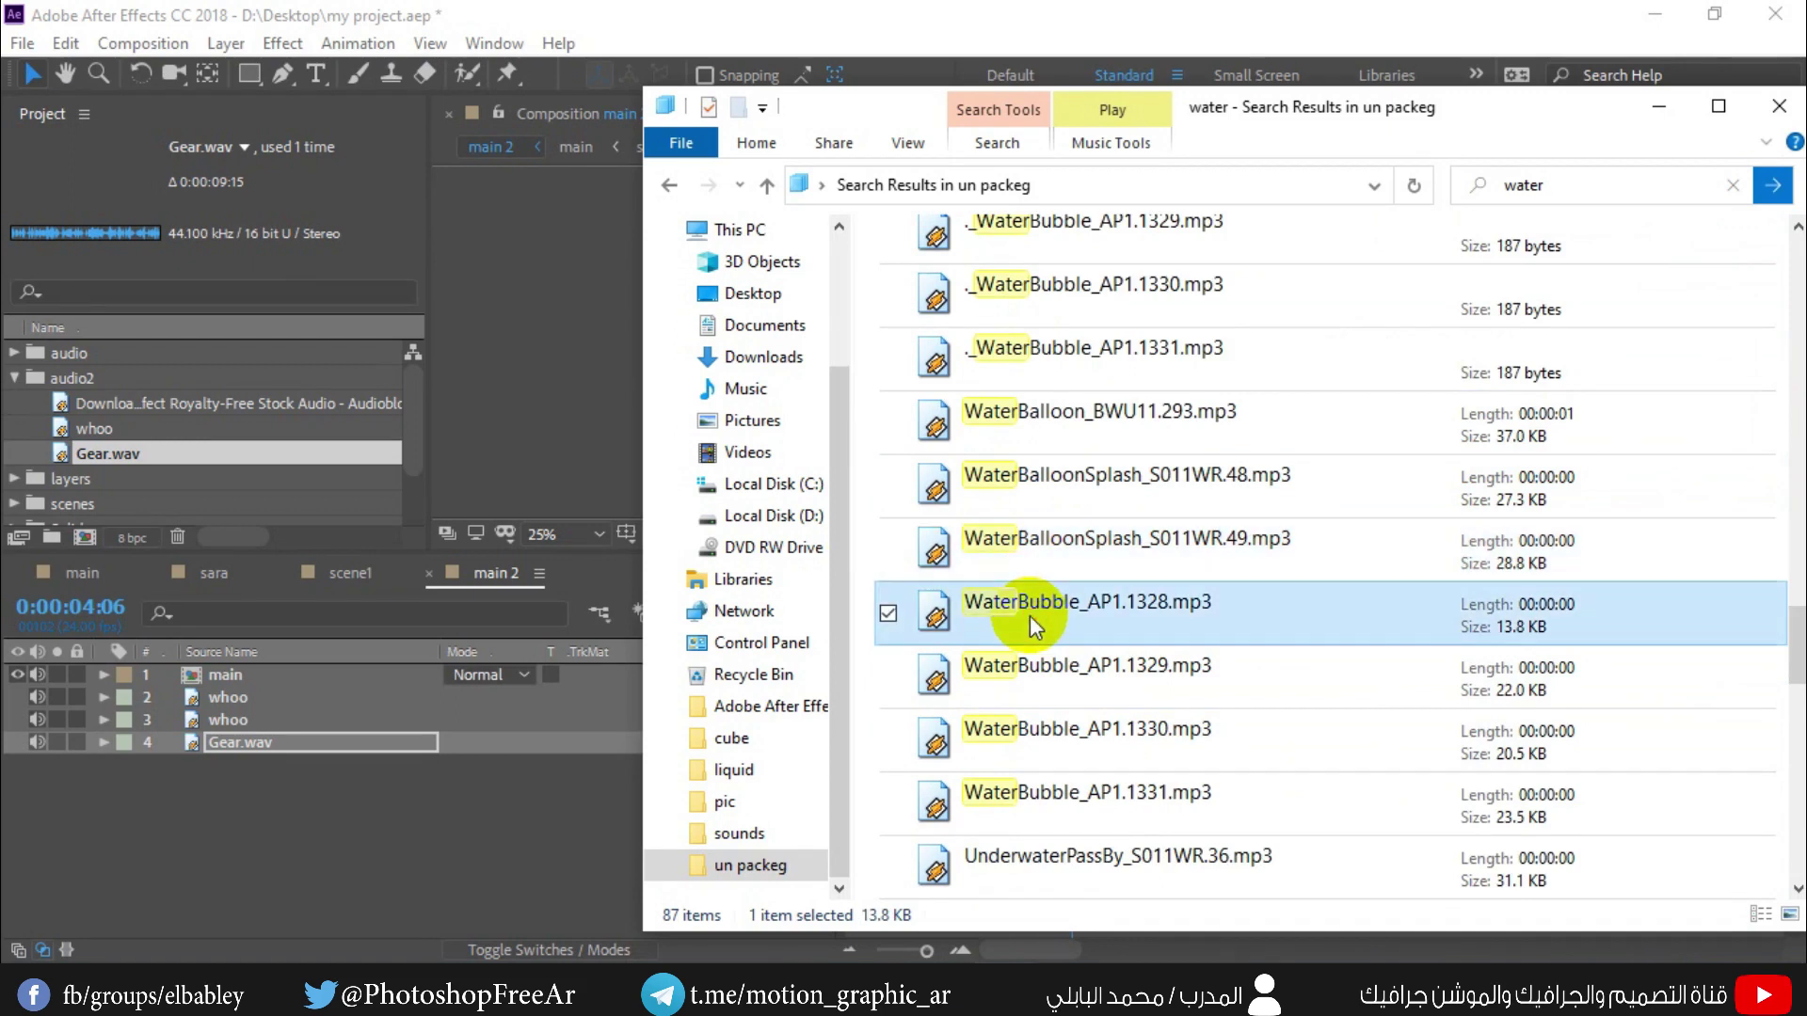
left_click(1034, 675)
left_click(1036, 735)
scroll(1036, 743, "down", 1)
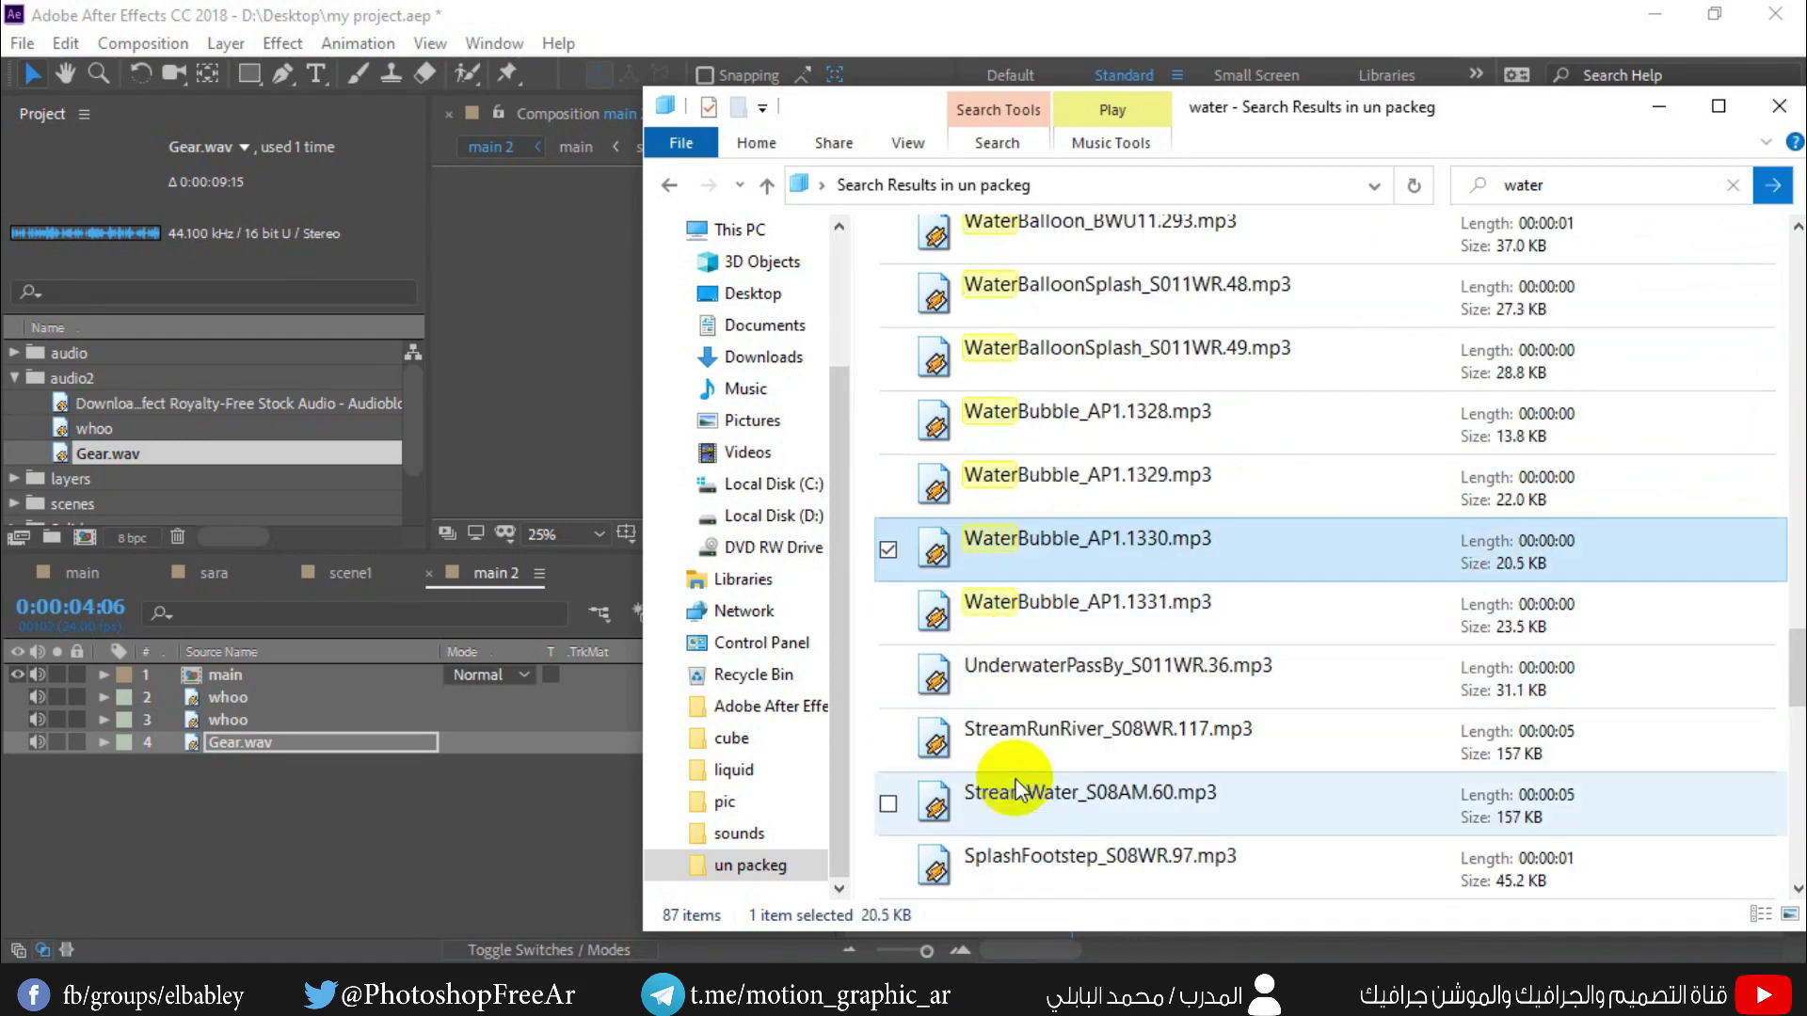
left_click(1041, 613)
left_click(1049, 654)
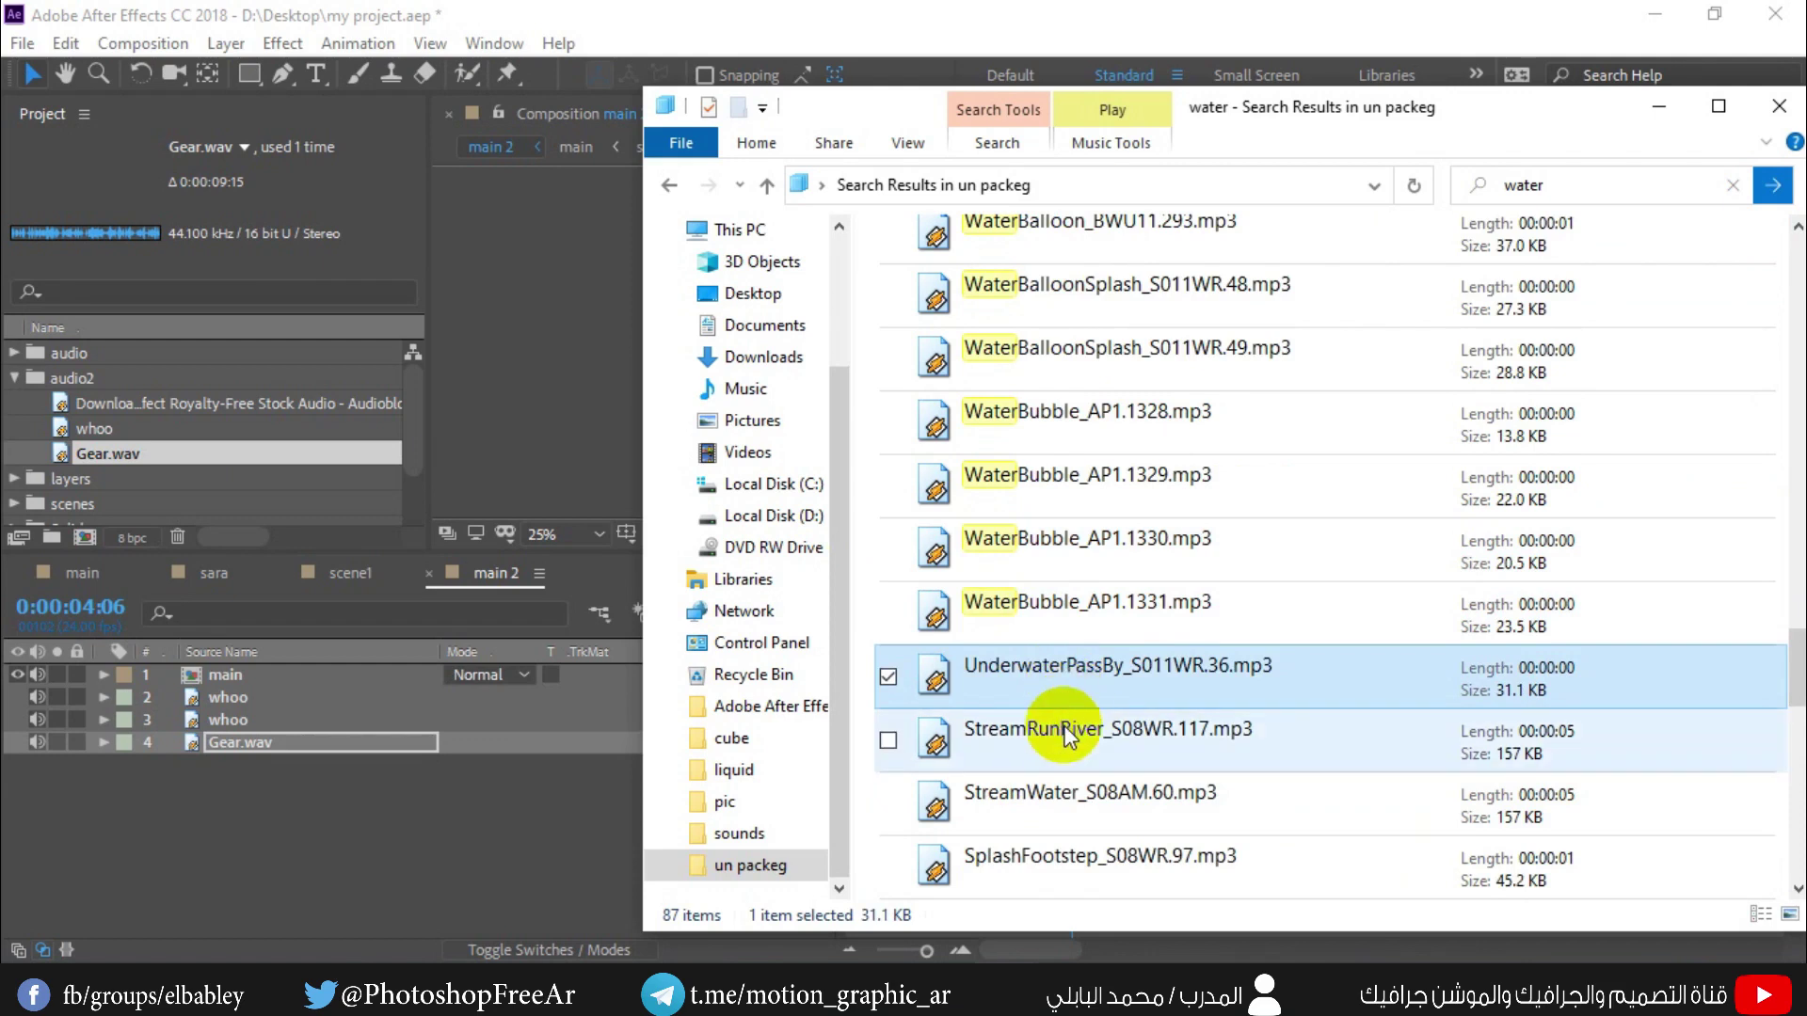
scroll(1049, 729, "down", 1)
left_click(1048, 552)
left_click(1058, 614)
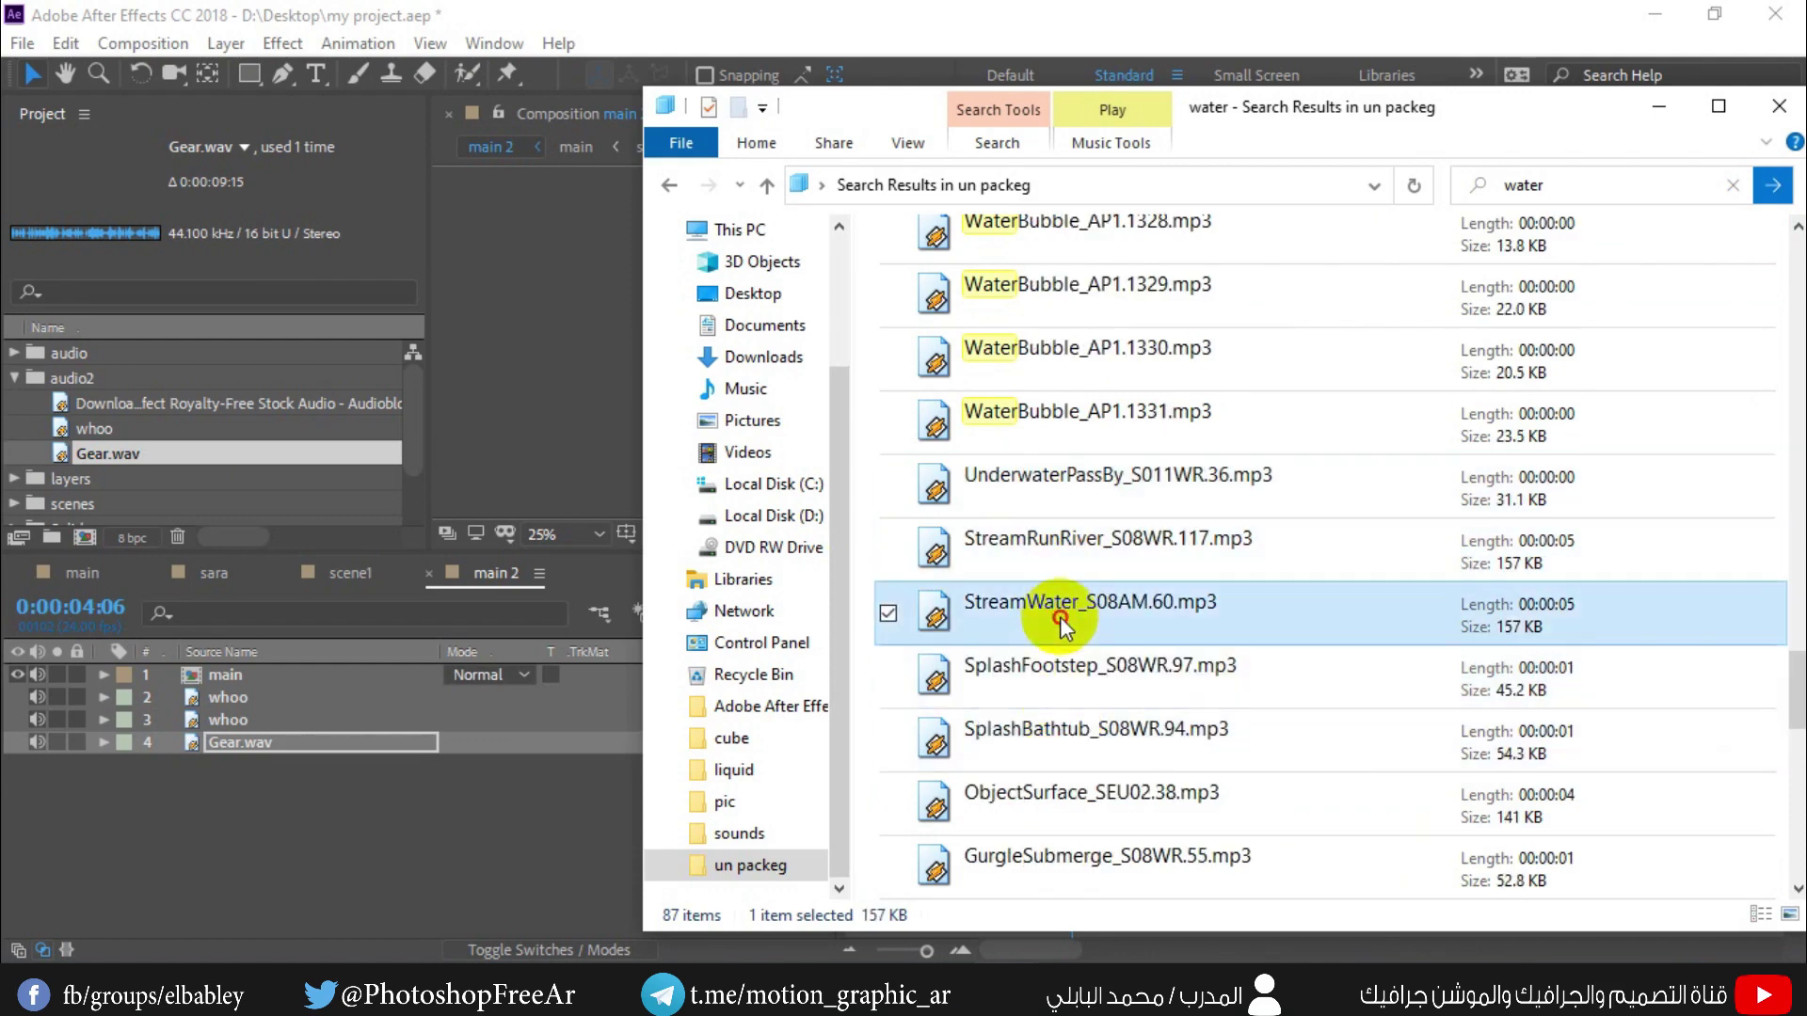
left_click(1066, 680)
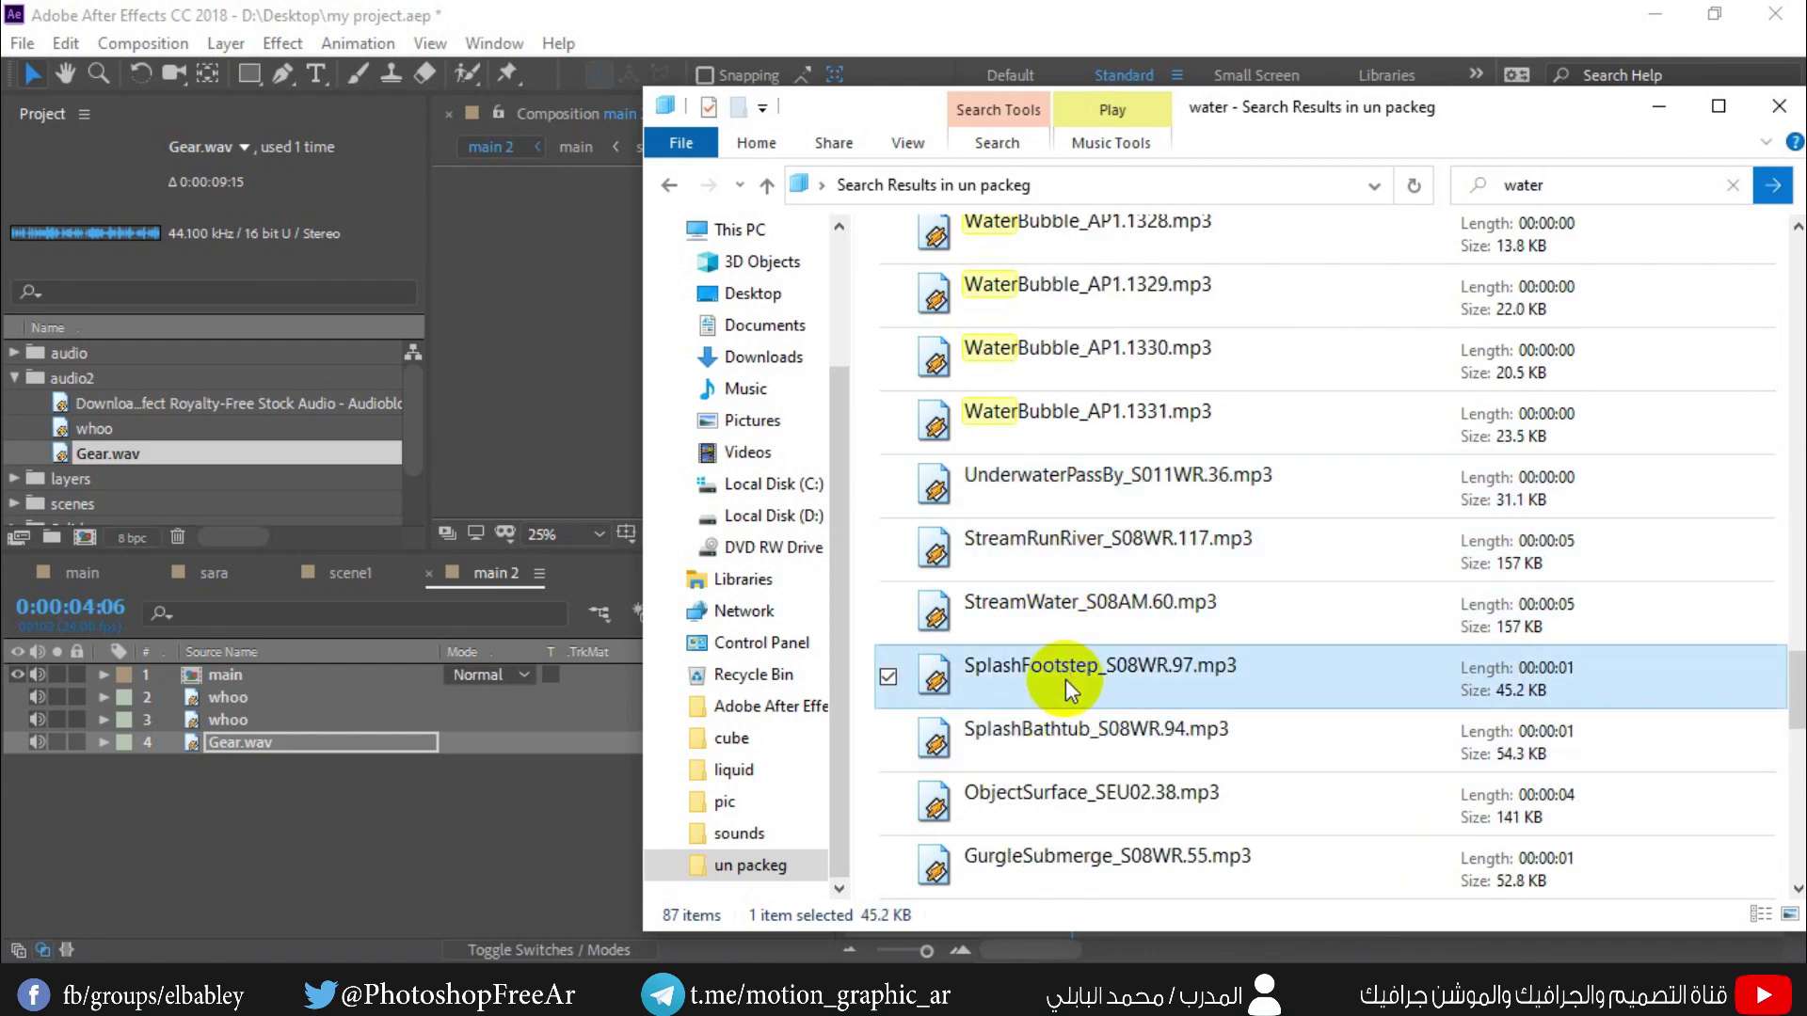
left_click(1032, 739)
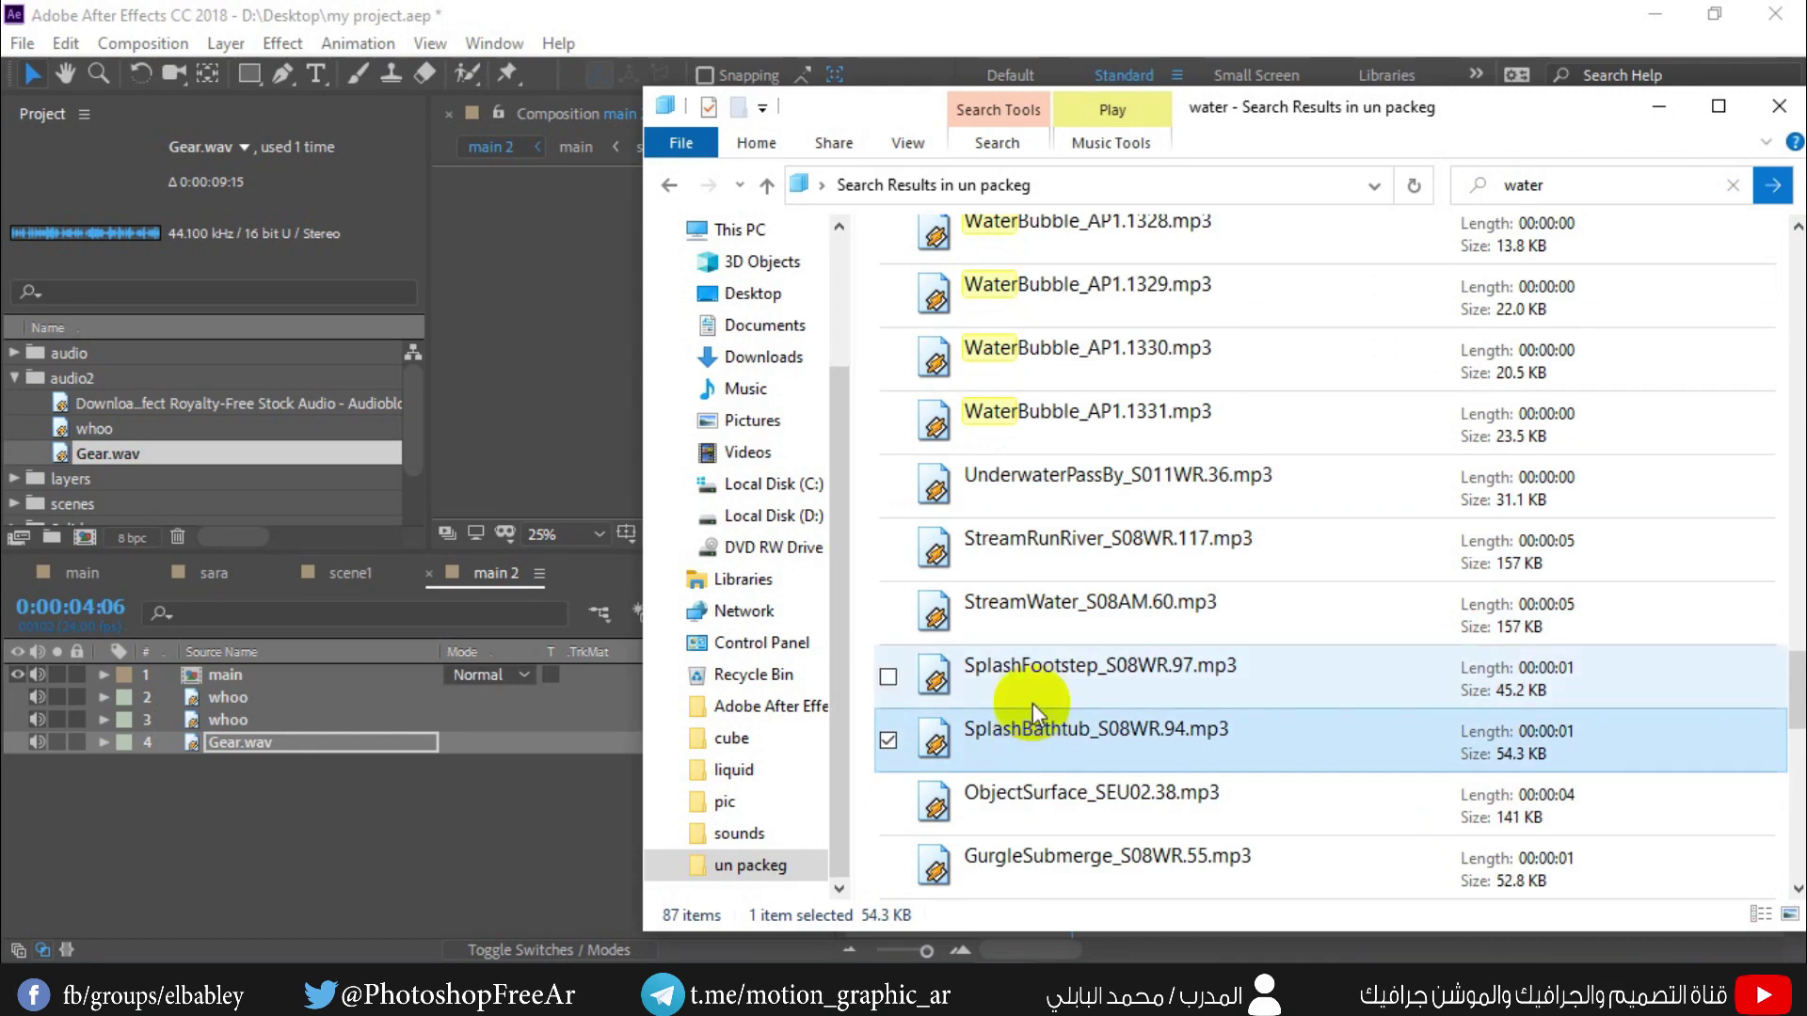
left_click(1049, 696)
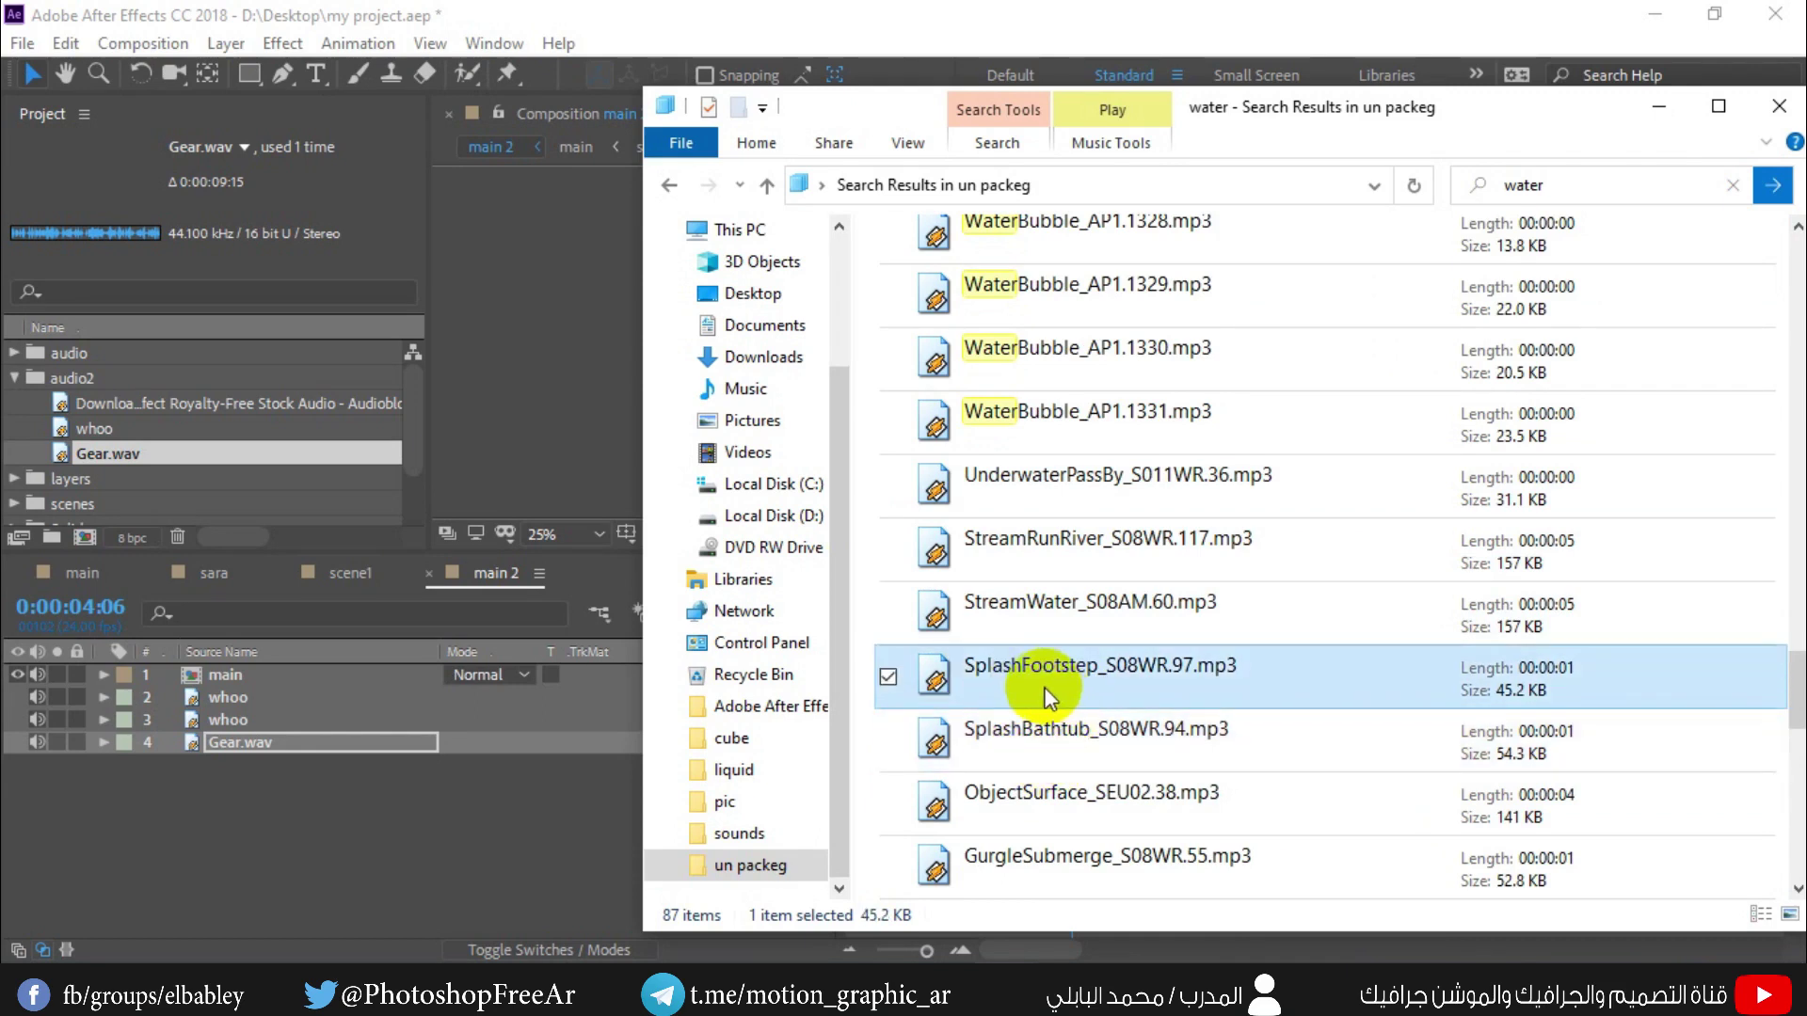
- Import SplashFootstep_S08WR.97.mp3 into audio2, lay it into main 2 at 3:21 and preview
left_click_drag(1037, 681, 87, 414)
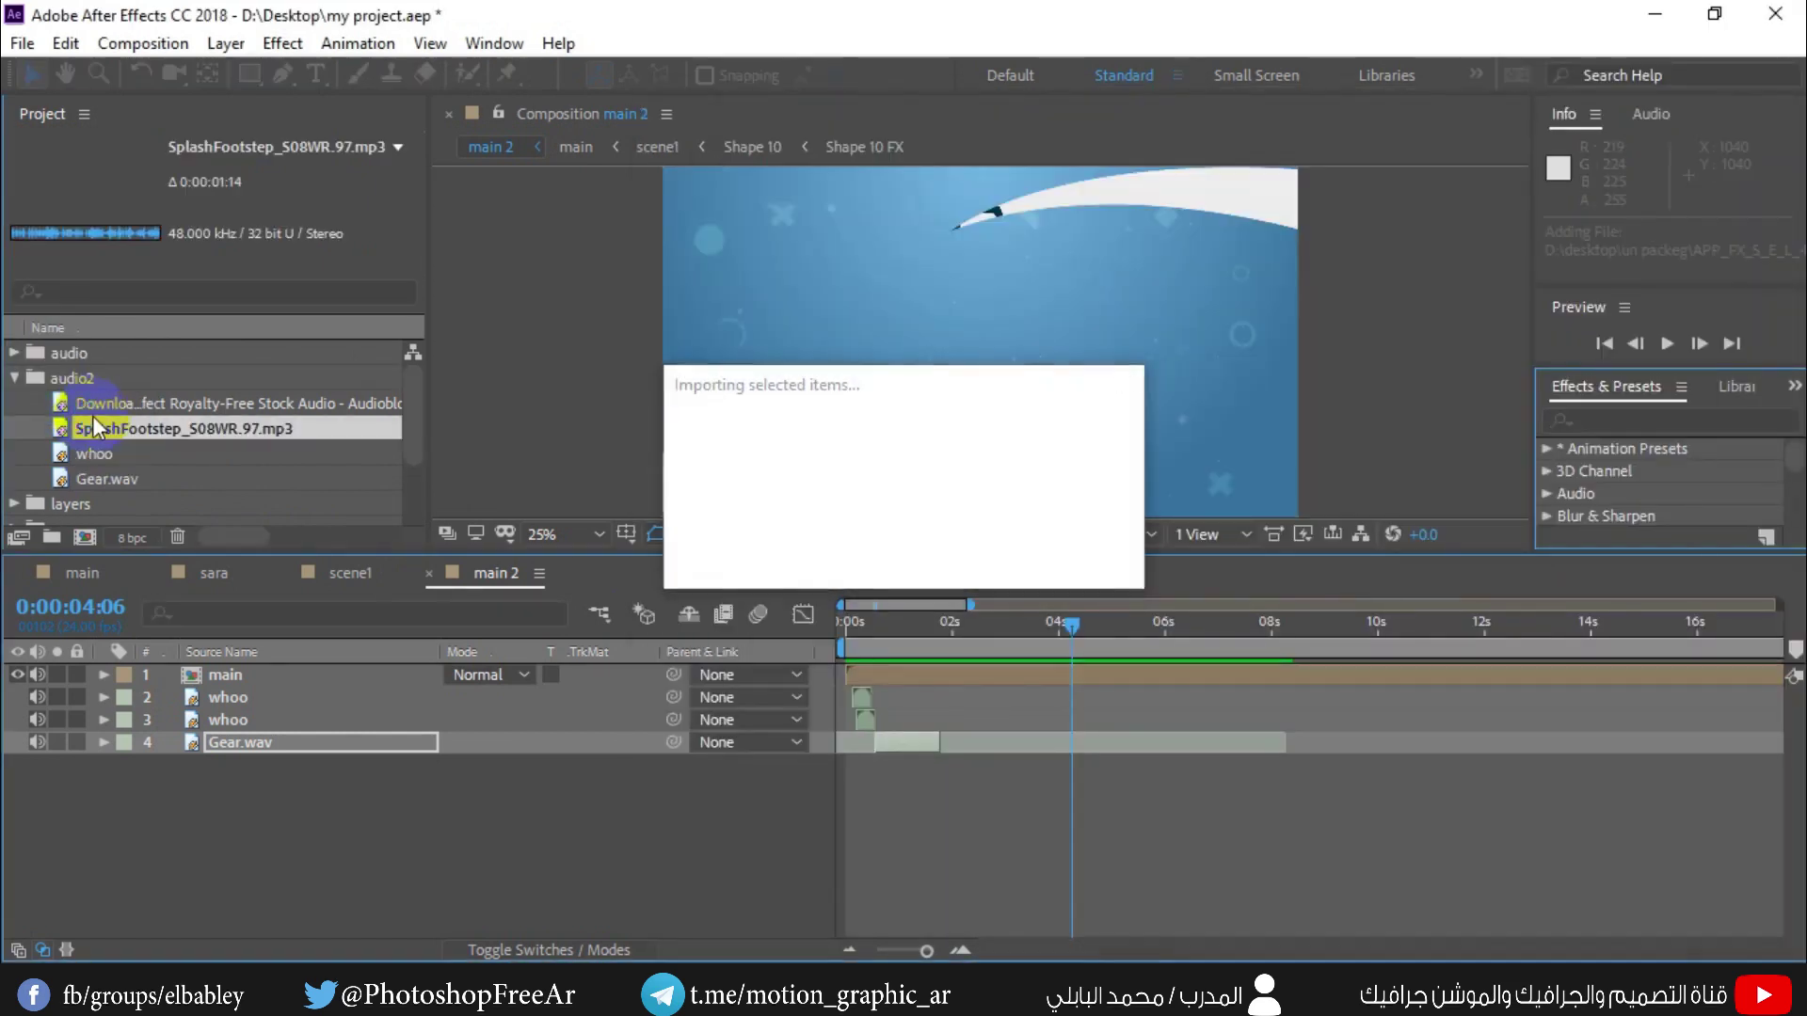
left_click_drag(94, 428, 1057, 759)
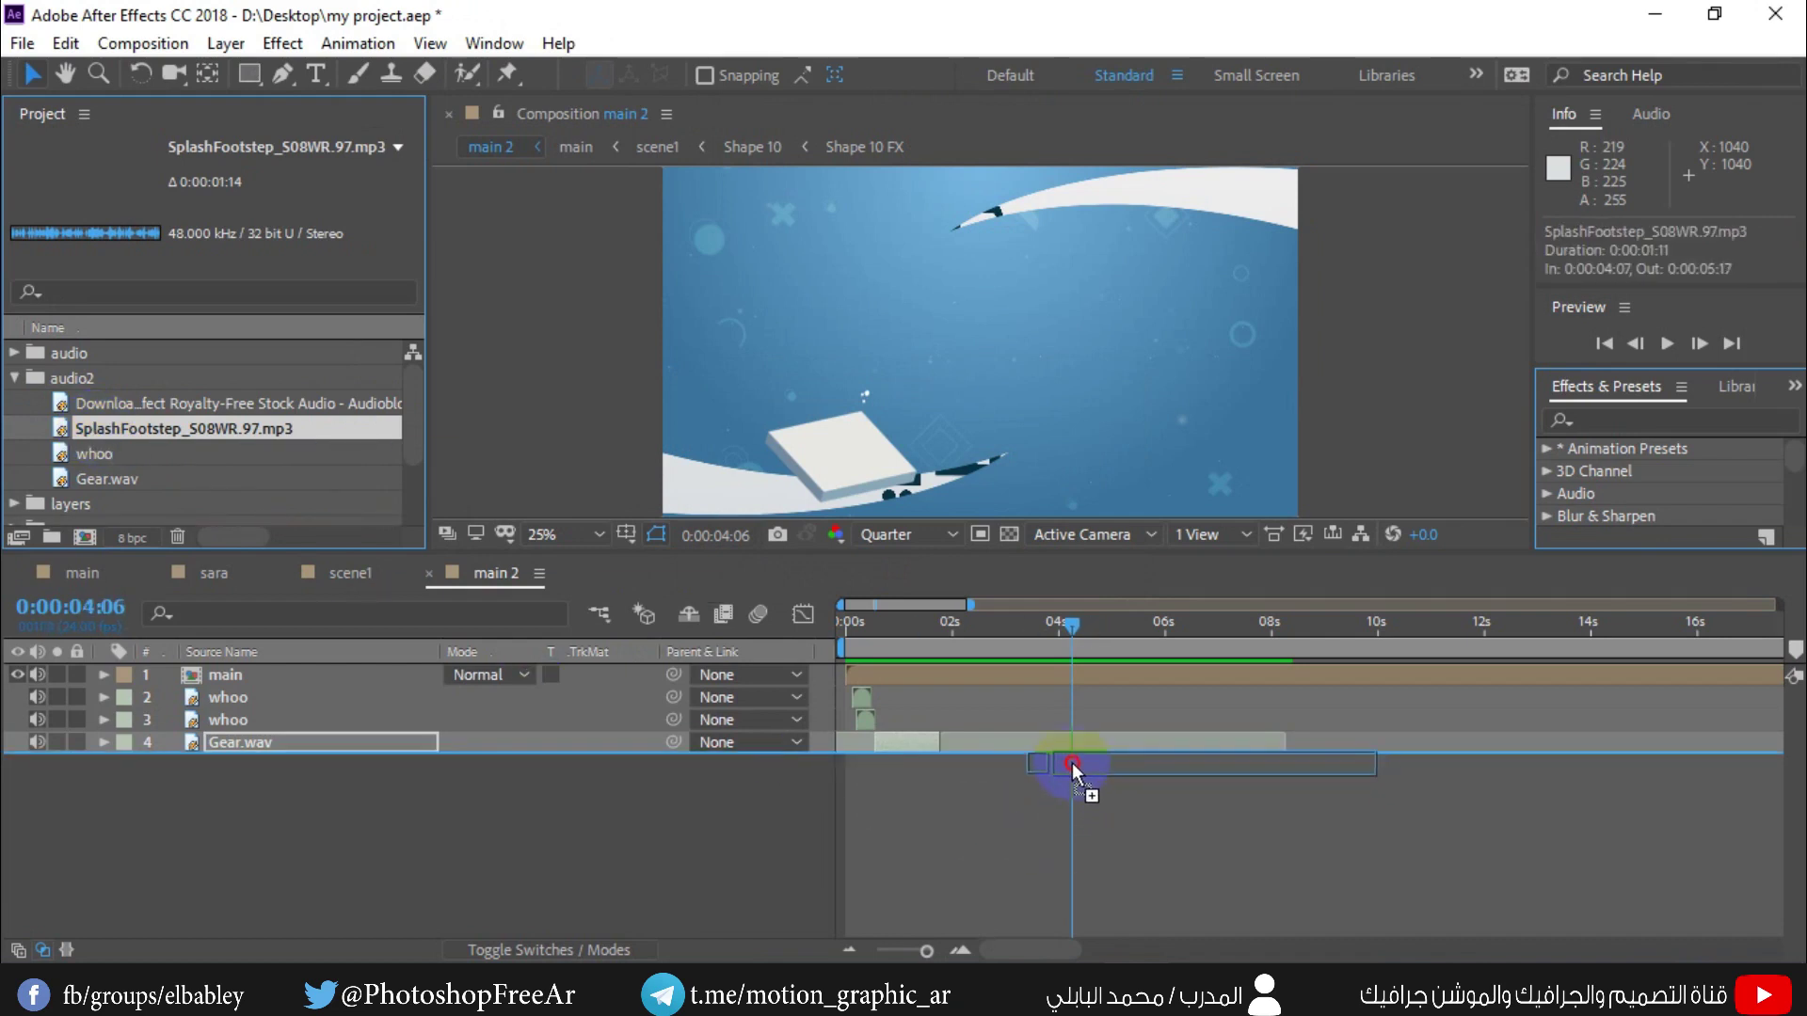
mouse_move(1069, 628)
left_mouse_down()
mouse_move(1032, 630)
mouse_move(1051, 643)
mouse_move(1052, 804)
mouse_move(1079, 762)
left_mouse_up()
left_click(1667, 348)
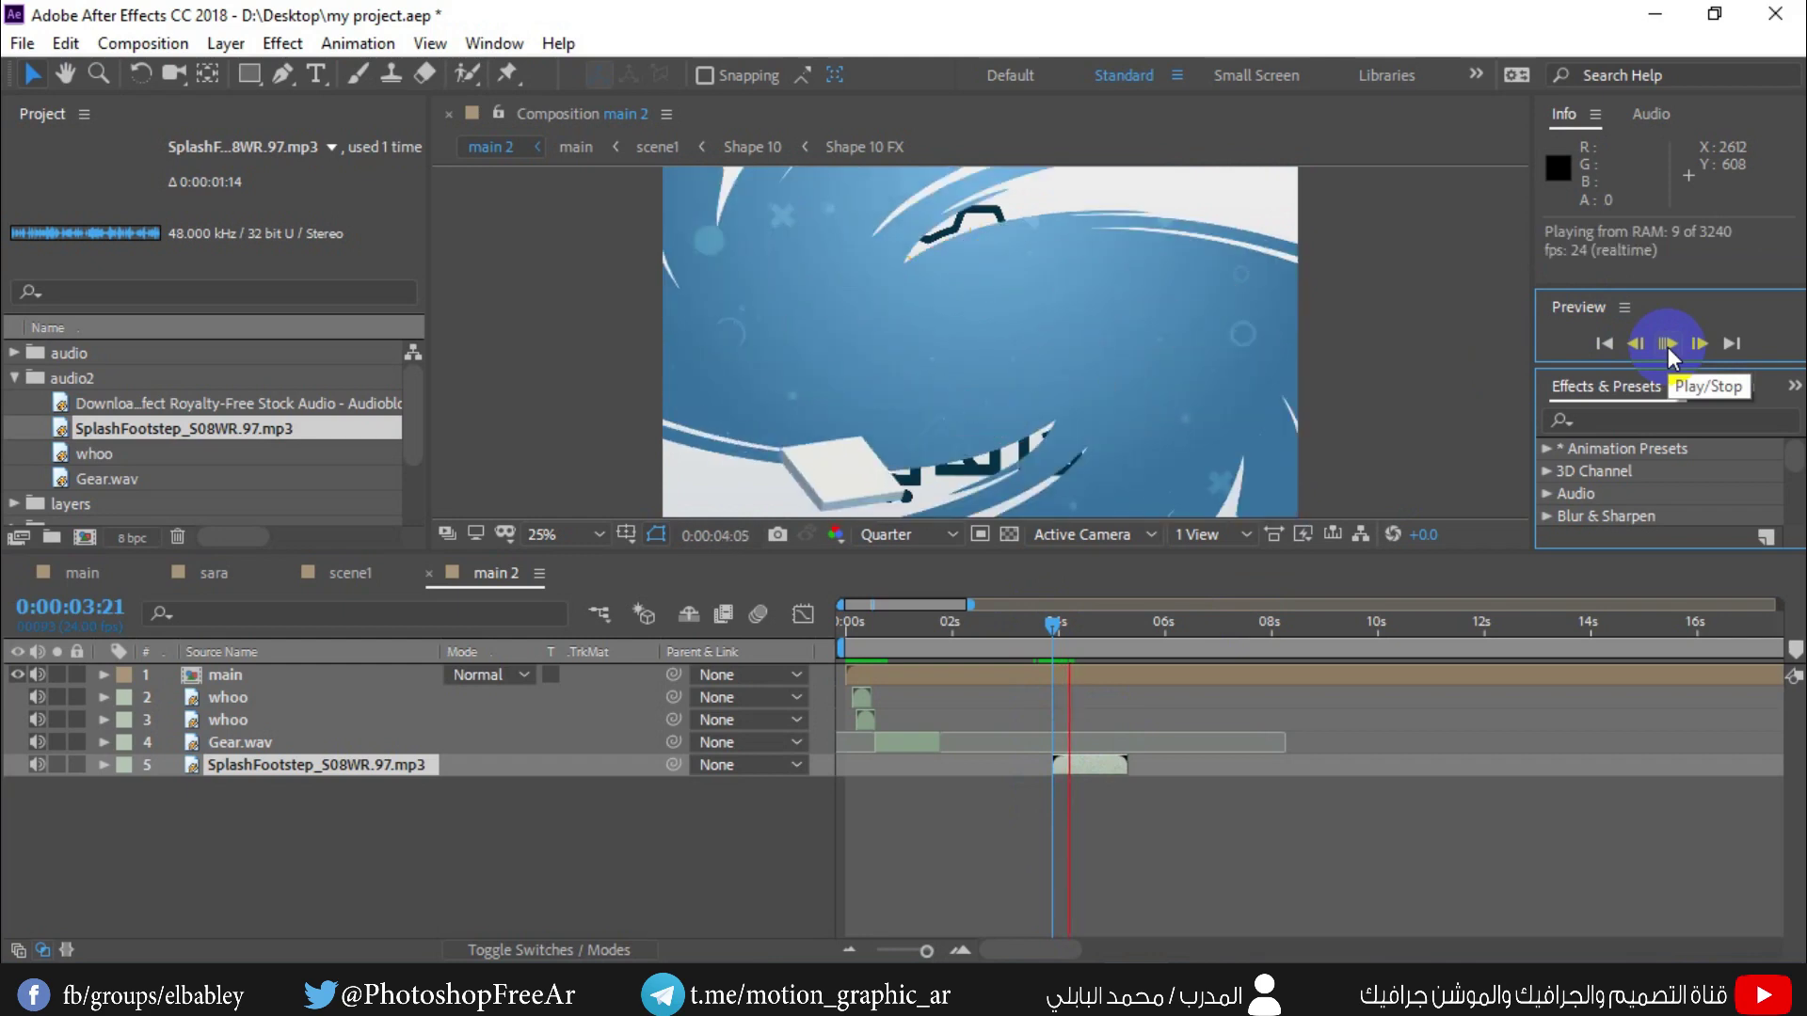
- Replay the splash from 3:12 and enlarge the Preview panel to show its playback options
left_click(1033, 640)
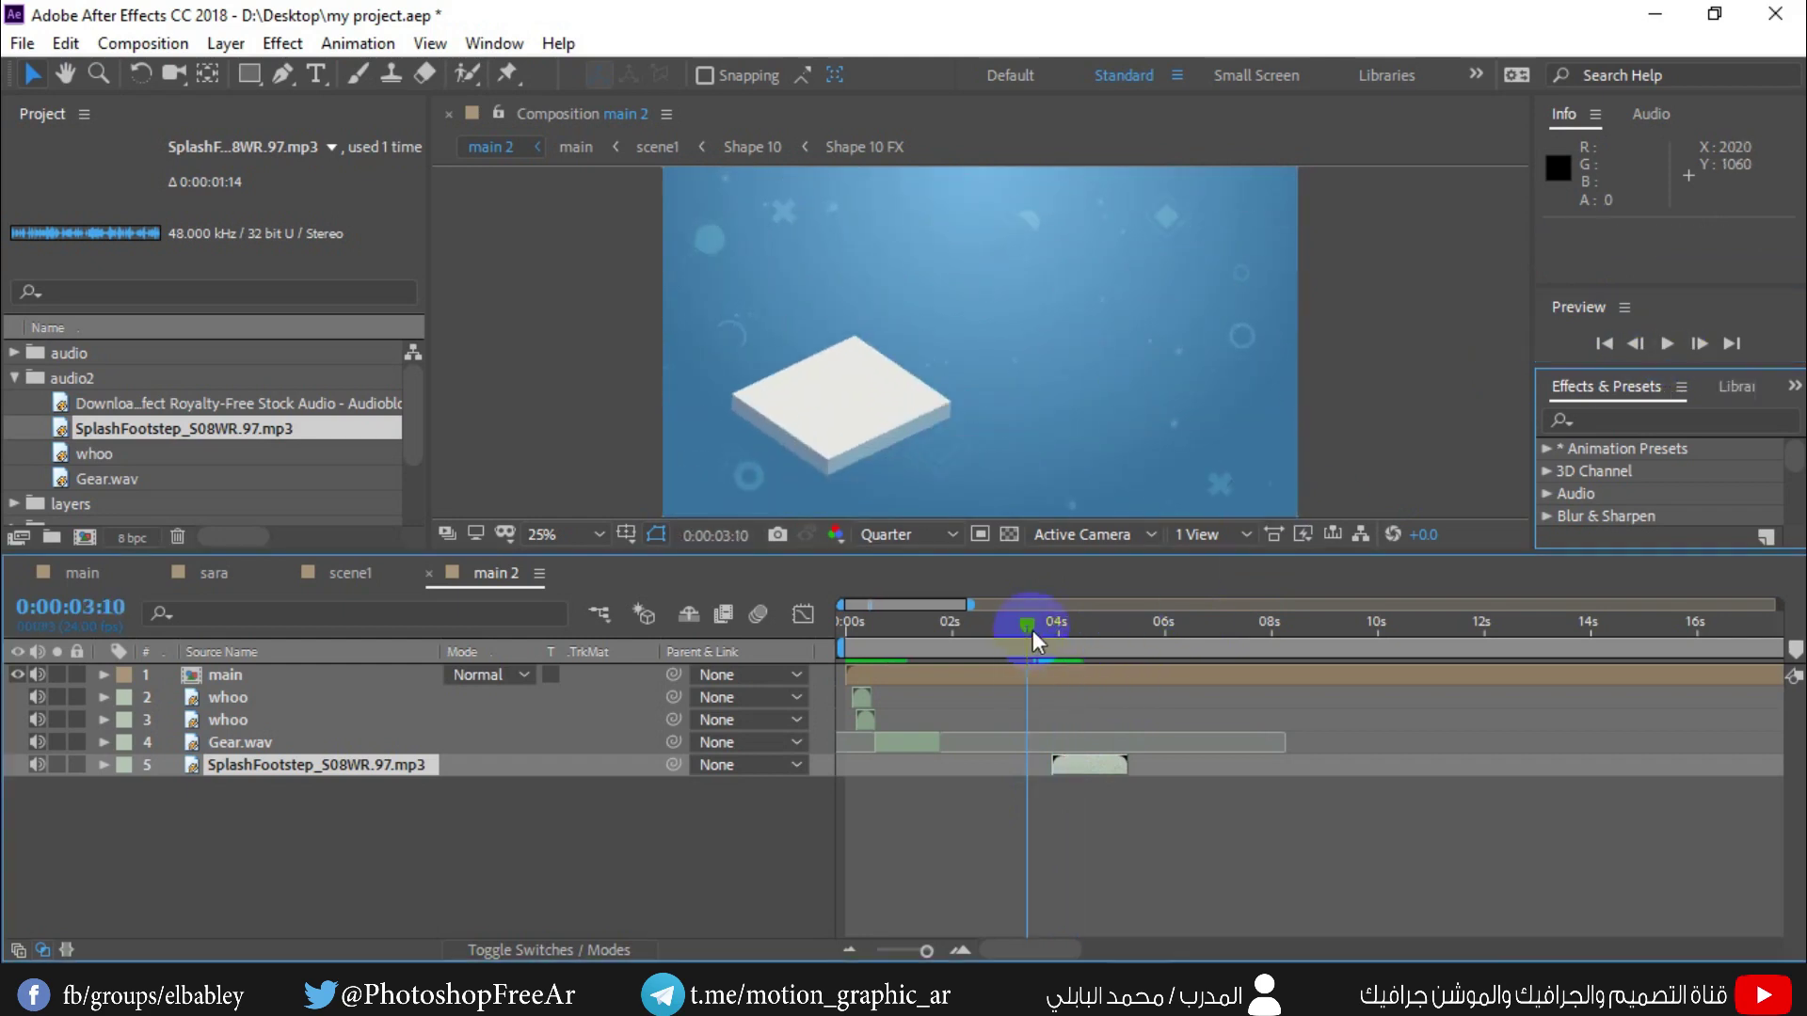
left_click(1668, 352)
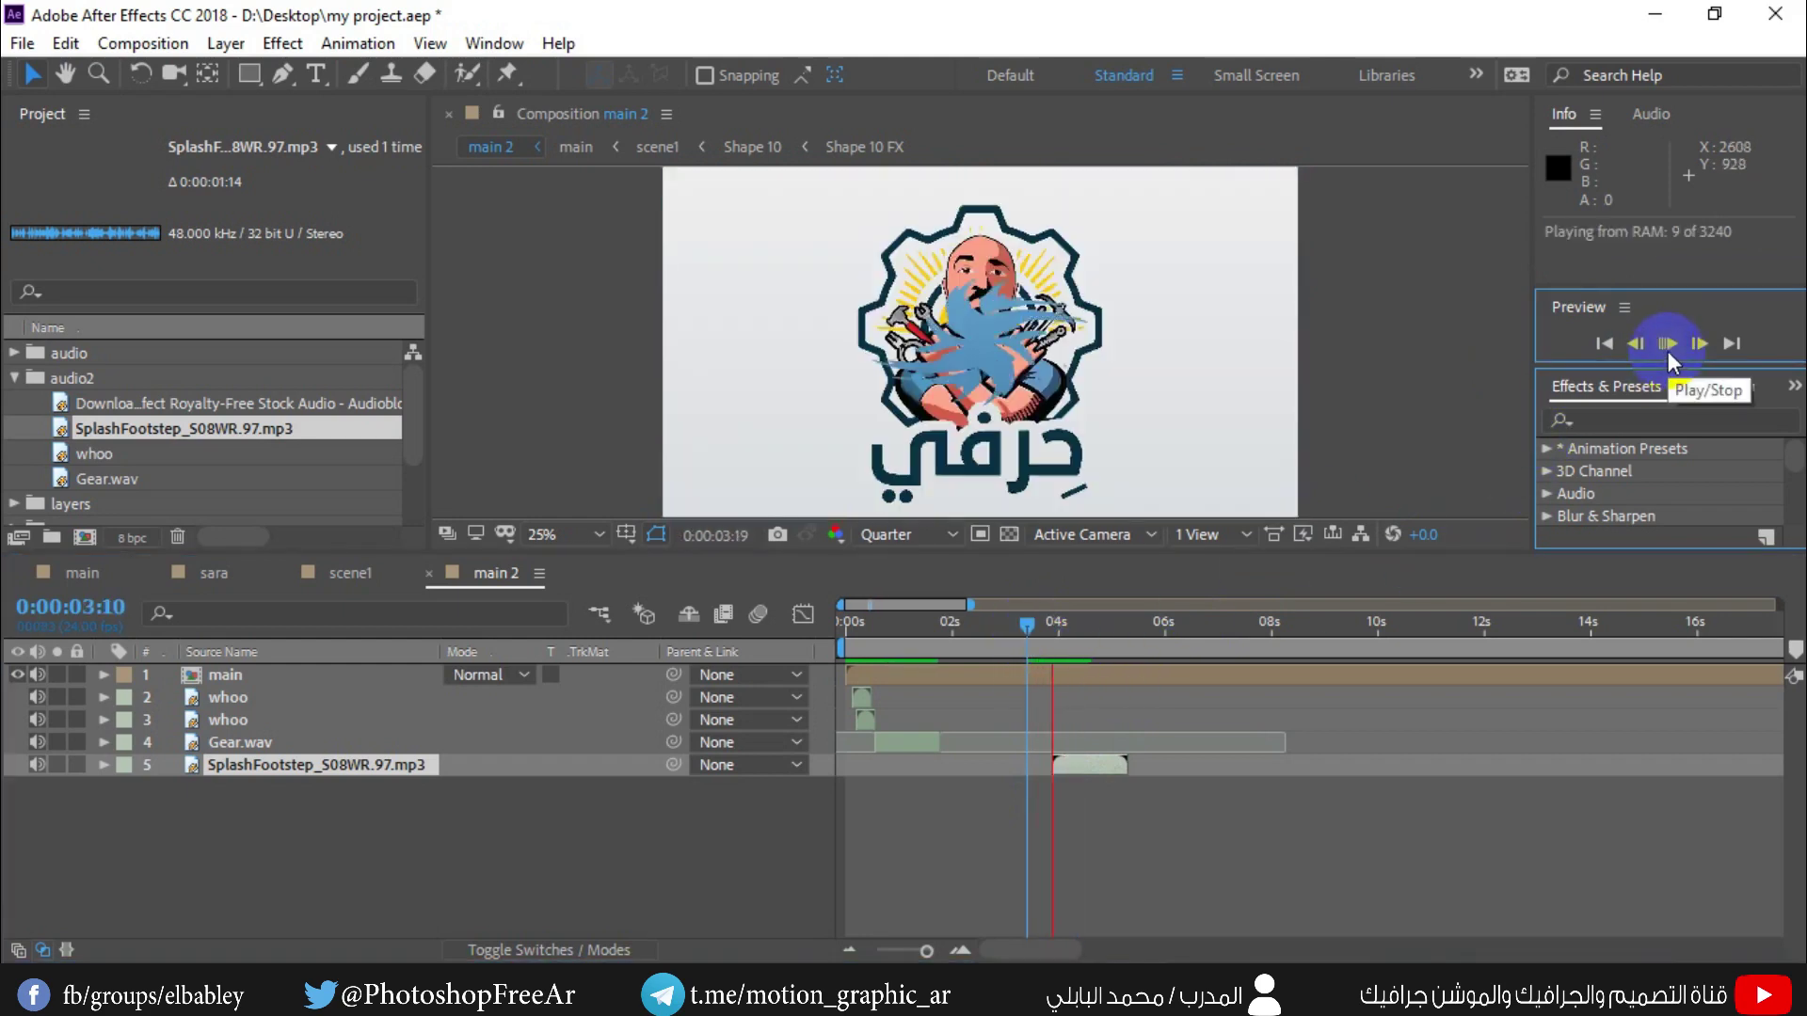
left_click(1394, 593)
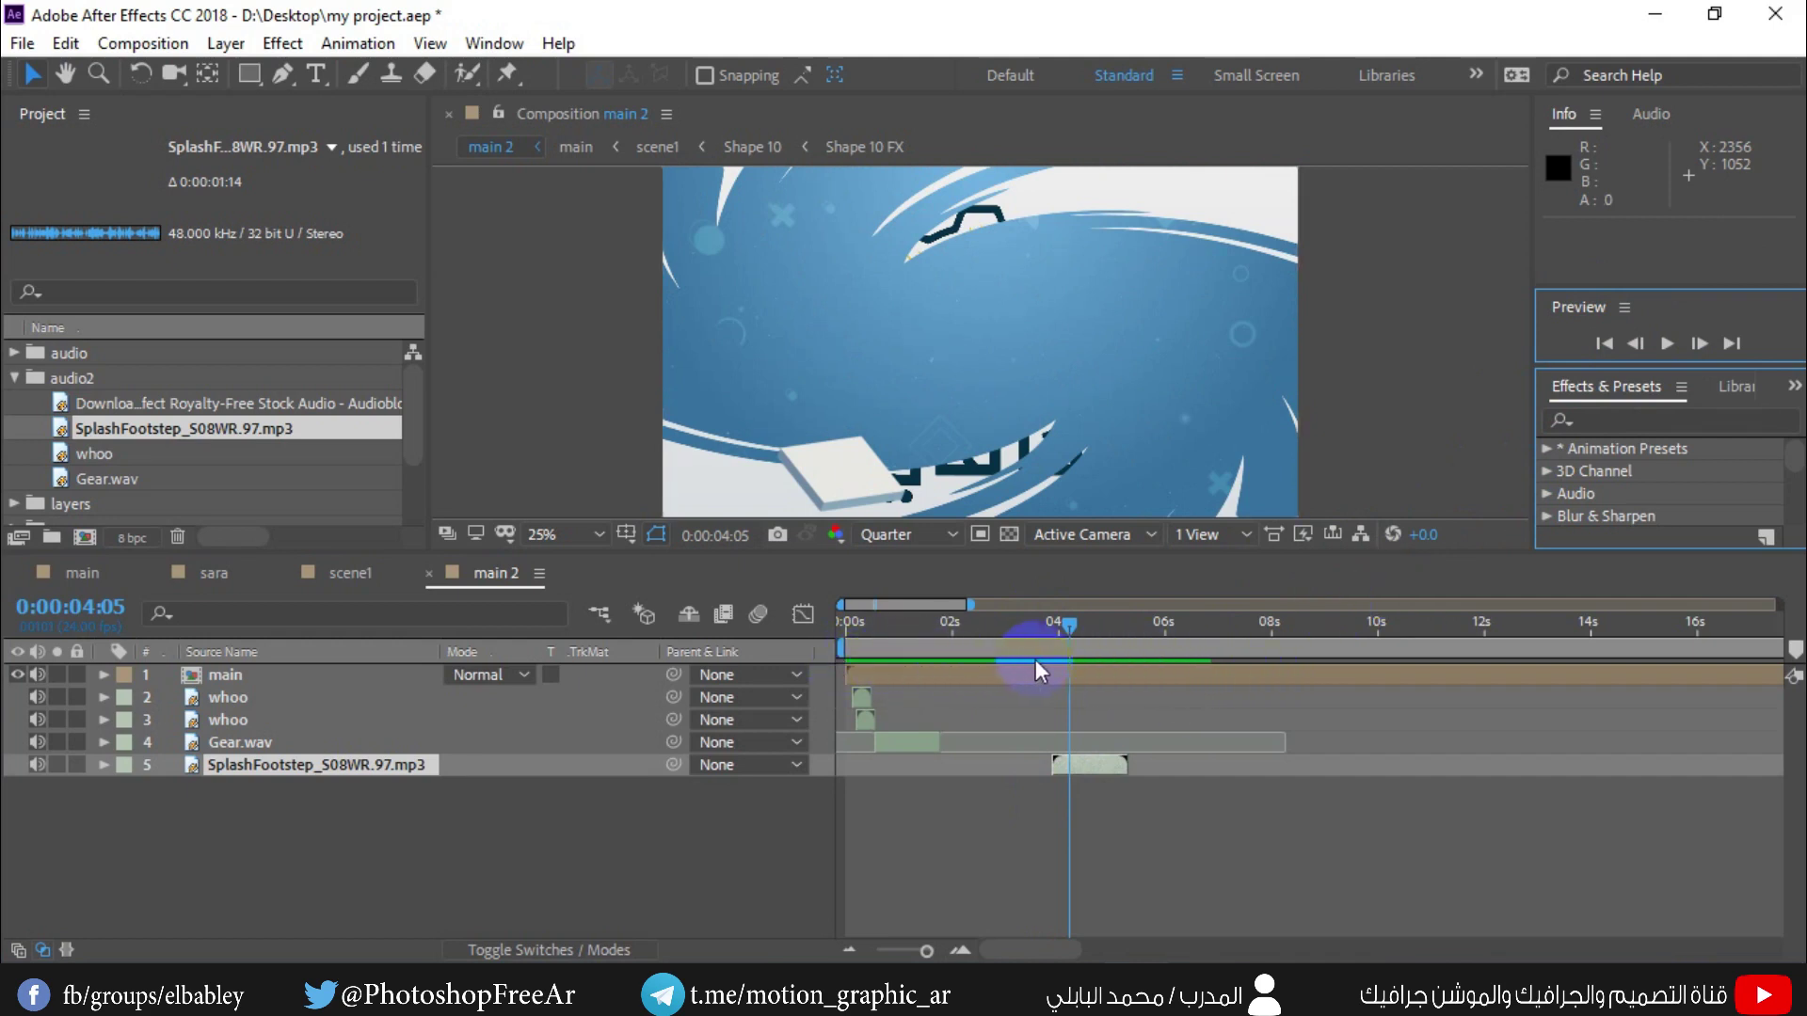
left_click(1031, 628)
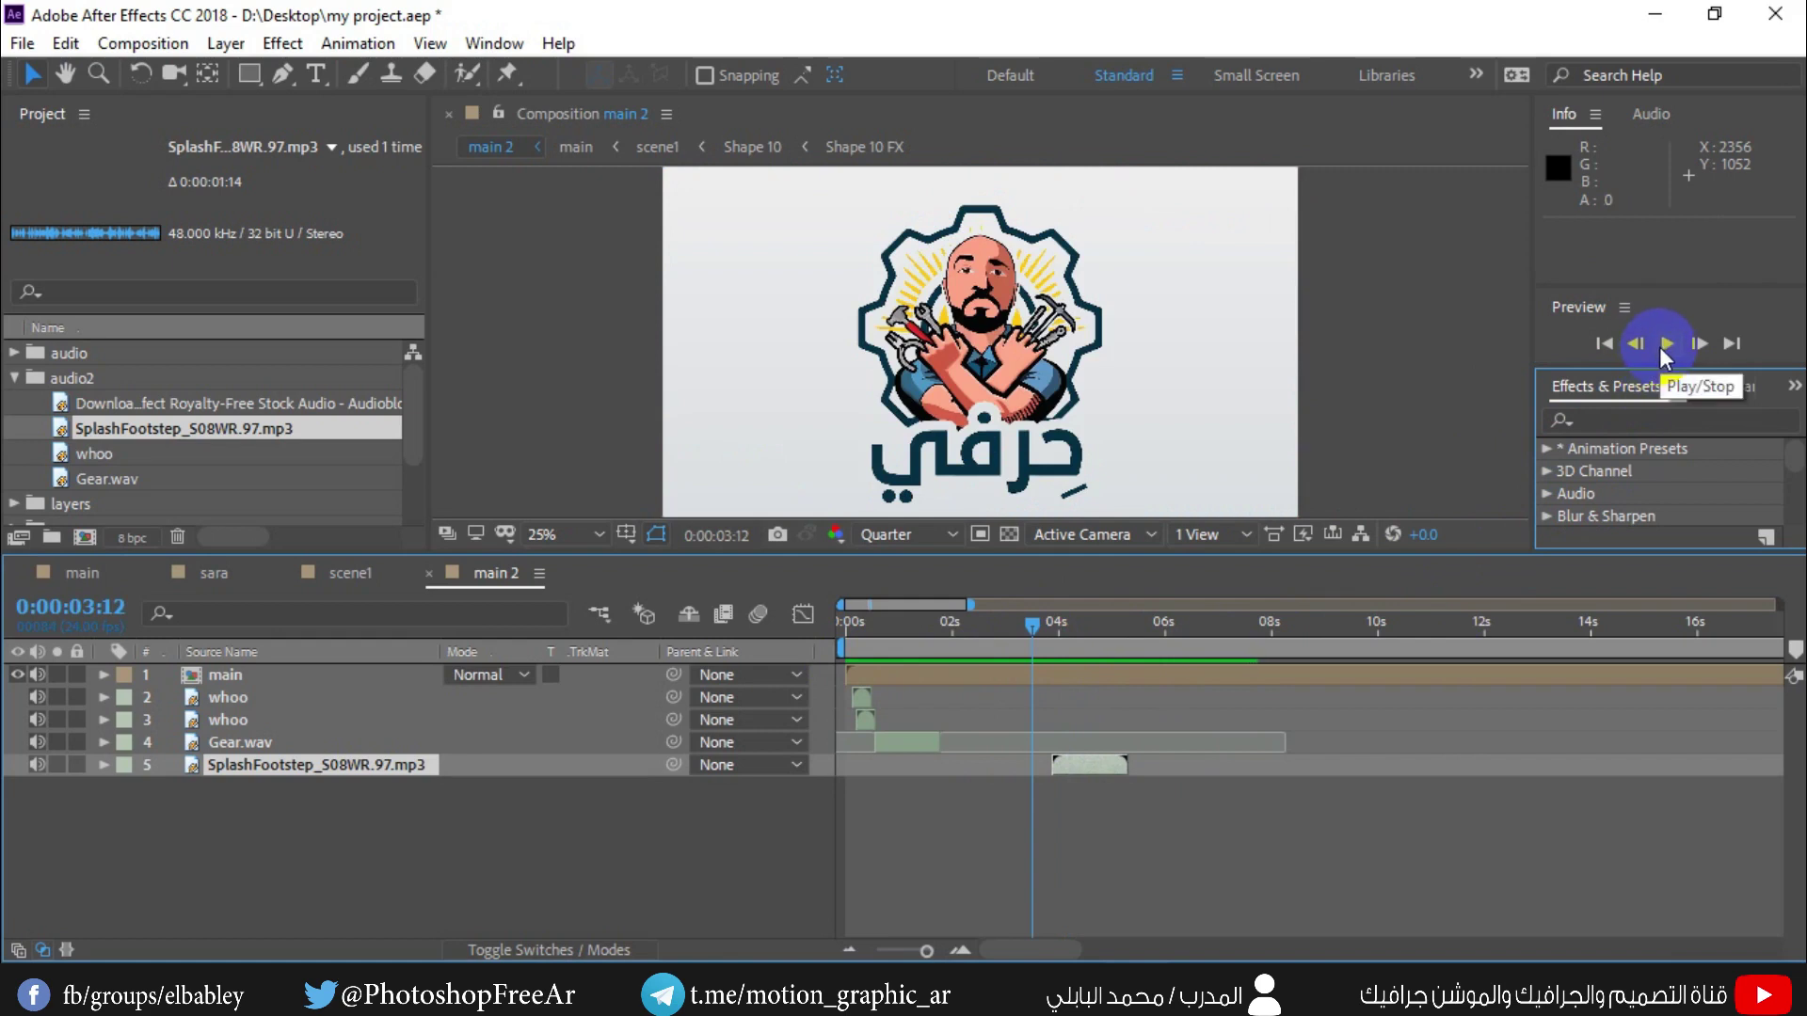
left_click_drag(1678, 369, 1676, 491)
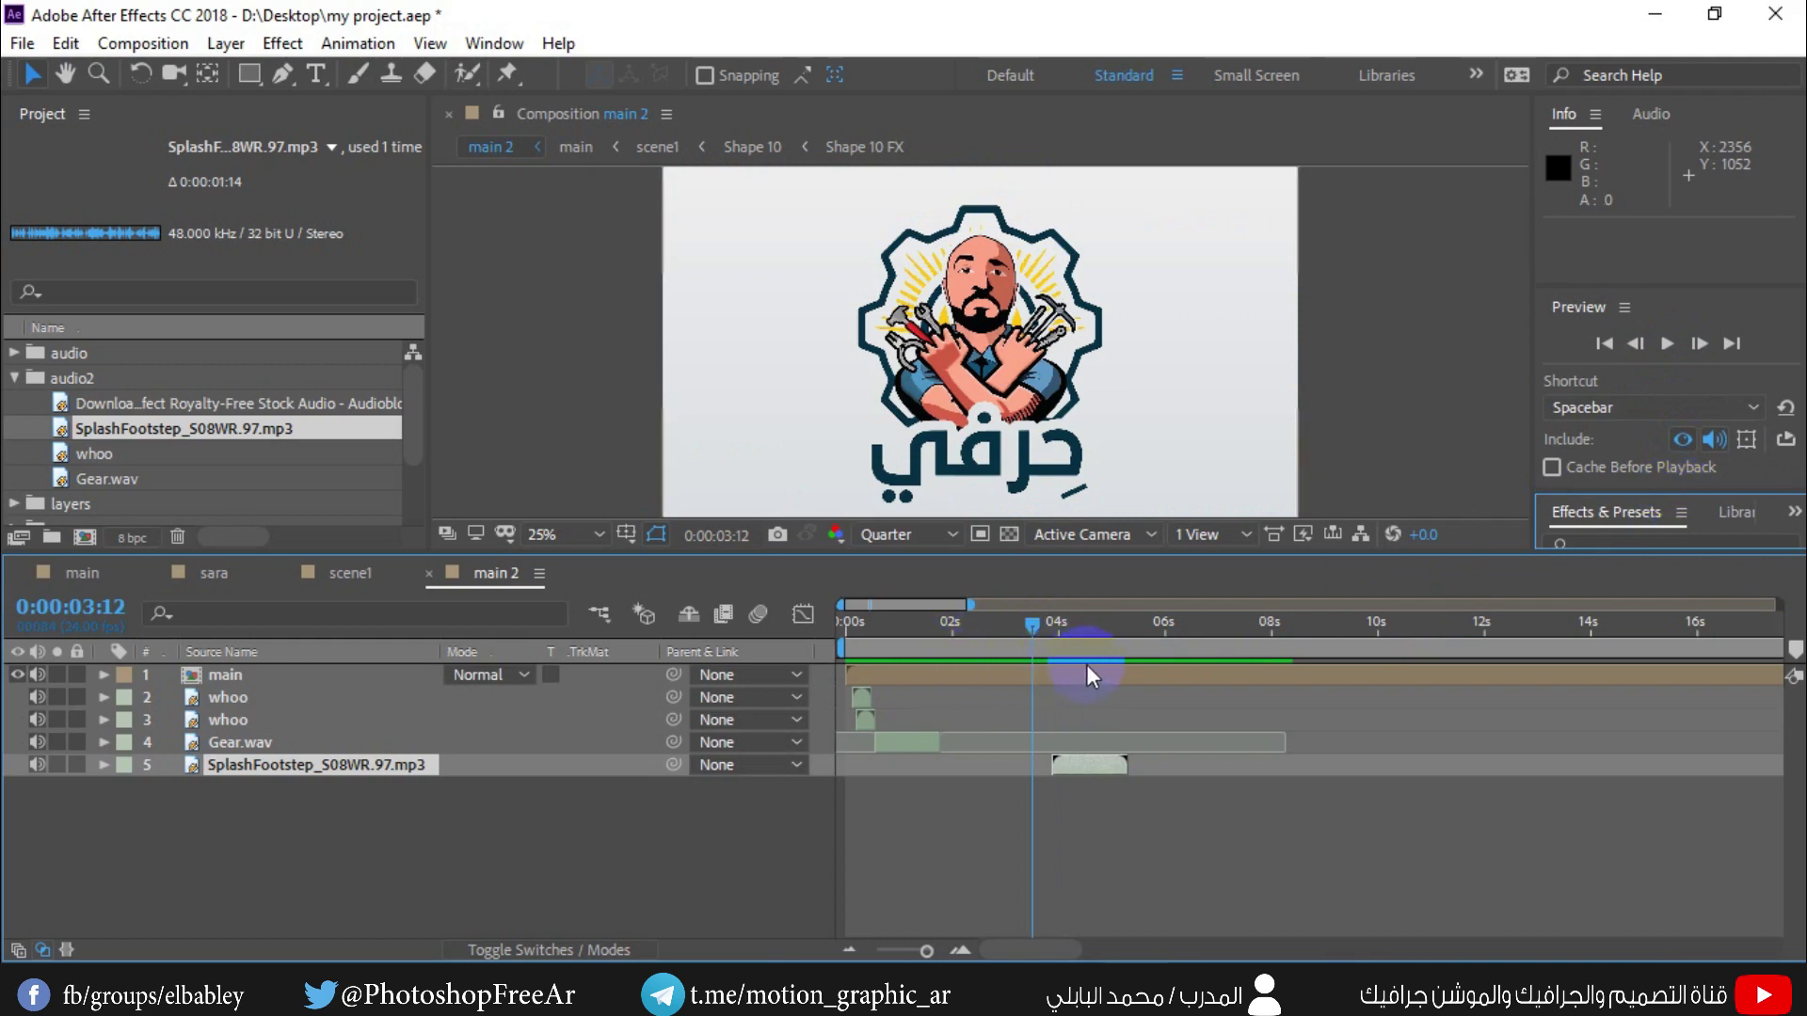
- Turn on audio in the preview and play the splash from 3:12 twice
left_click(1713, 442)
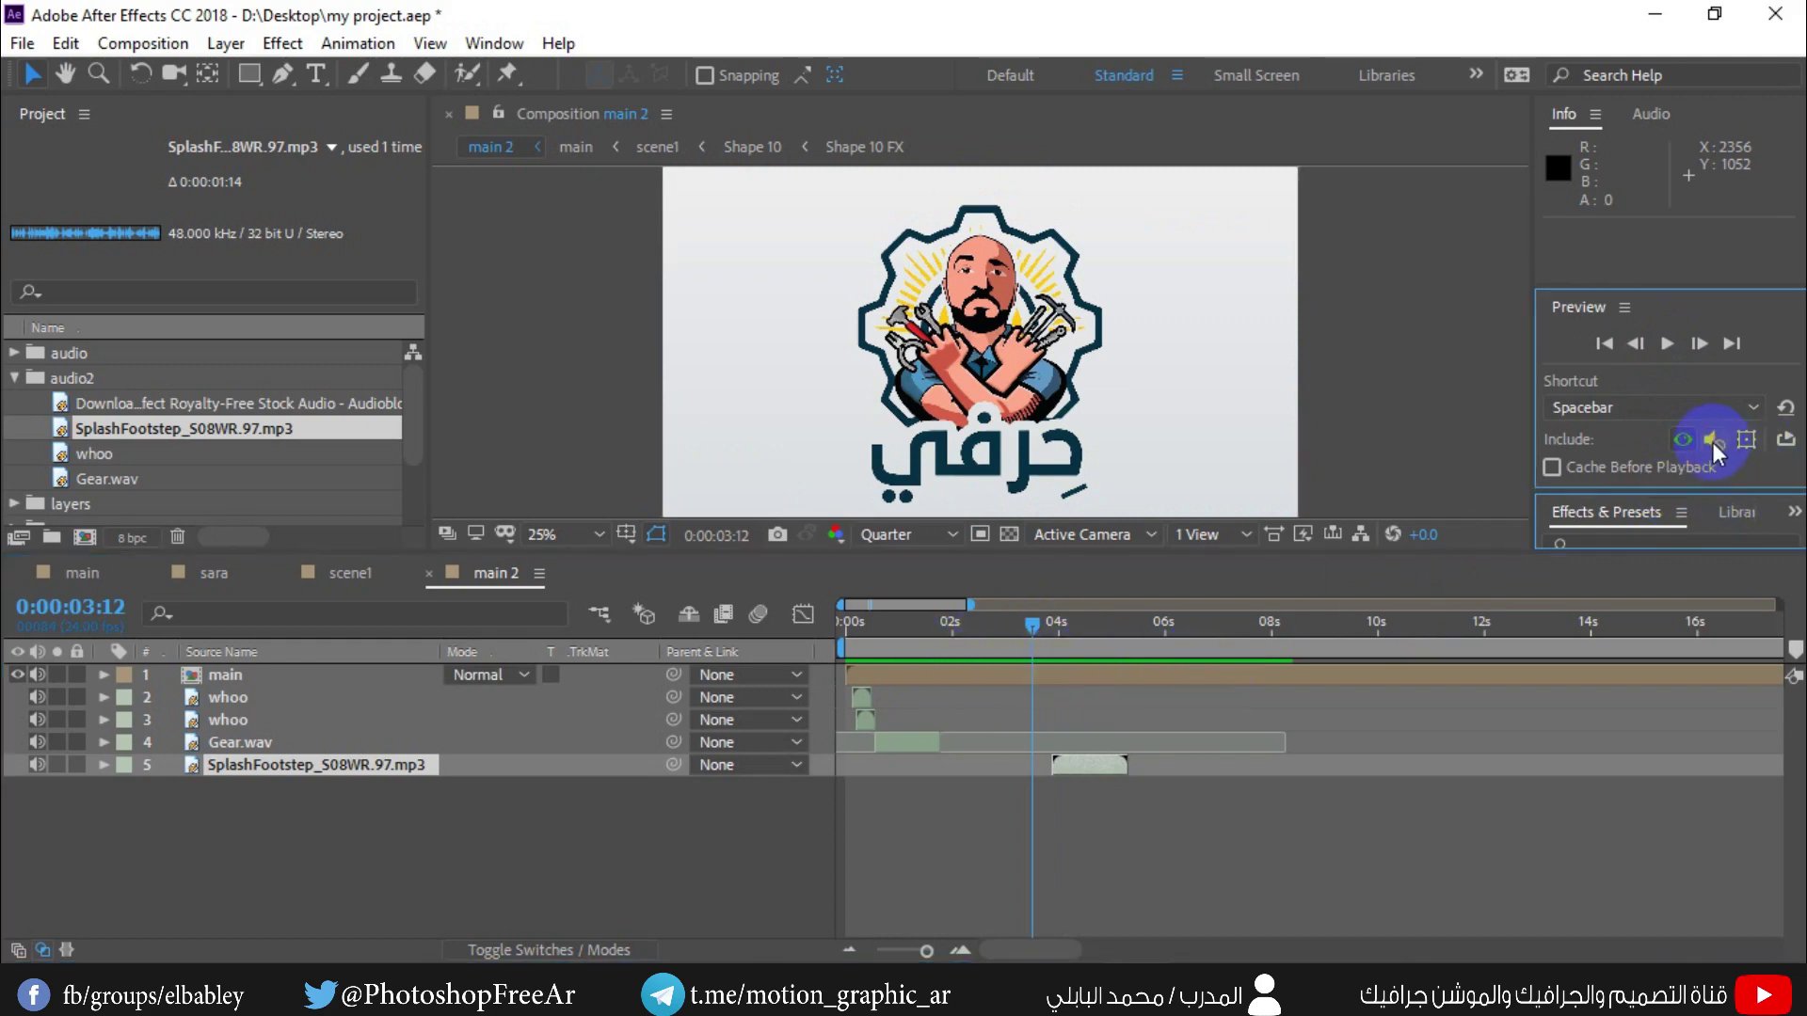
left_click(1667, 344)
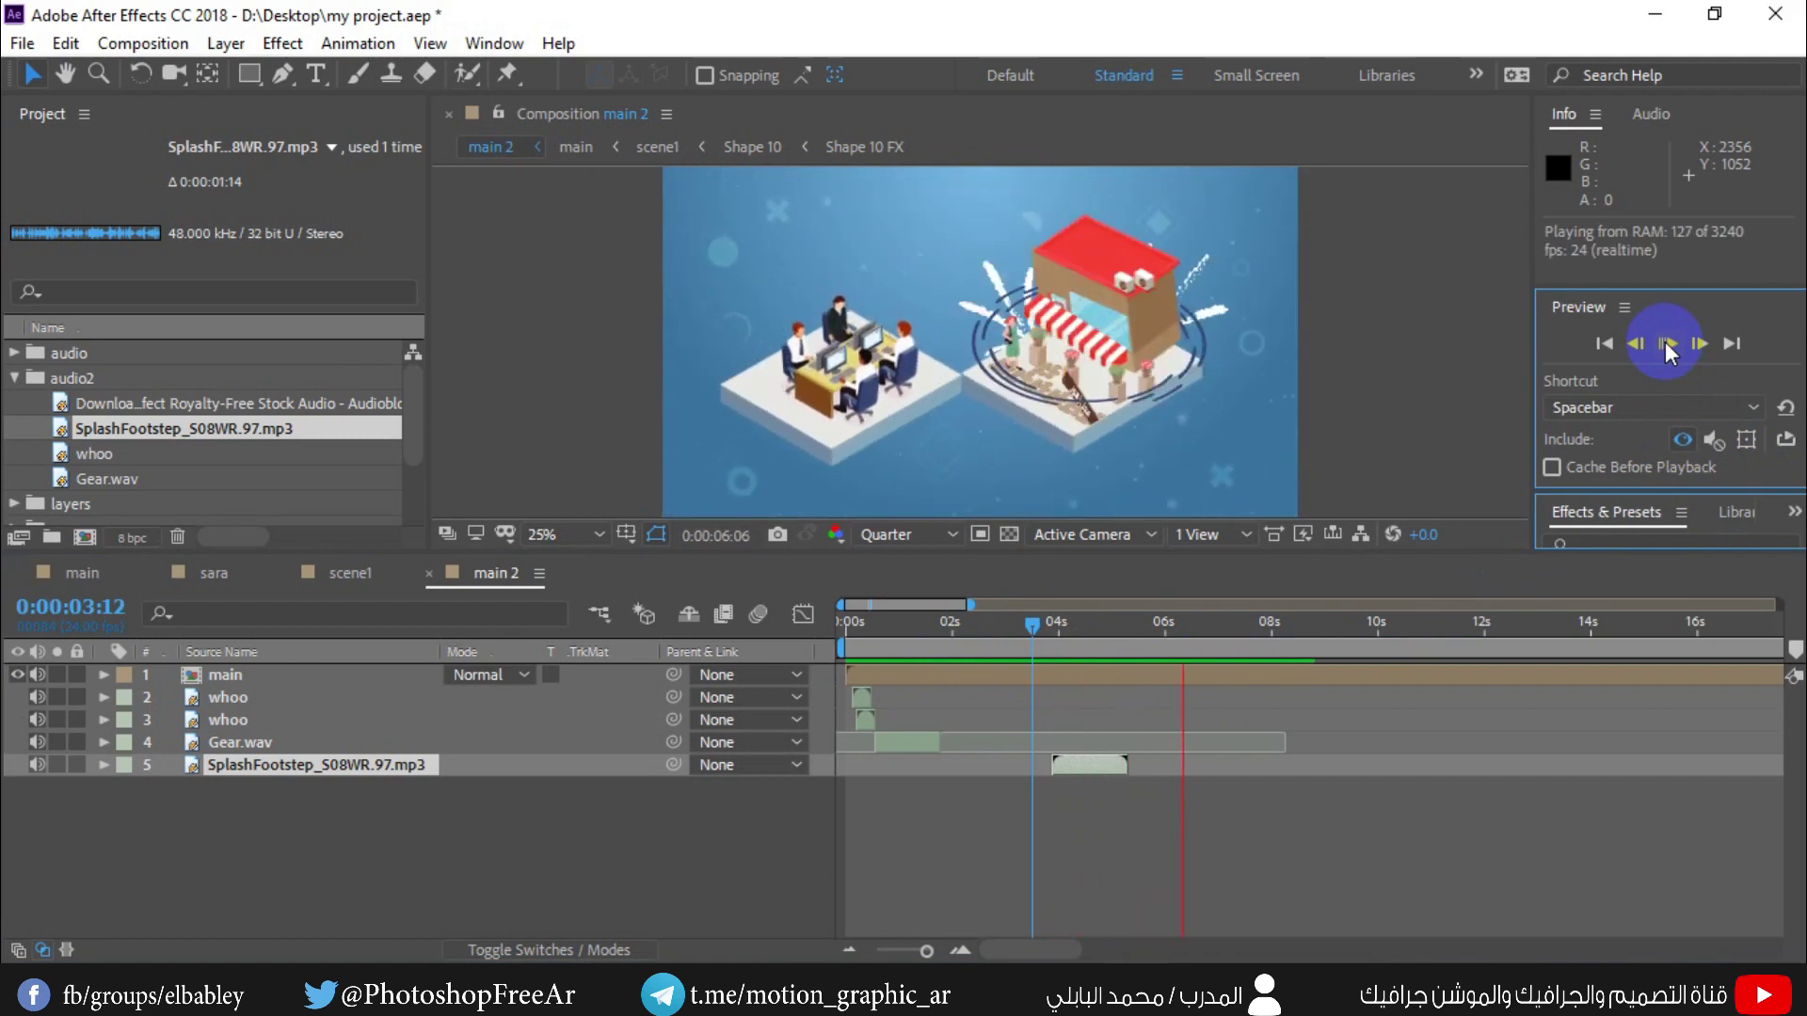
left_click(1666, 346)
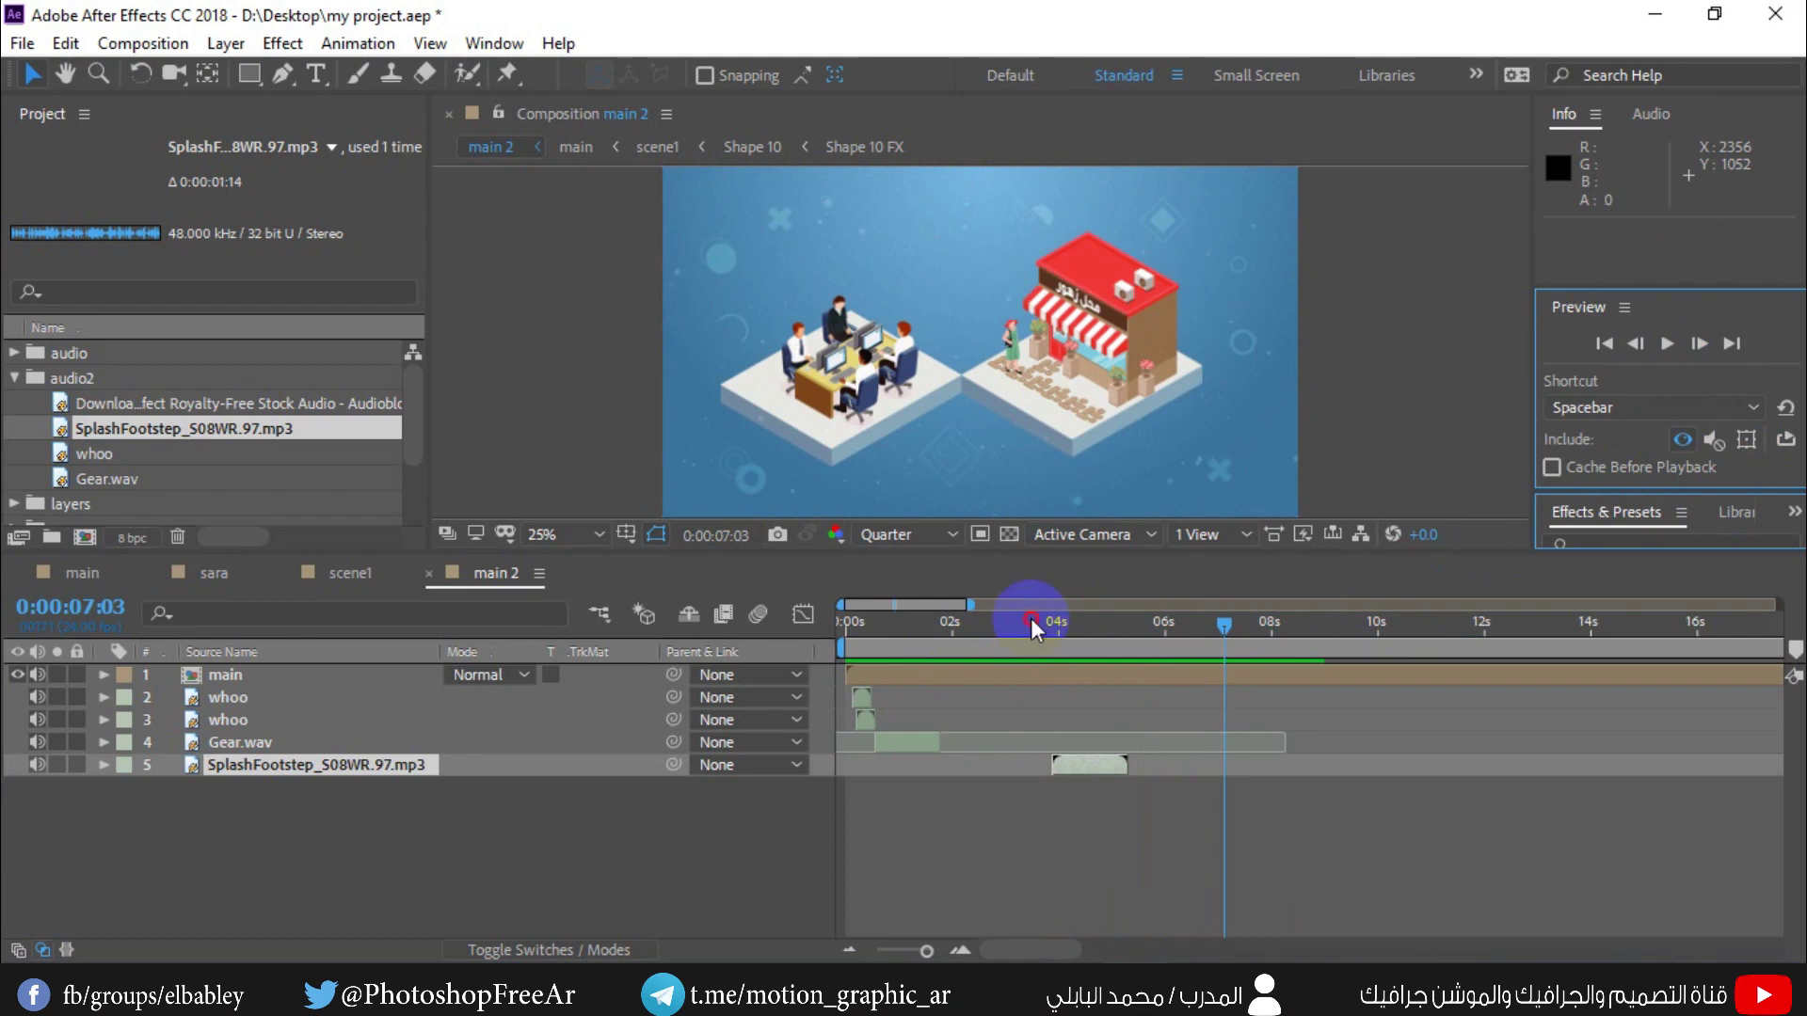
left_click(1032, 621)
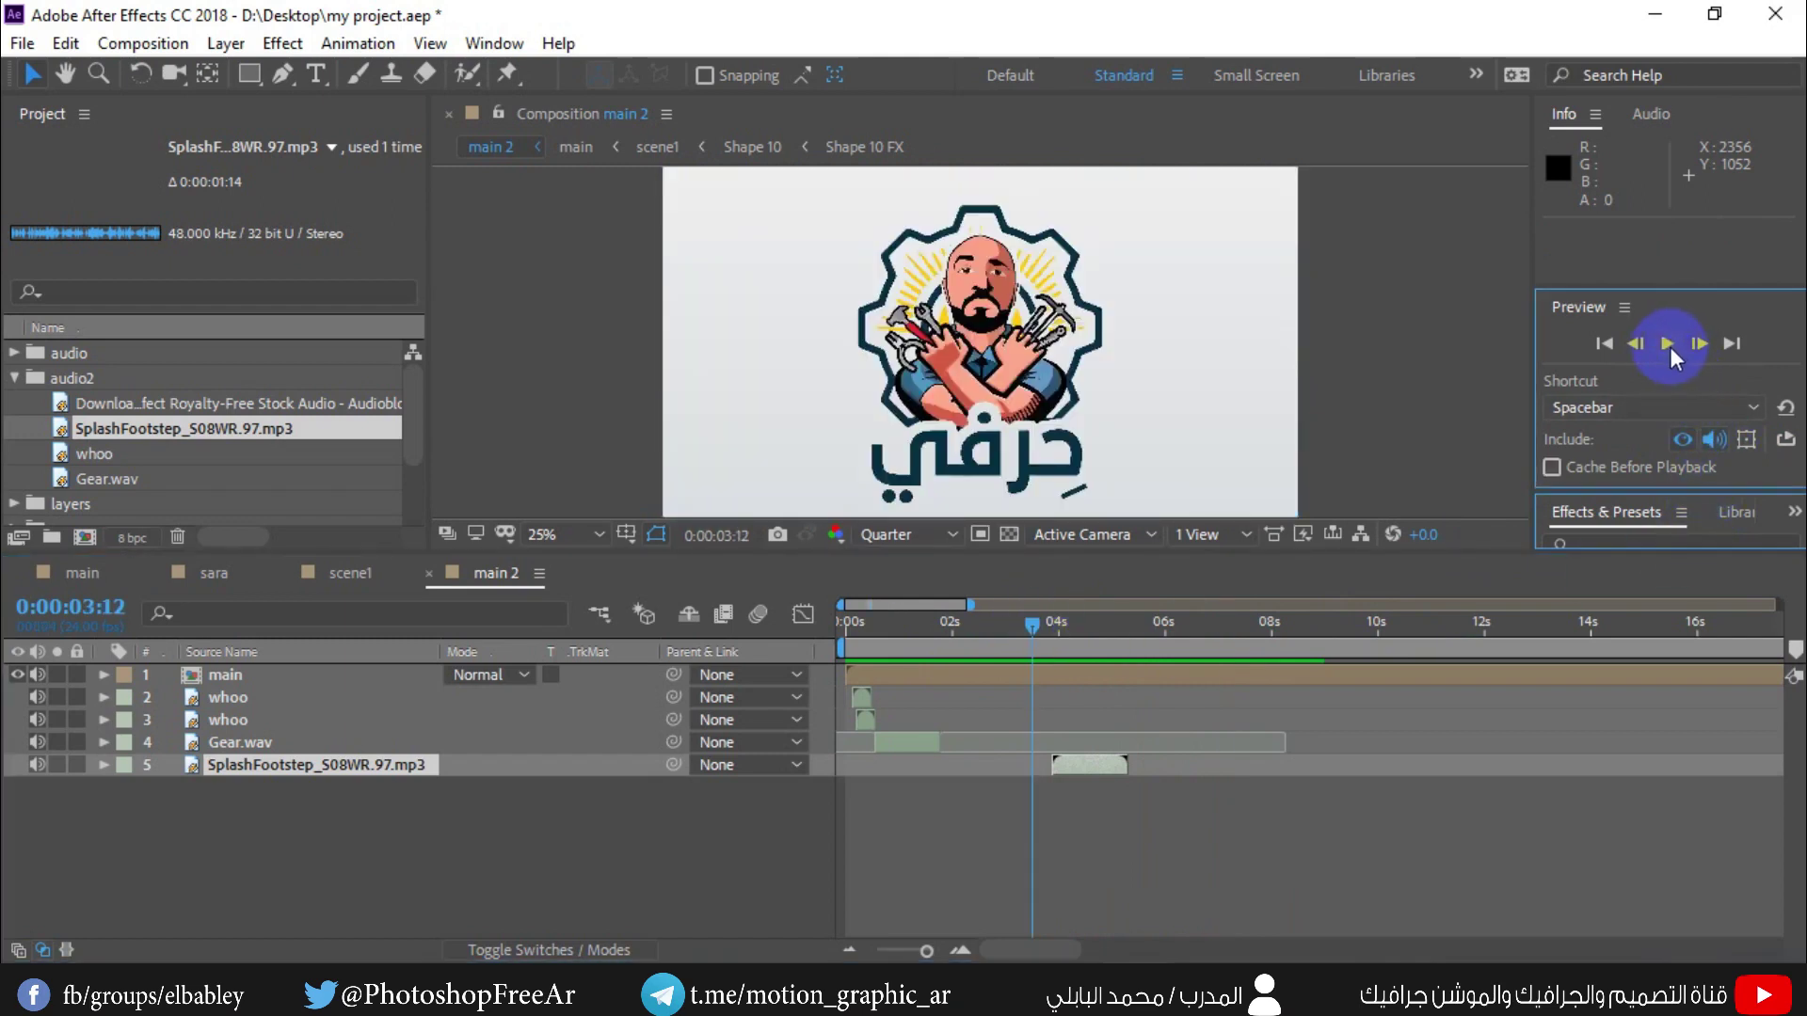
left_click(1668, 344)
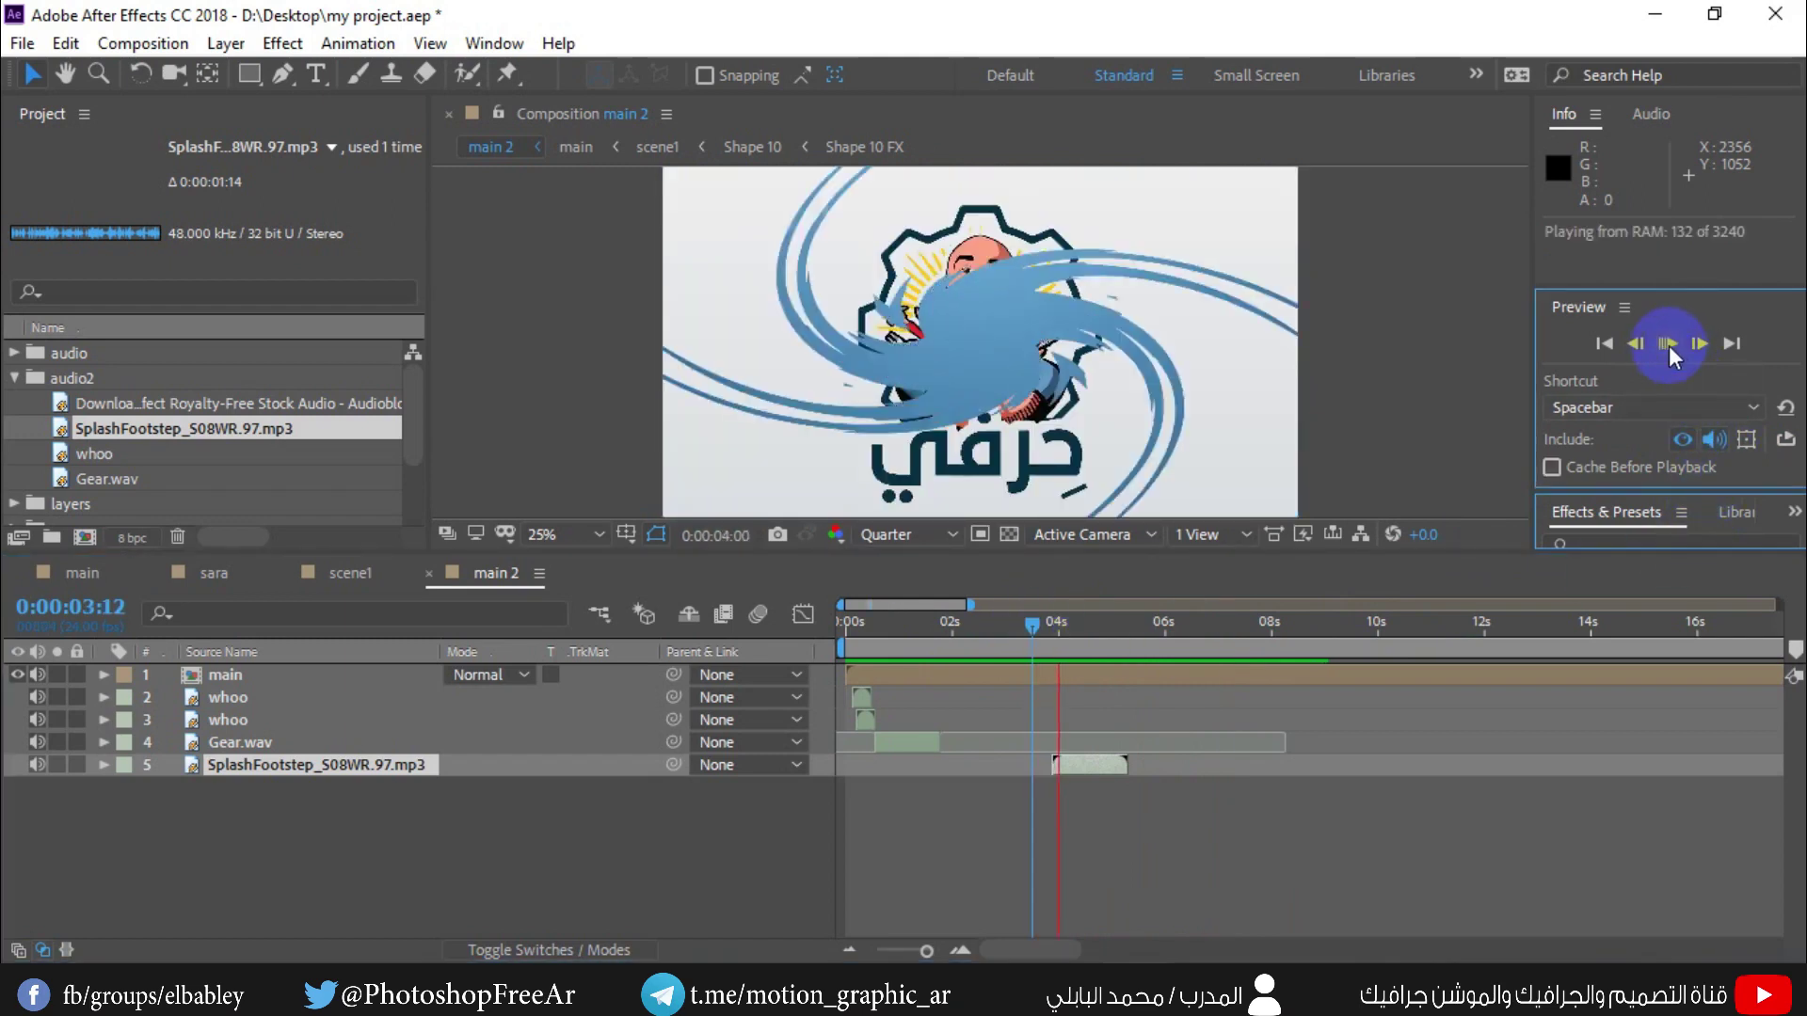
left_click(1669, 346)
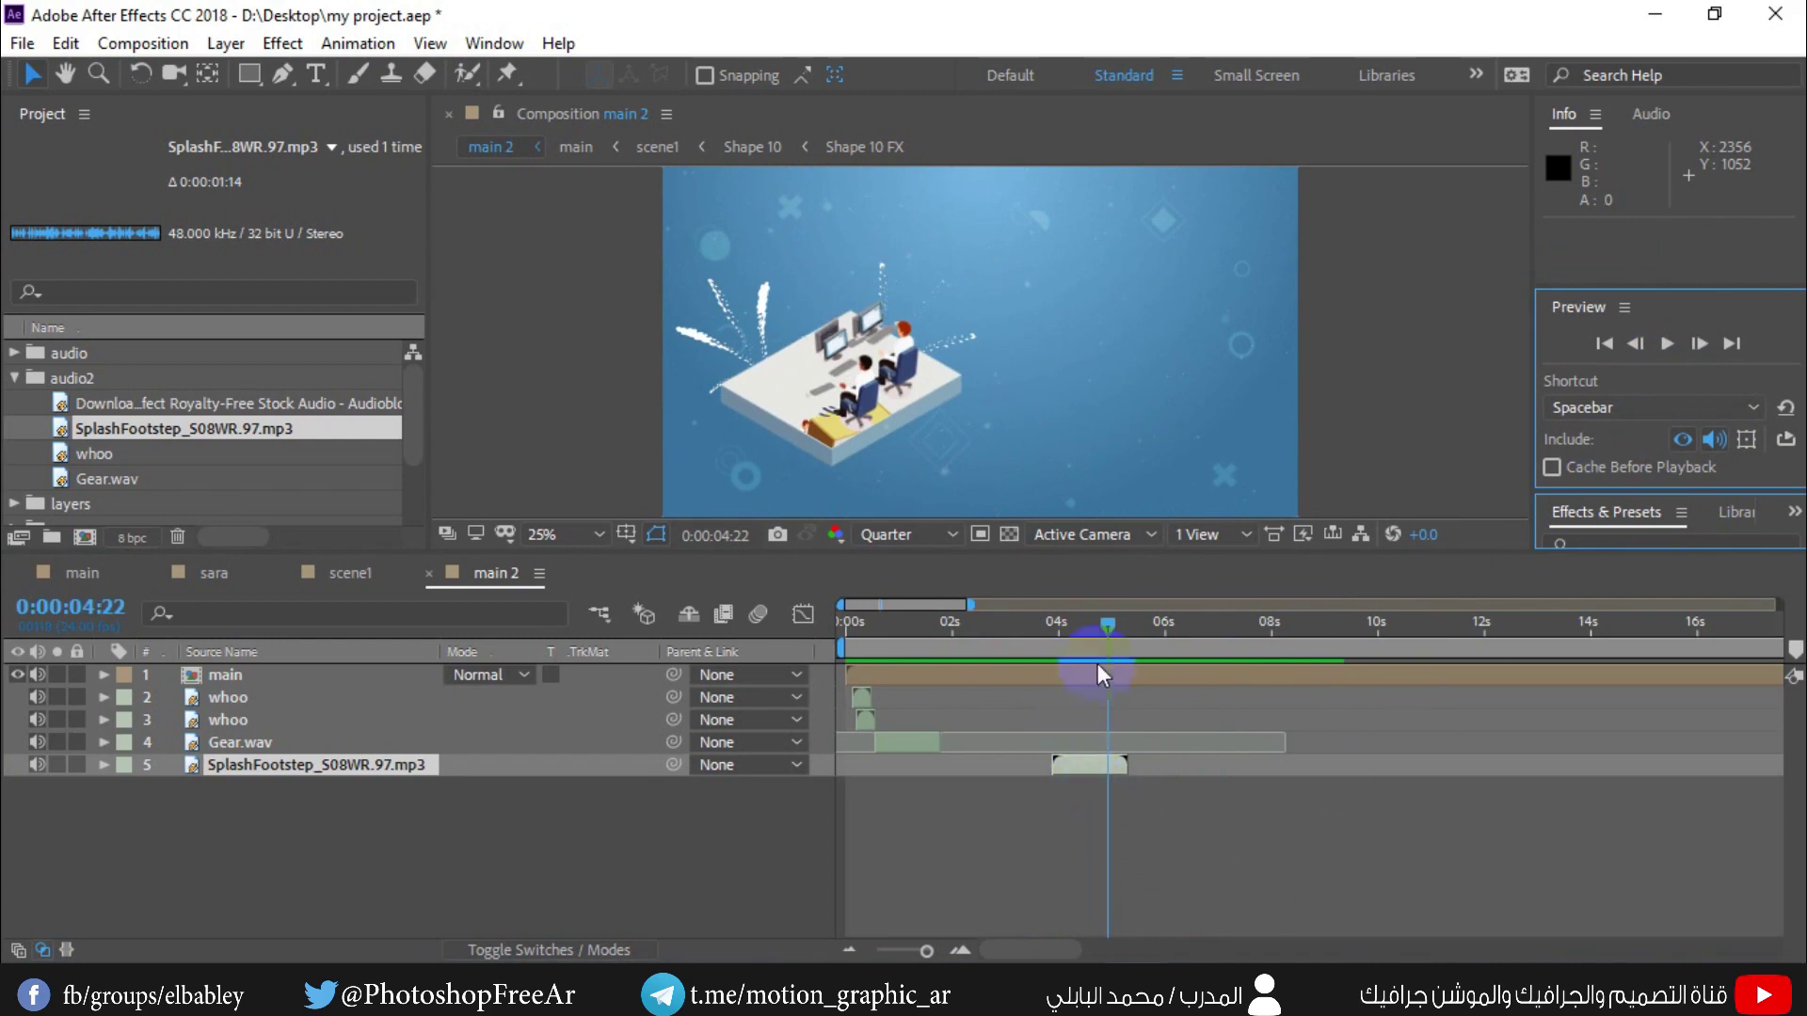
- Scrub past the splash at 4 seconds and through the later scenes to about 8:17
mouse_move(1109, 628)
left_mouse_down()
mouse_move(1280, 641)
mouse_move(1079, 625)
left_mouse_up()
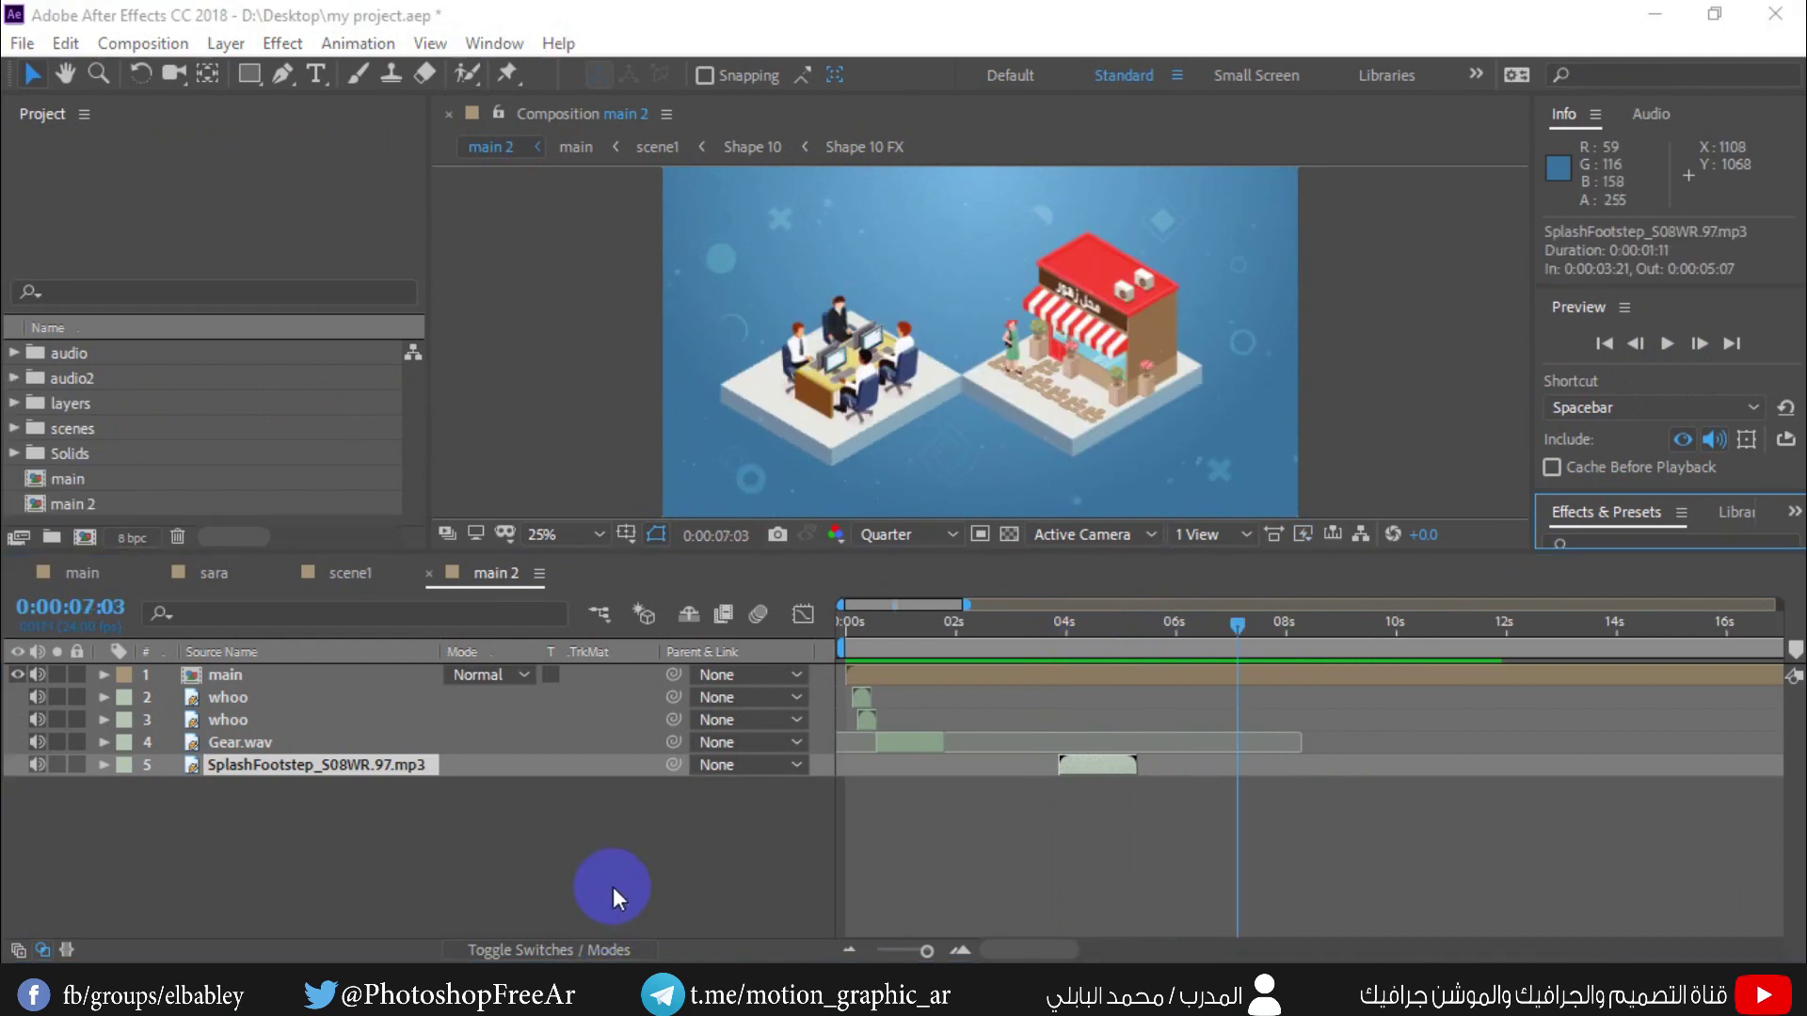
left_click_drag(1242, 623, 1364, 629)
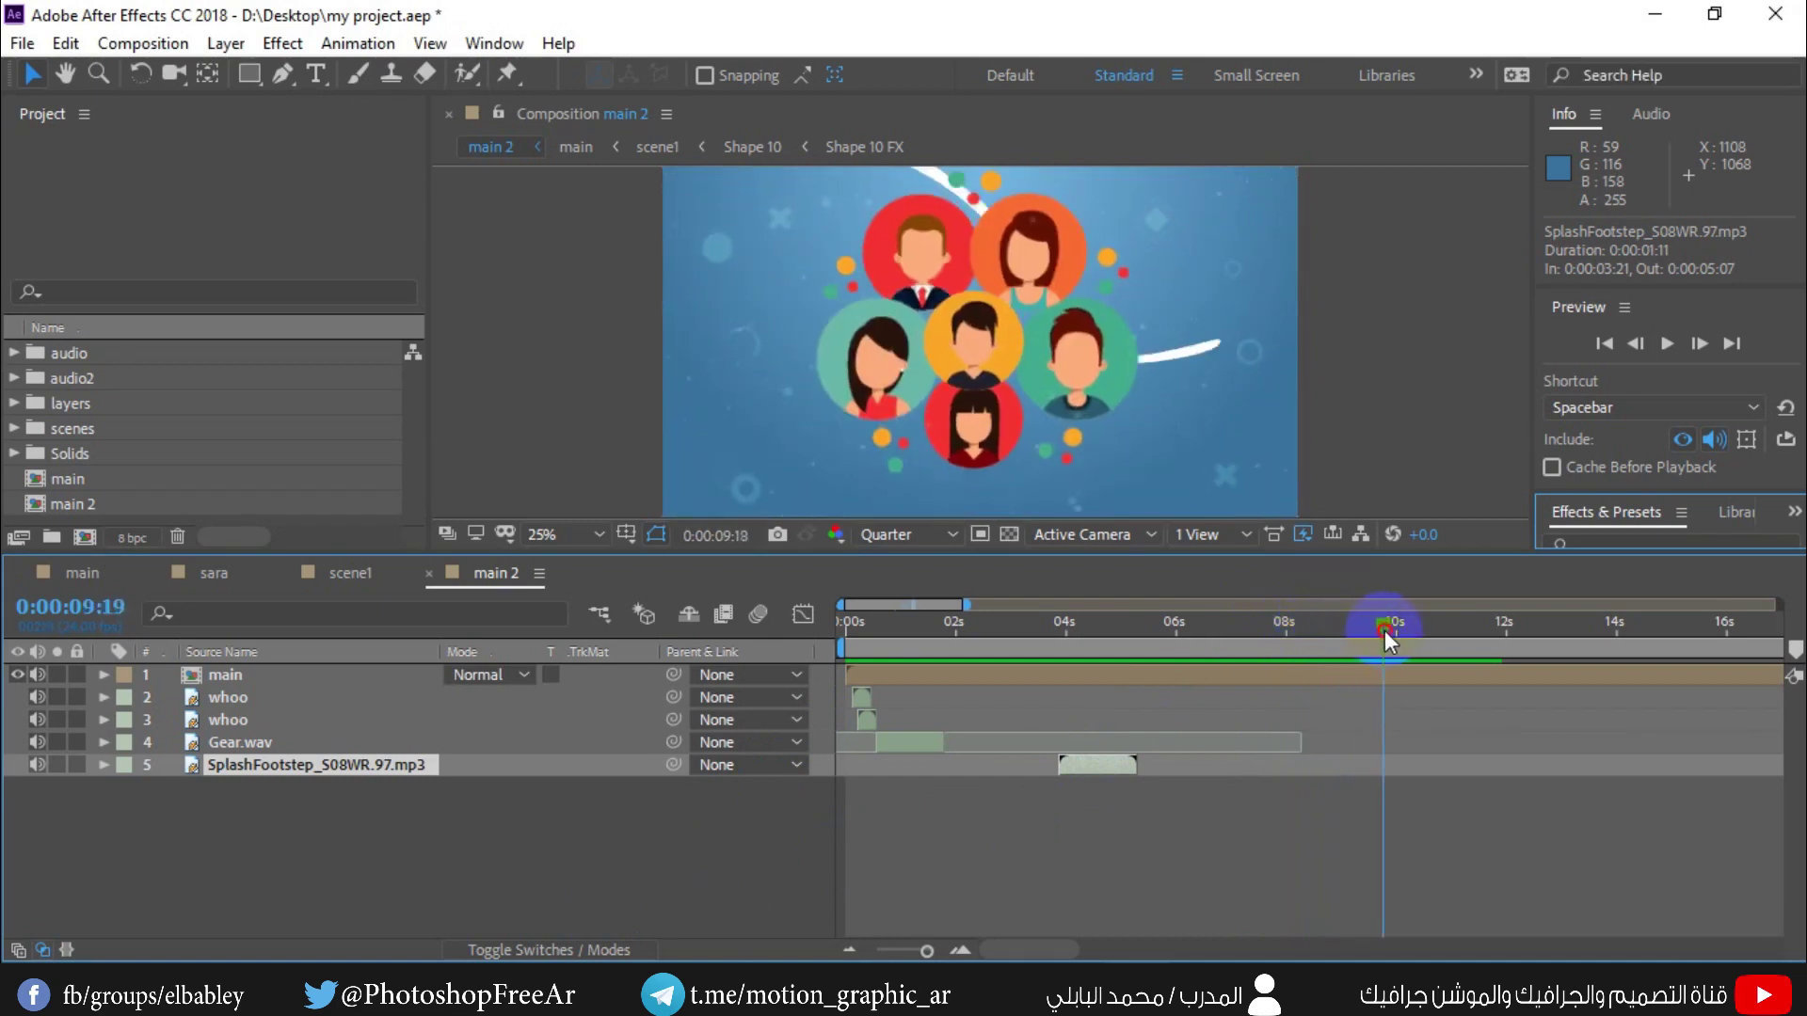
left_click_drag(1365, 628, 1325, 622)
left_click(1067, 943)
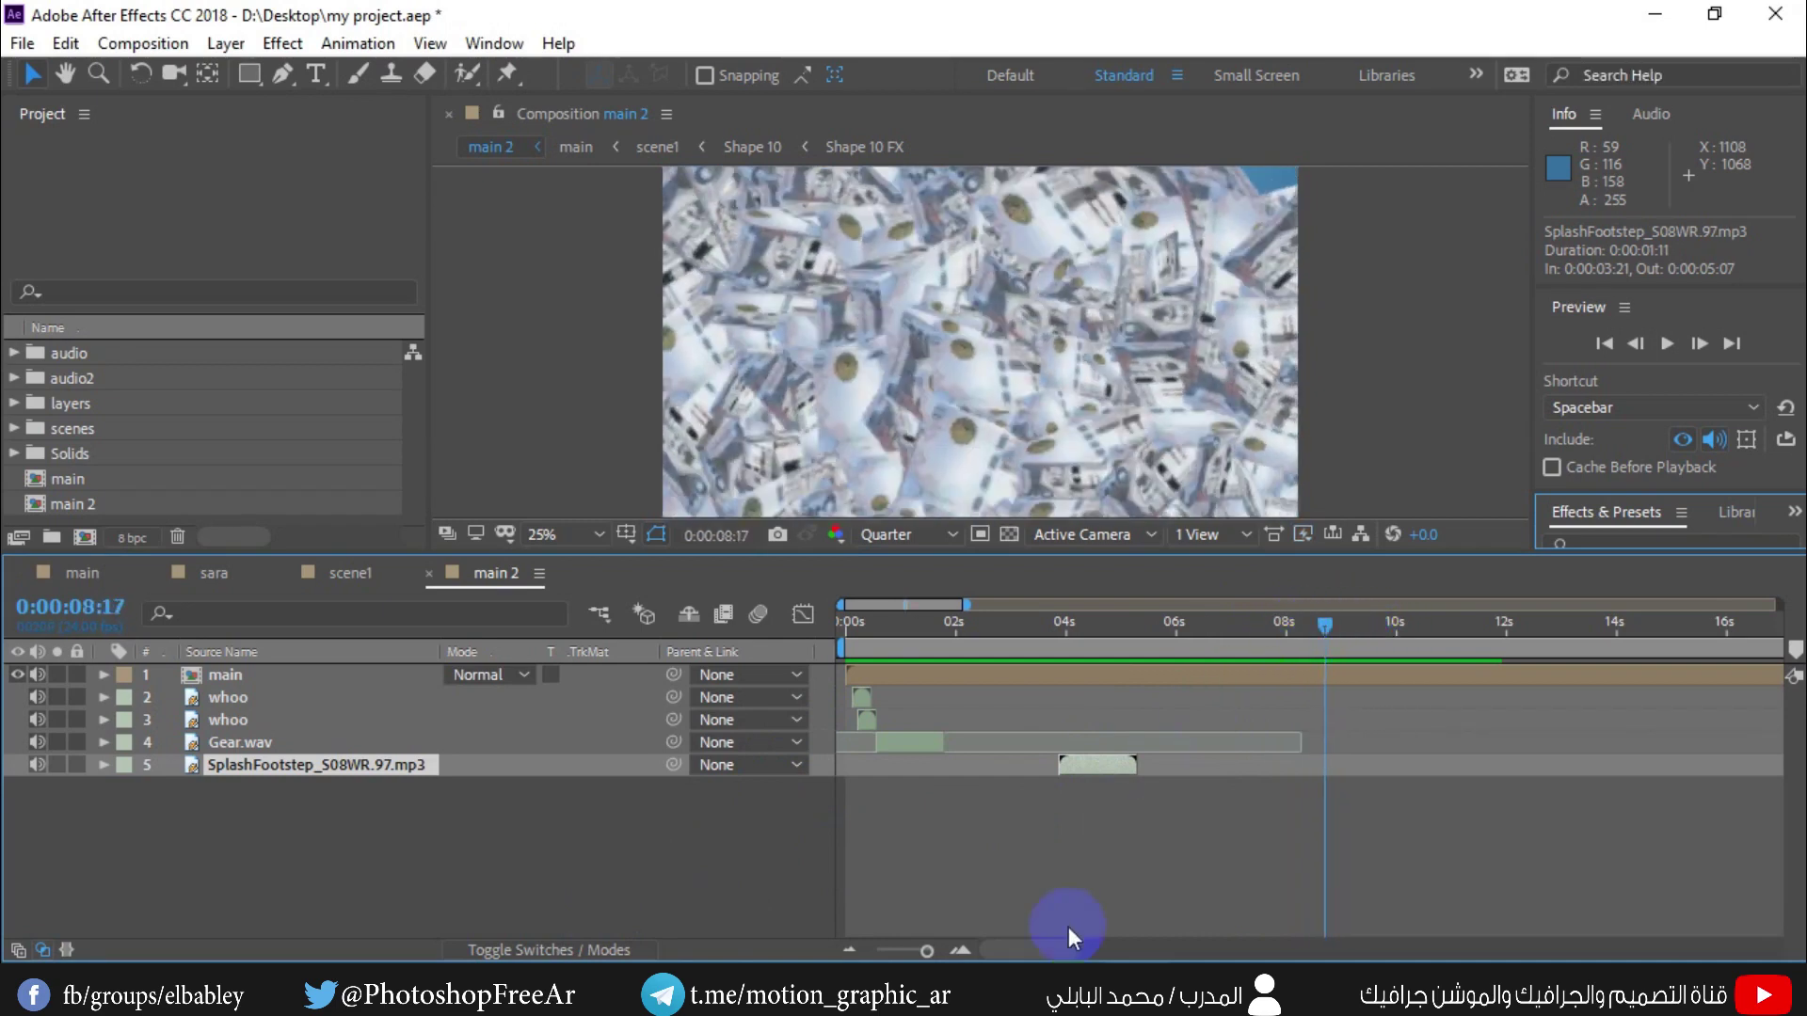
- Show the un packeg folder window, then switch to the Freesound web page
left_click(1015, 913)
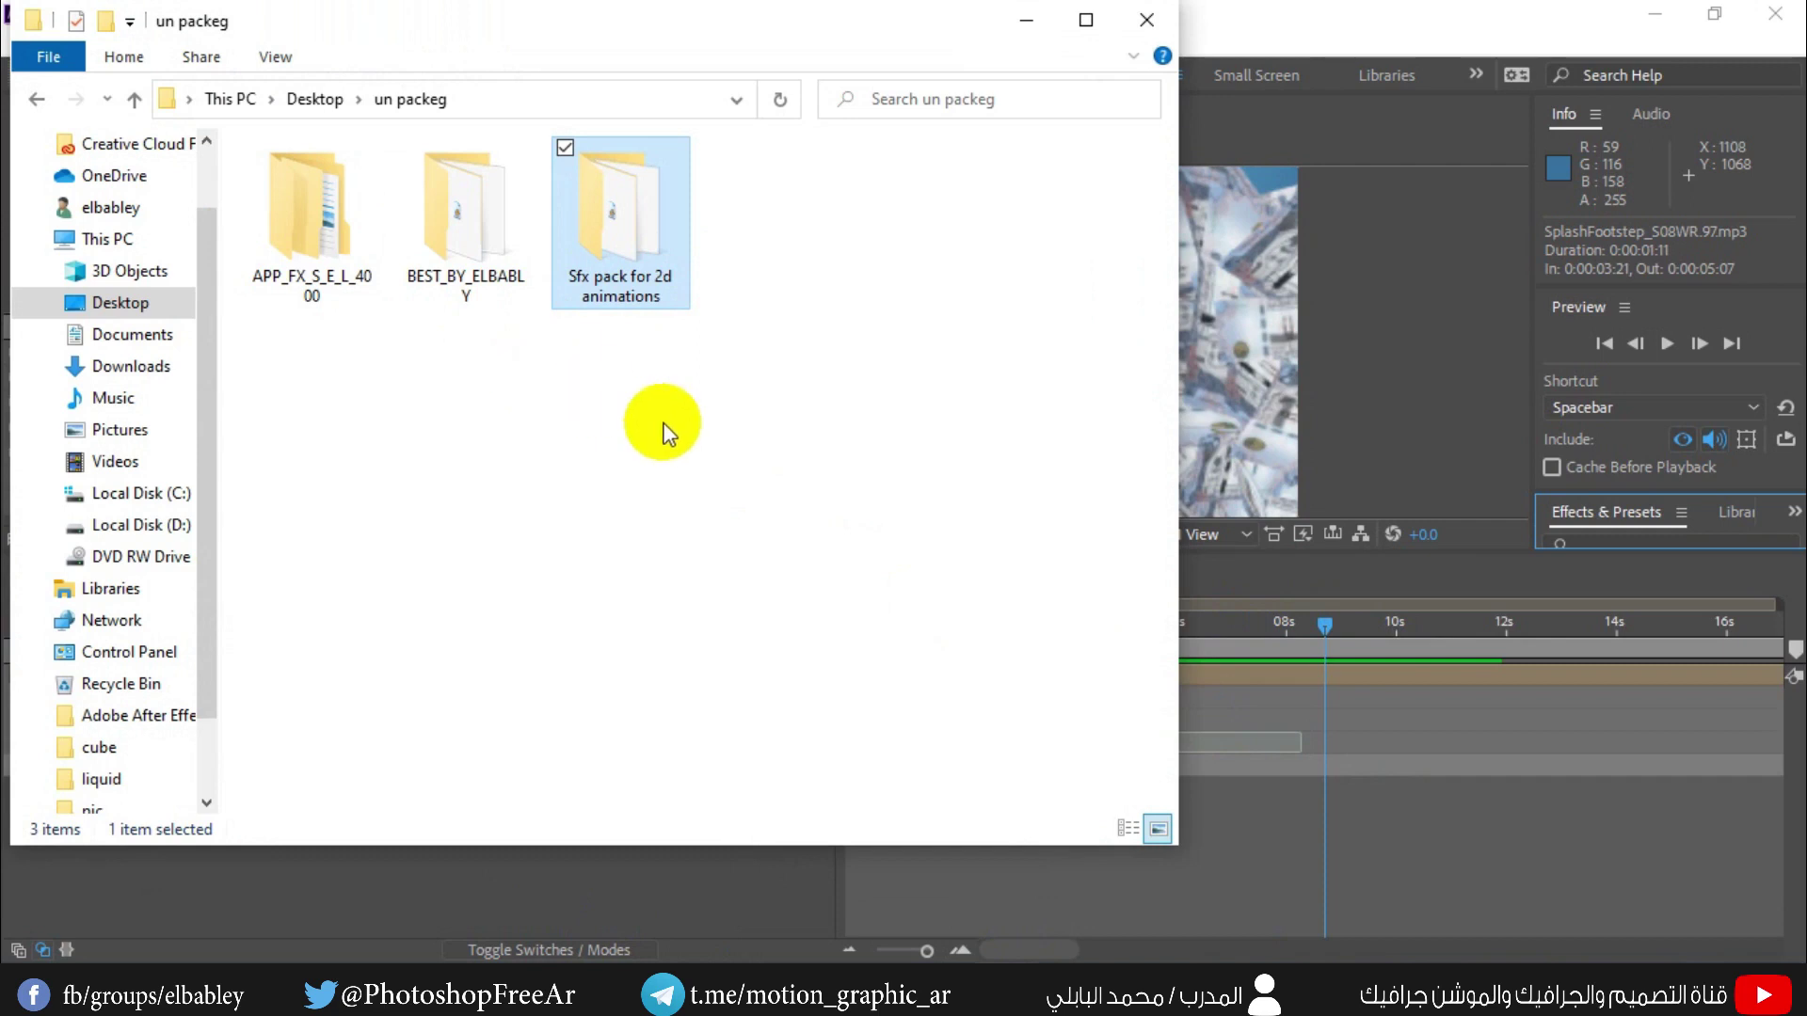
left_click(1054, 953)
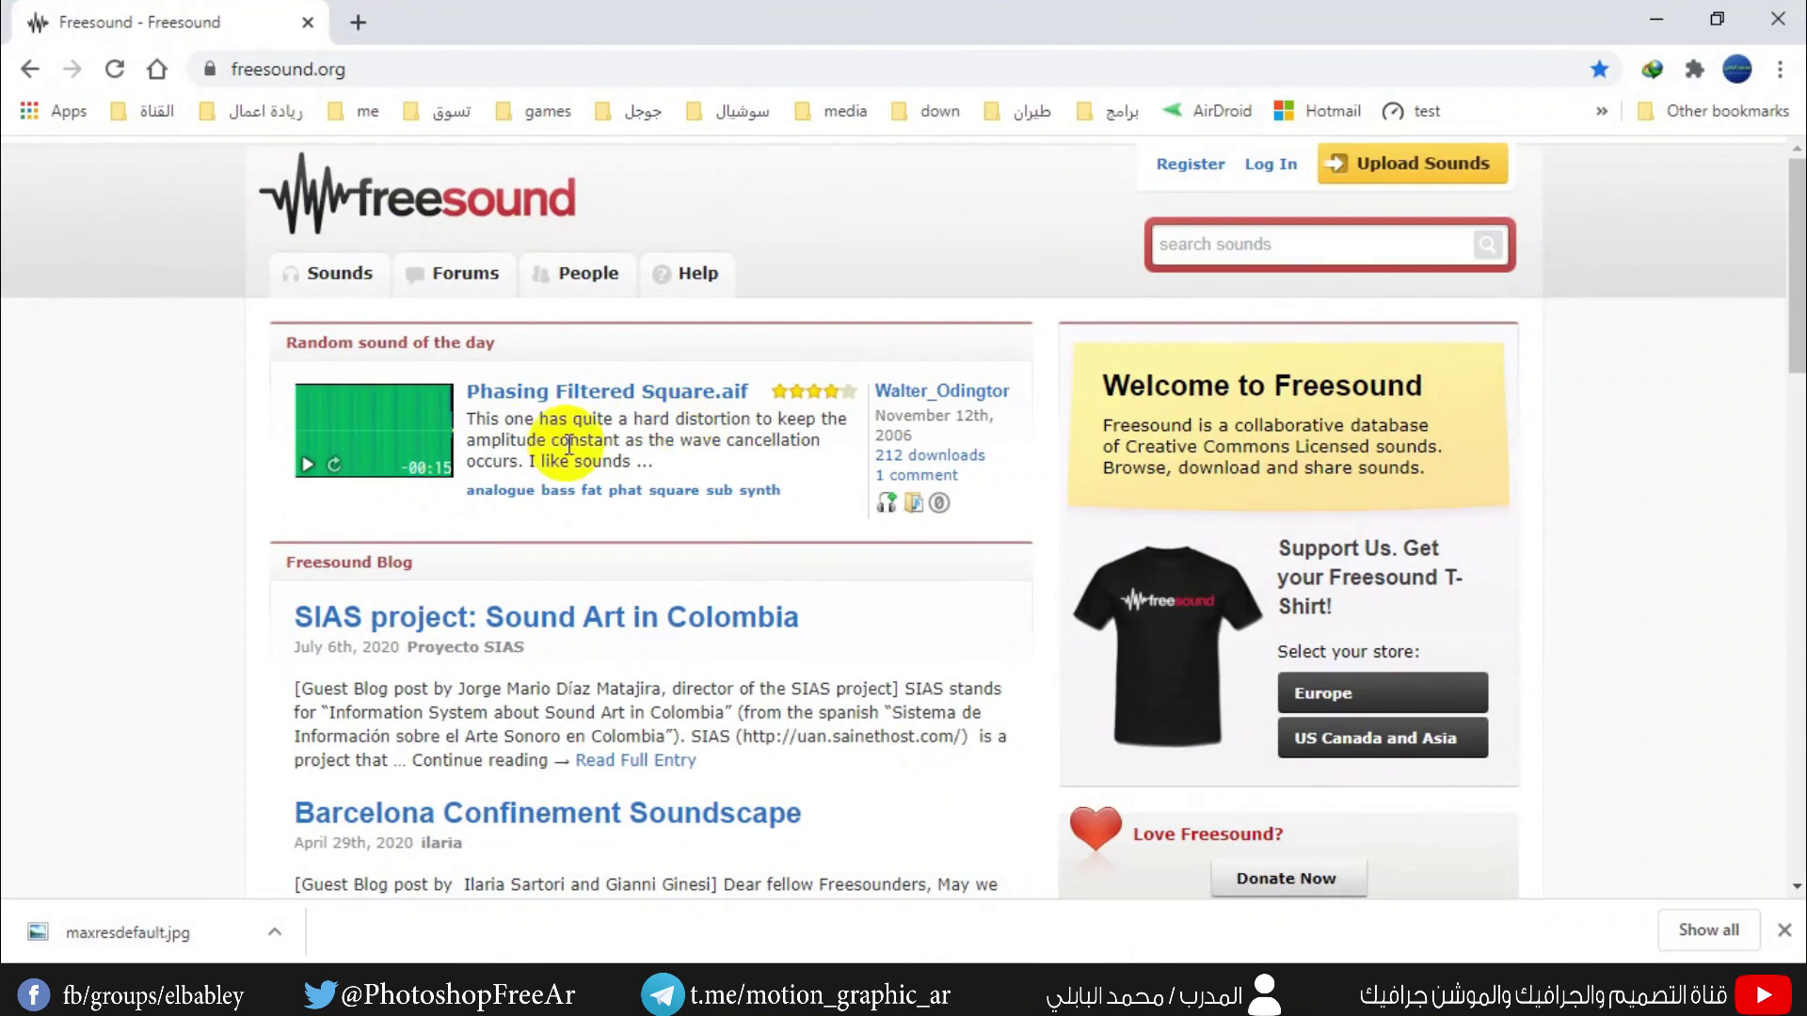
left_click(273, 71)
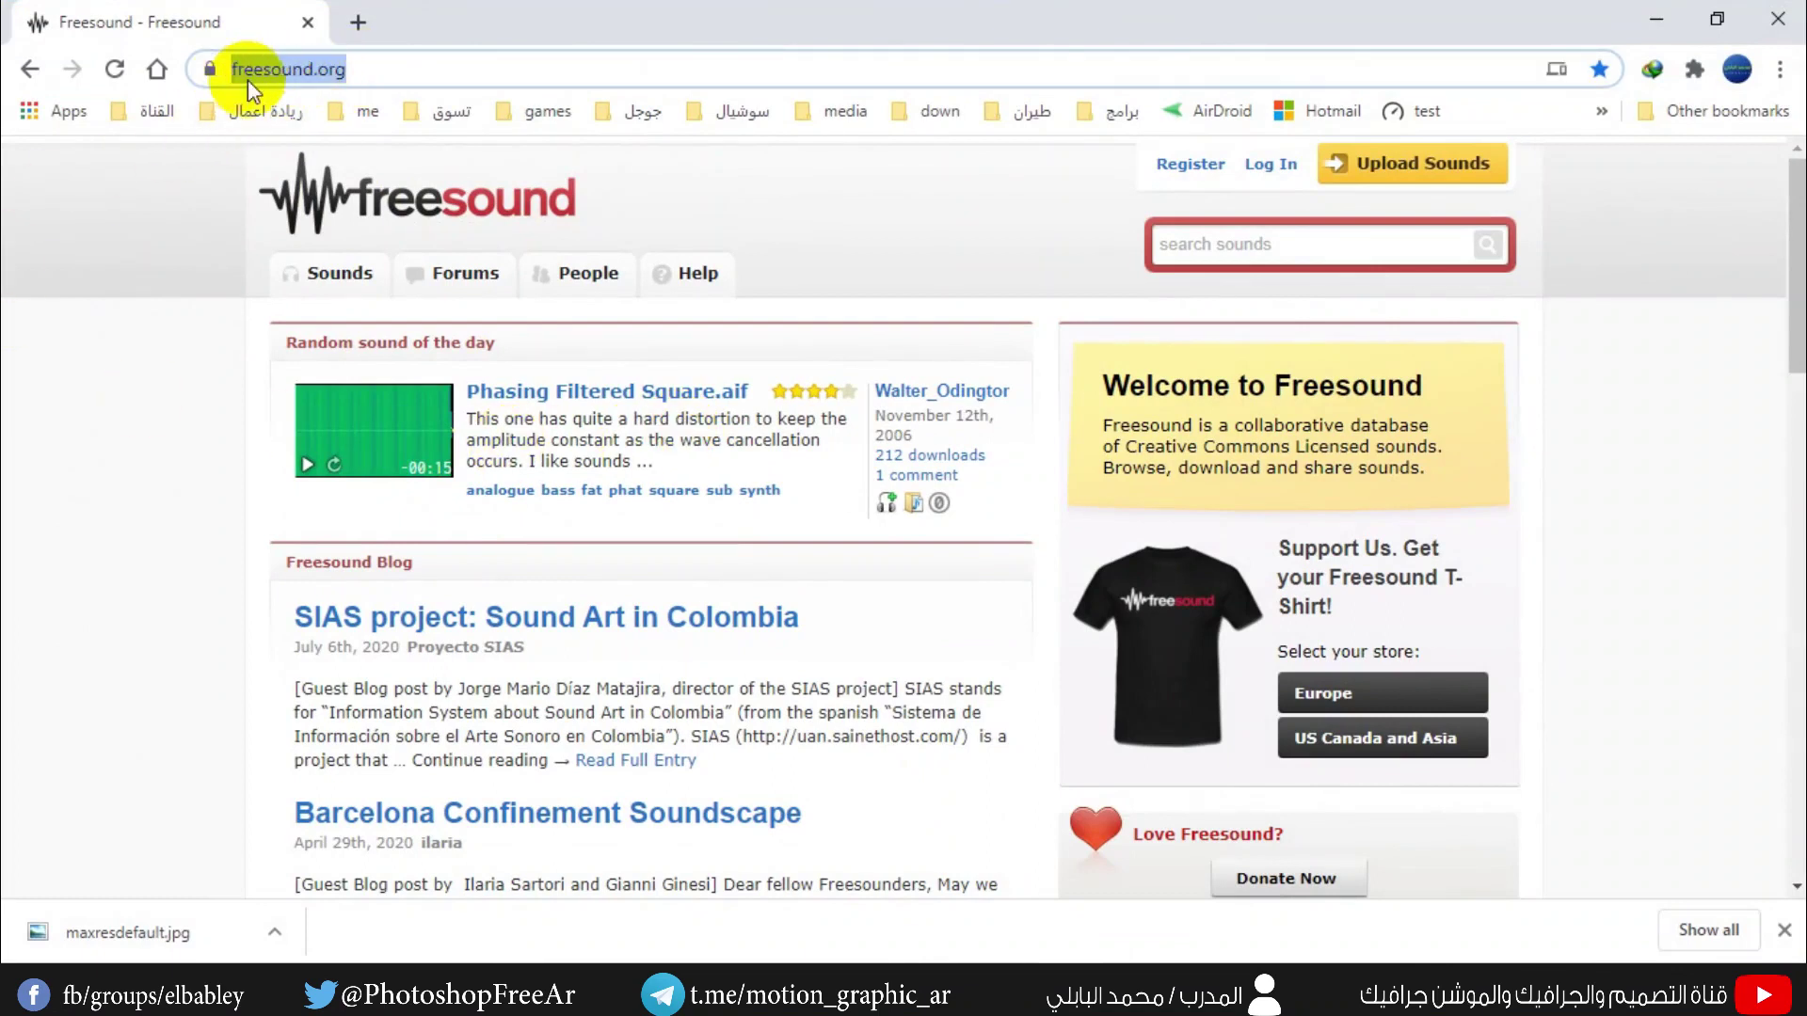
left_click(383, 69)
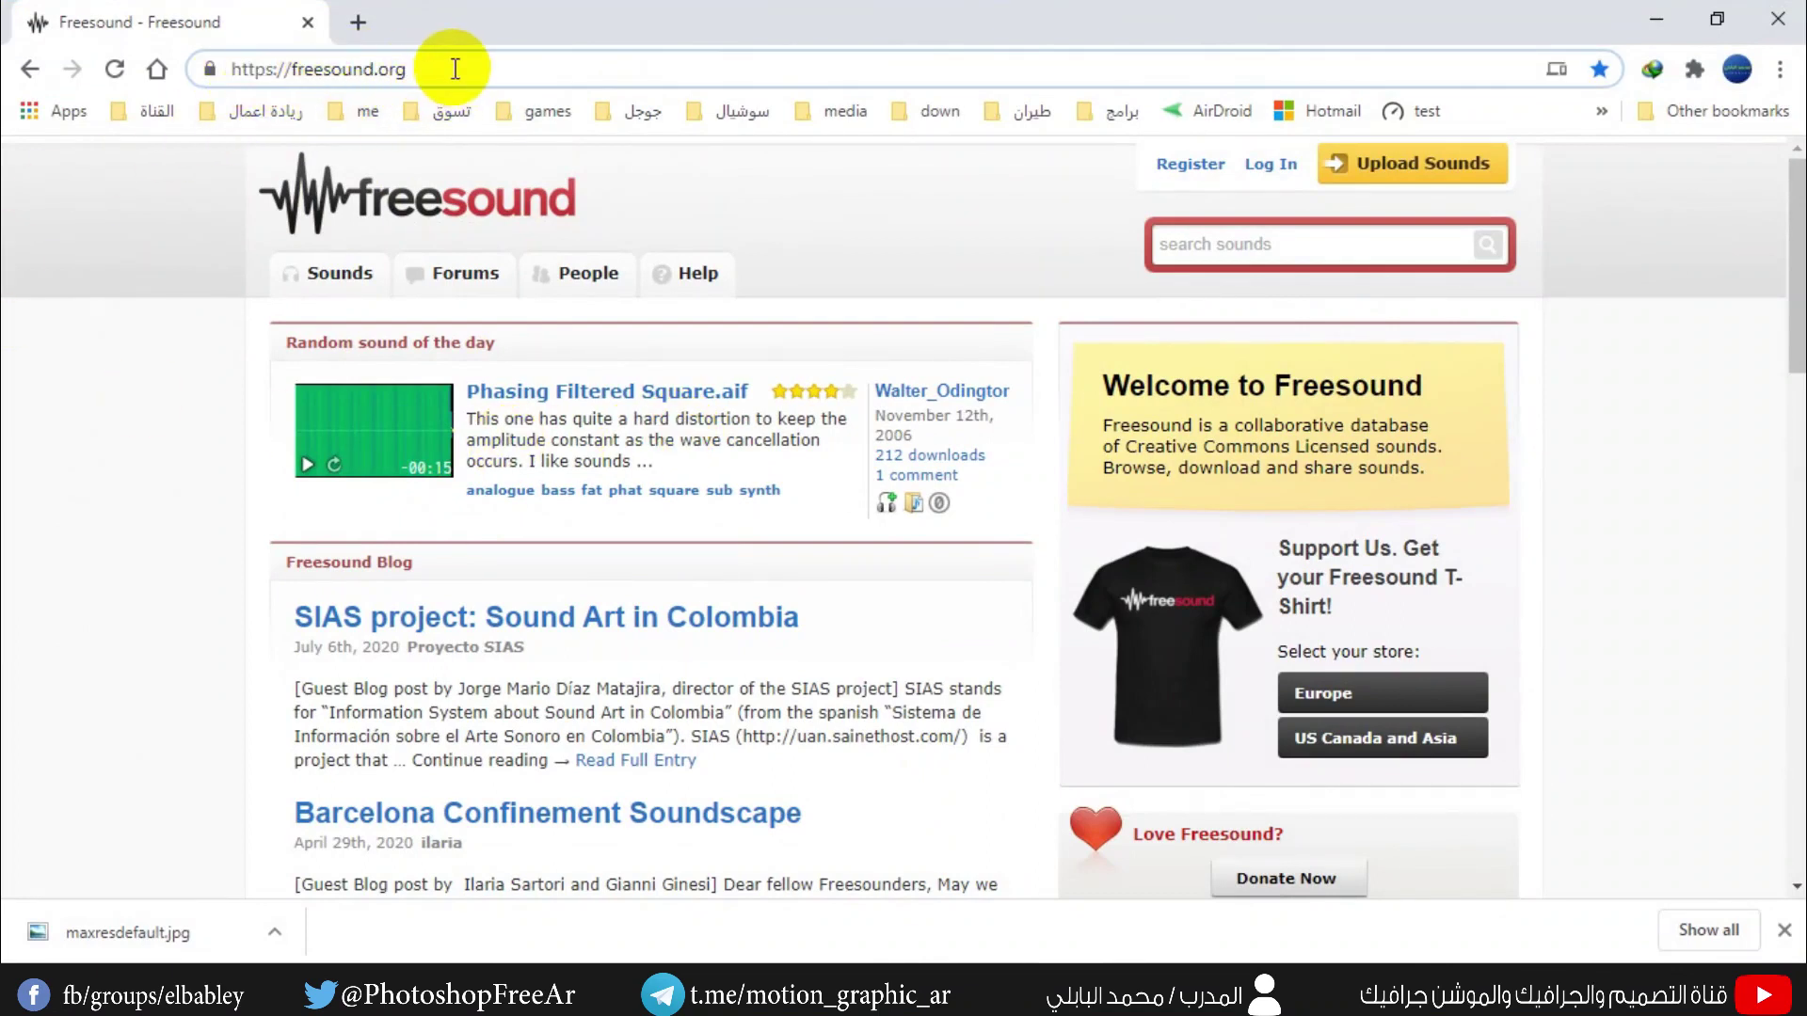
left_click_drag(454, 69, 175, 67)
left_click(357, 66)
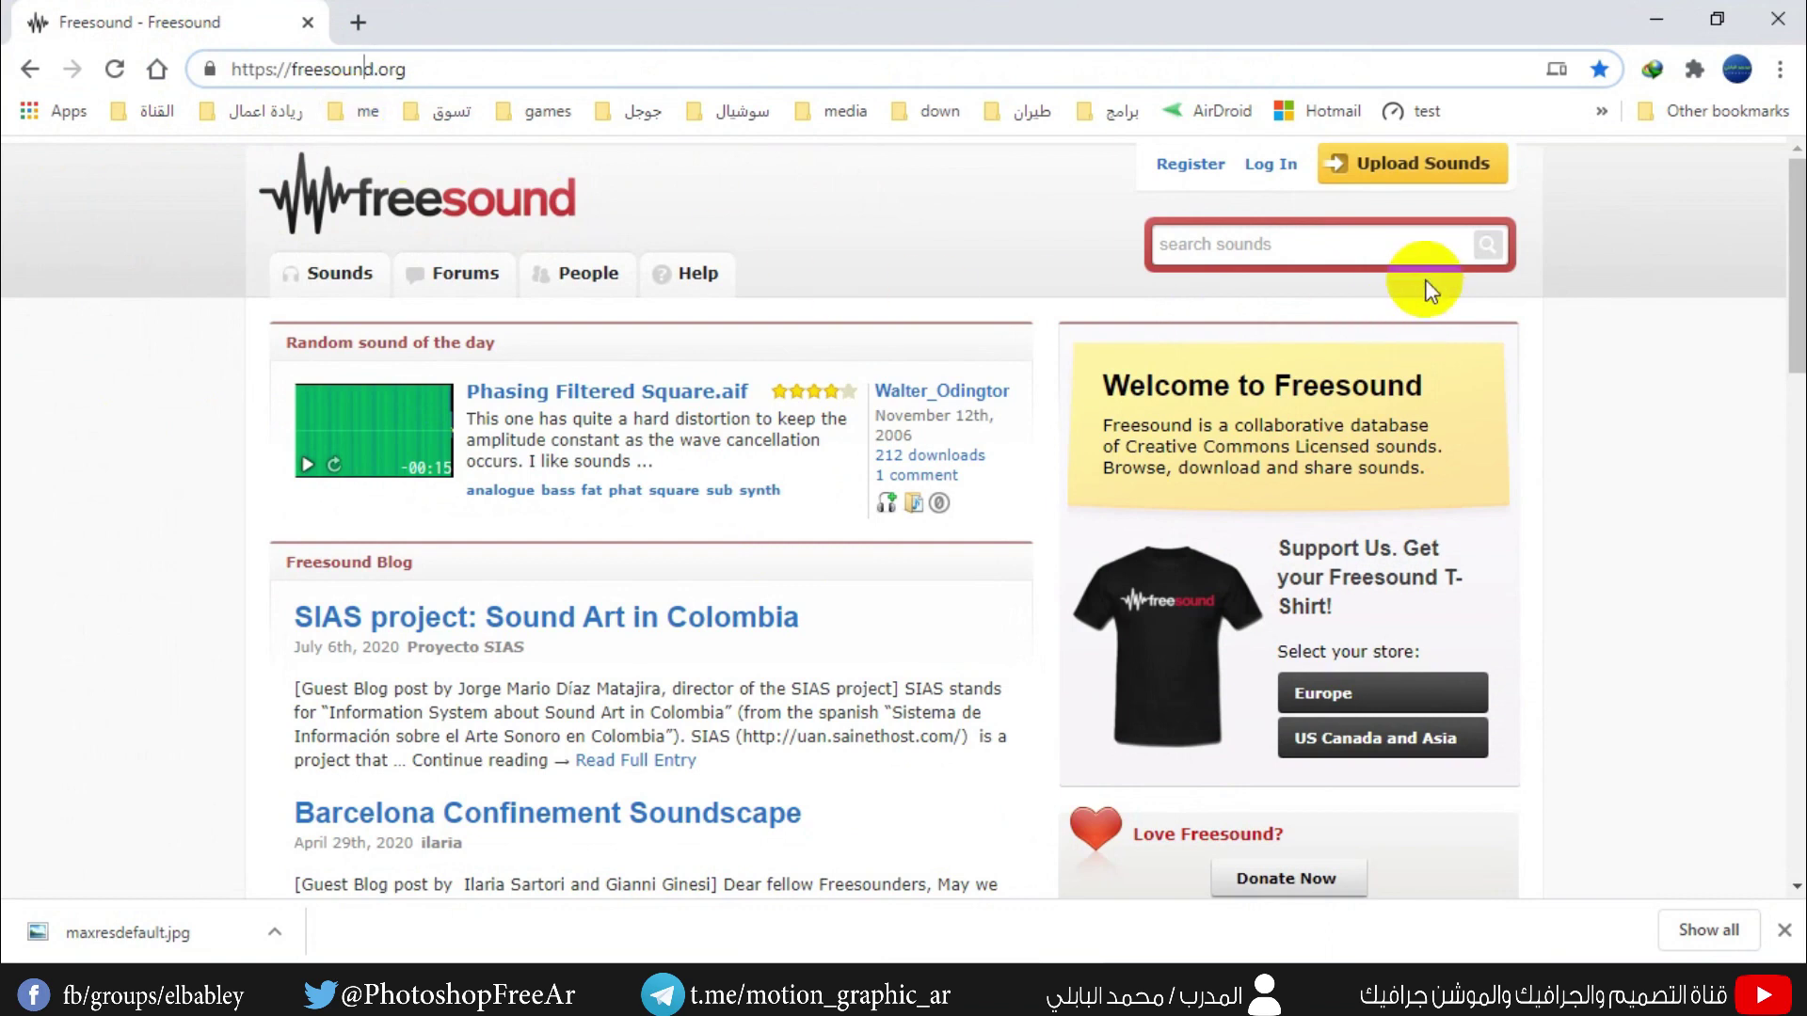
left_click(1200, 169)
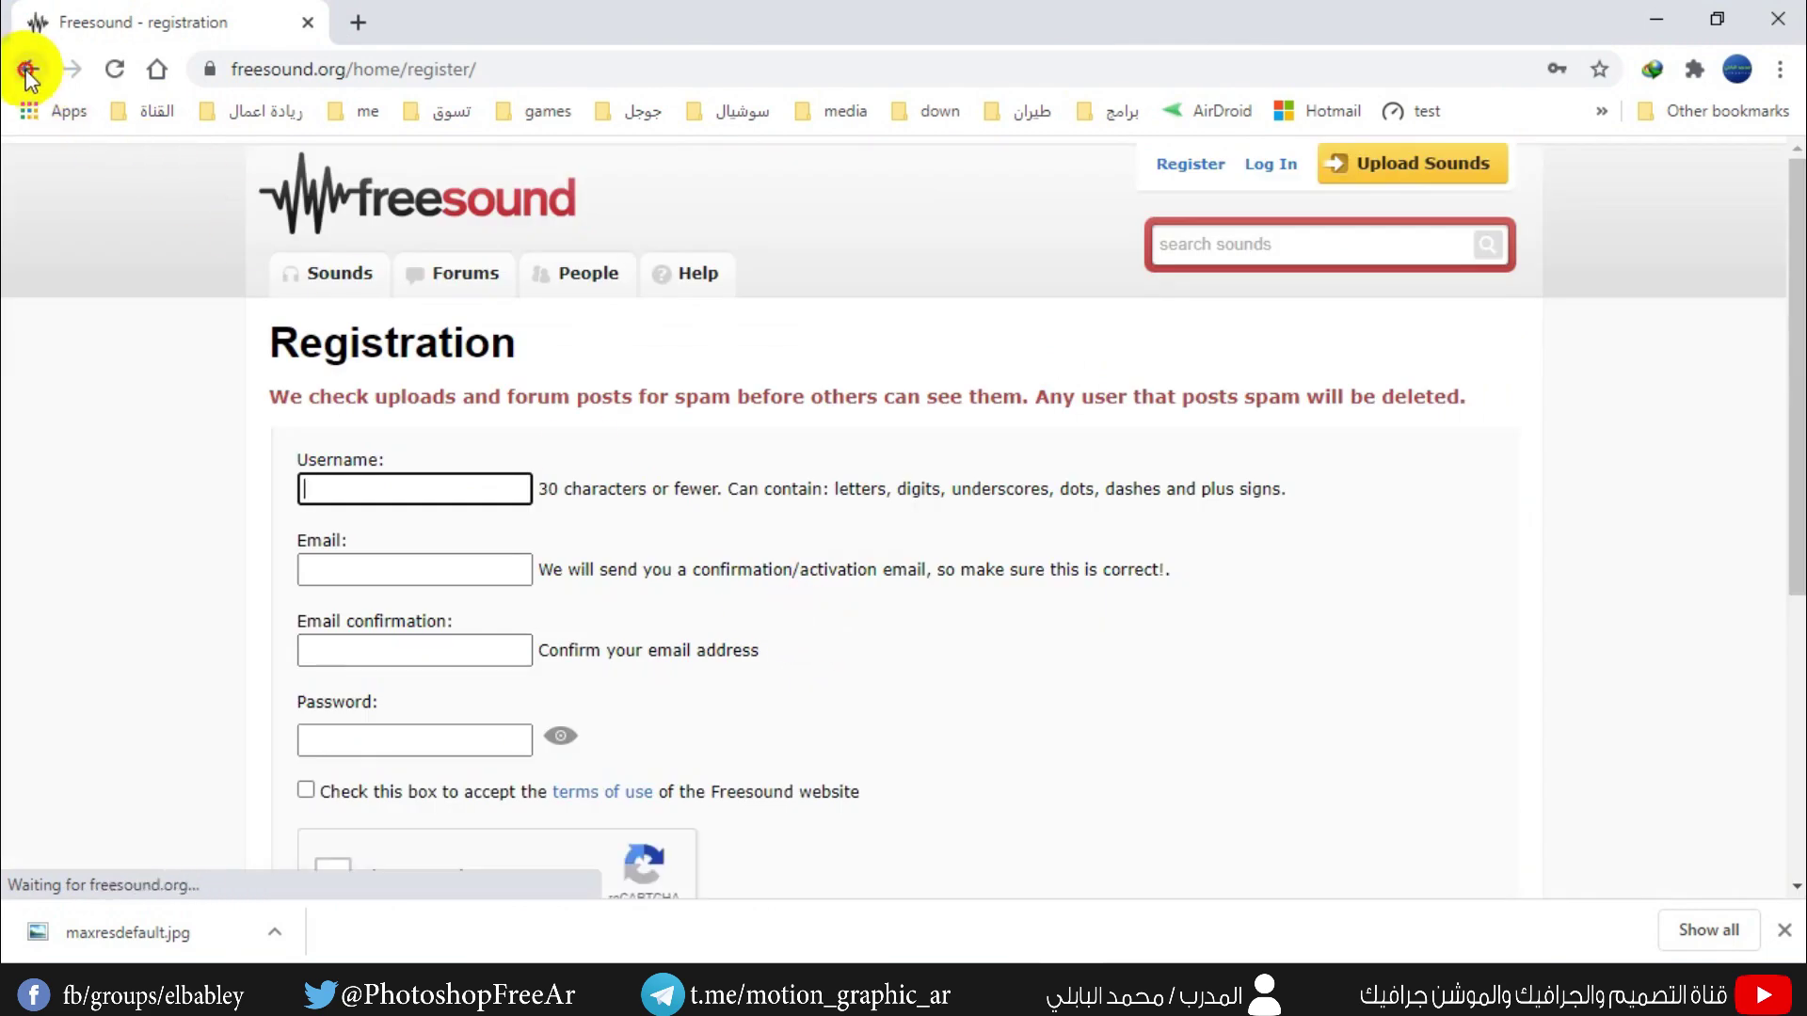
left_click(27, 72)
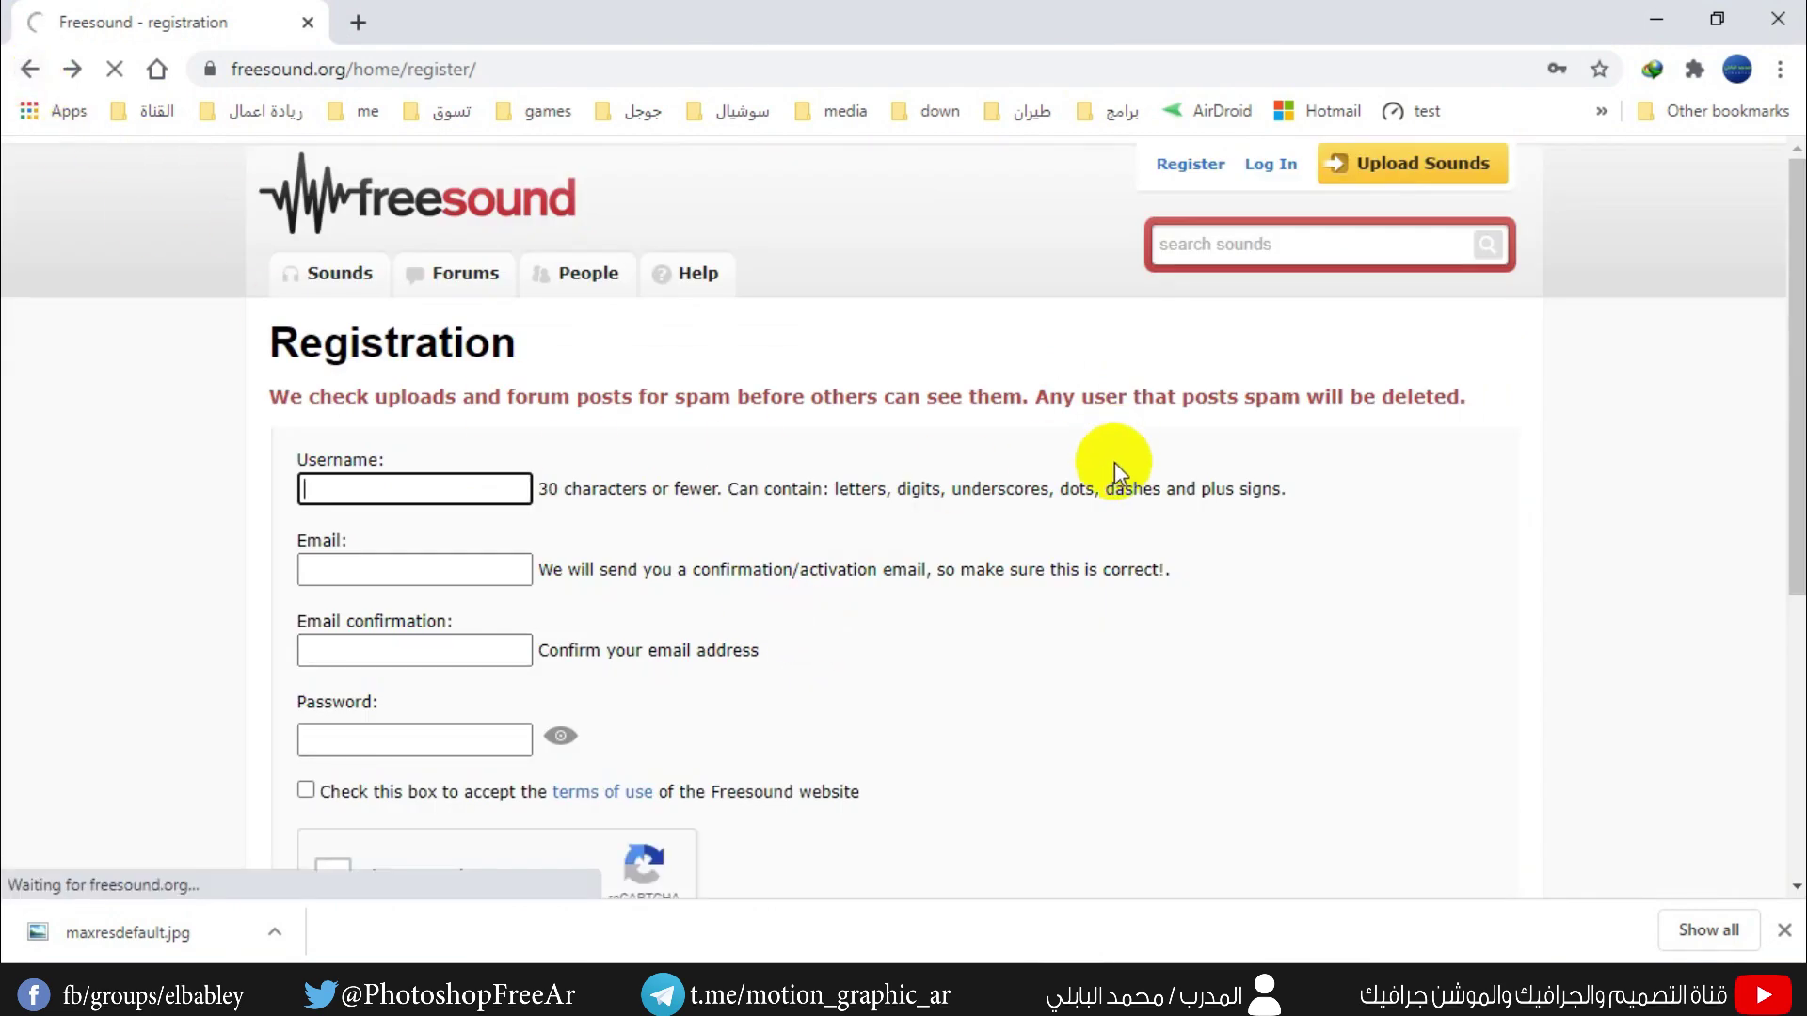
- Search Freesound for 'magic' using the suggested search term
left_click(1208, 247)
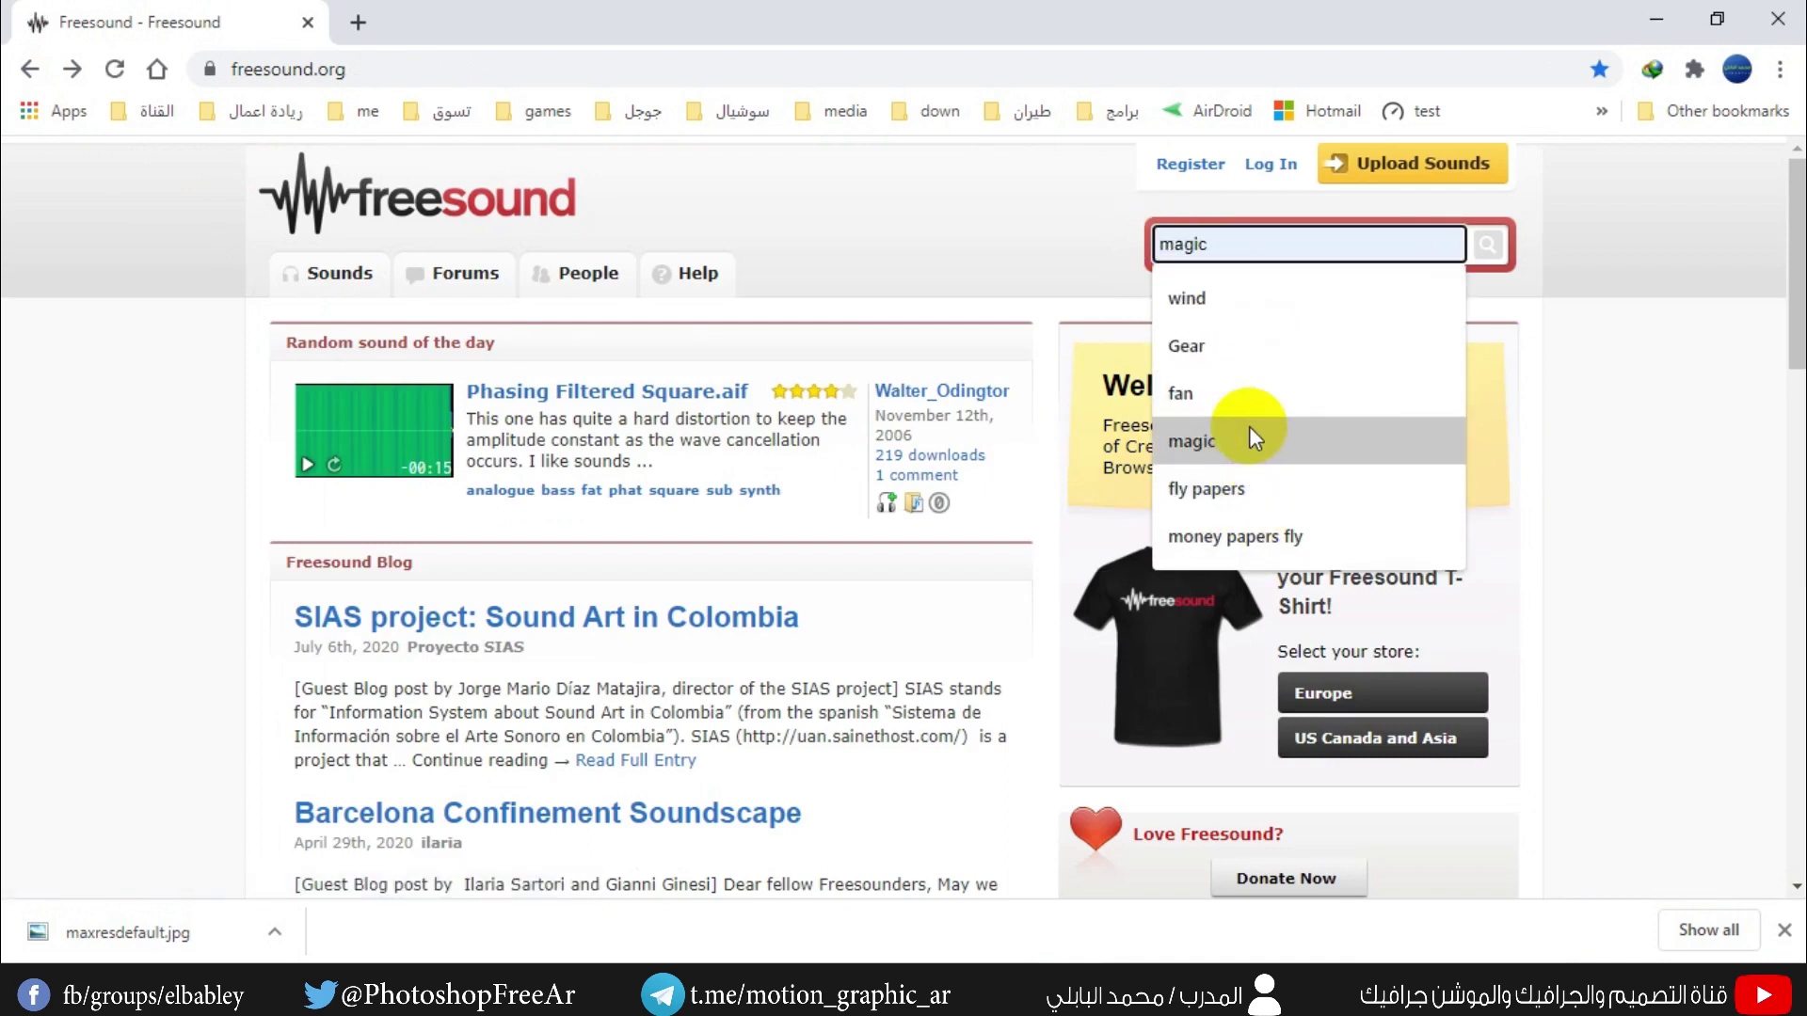
left_click(1221, 444)
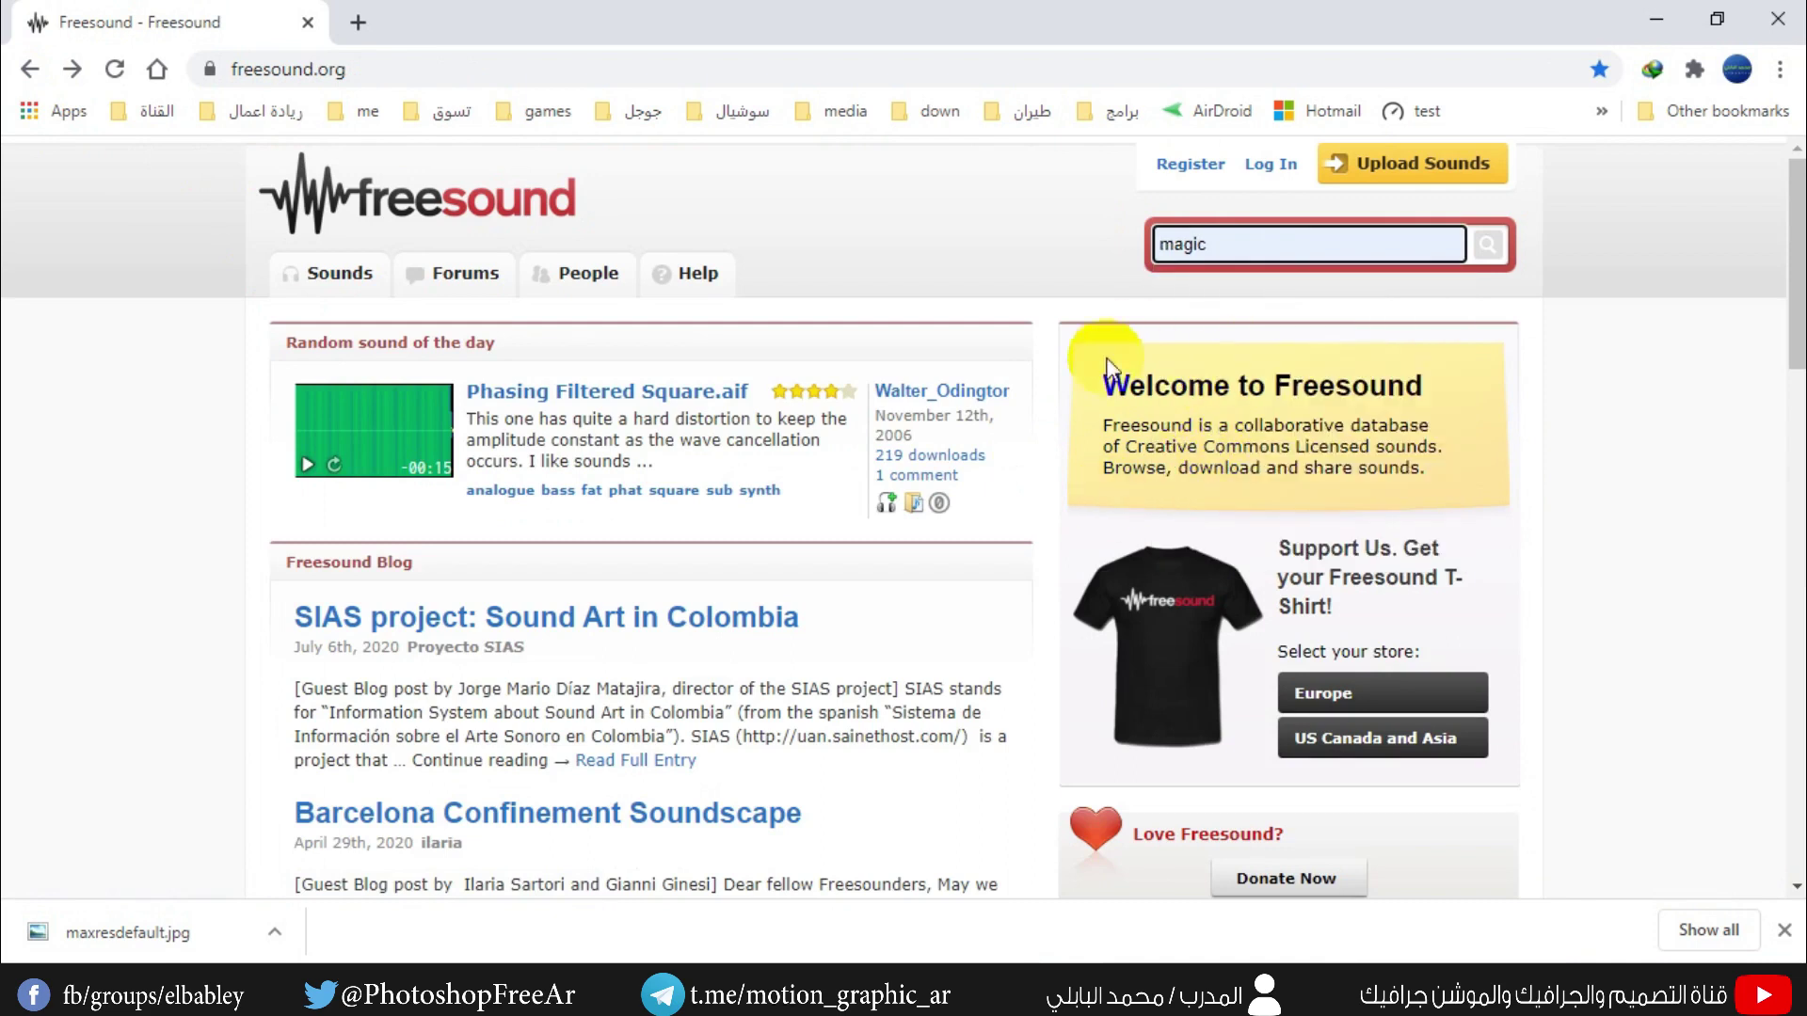
left_click(1488, 245)
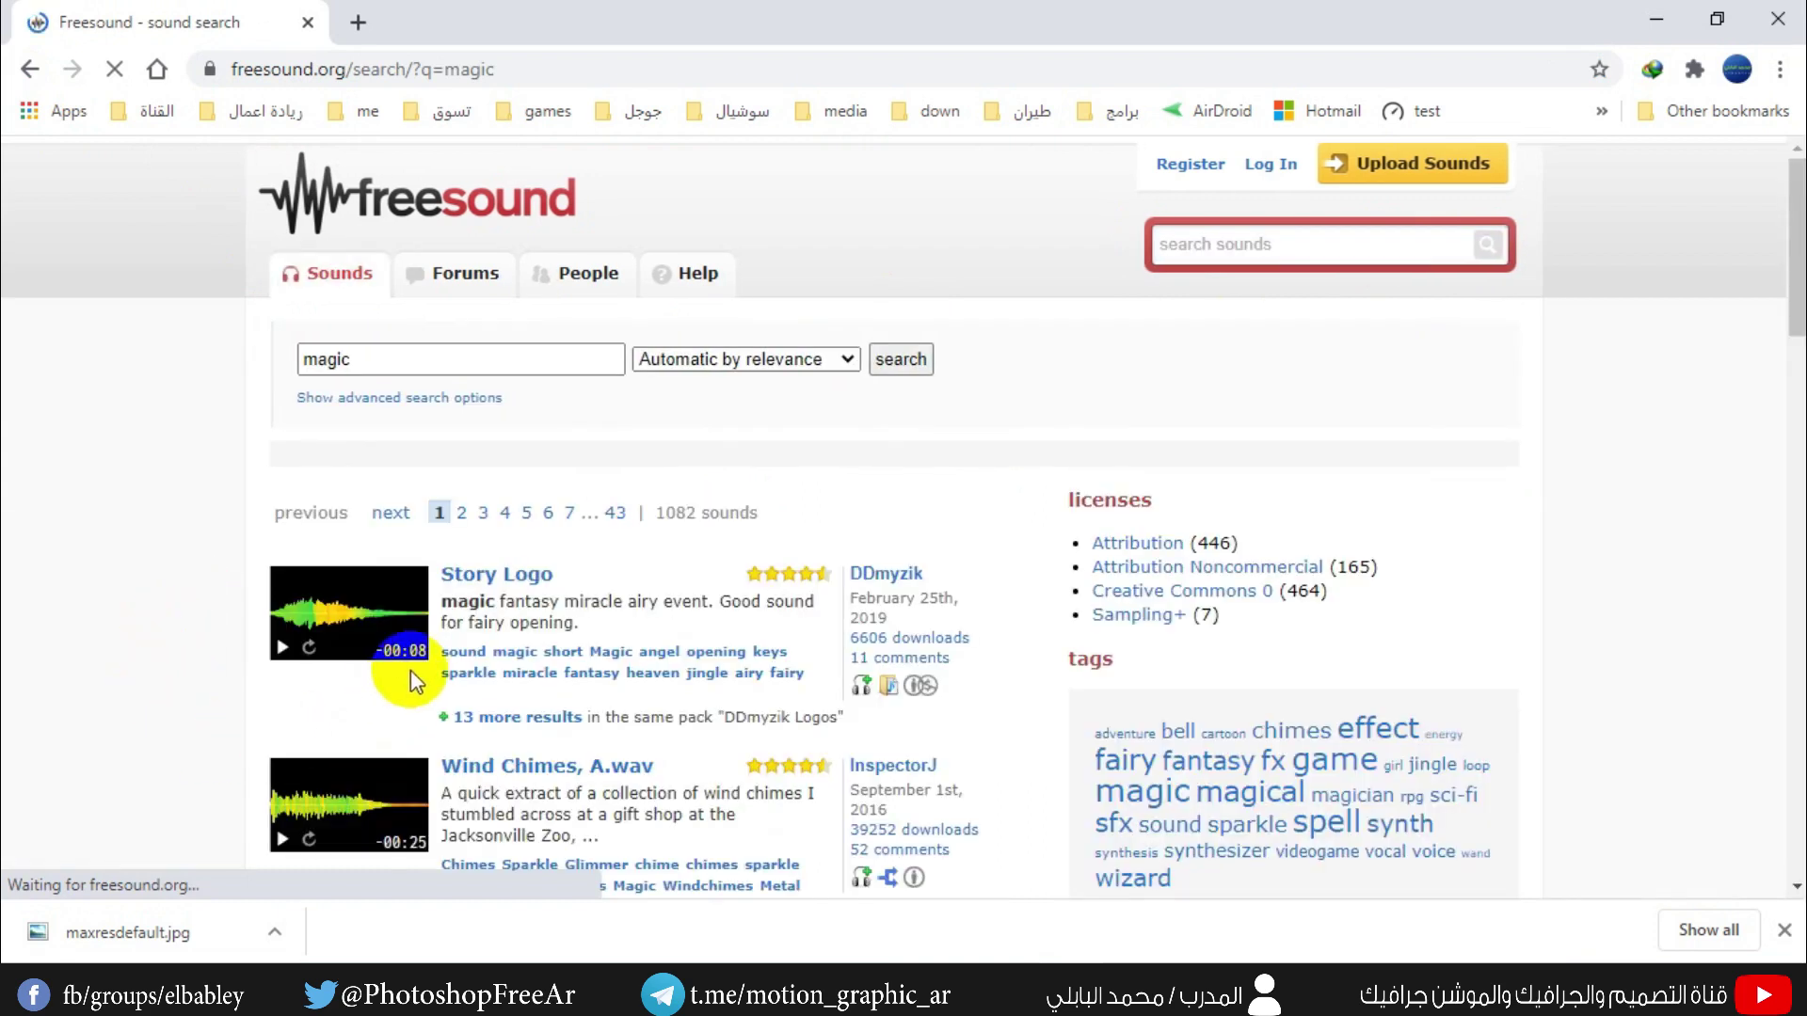
- Preview the magic wand, Magic and 06564 fairy magic wand.wav clips in the results
scroll(417, 659, "down", 3)
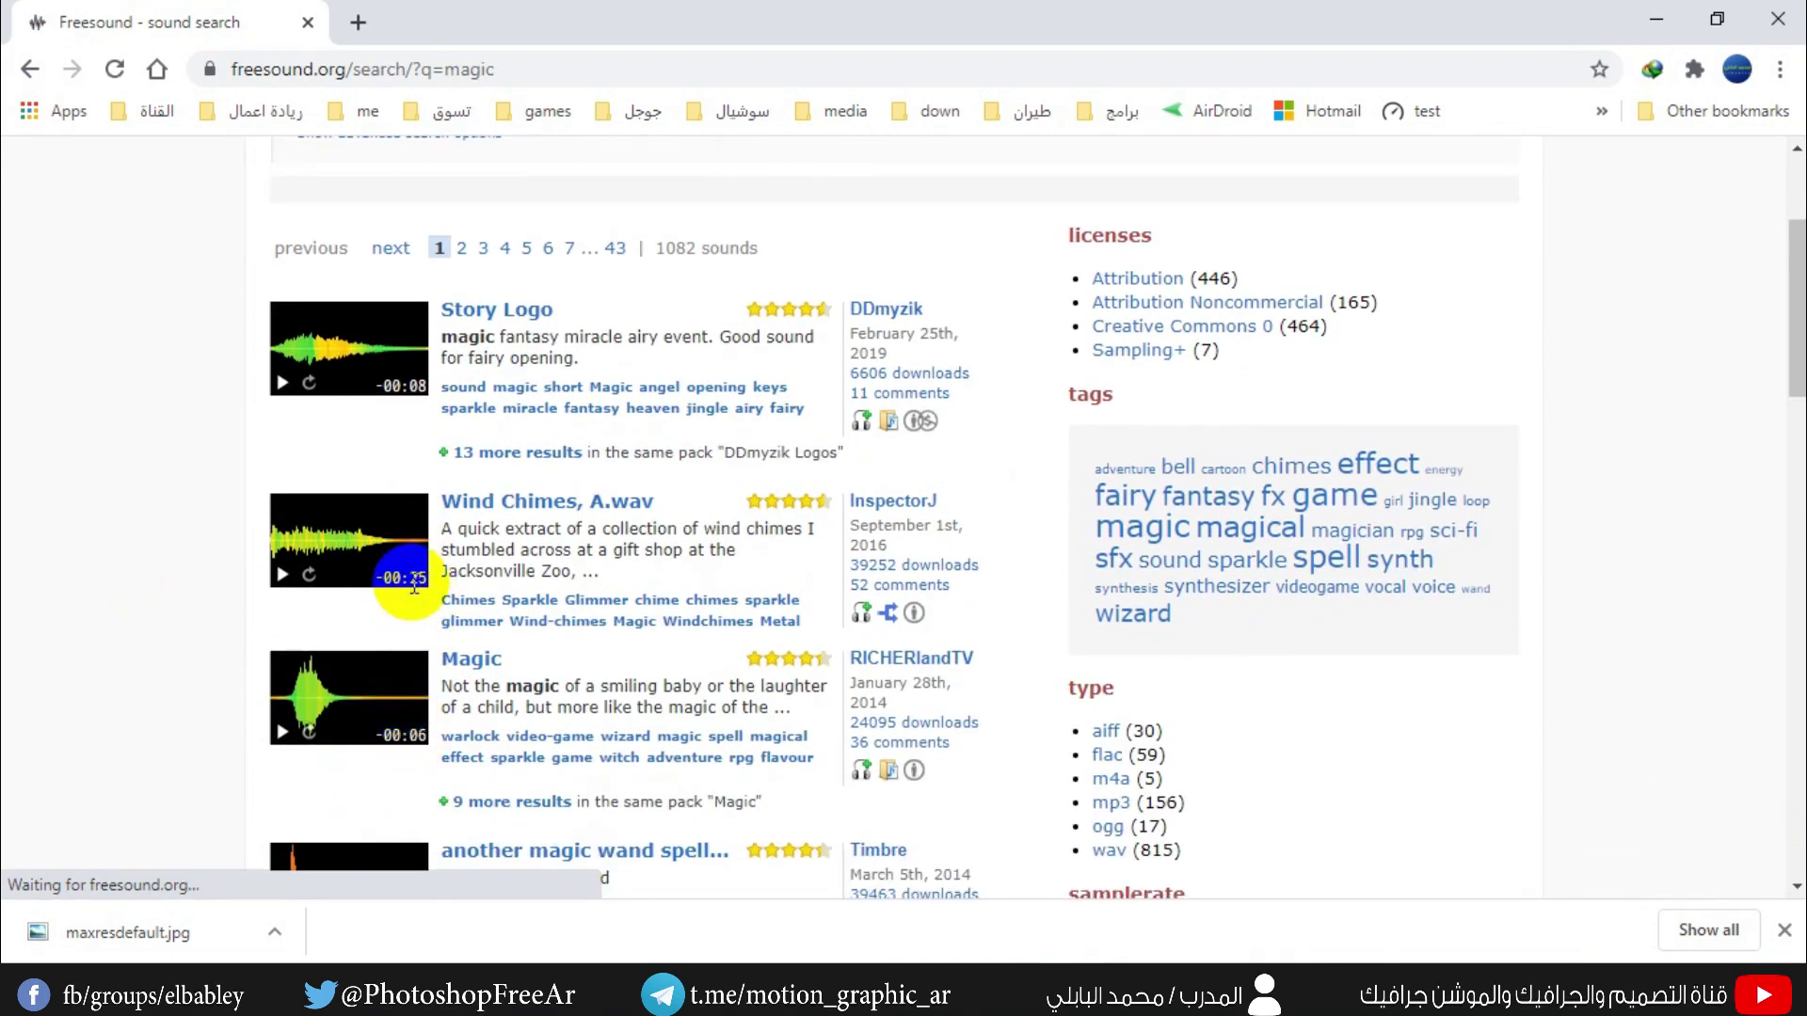
scroll(358, 678, "down", 2)
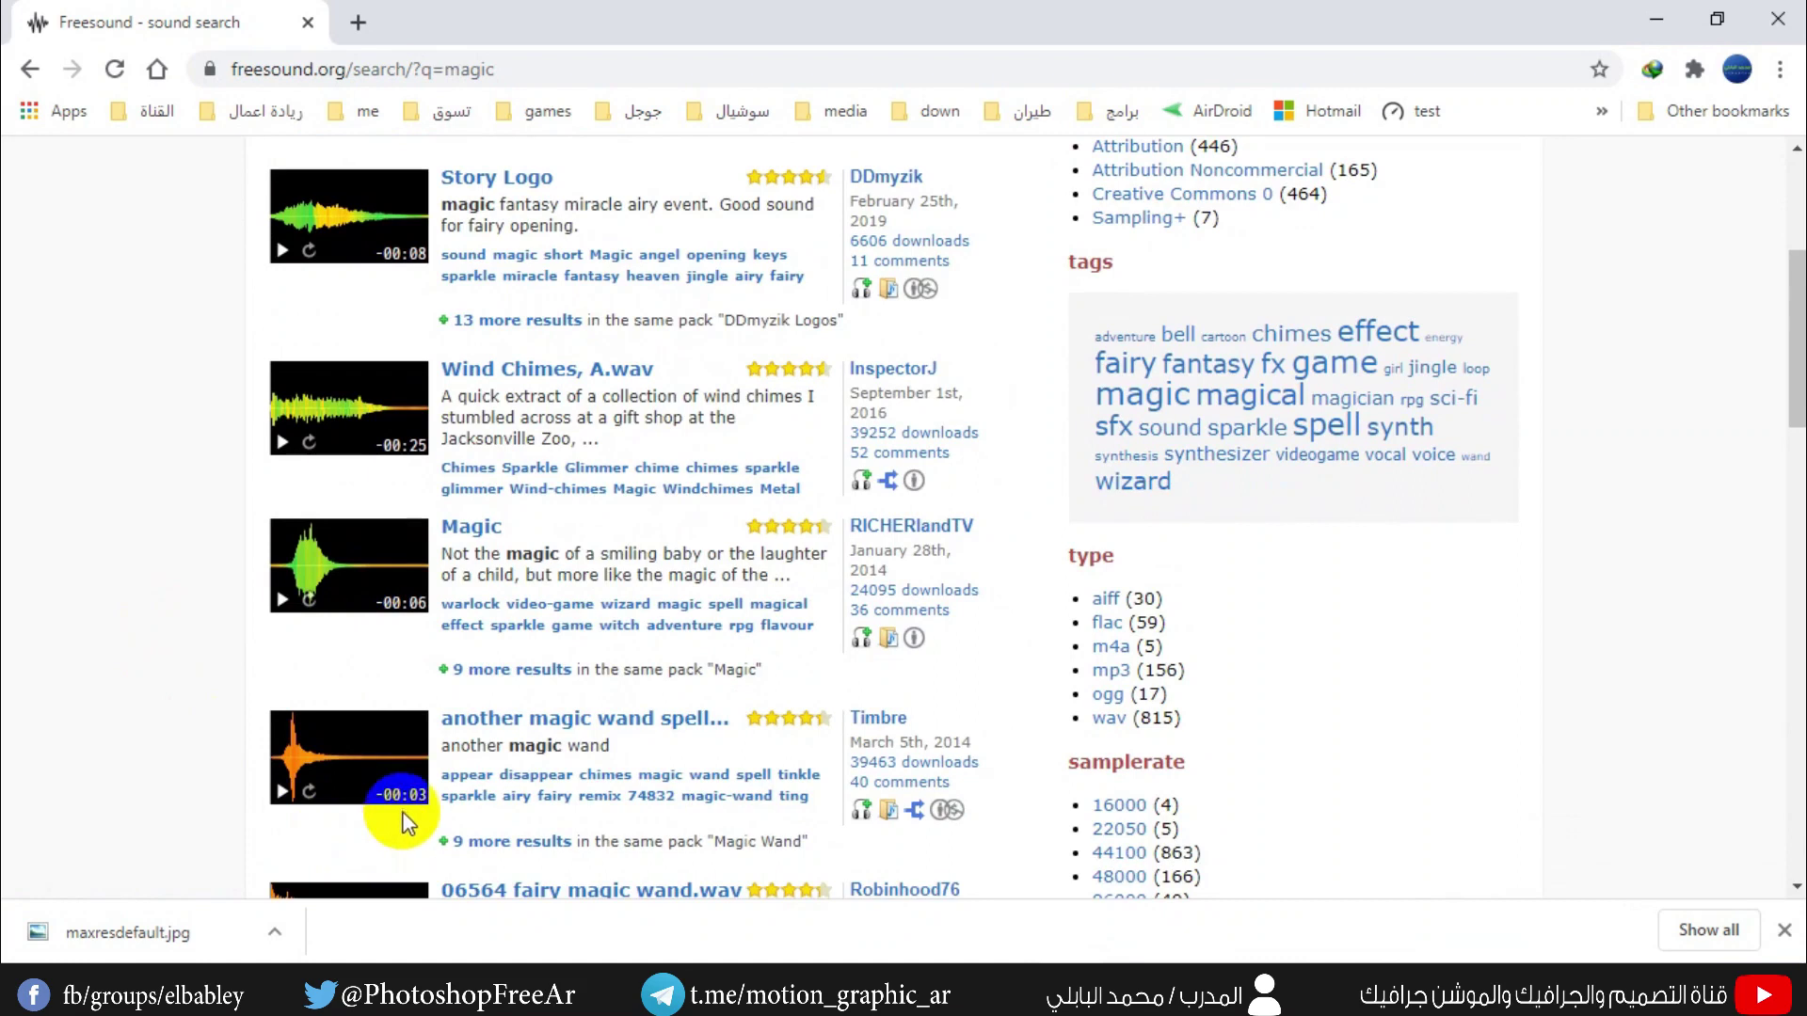
scroll(282, 786, "down", 2)
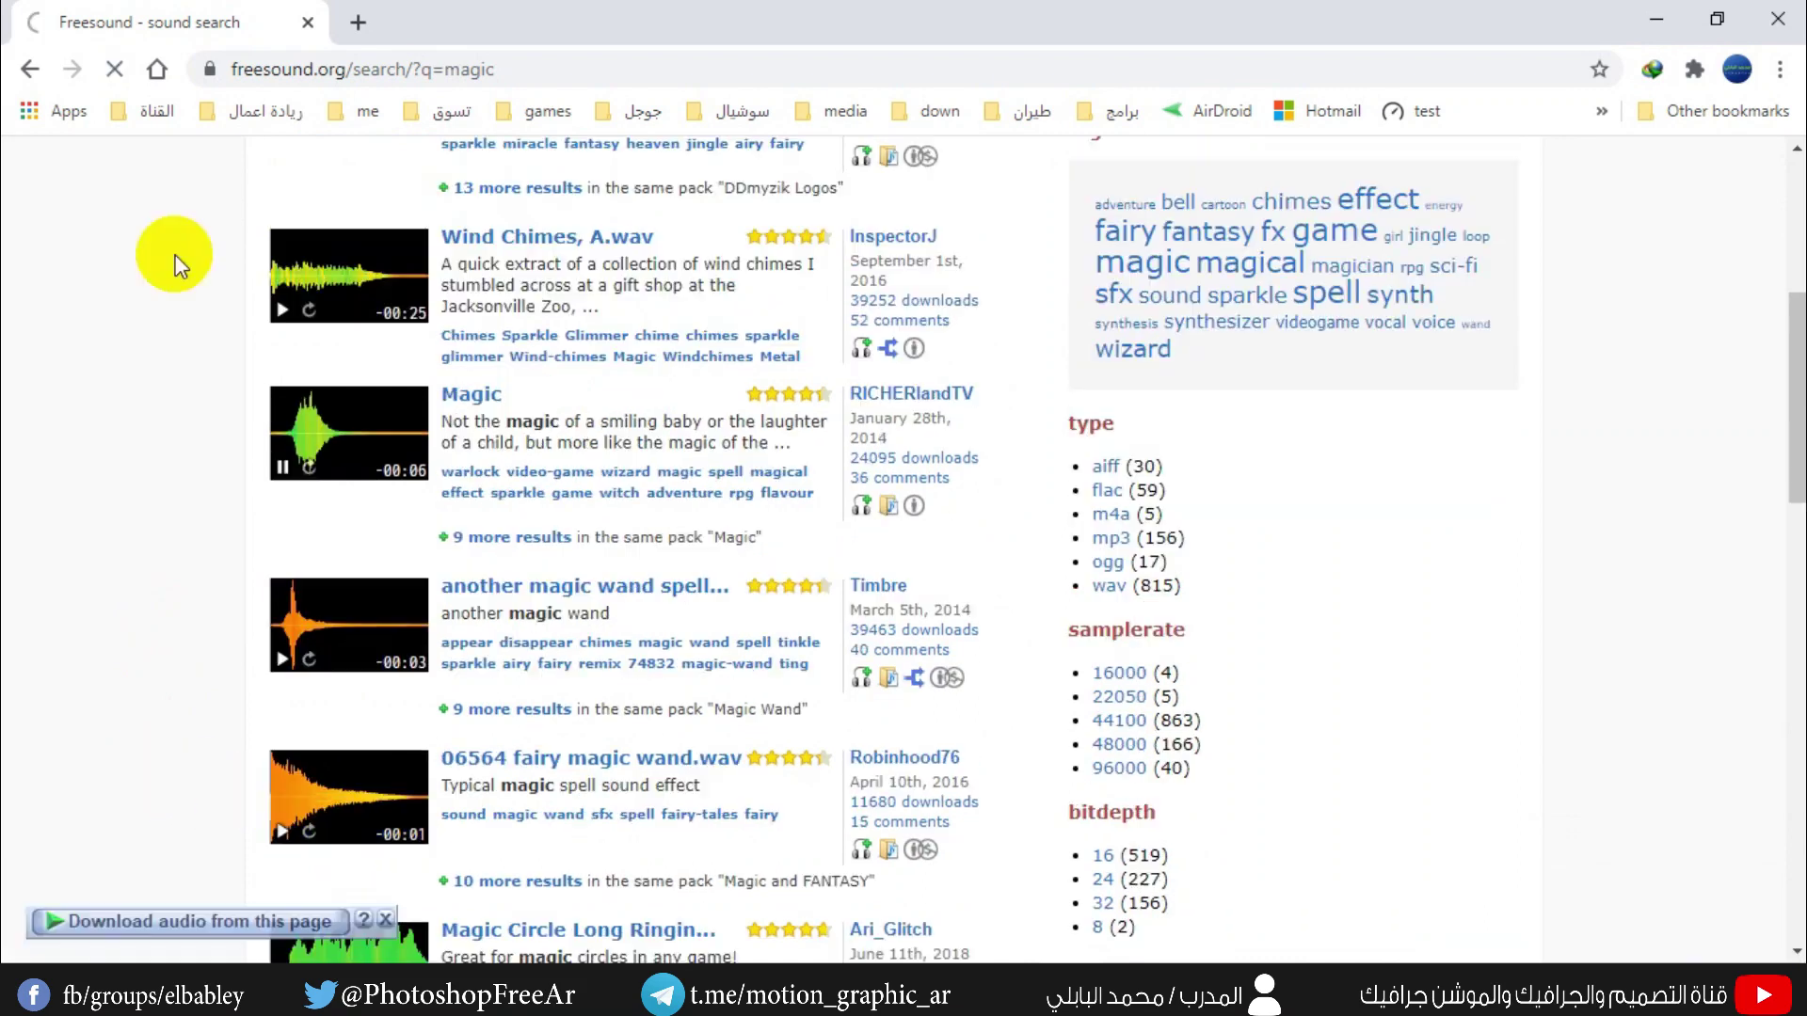
left_click(282, 657)
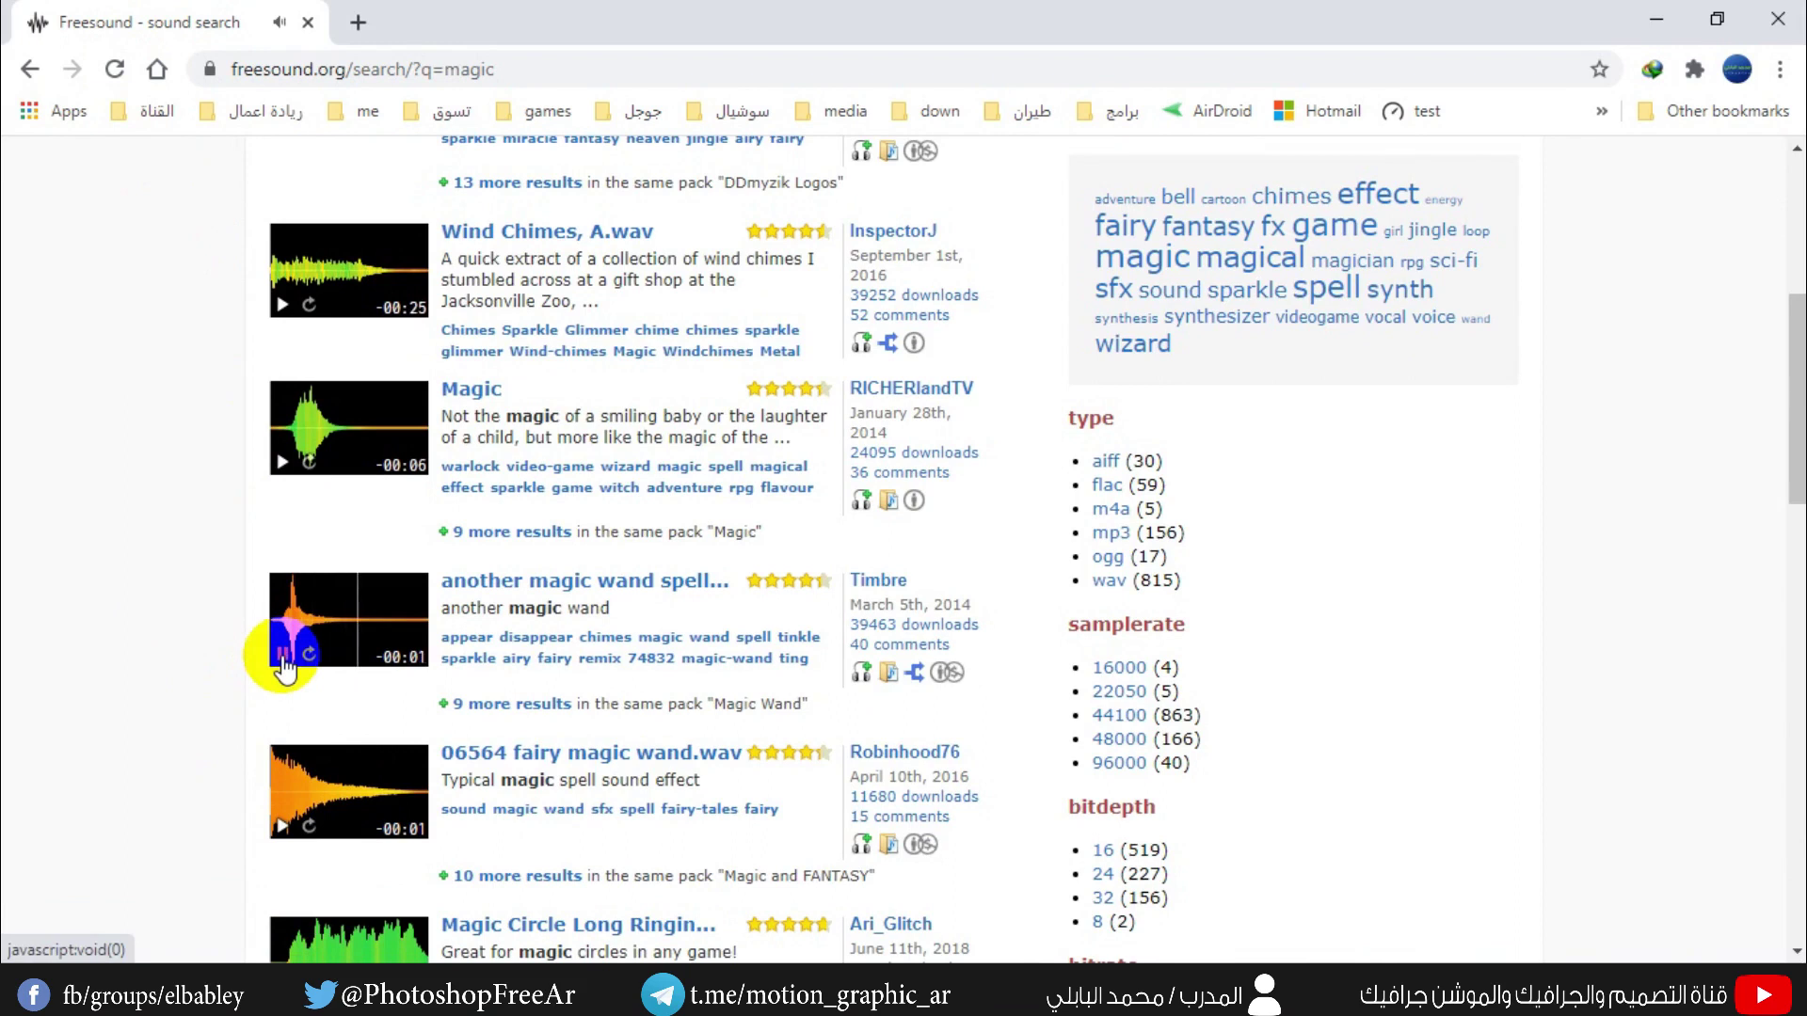
left_click(281, 463)
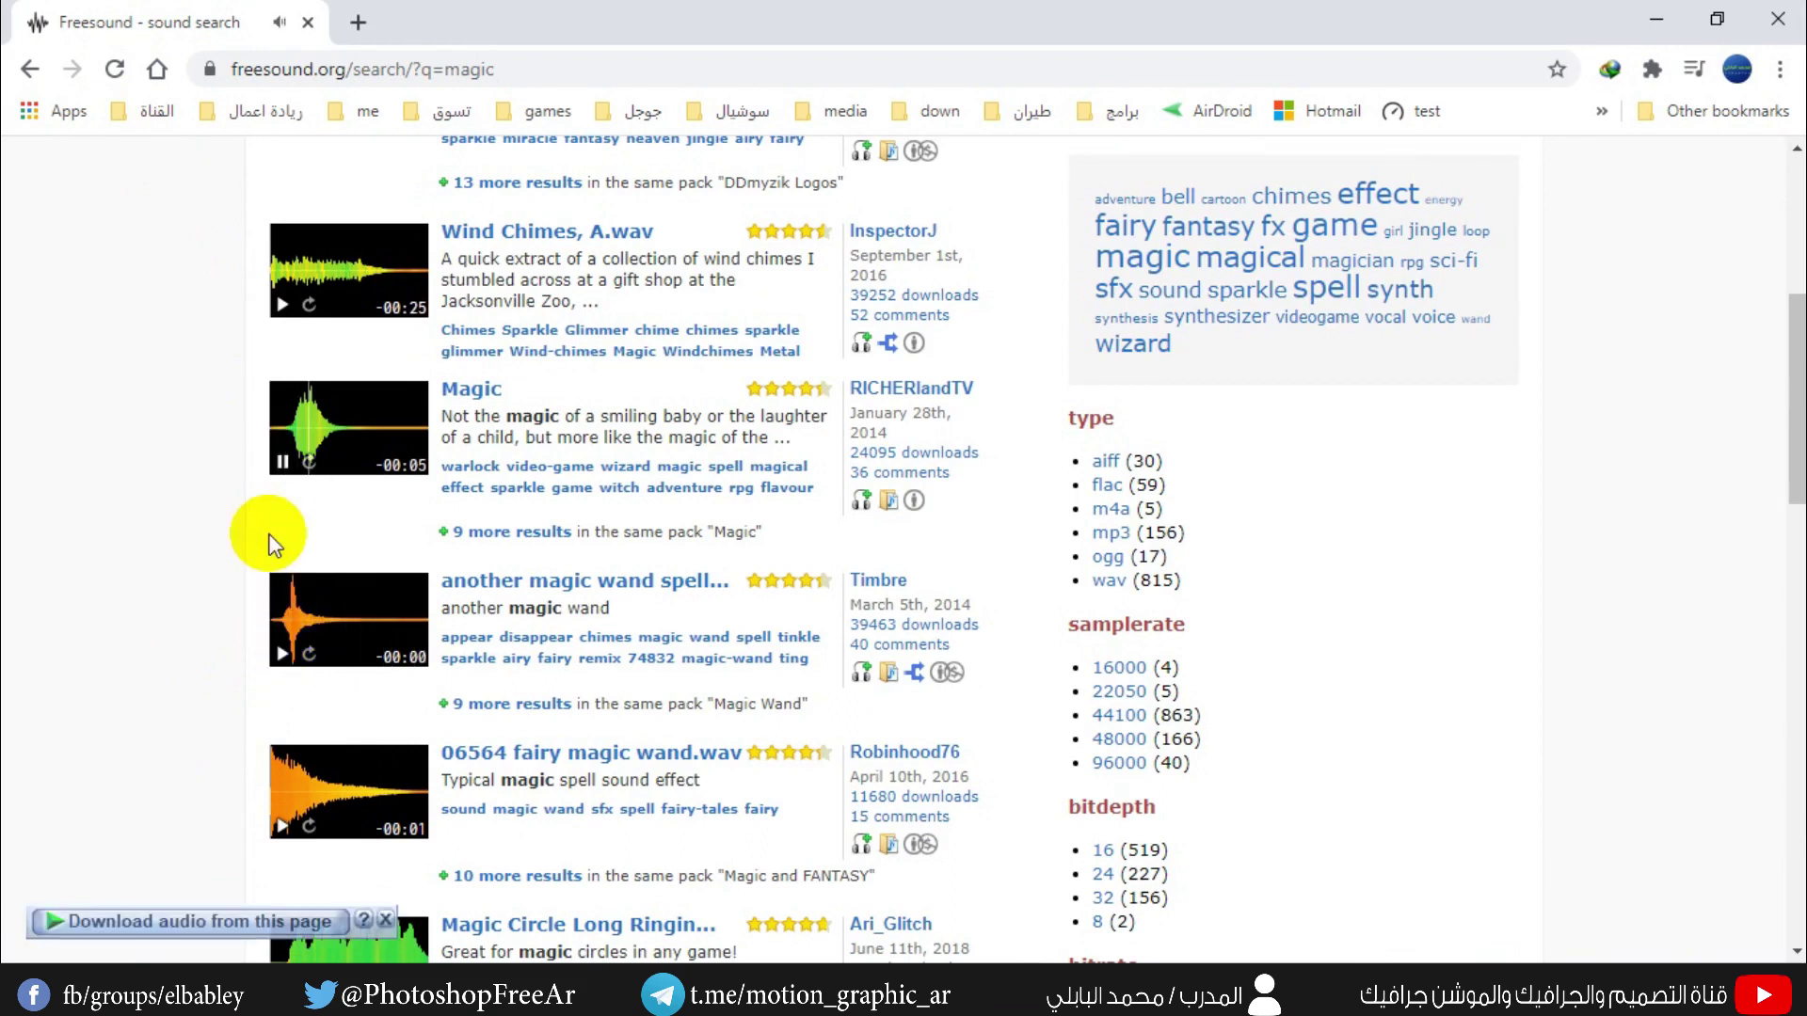
left_click(309, 805)
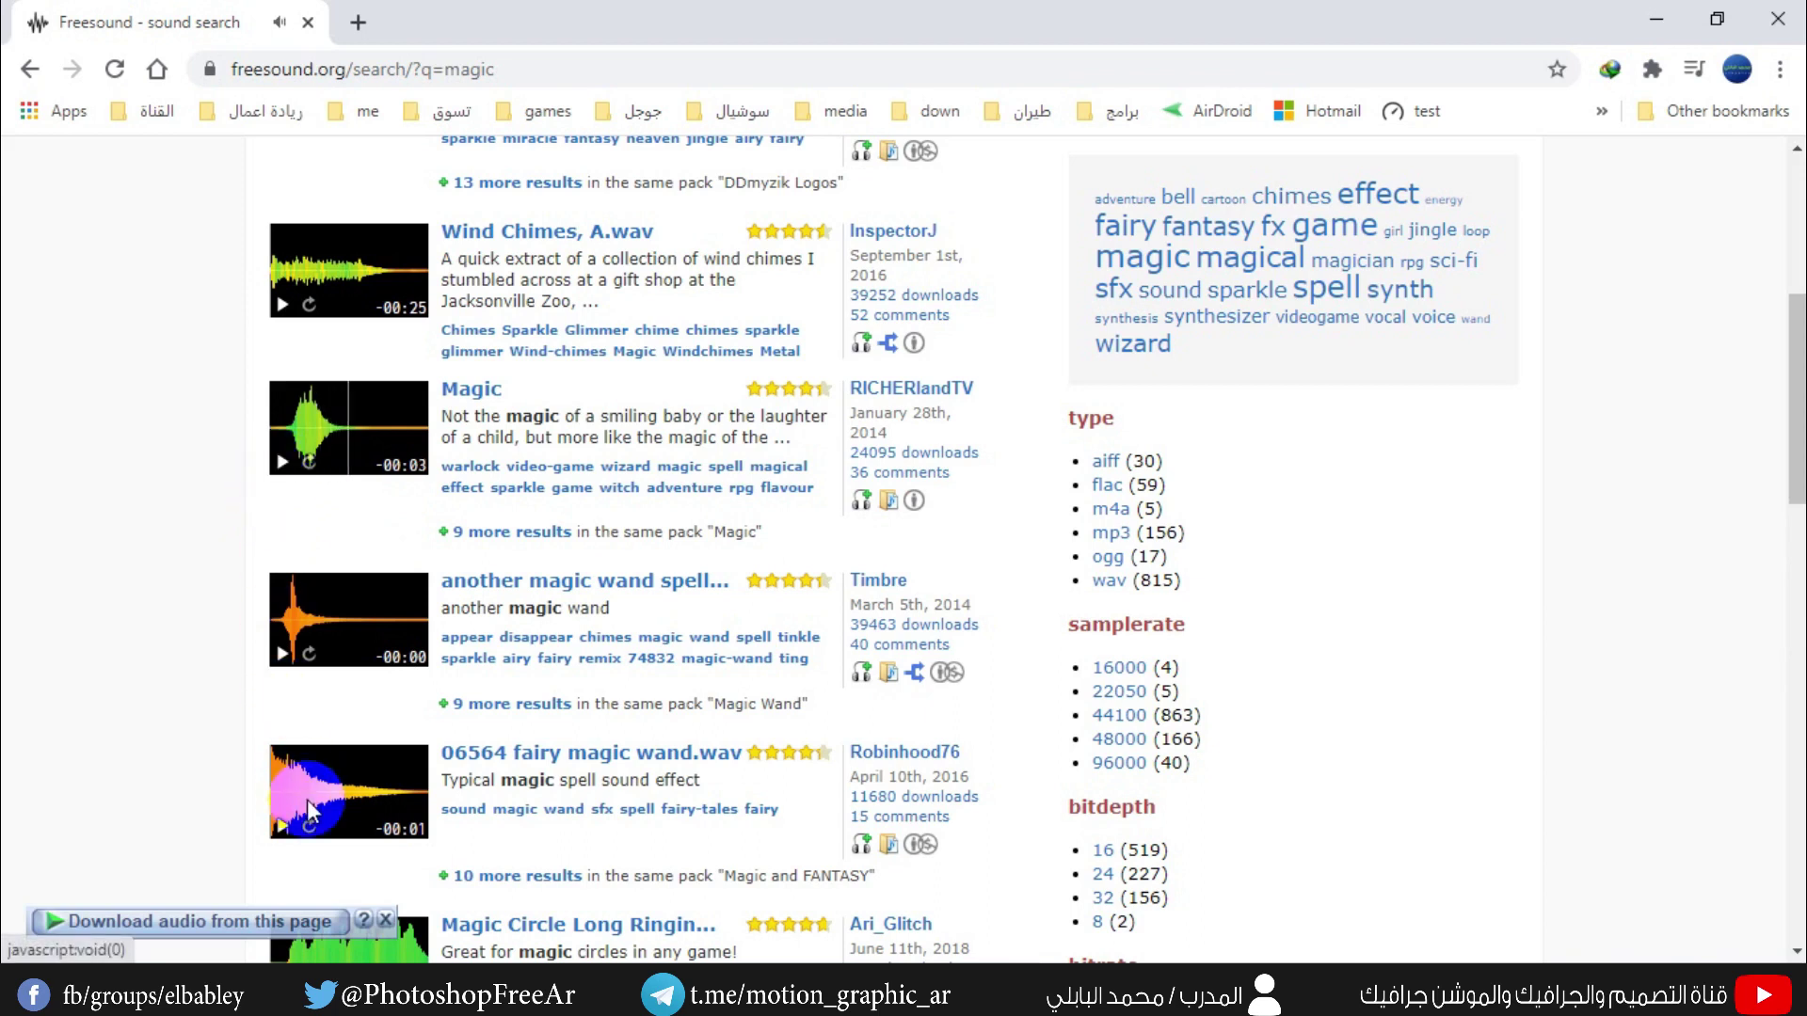
left_click(283, 830)
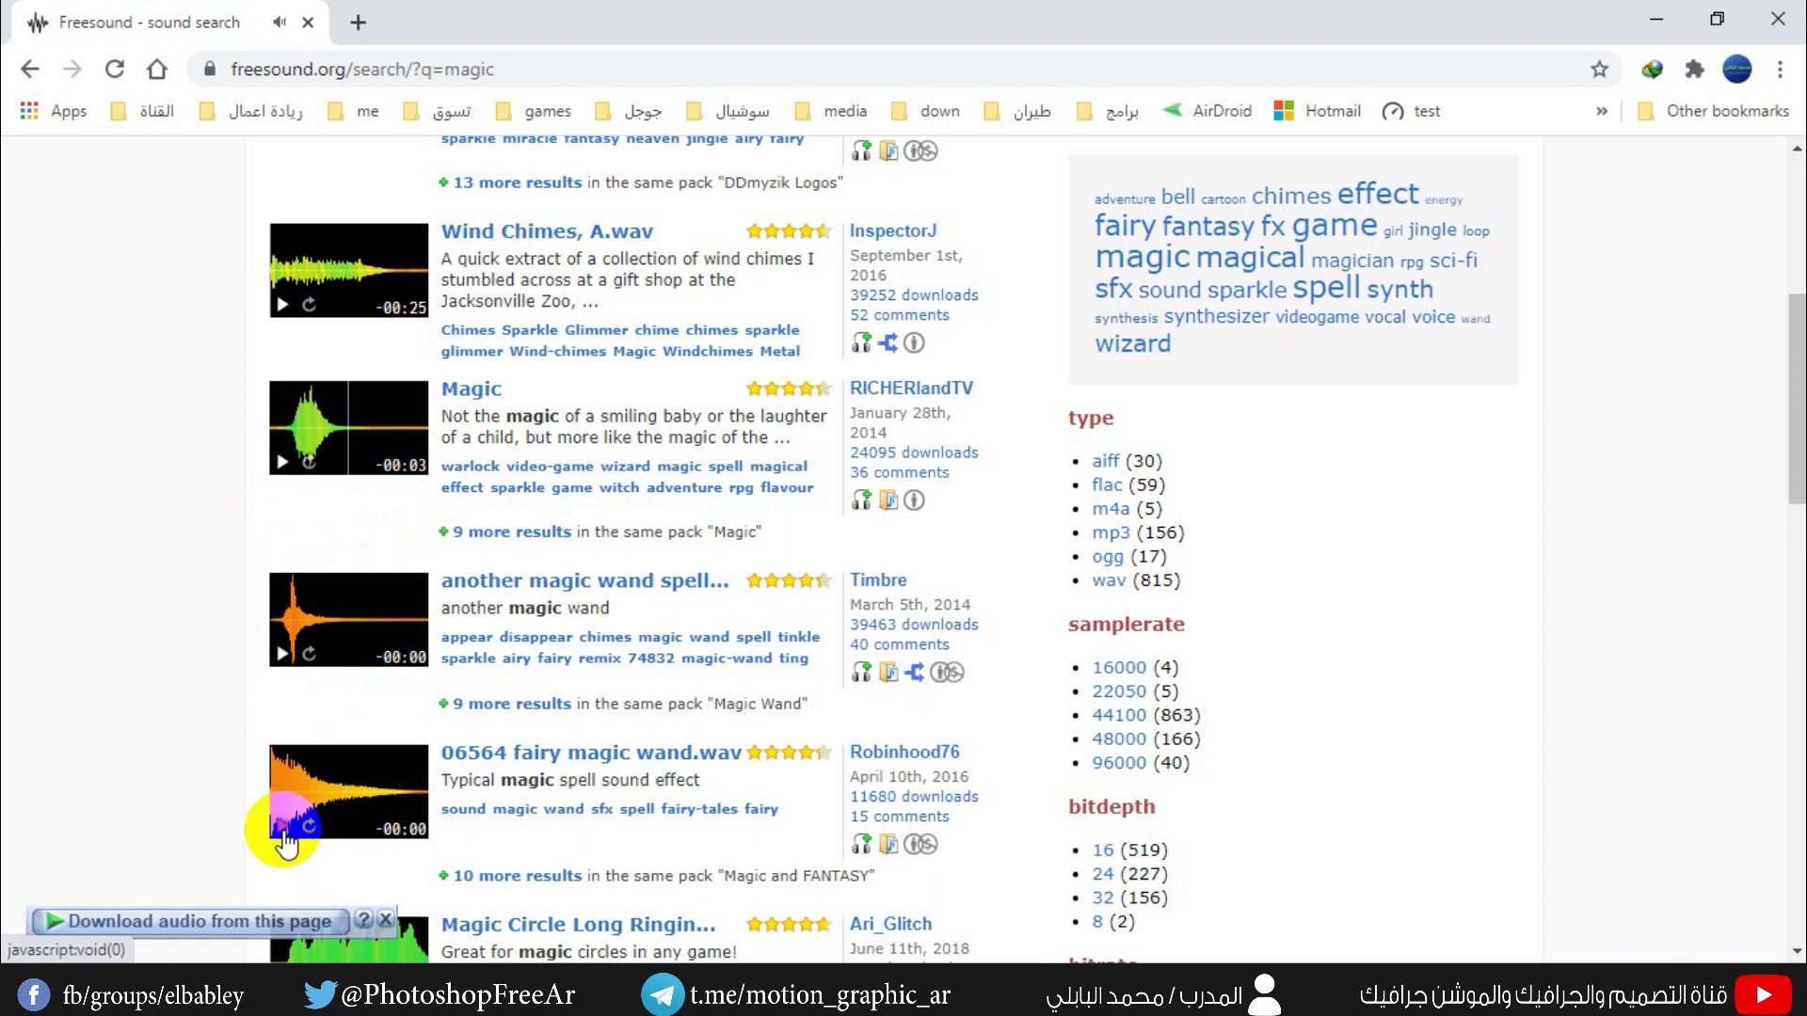
- Preview the Magic Christmas clip, then open the Magic sound's page
scroll(246, 813, "down", 3)
scroll(193, 764, "down", 4)
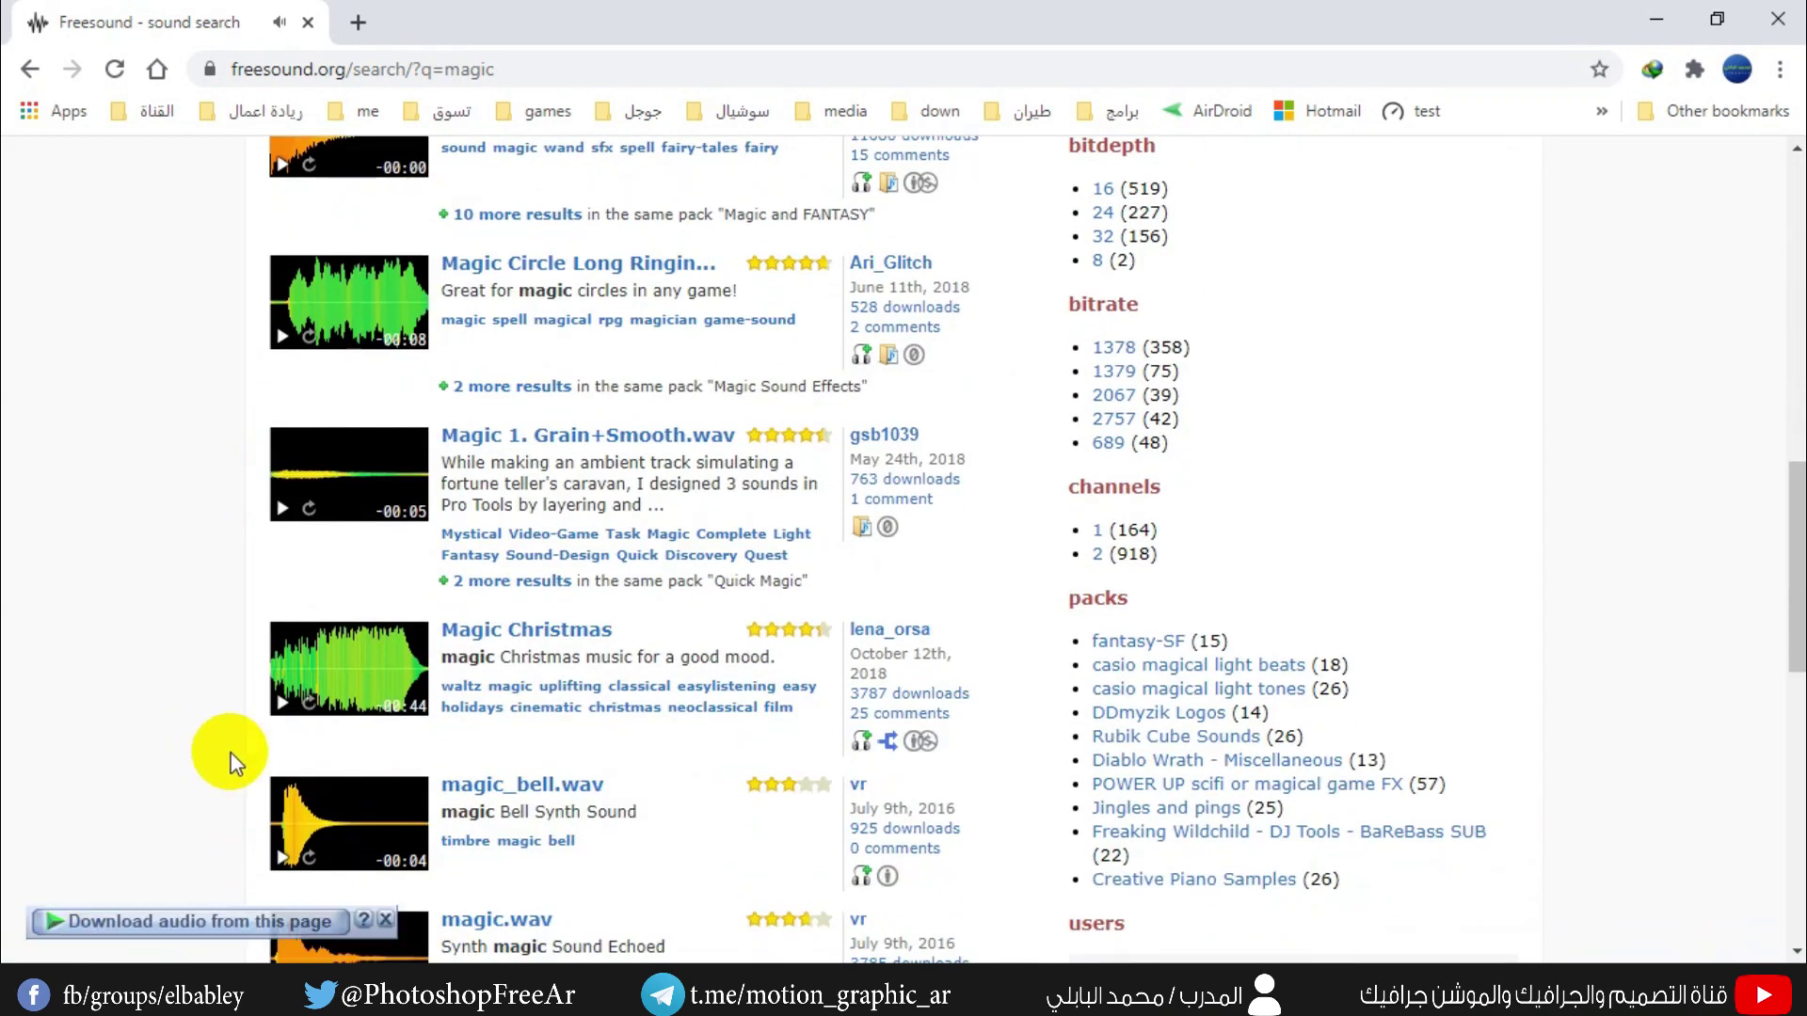
left_click(282, 703)
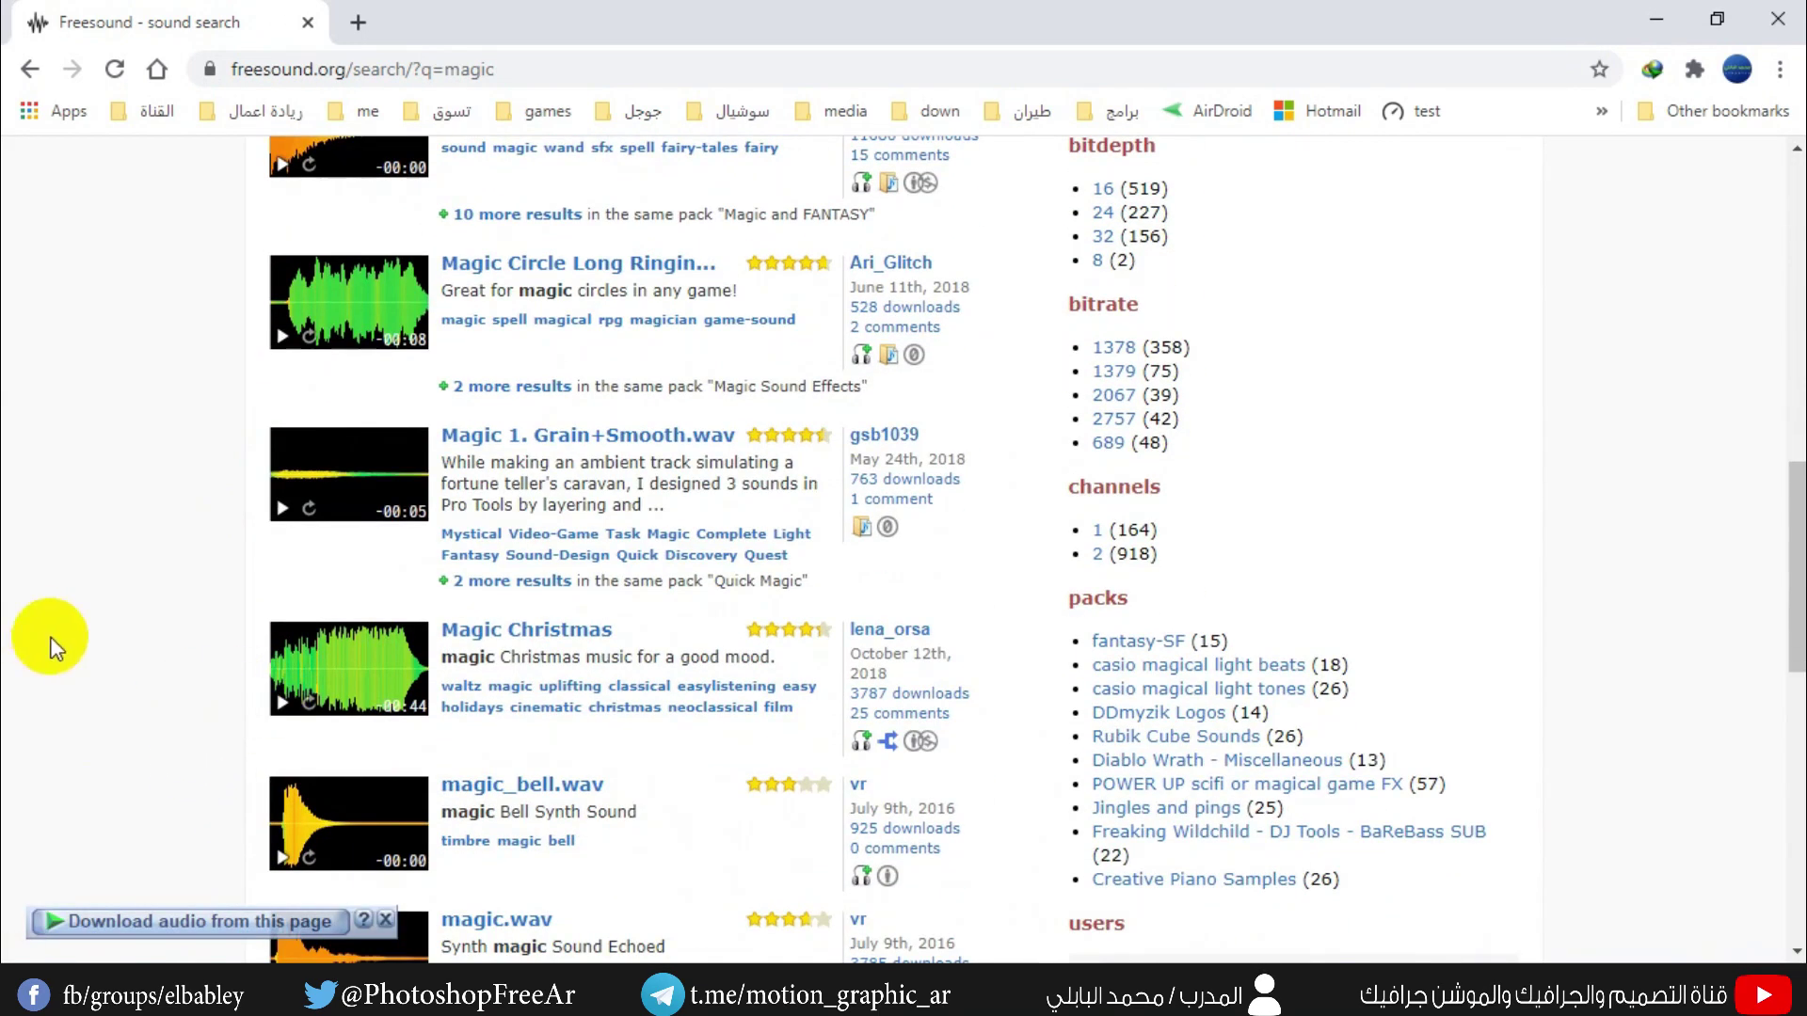
scroll(128, 570, "up", 5)
scroll(307, 466, "up", 1)
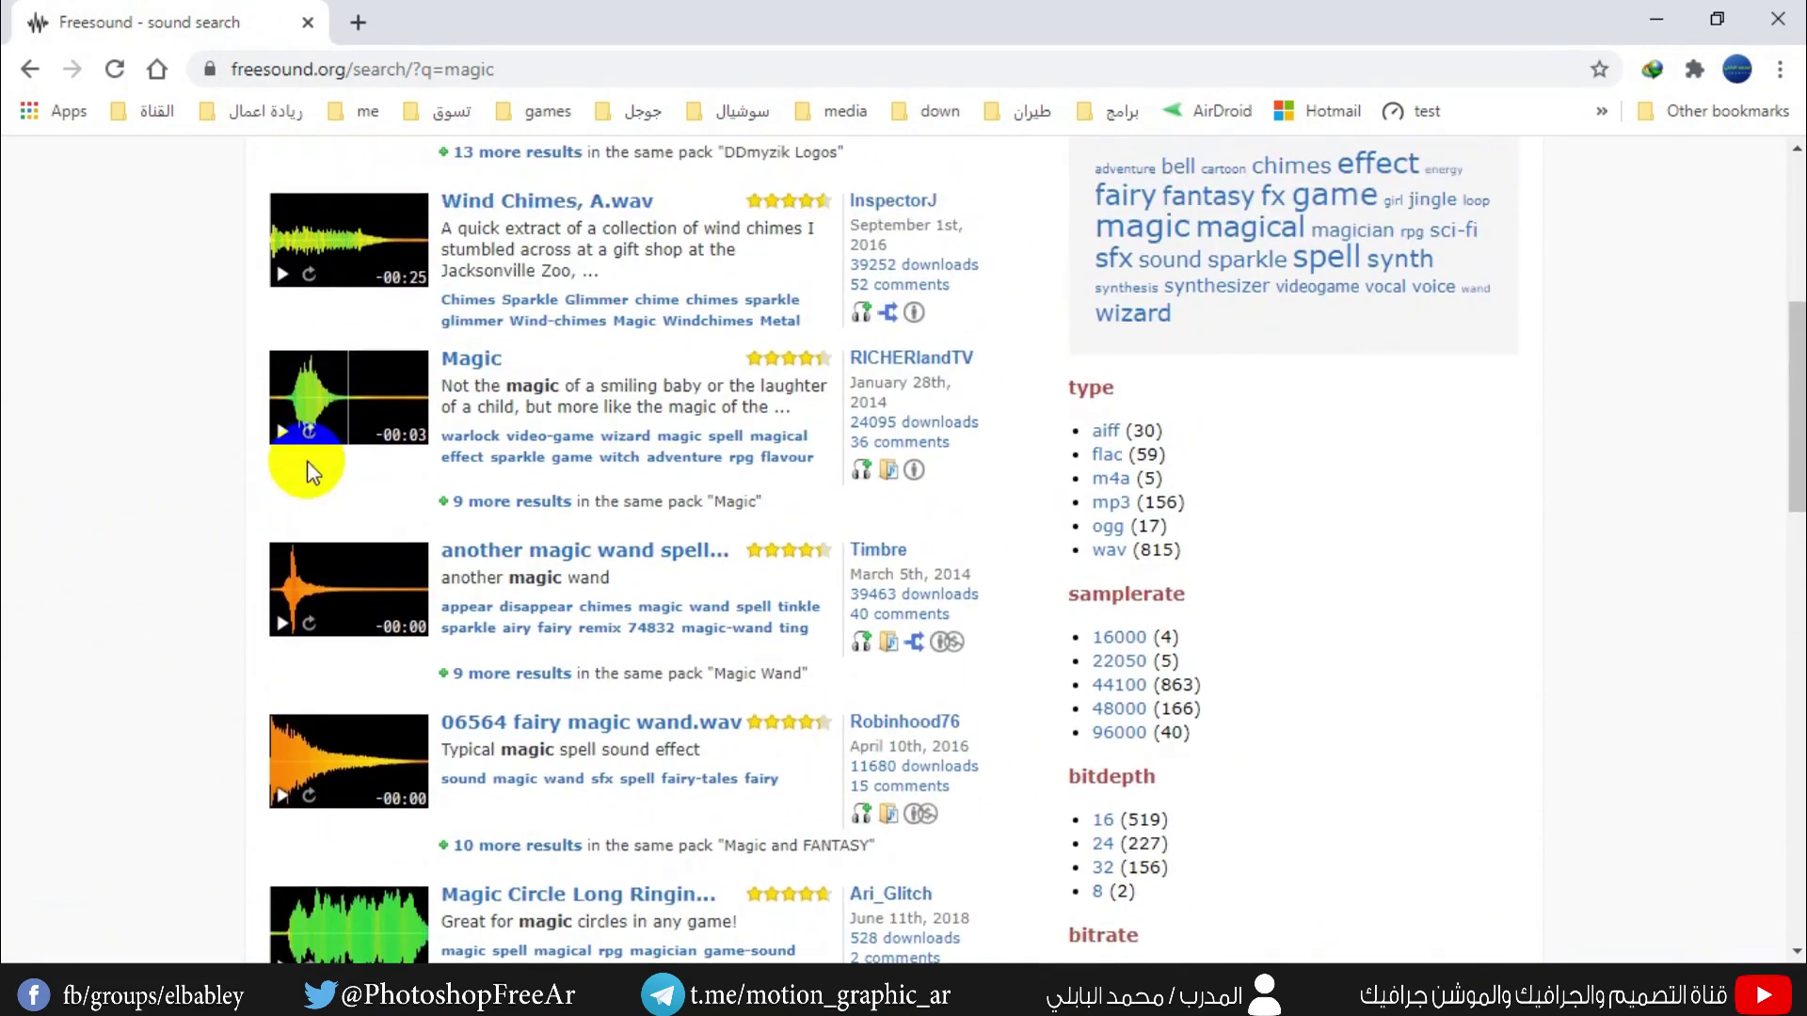
left_click(468, 395)
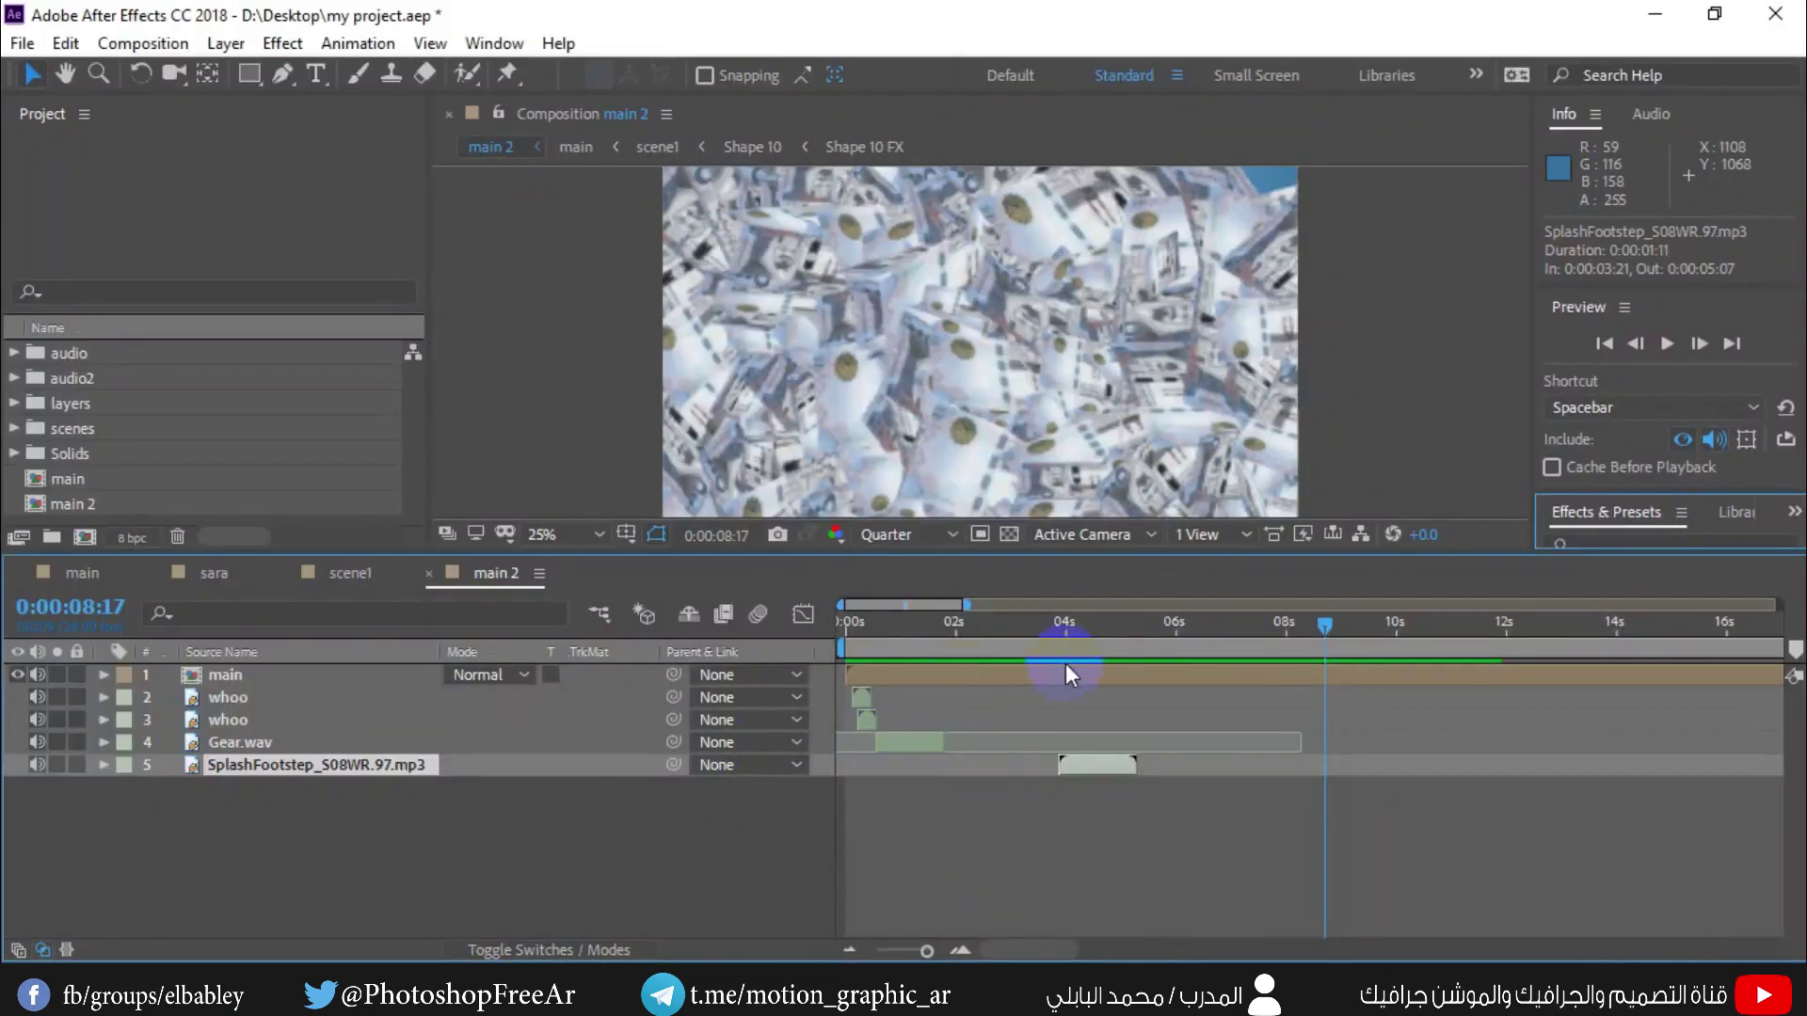
- Check the splash sound at 0:00:04:08 in main 2, then preview from the beginning
left_click_drag(1195, 643, 1211, 637)
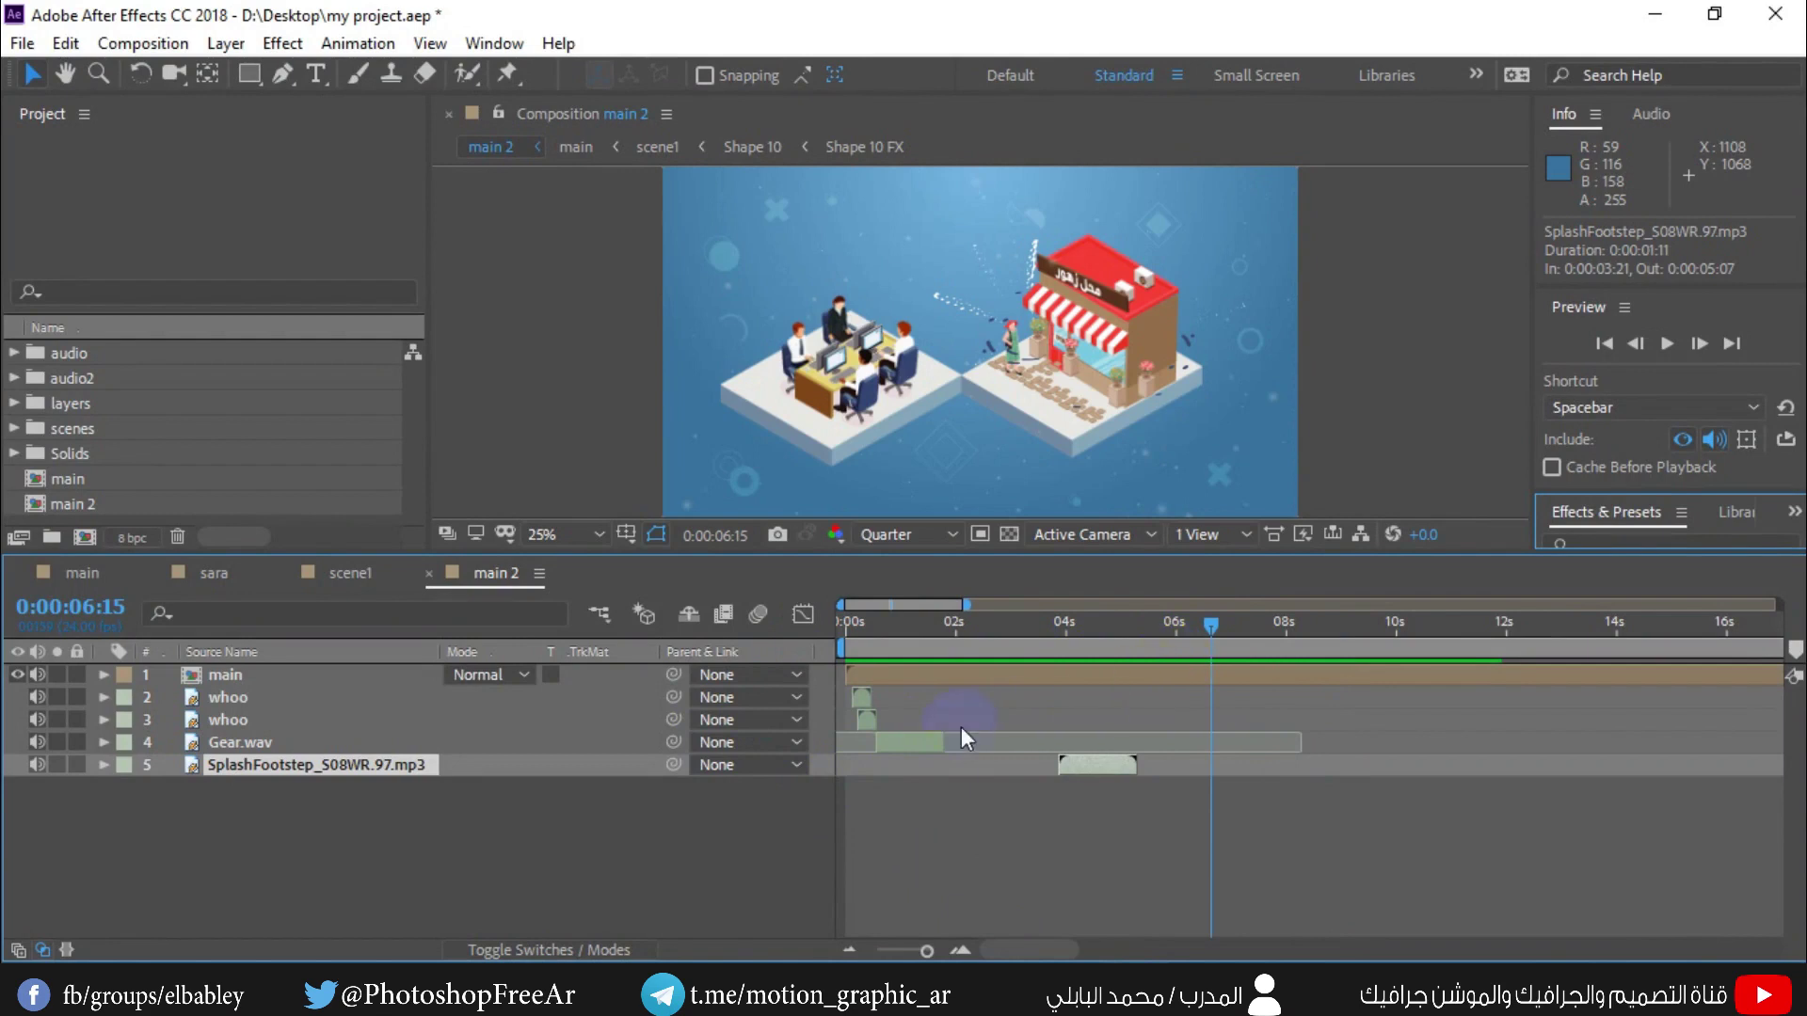
left_click_drag(441, 805, 381, 823)
left_click(1076, 624)
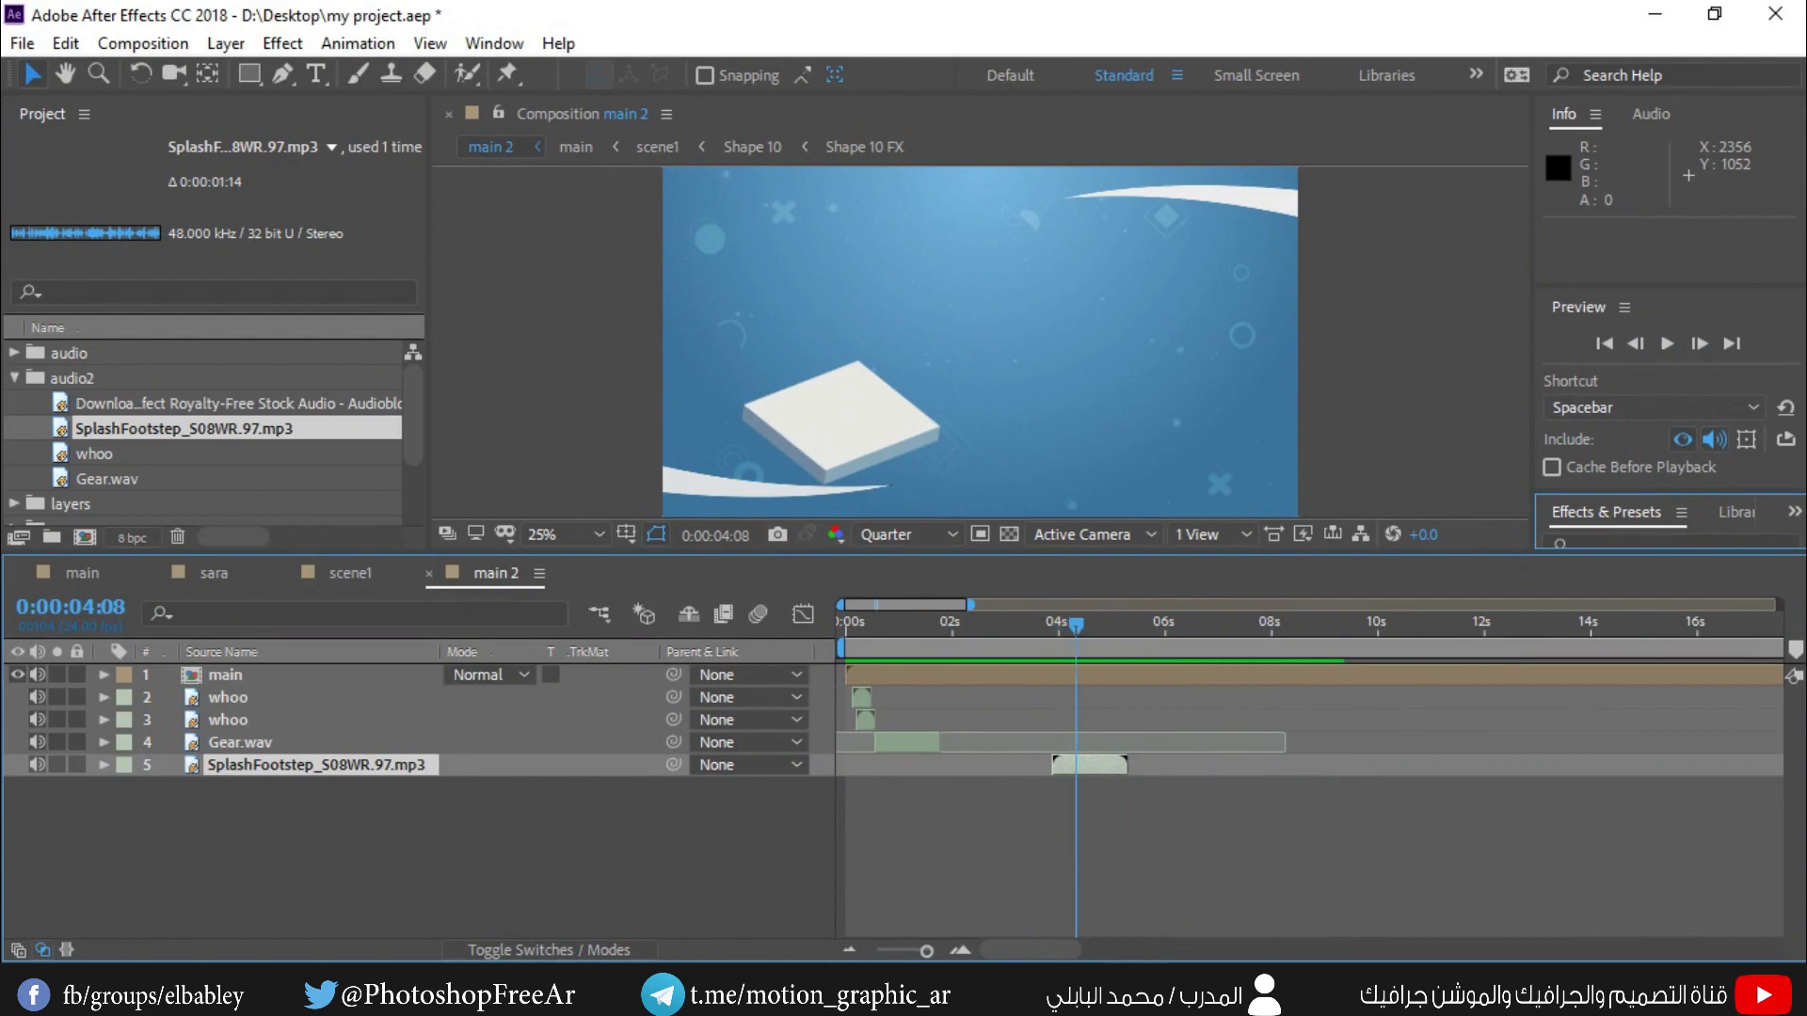
left_click(259, 646)
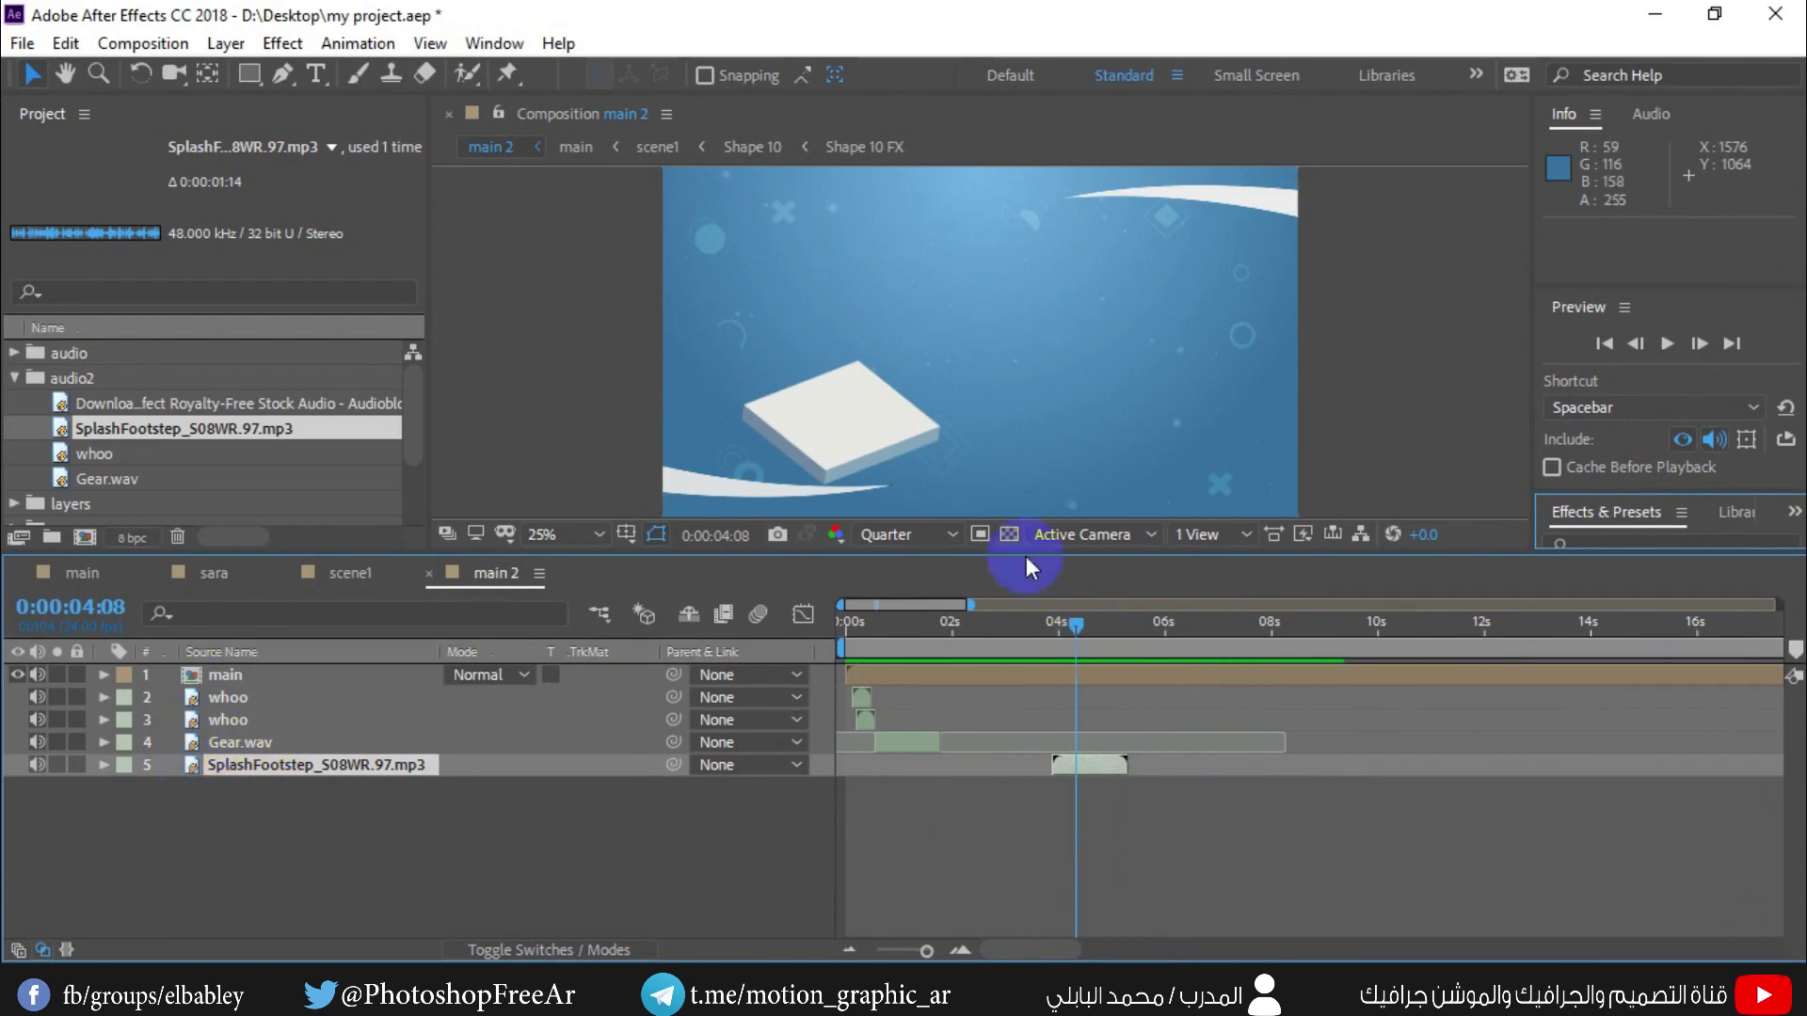
left_click(1667, 344)
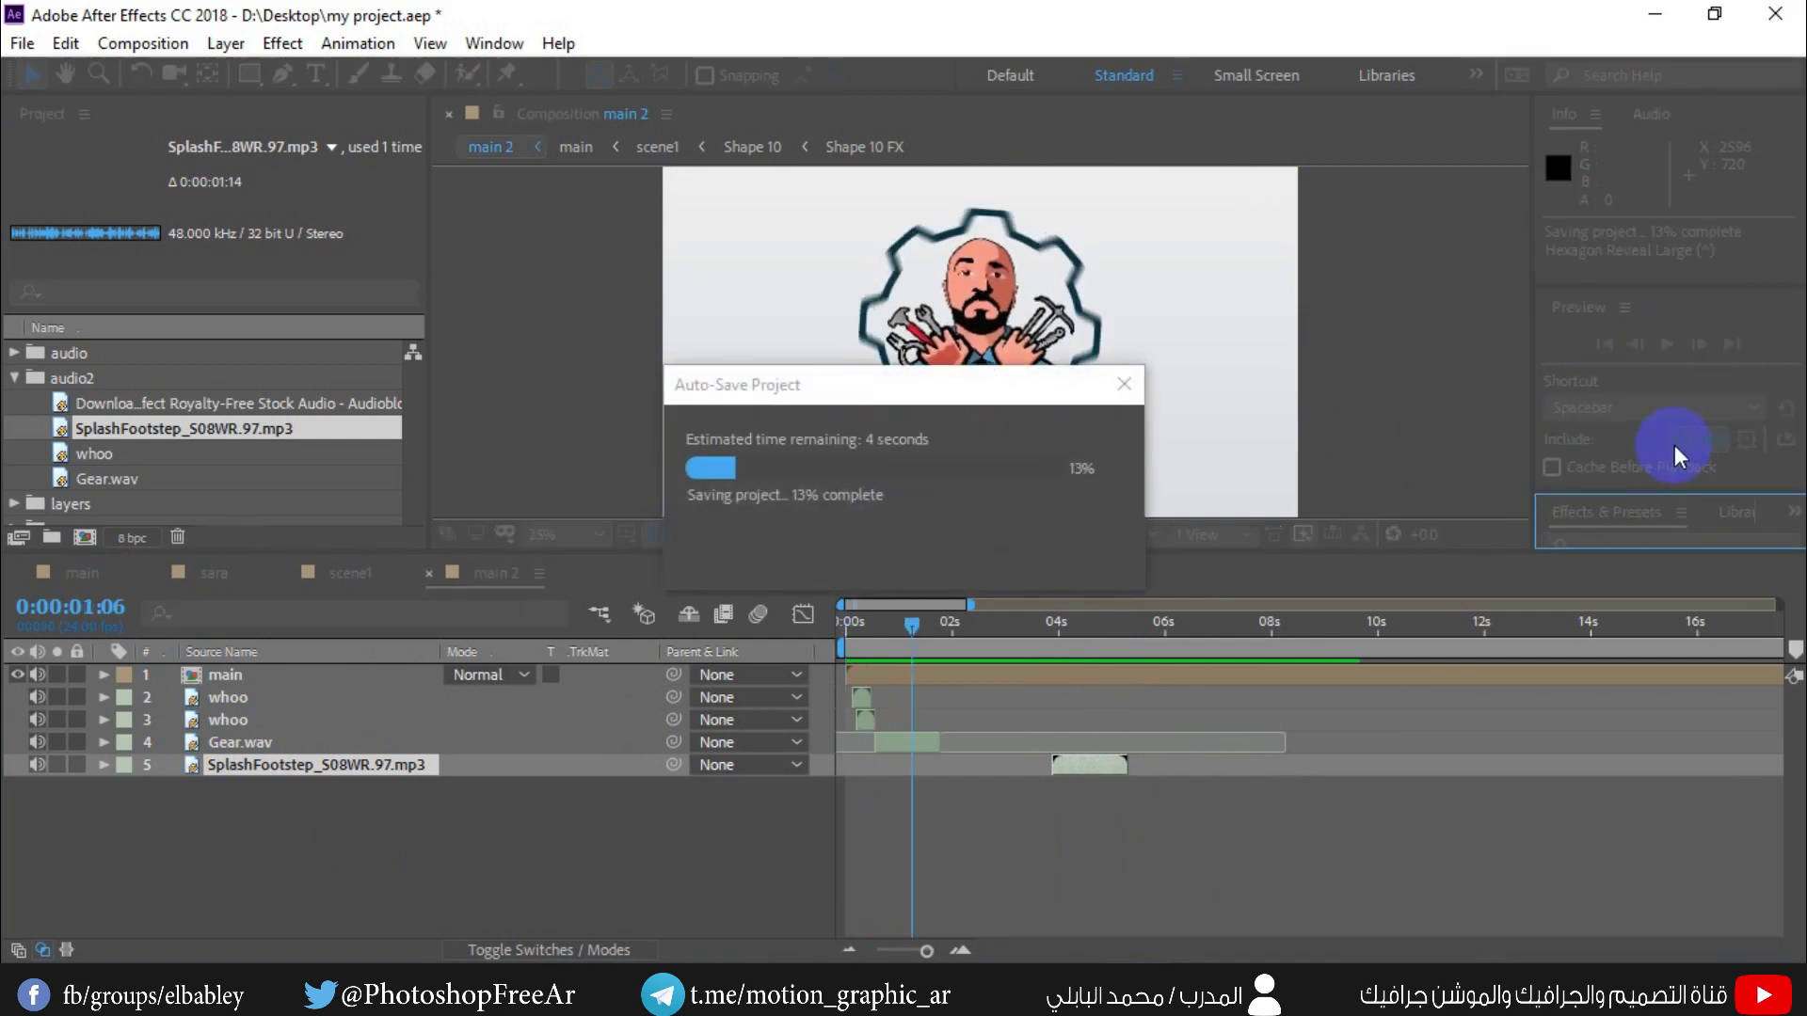
- Turn the speaker volume down to 15, then preview main 2 with sound until 0:00:04:15
key("XF86AudioRaiseVolume")
left_click_drag(1567, 927, 1466, 929)
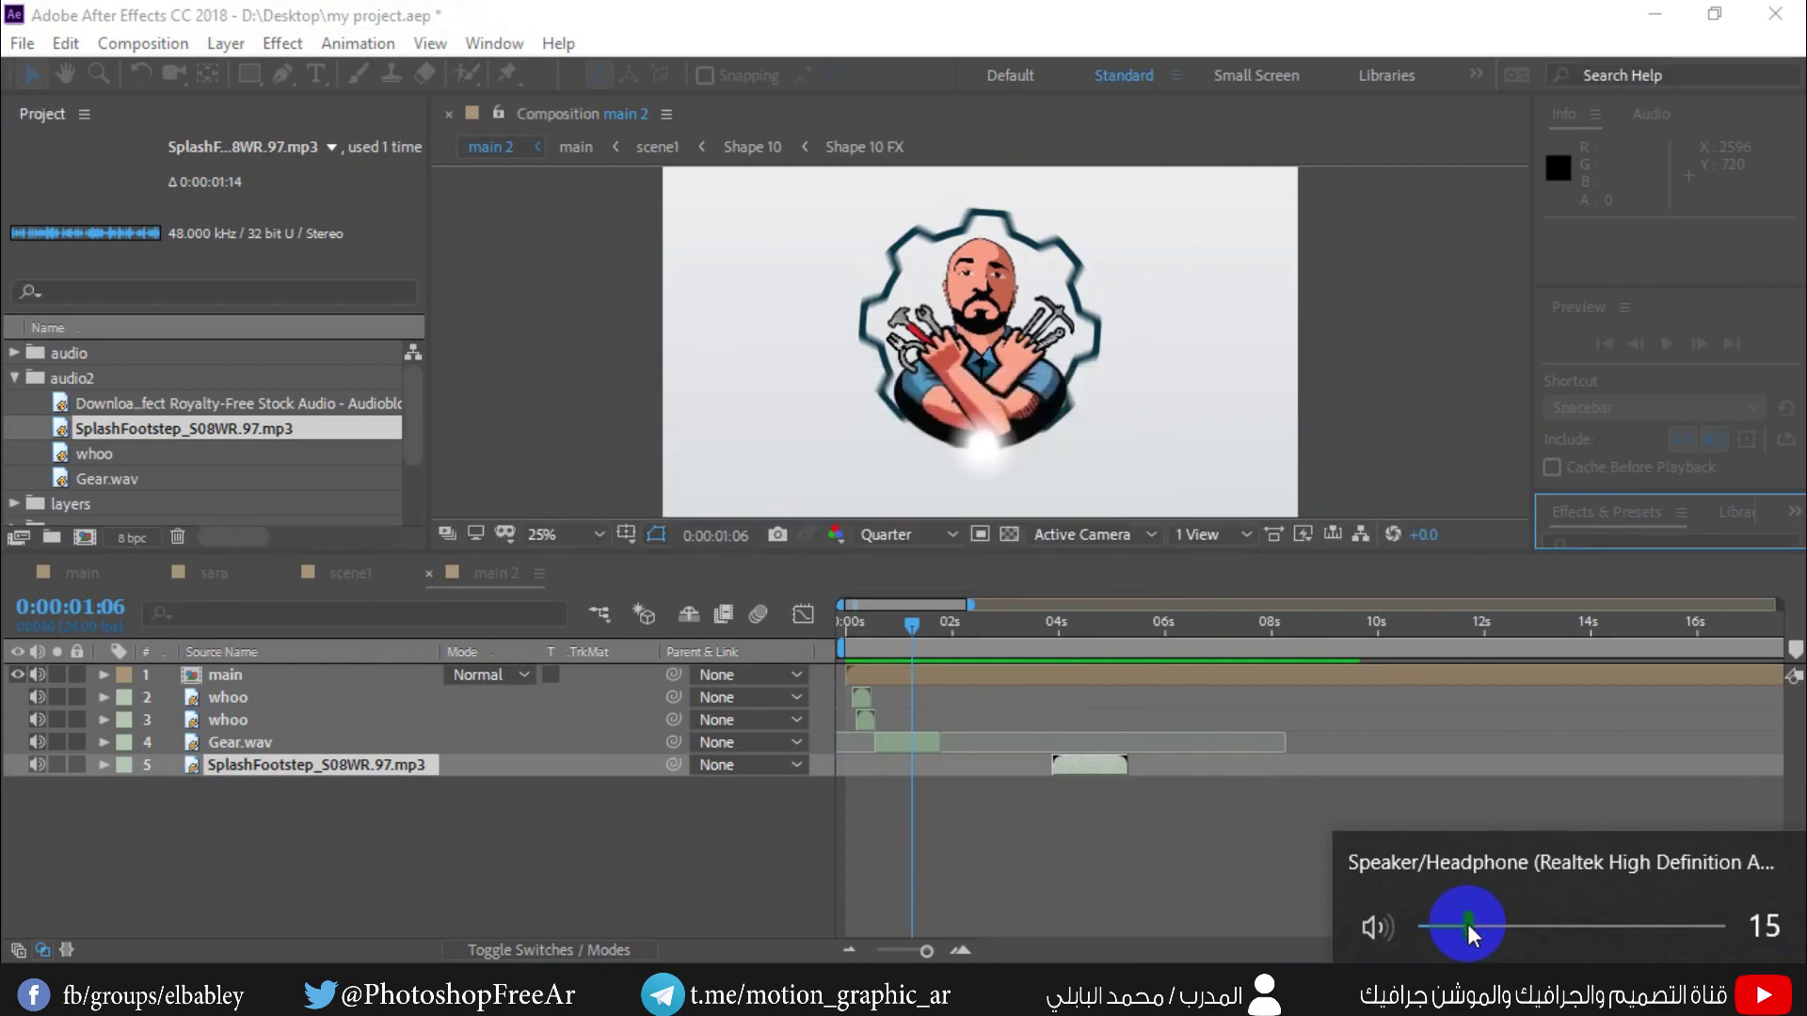
left_click(1668, 379)
left_click(1664, 348)
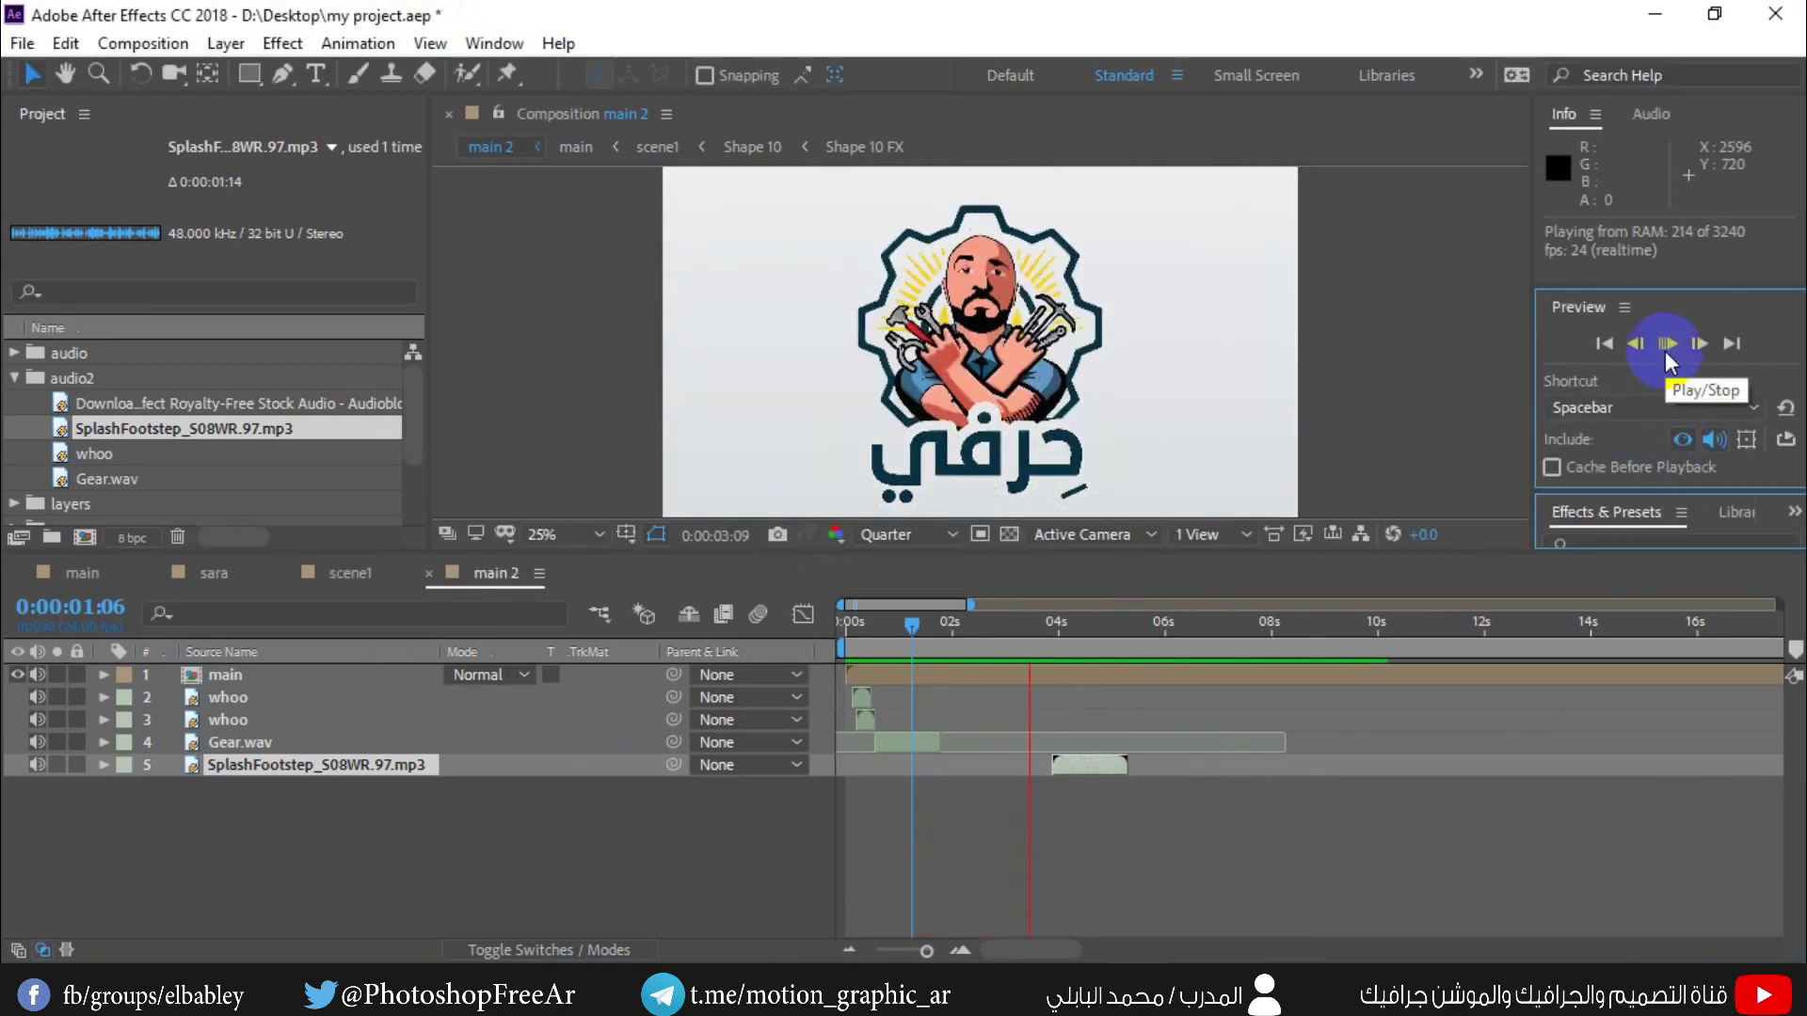
left_click(1664, 348)
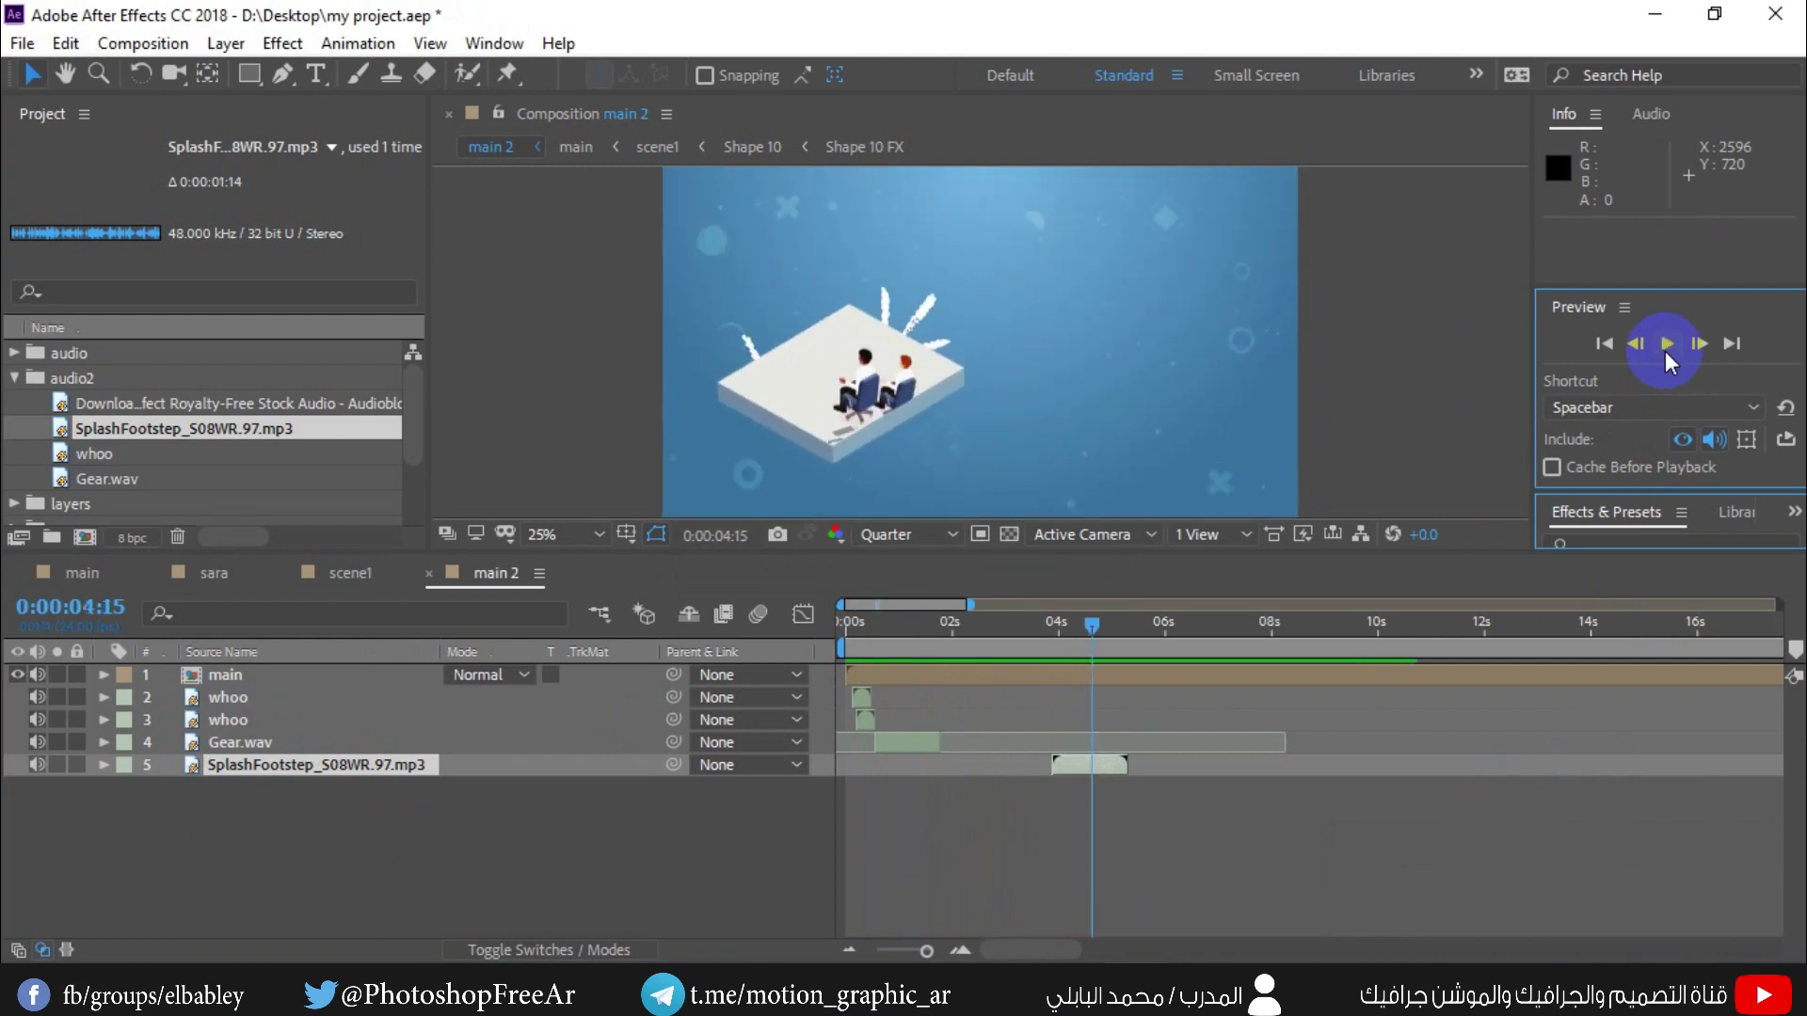
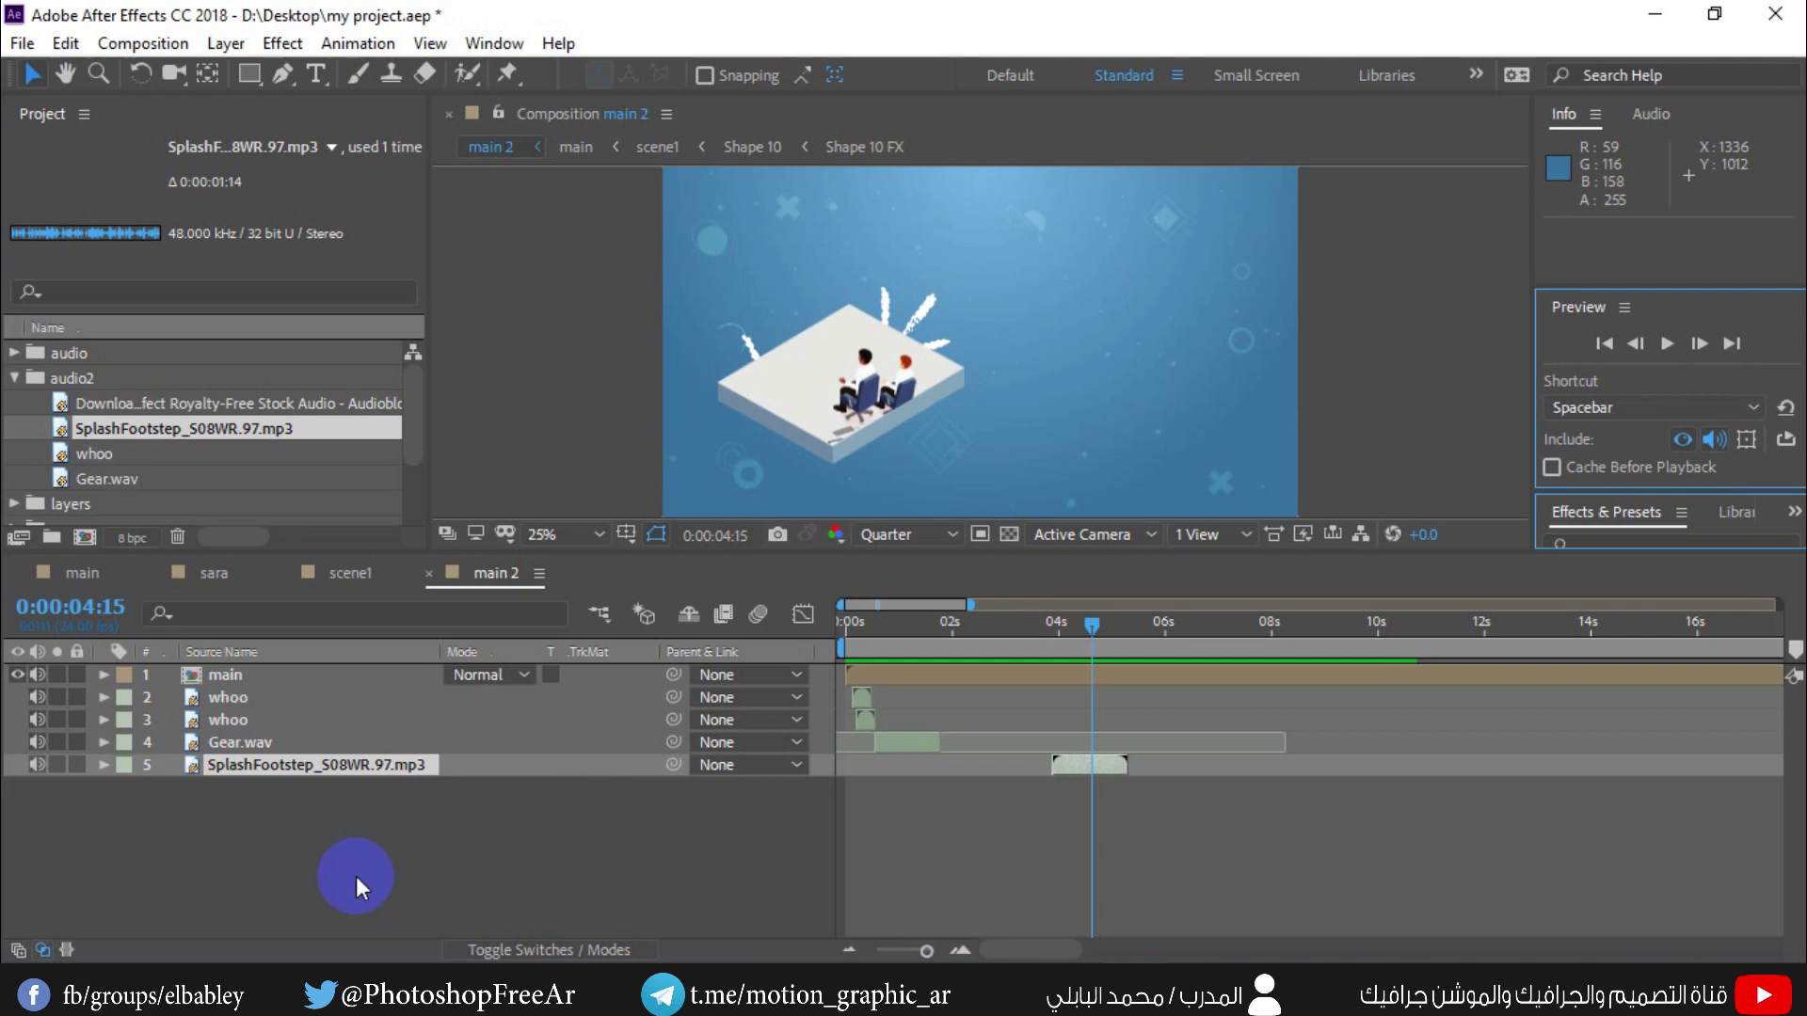
- Zoom the main 2 timeline out to 2:15 and scrub to the app-store logo ending
left_click_drag(856, 624, 839, 621)
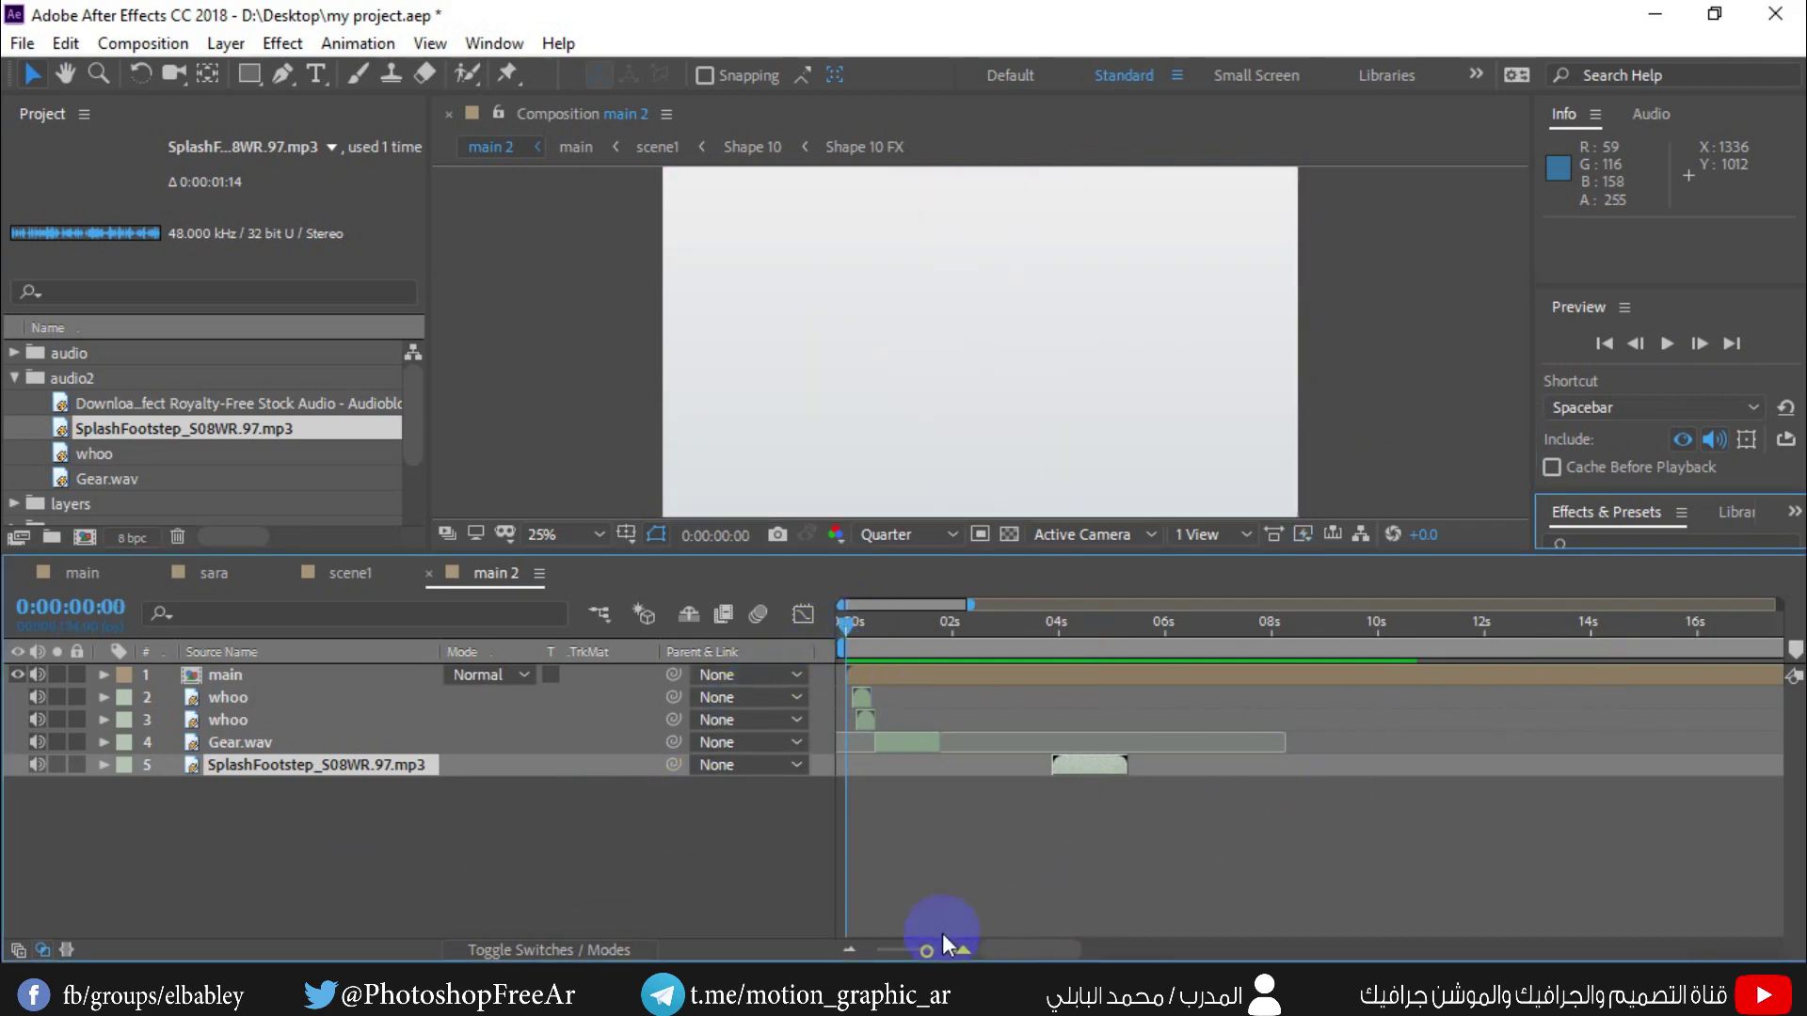
left_click(848, 950)
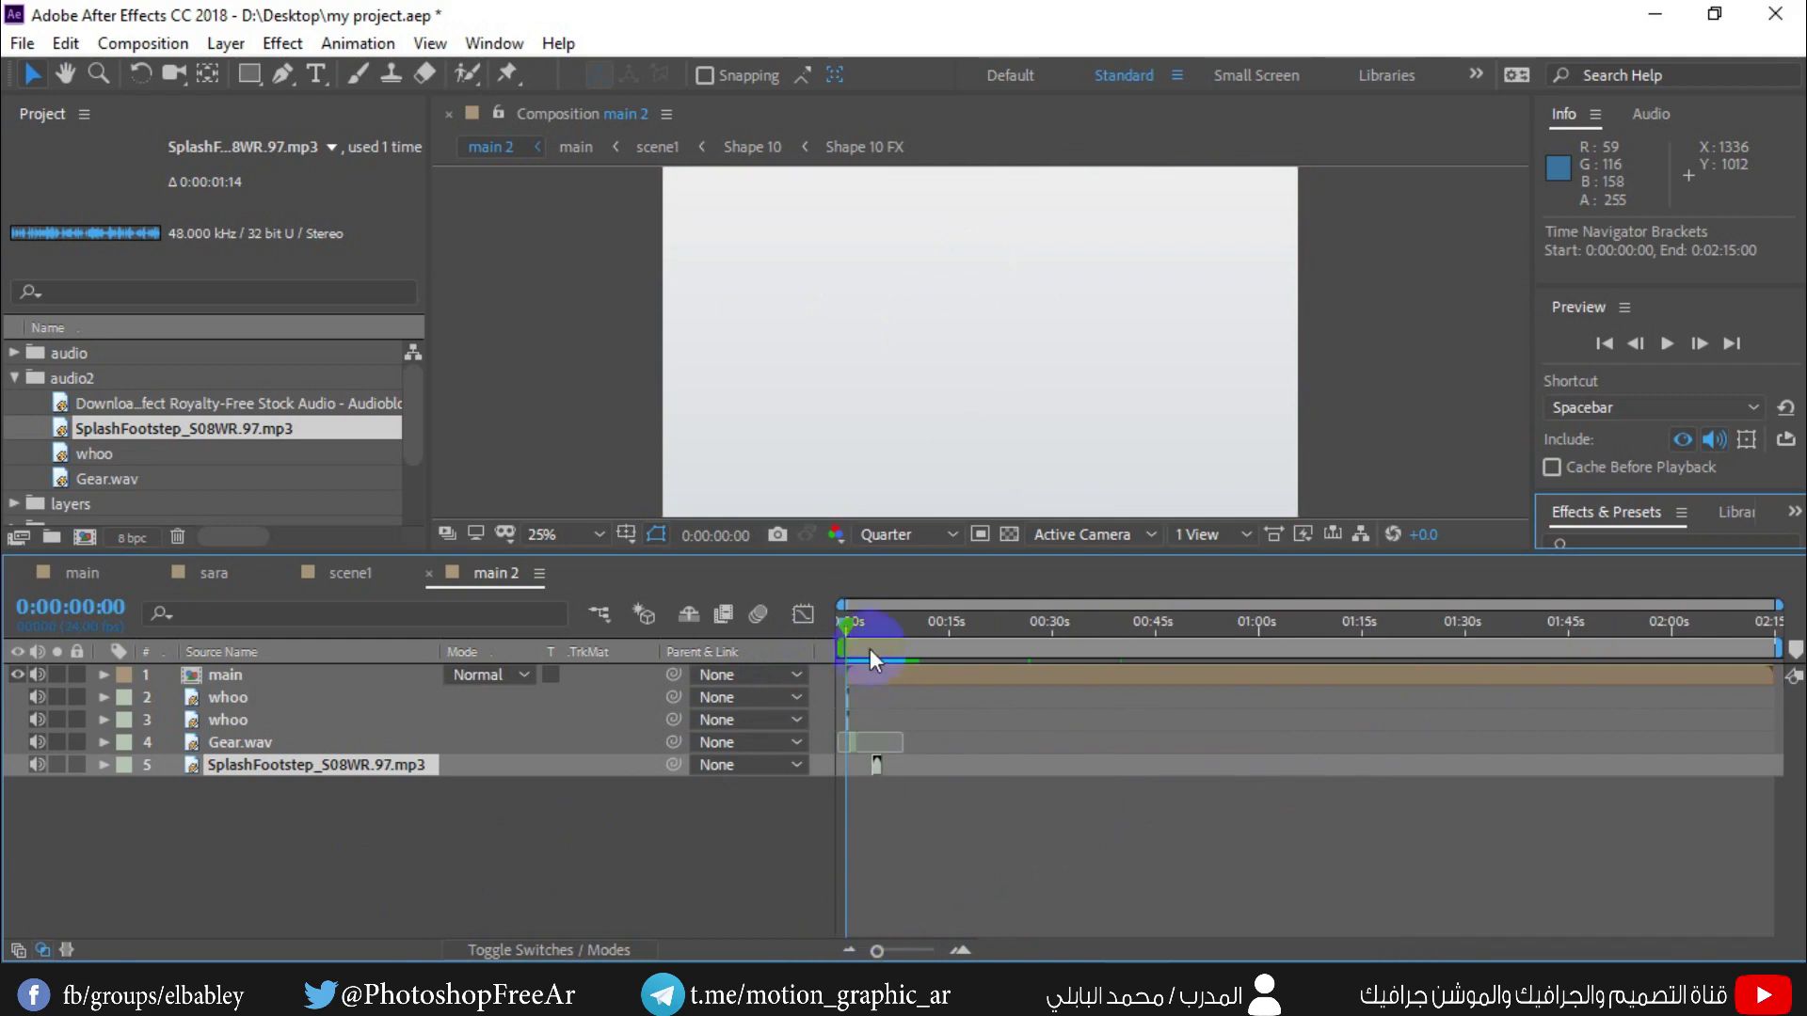
left_click_drag(849, 623, 1779, 621)
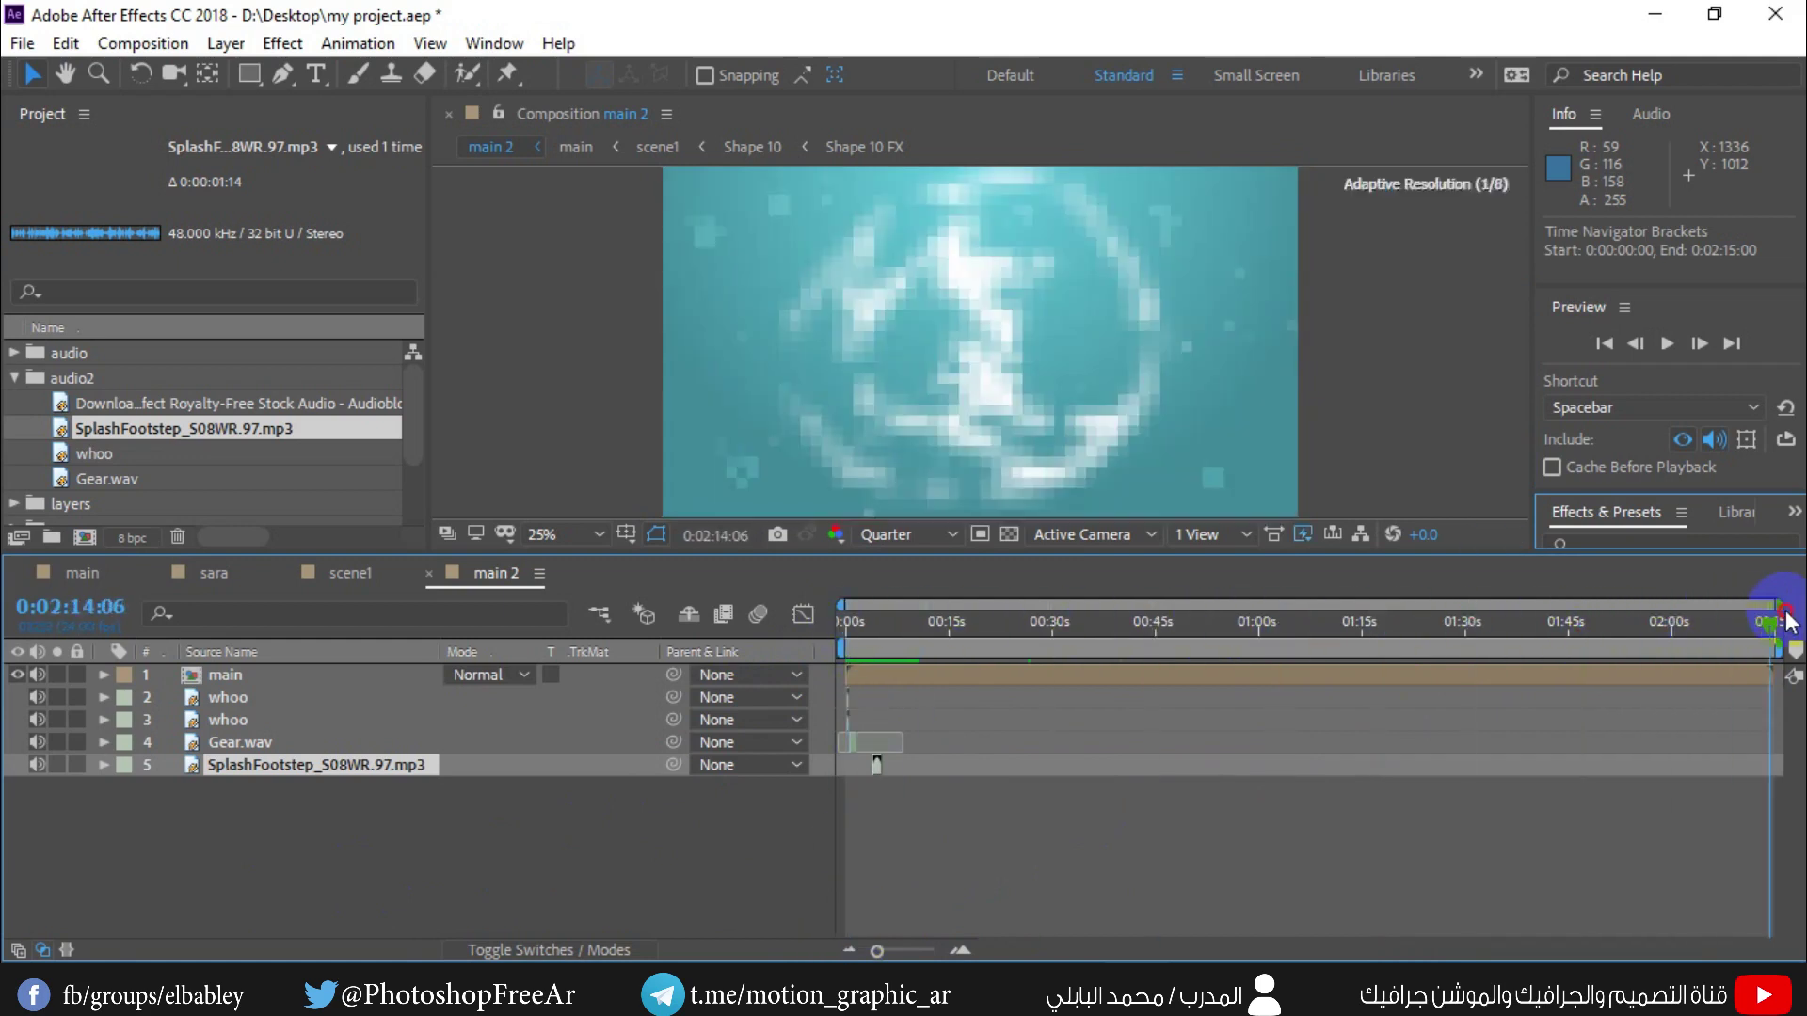
left_click_drag(1778, 621, 1747, 623)
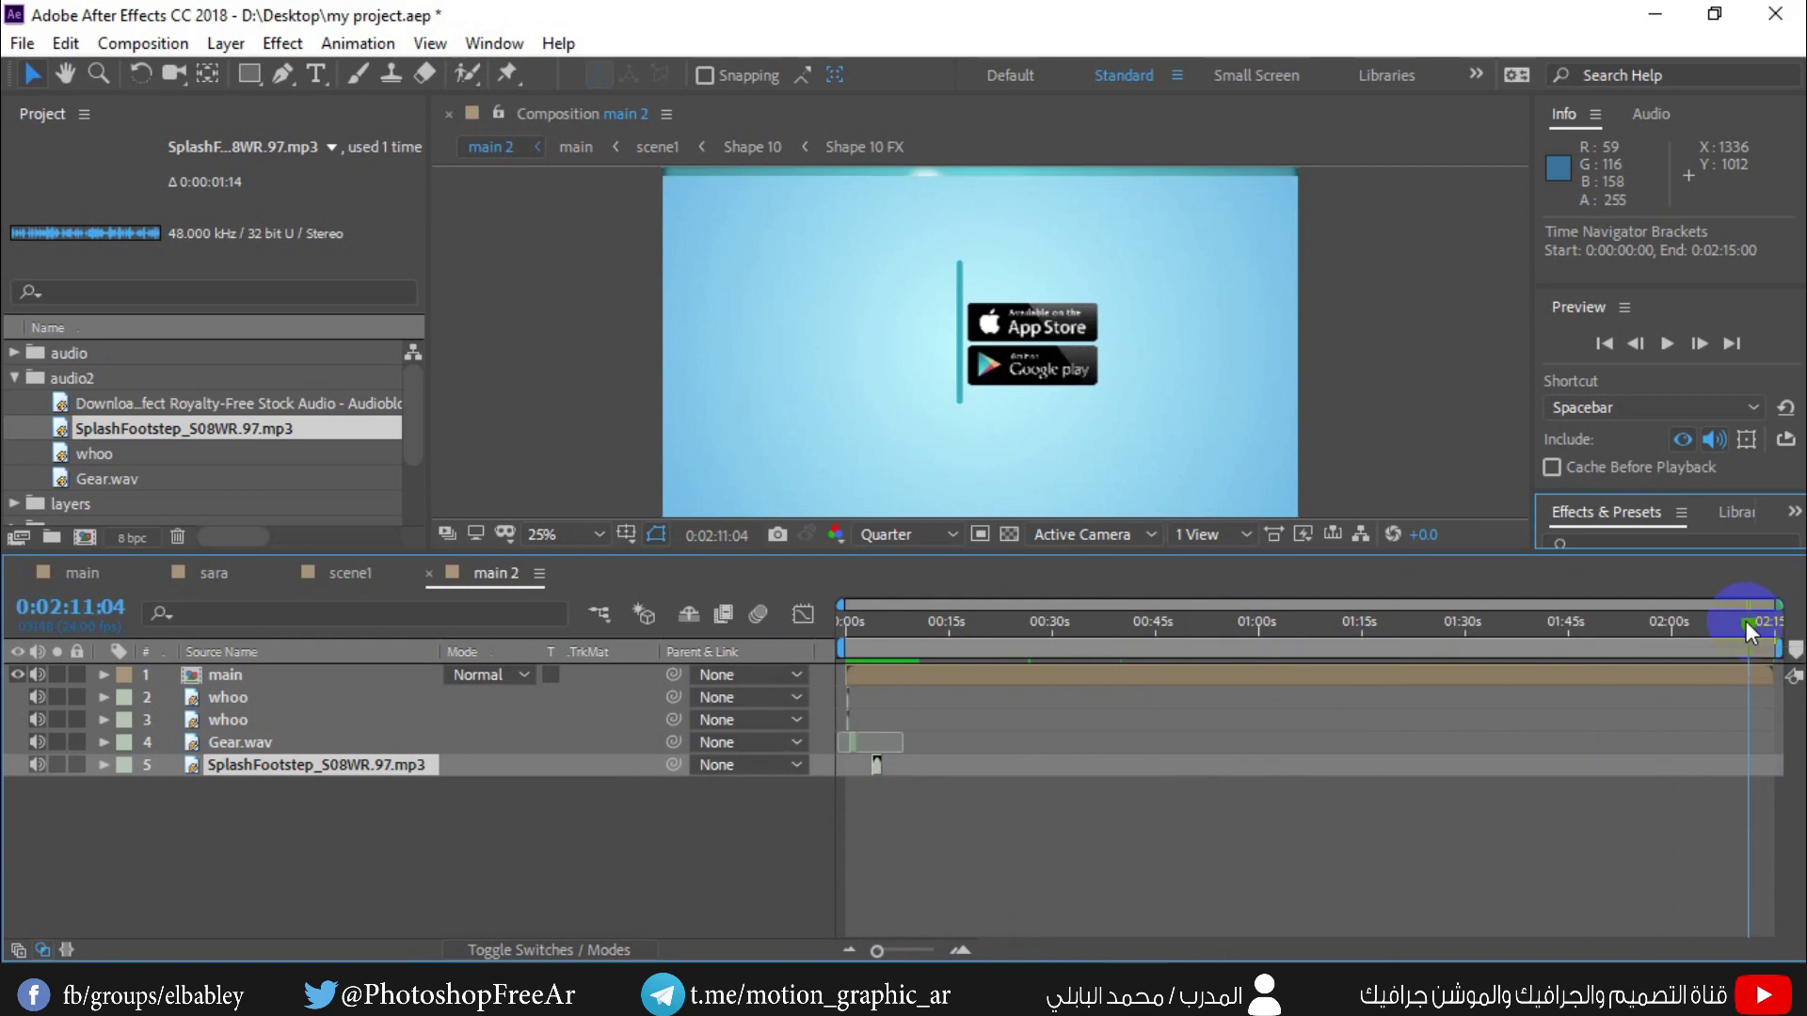
left_click_drag(1753, 628, 1768, 625)
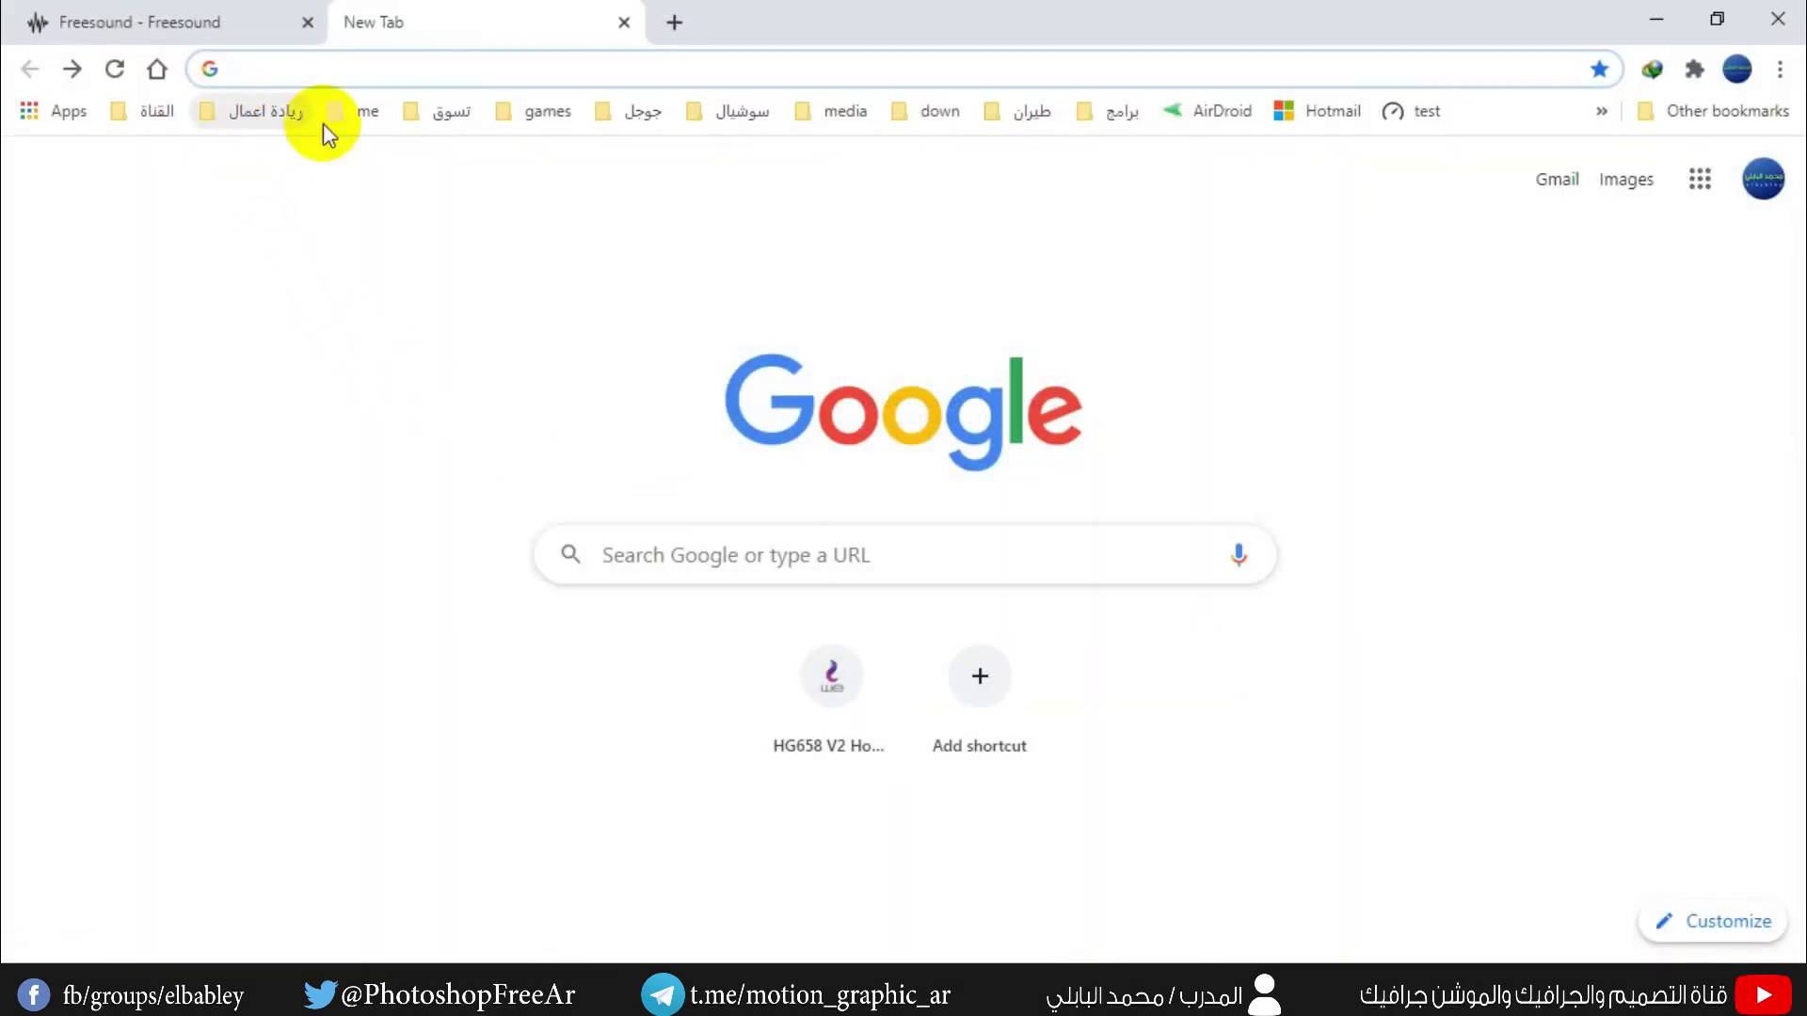
- Search Google for the audio library and open YouTube Music Library and the classic library
type("مكتبة الملفات الصوتية")
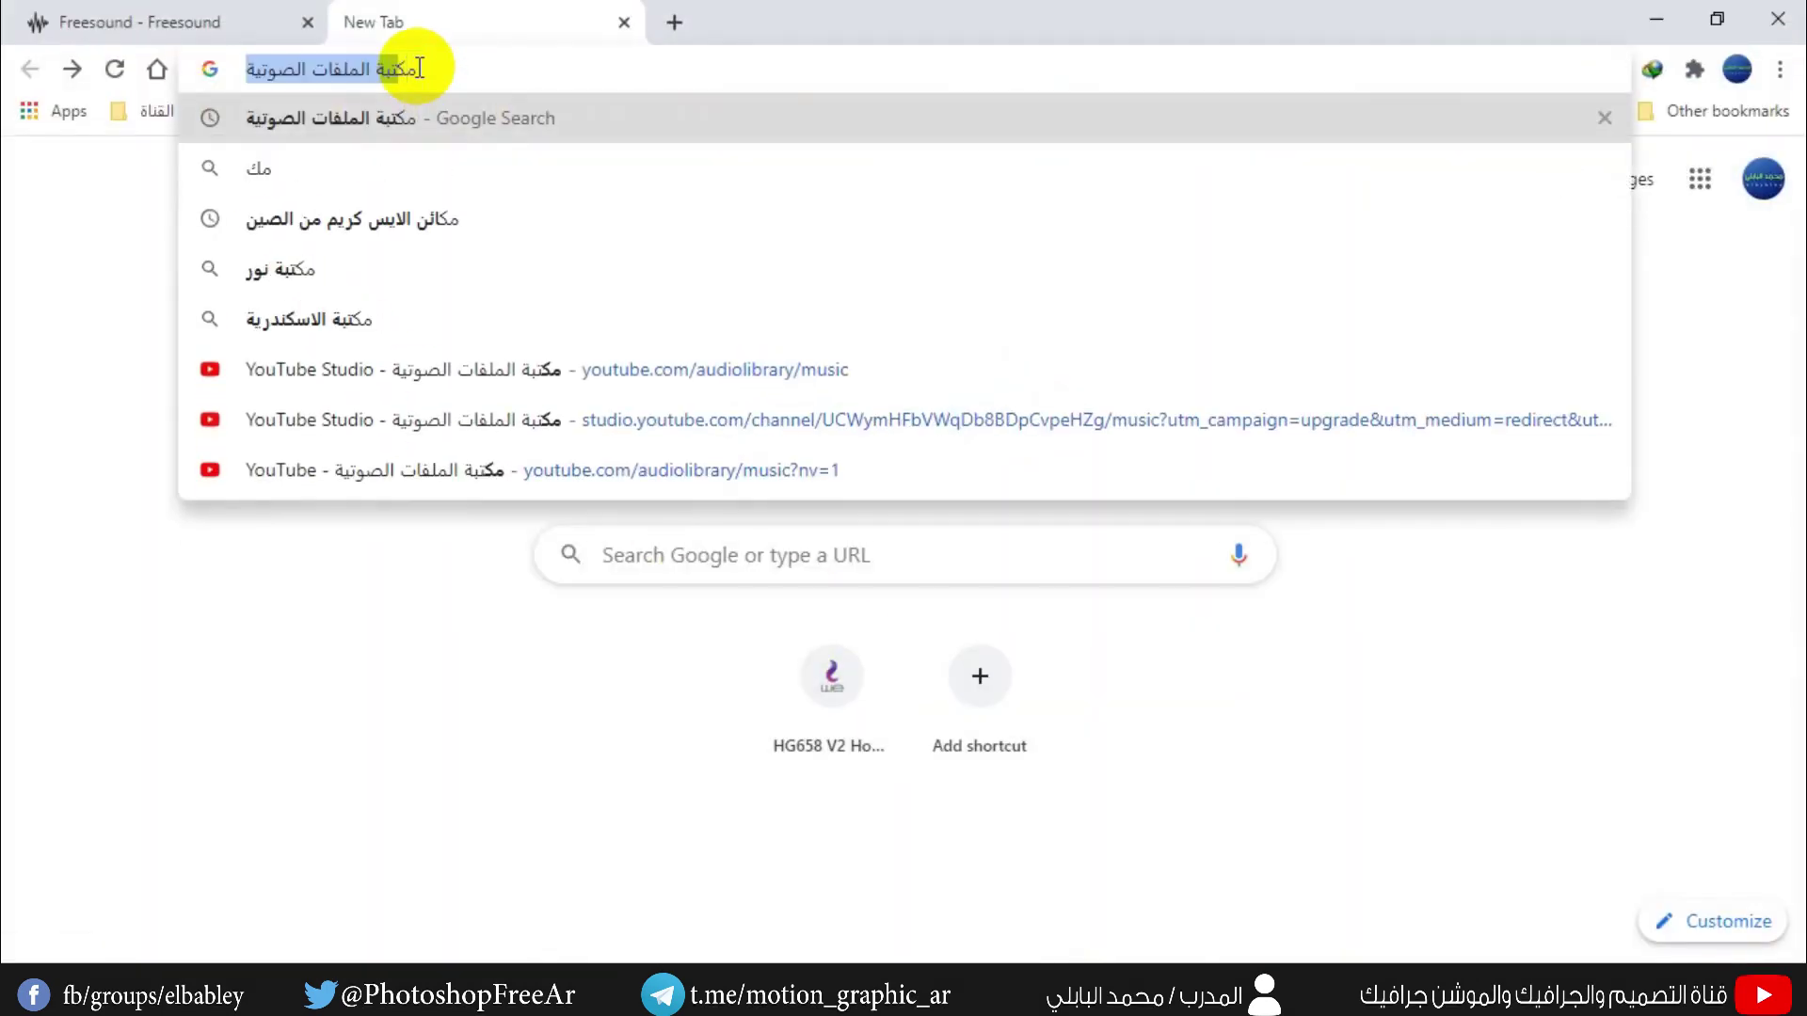
key("Return")
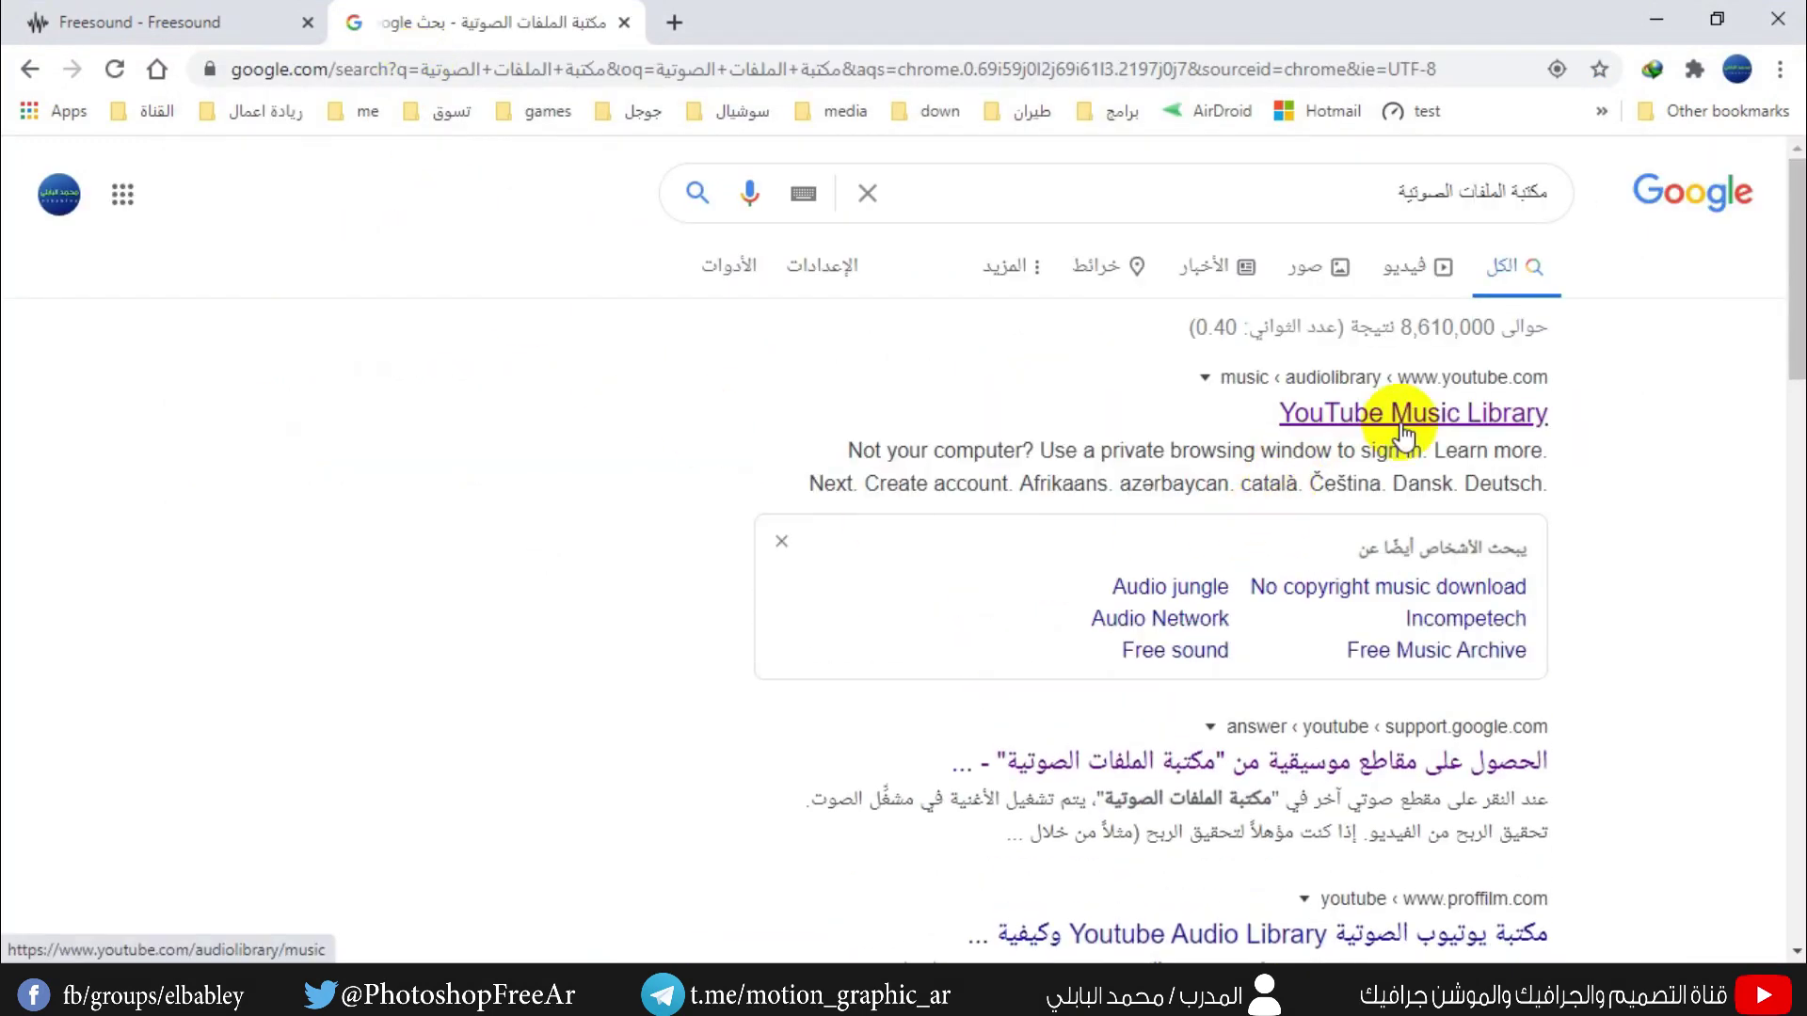
left_click(1403, 433)
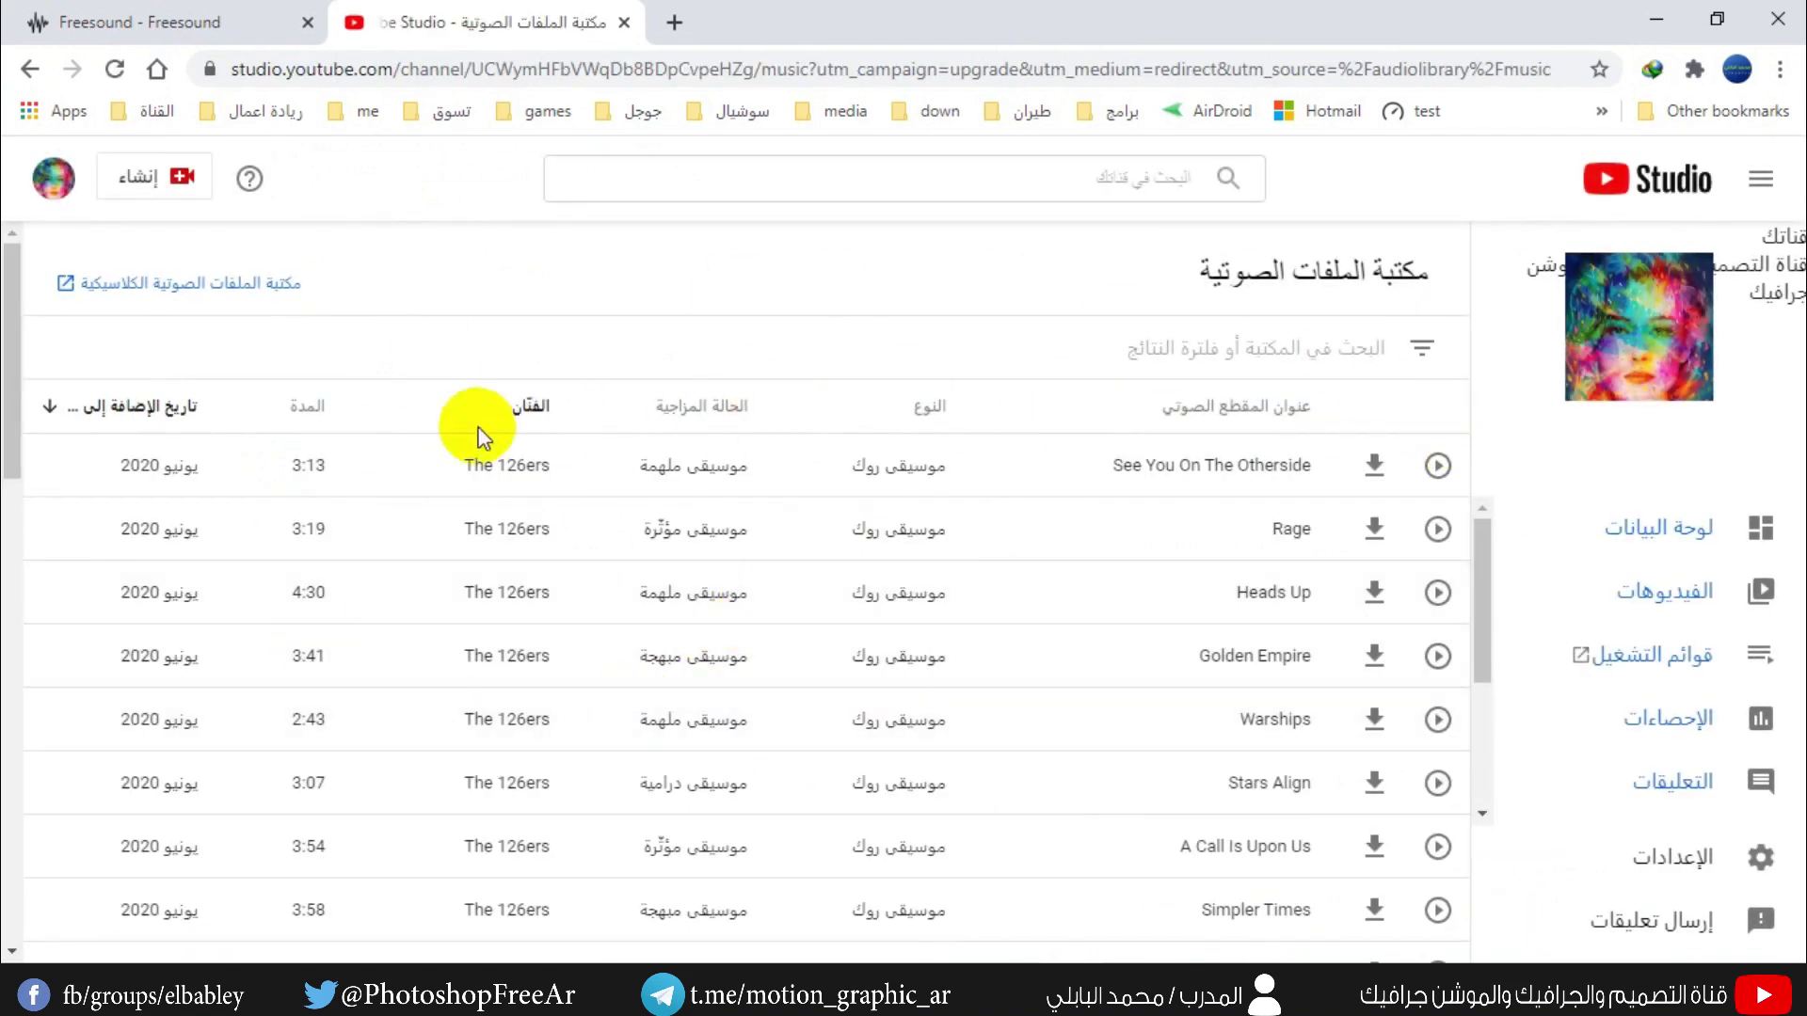
left_click(238, 295)
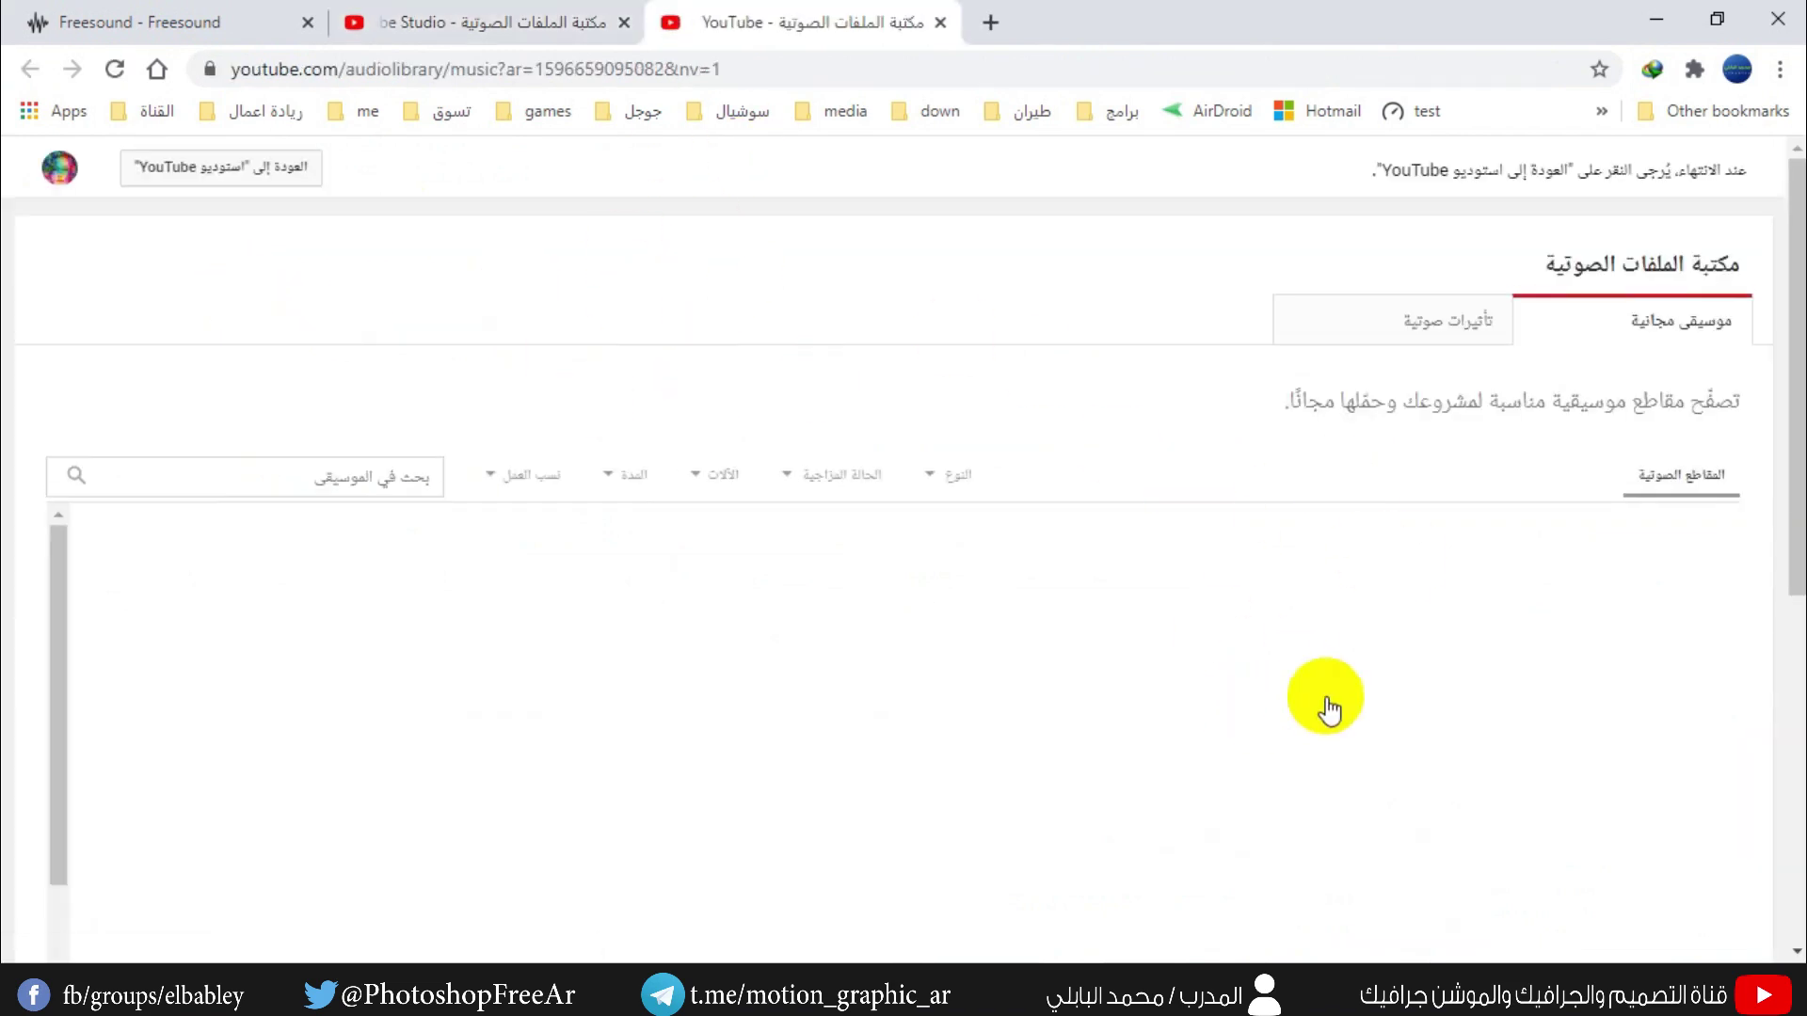
- Close the extra library tab and scrub the promo's ending again in After Effects
left_click(940, 23)
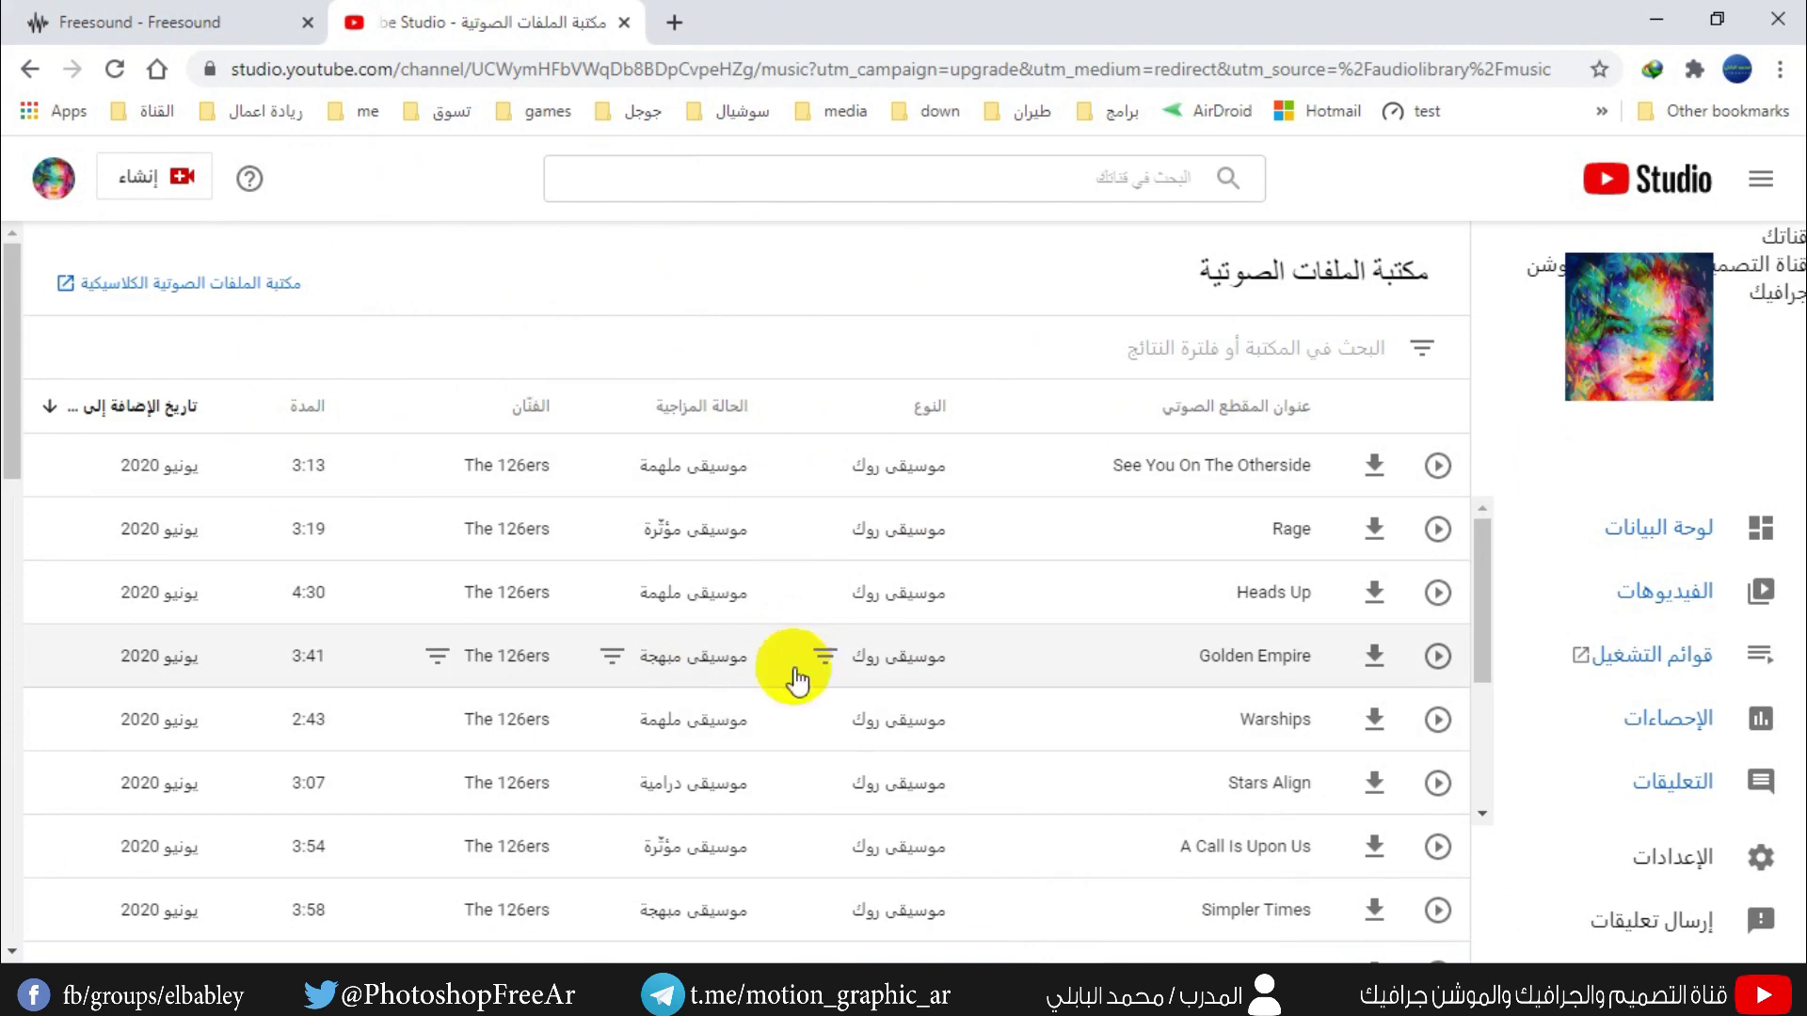
key("alt+Tab")
left_click_drag(1743, 625, 1777, 626)
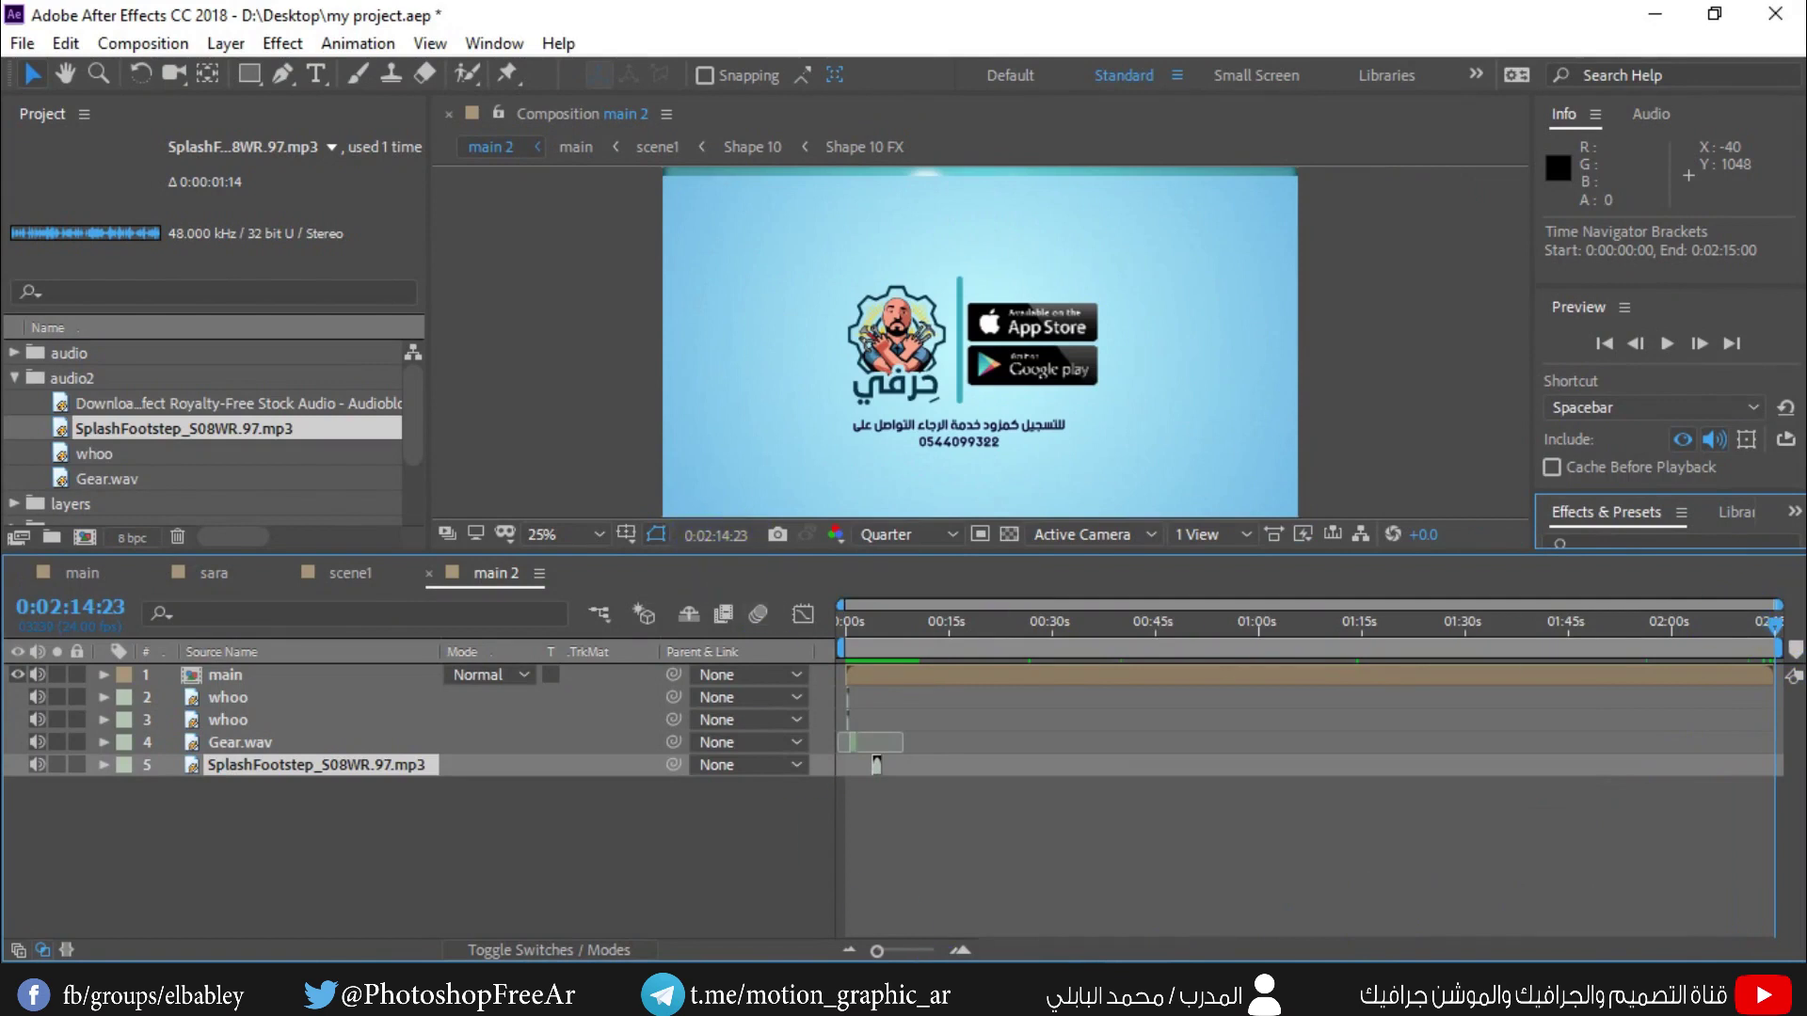
- Add a Duration filter for tracks shorter than 02:16 in the audio library
left_click(1069, 828)
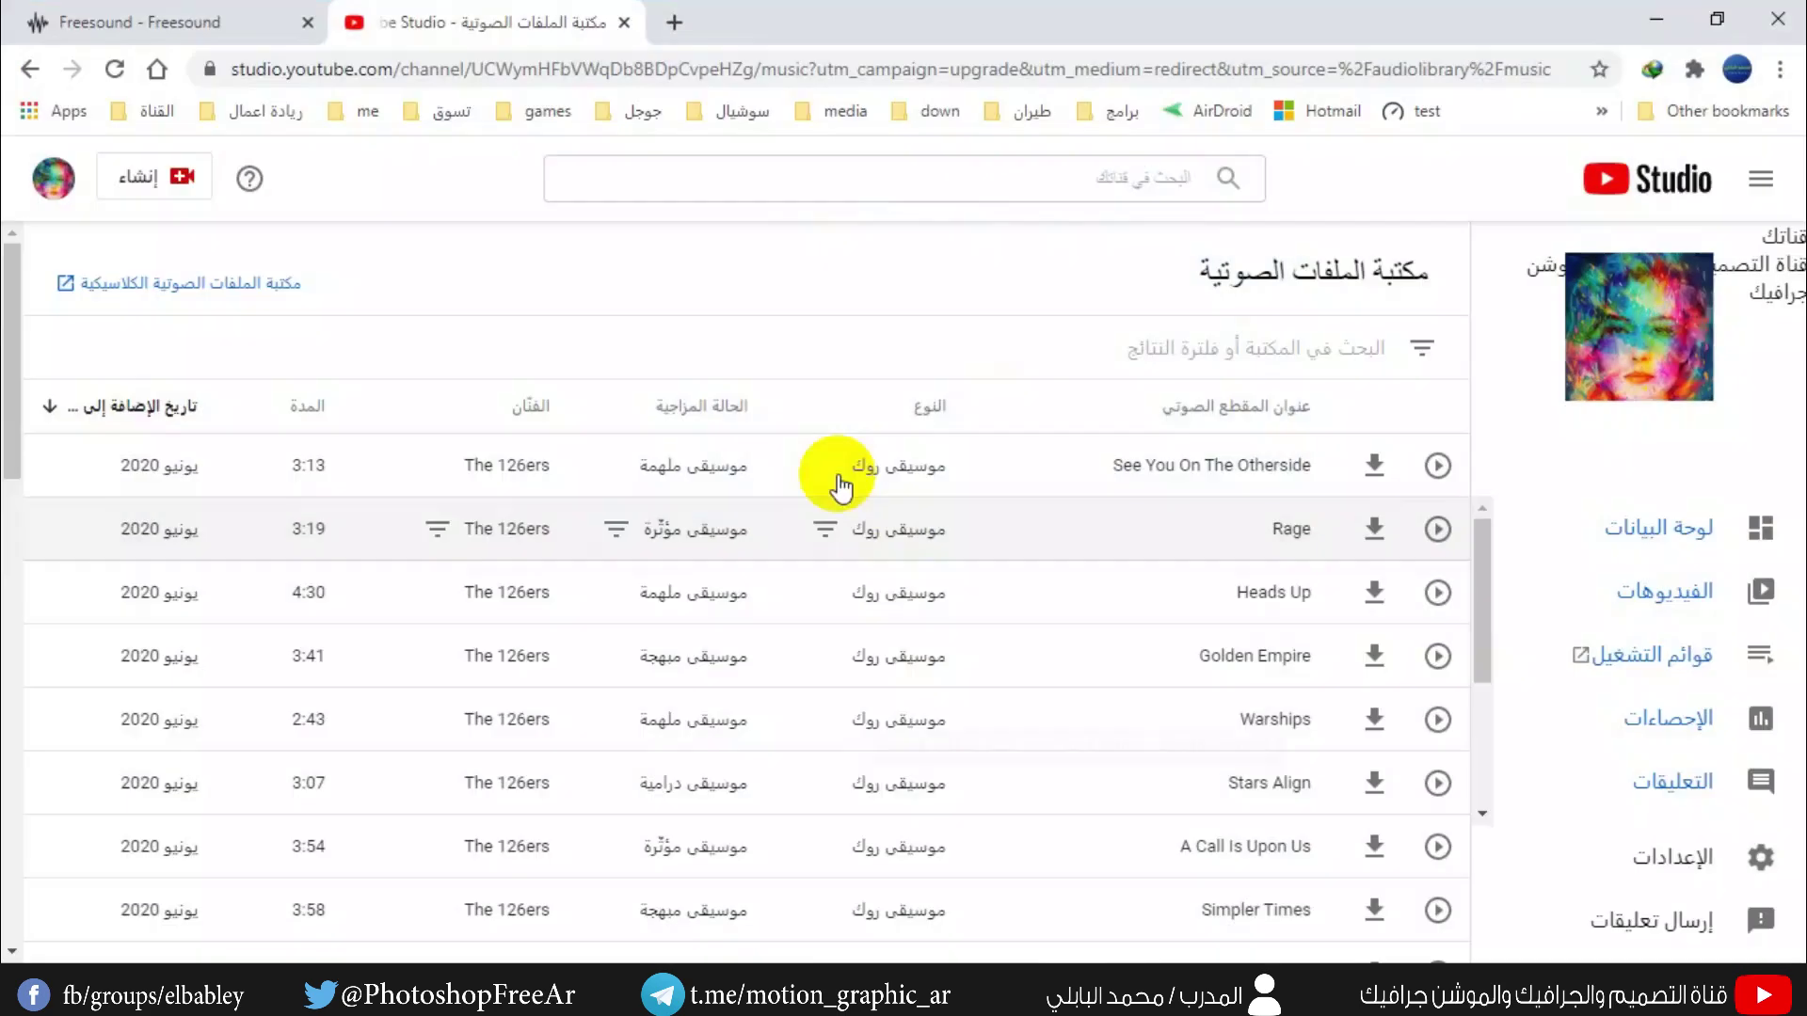
left_click(1421, 362)
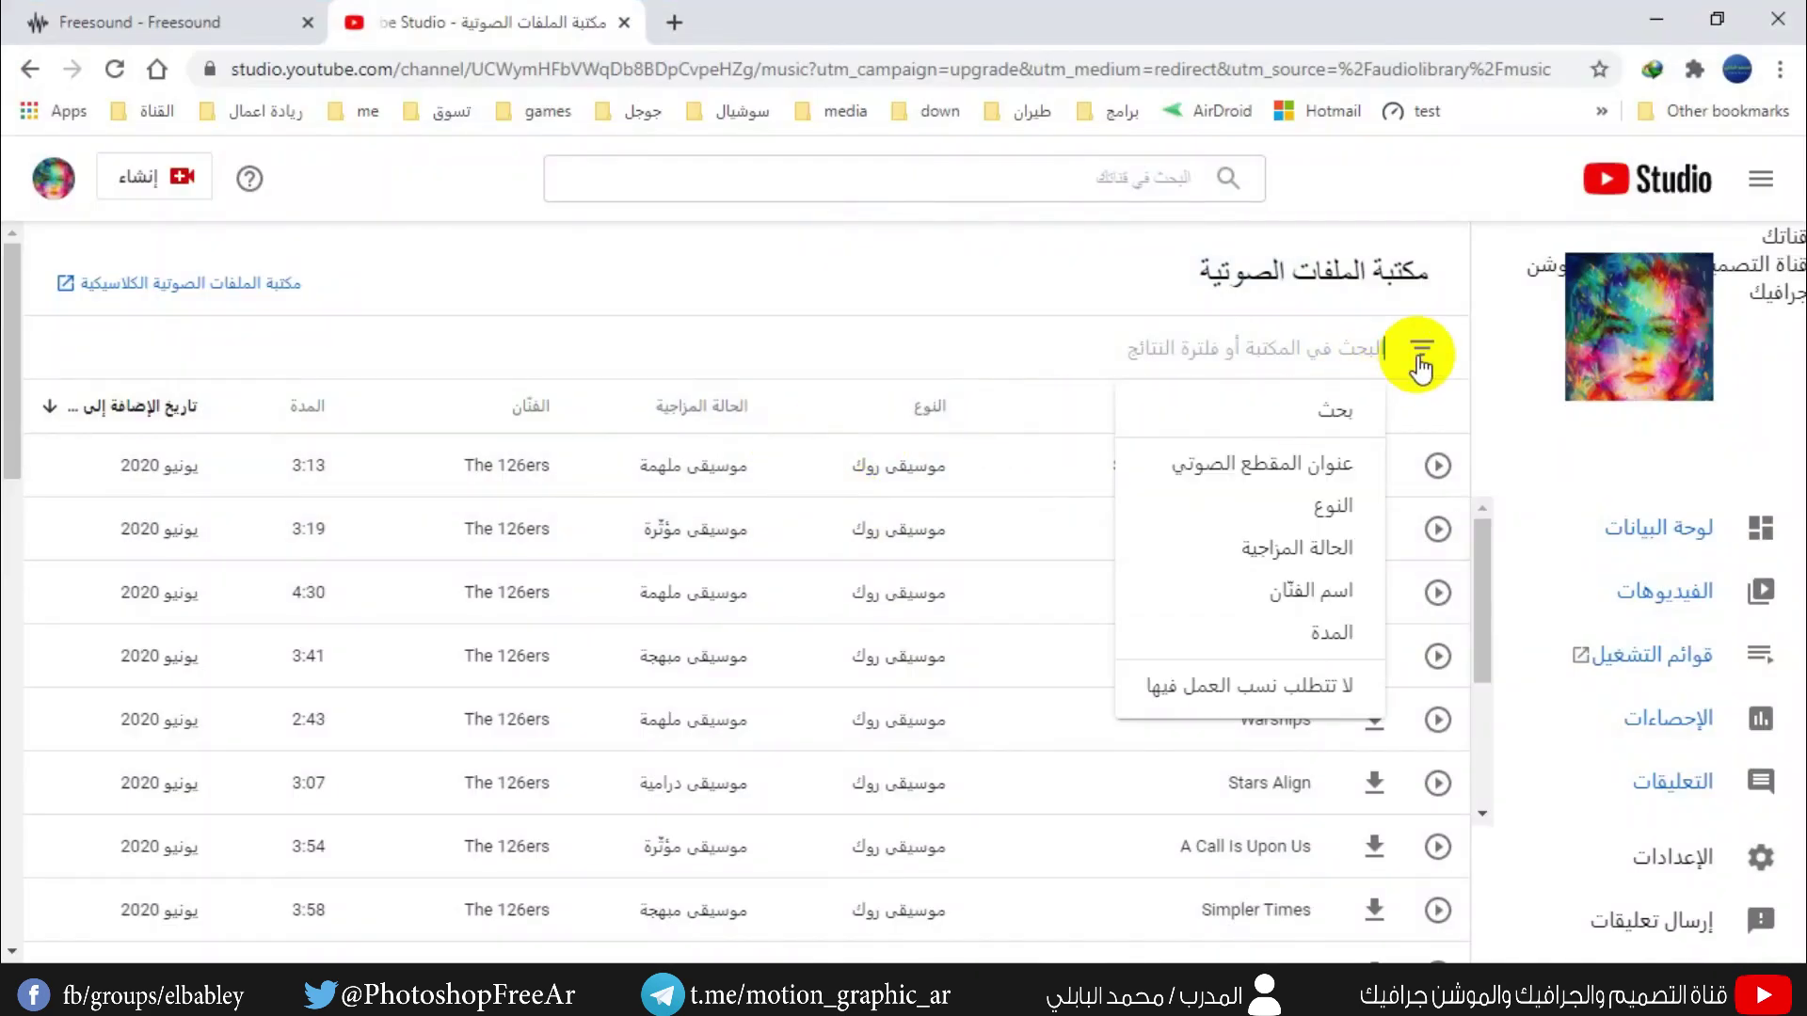
left_click(1323, 632)
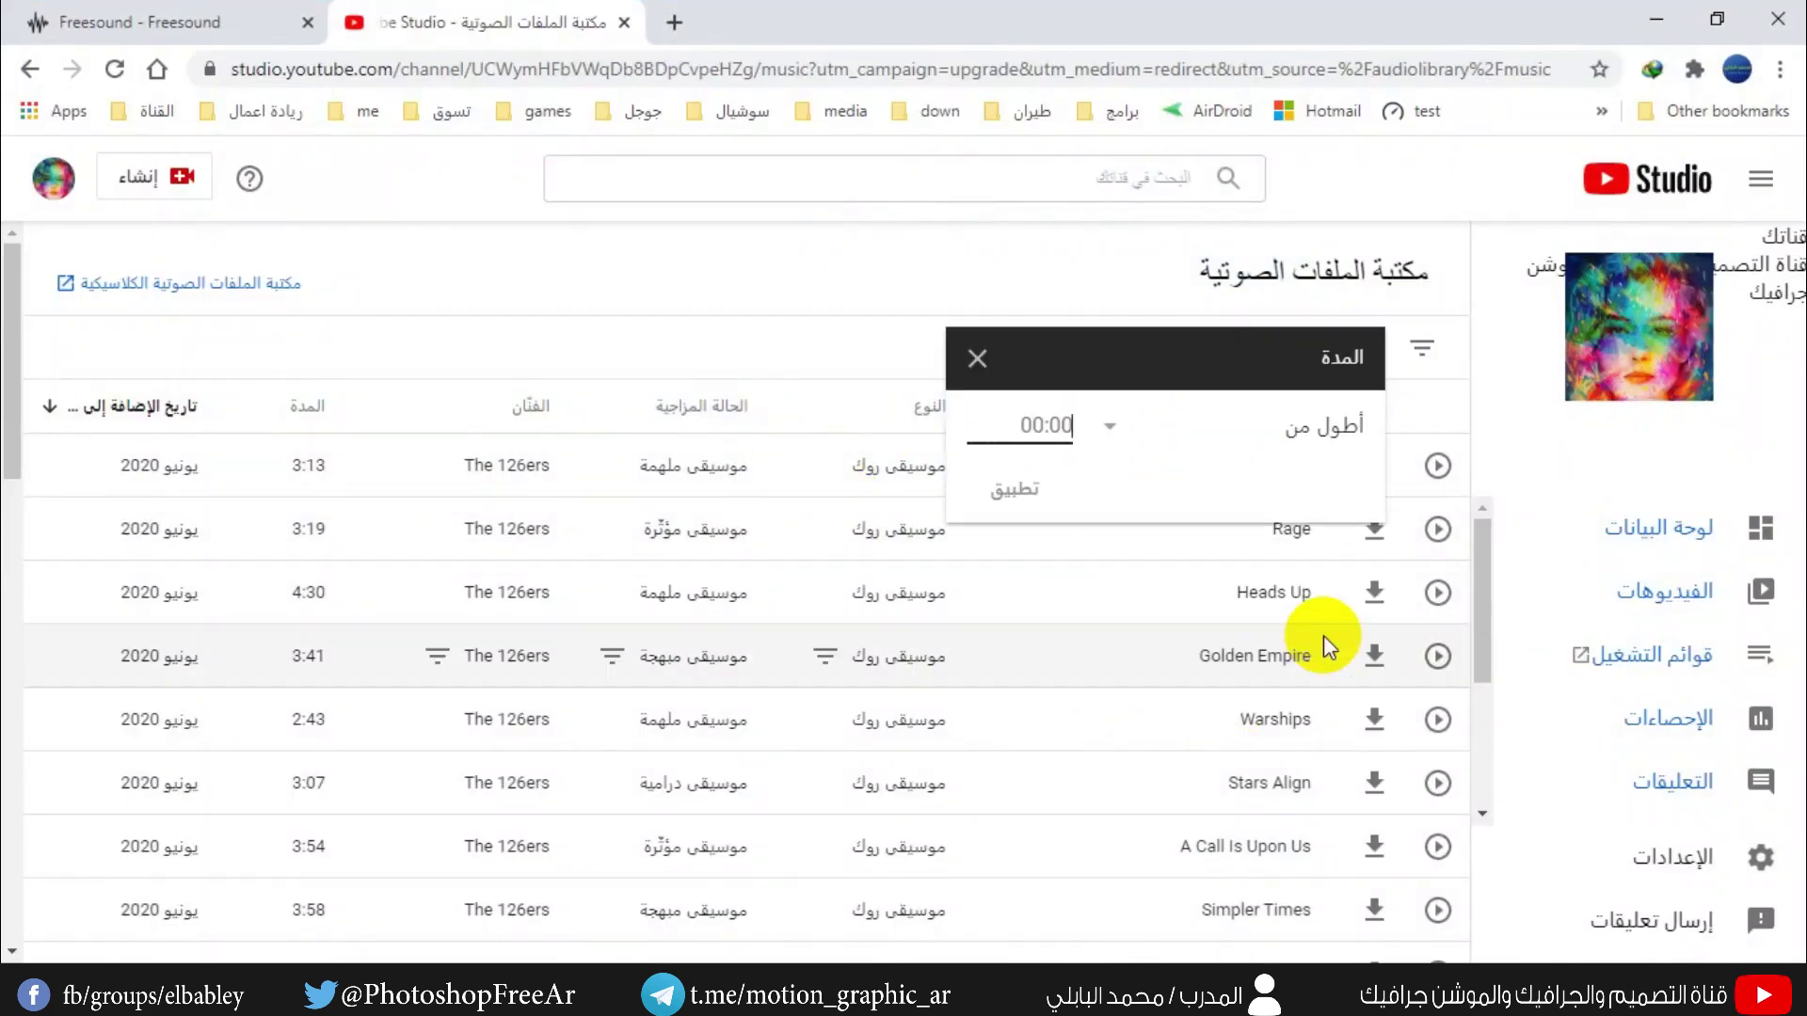
left_click(1298, 430)
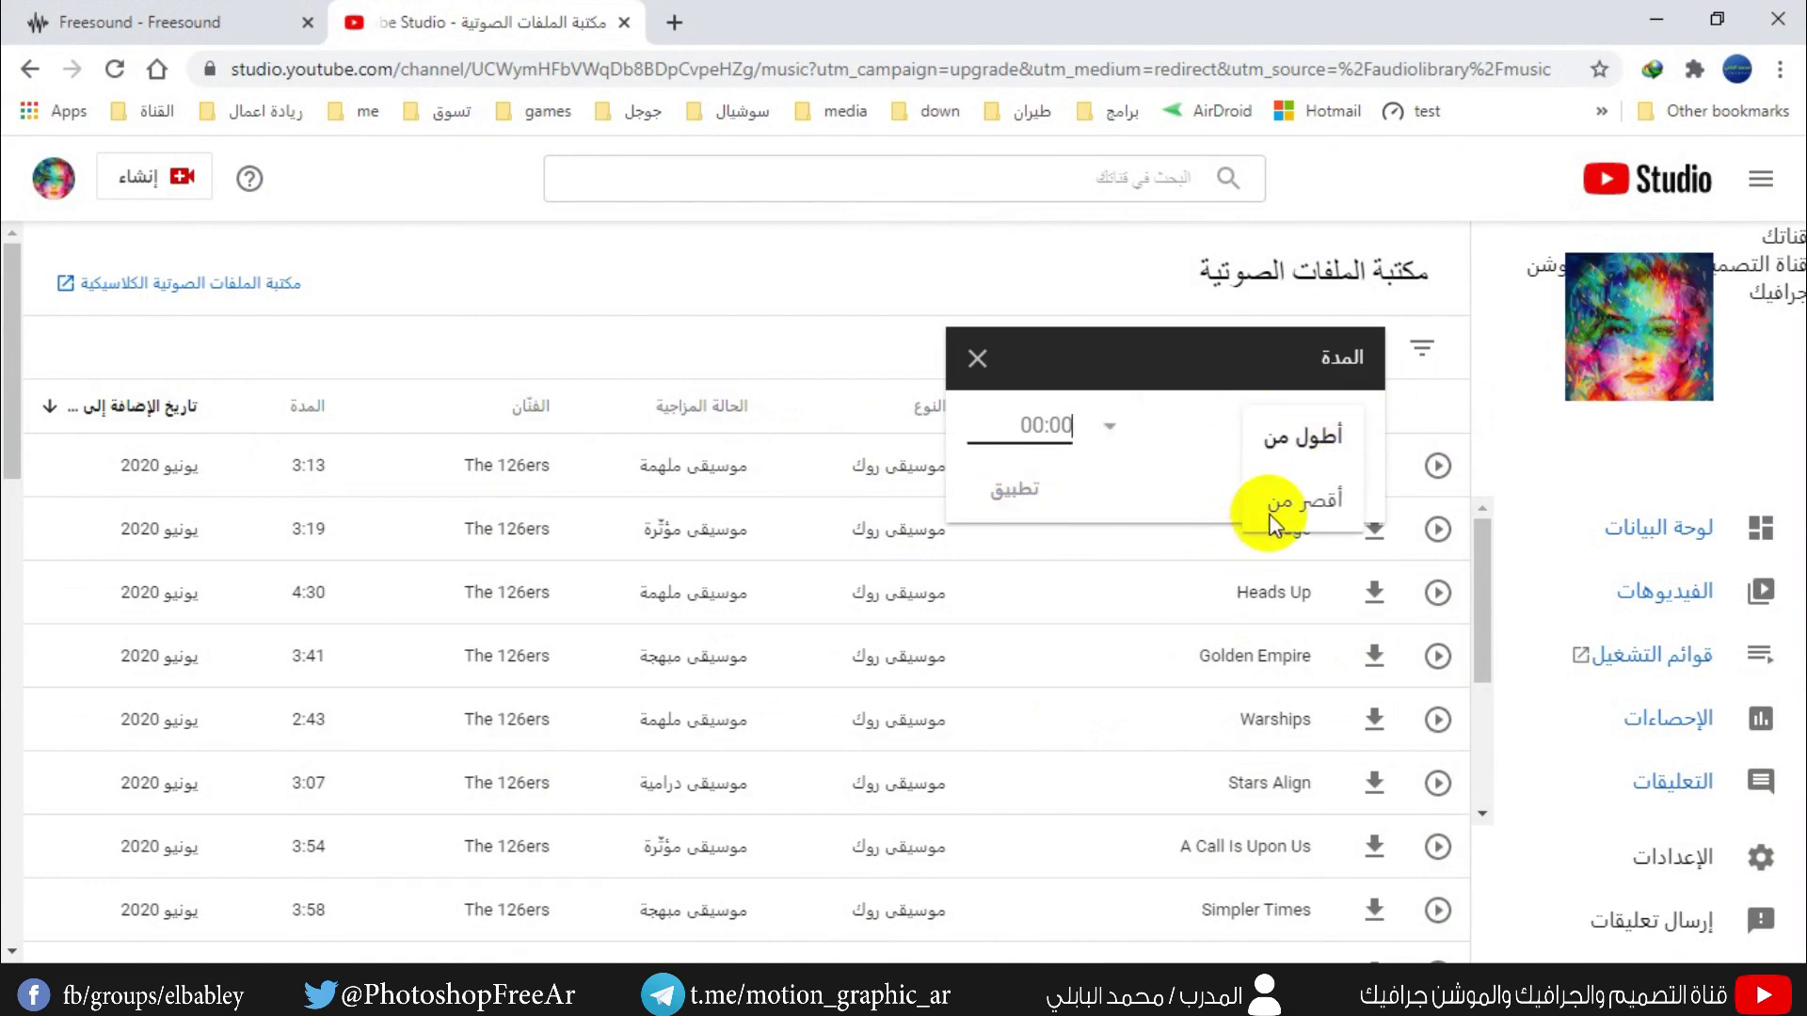
left_click(1303, 501)
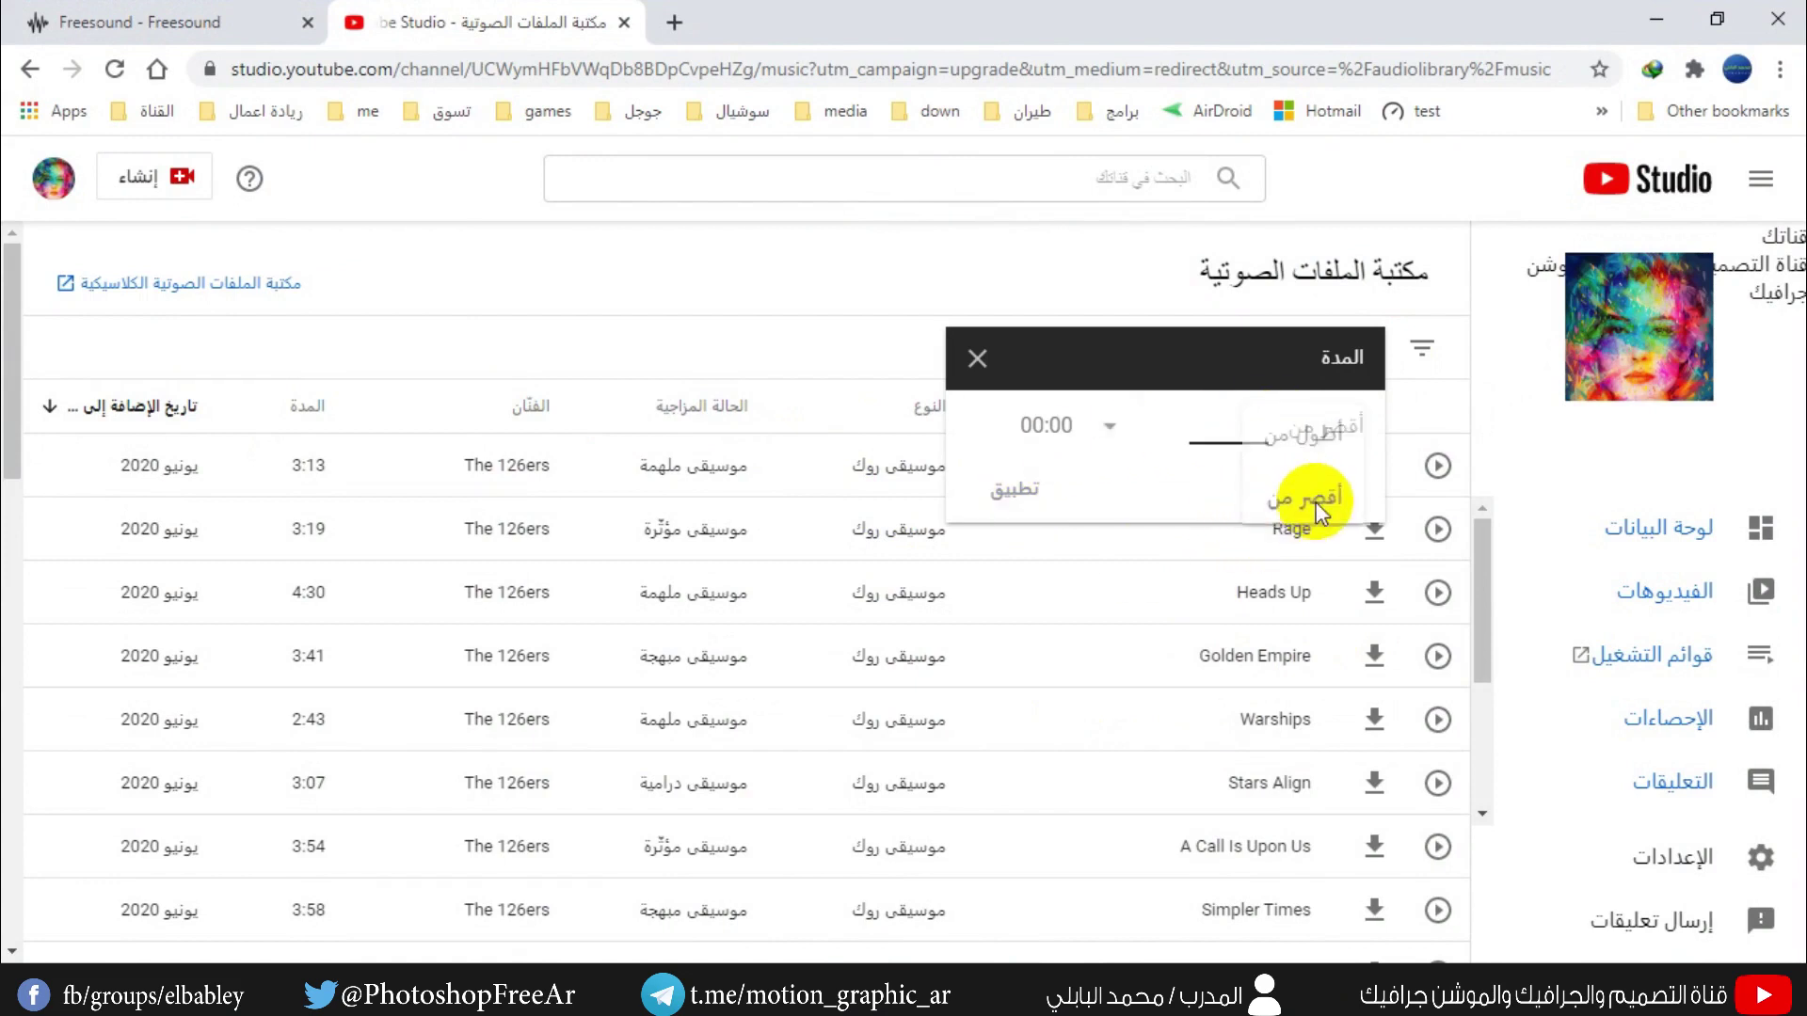
left_click(1045, 423)
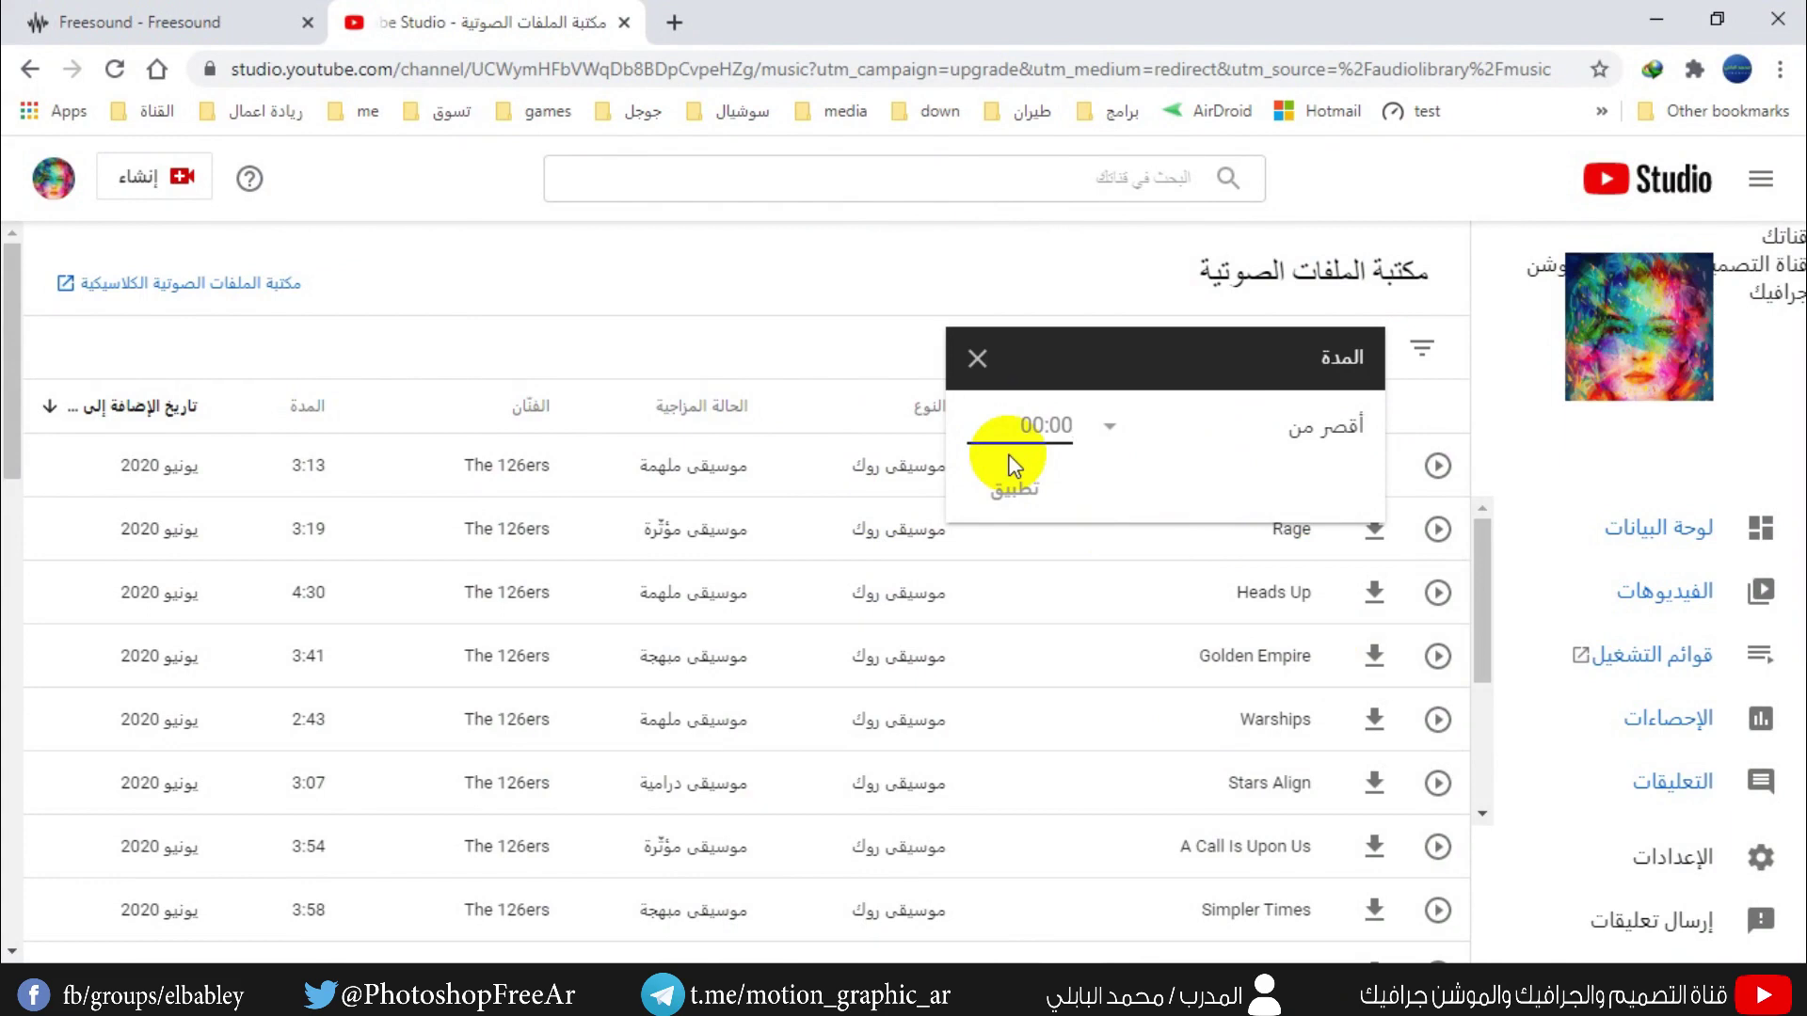
type("02:")
type("16")
left_click(1012, 491)
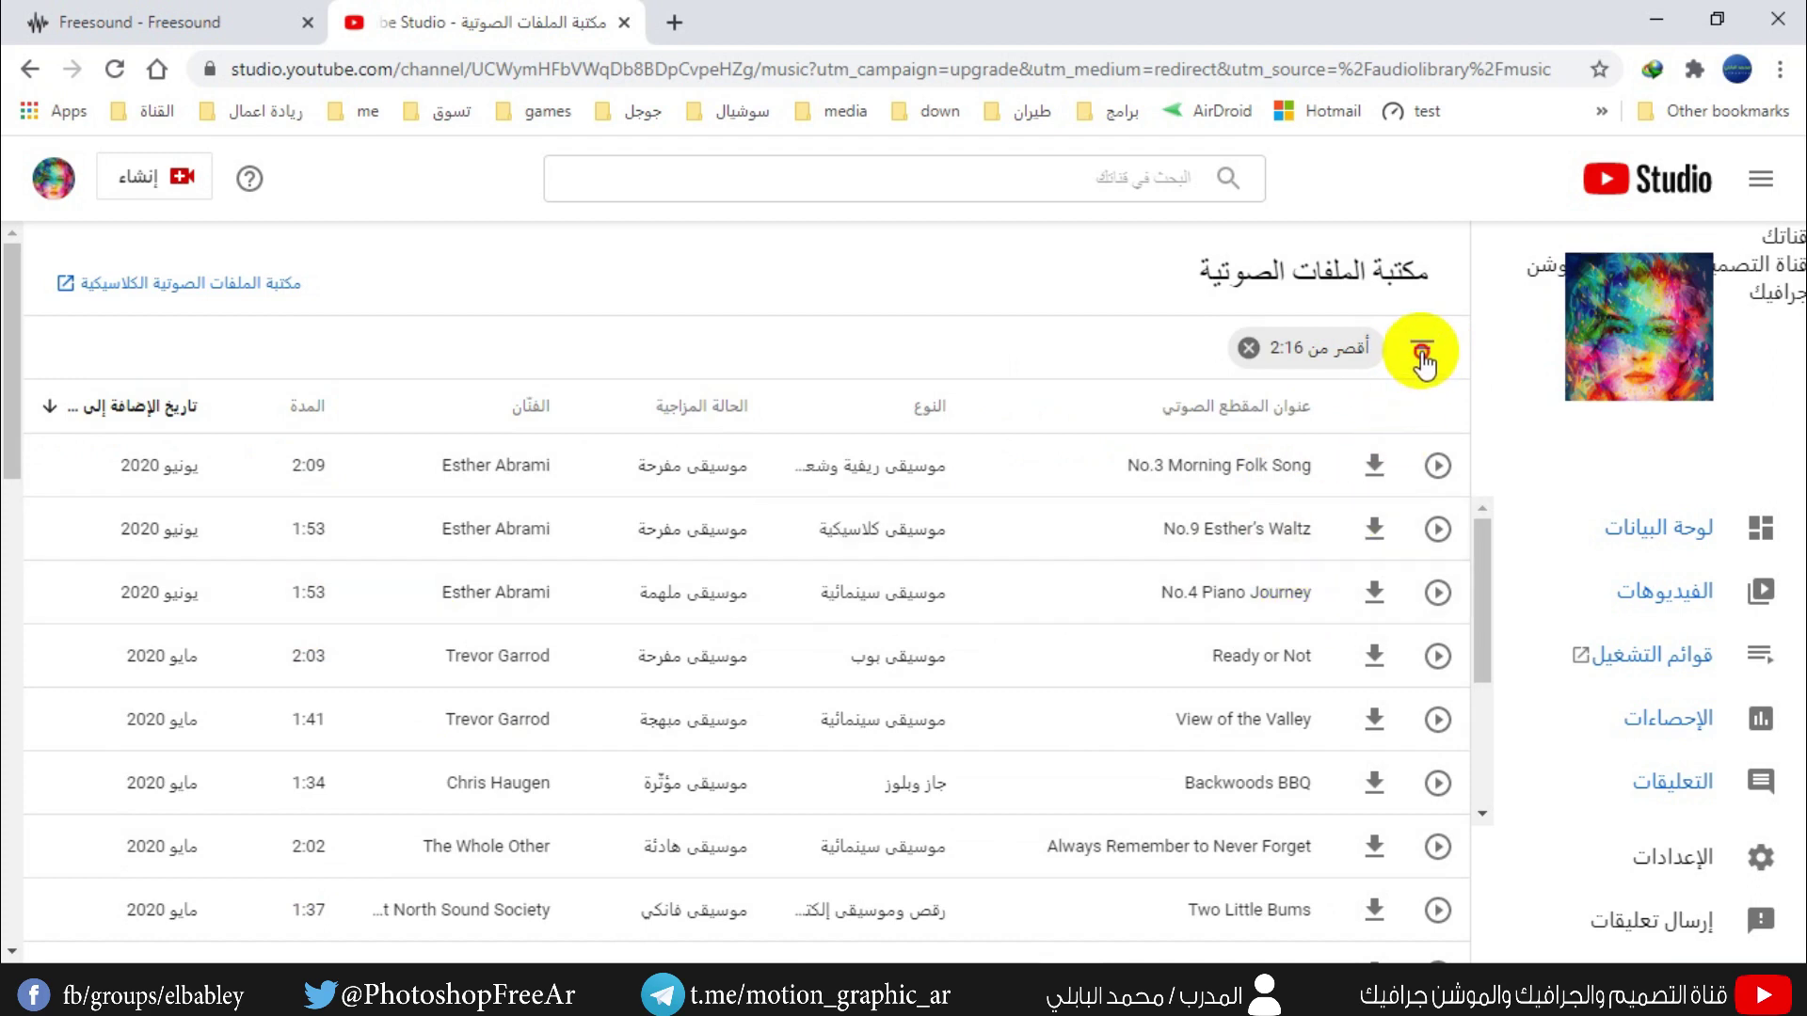
- Add a Genre filter set to Country & Folk
left_click(1422, 367)
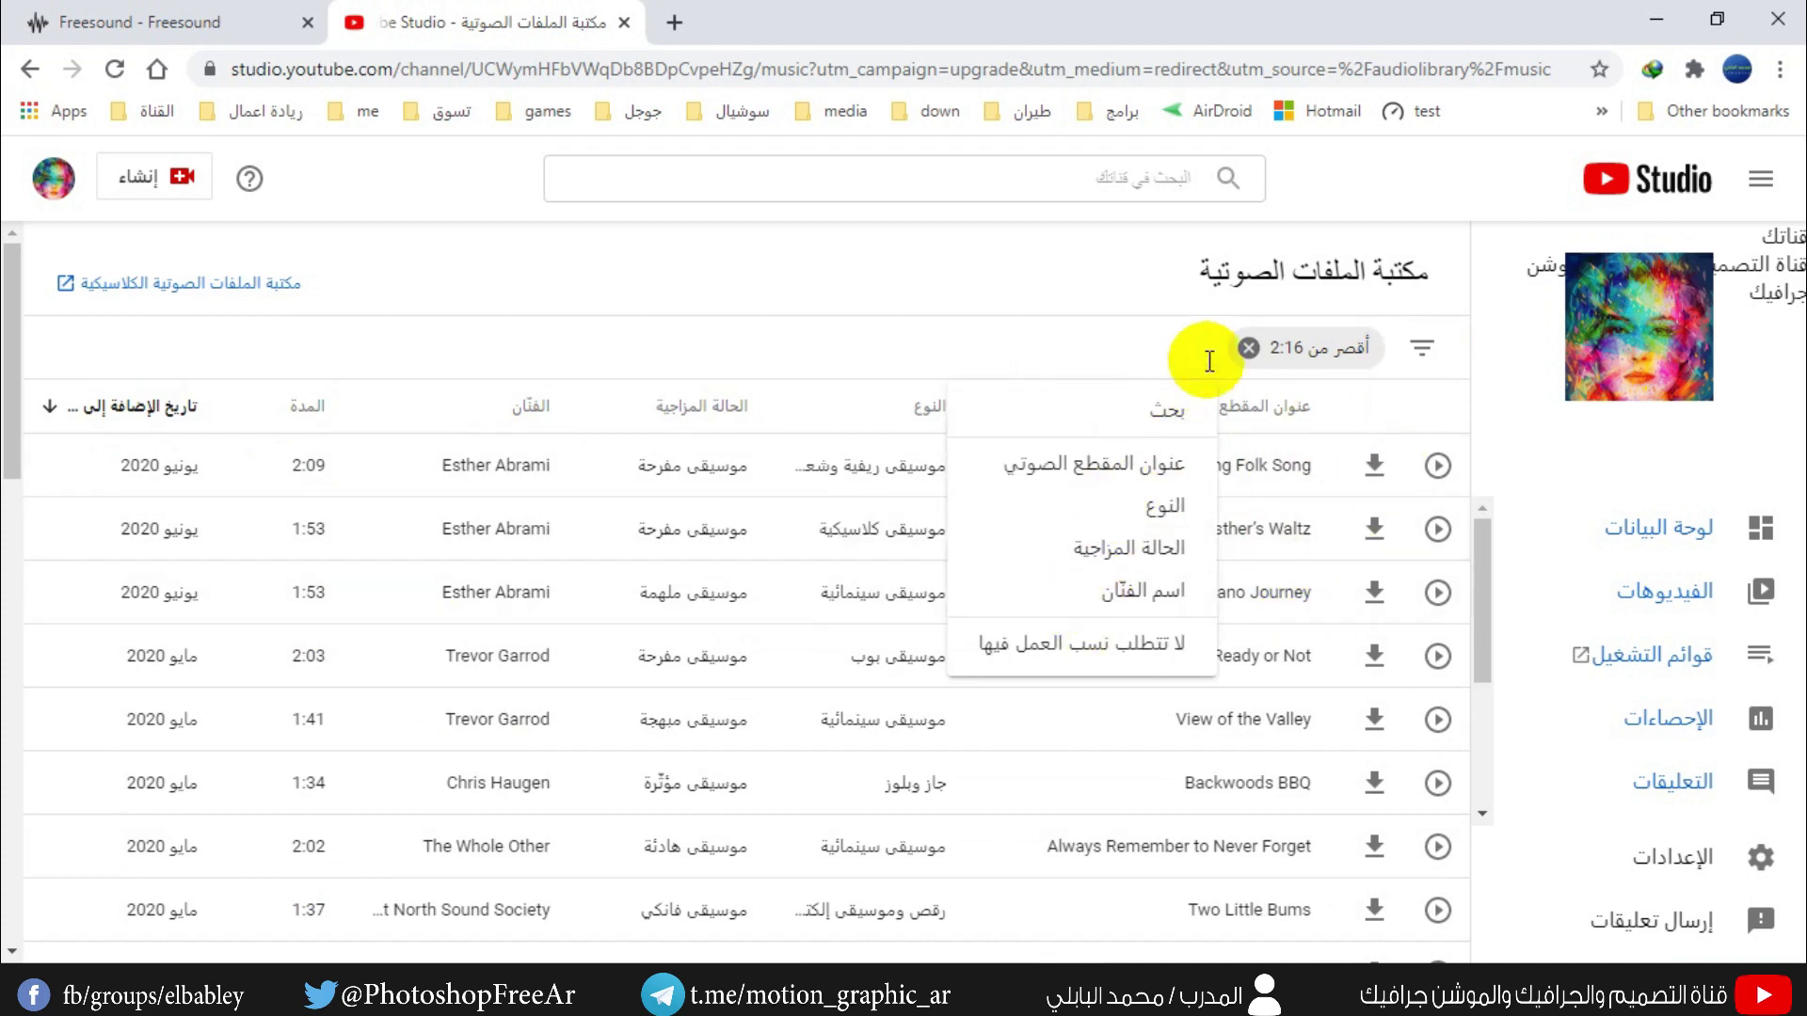
left_click(1145, 516)
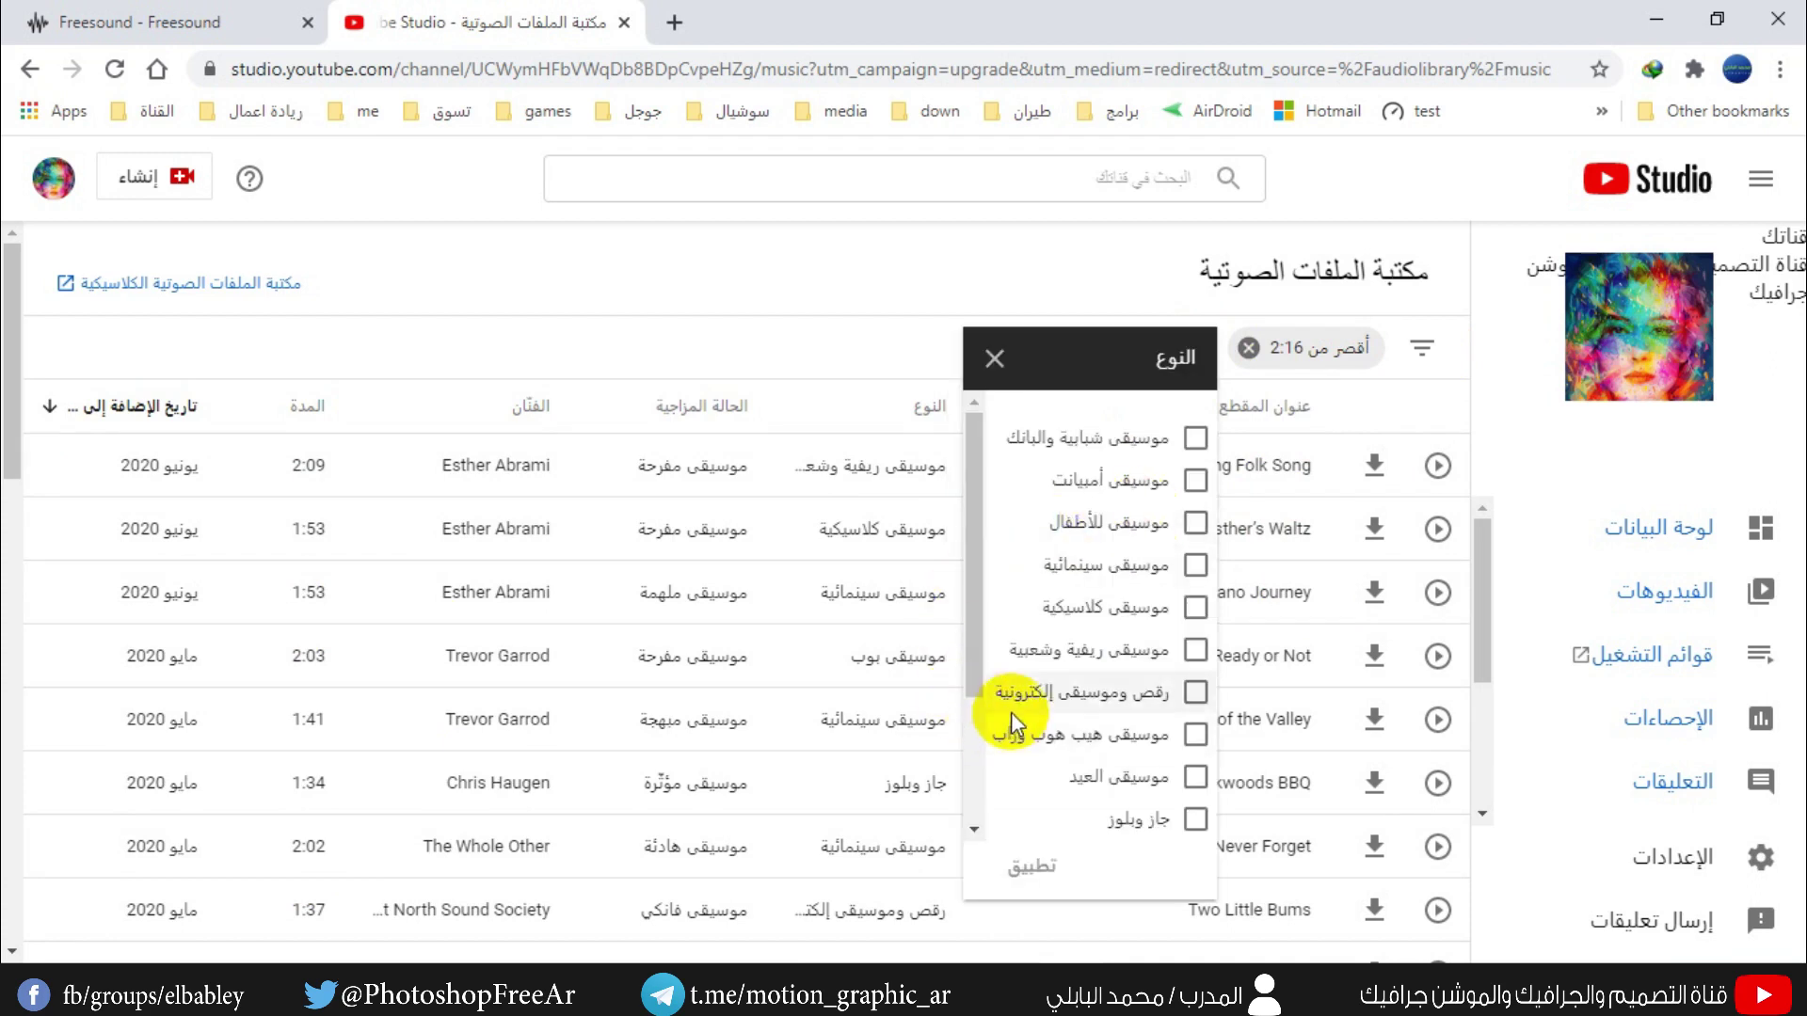
left_click(1196, 659)
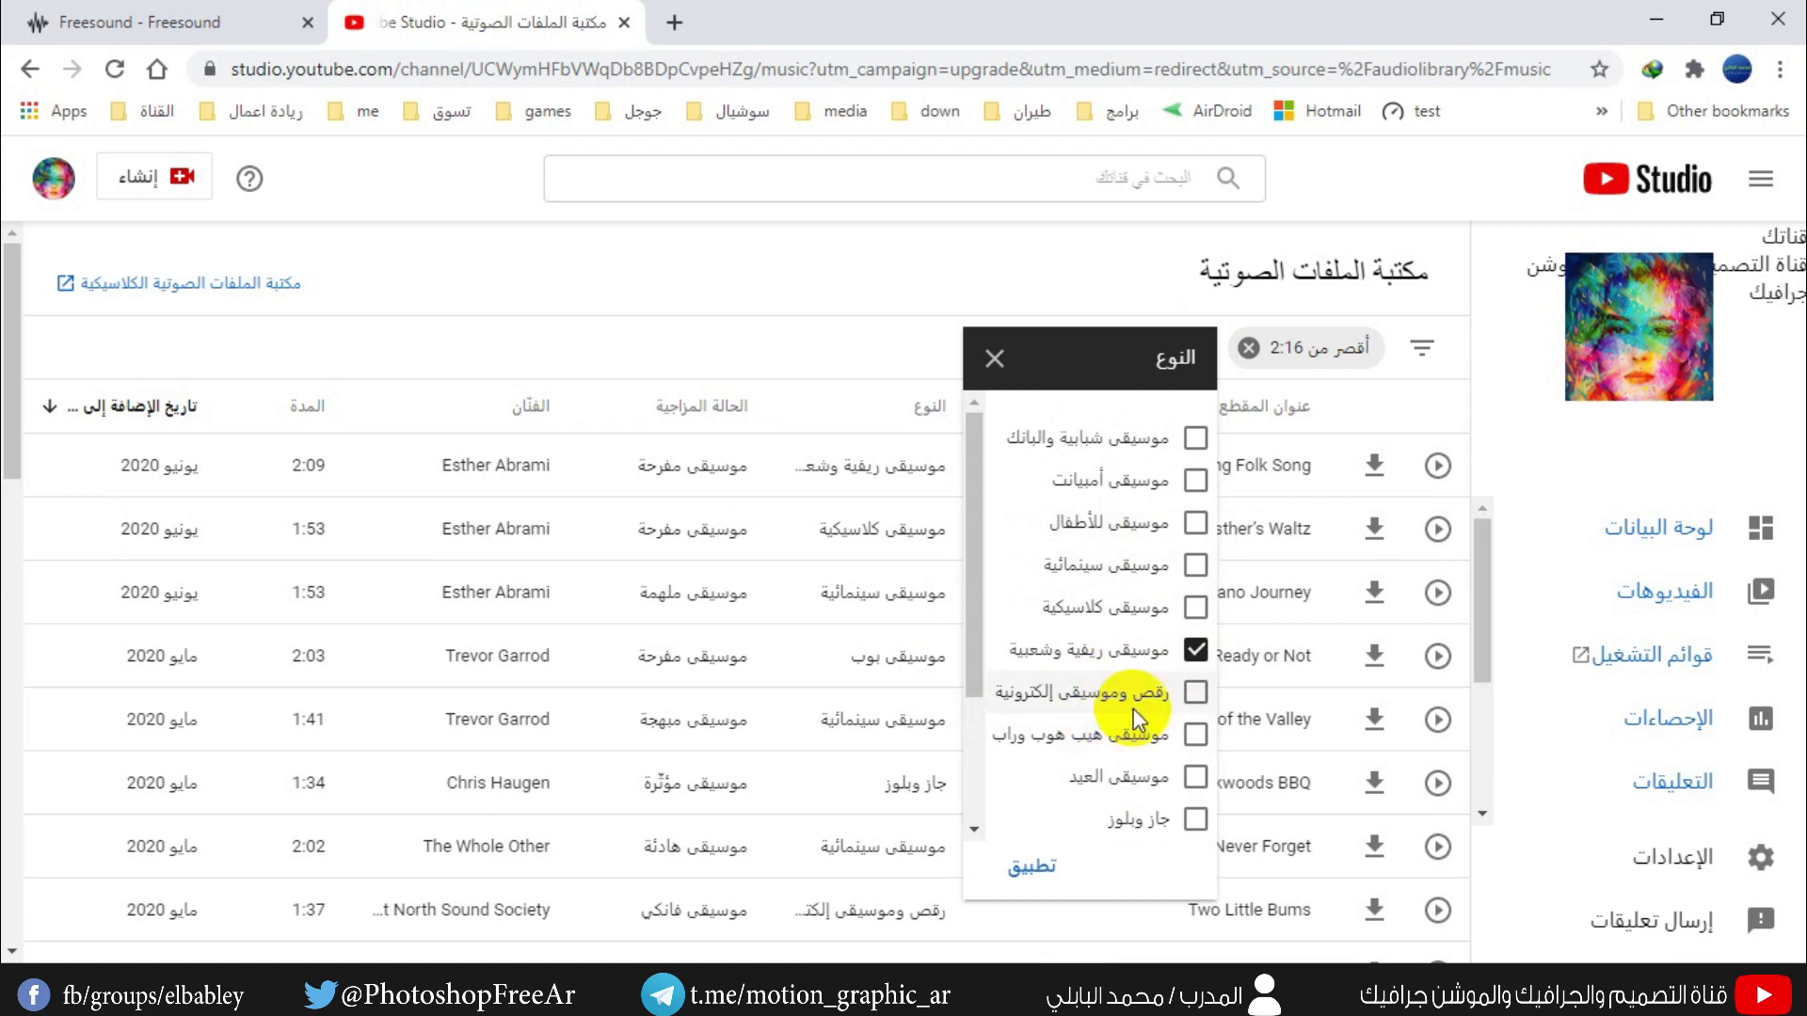
left_click(1045, 871)
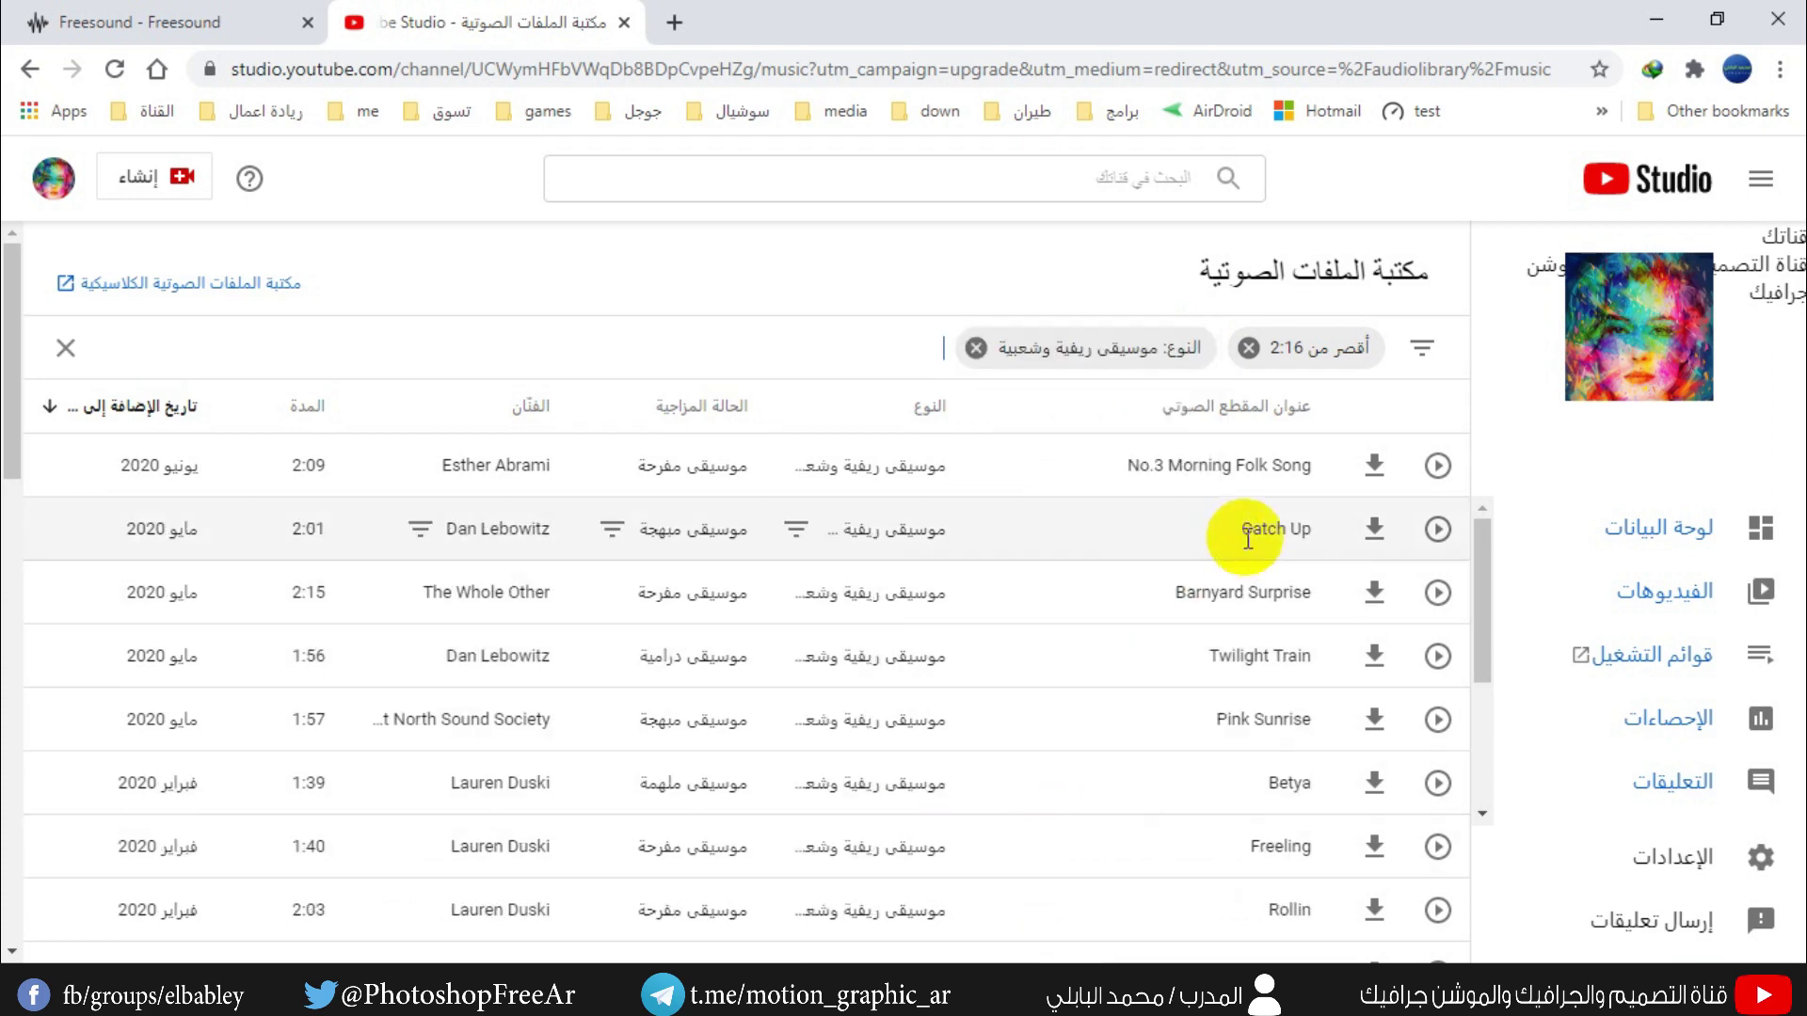
- Play and then pause a preview of No.3 Morning Folk Song
left_click(1440, 468)
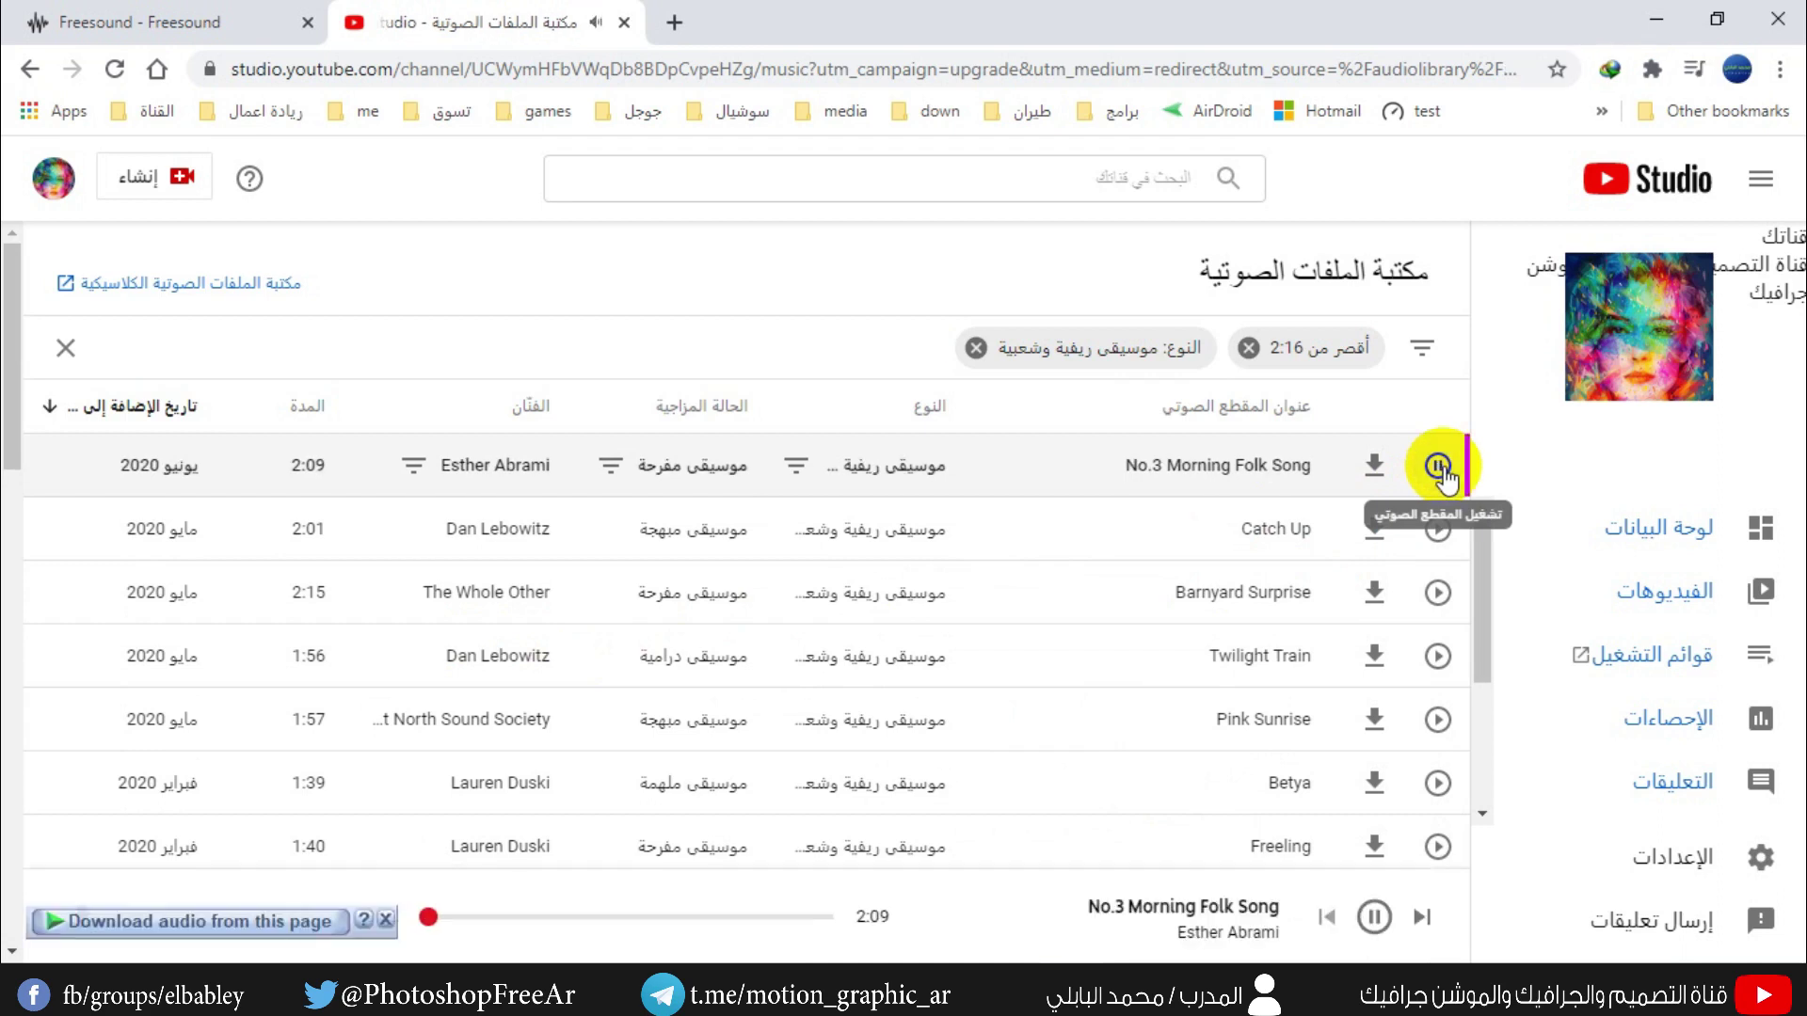
left_click(1440, 468)
scroll(325, 664, "down", 3)
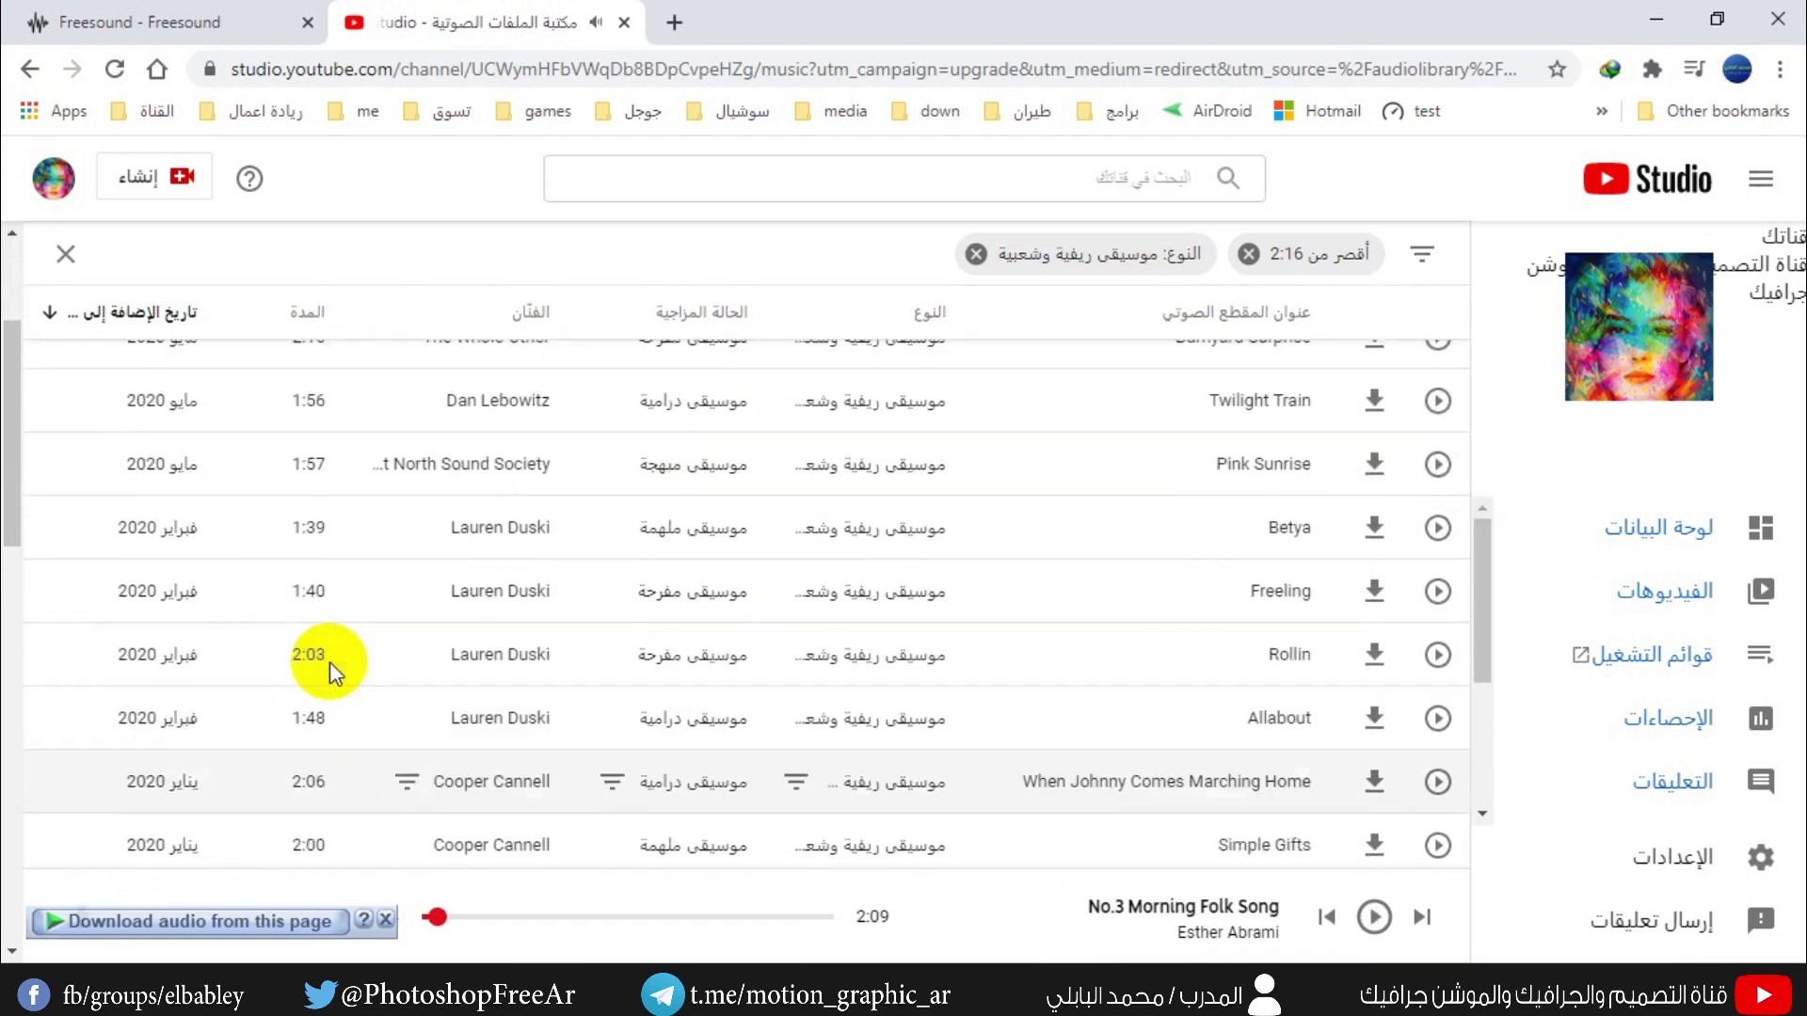
scroll(329, 663, "up", 4)
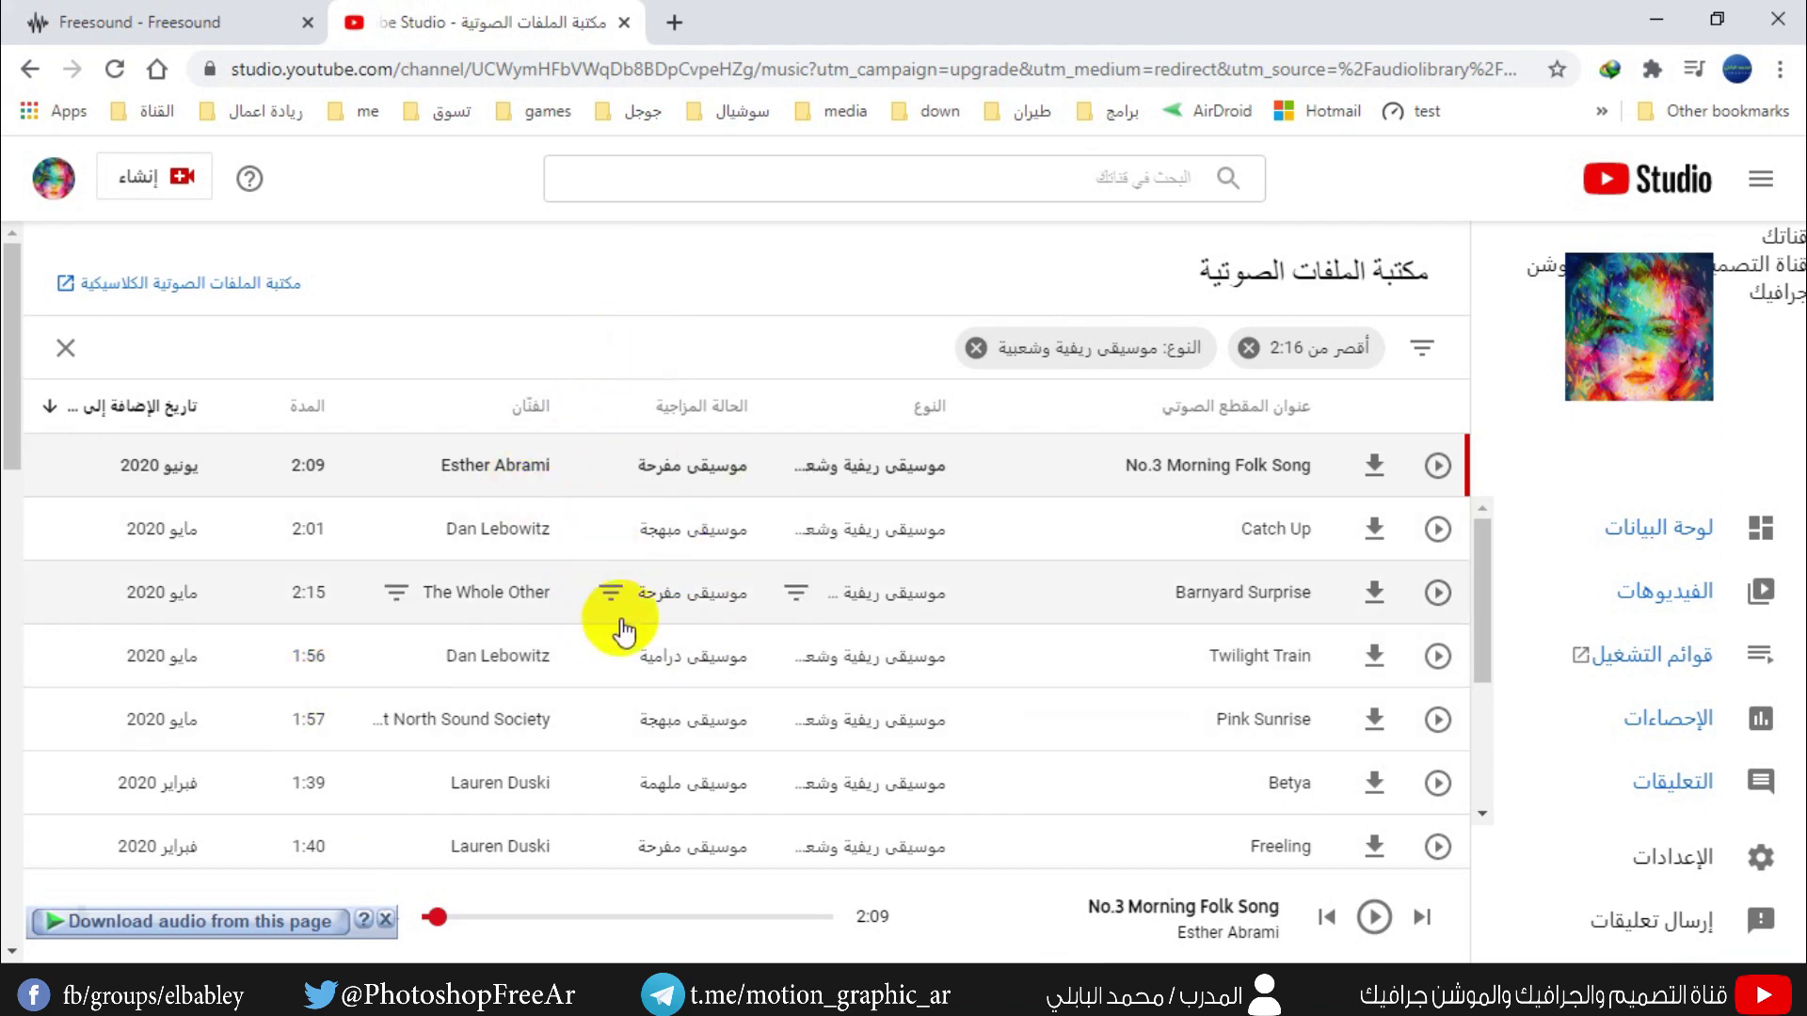
- Filter to no-attribution tracks, then open the classic audio library's attribution choices
left_click(755, 349)
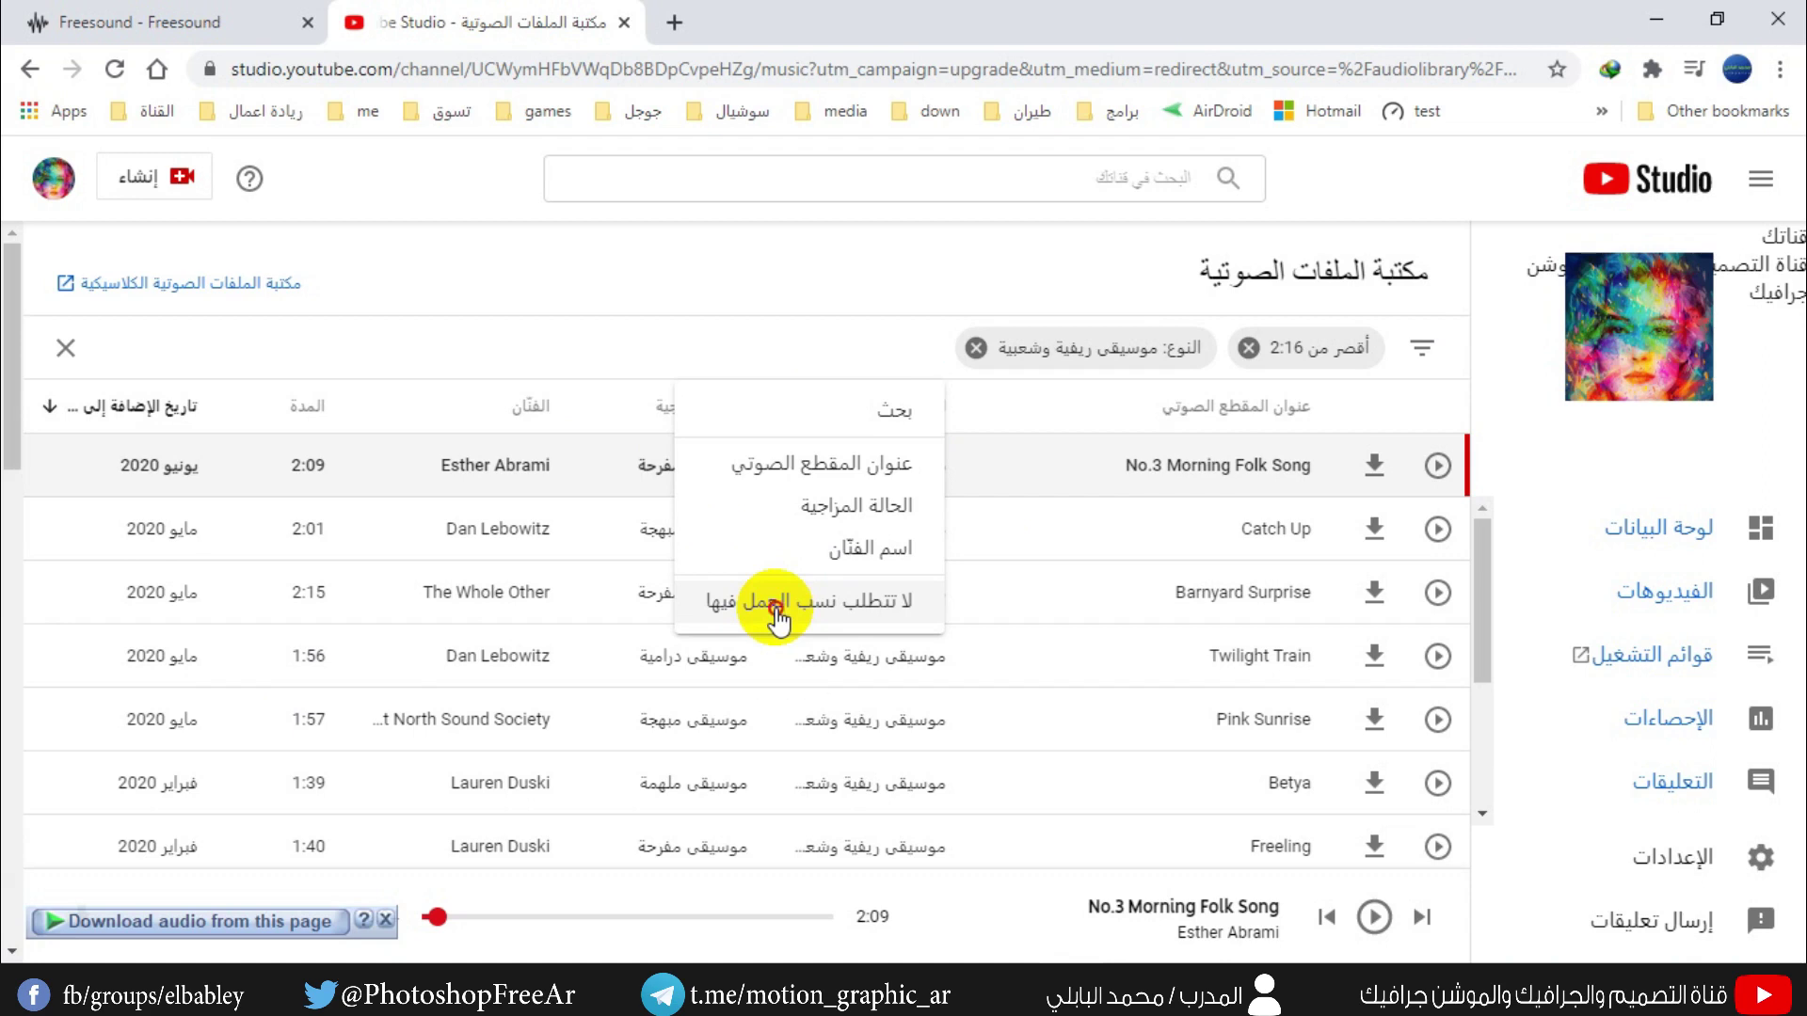
left_click(774, 607)
left_click(194, 284)
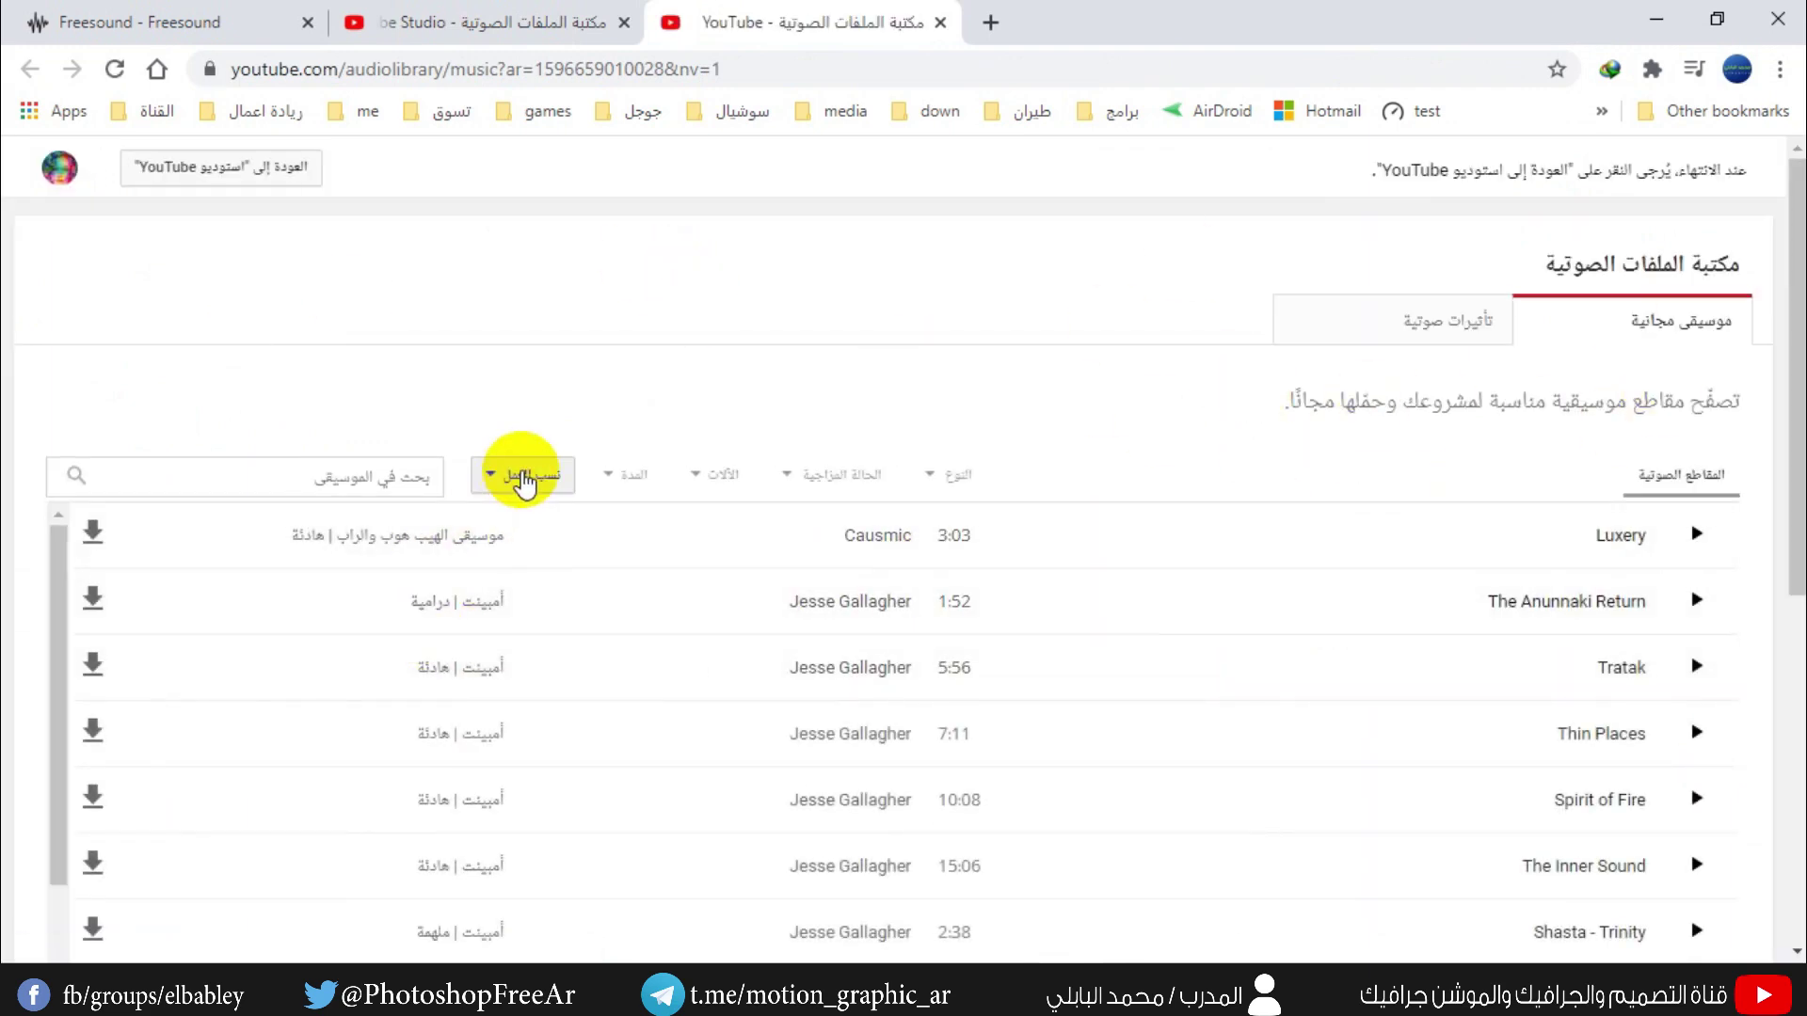
left_click(532, 493)
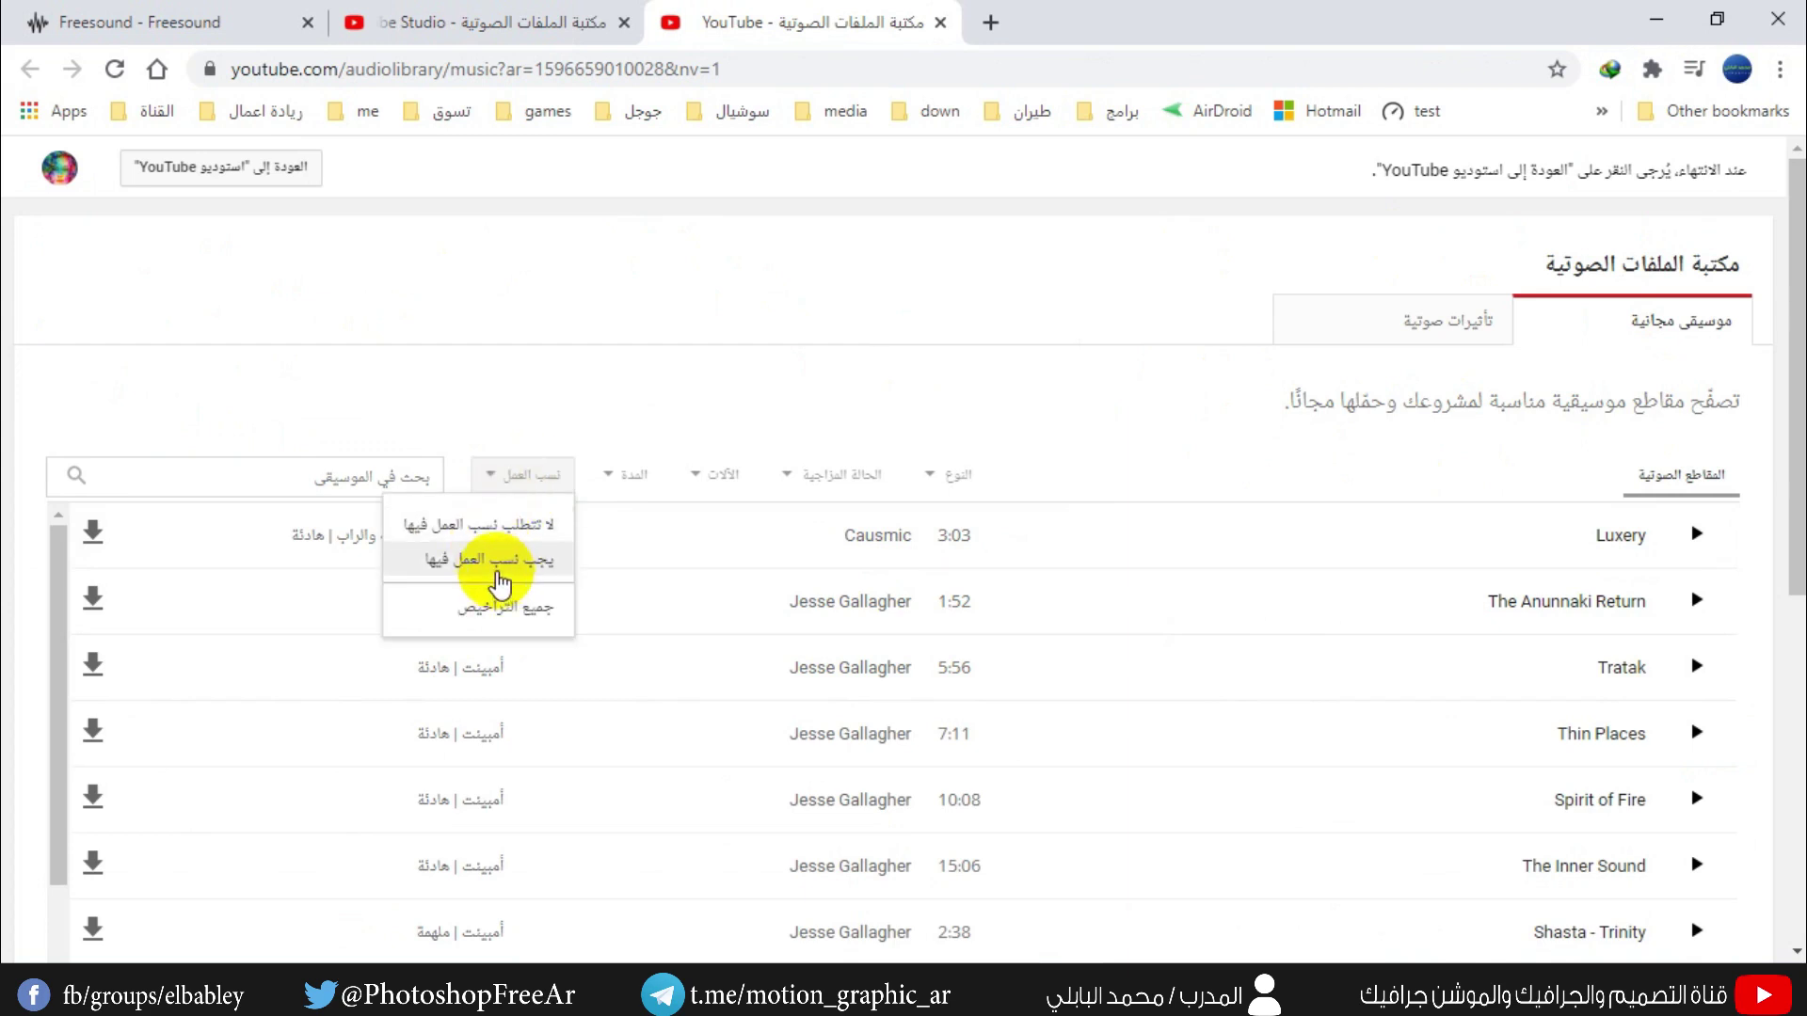
- Show attribution-required tracks and play and expand Looked Back, Saw Nothing
left_click(497, 563)
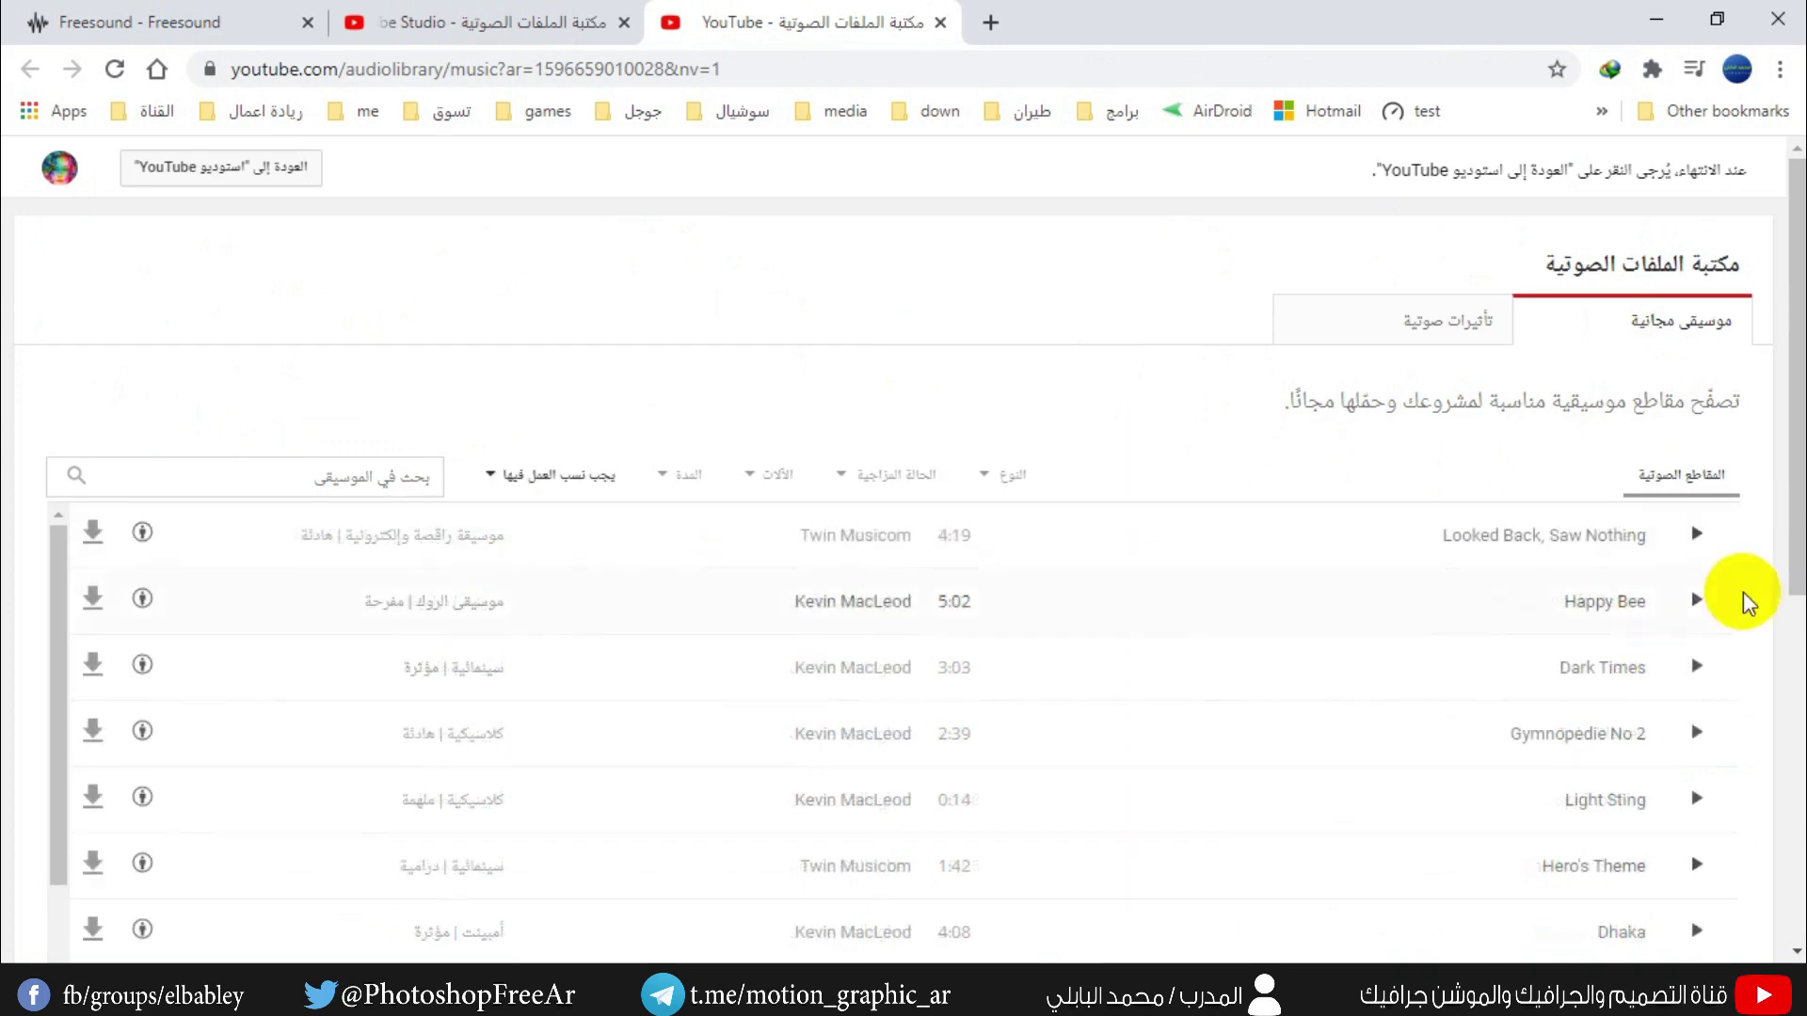
left_click(1694, 537)
left_click(1699, 538)
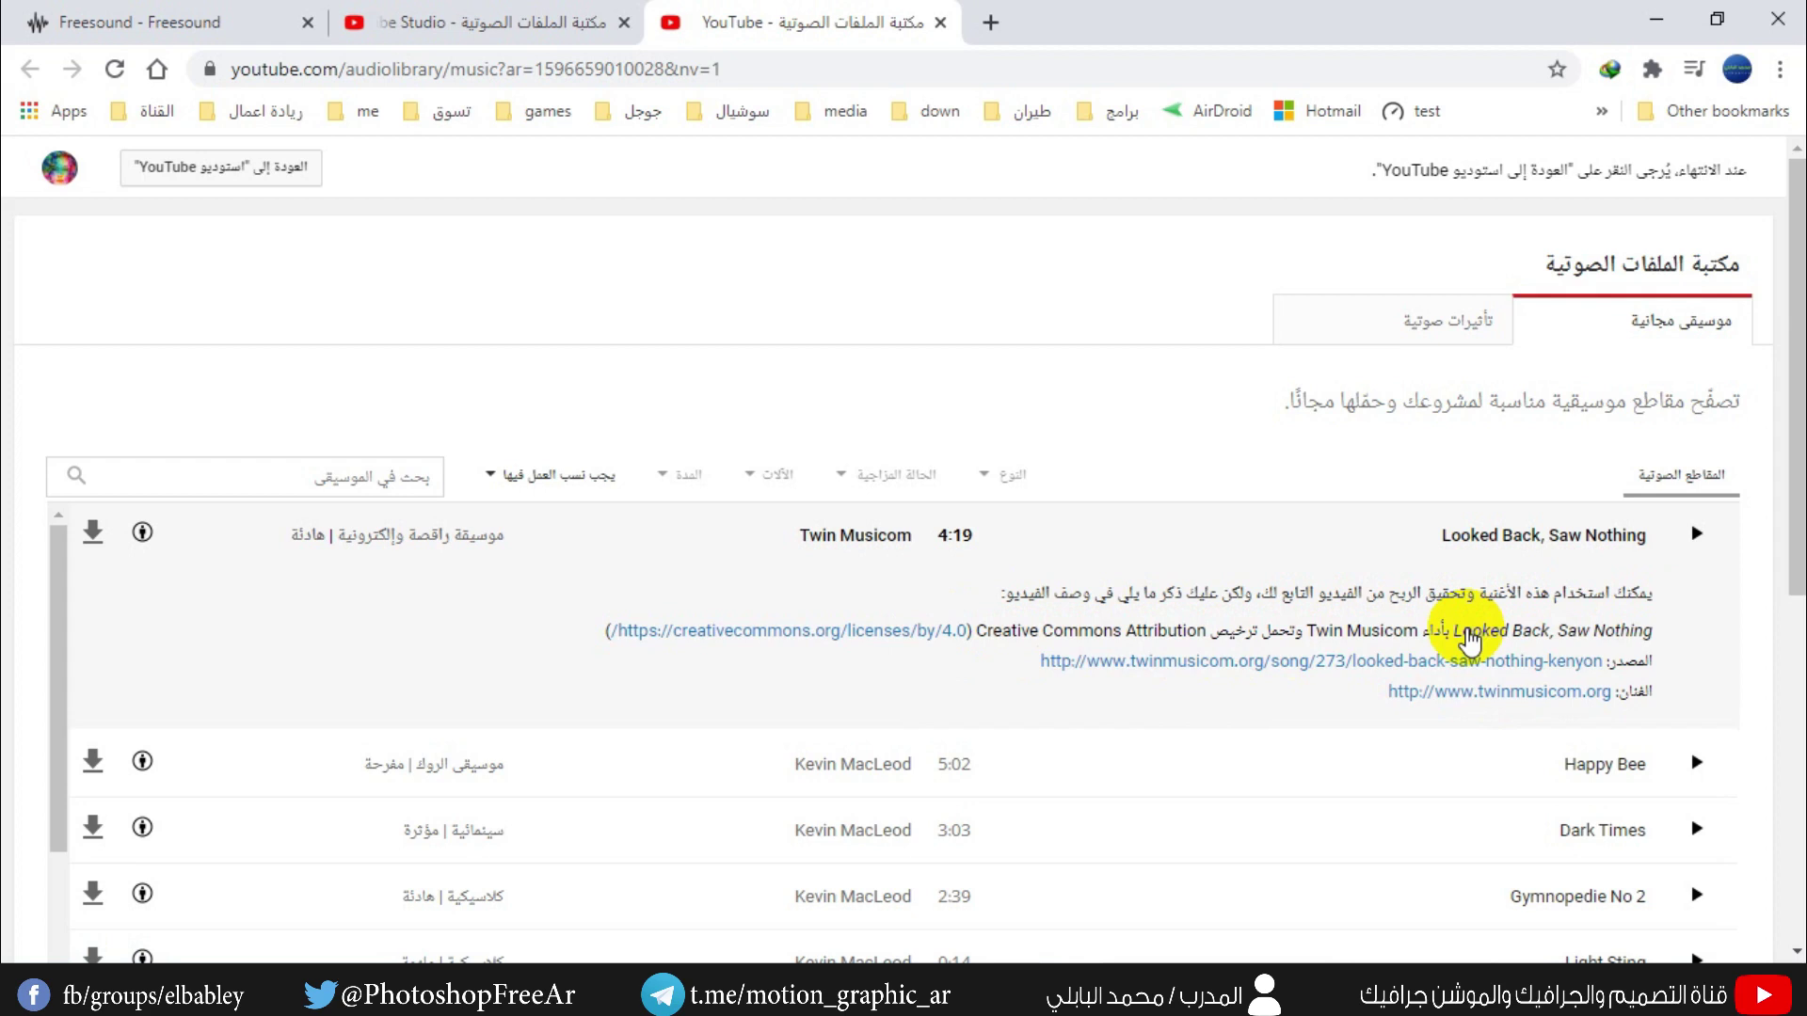
- Switch the classic library to no-attribution tracks, play Luxery, and return to Studio
left_click(554, 475)
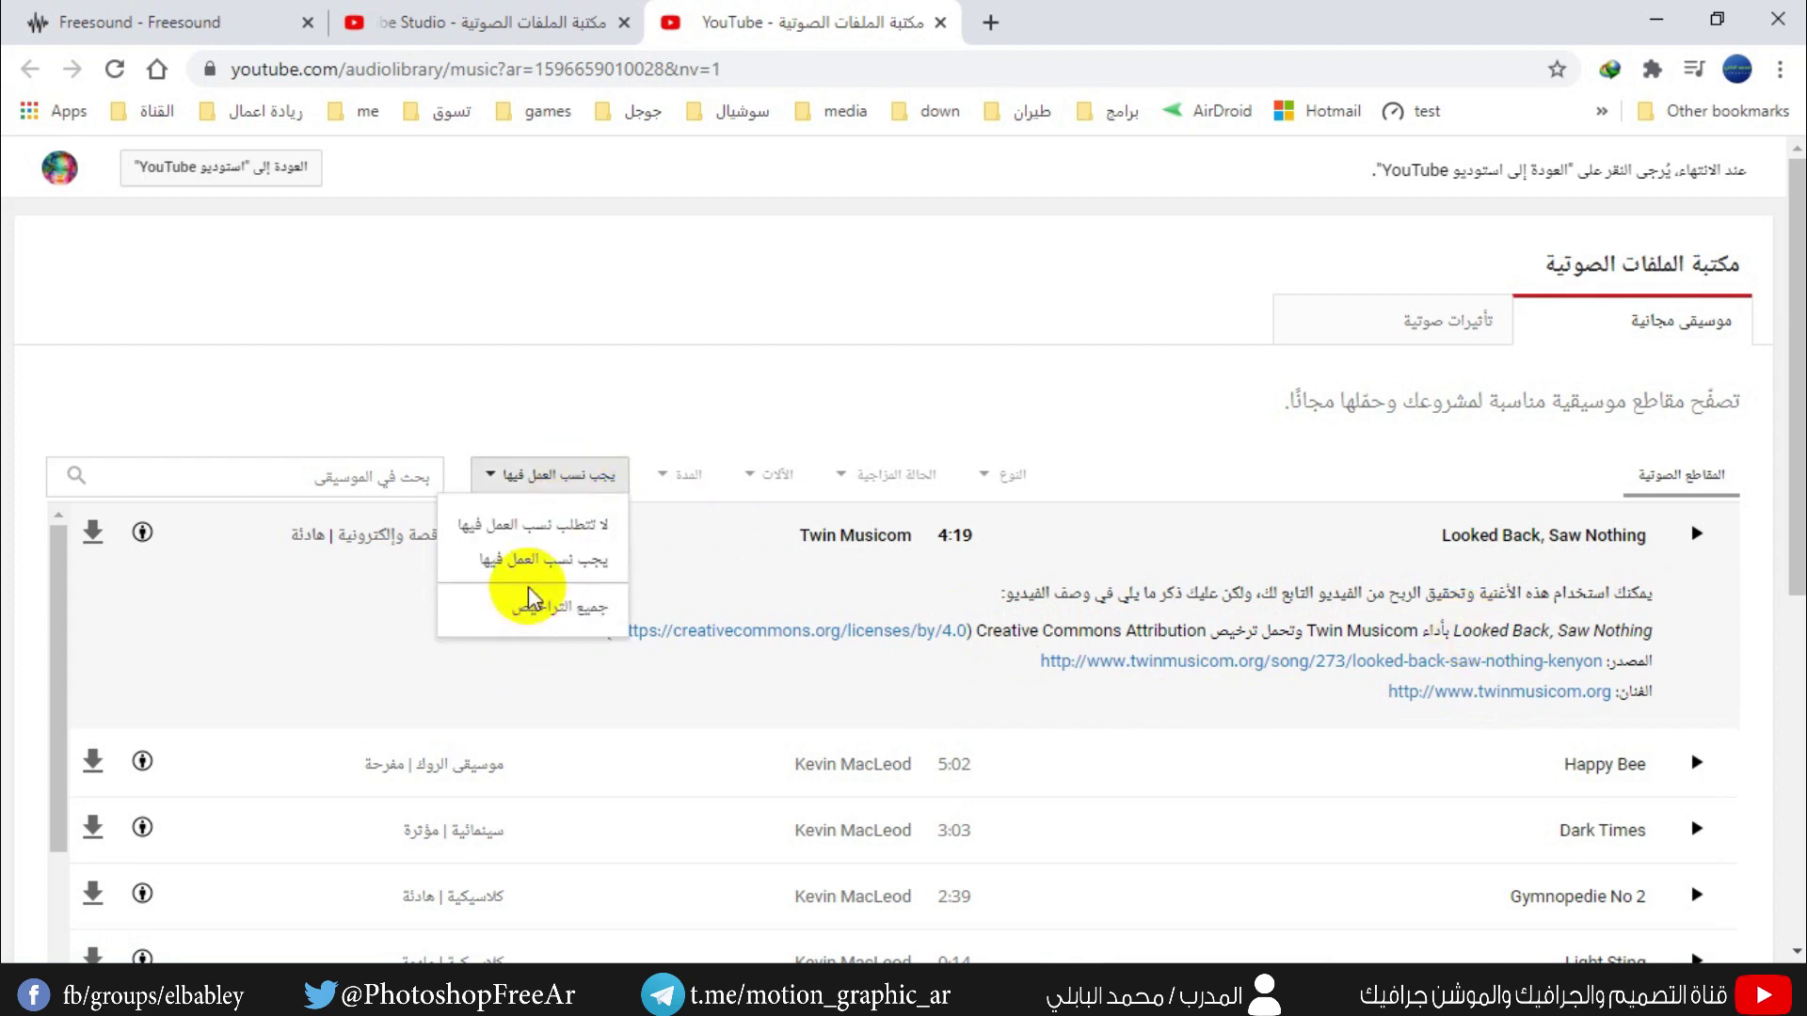
left_click(538, 529)
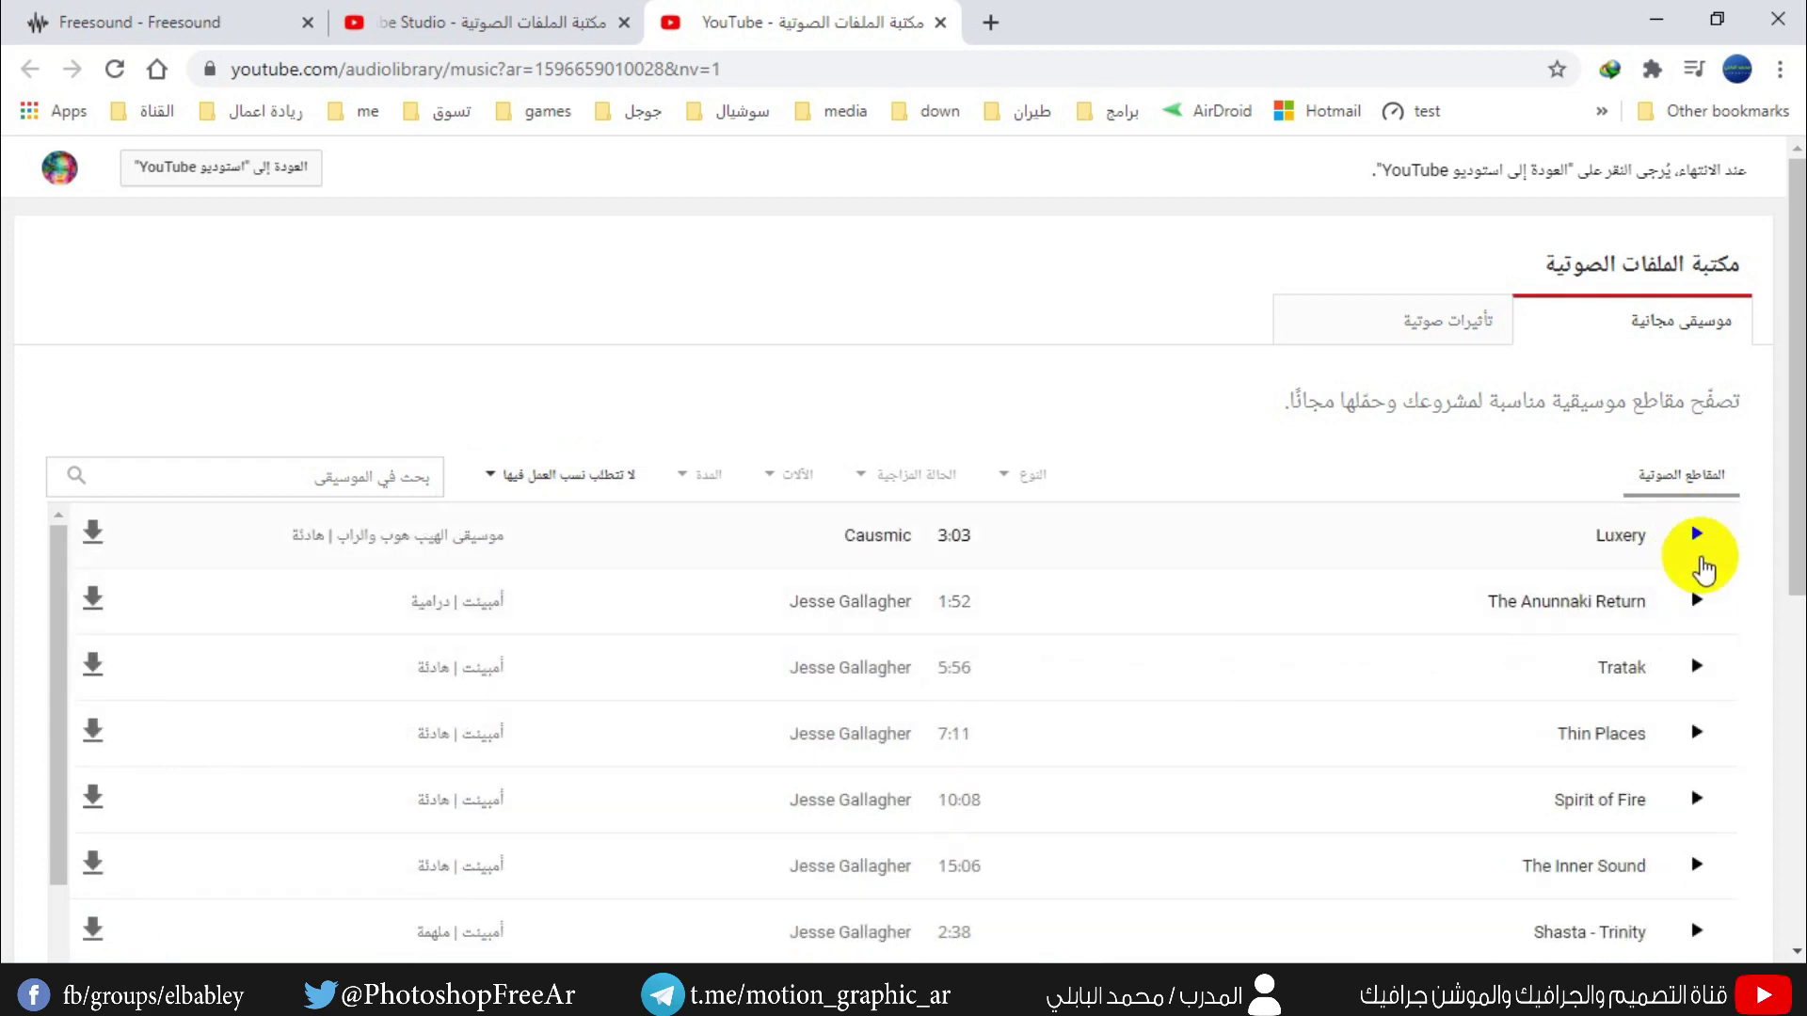
left_click(1694, 537)
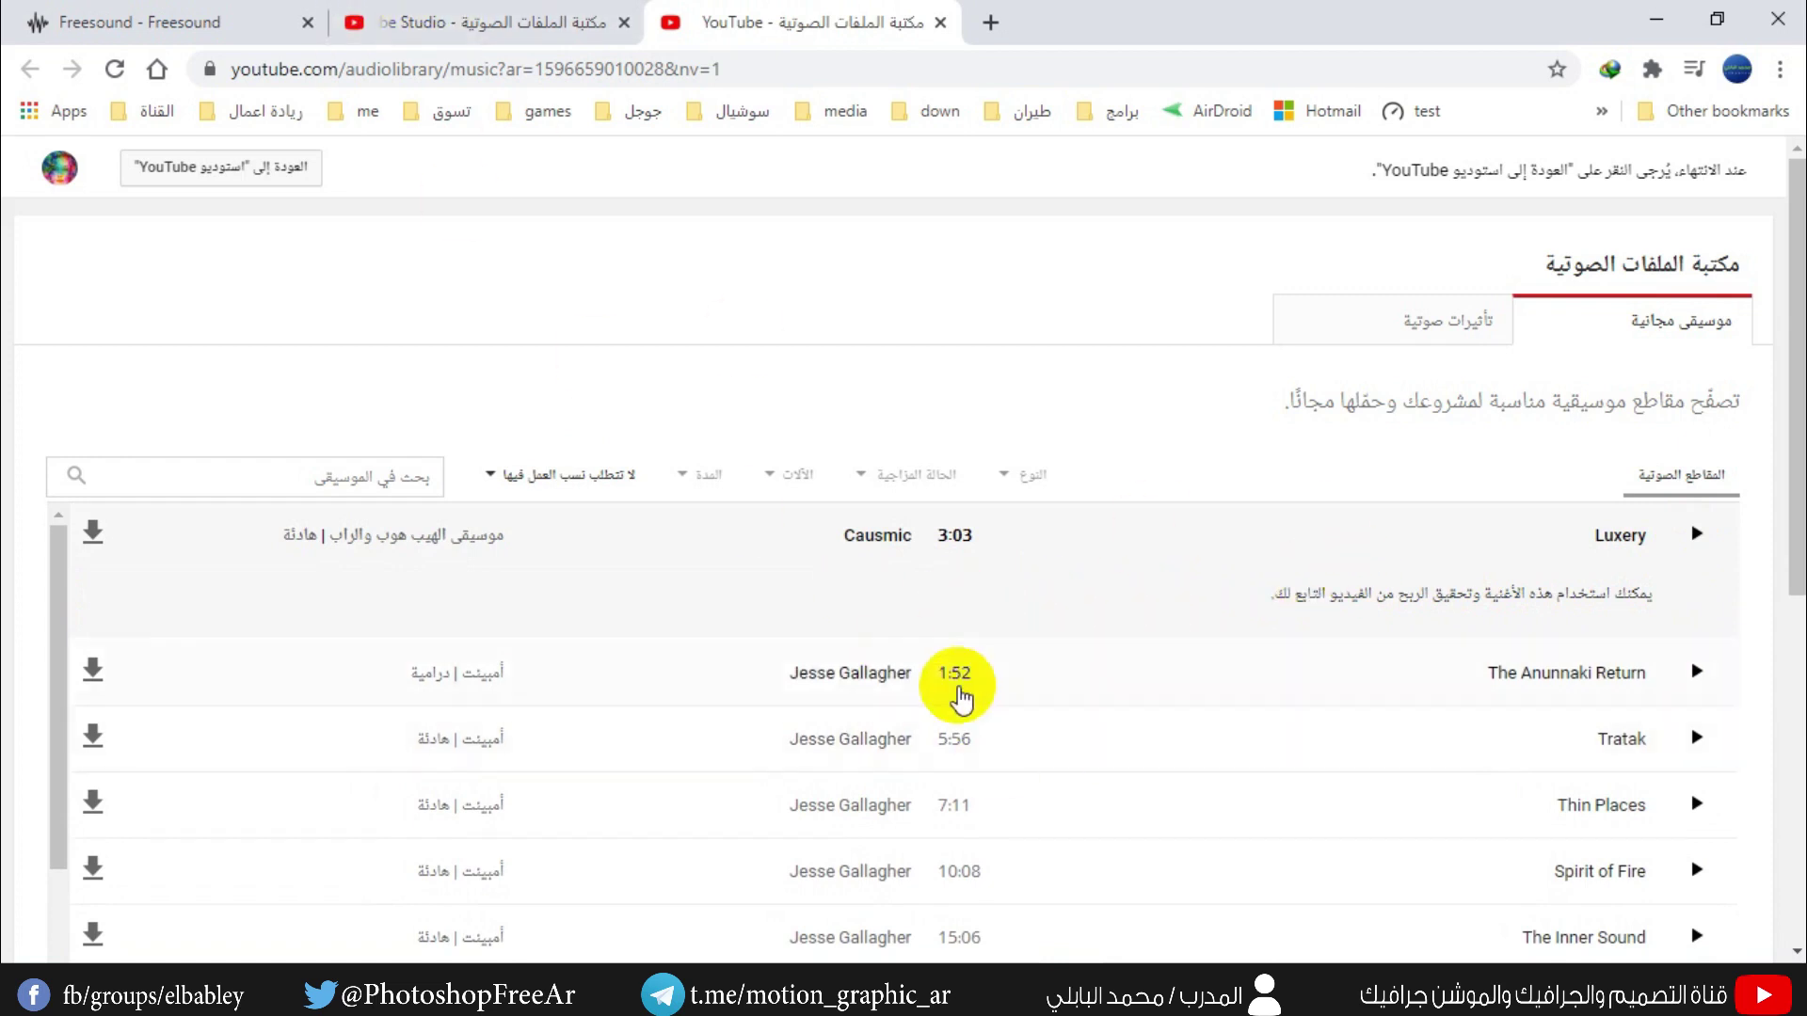
left_click(513, 22)
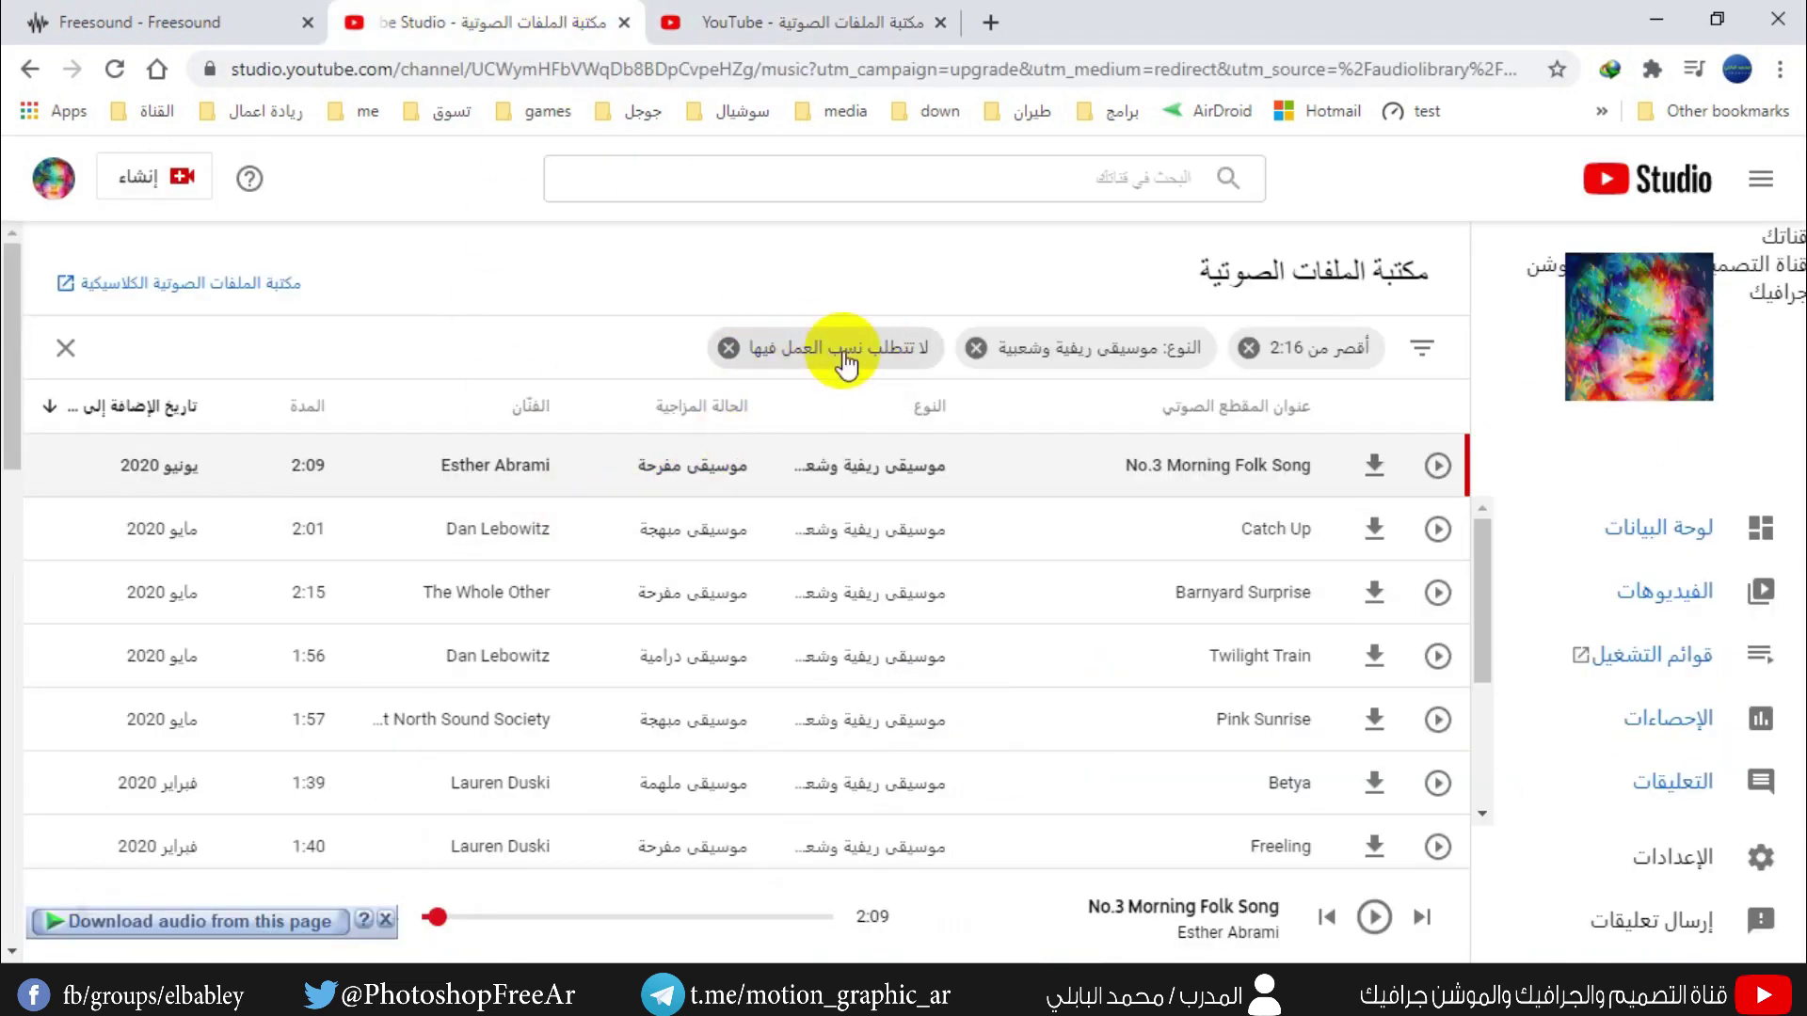
- Preview and download Barnyard Surprise, then minimize Chrome
left_click(1437, 593)
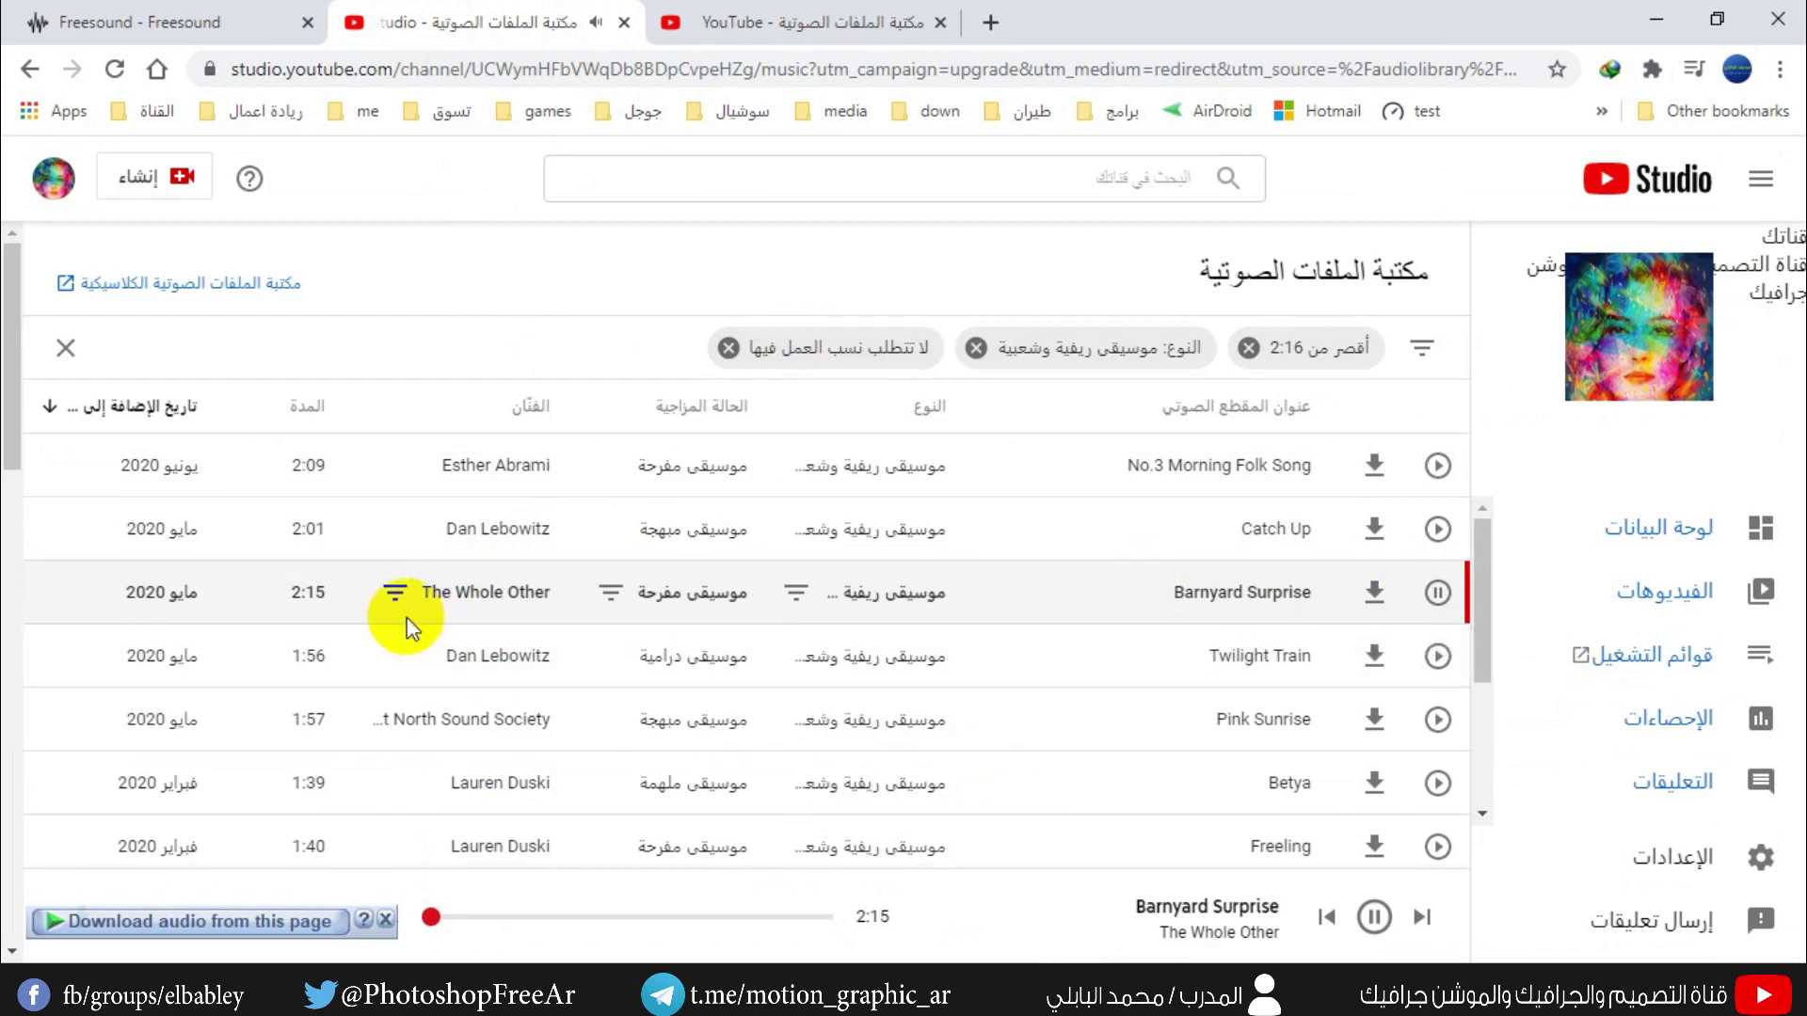
left_click(1376, 595)
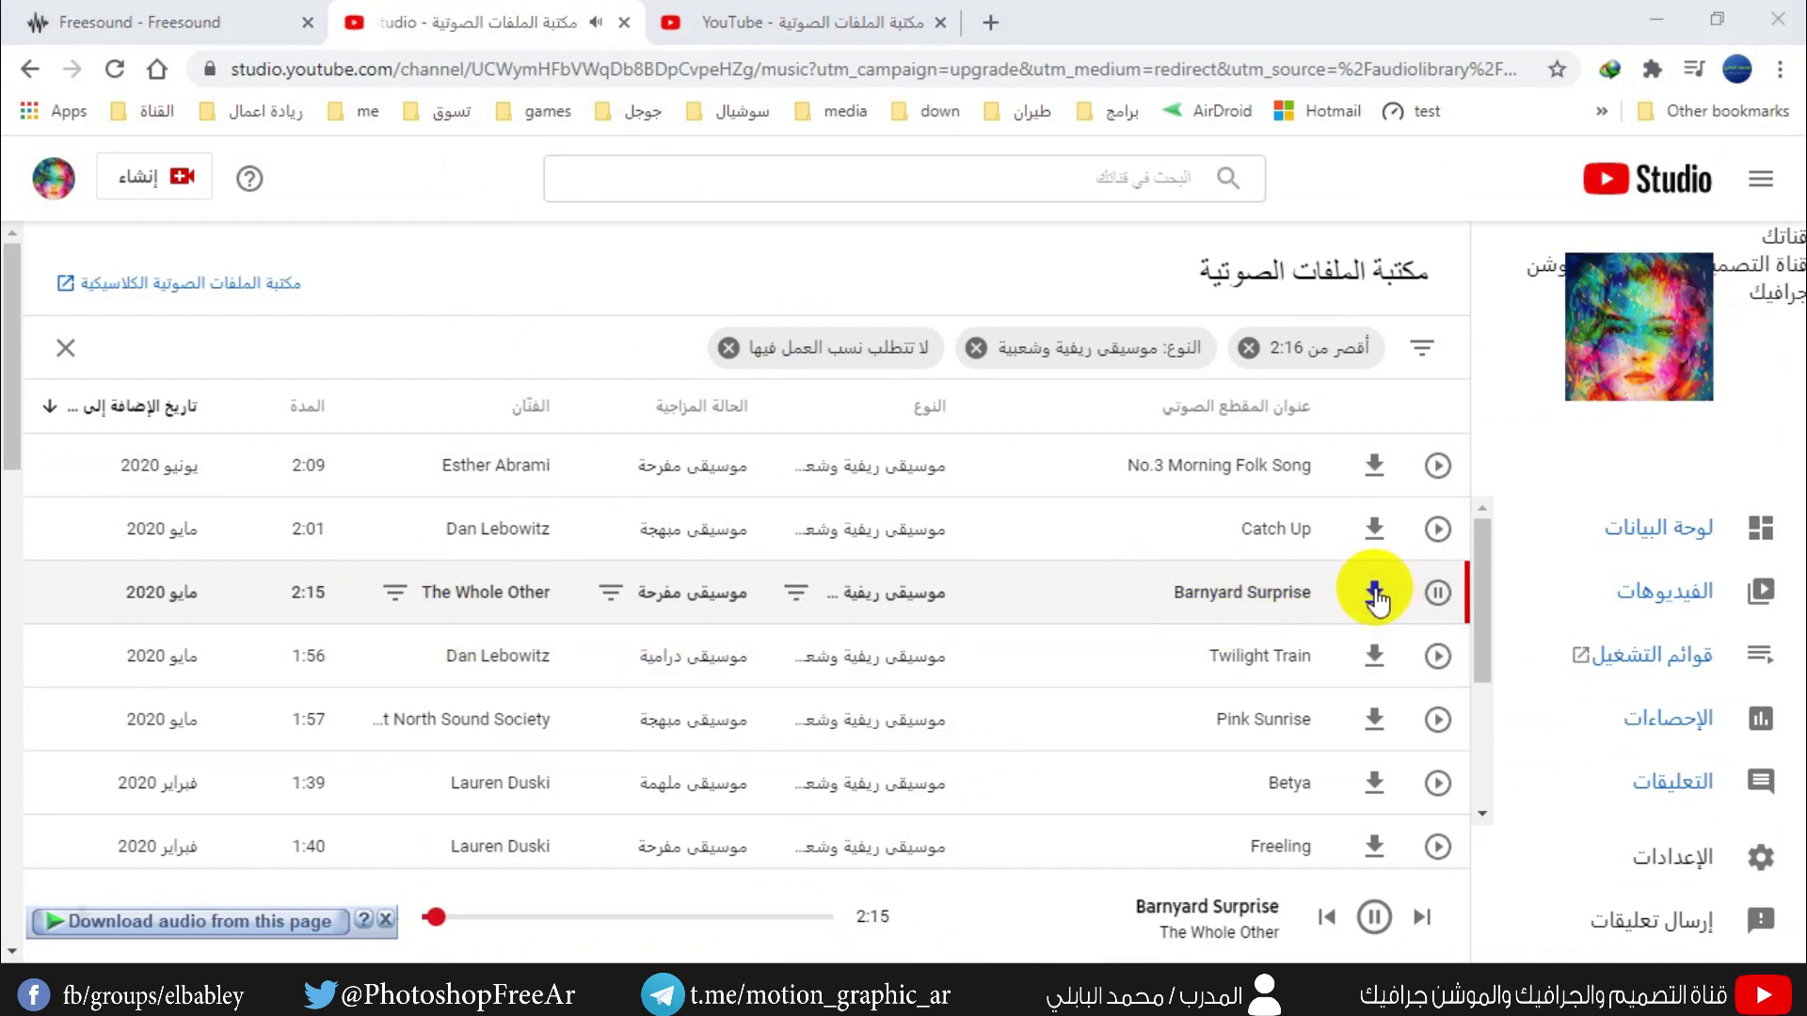
left_click(984, 607)
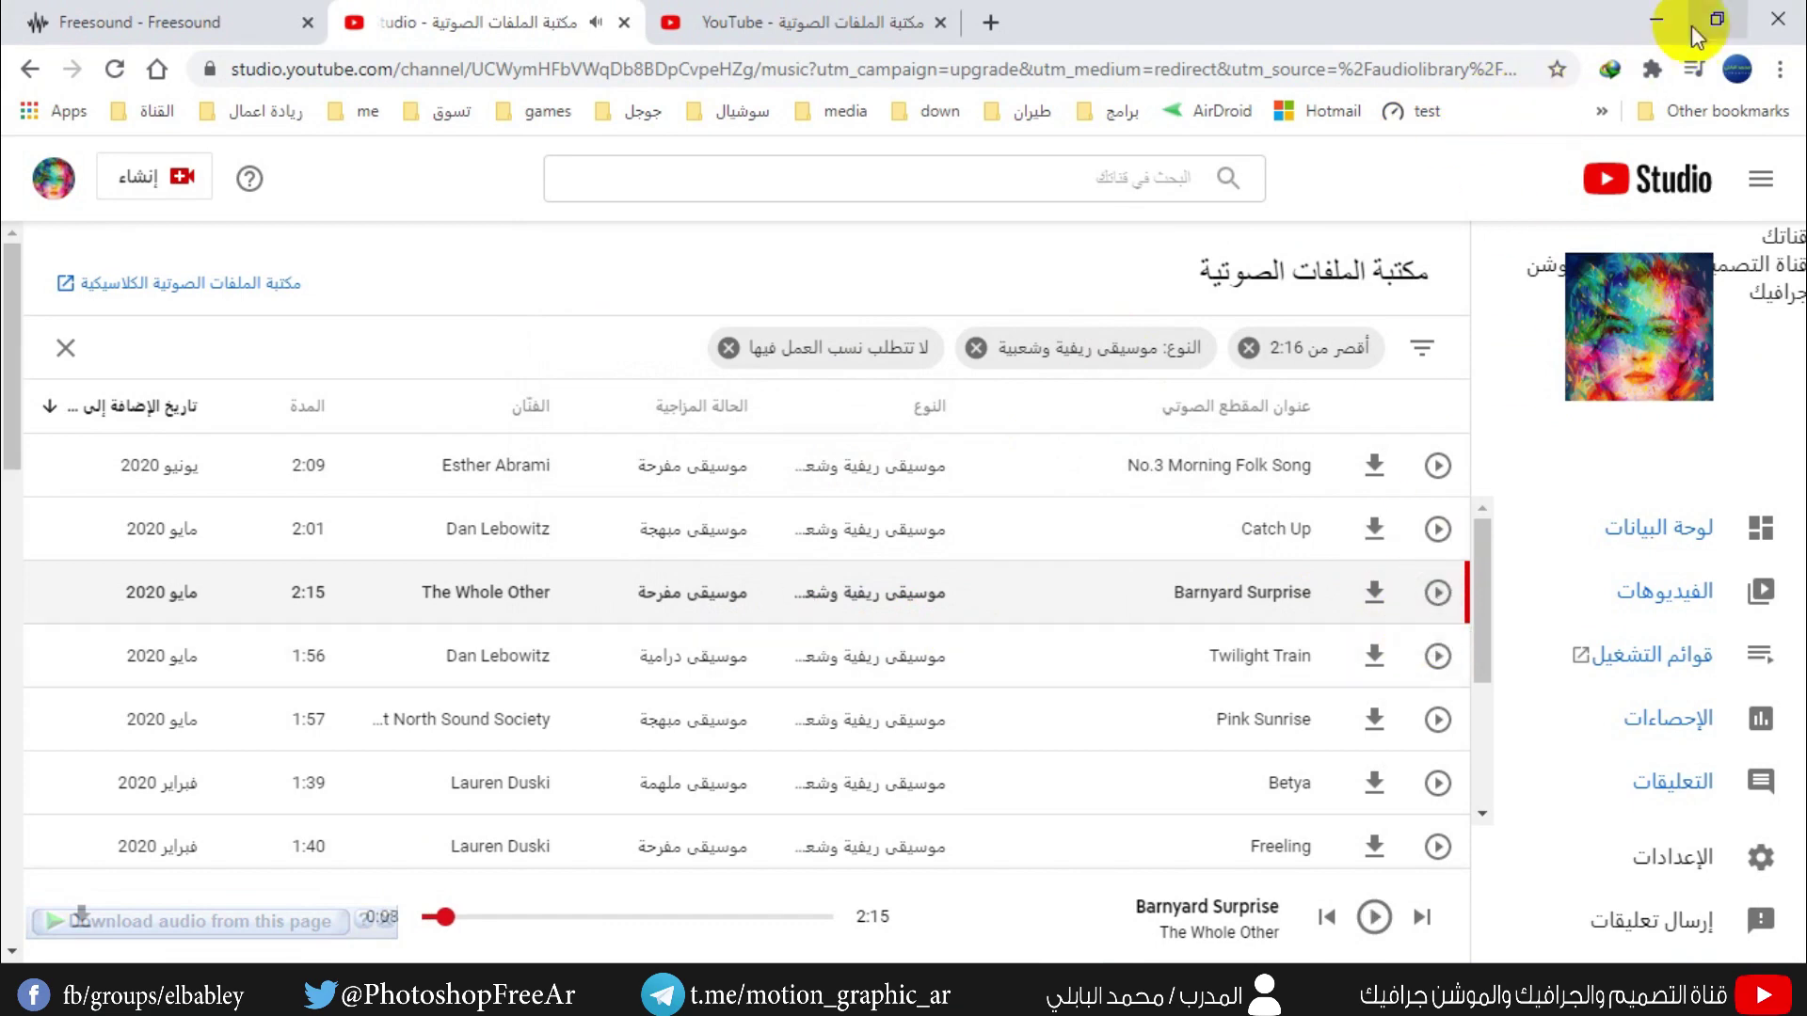
left_click(1657, 20)
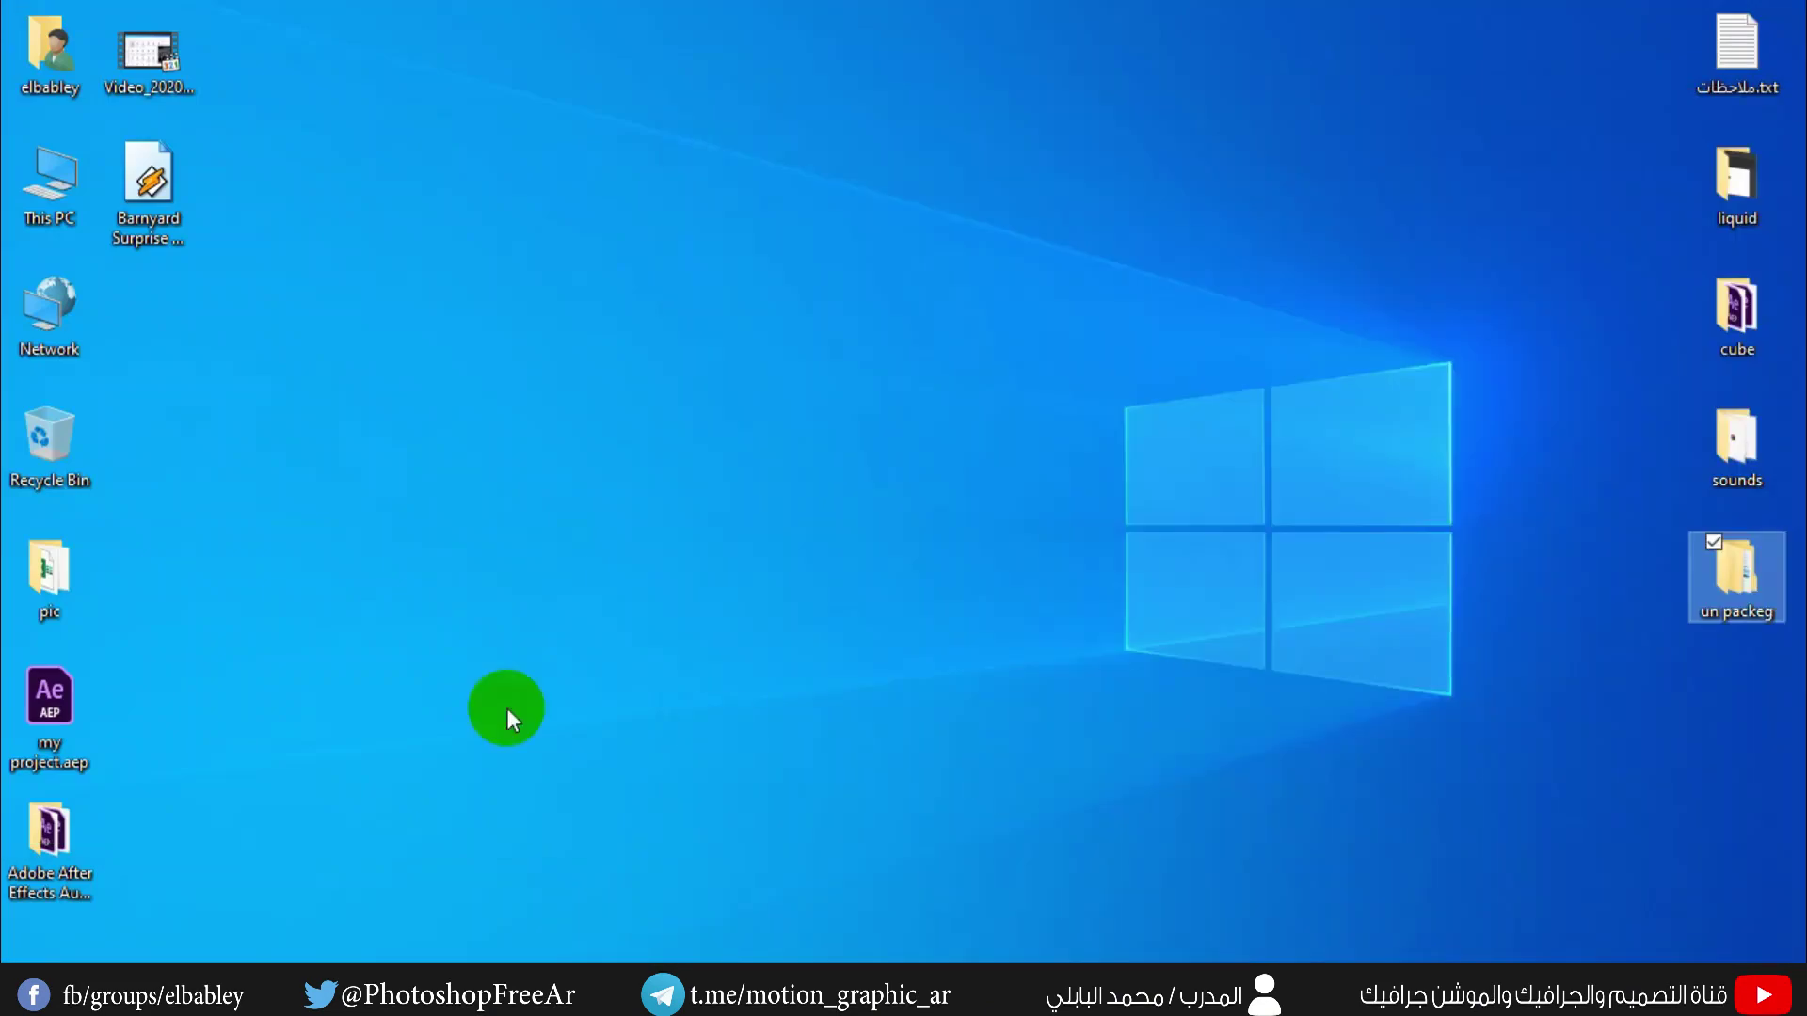
- Drag Barnyard Surprise - The Whole Other.mp3 from the desktop into After Effects' audio2 folder
left_click_drag(196, 209, 1143, 984)
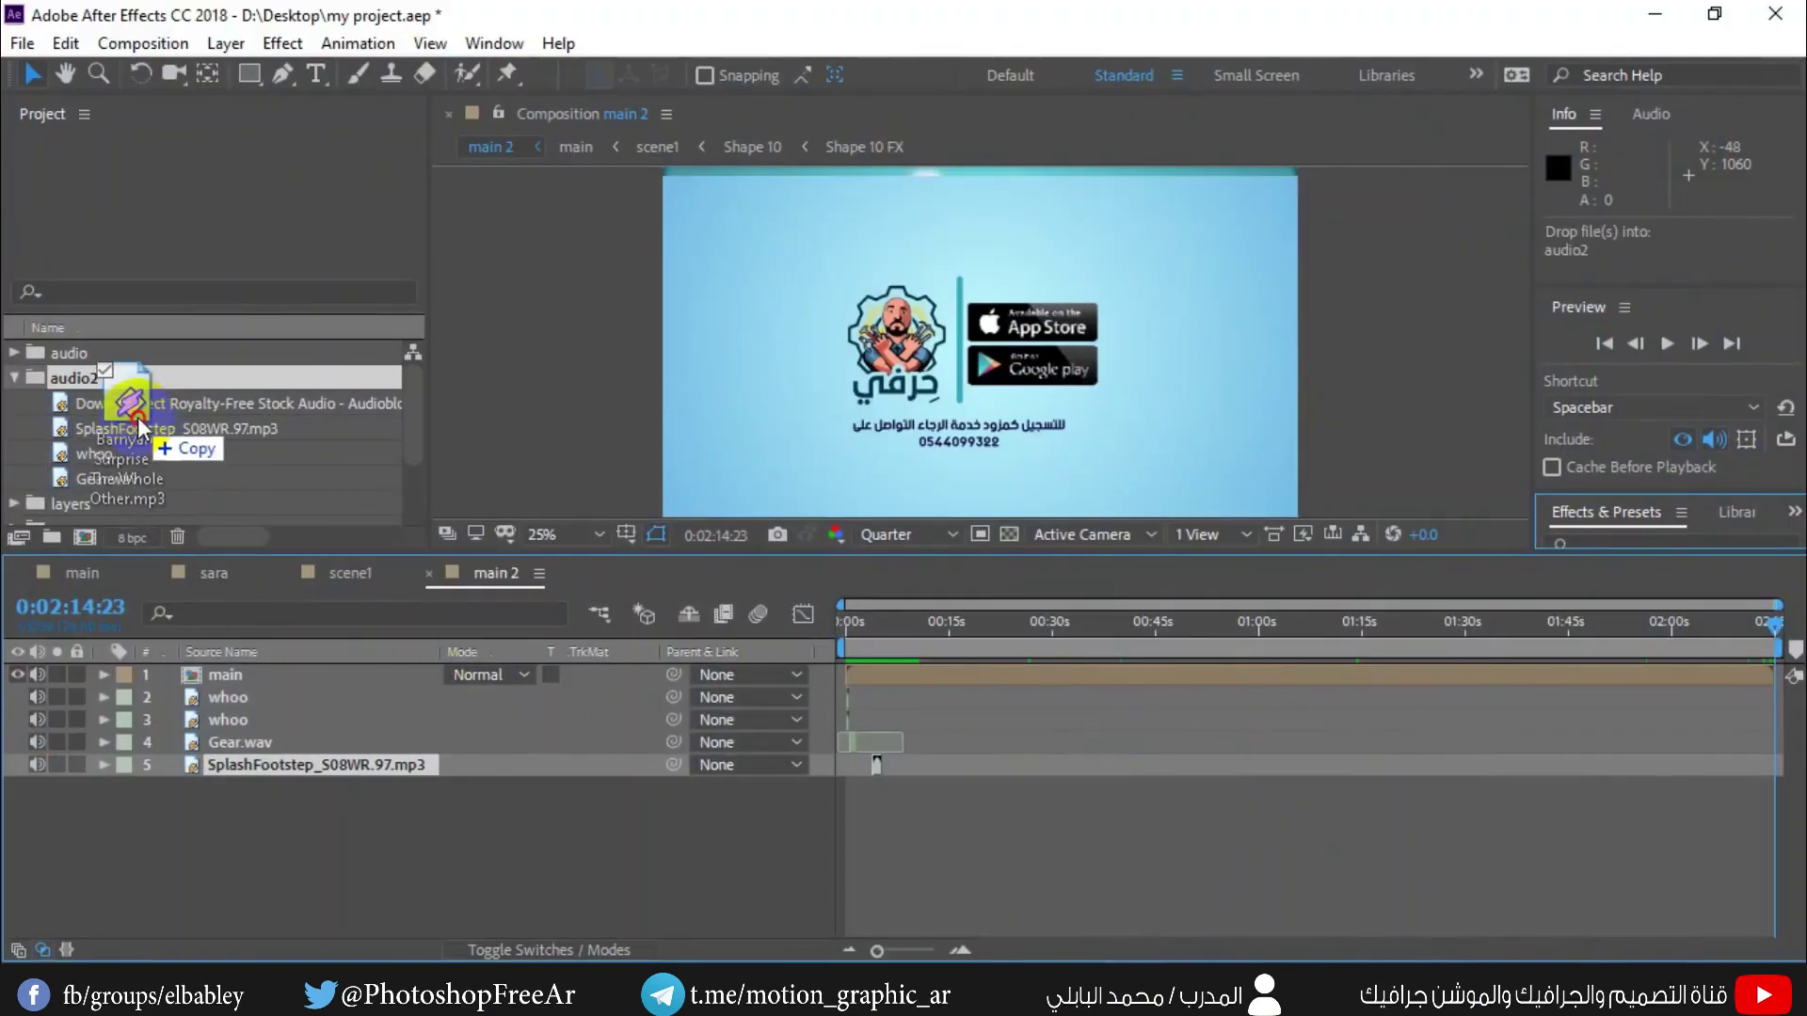
mouse_move(1139, 979)
left_mouse_down()
mouse_move(134, 416)
mouse_move(207, 821)
left_mouse_up()
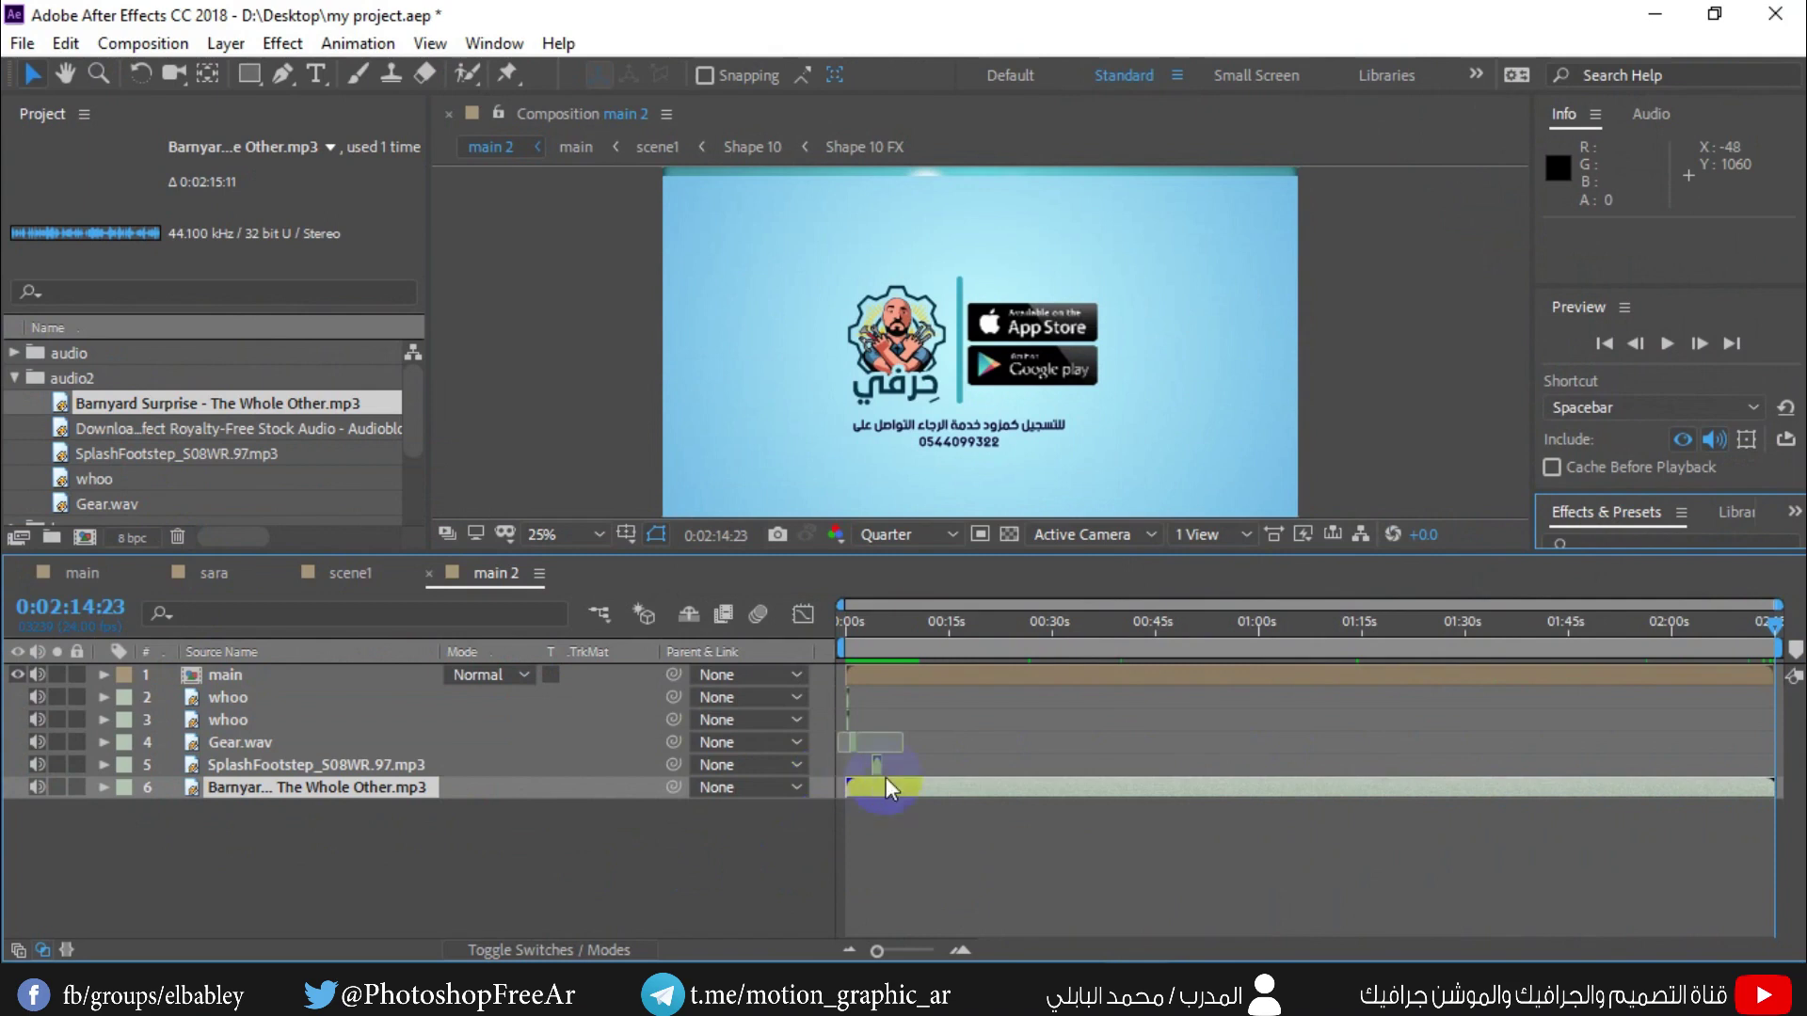
- Preview main 2 from the start, then set the Barnyard Surprise Audio Levels to -5 dB
left_click(1606, 346)
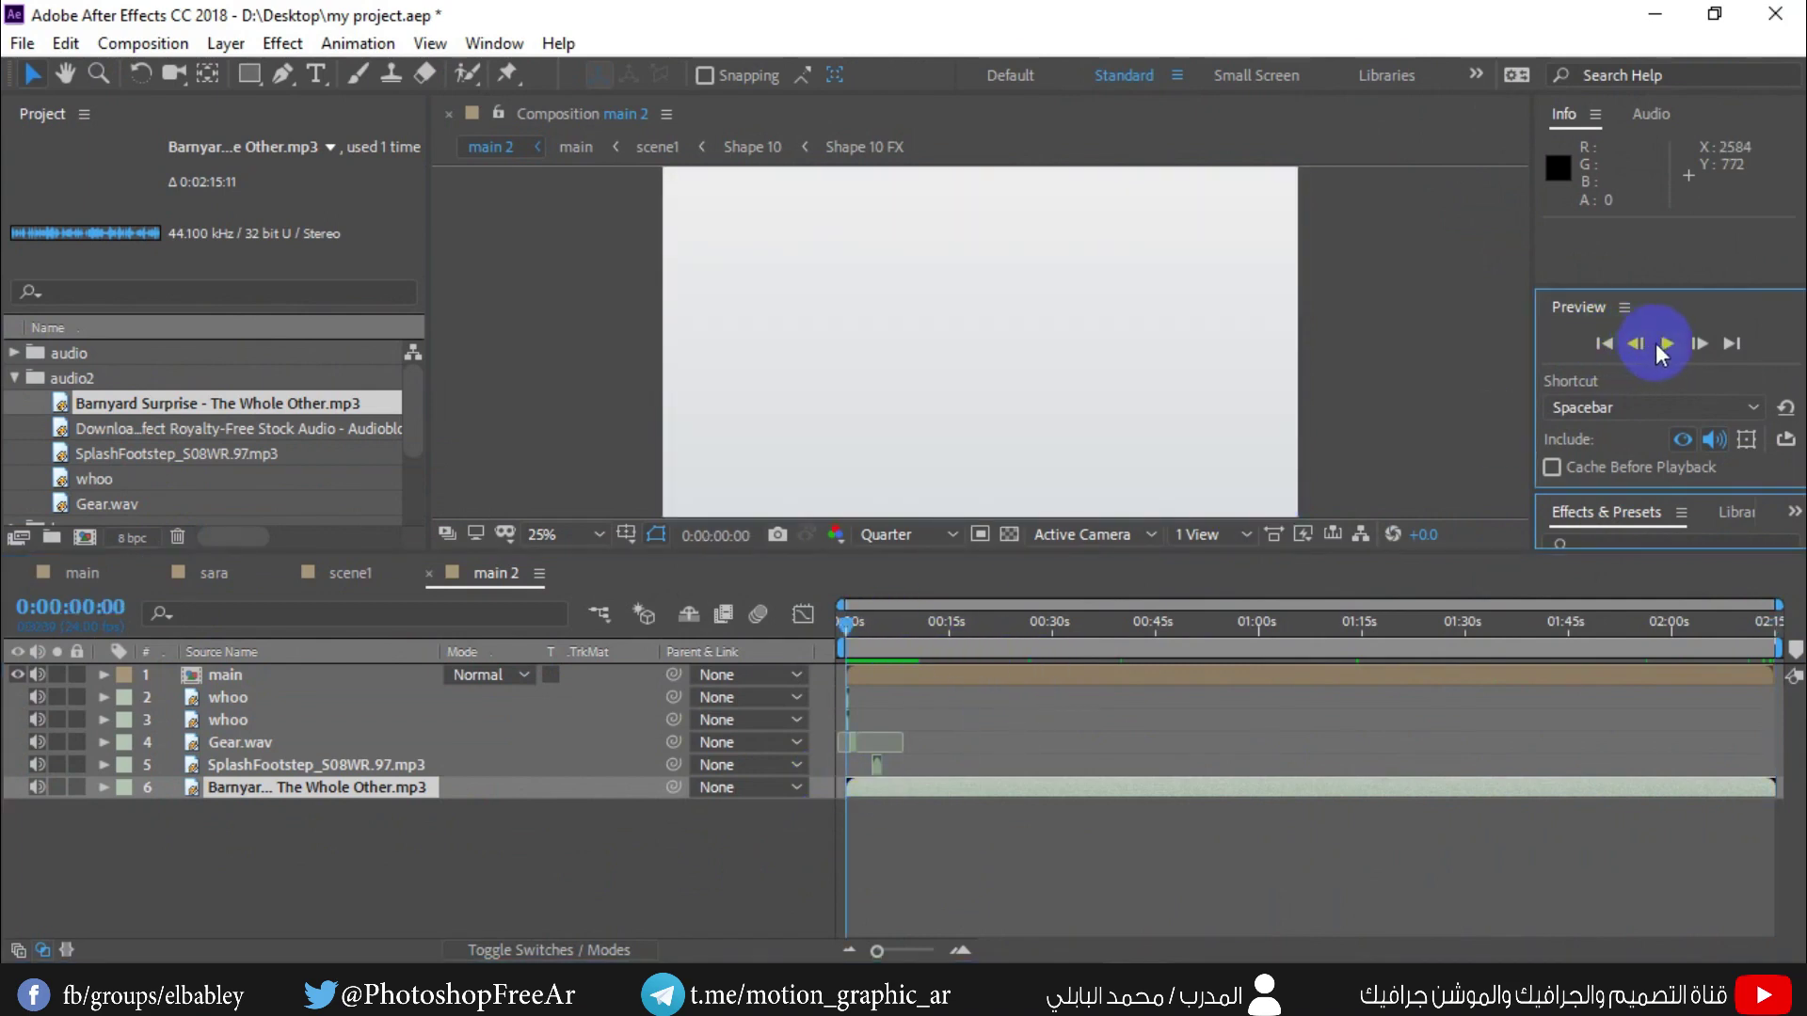
left_click(1666, 342)
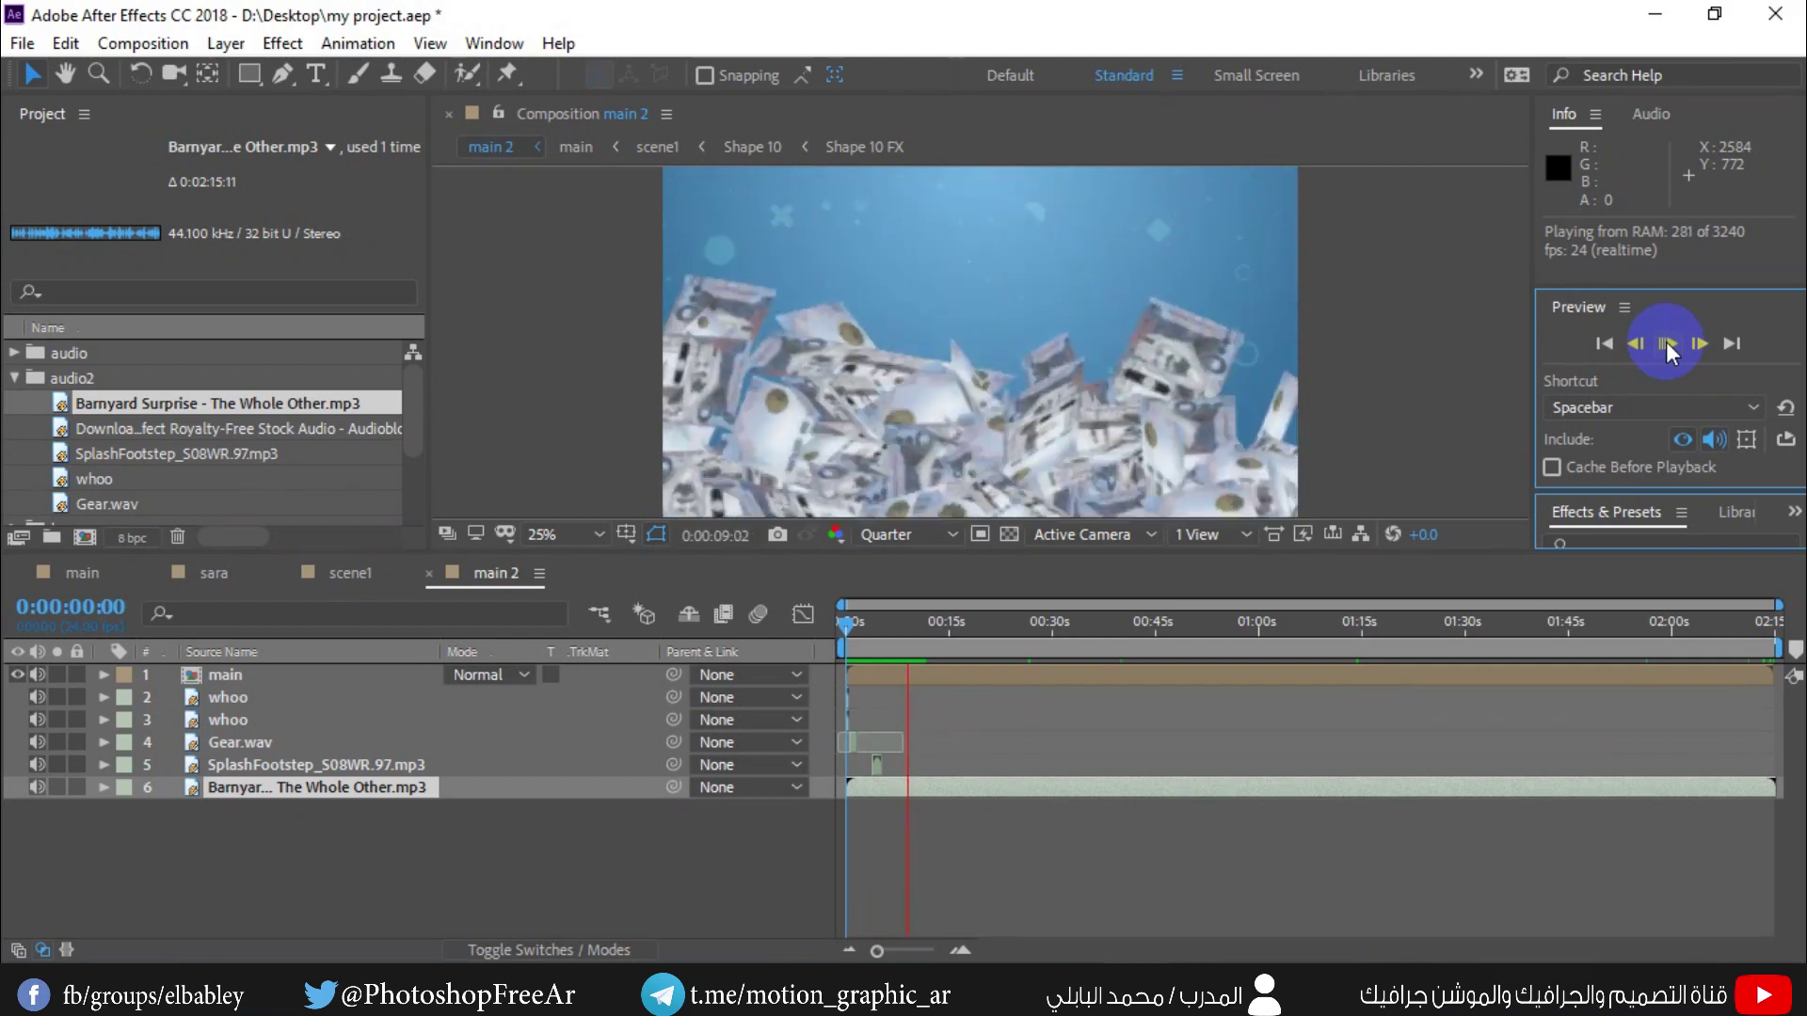
left_click(1665, 342)
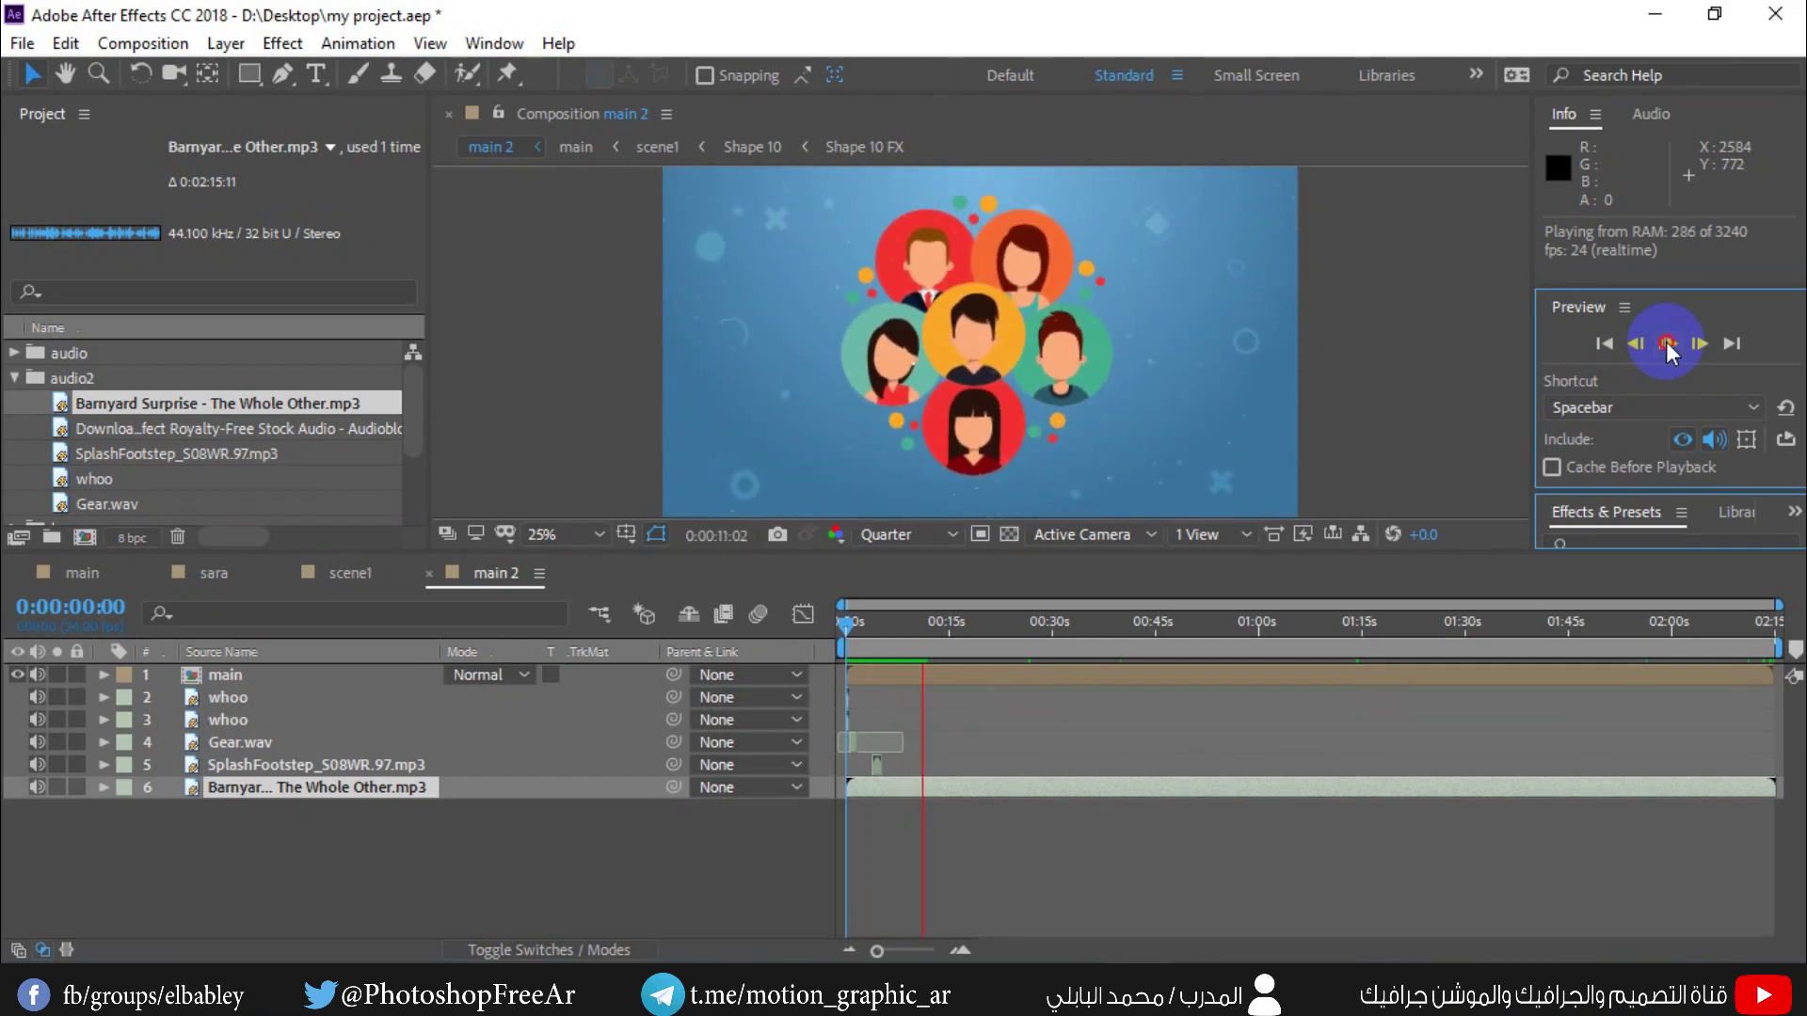
left_click(103, 789)
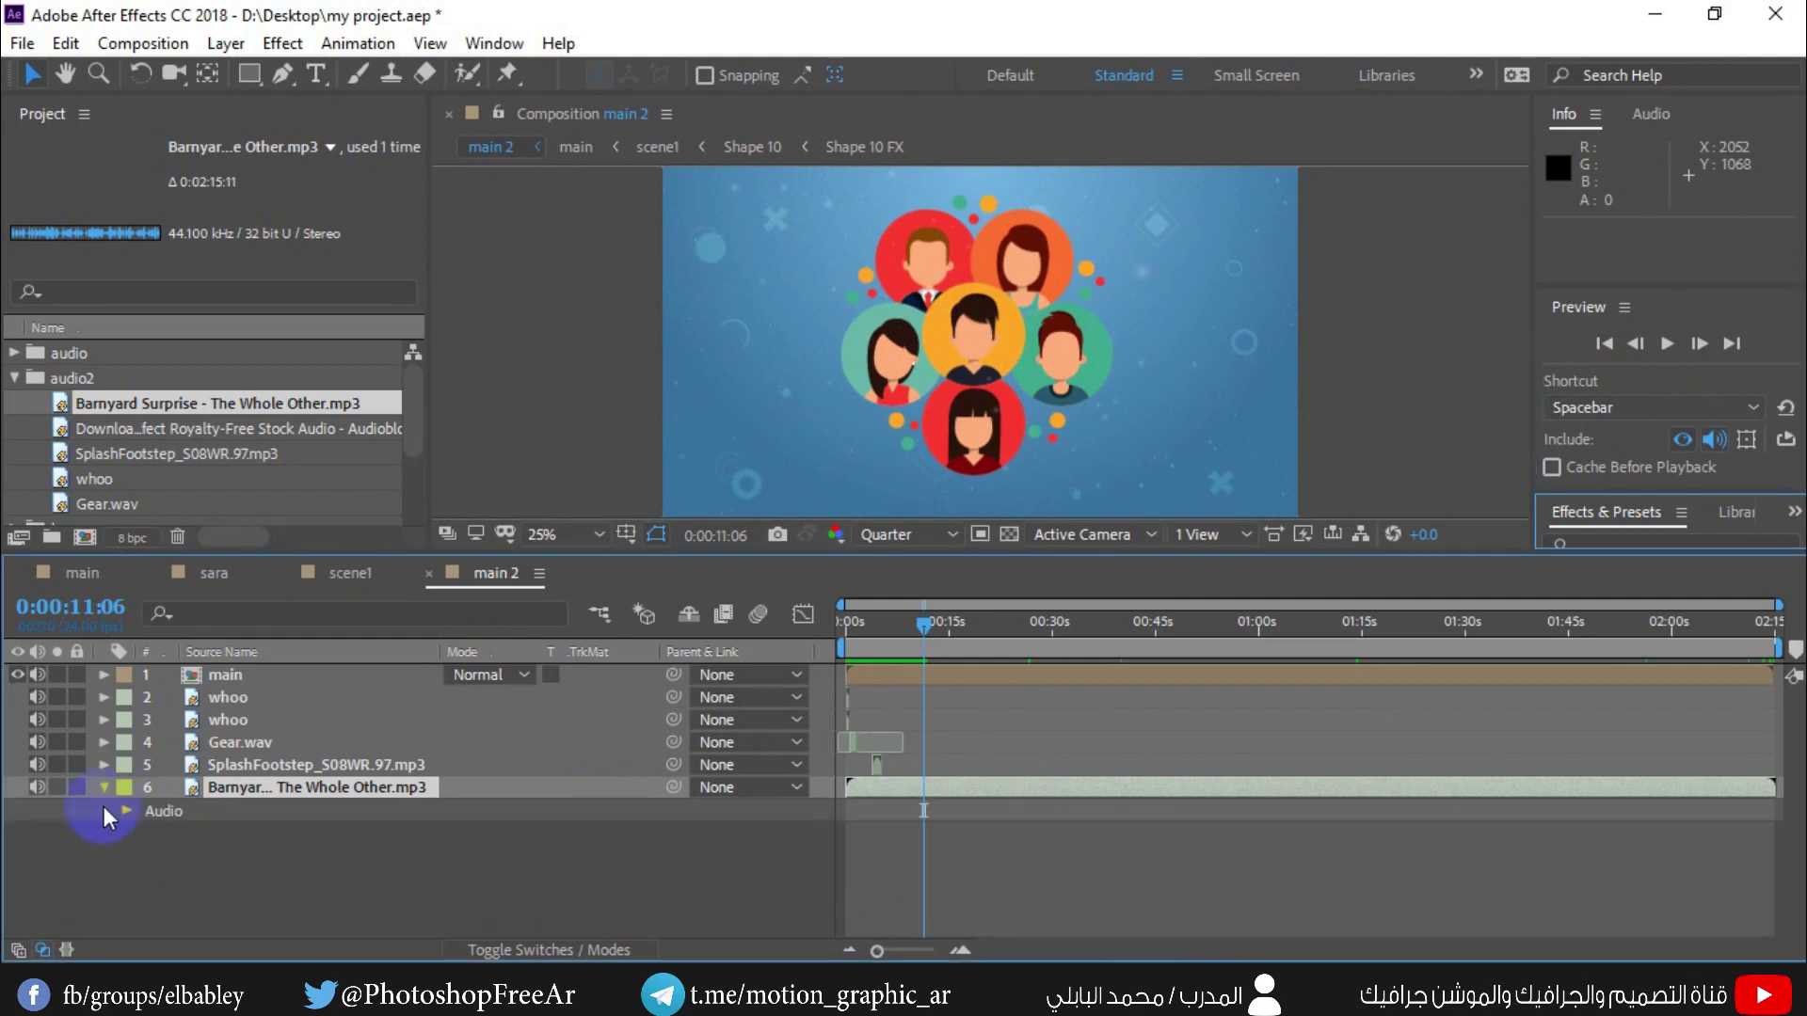
left_click(127, 811)
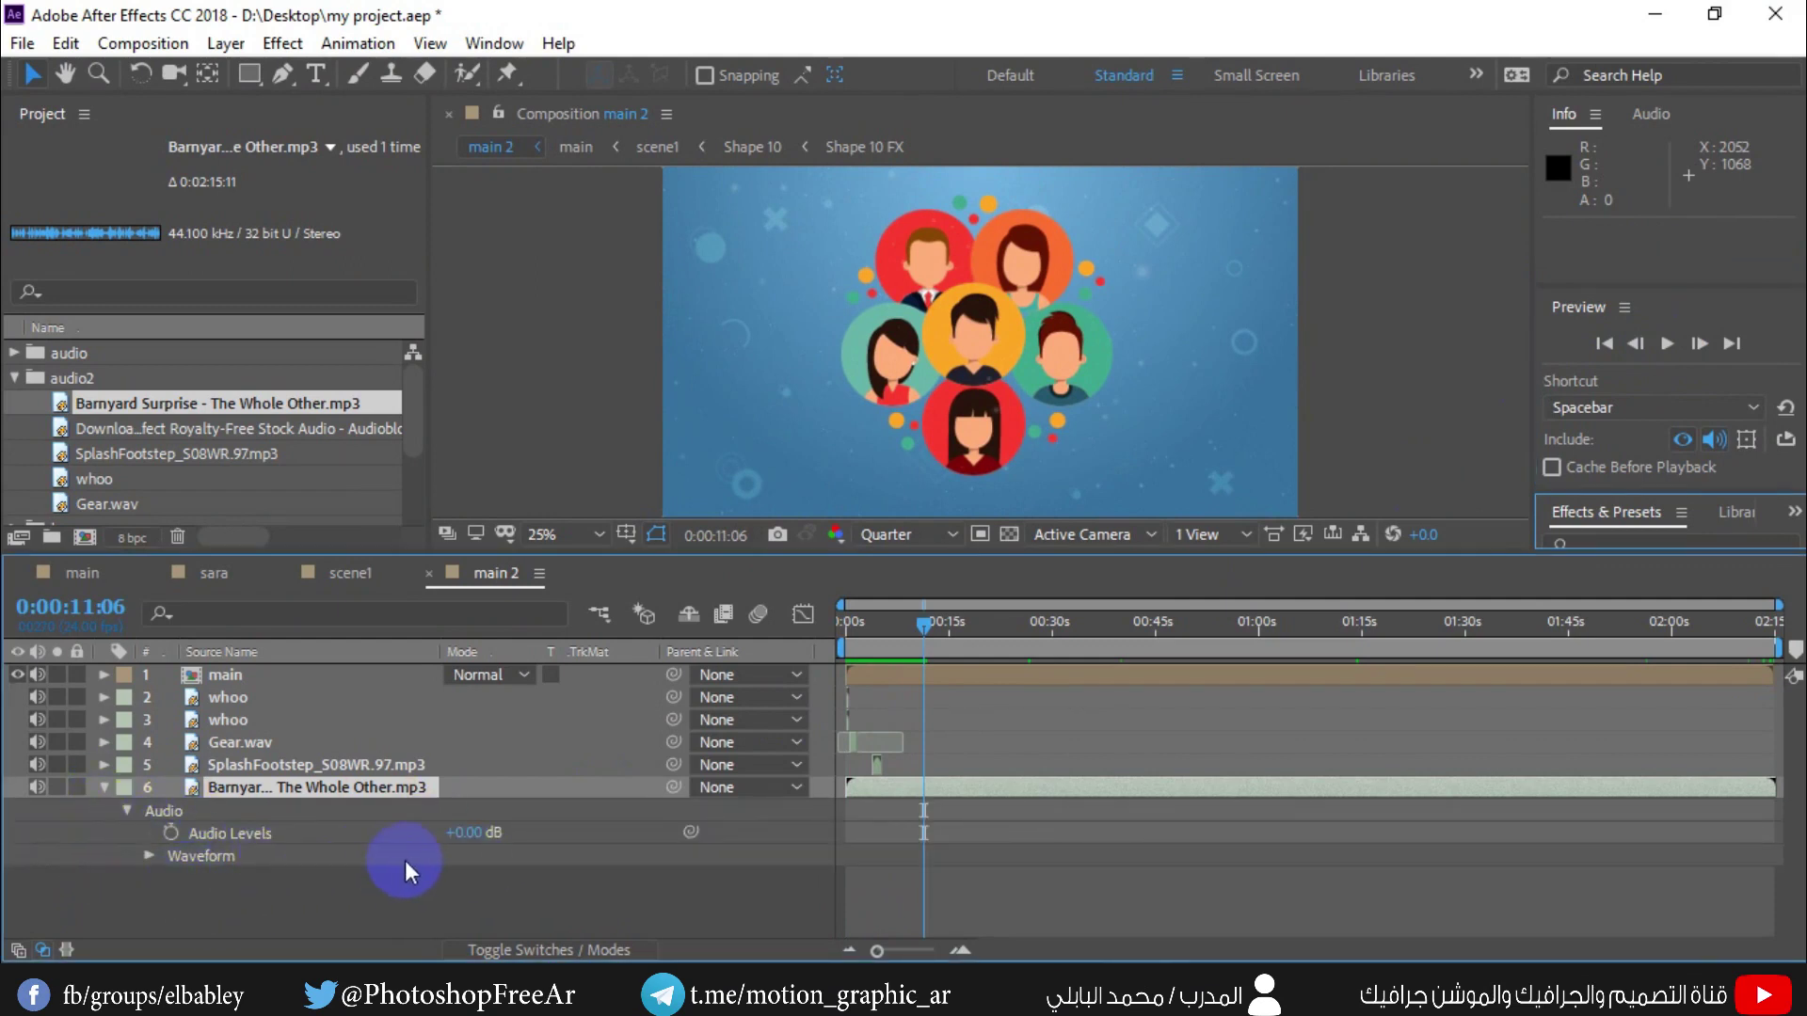
left_click(465, 832)
type("-5")
key("Return")
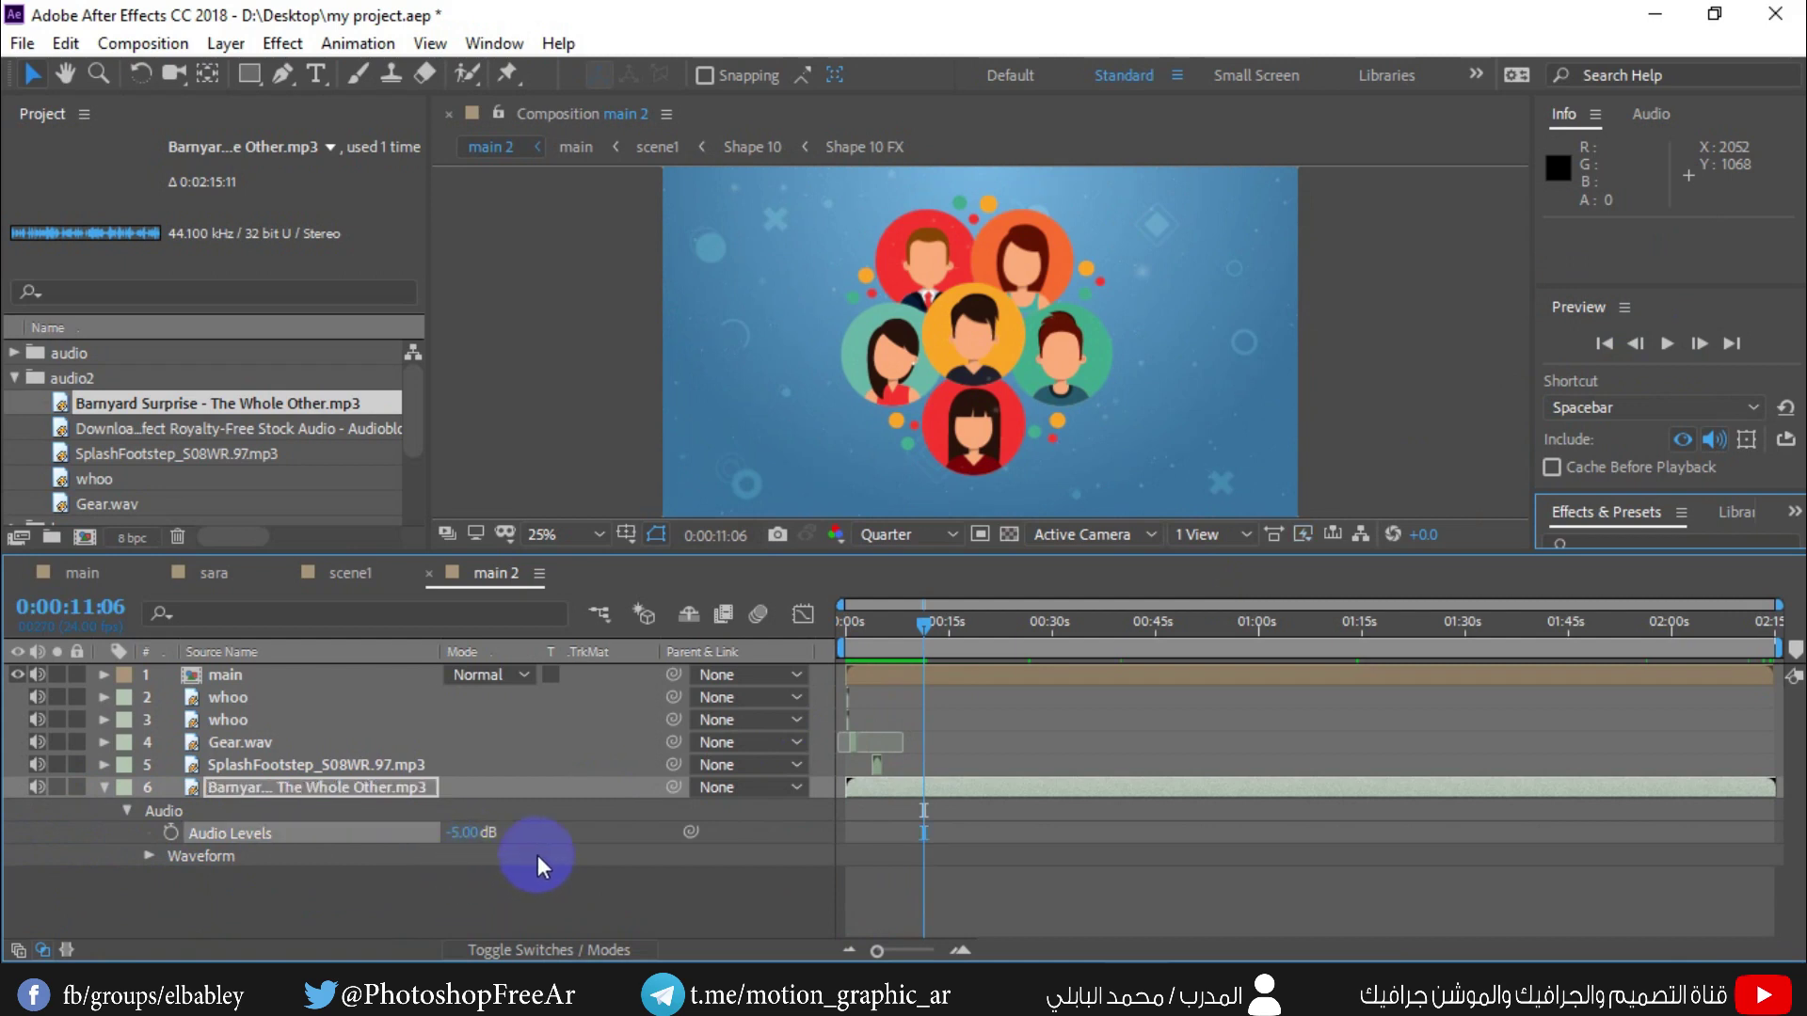
- Change the music level to -8 dB, preview again, and select sound layers 2–5
left_click(1607, 353)
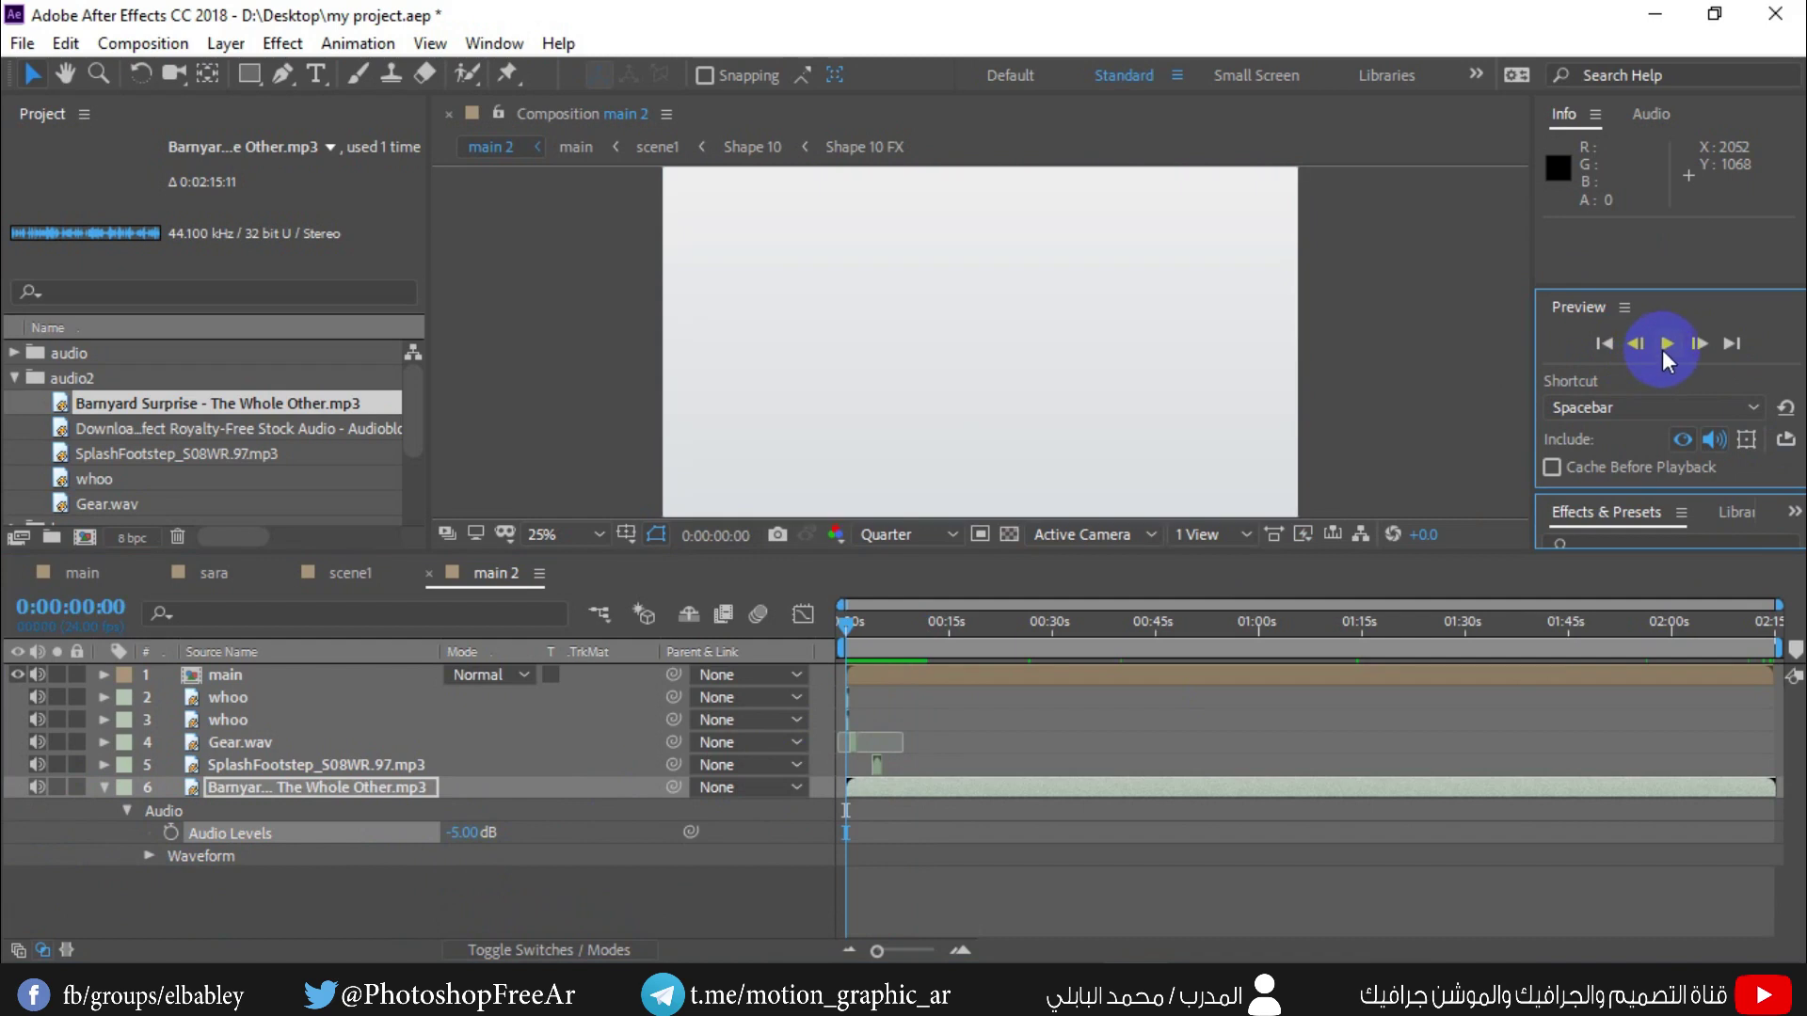
left_click(455, 833)
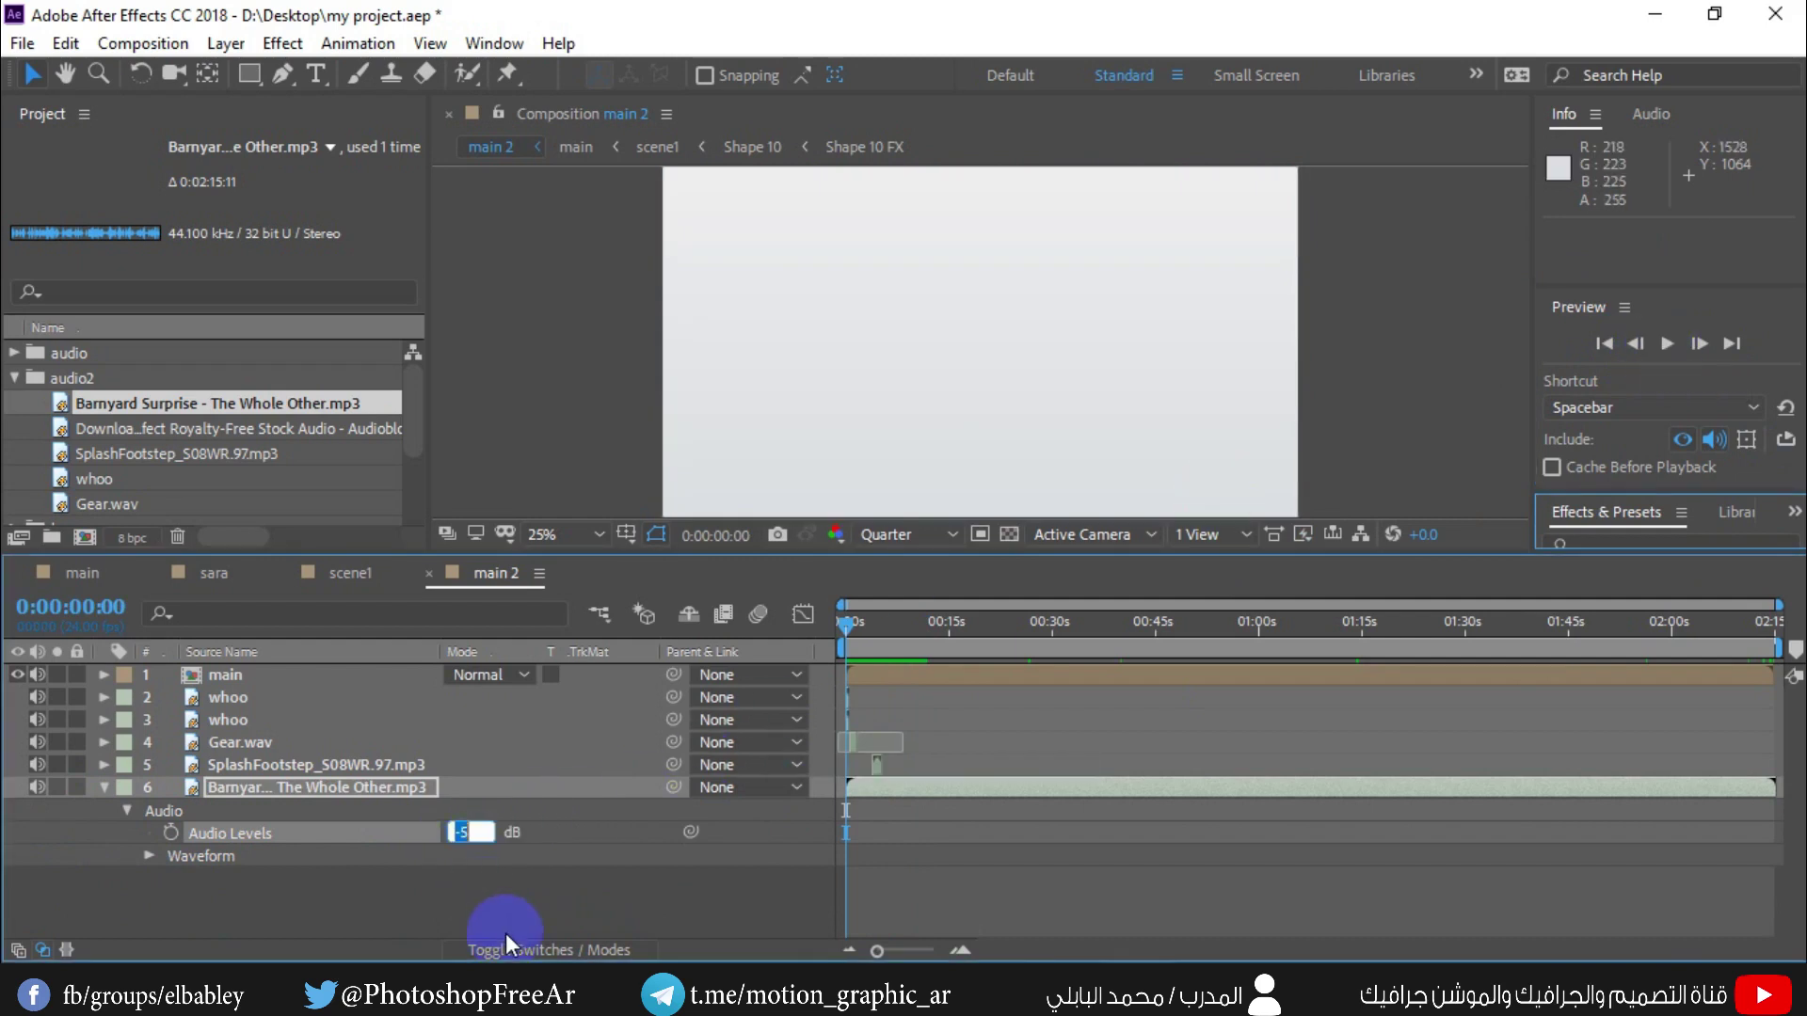
type("-8")
left_click(505, 930)
left_click(1667, 343)
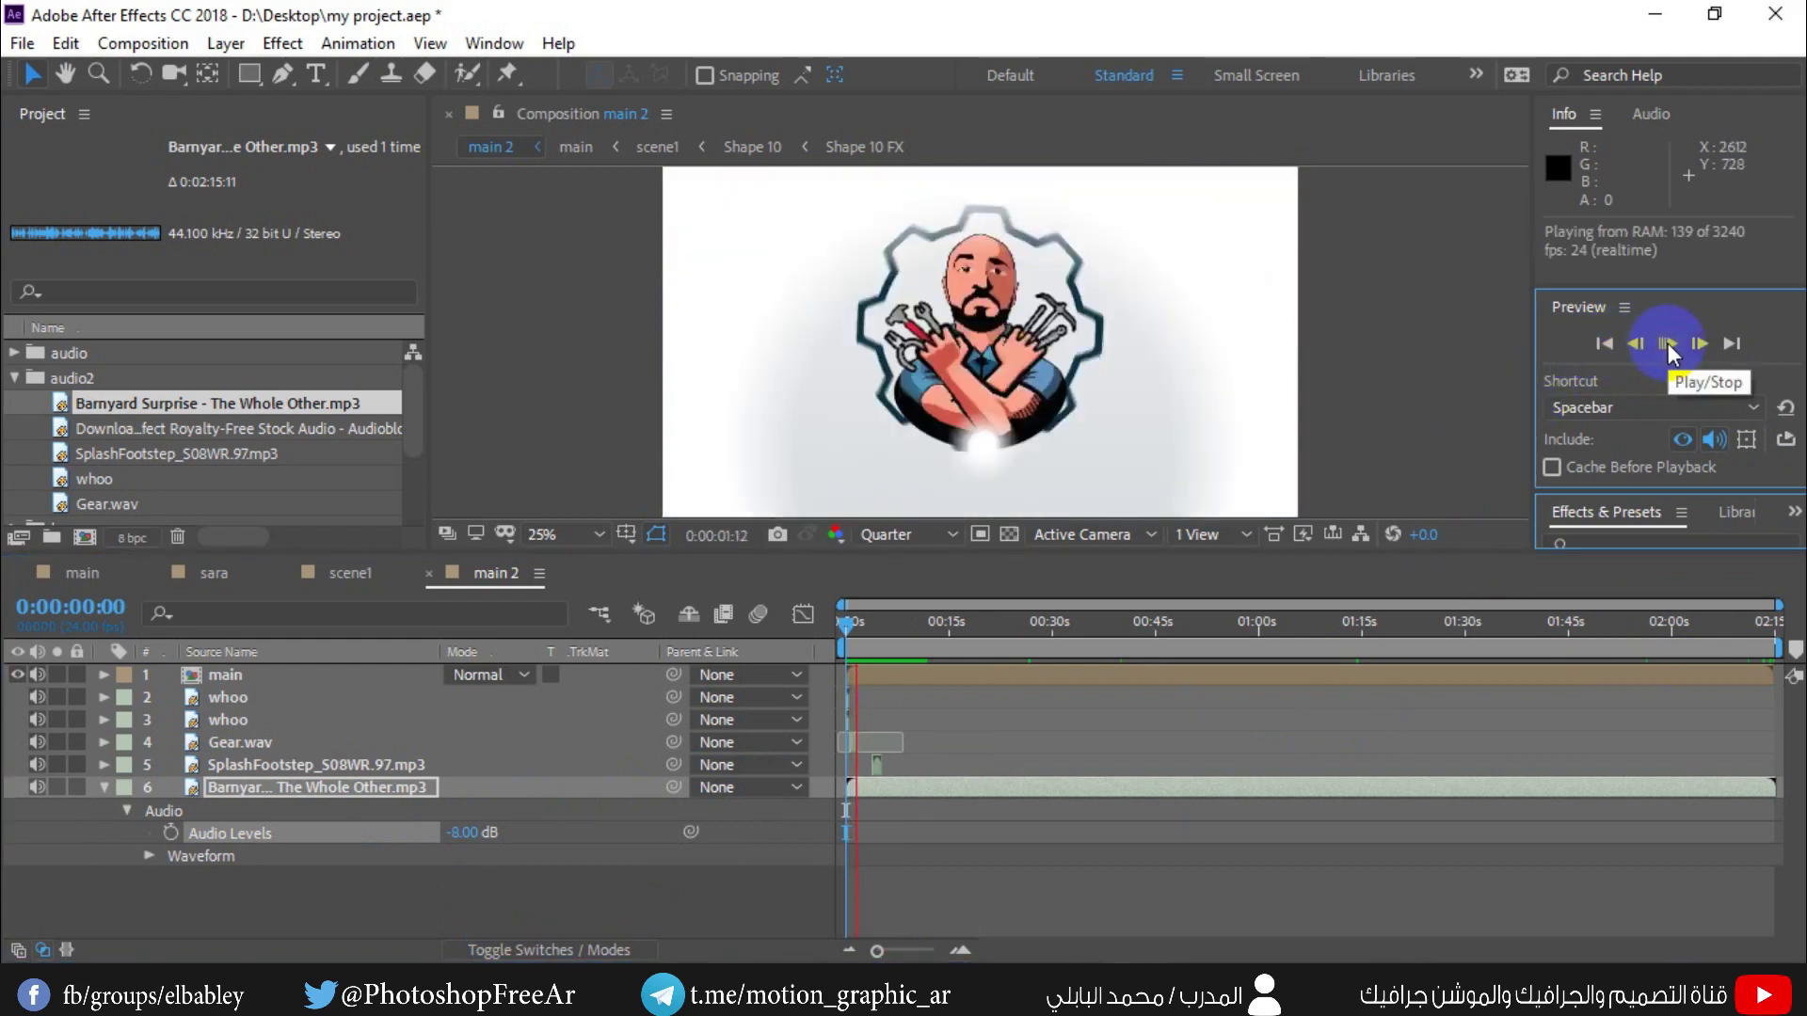
left_click(1668, 345)
left_click_drag(9, 690, 123, 785)
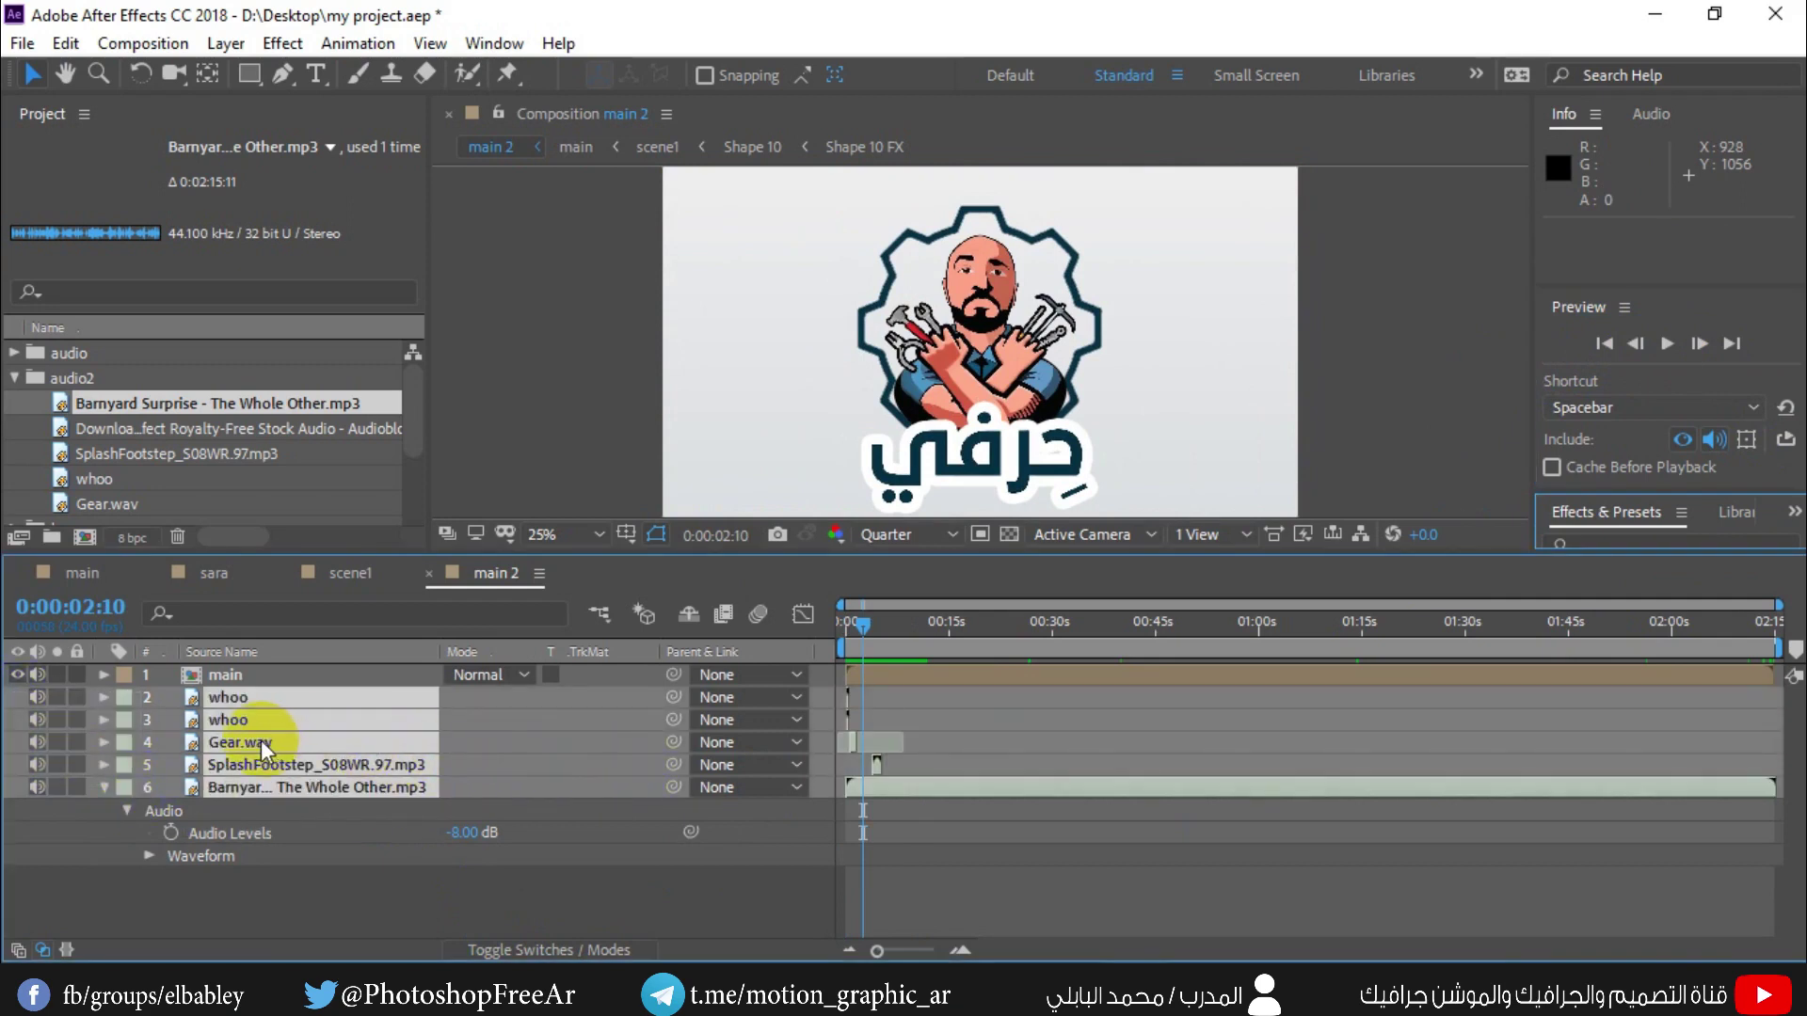
- Set Audio Levels of the selected sound effect layers 2–5 to -2 dB
key("l")
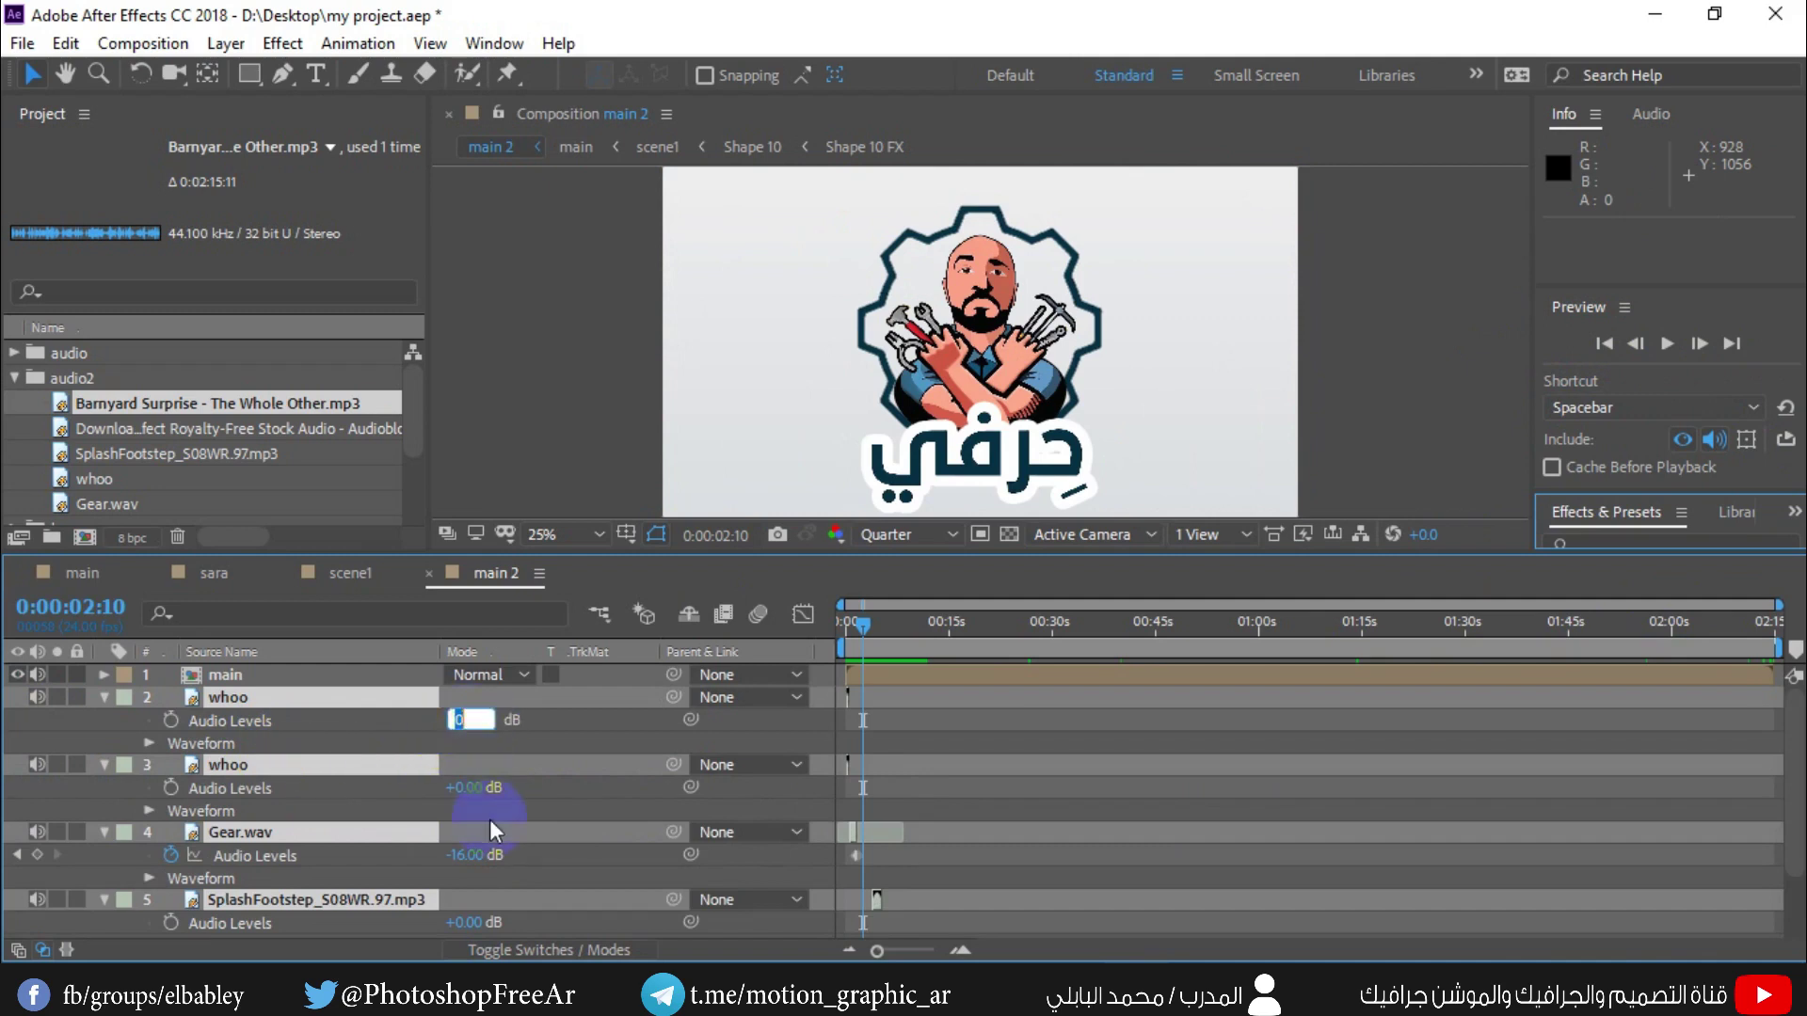
type("-2")
key("Return")
- Re-enter -8 dB on the Barnyard Surprise layer and preview the rebalanced audio
scroll(473, 835, "down", 3)
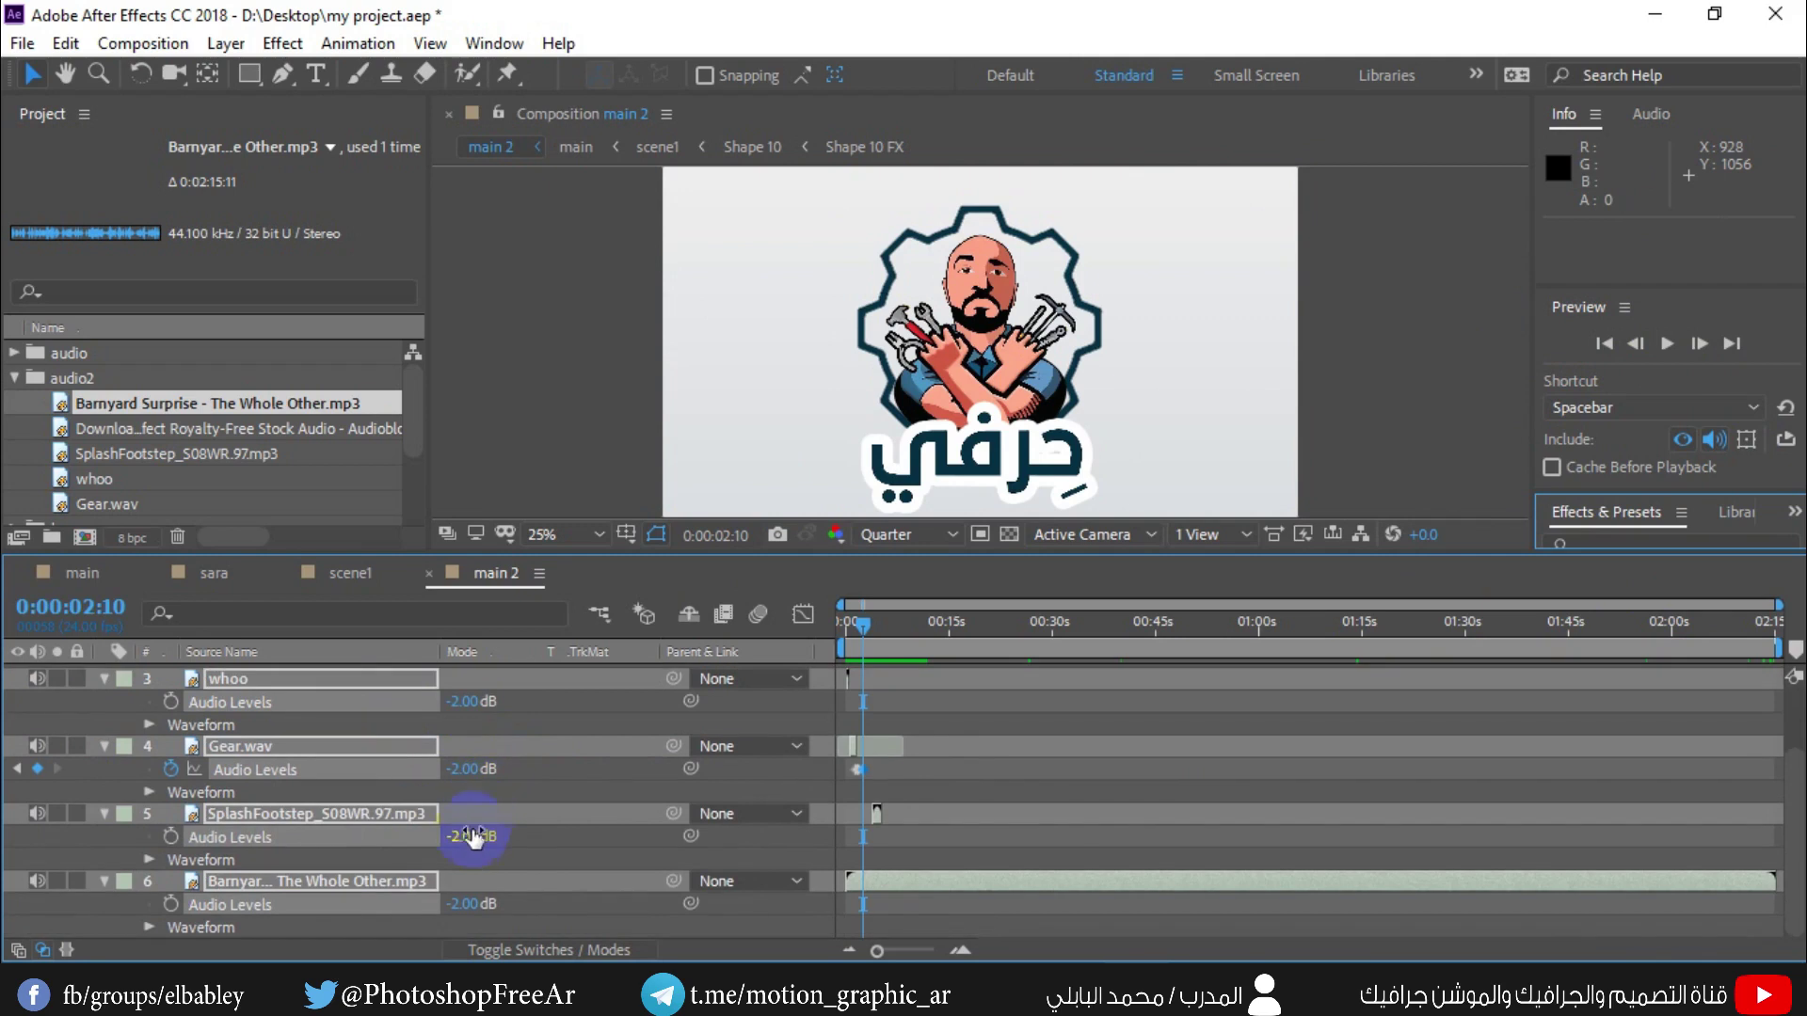
left_click(388, 929)
left_click(467, 904)
type("-8")
key("Return")
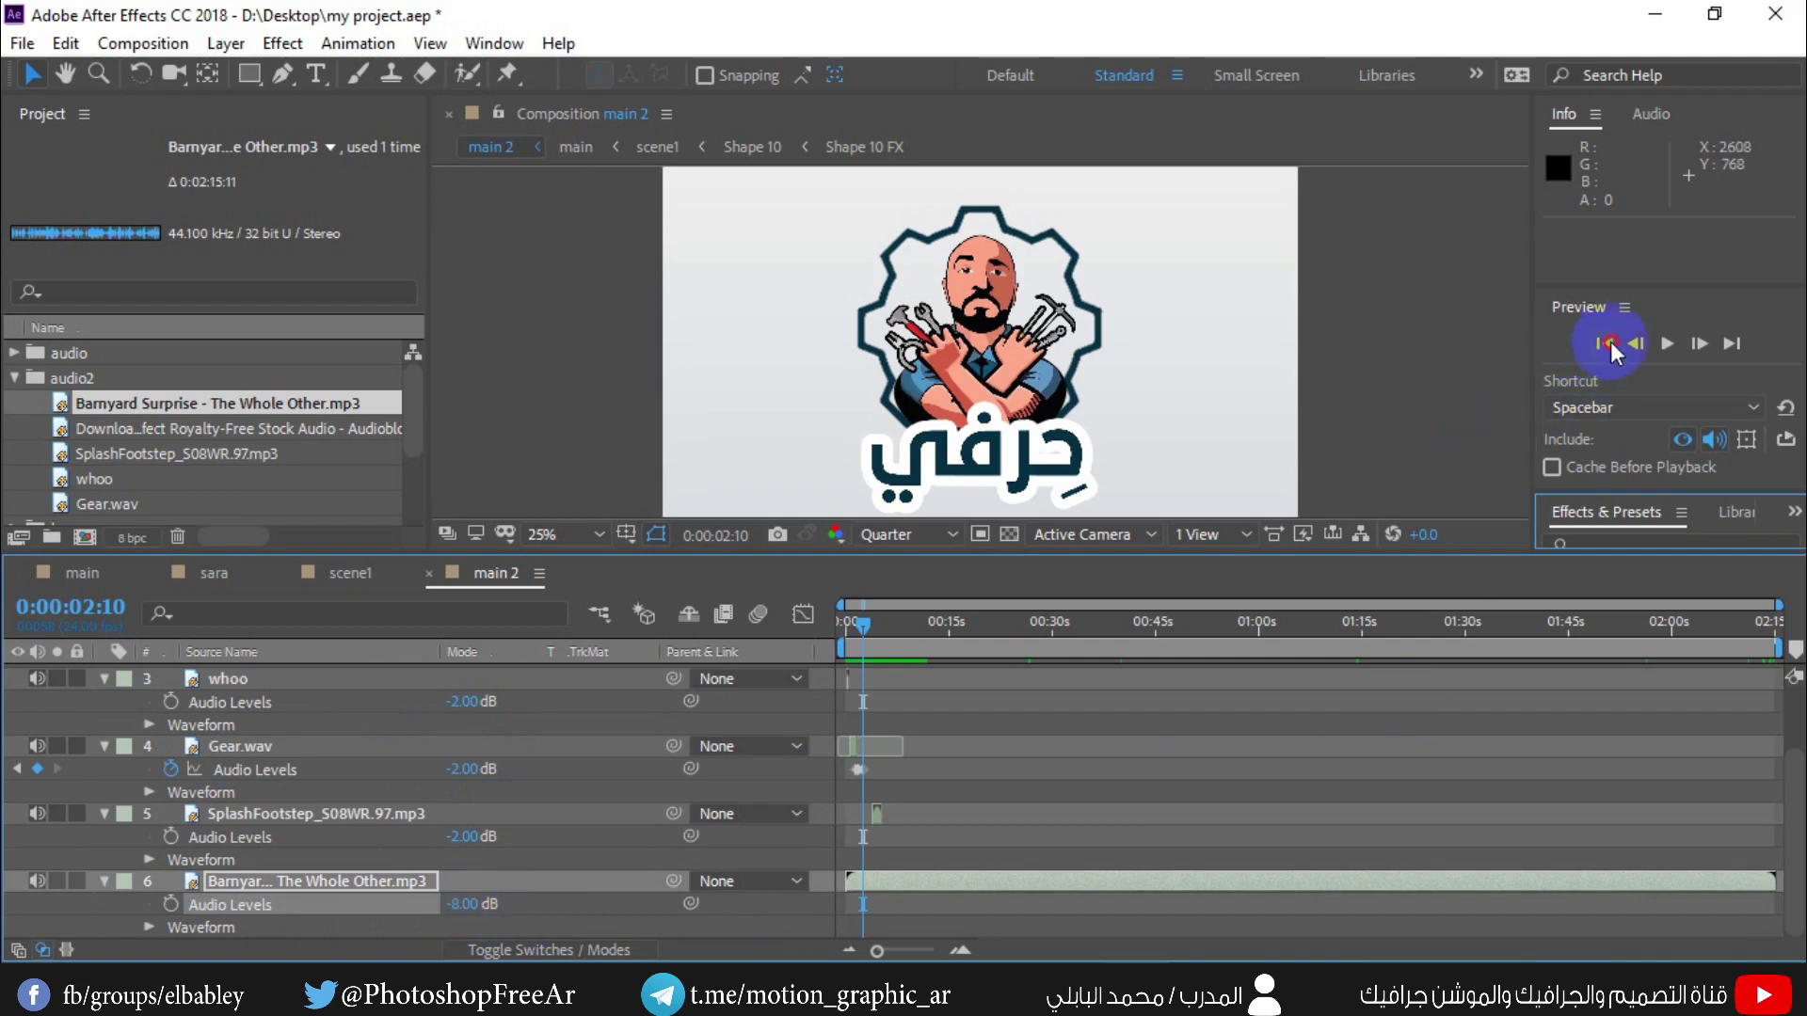
left_click(1664, 345)
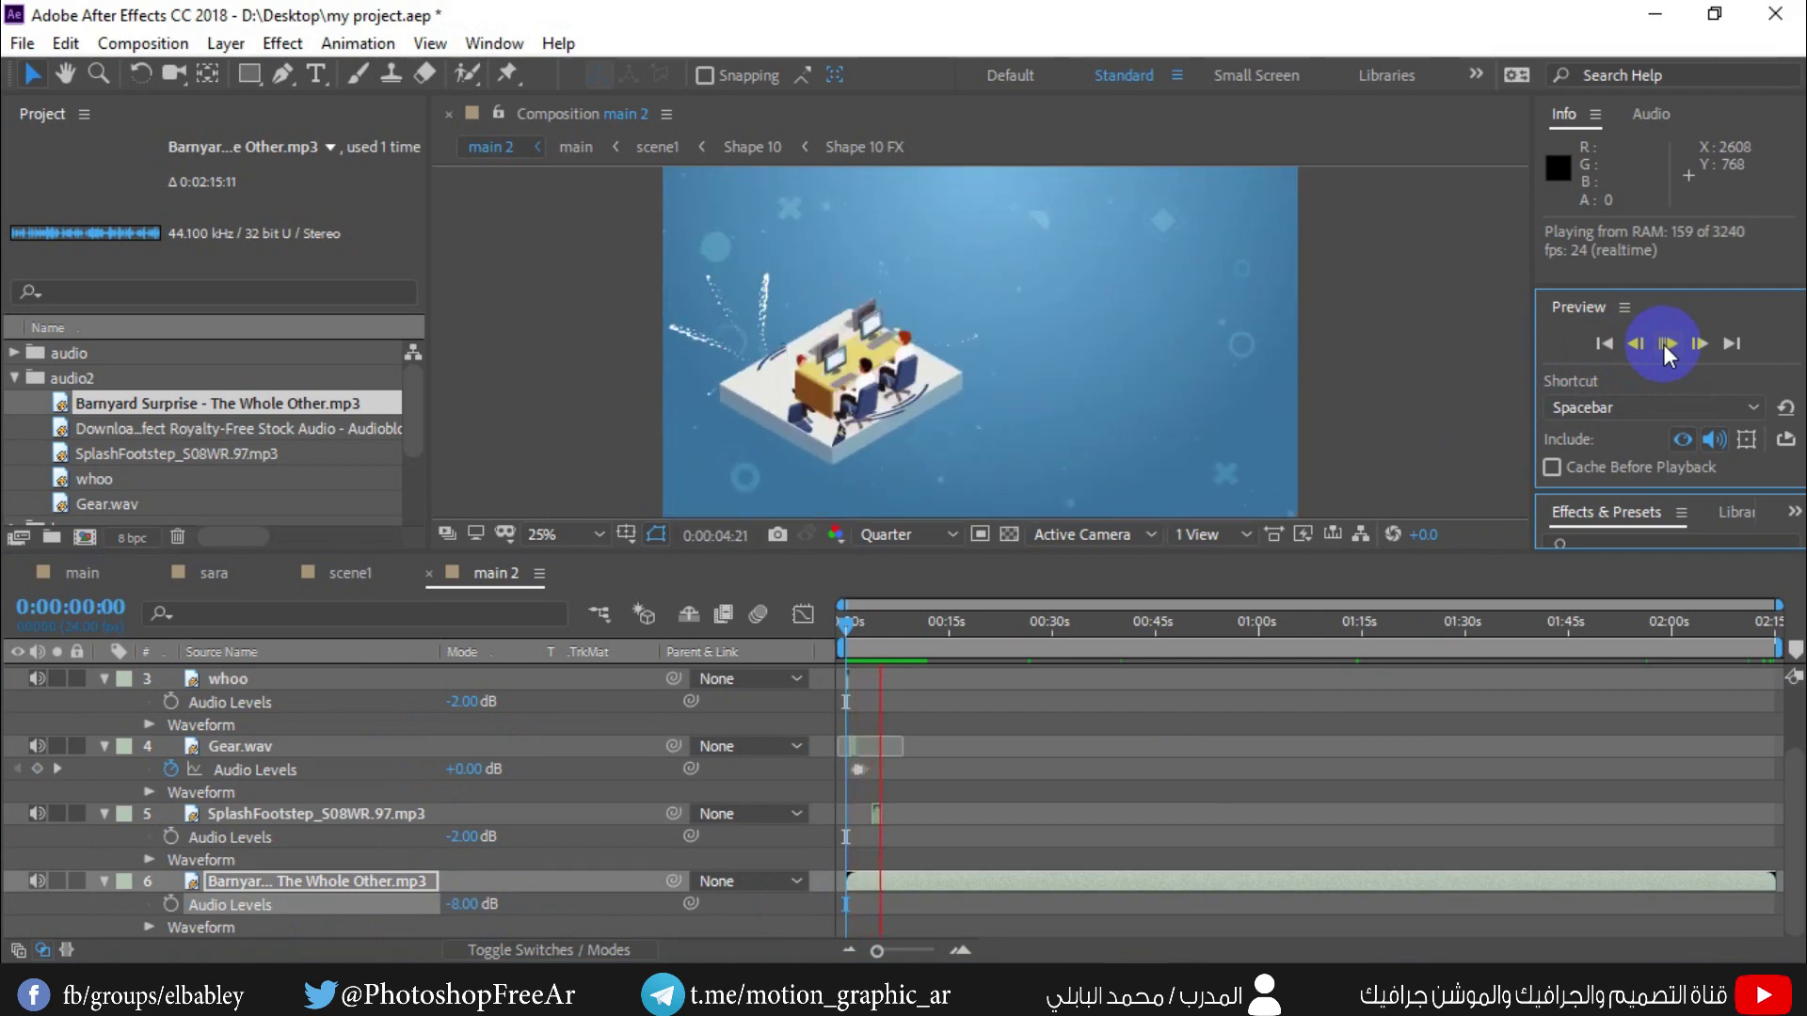
left_click(1664, 345)
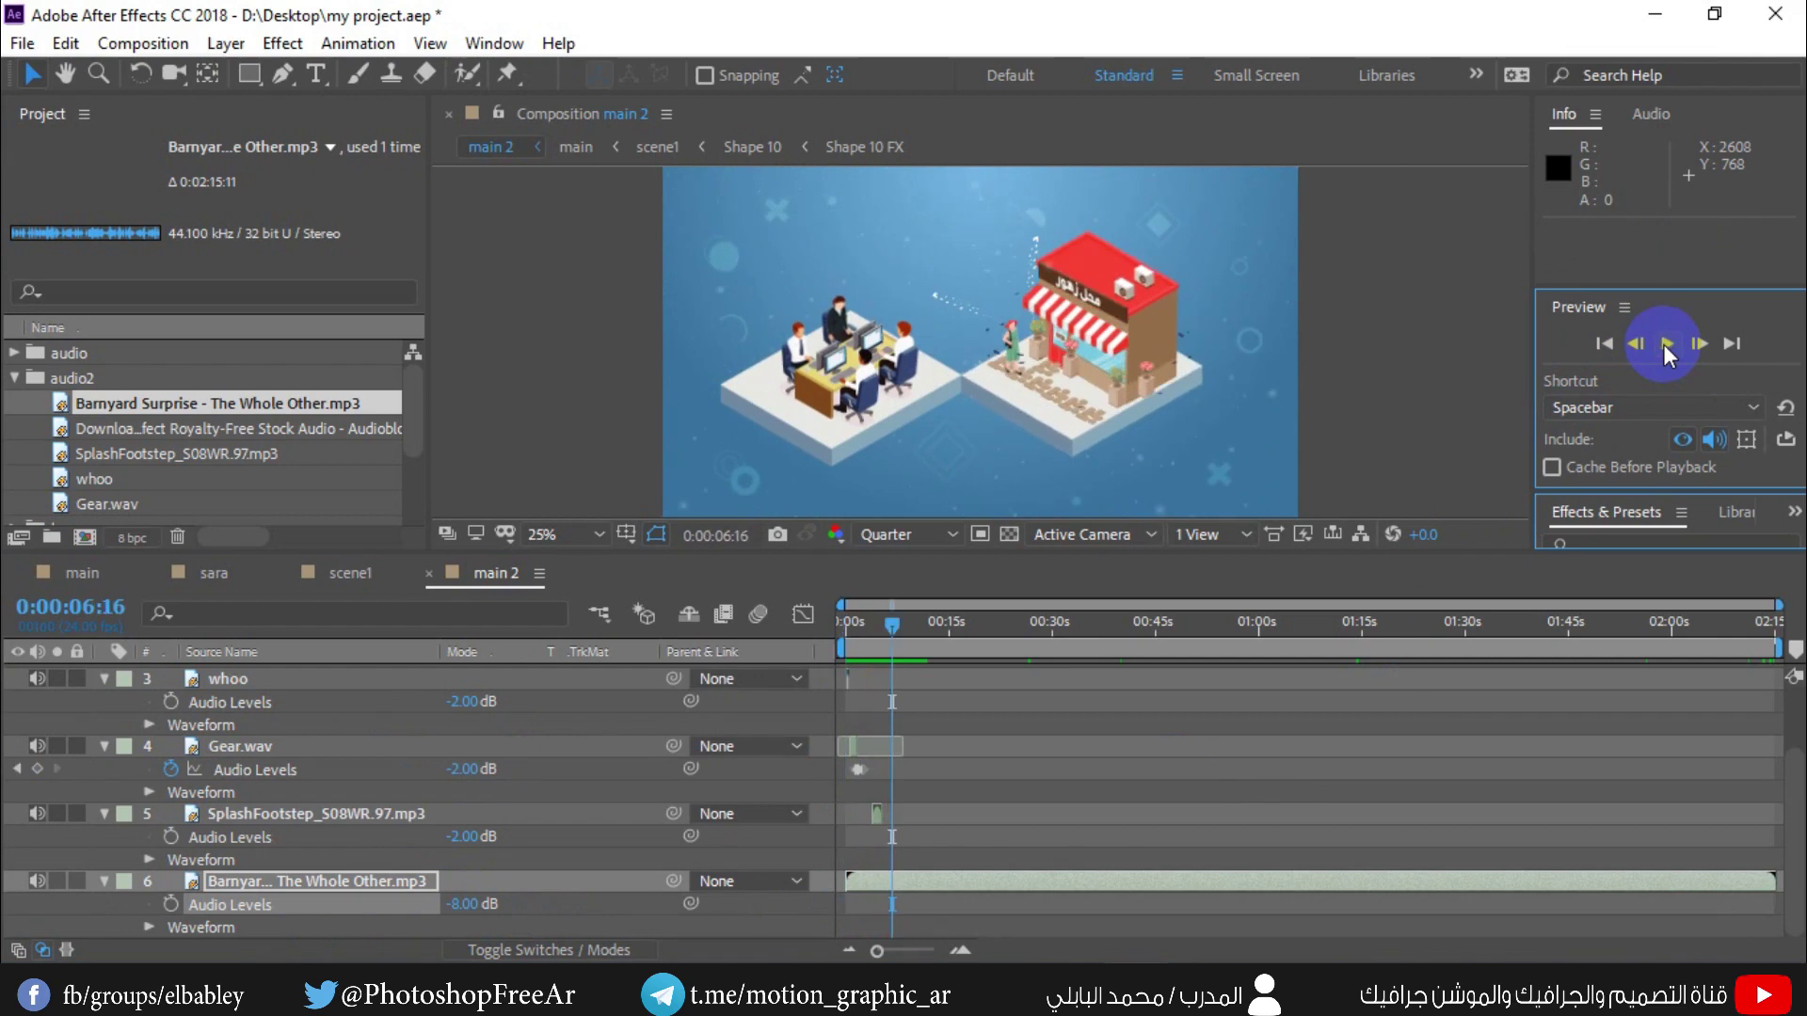